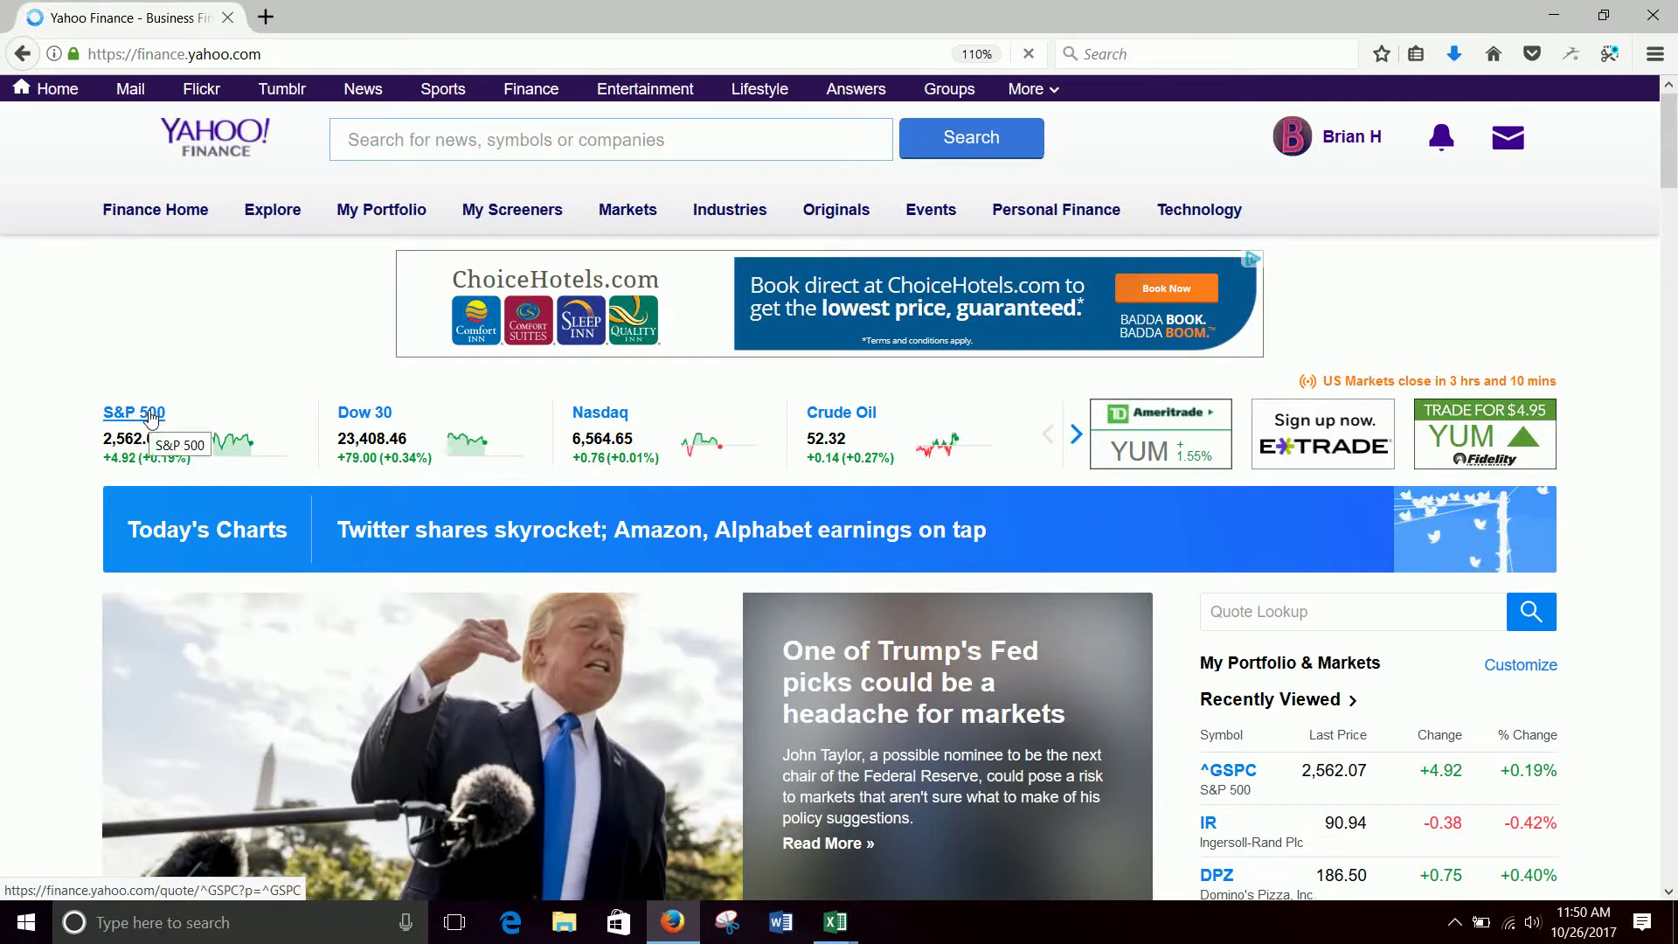
Step: Open the S&P 500 quote page and show its historical data
left_click(150, 417)
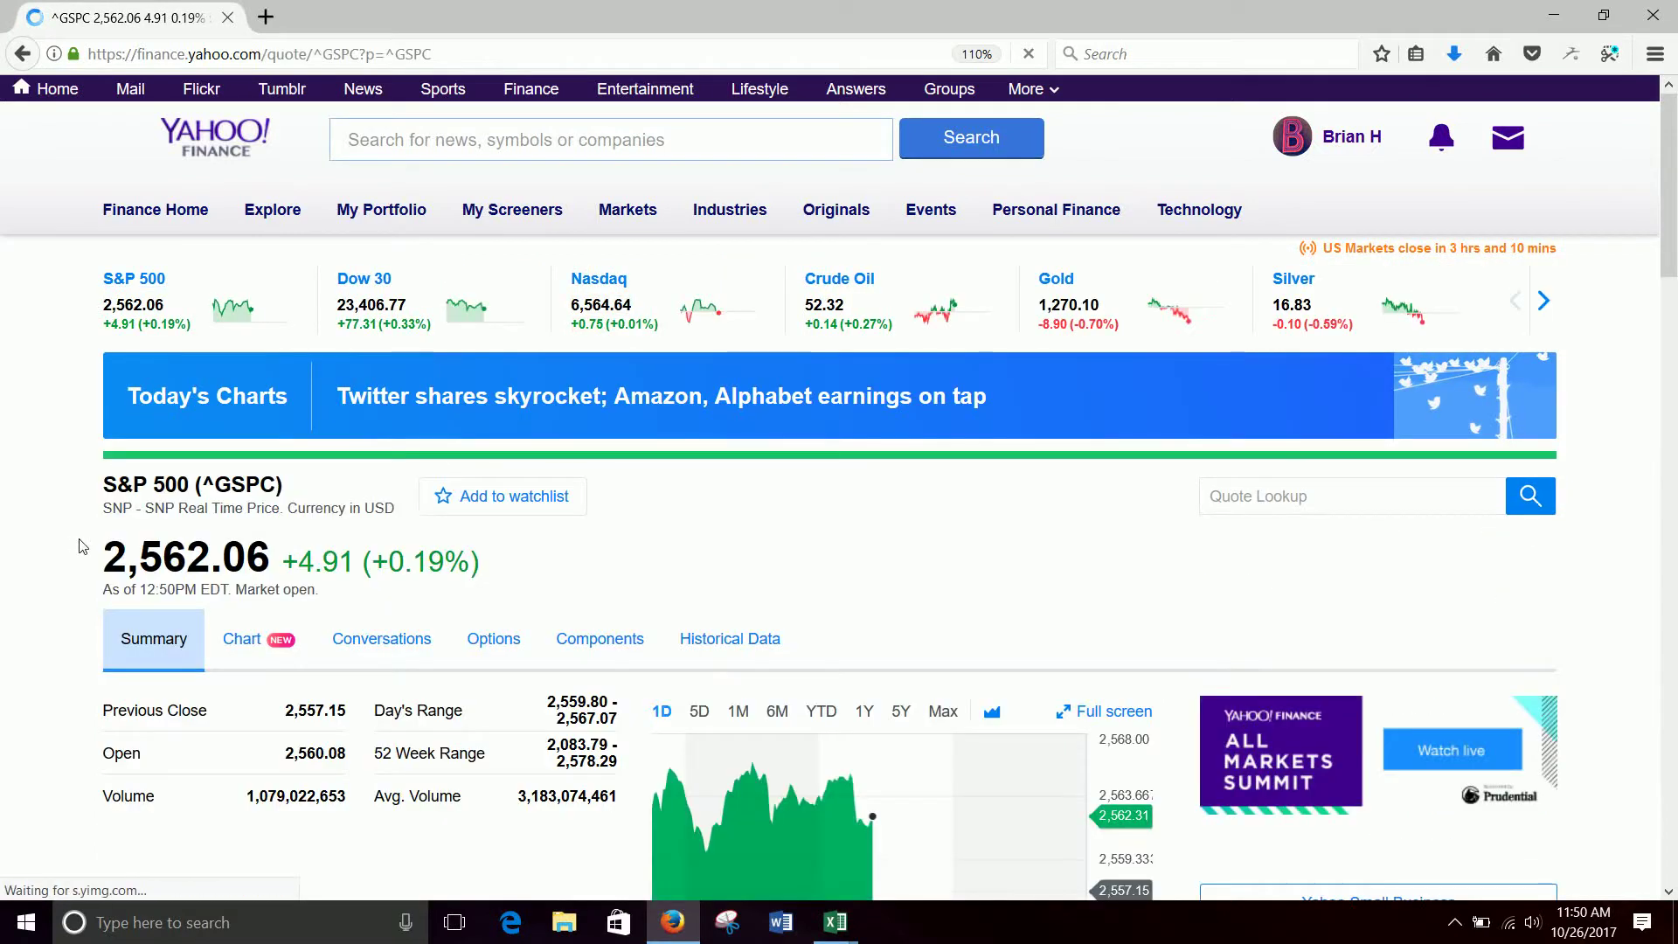
scroll(79, 546, "down", 1)
scroll(82, 546, "down", 3)
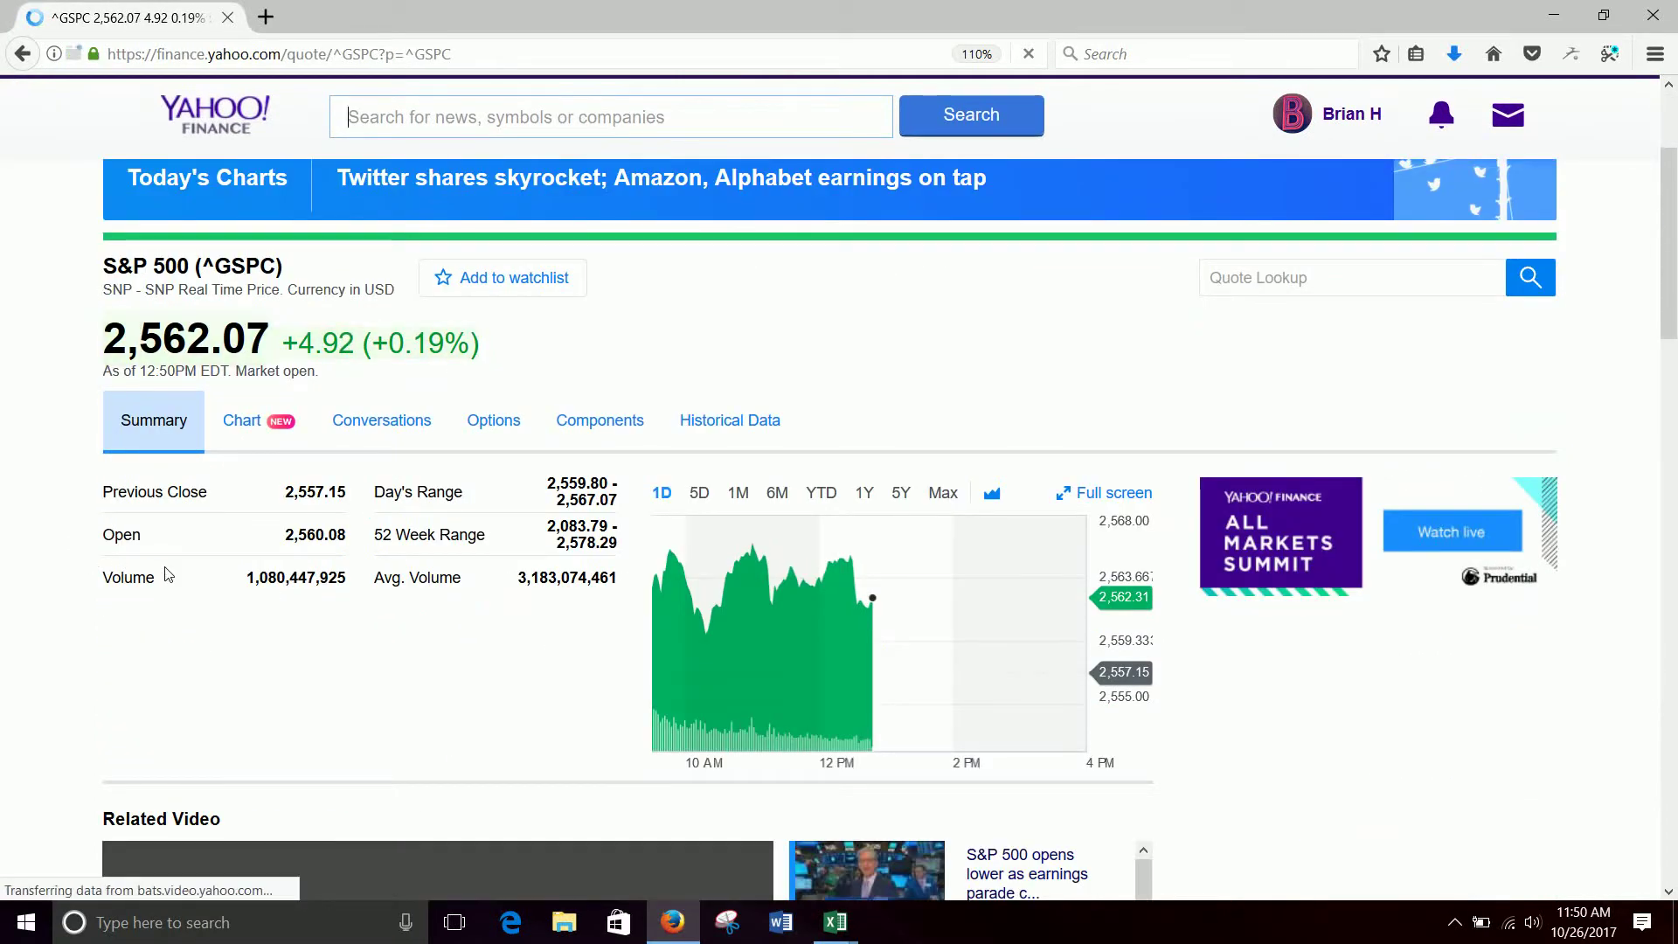
left_click(732, 426)
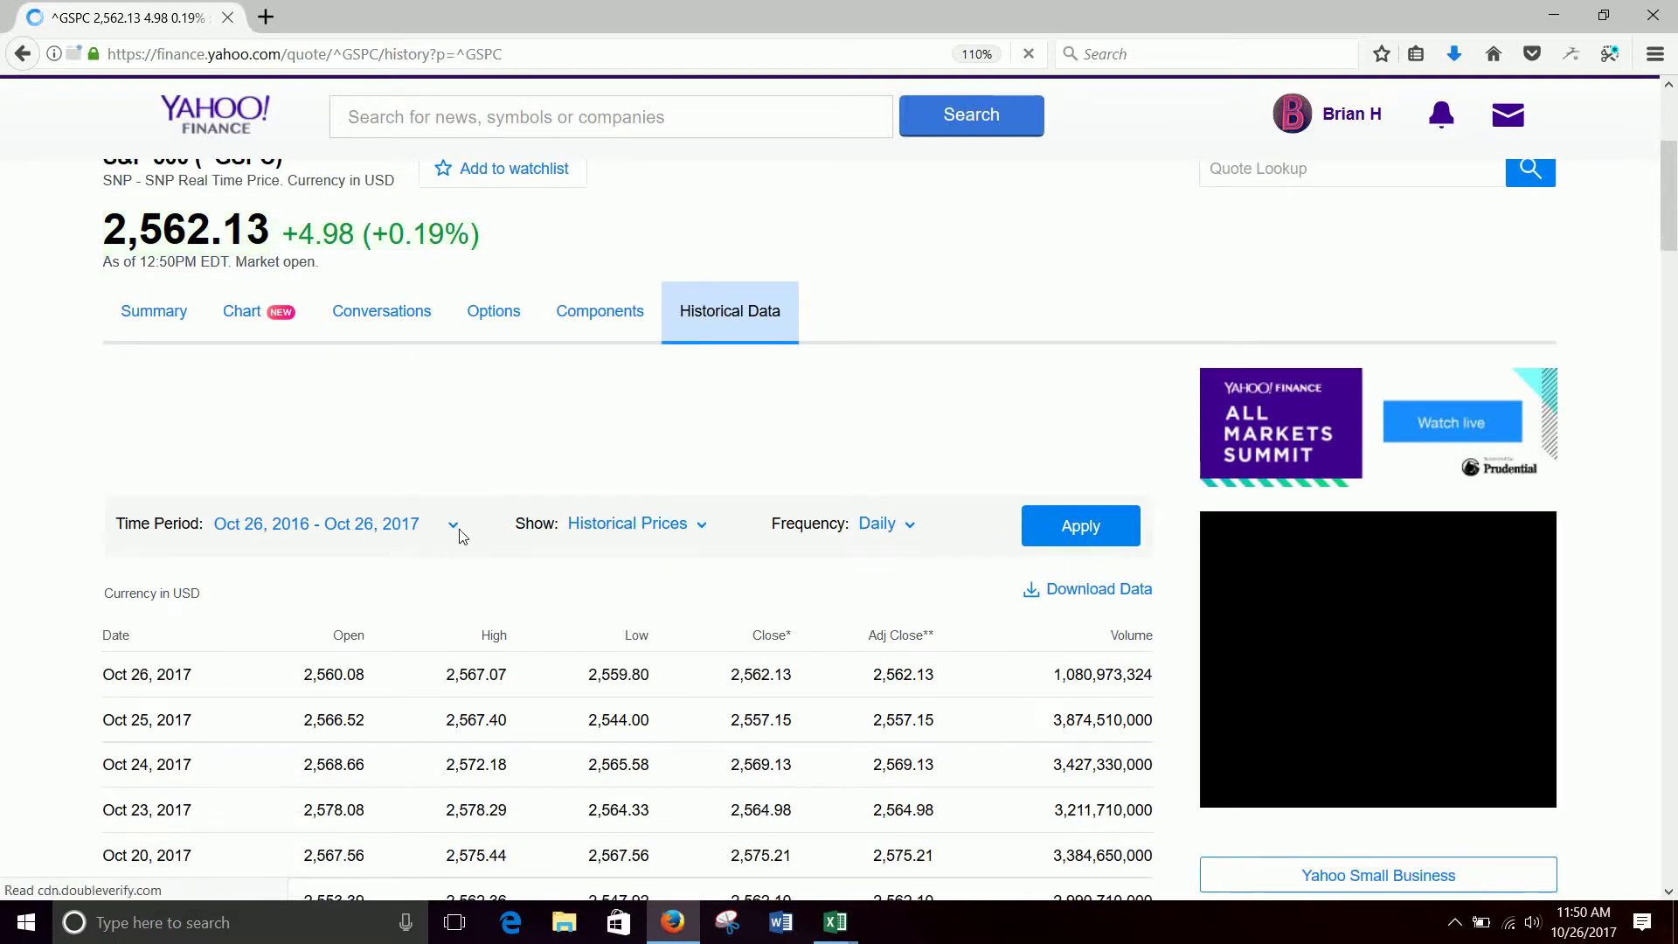
Step: Set the start date of the historical data time period to 10/01/2014
left_click(454, 525)
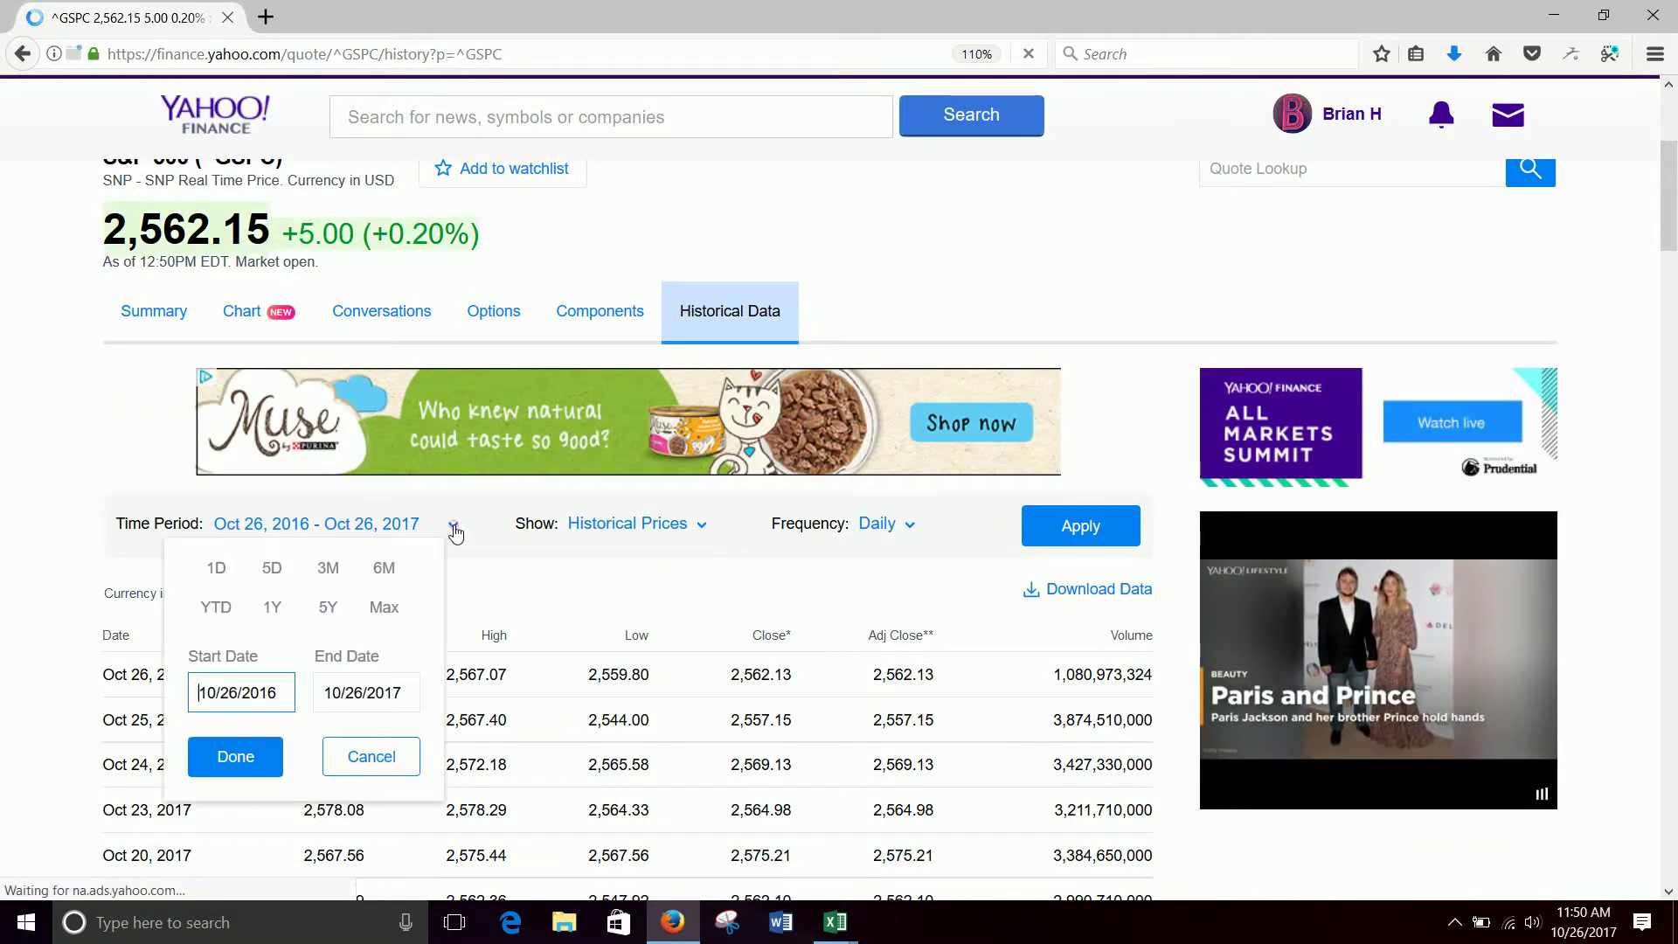
left_click(288, 694)
key("BackSpace")
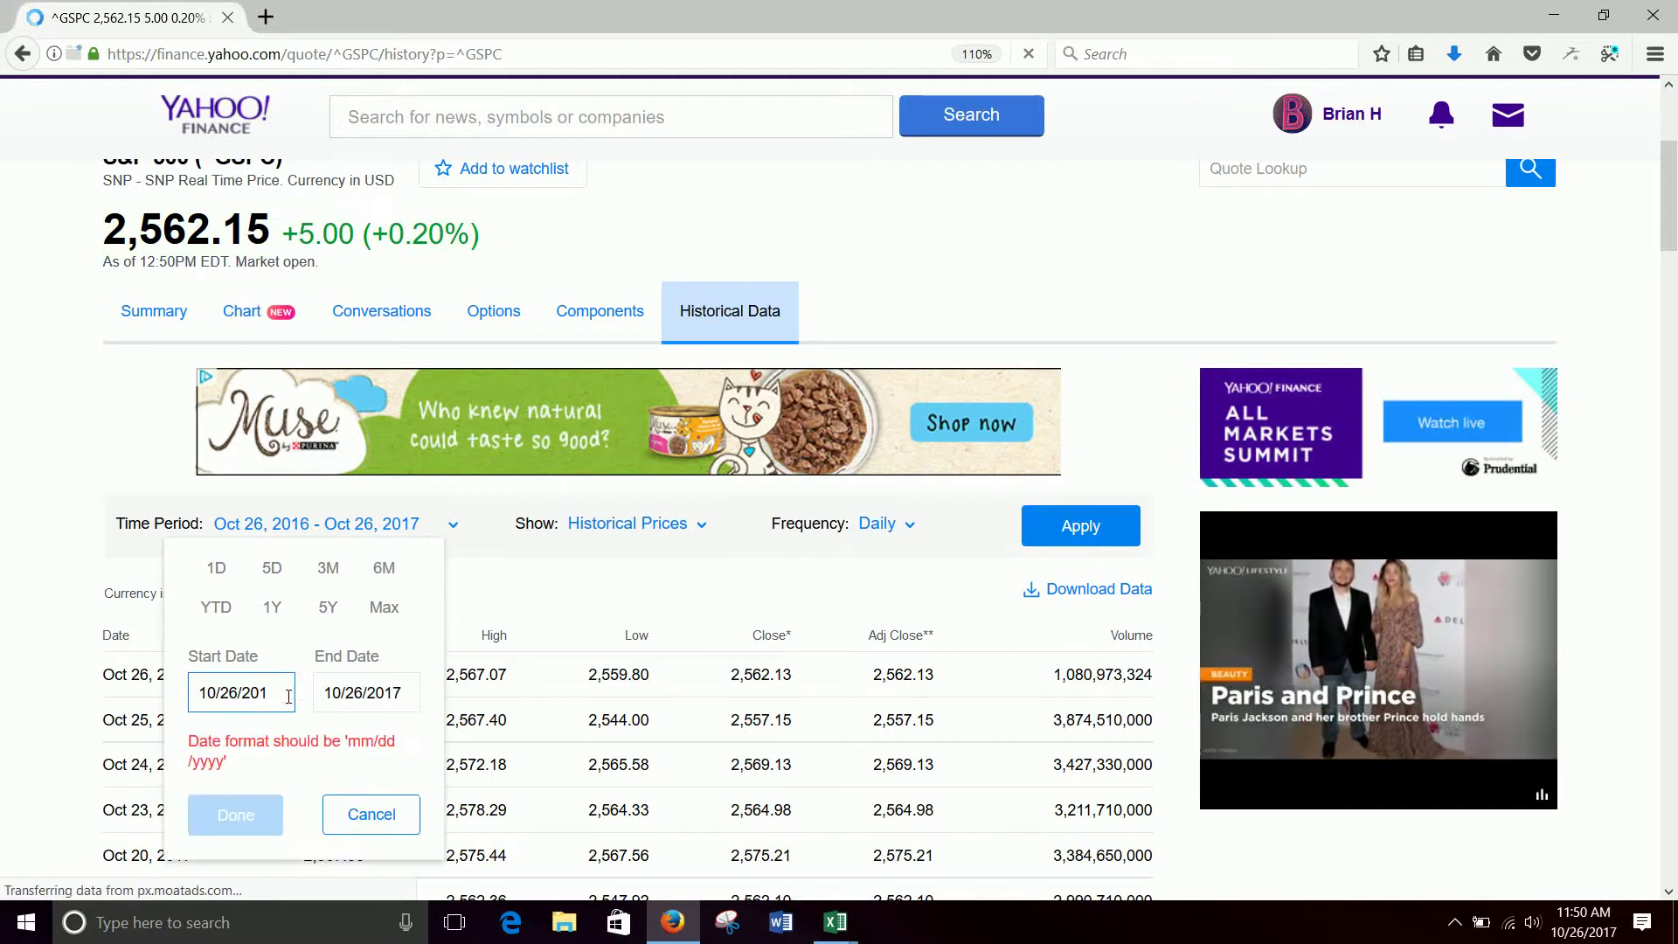
type("4")
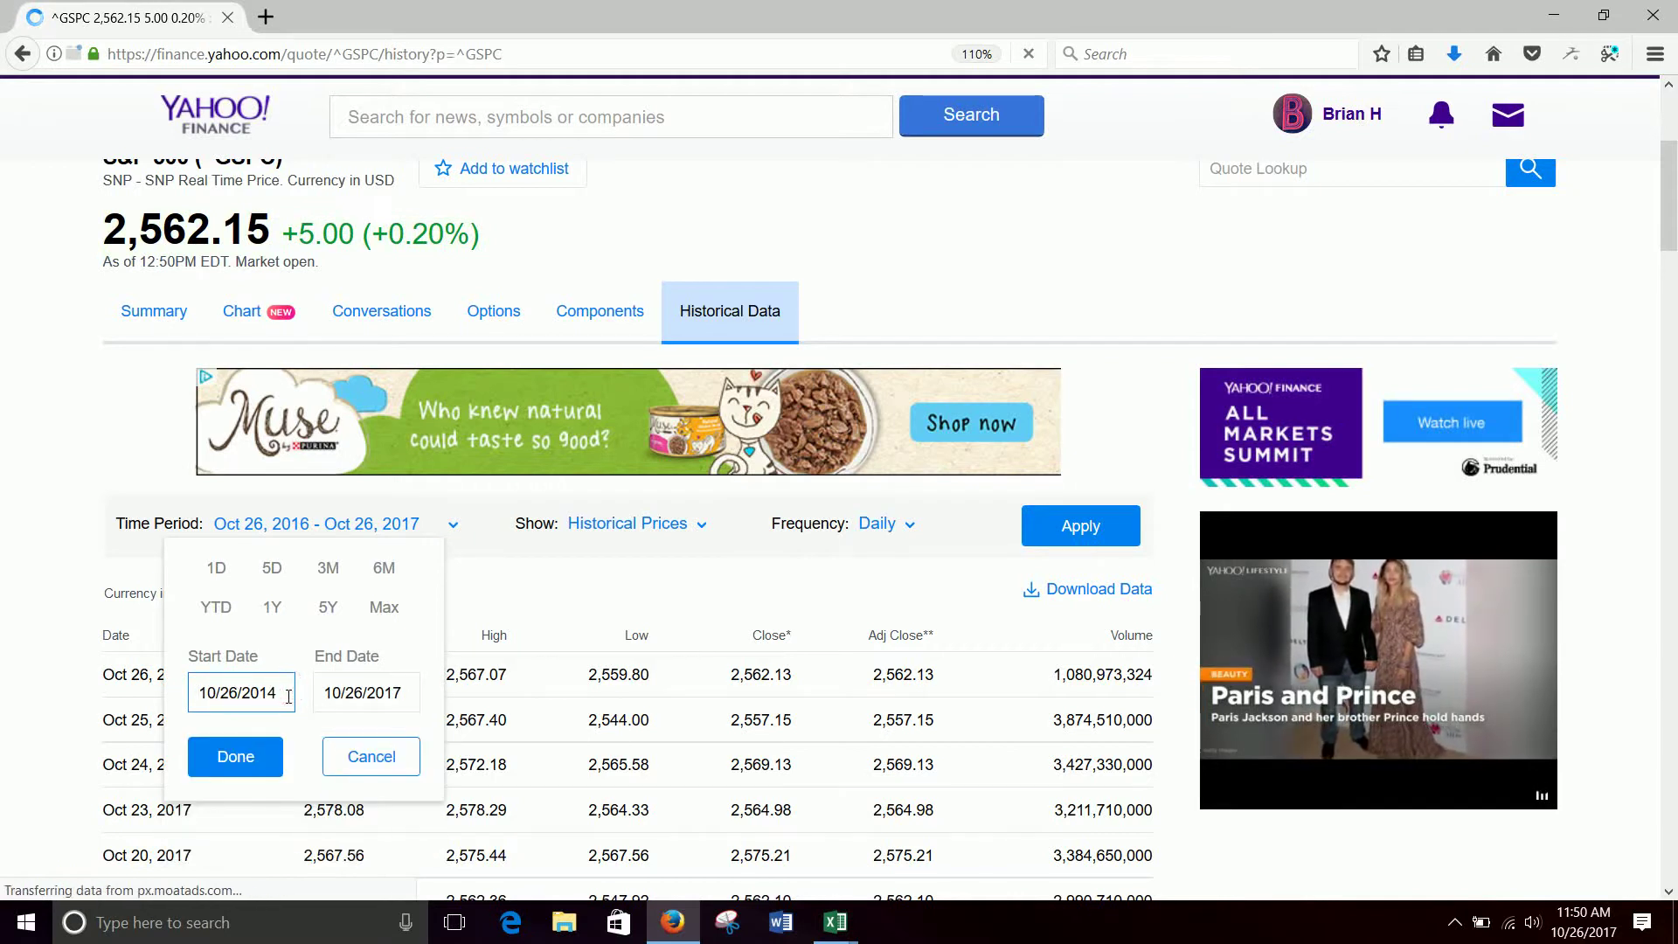
double_click(236, 692)
type("01")
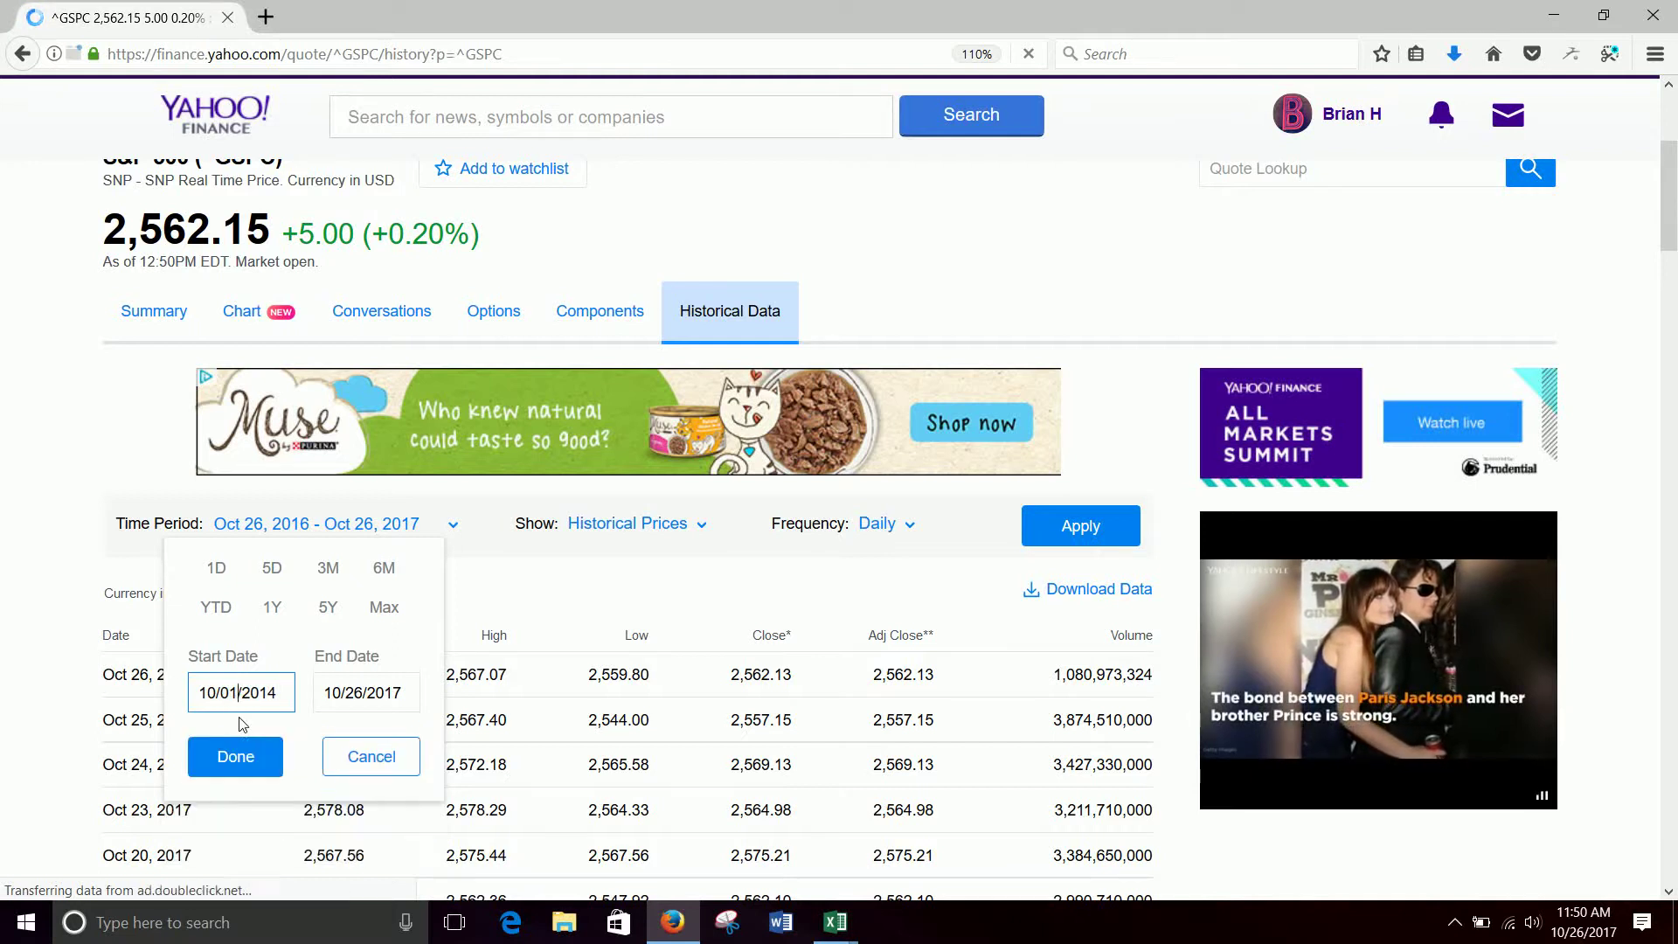
Step: Set the time period's end date to 10/02/2017 and apply the date range to the price table
left_click(367, 697)
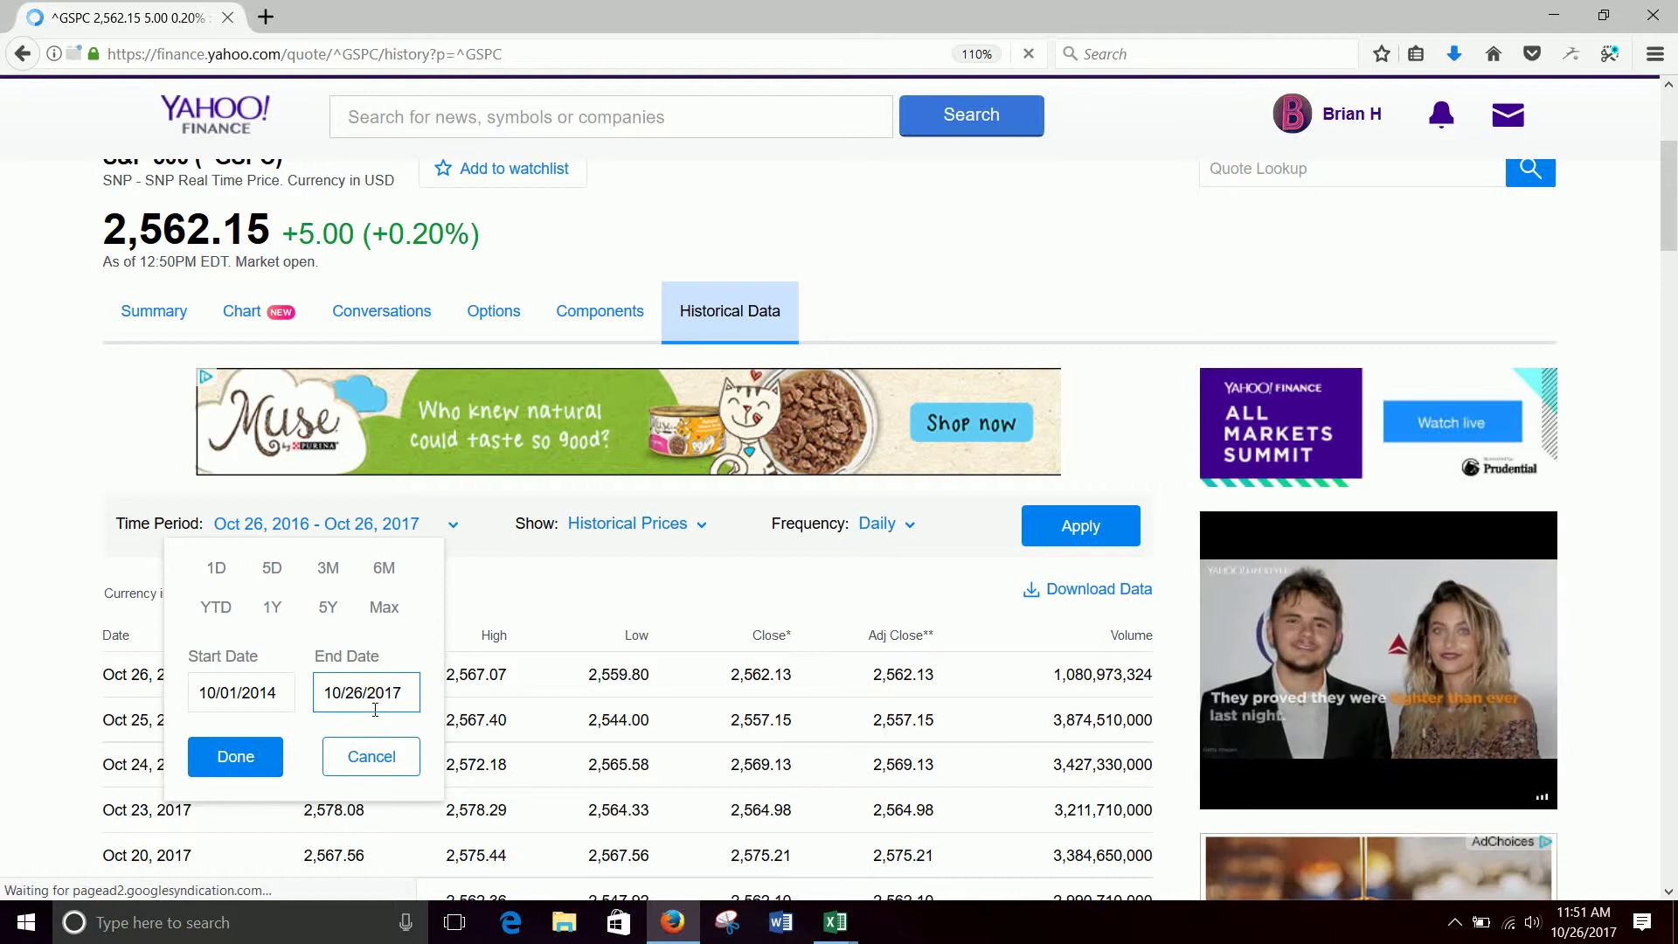
key("BackSpace")
key("BackSpace")
type("02")
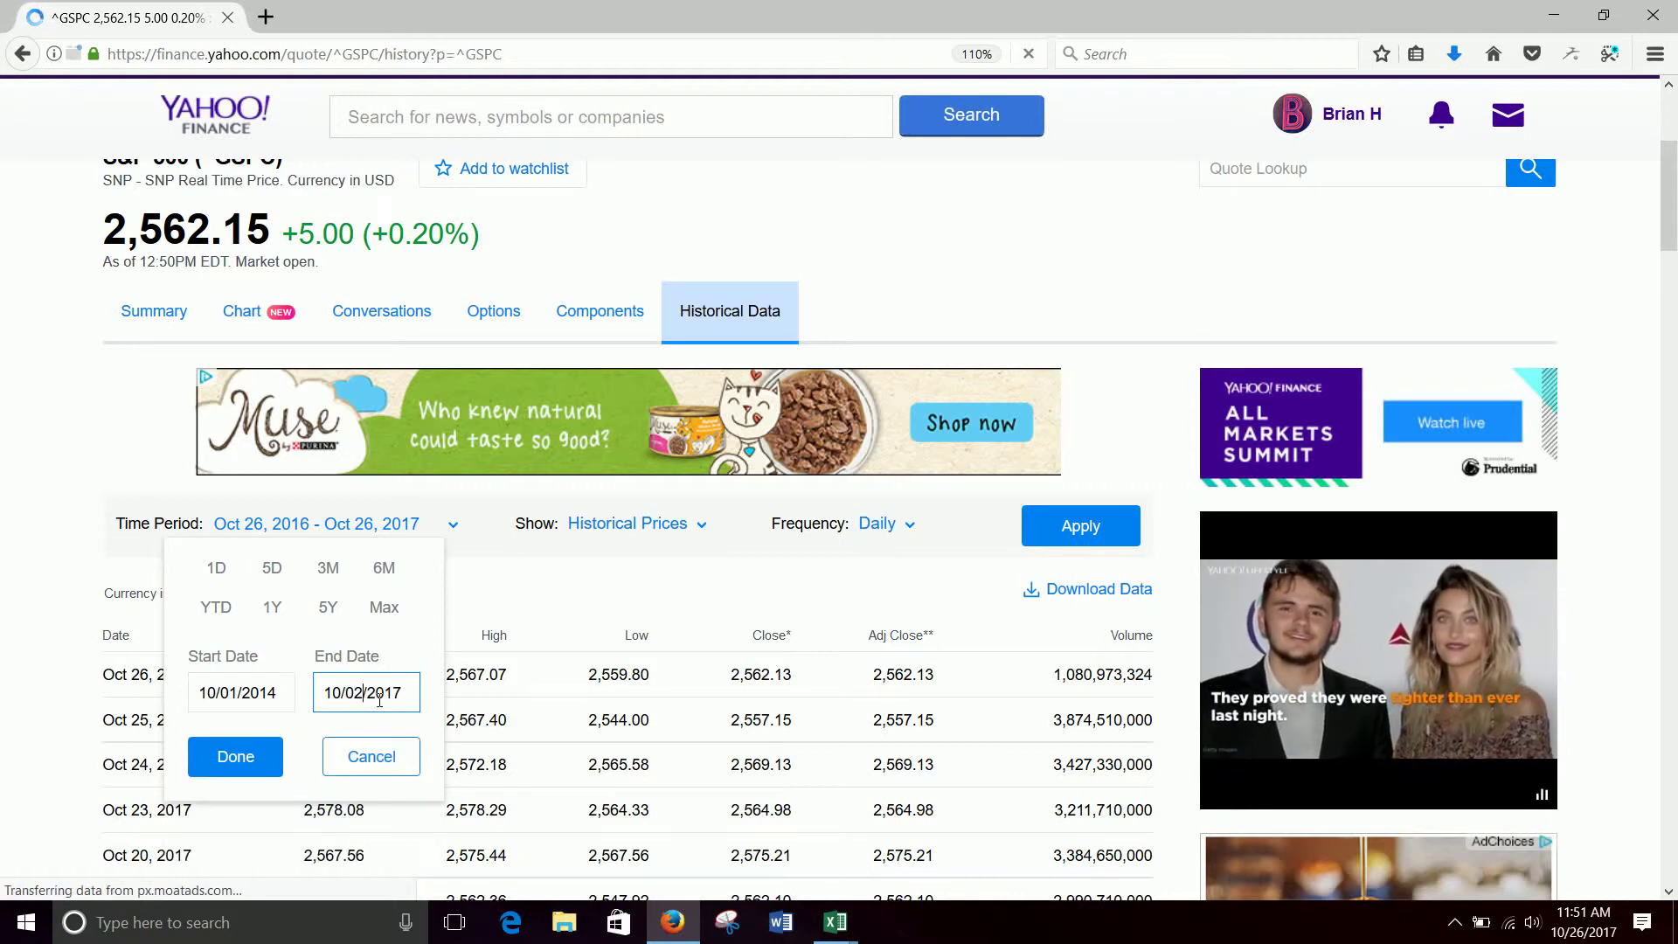
left_click(244, 758)
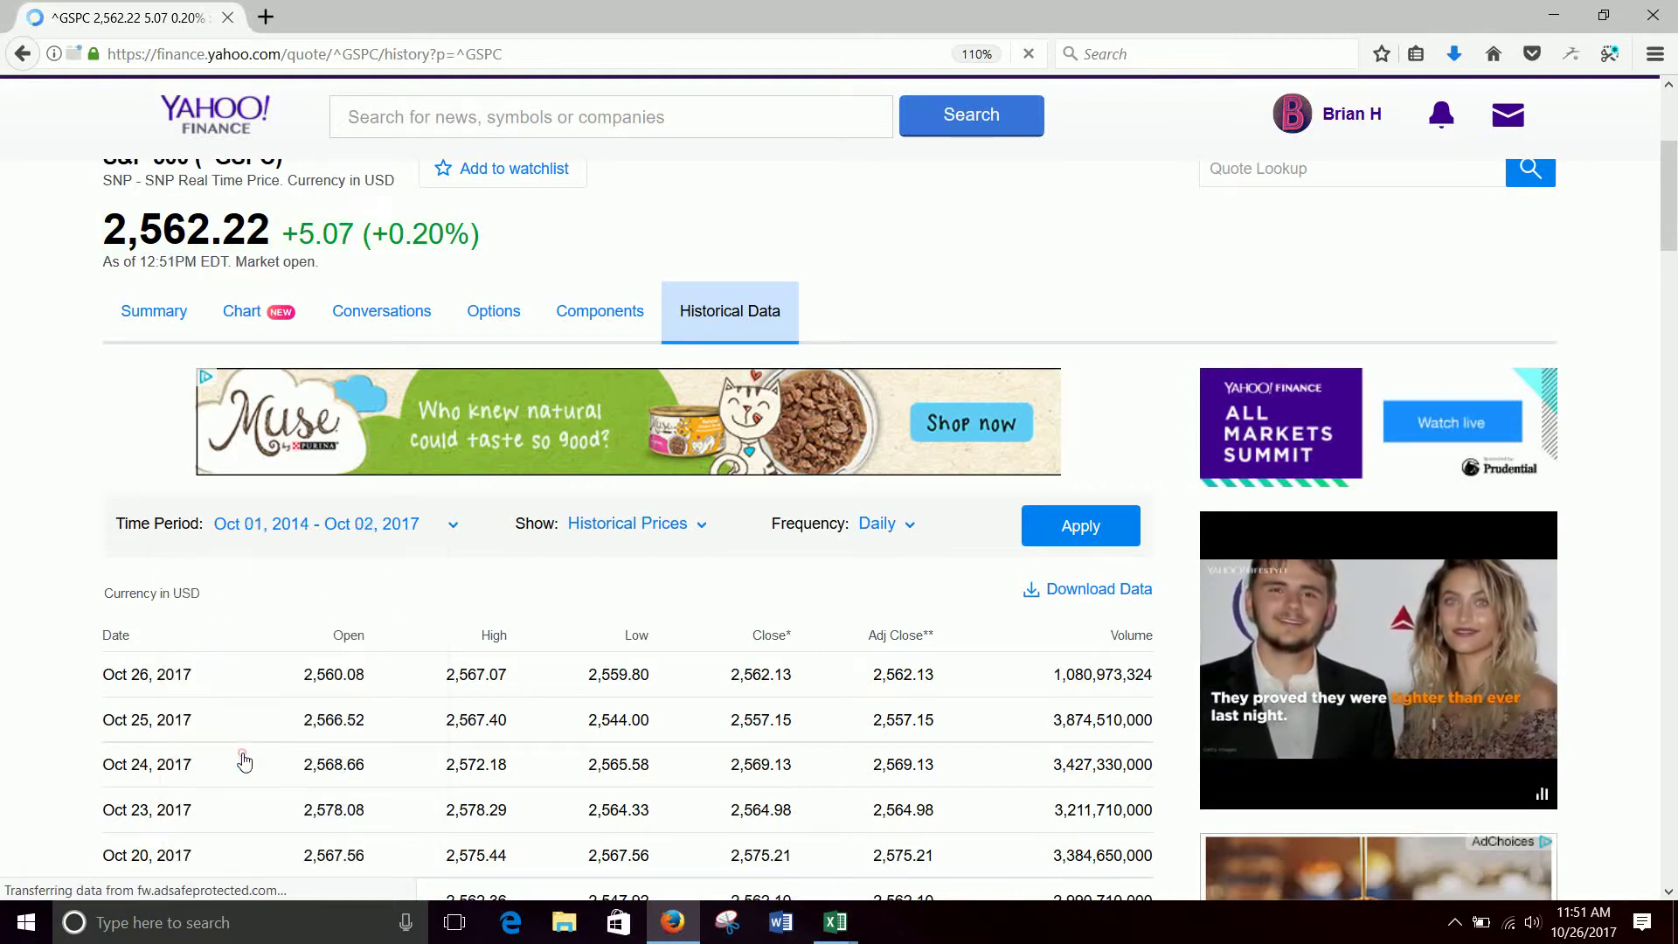
left_click(1060, 528)
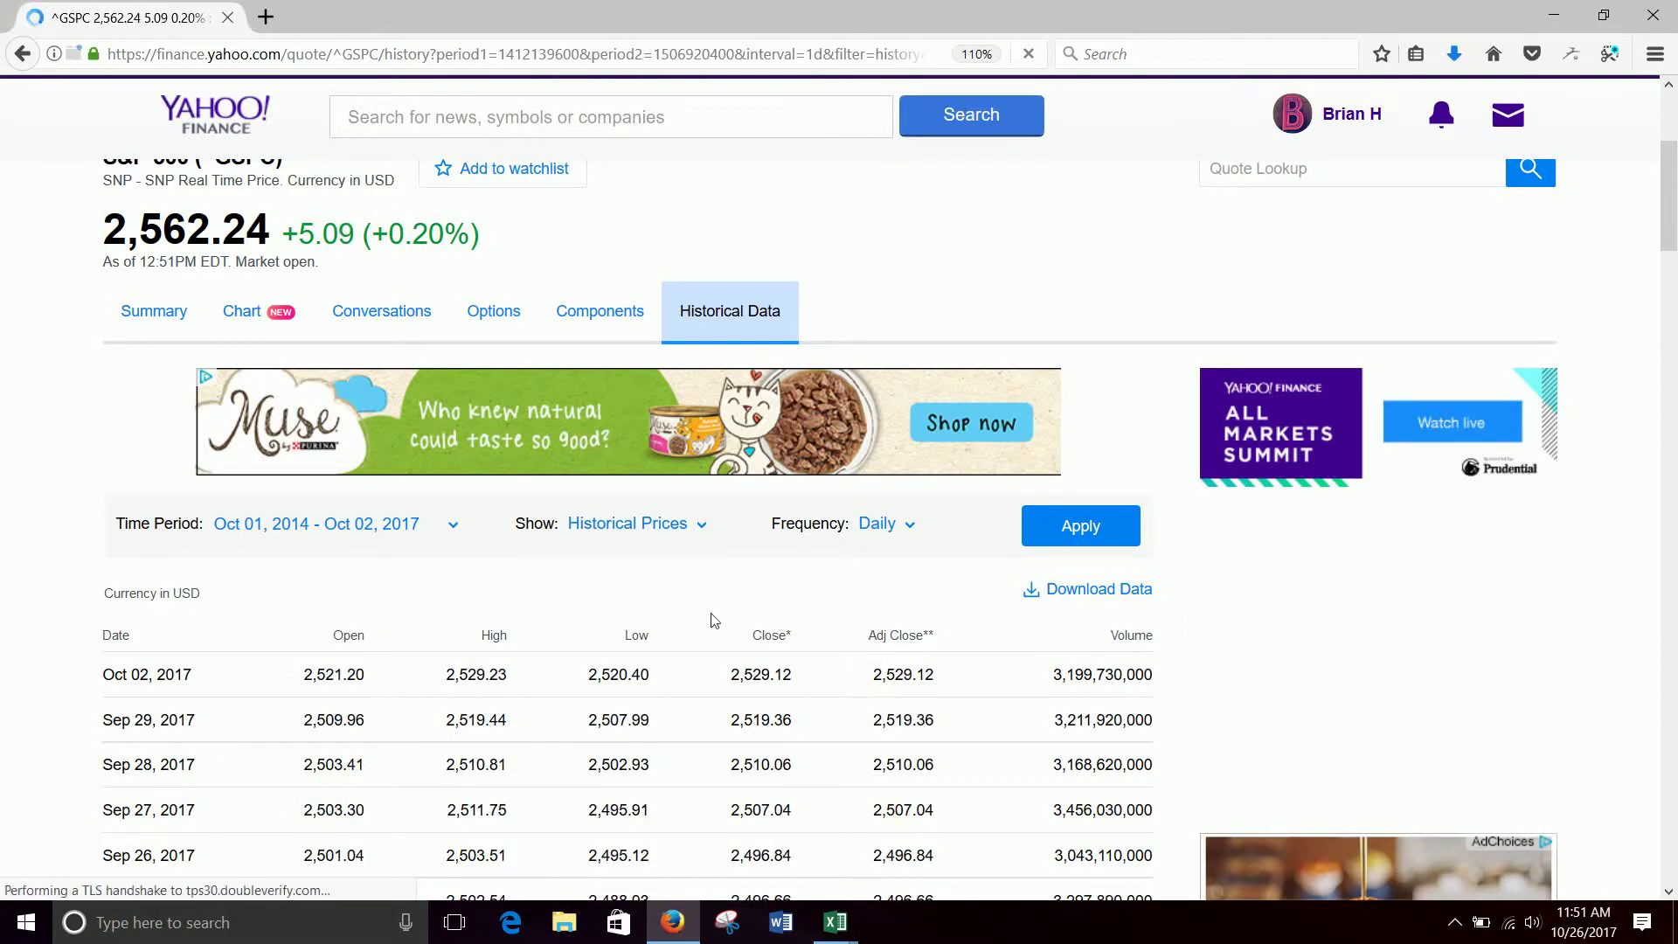
Step: Change the frequency of the historical prices to Monthly and apply it
left_click(902, 525)
left_click(848, 668)
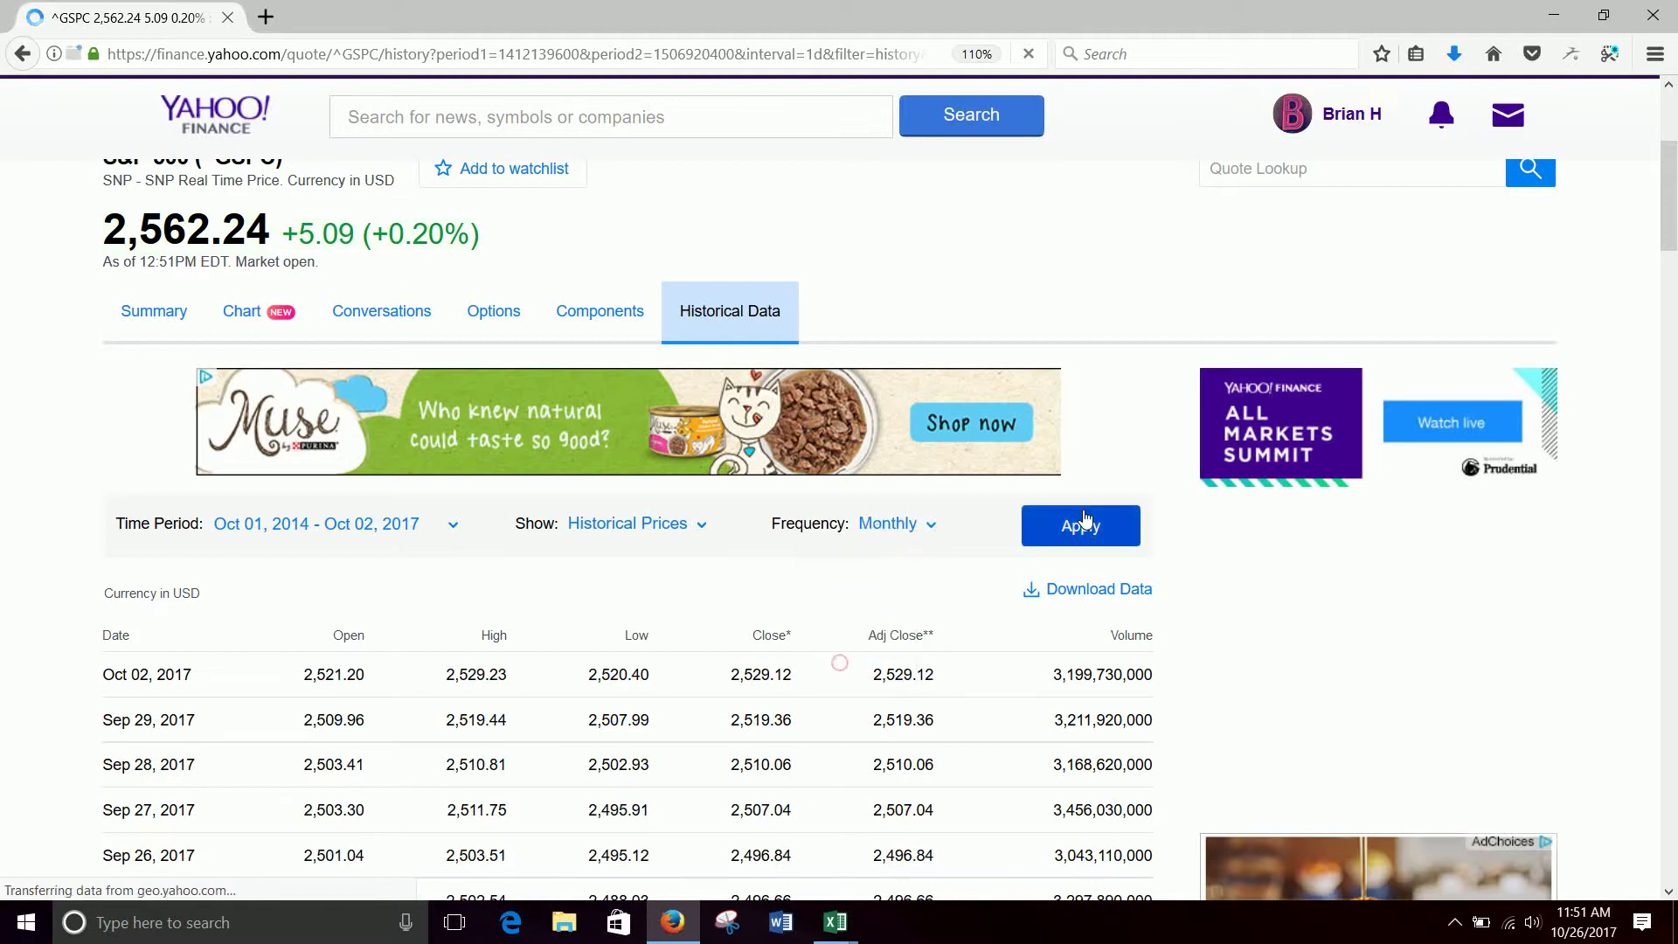
left_click(1079, 524)
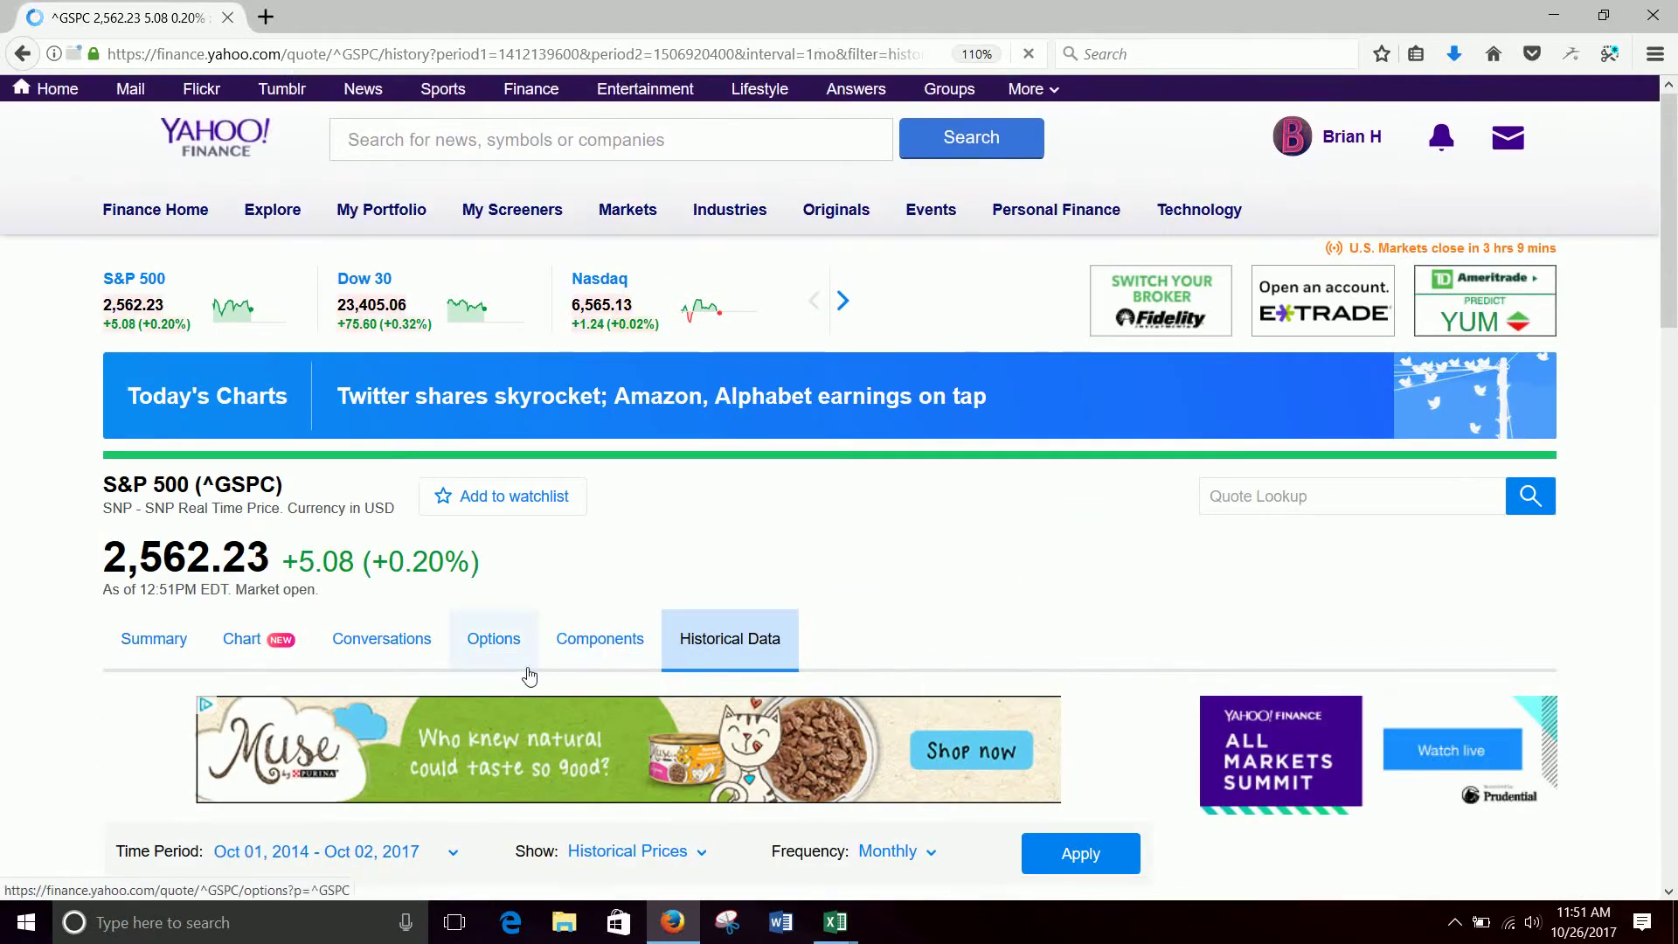
Step: Review the monthly prices back to October 2014, and download the data, opening the CSV file in Microsoft Excel
scroll(527, 675, "down", 3)
scroll(527, 675, "down", 4)
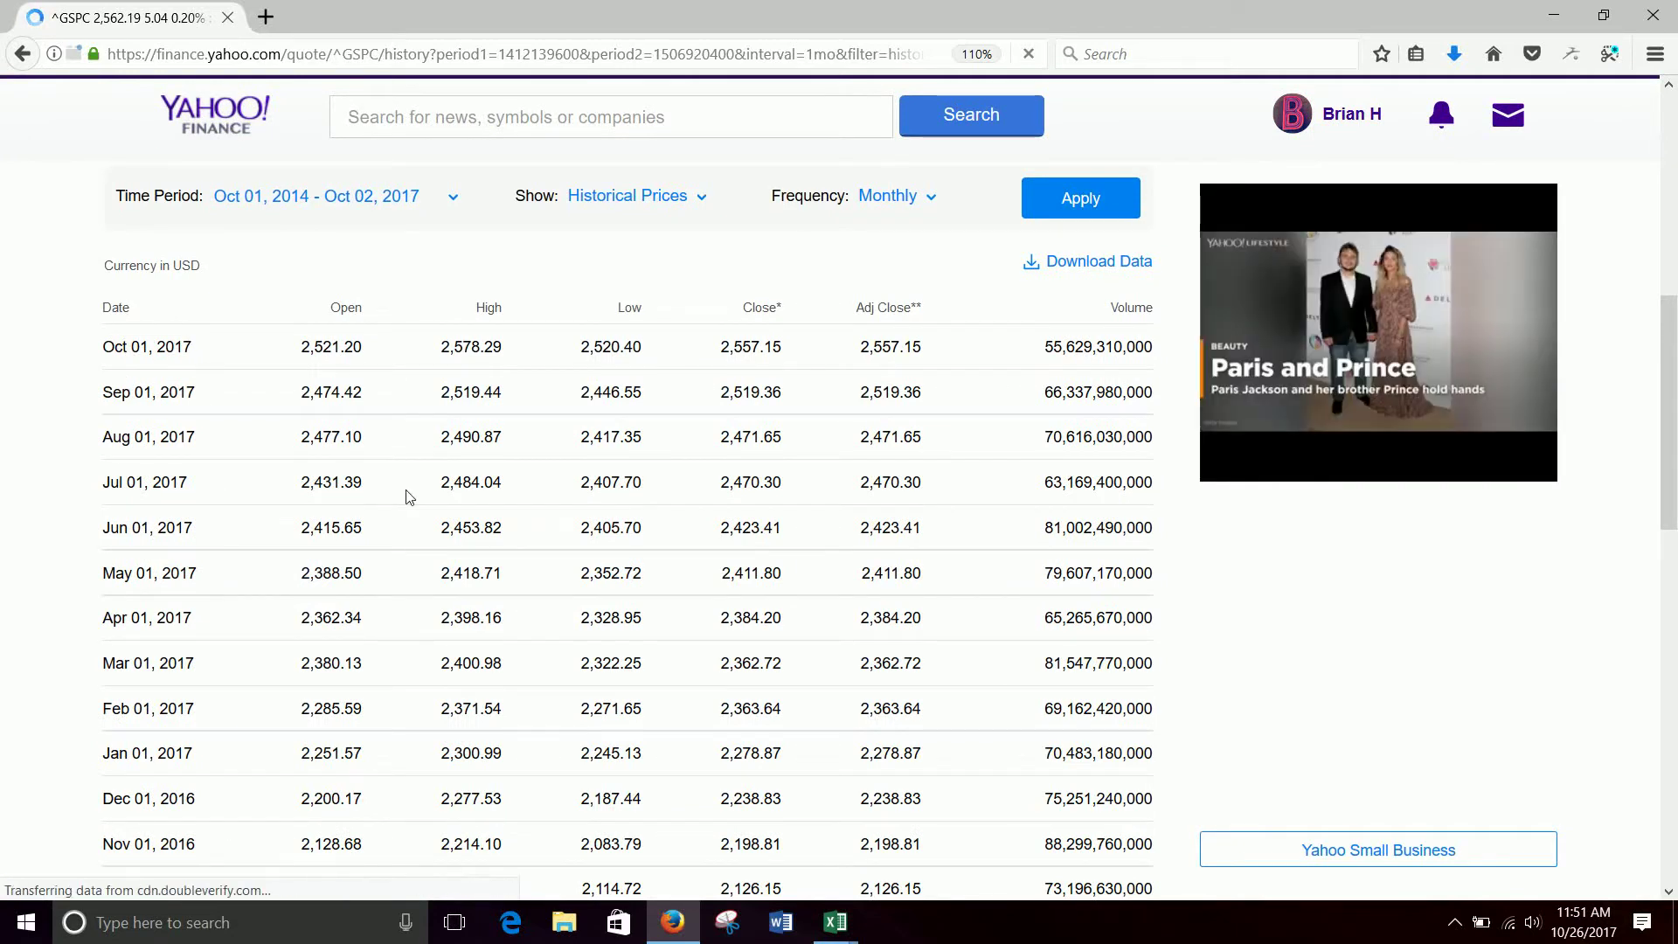
scroll(406, 497, "down", 12)
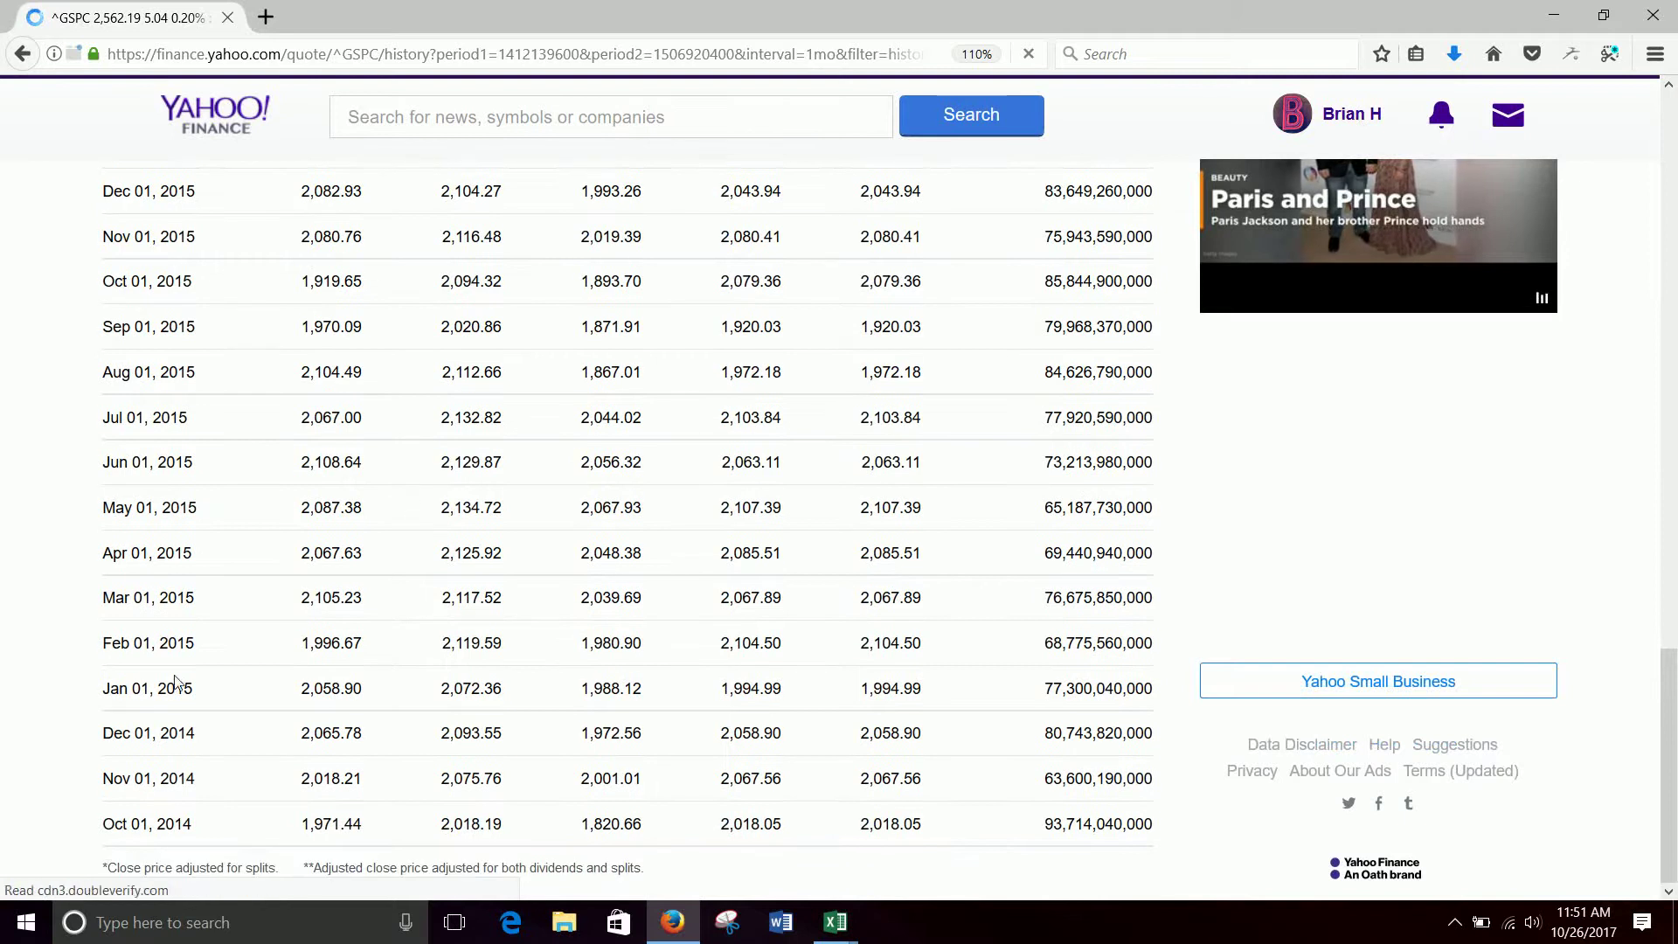
scroll(599, 541, "up", 16)
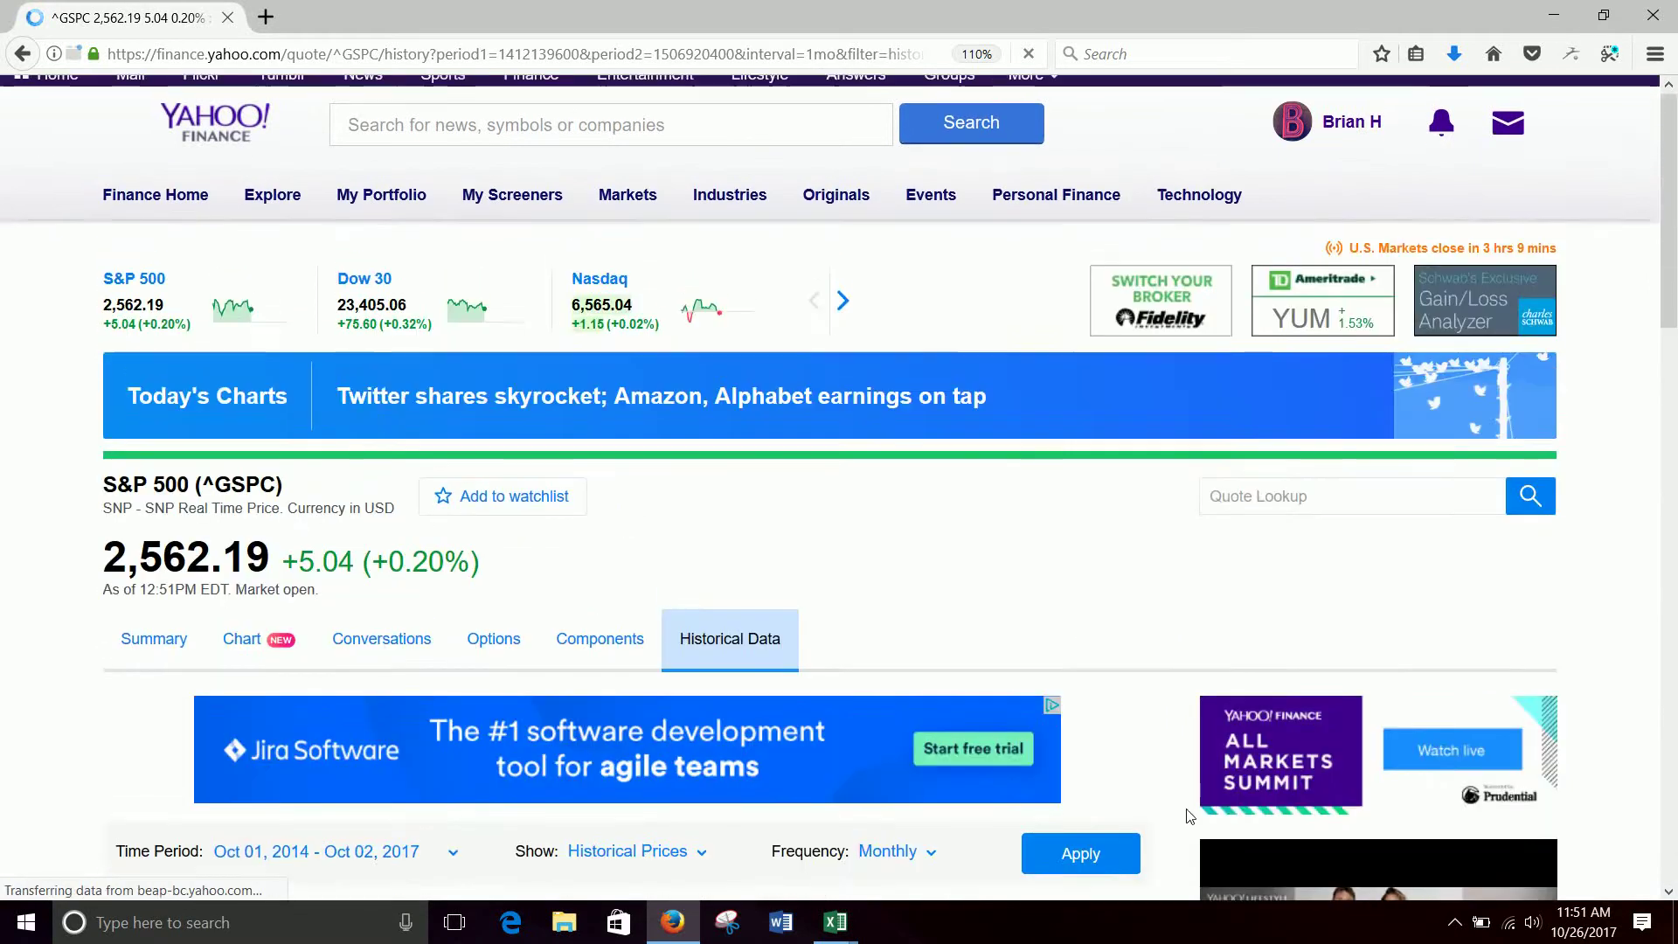
scroll(1189, 816, "down", 3)
left_click(1074, 580)
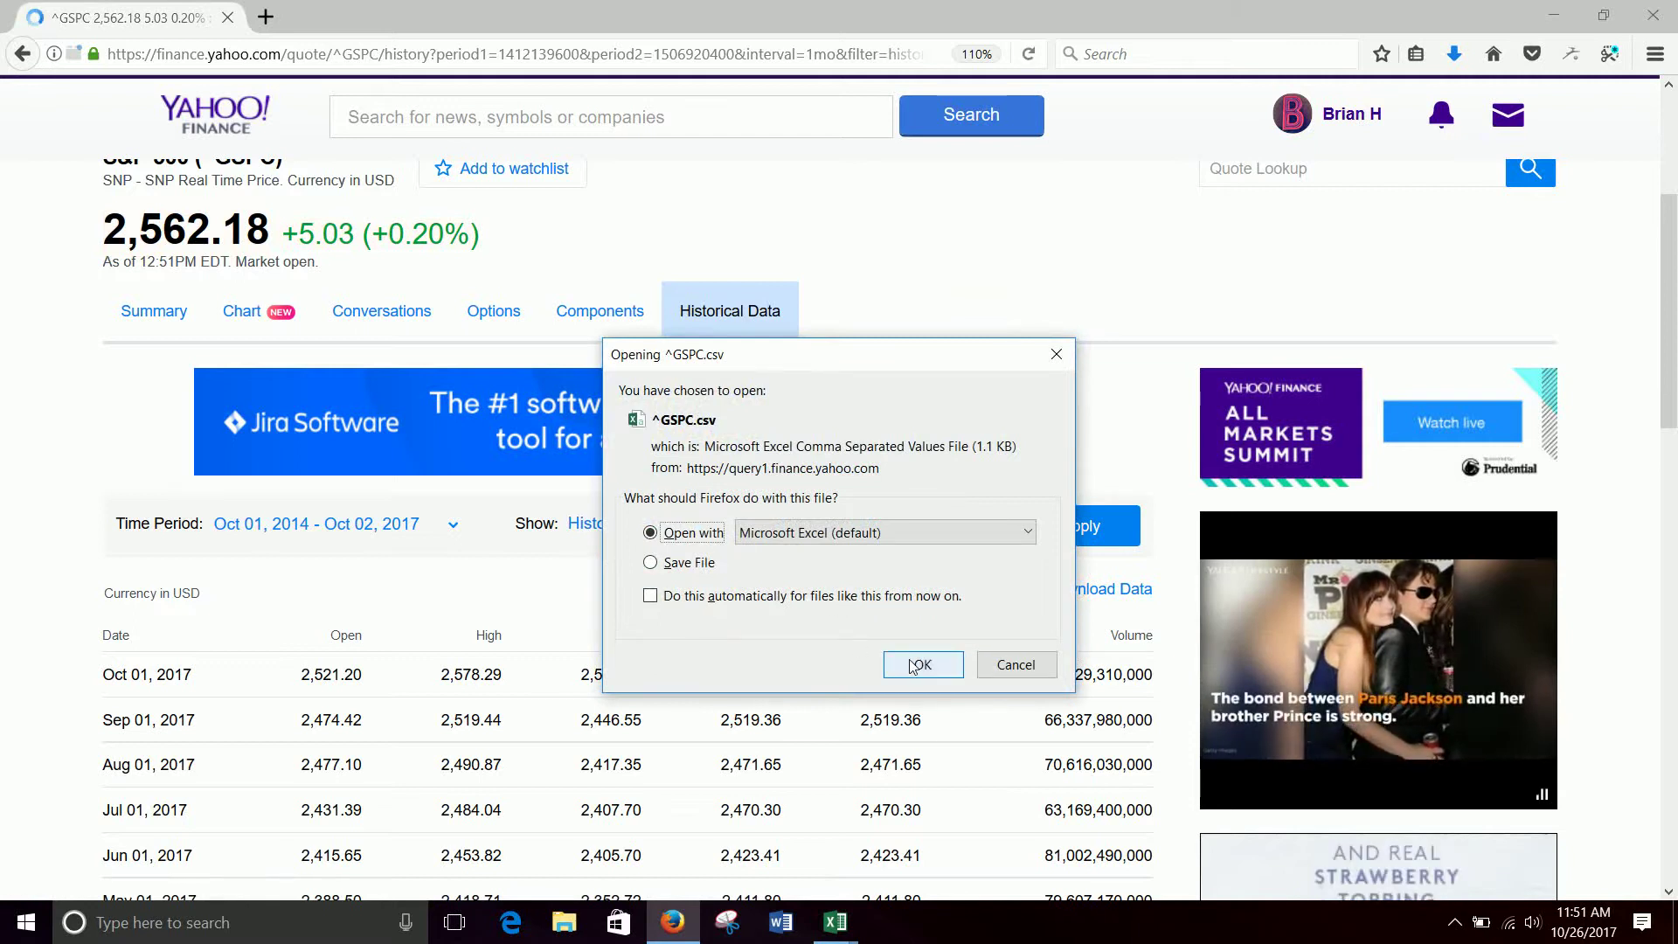
left_click(913, 667)
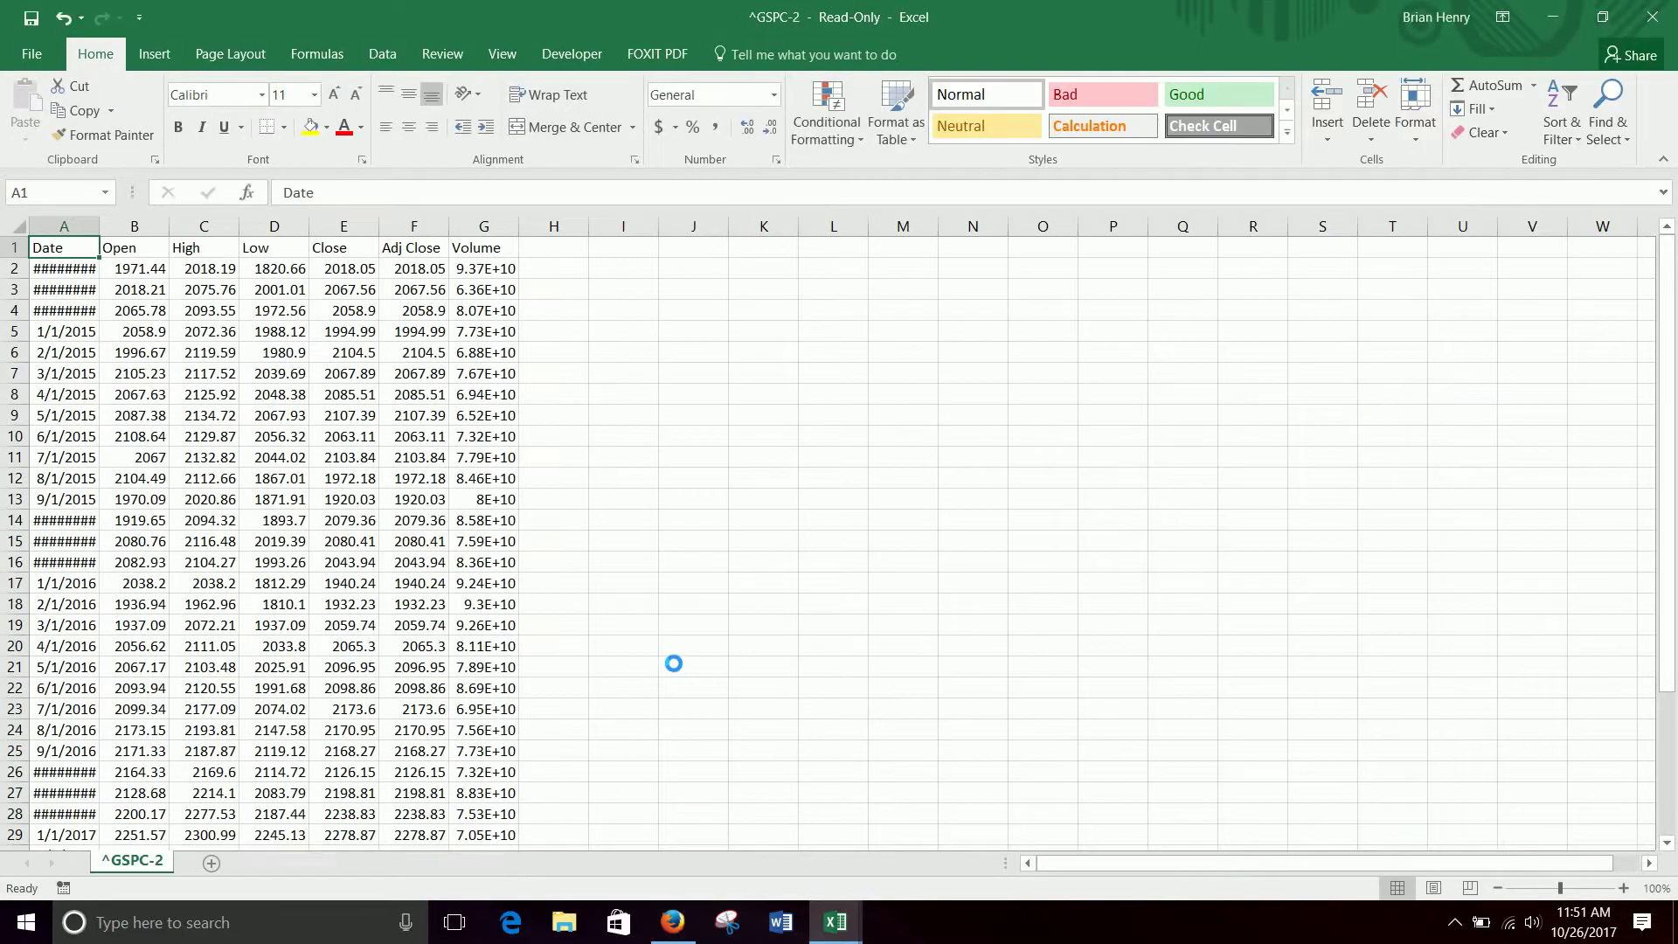
Step: Fit the Date column's width to its contents and delete the Open, High, Low, Close and Volume columns
double_click(100, 226)
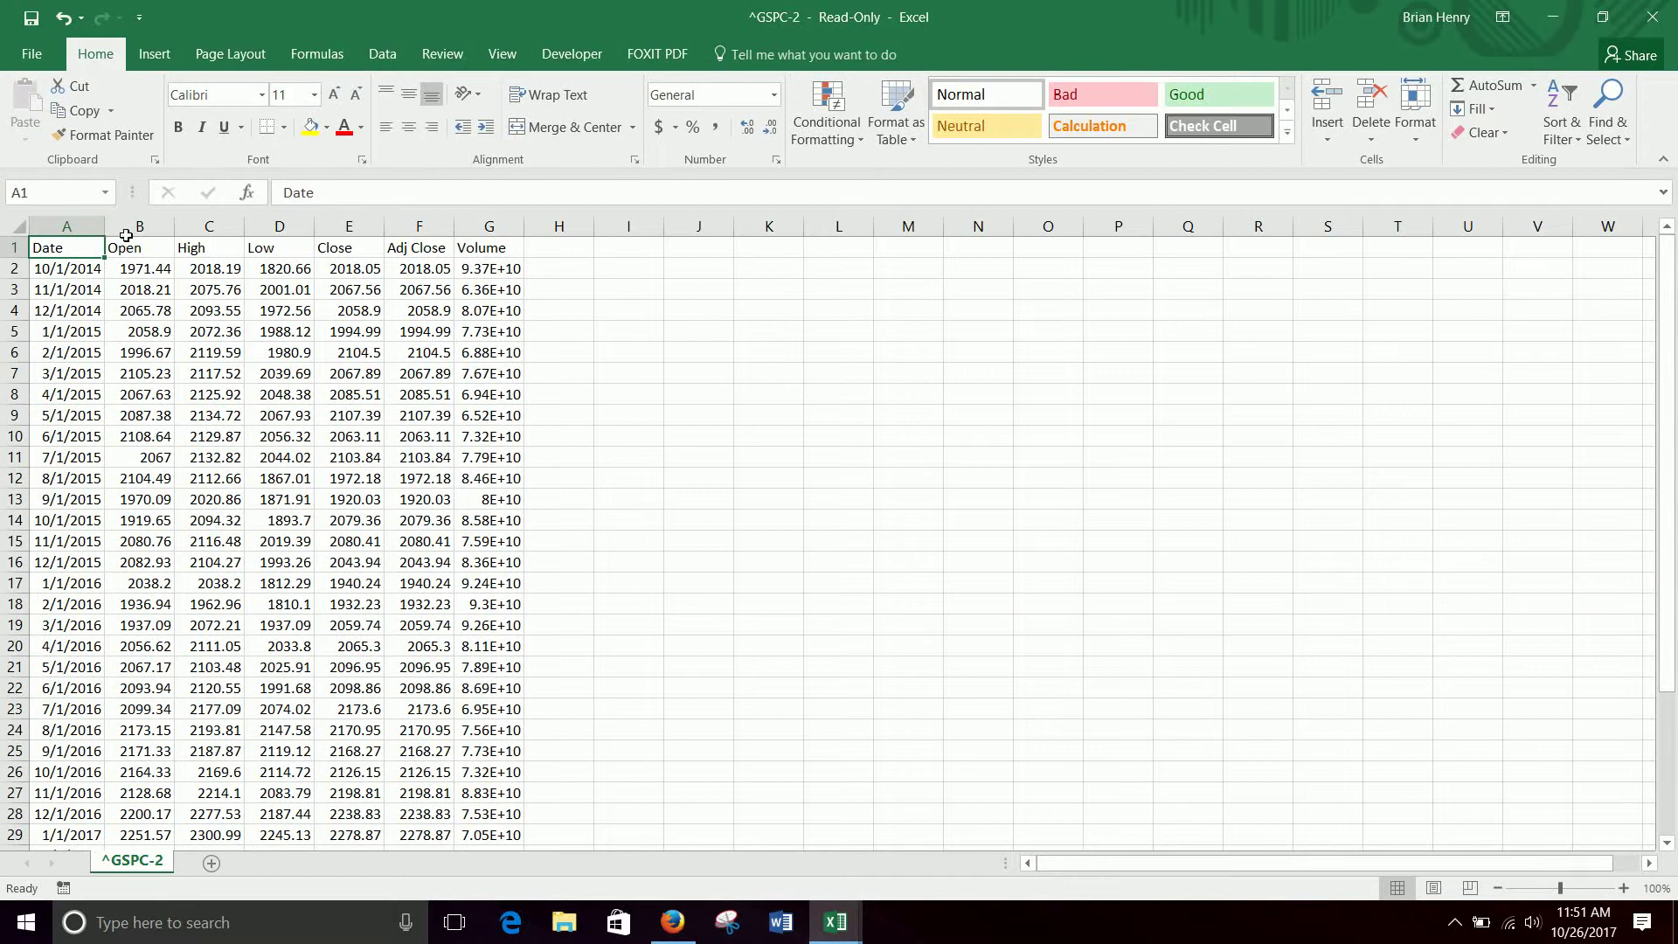
left_click_drag(135, 229, 358, 229)
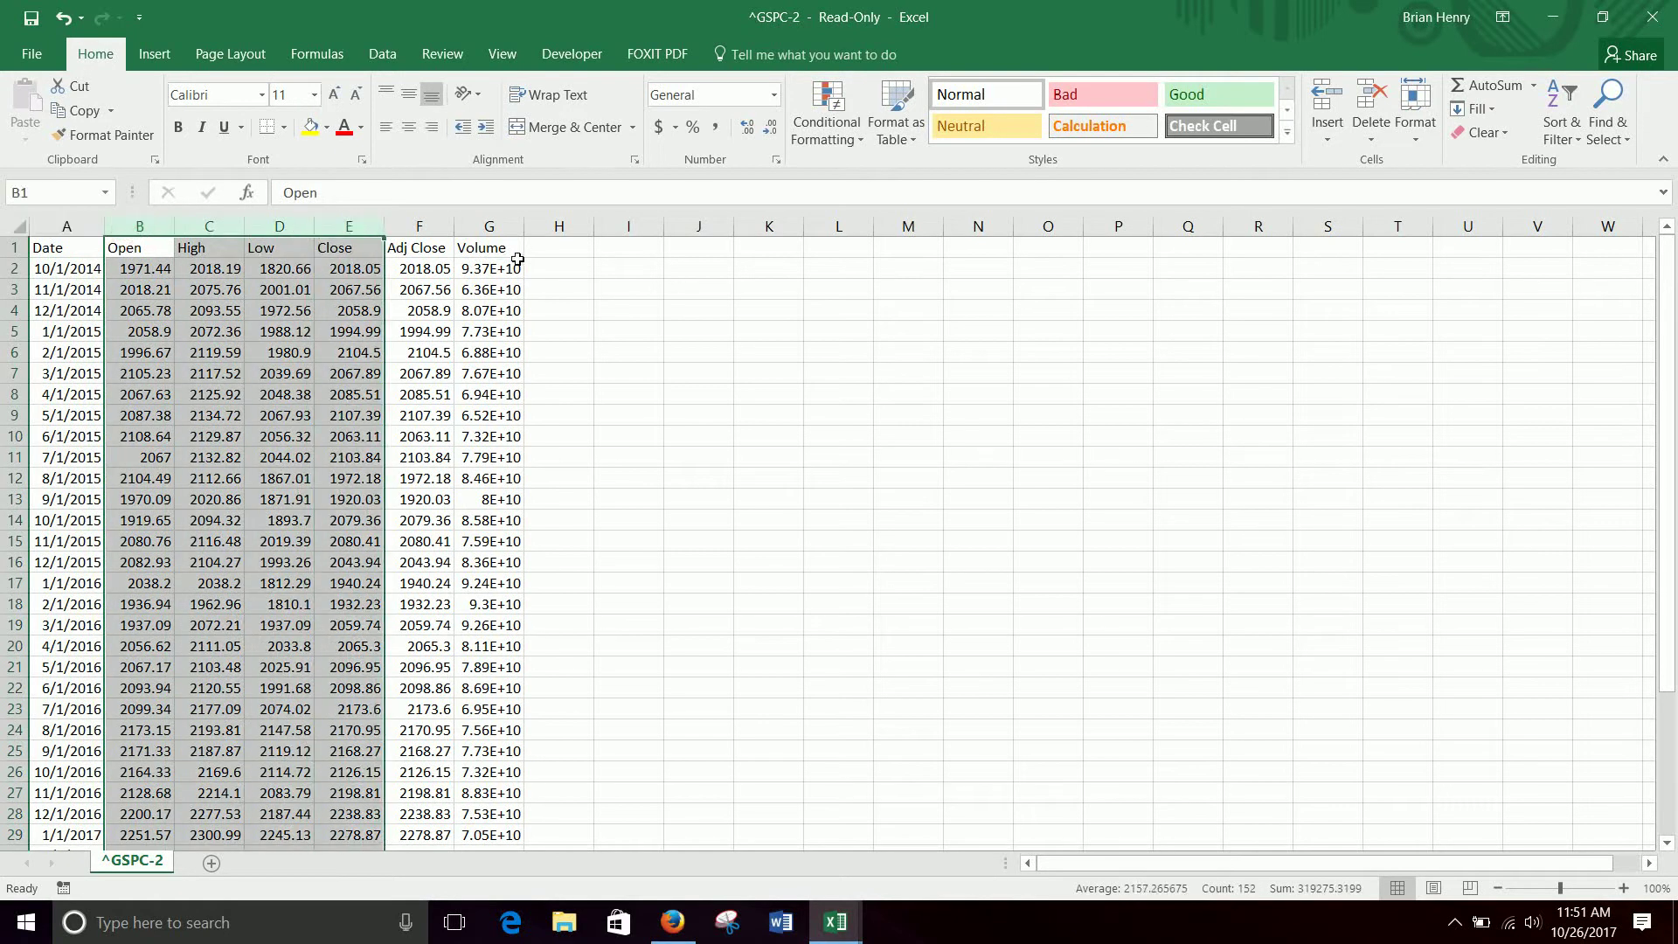
left_click(492, 228, "ctrl")
right_click(492, 229)
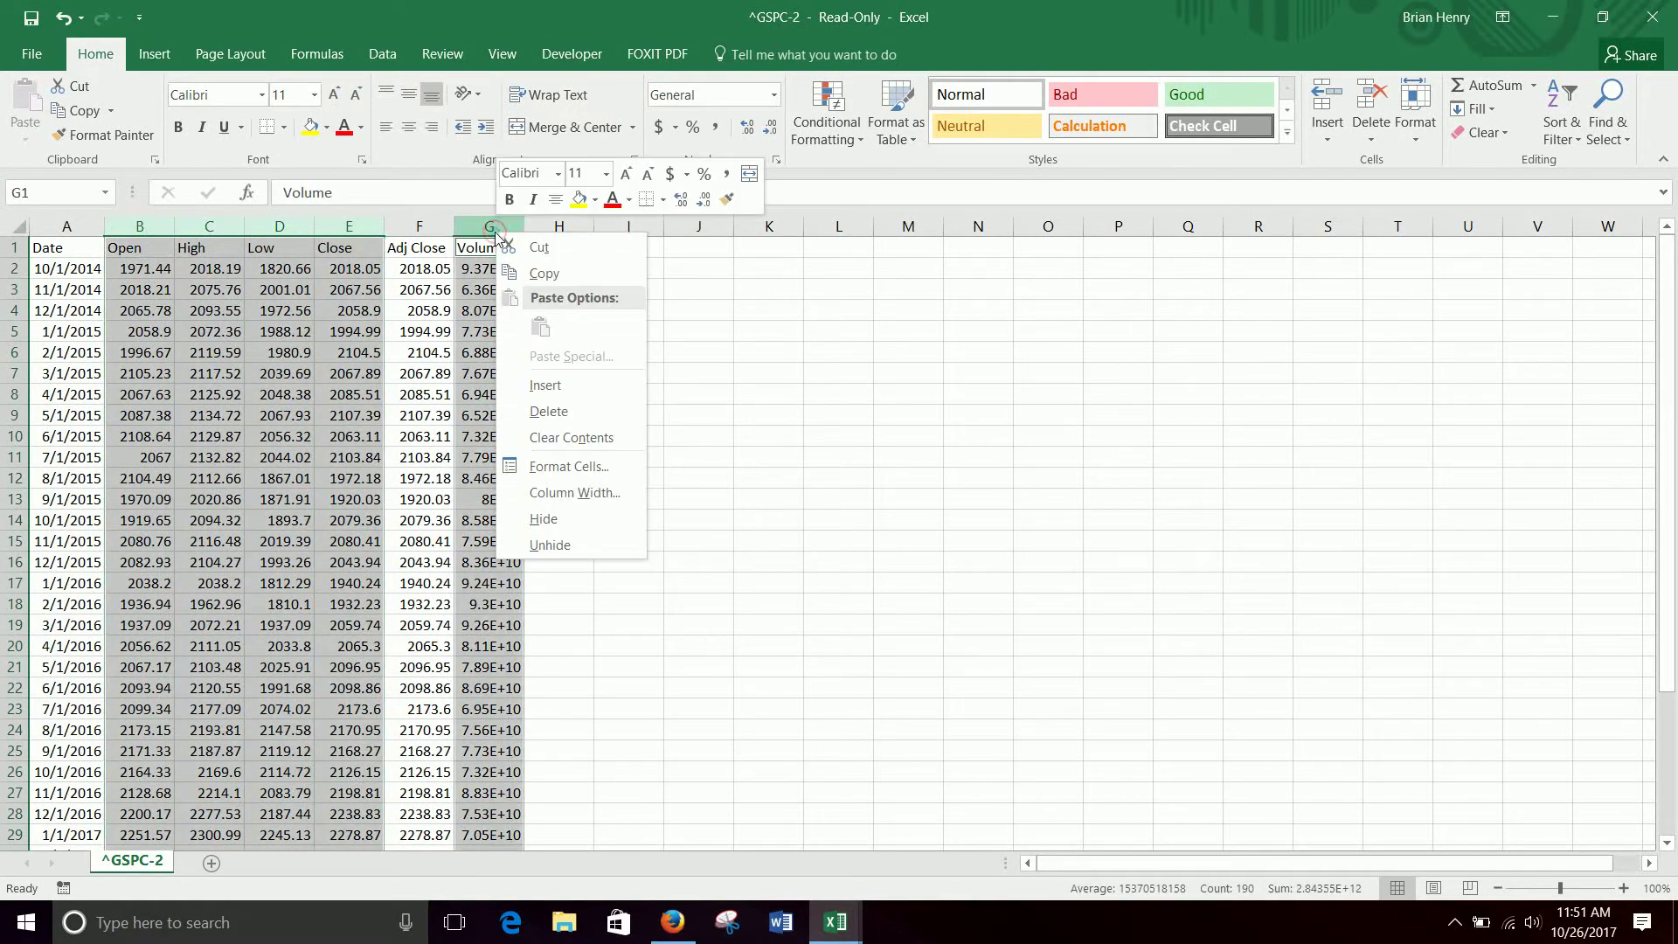
left_click(549, 412)
left_click(551, 414)
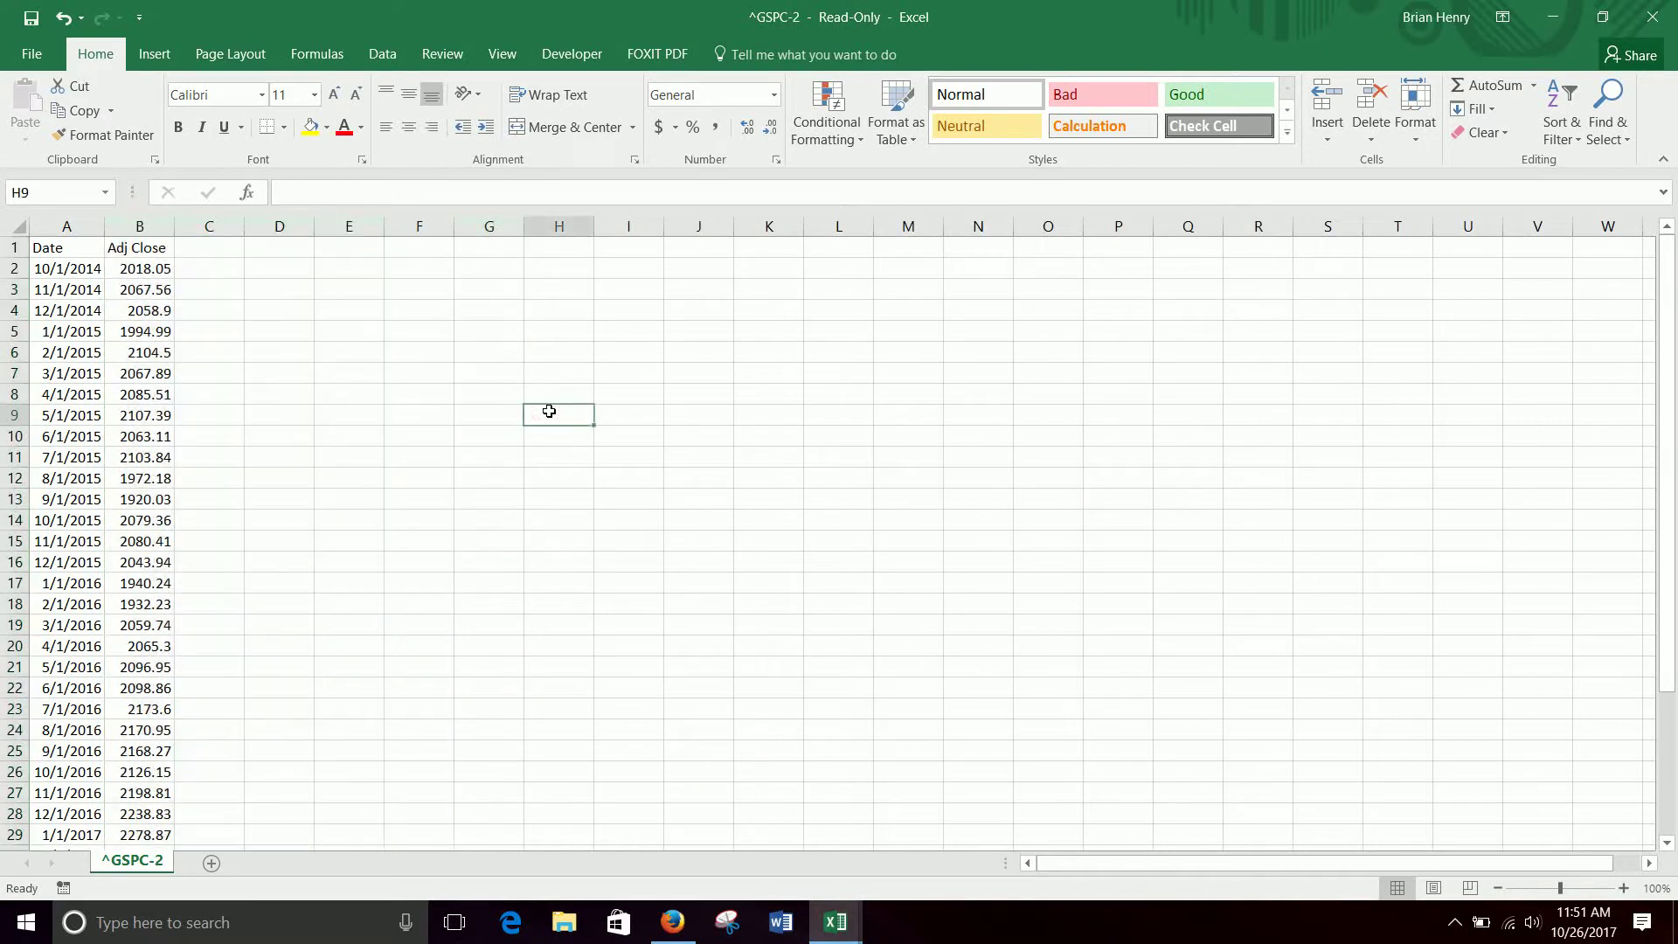
Step: Rename the ^GSPC-2 worksheet as S&P500
double_click(140, 860)
type("S")
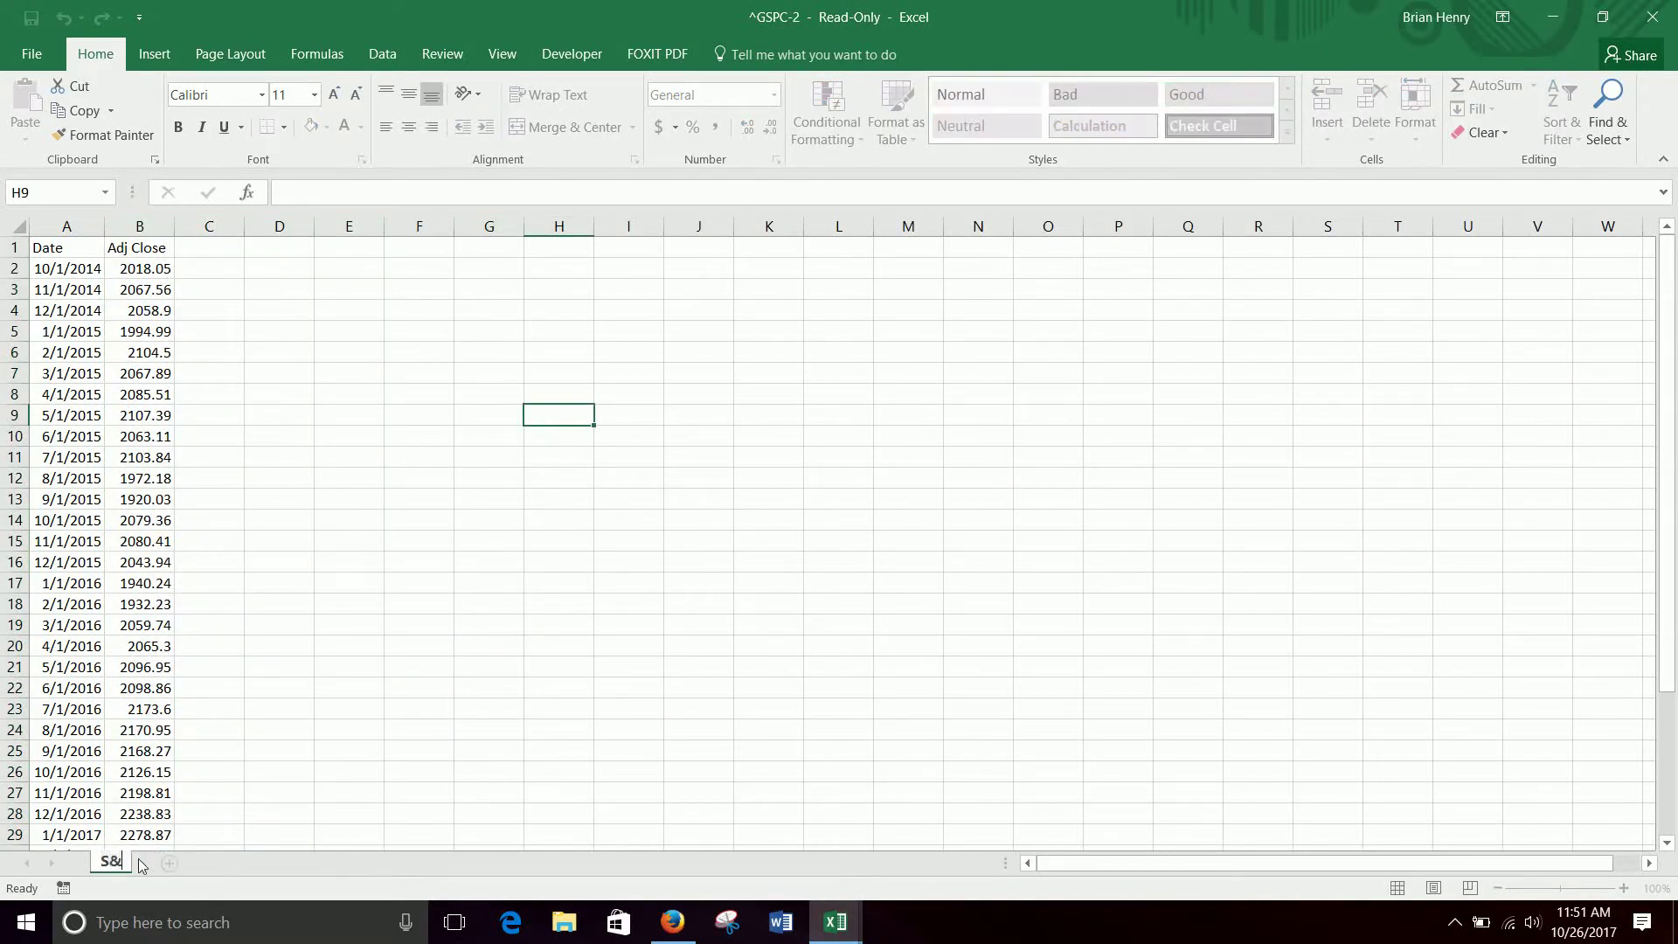
type("&P500")
key("Return")
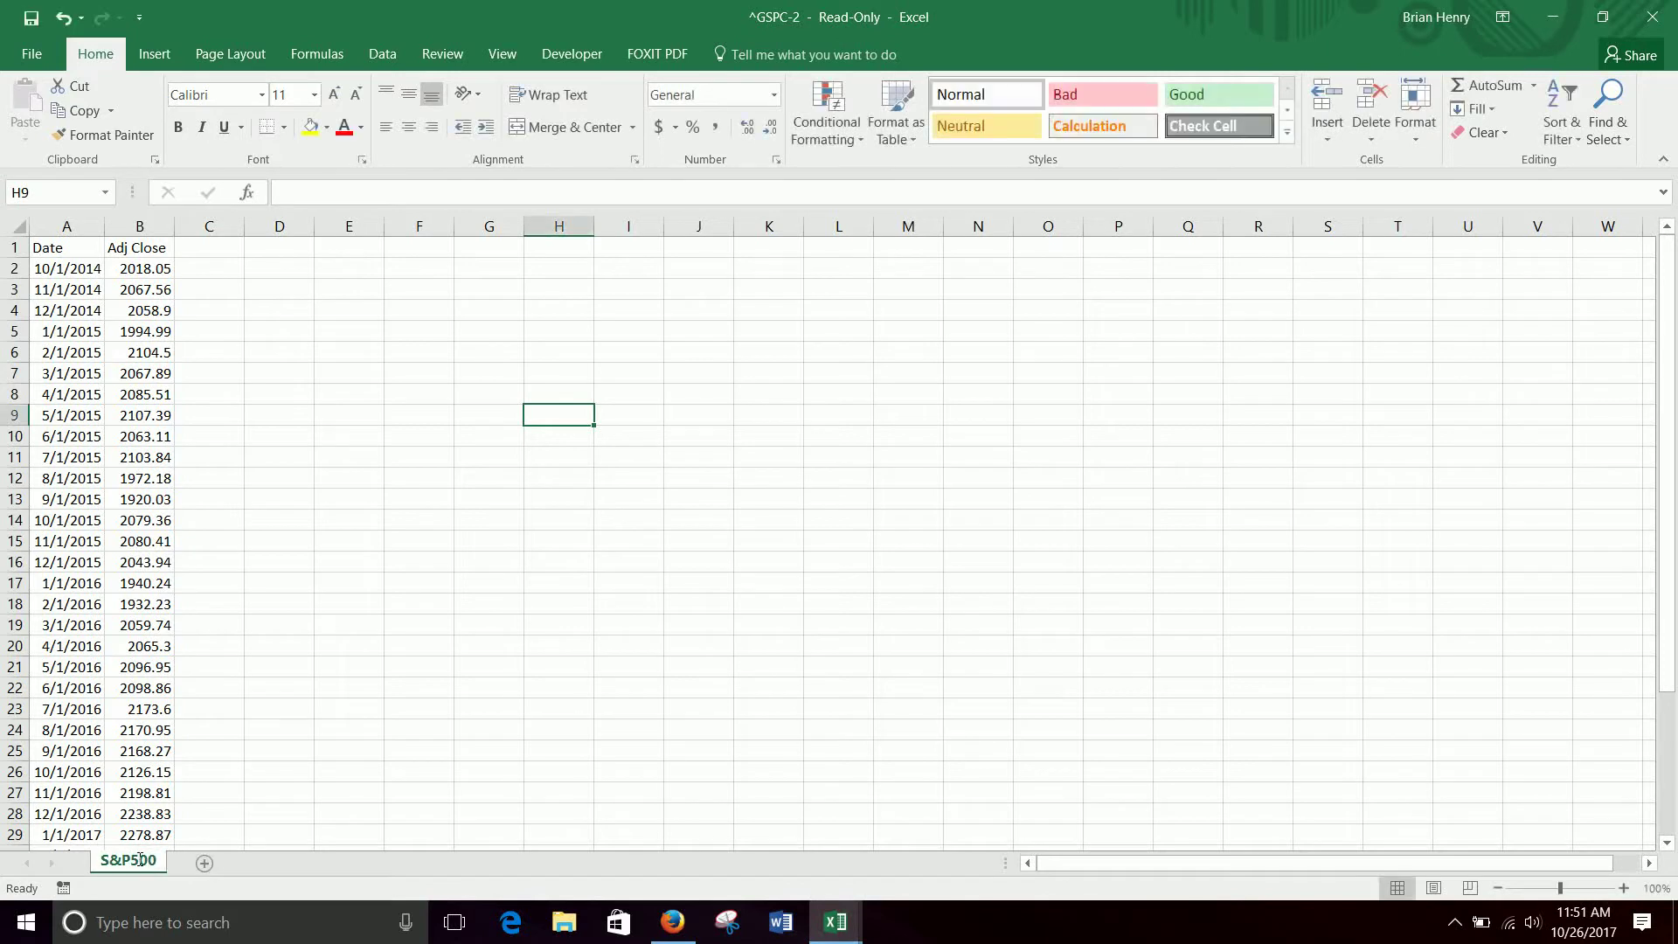
Step: Move the AMZN sheet from its own workbook into ^GSPC-2.csv before the S&P500 sheet, and check both sheets there
mouse_move(834, 922)
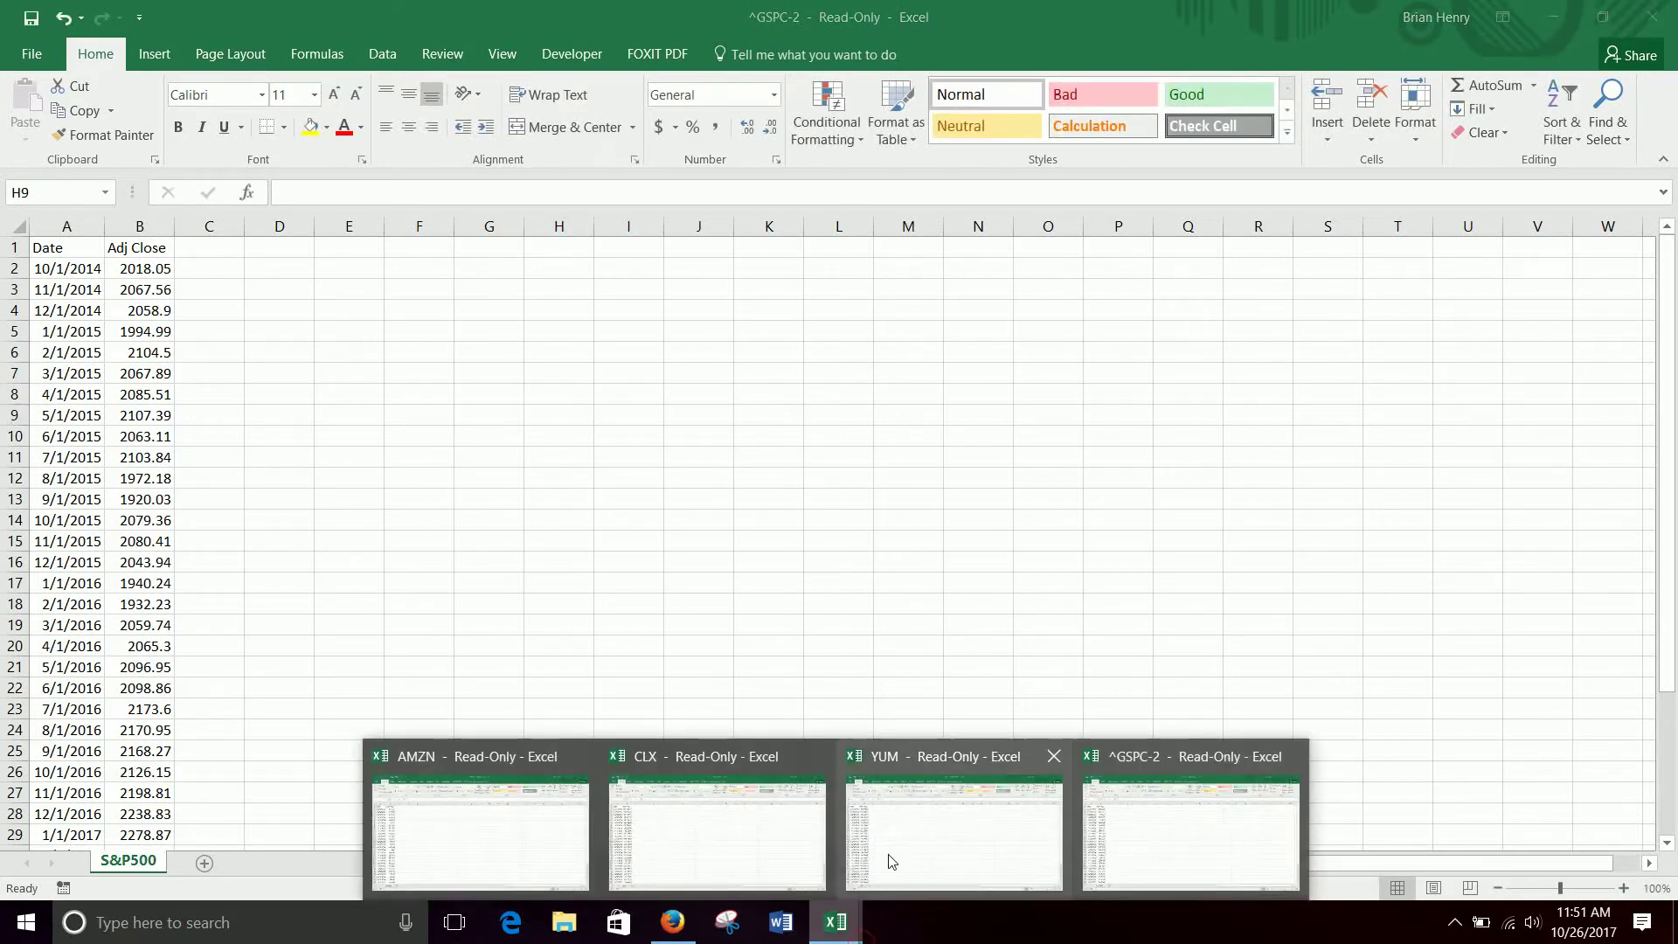
mouse_move(897, 831)
mouse_move(673, 848)
mouse_move(472, 855)
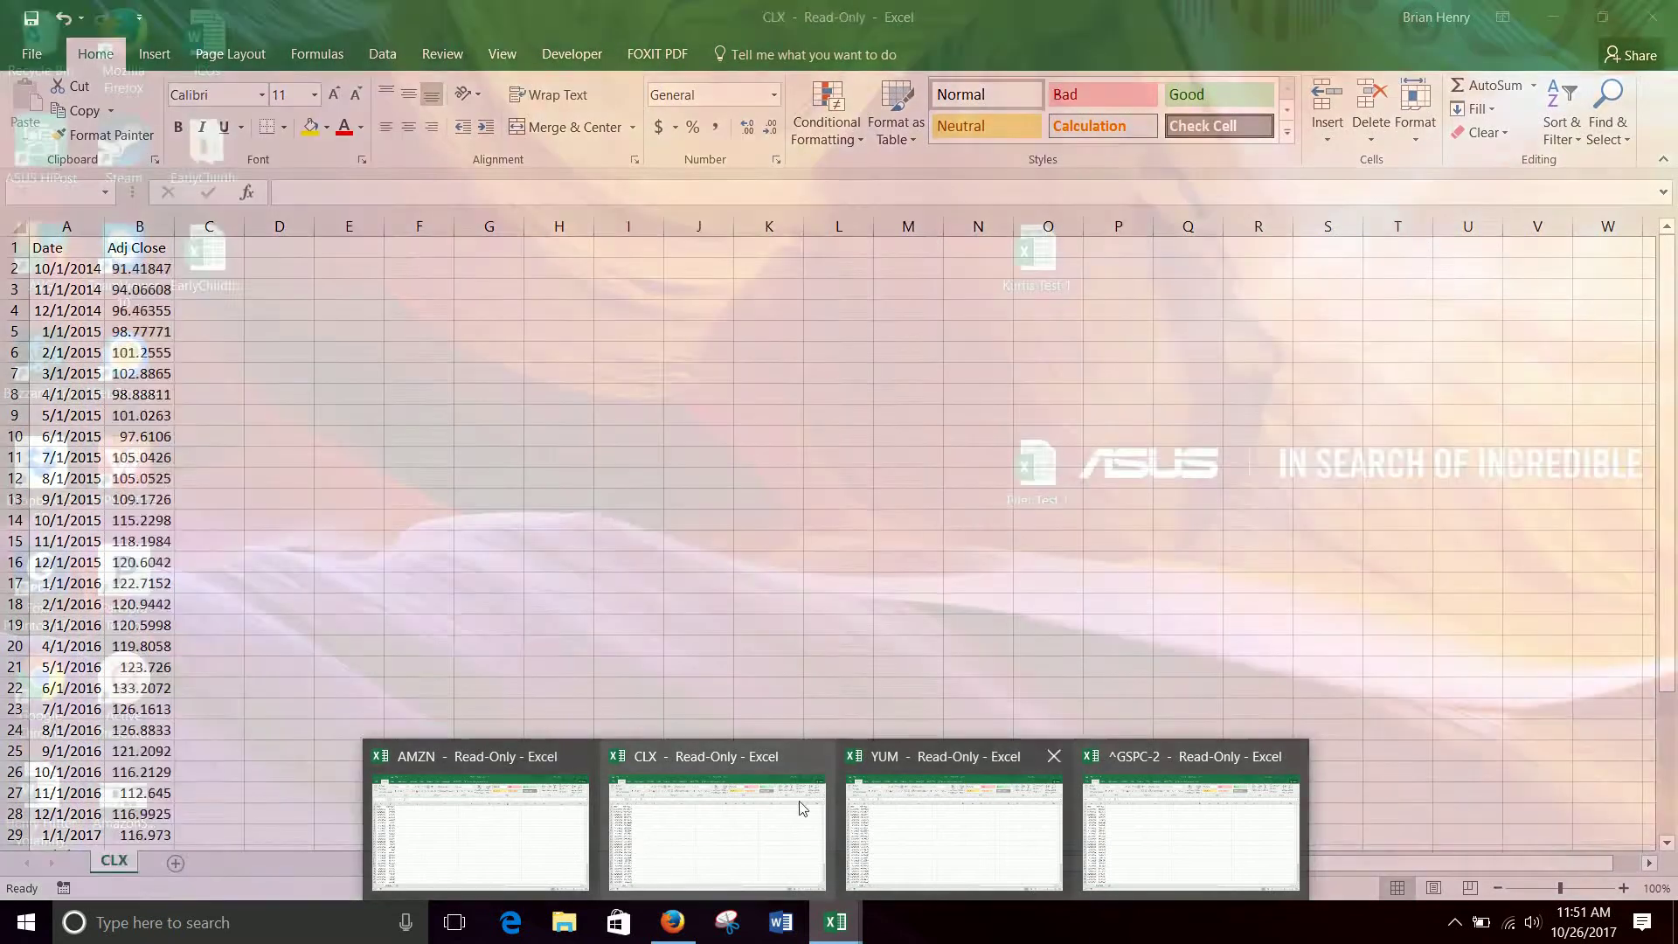
mouse_move(968, 804)
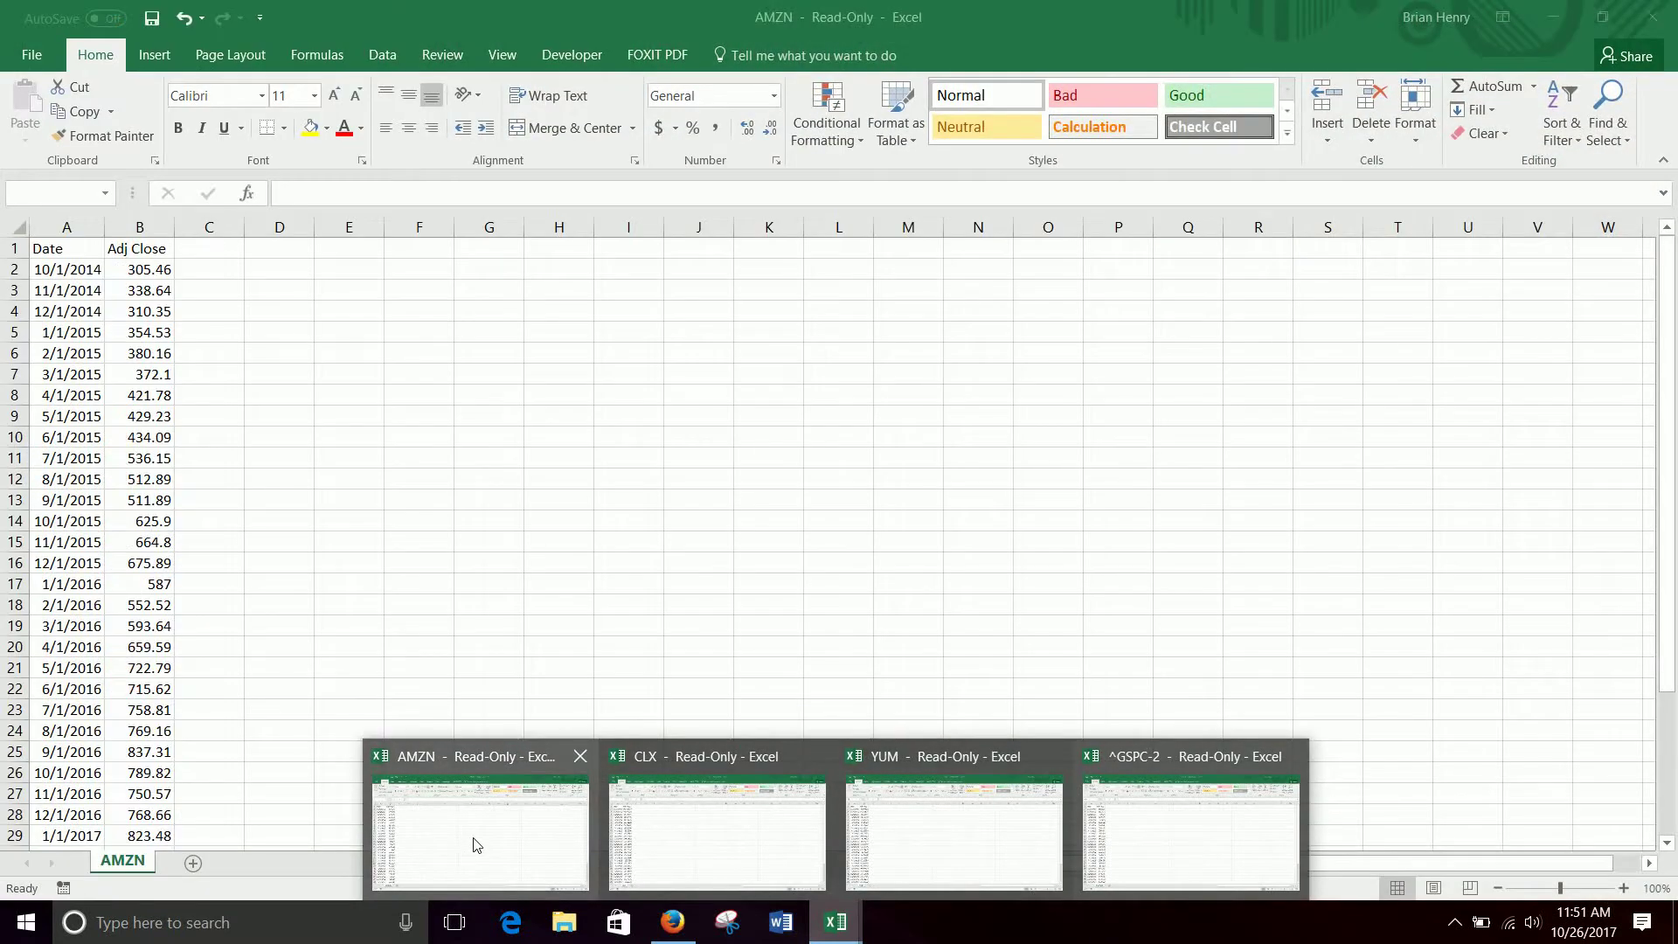
left_click(475, 844)
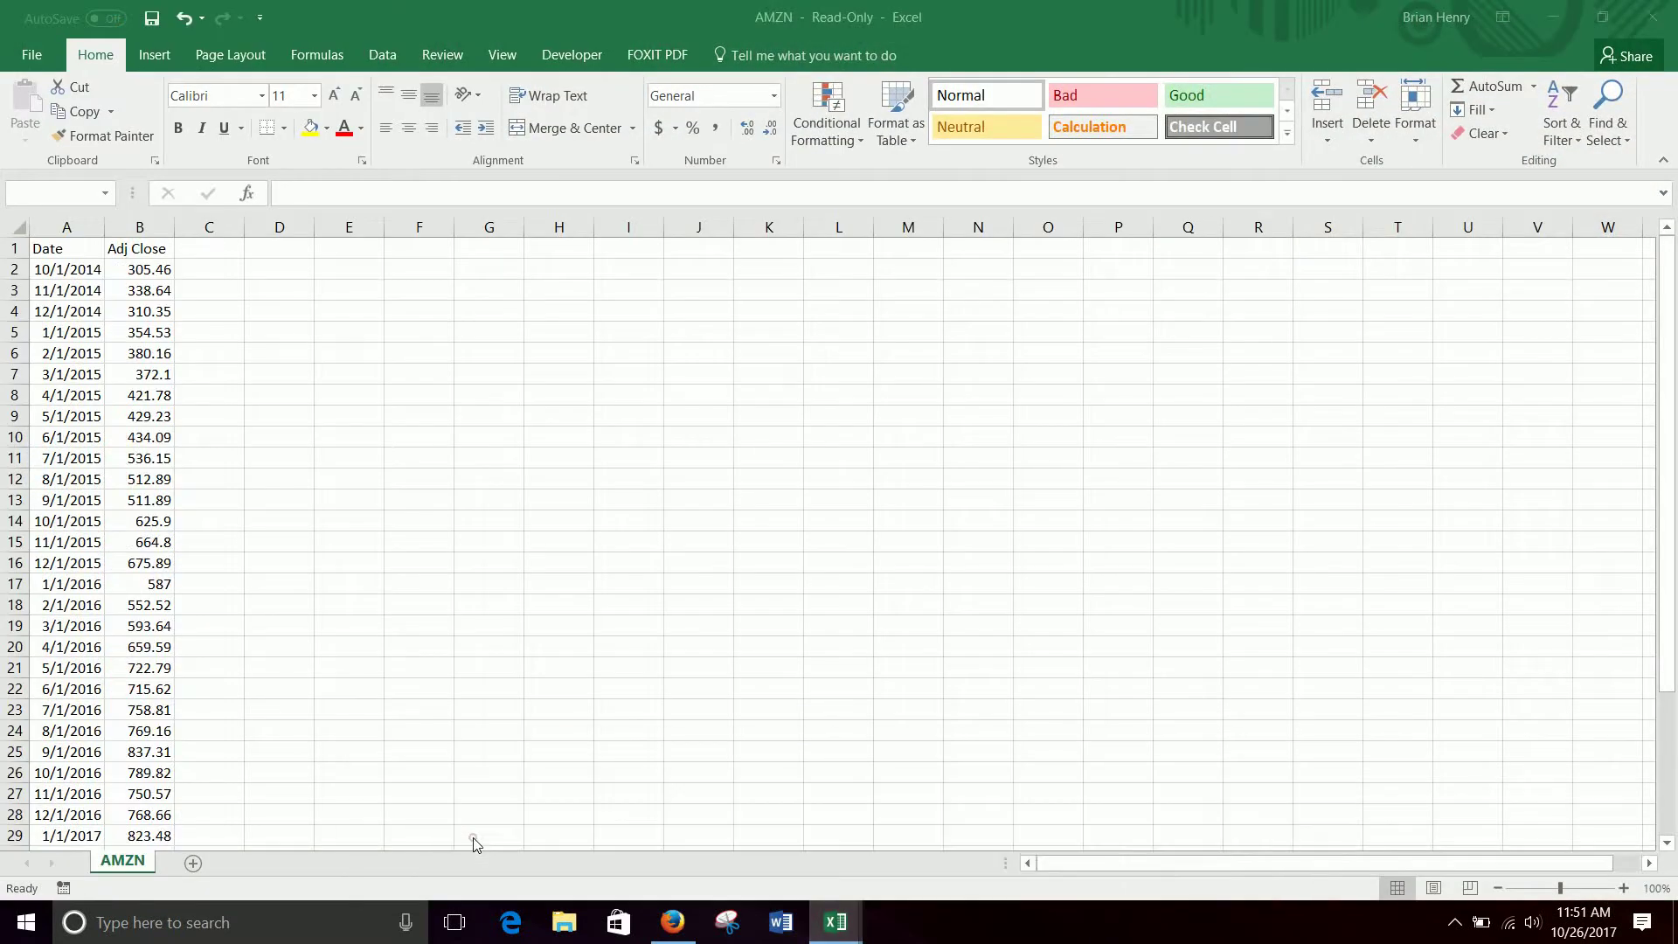
right_click(123, 865)
left_click(188, 686)
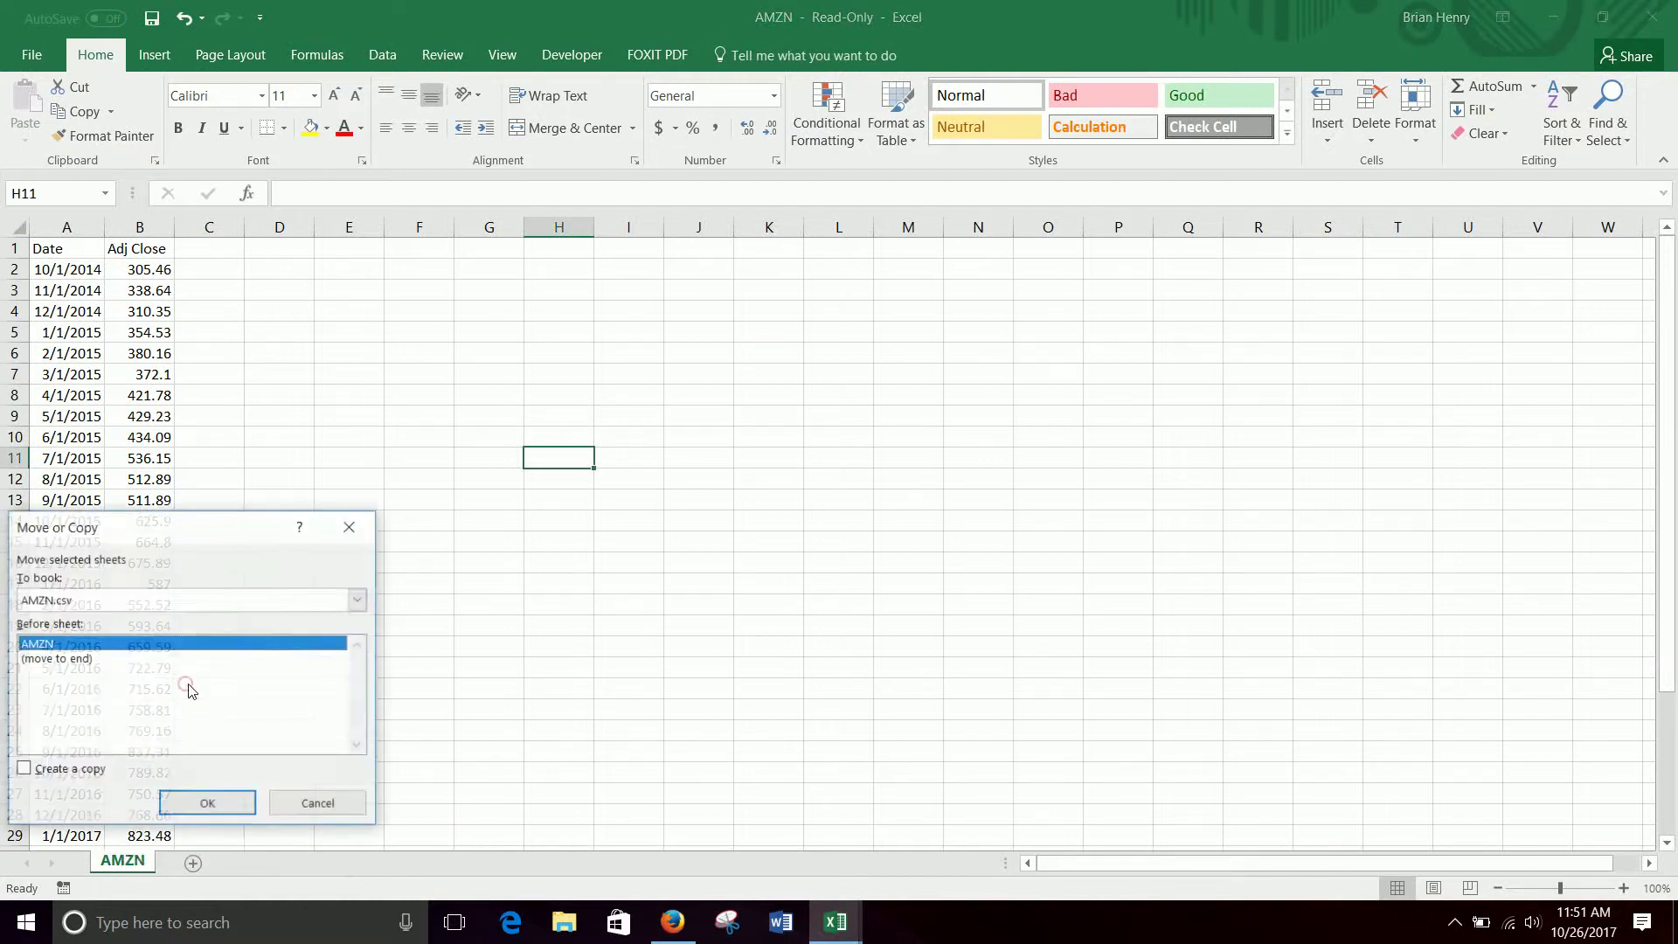
left_click(206, 604)
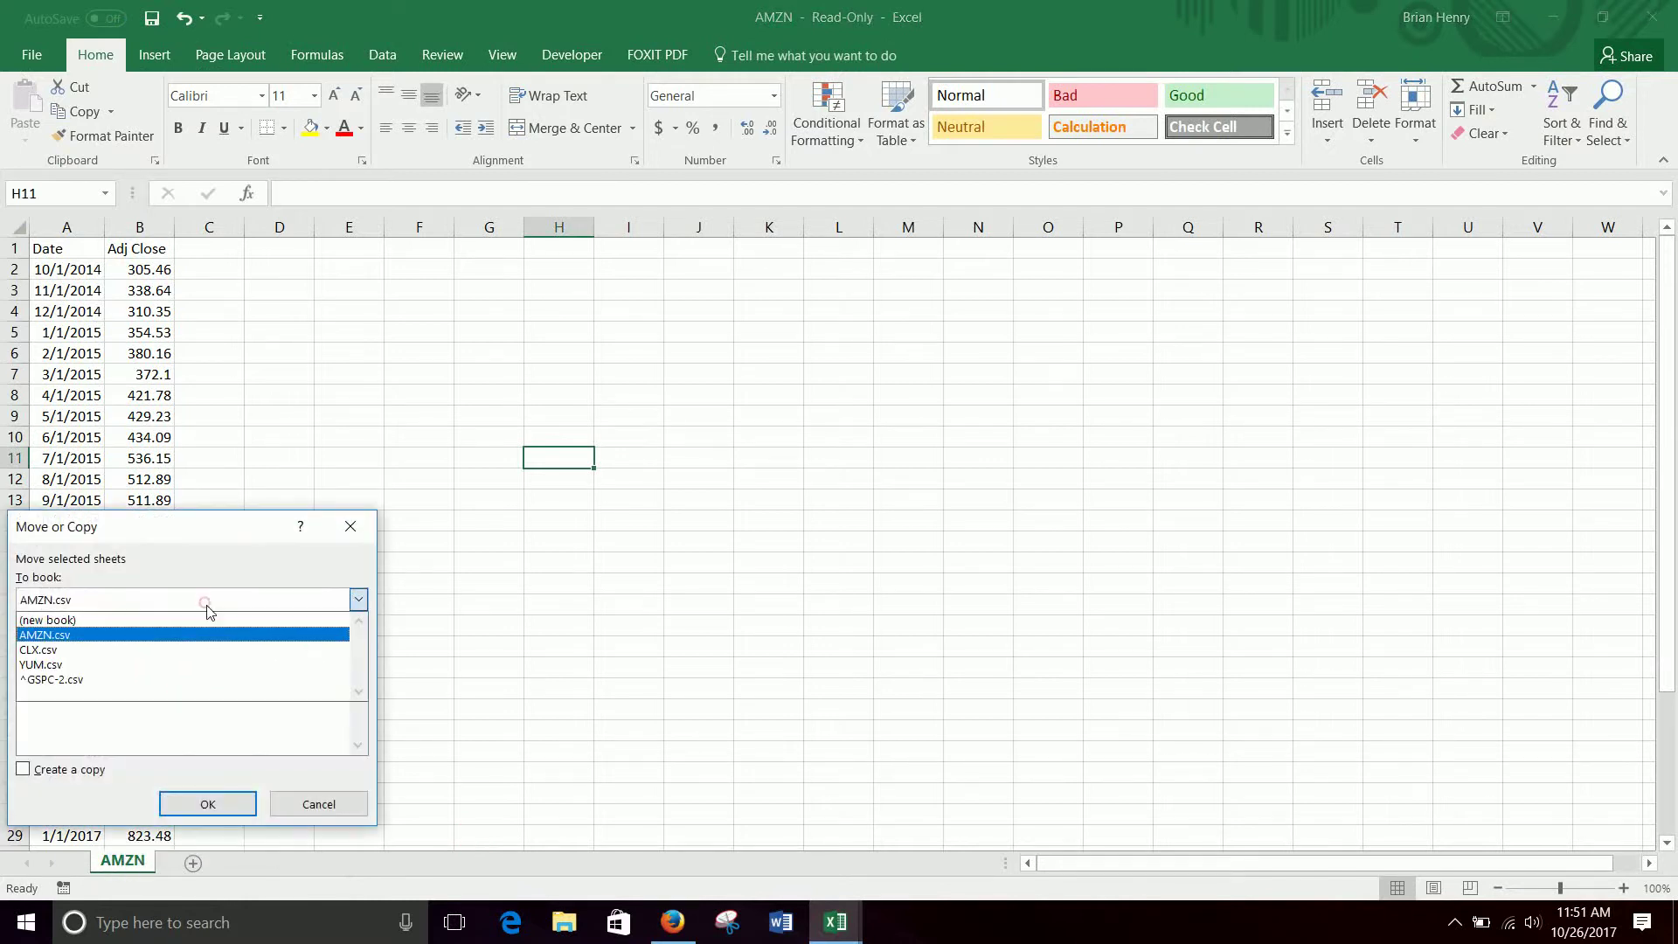
left_click(74, 686)
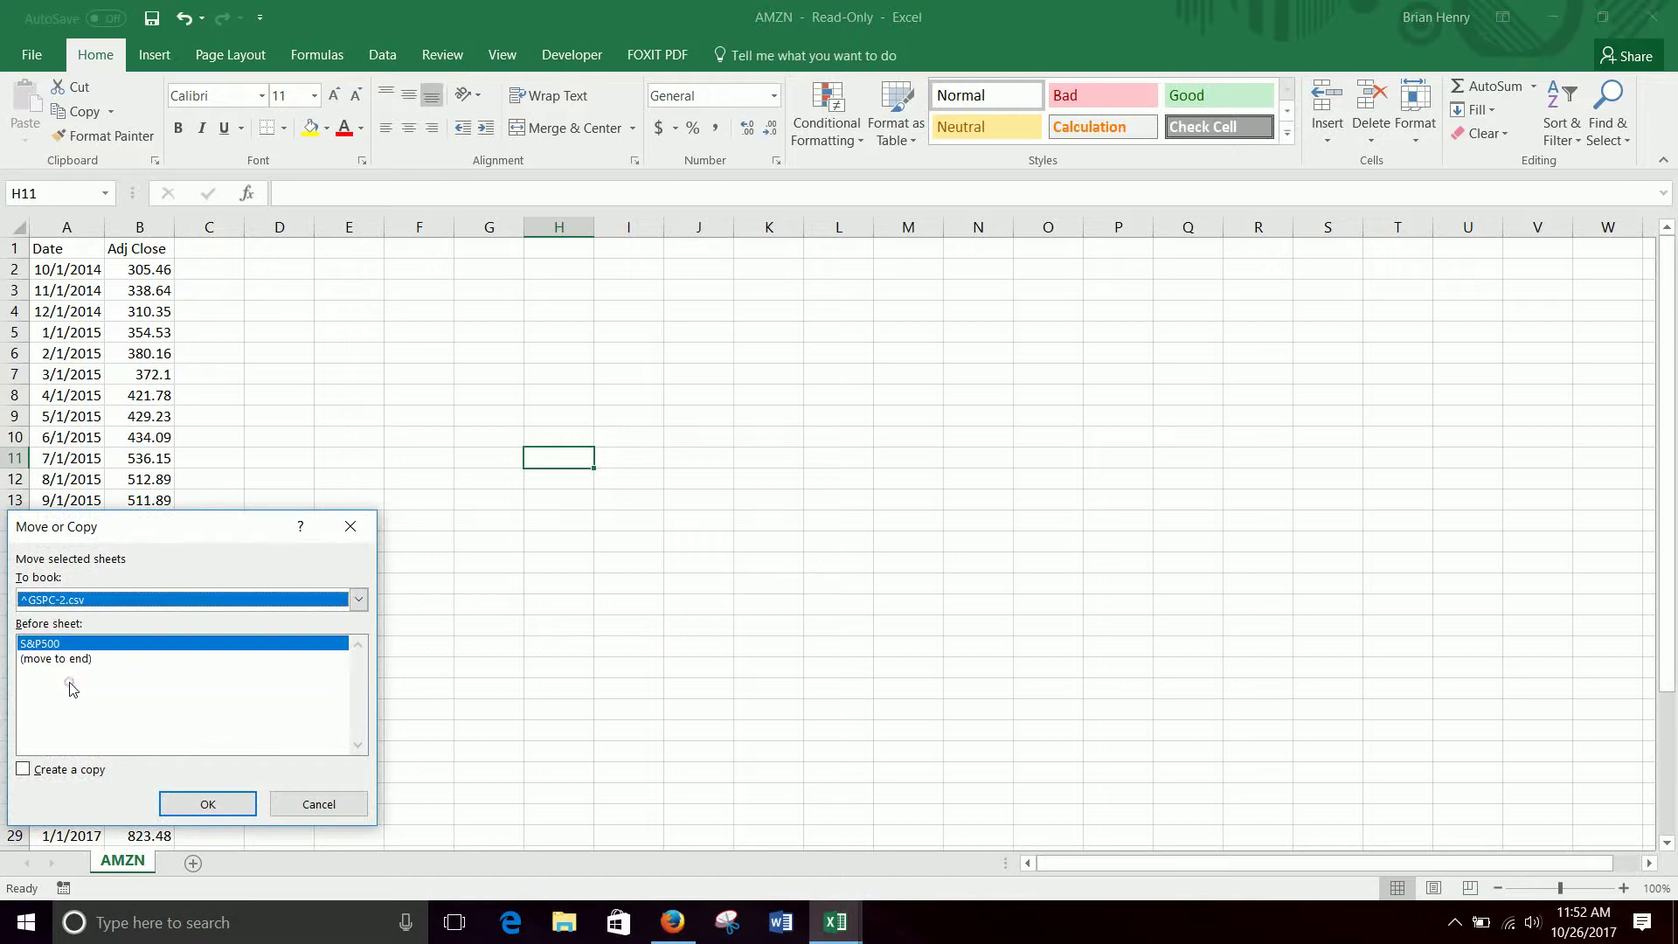
left_click(200, 805)
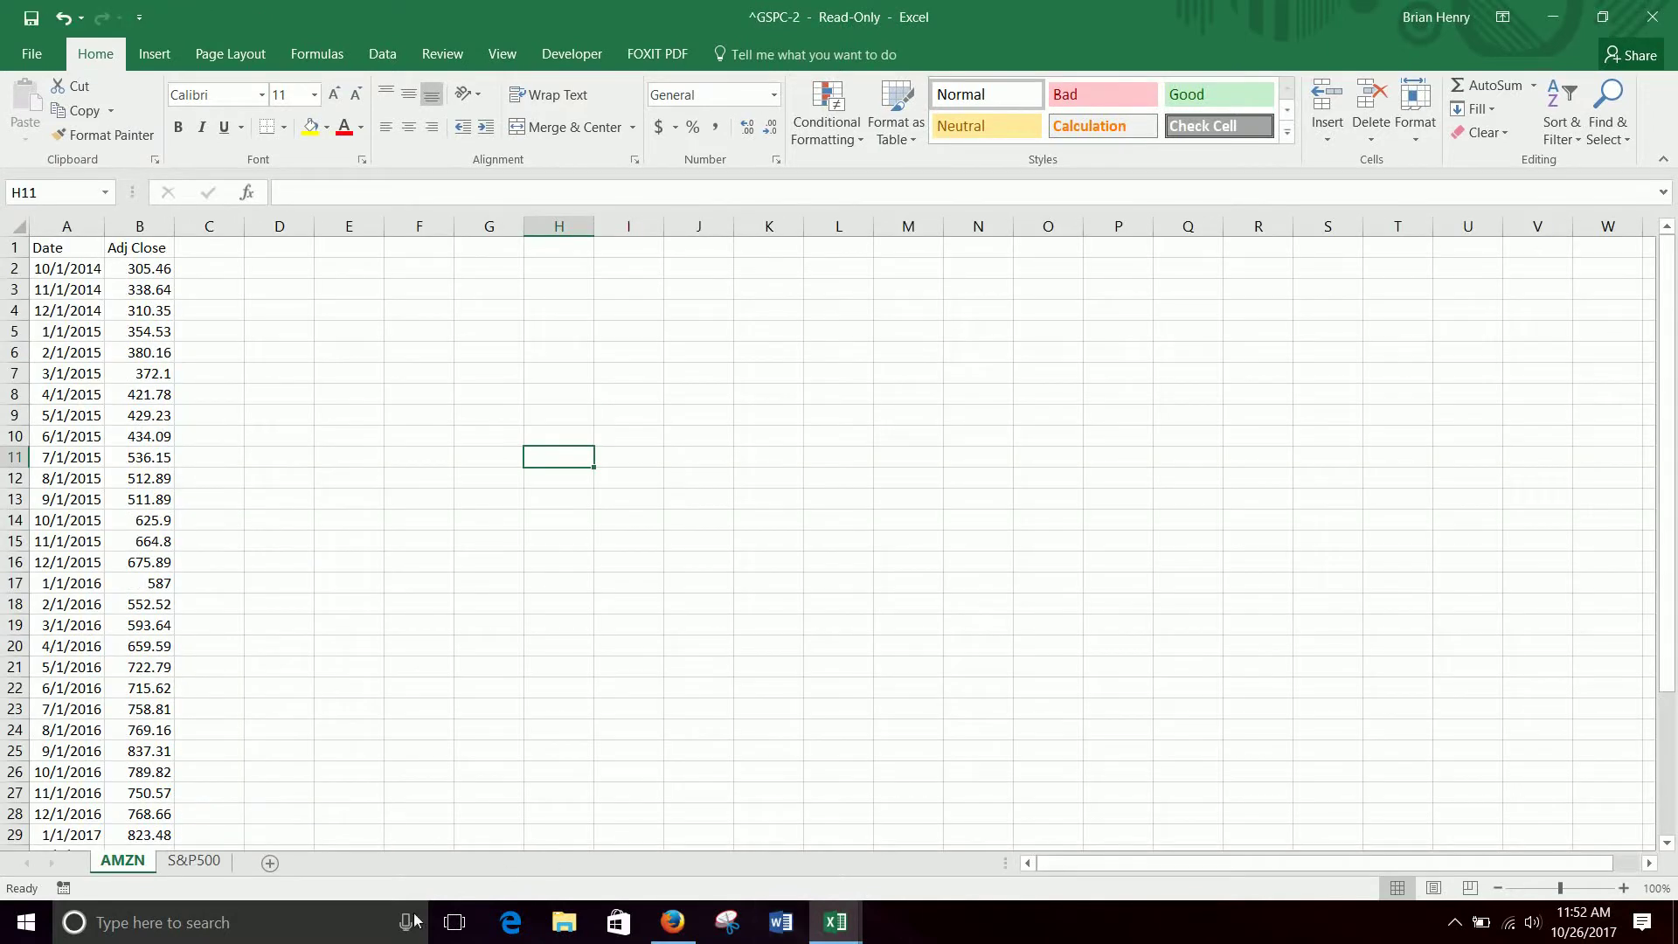
left_click(191, 864)
left_click(122, 860)
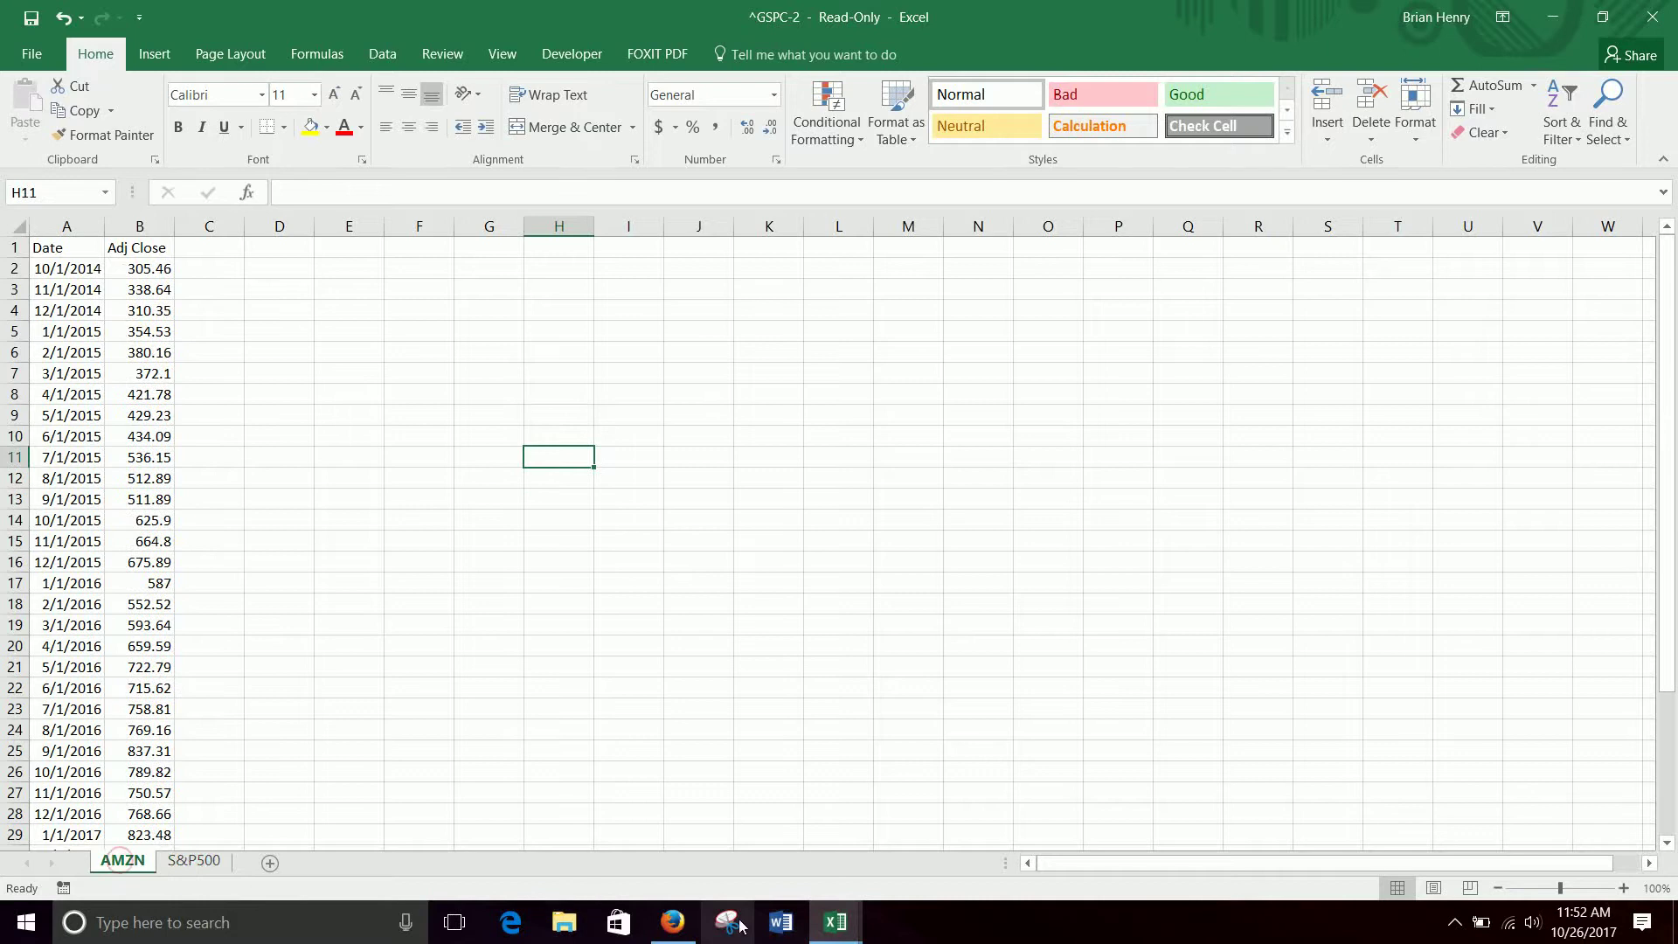
Step: Move the CLX sheet from its own workbook into ^GSPC-2.csv before the AMZN sheet
left_click(568, 815)
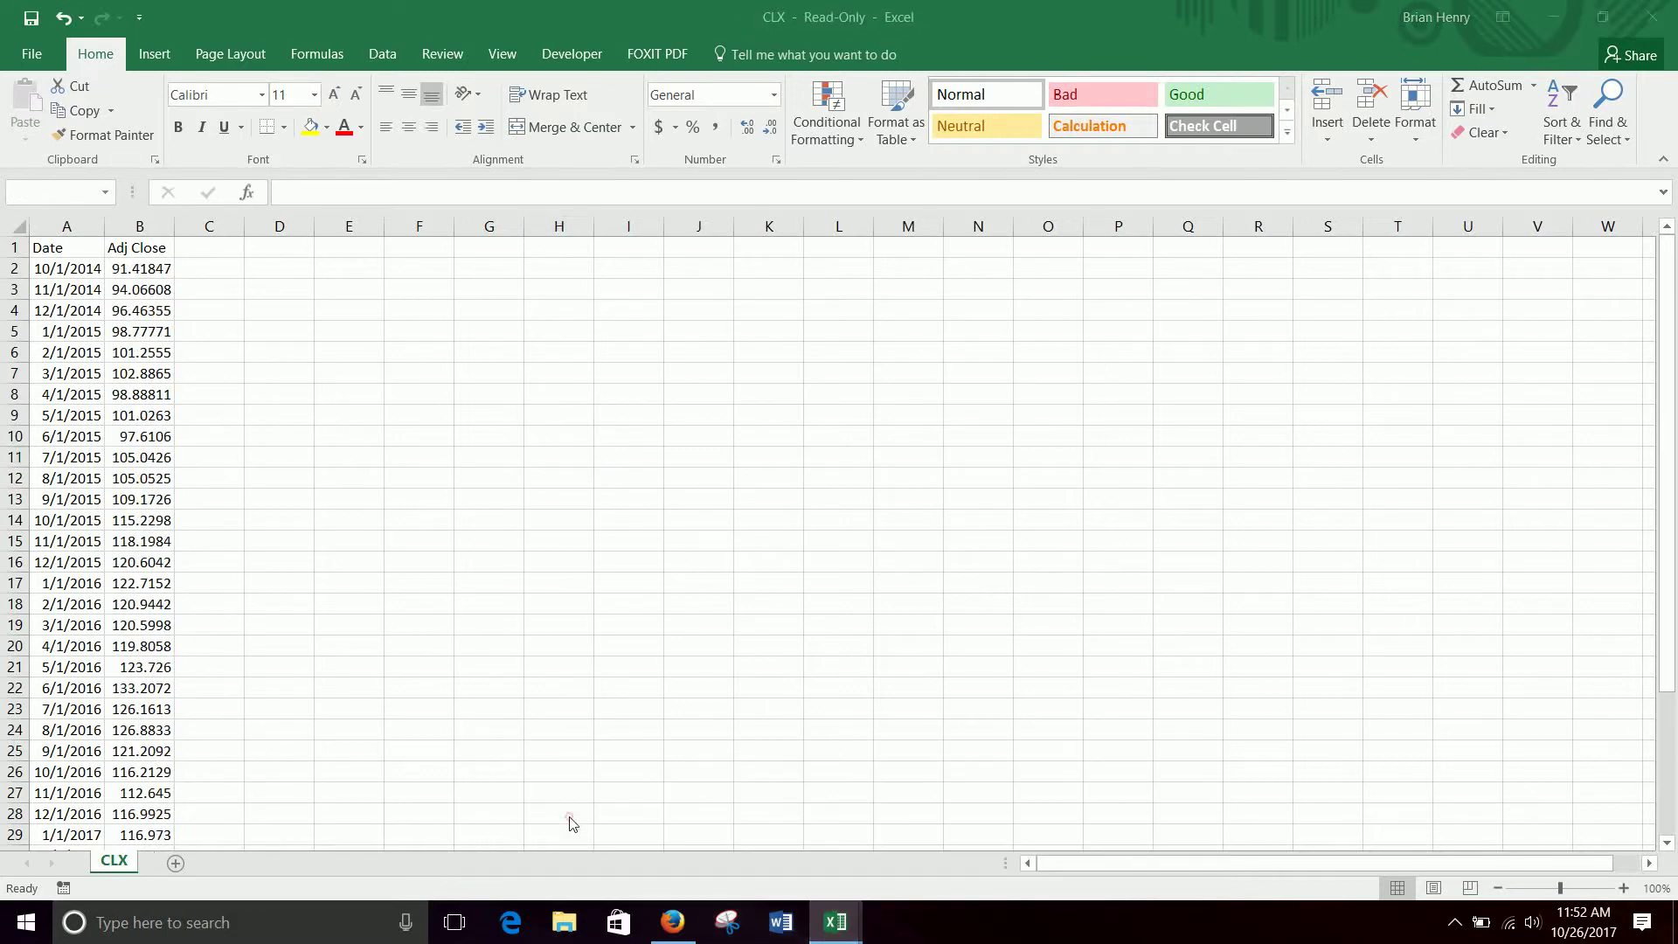
right_click(113, 860)
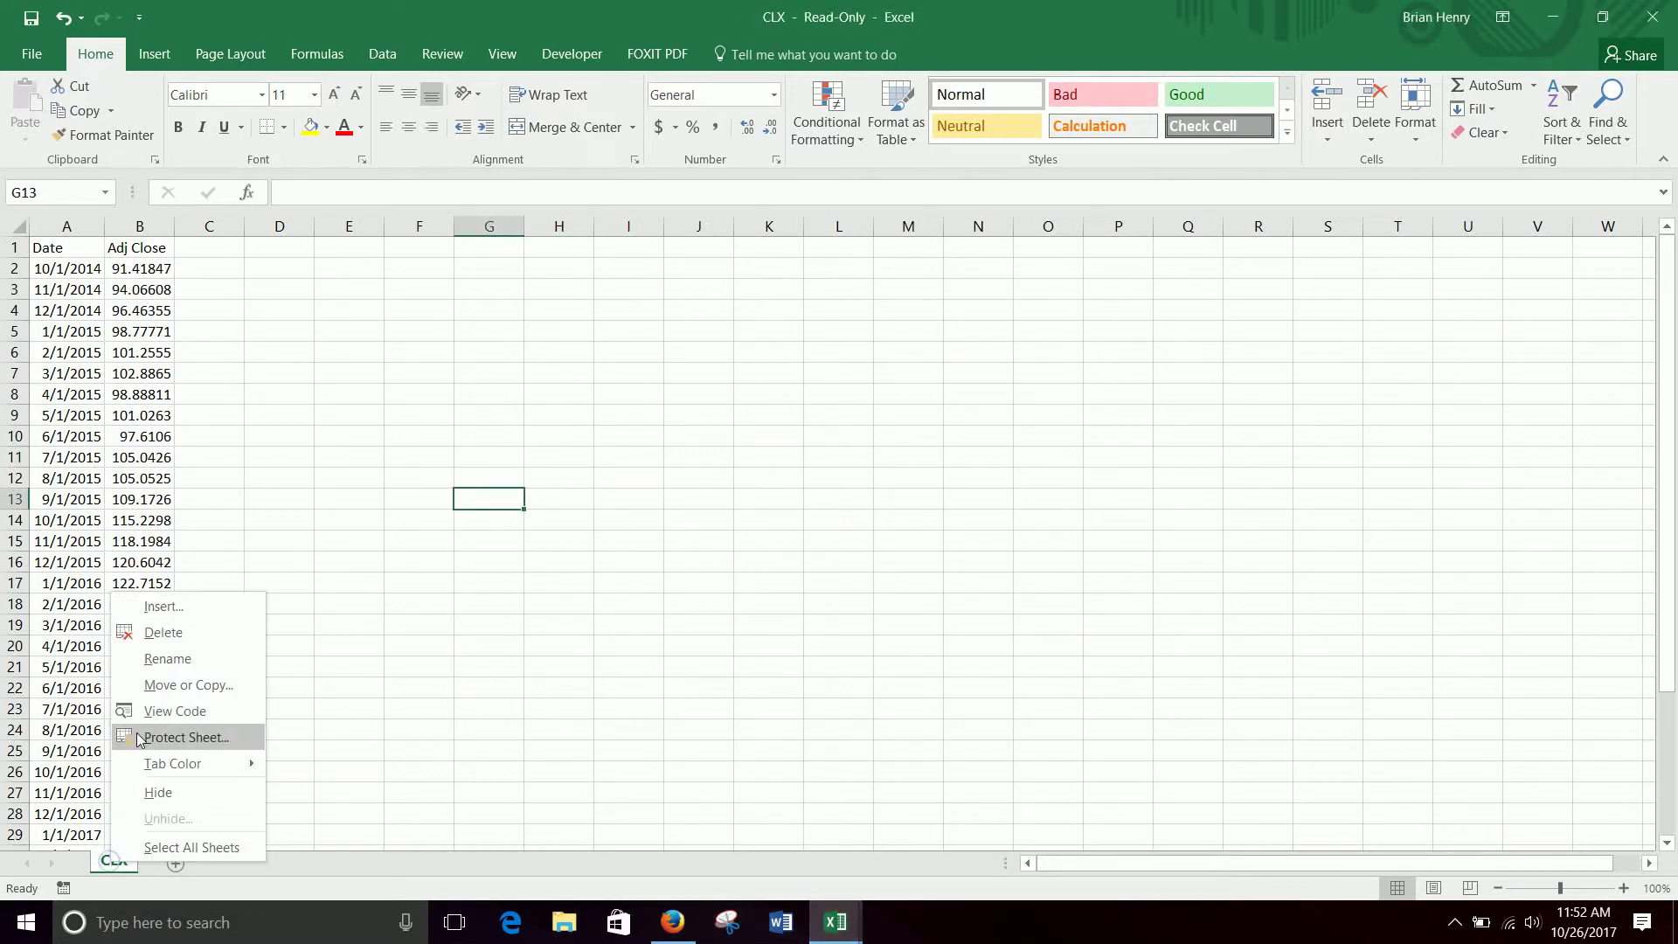
left_click(164, 692)
left_click(206, 605)
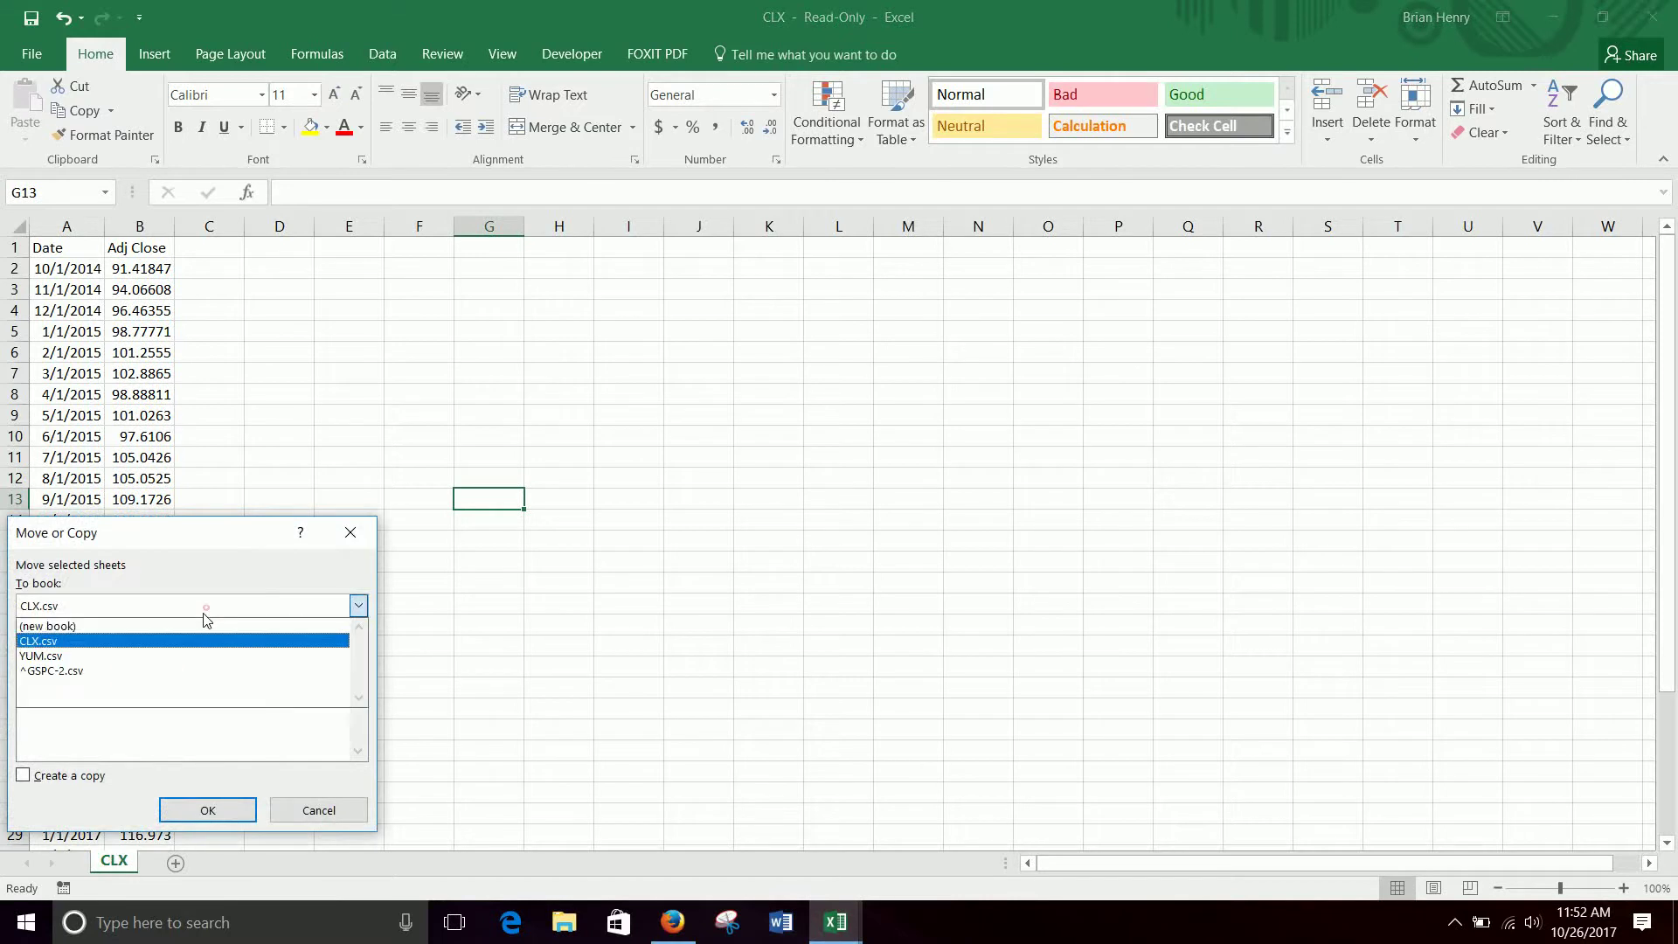
left_click(145, 678)
left_click(201, 808)
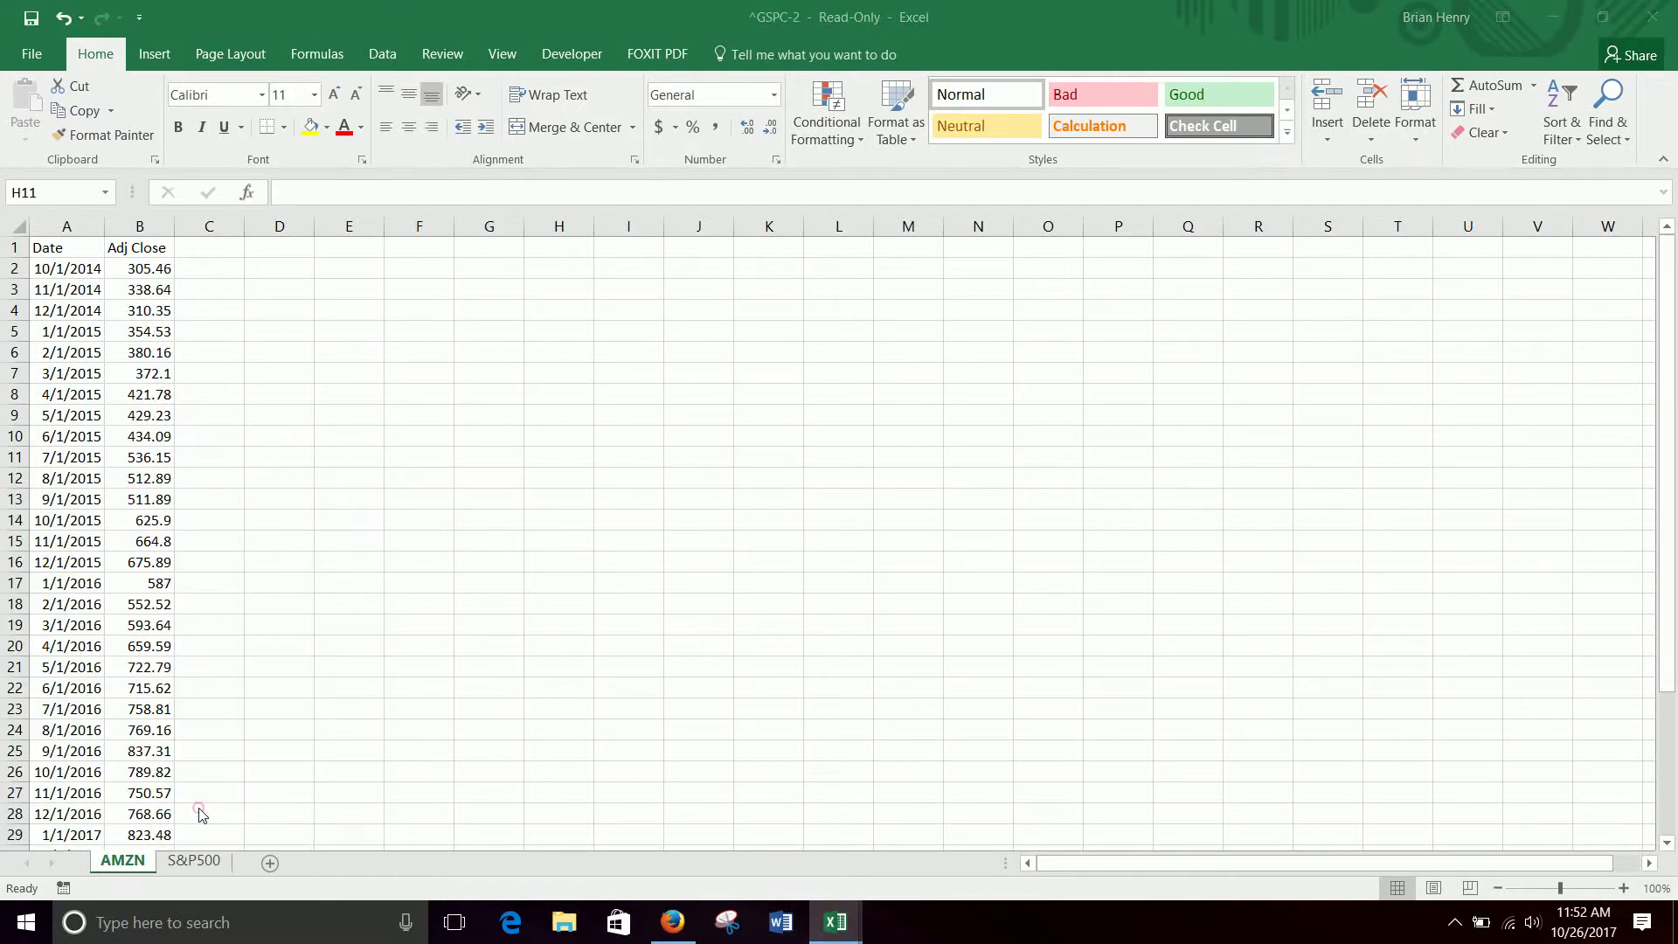
Step: Move the YUM sheet from its own workbook into ^GSPC-2.csv before the CLX sheet
mouse_move(834, 921)
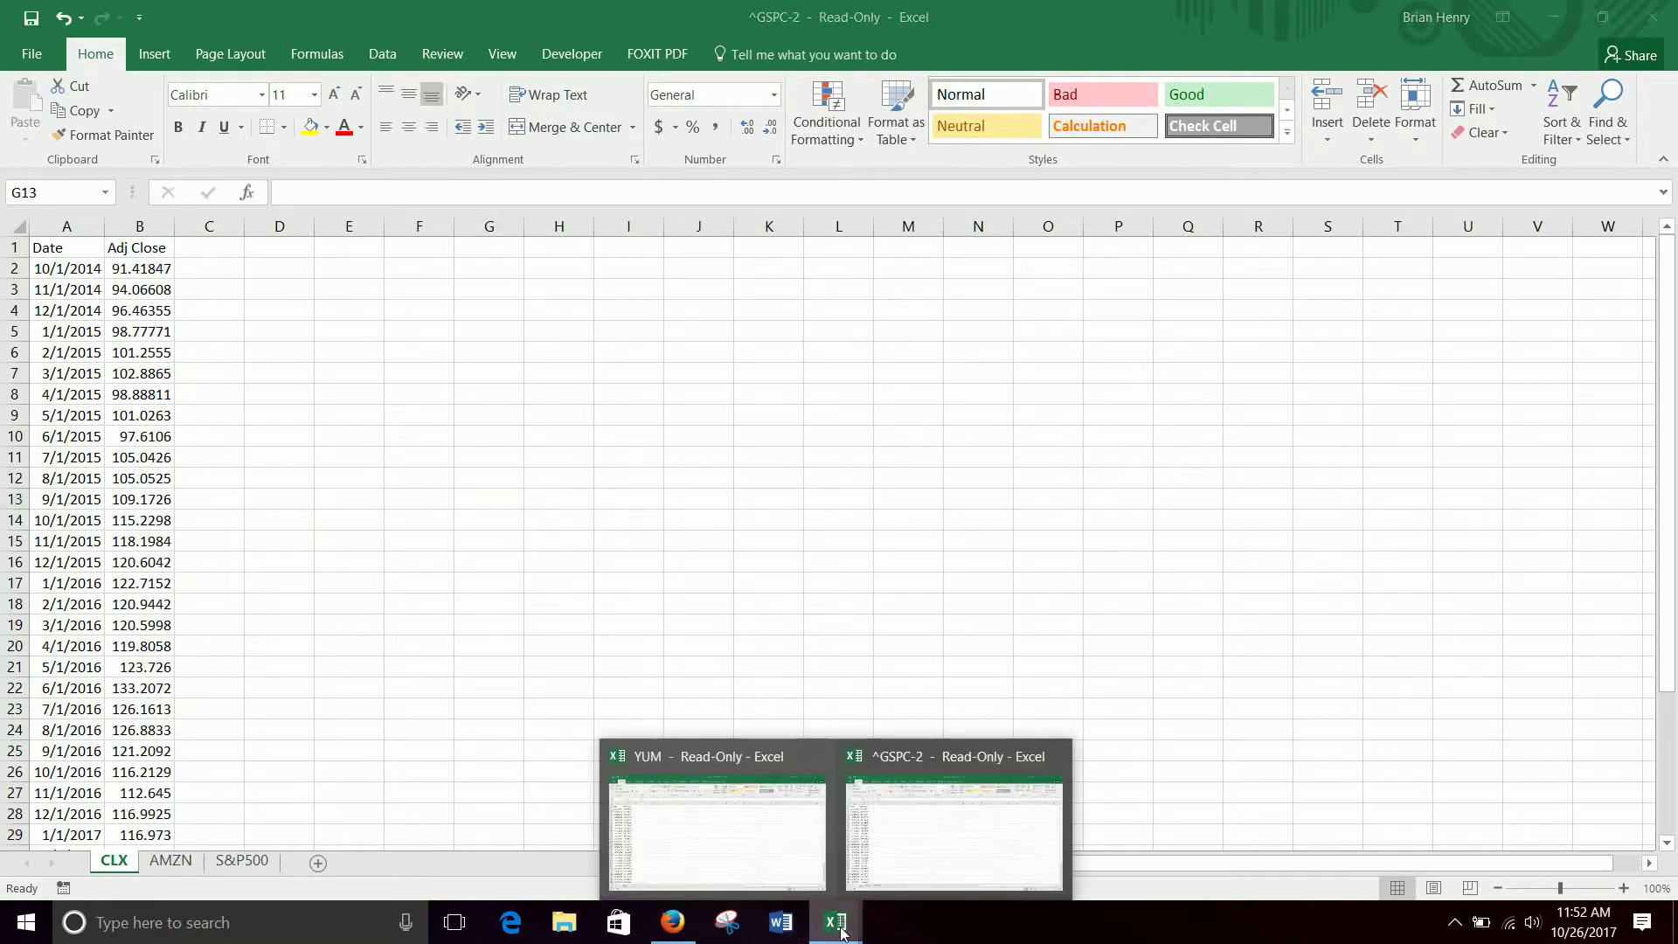
left_click(726, 833)
right_click(129, 860)
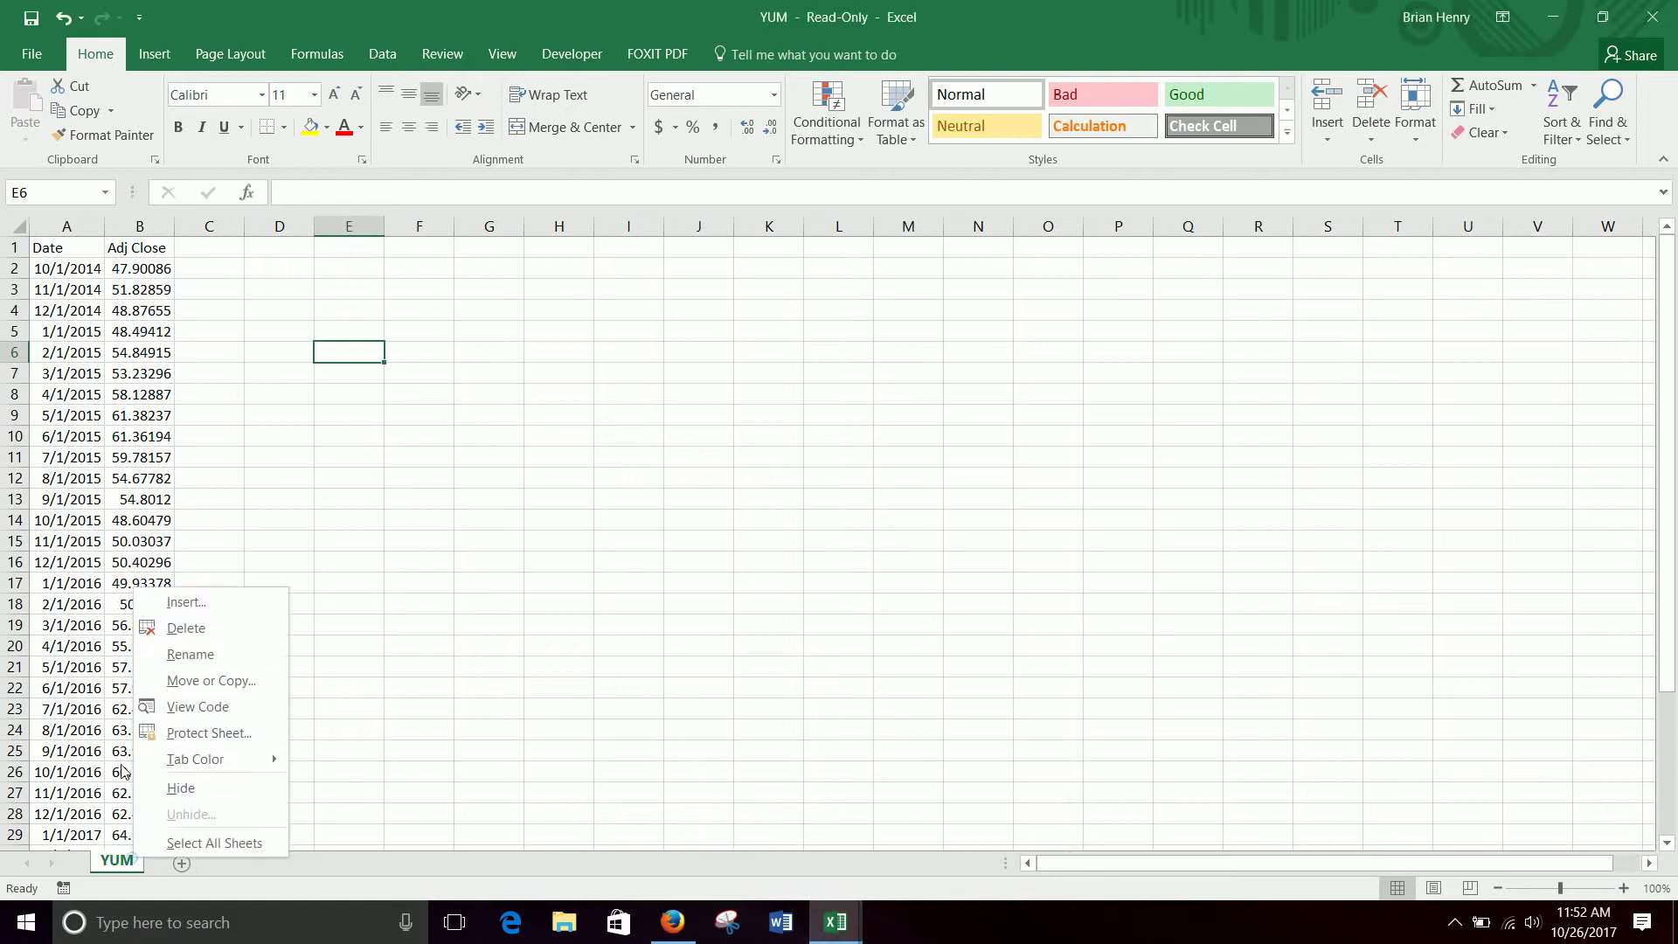
left_click(210, 681)
left_click(155, 603)
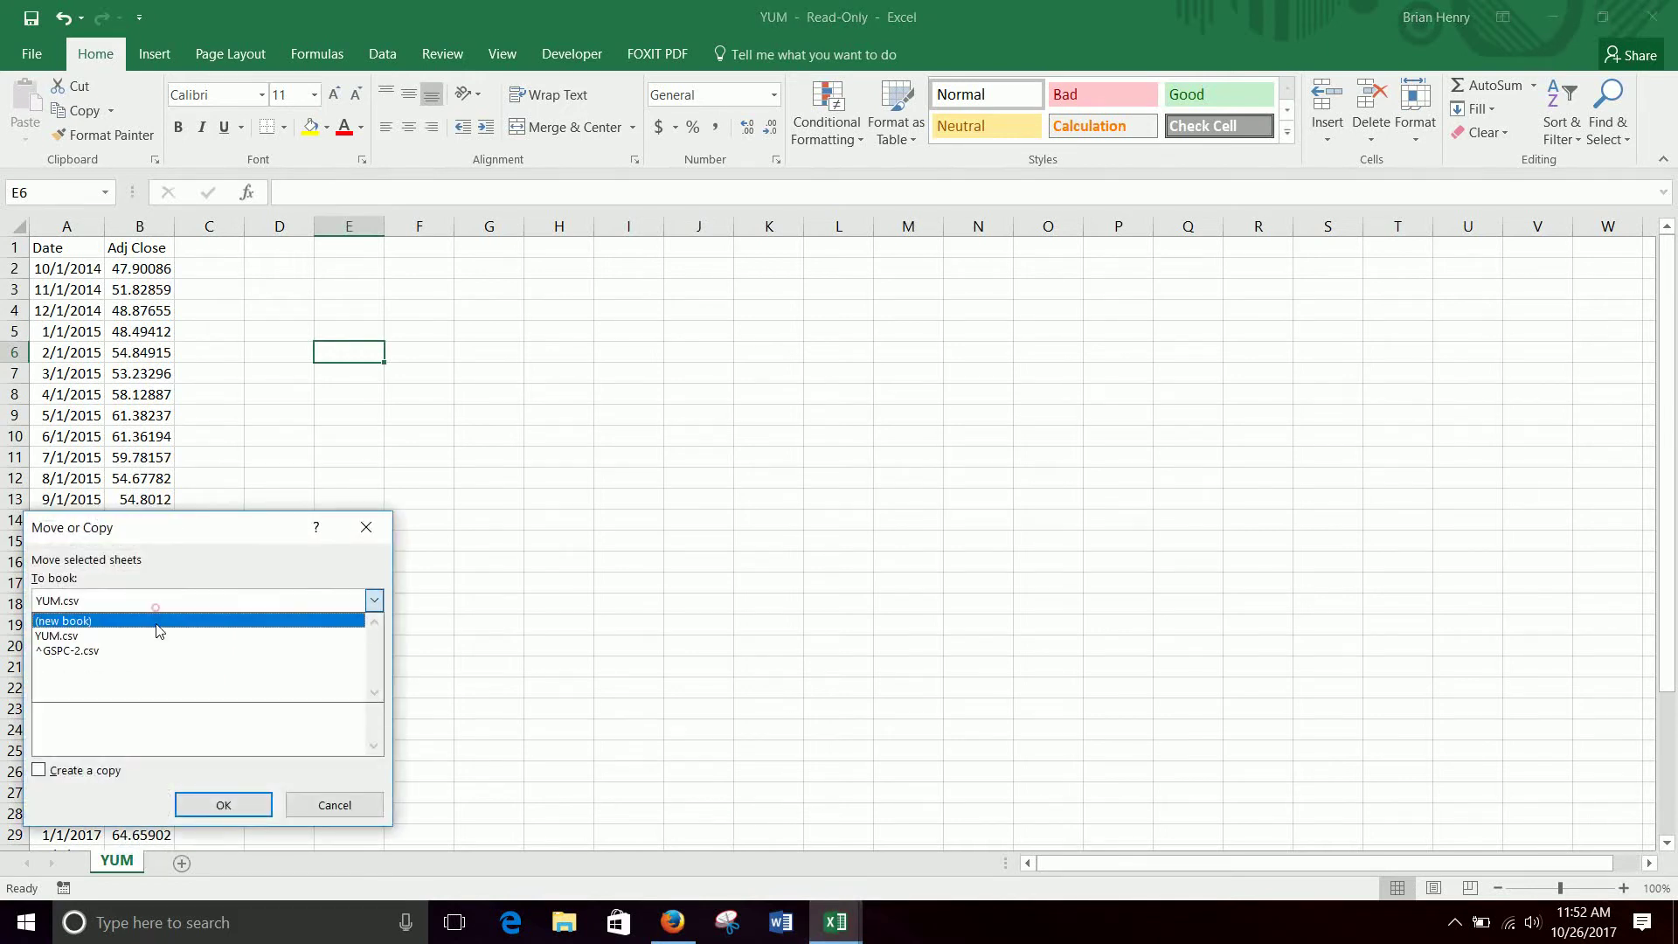
left_click(133, 650)
left_click(215, 800)
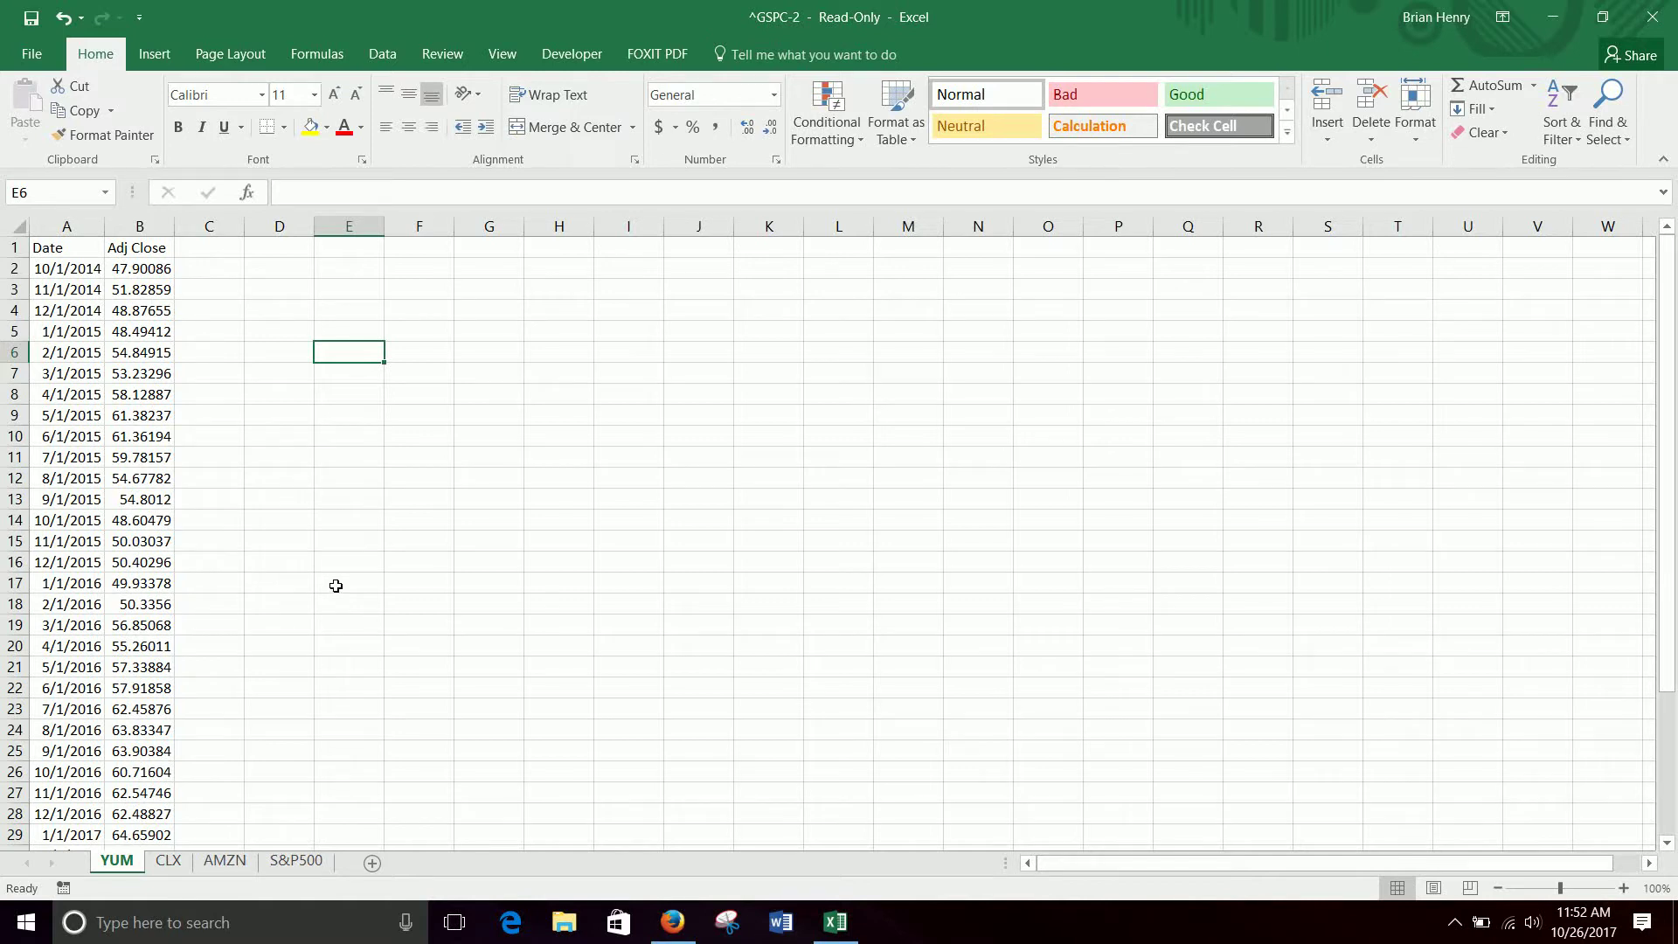
Step: On the S&P500 sheet, change the header in B1 to S&P and enter the header Returns in C1
left_click(313, 861)
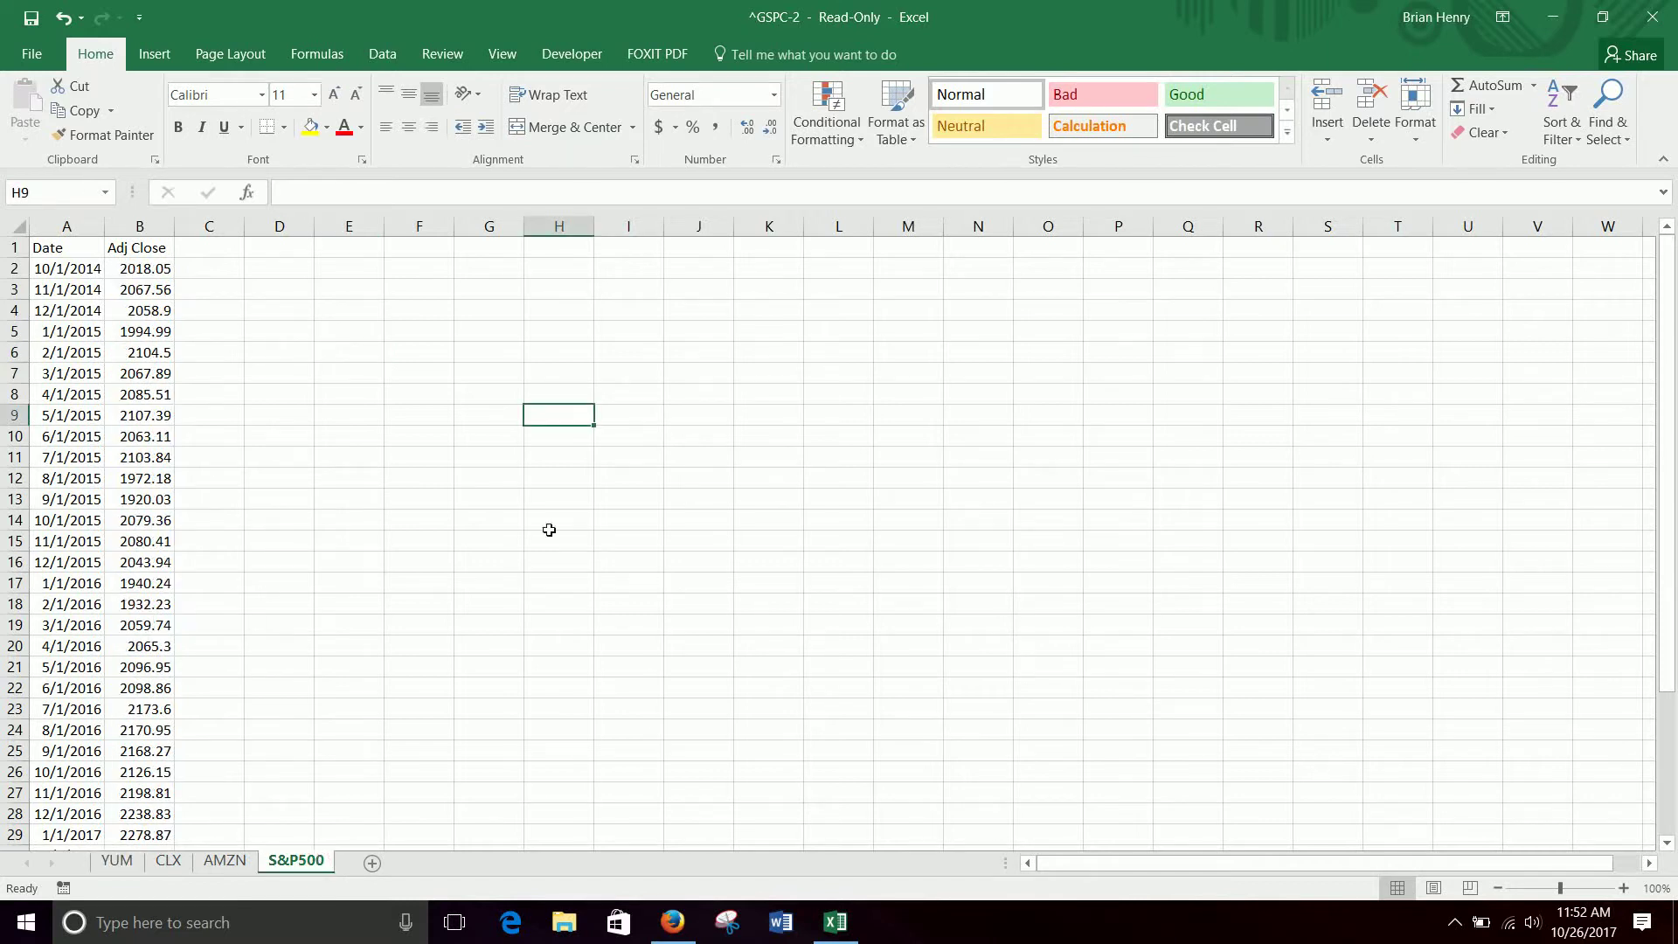
left_click(141, 249)
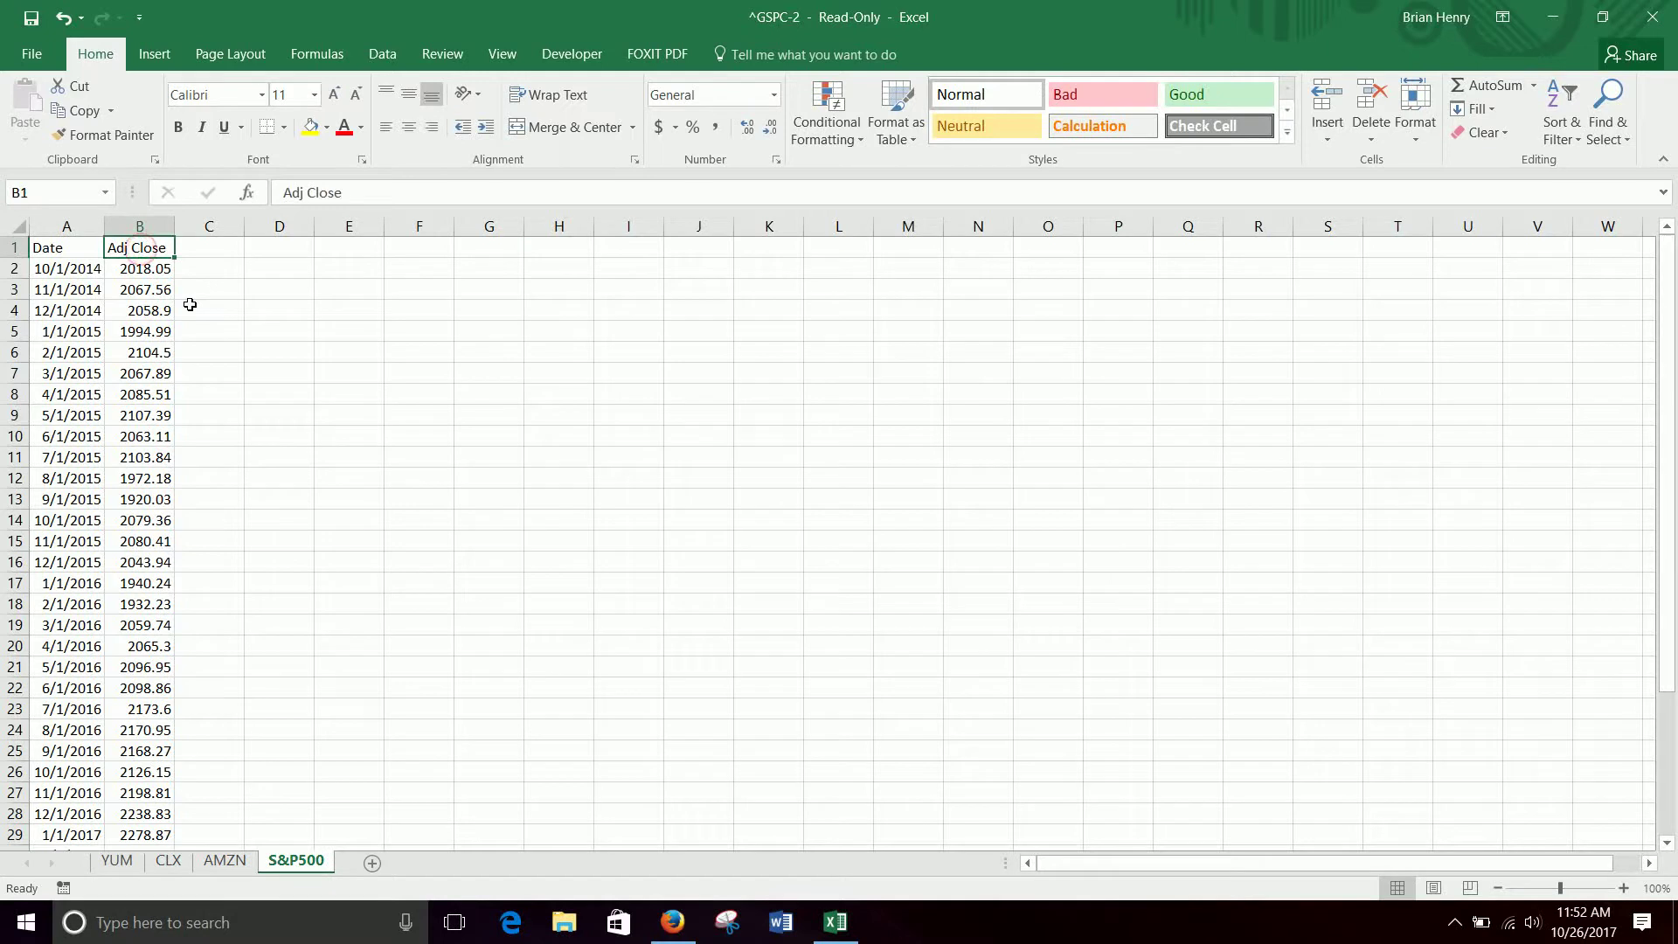
type("S&P")
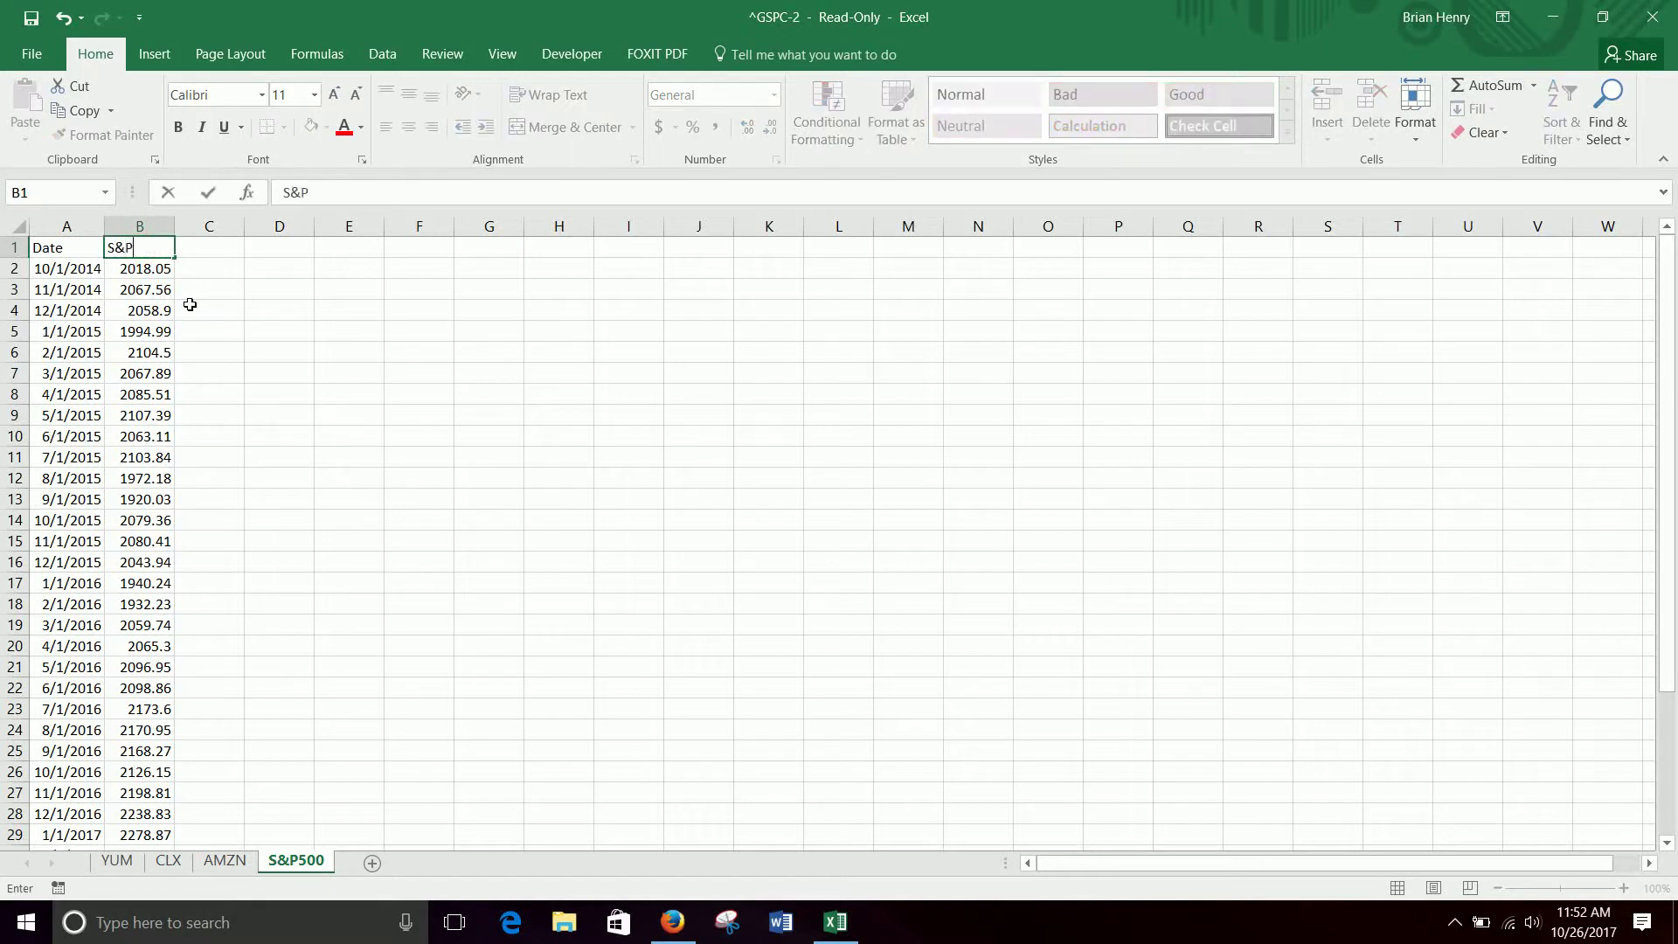
key("Right")
type("Retu")
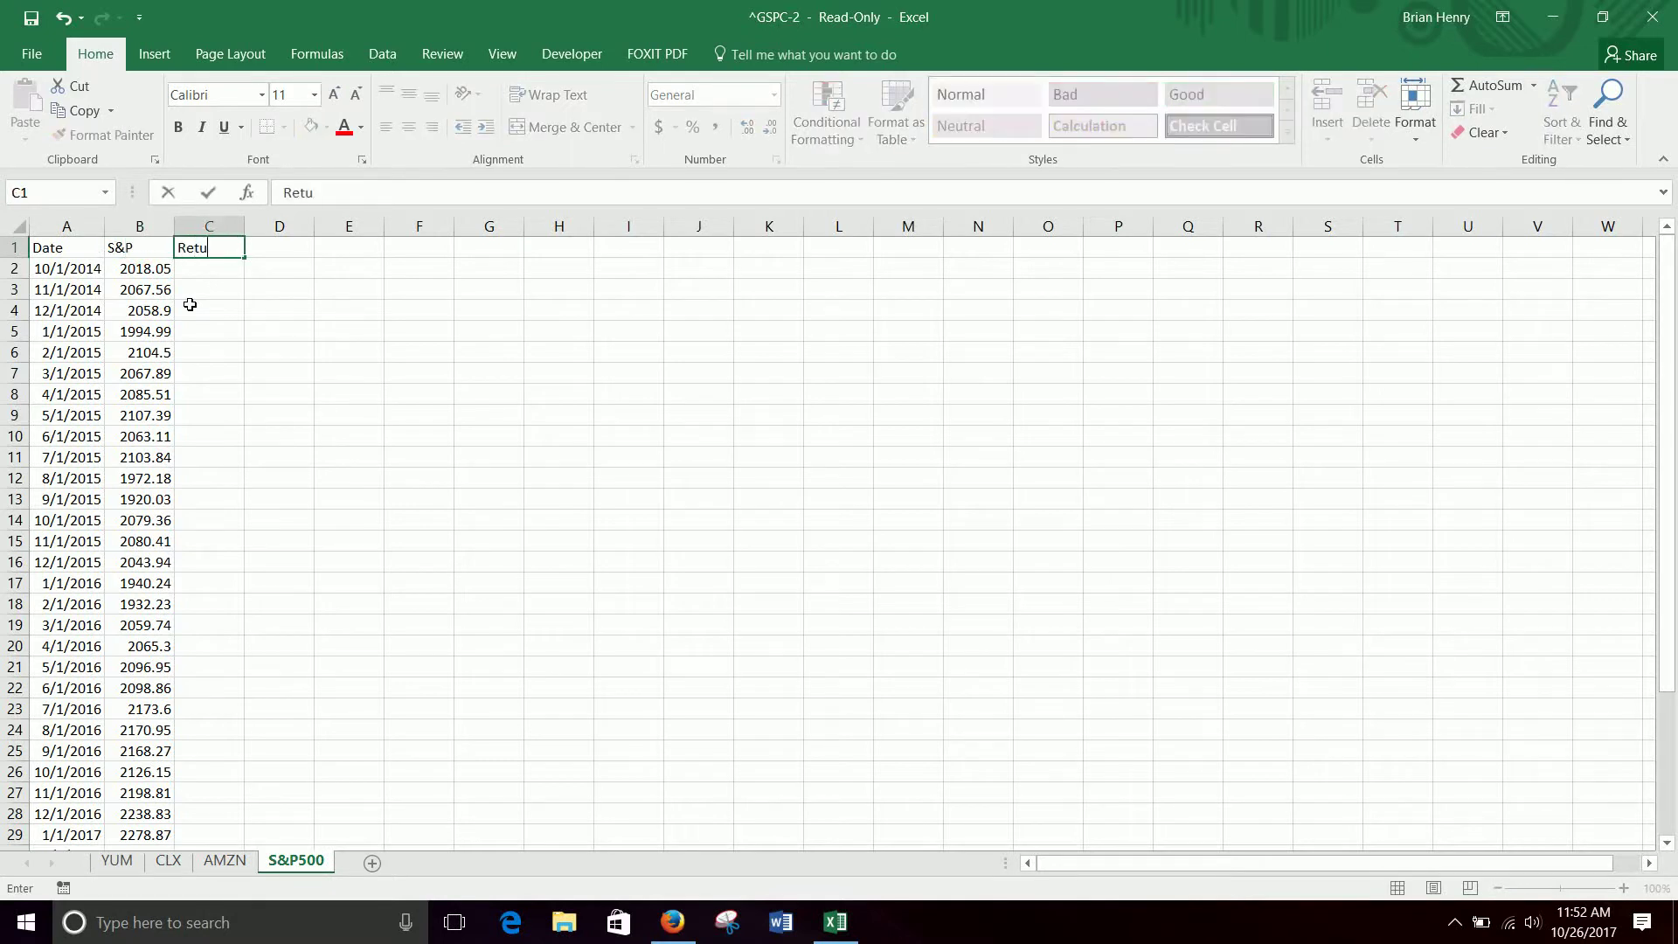
type("rns")
key("Return")
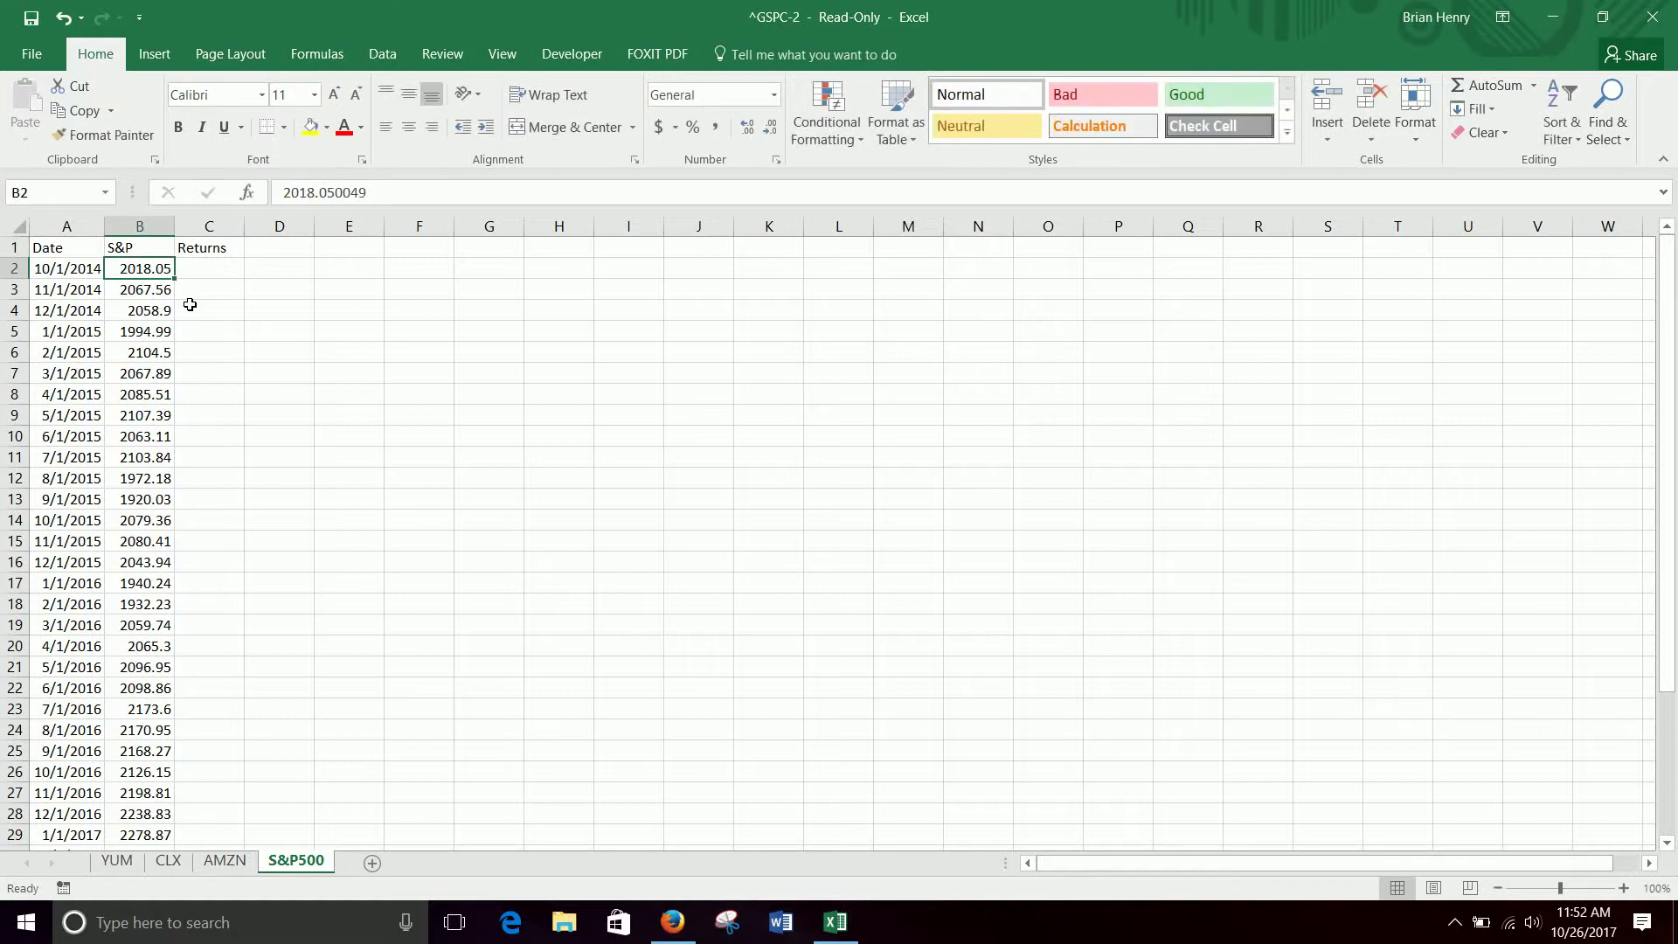
Step: Enter the monthly return formula =B3/B2-1 in C3 and fill it down the Returns column to the last price row
key("Down")
key("Right")
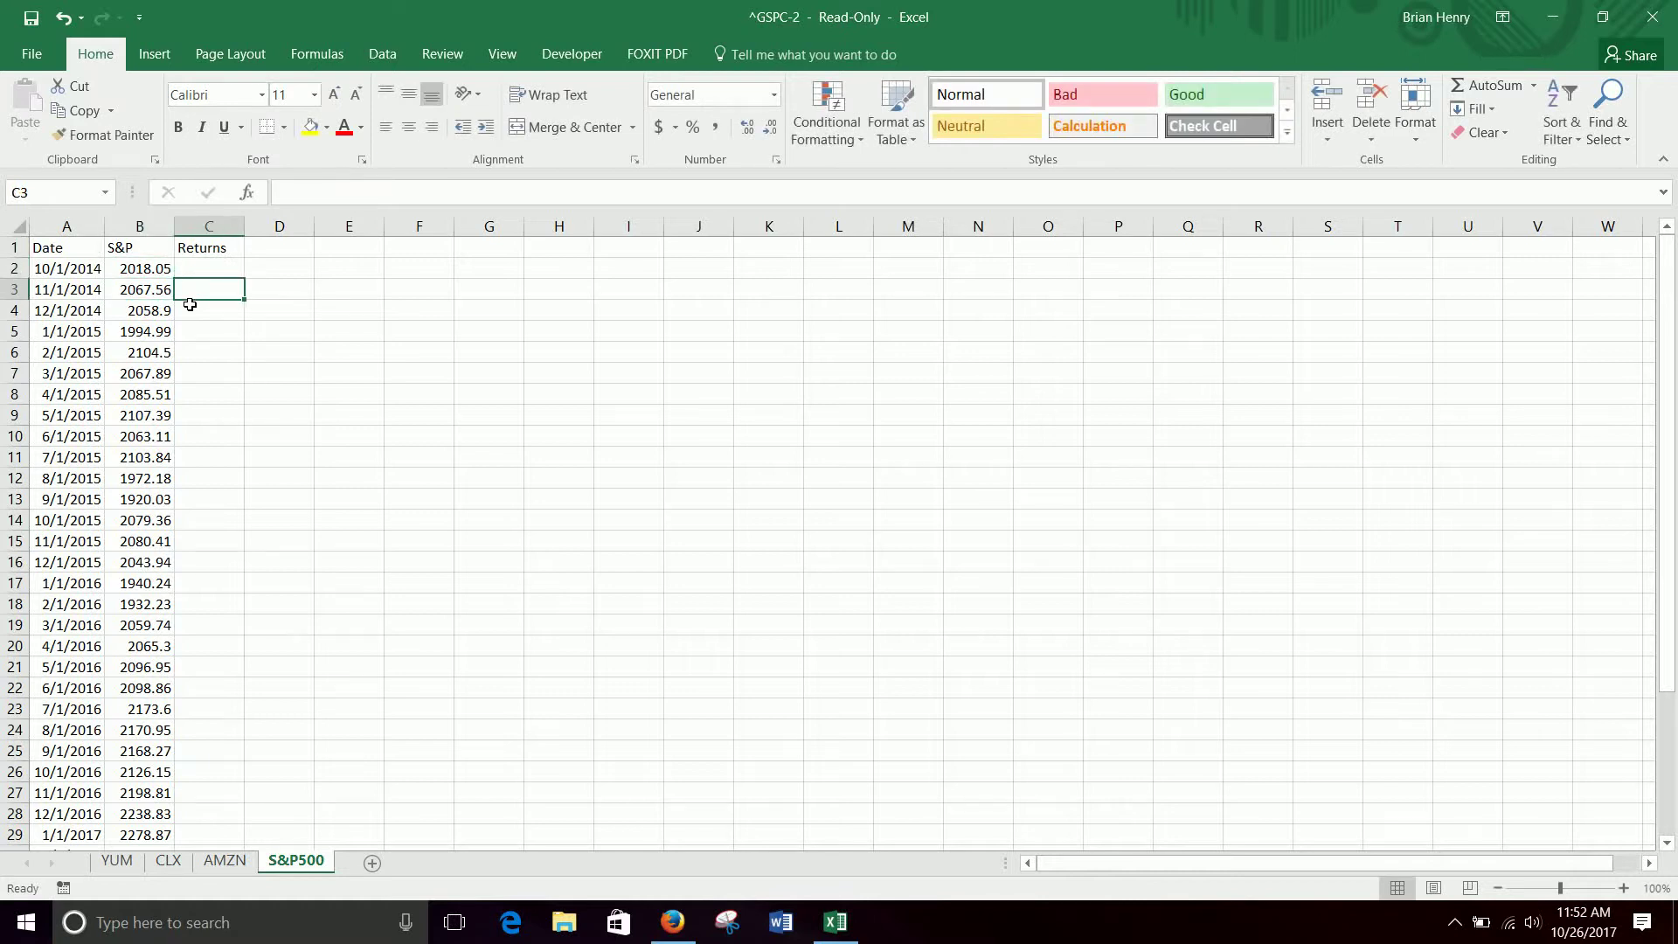
type("=")
key("Left")
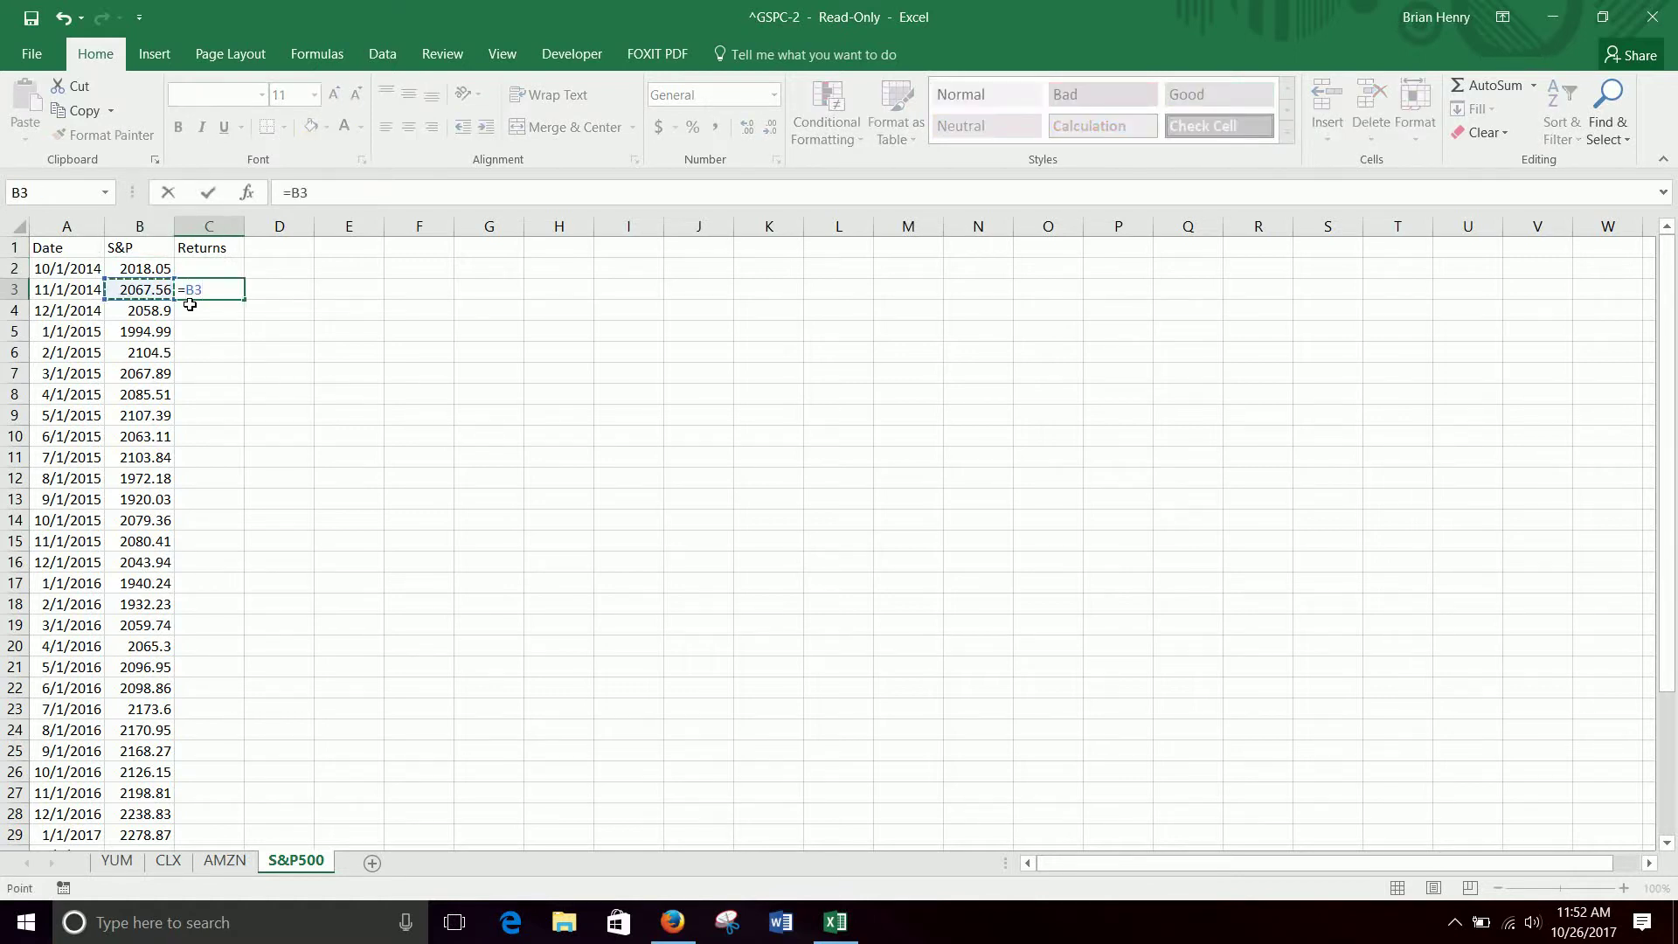
type("/")
key("Left")
key("Up")
type("-")
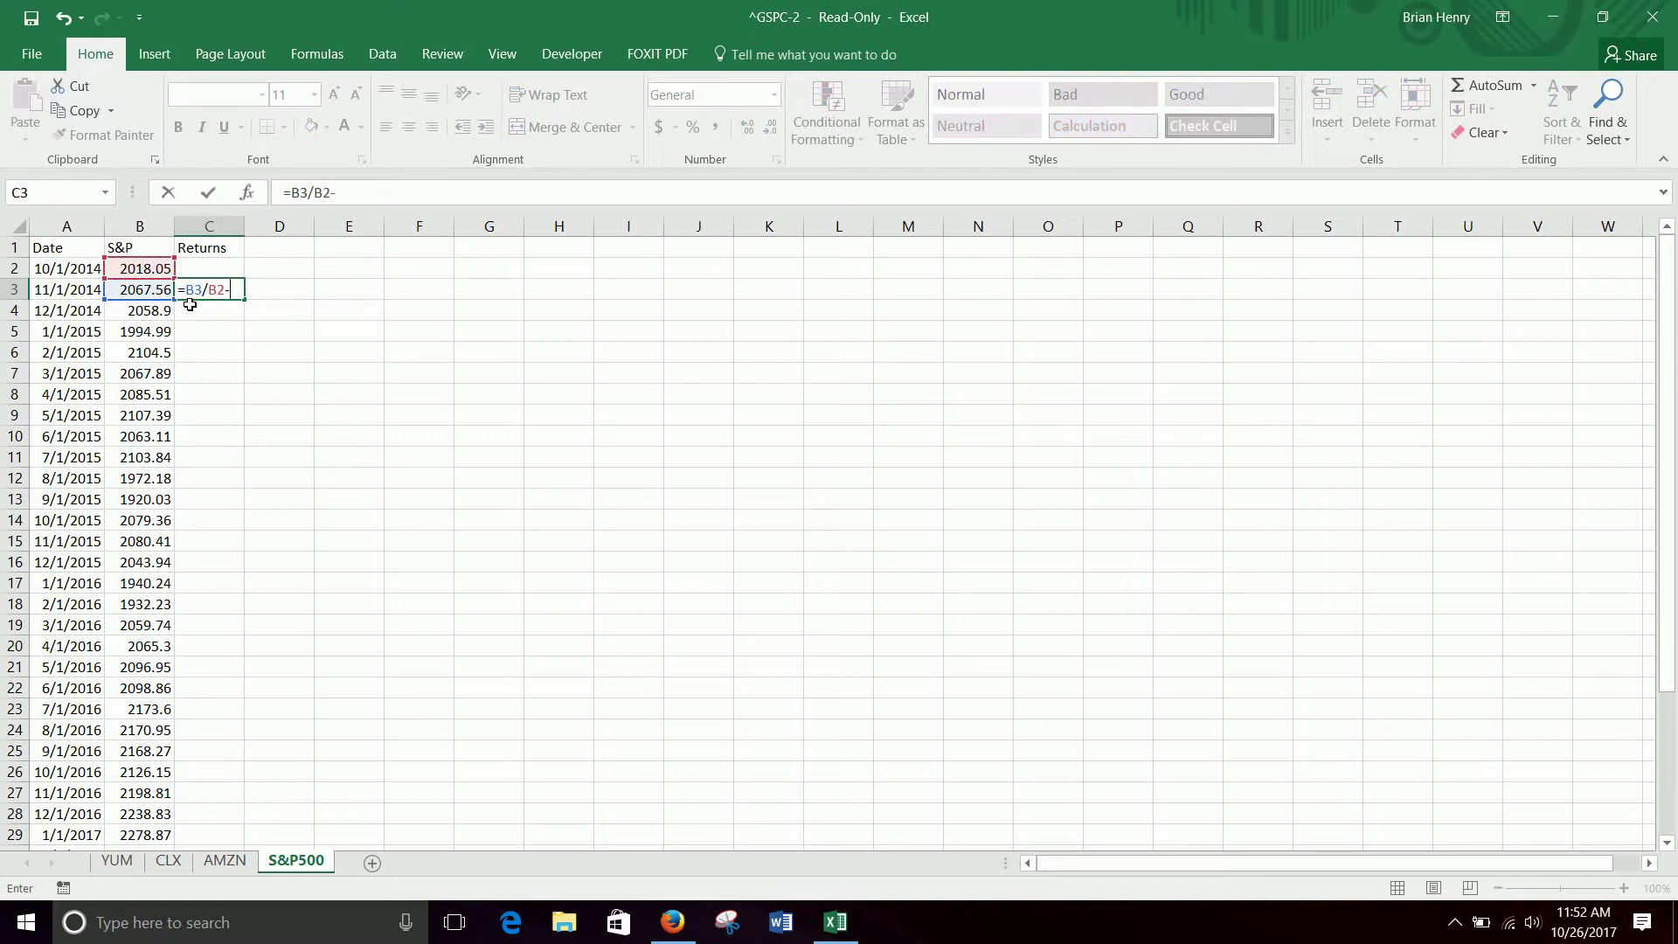
key("Return")
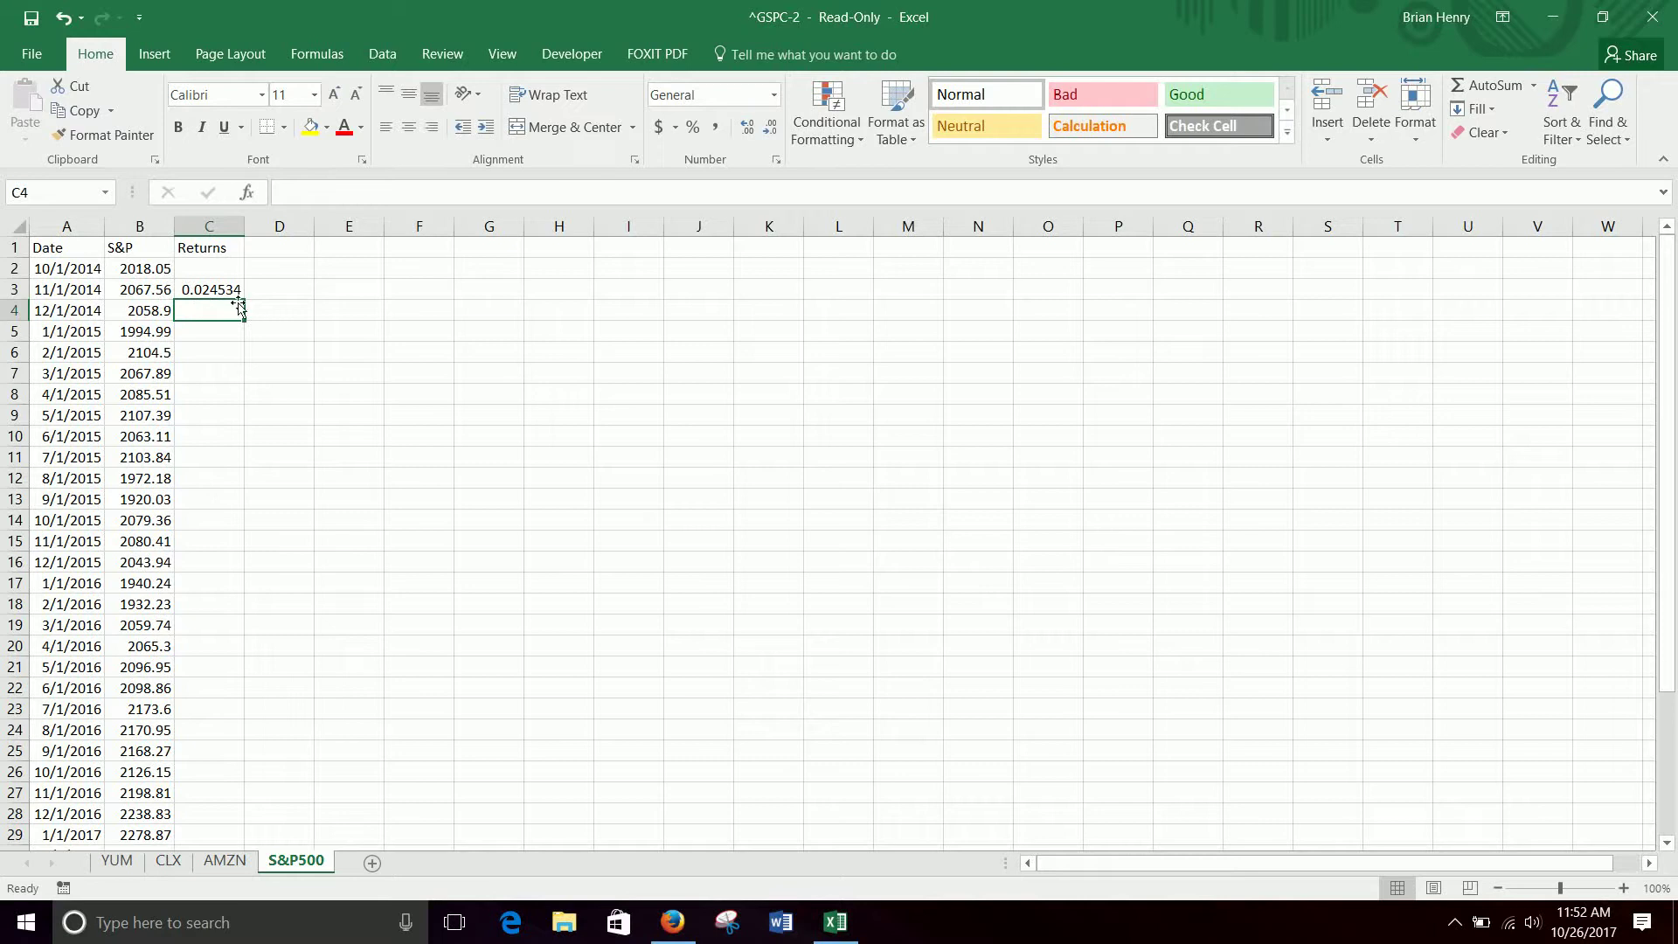
left_click(225, 288)
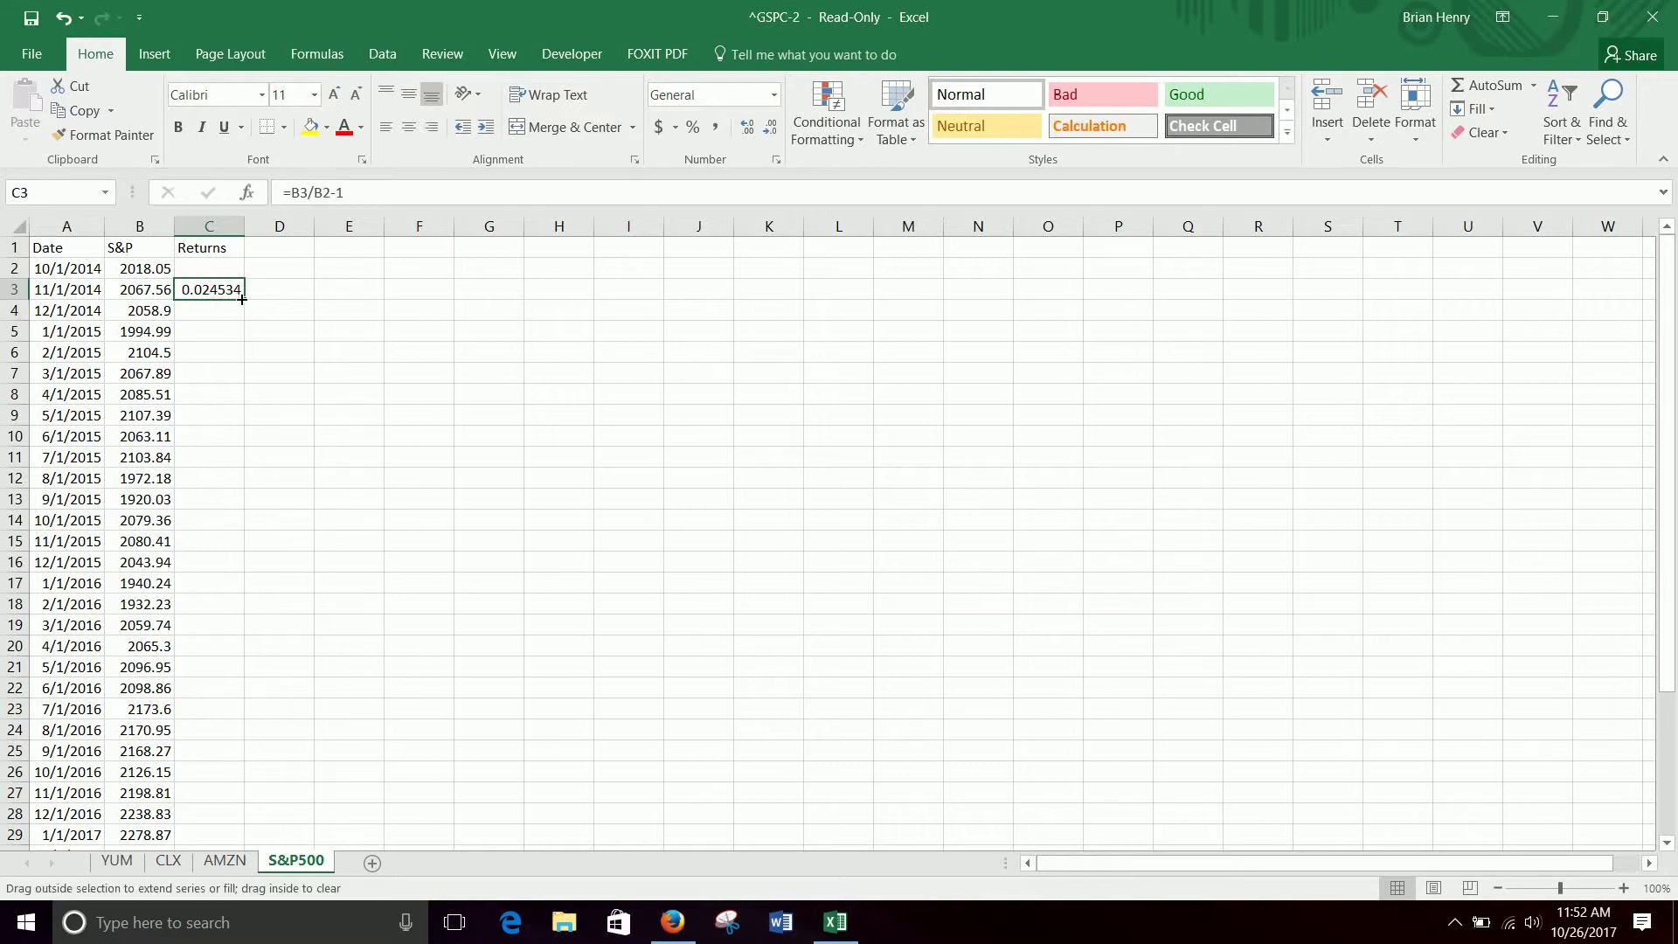
double_click(241, 300)
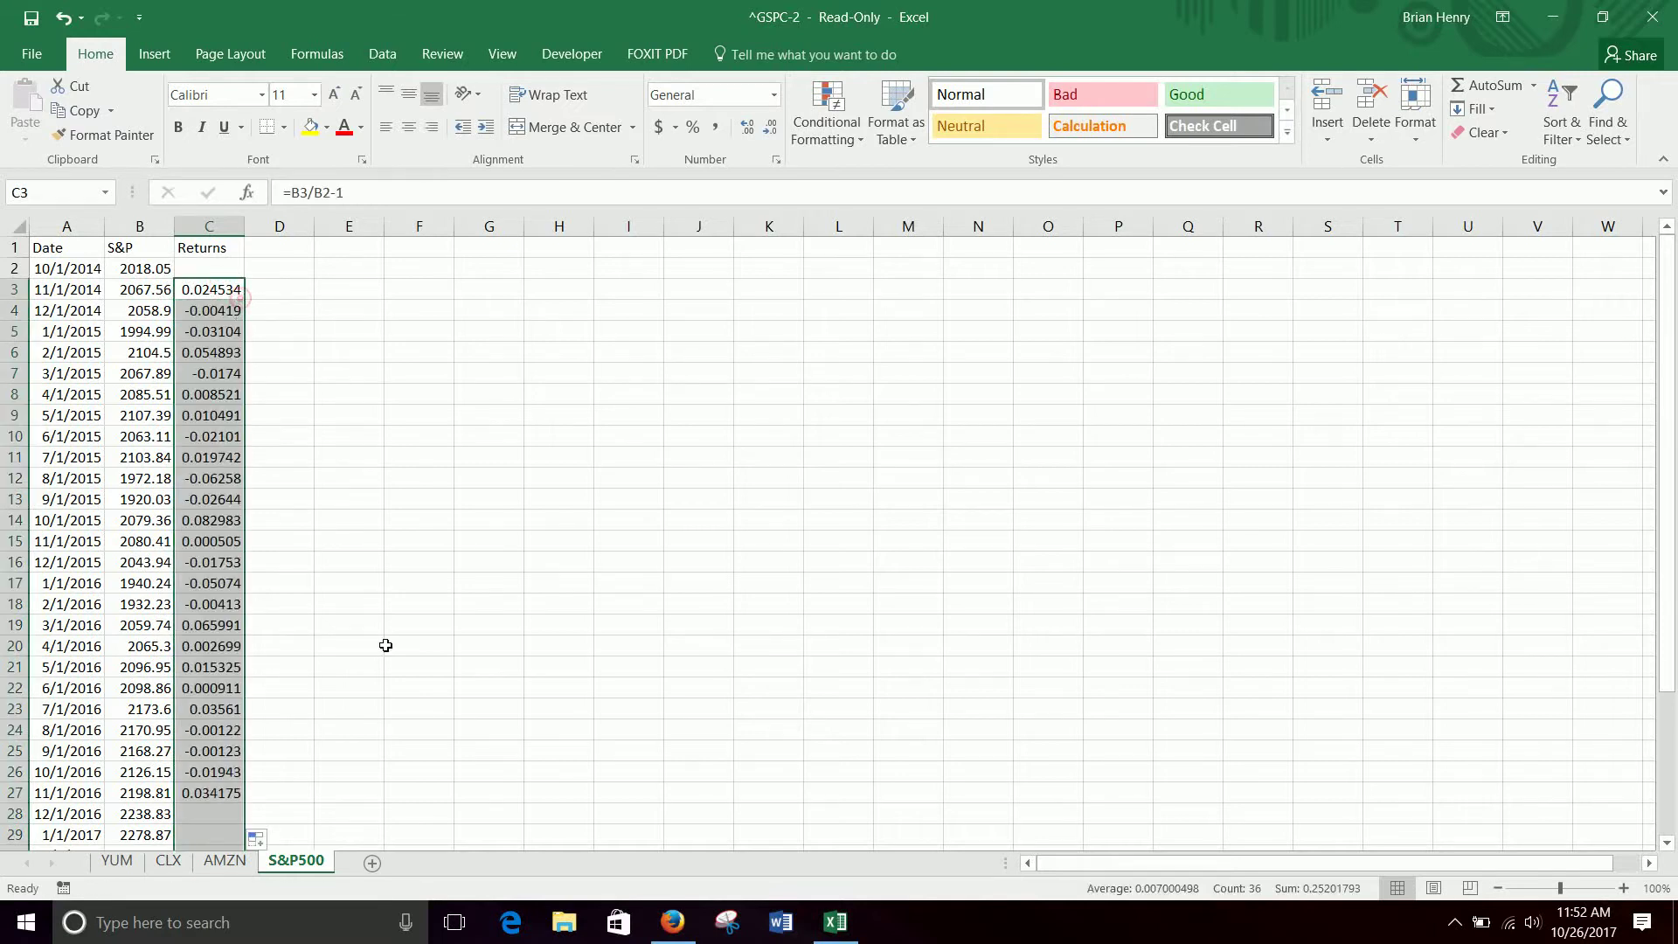
Step: On the AMZN sheet, replace the Adj Close header in B1 with AMZN
left_click(225, 861)
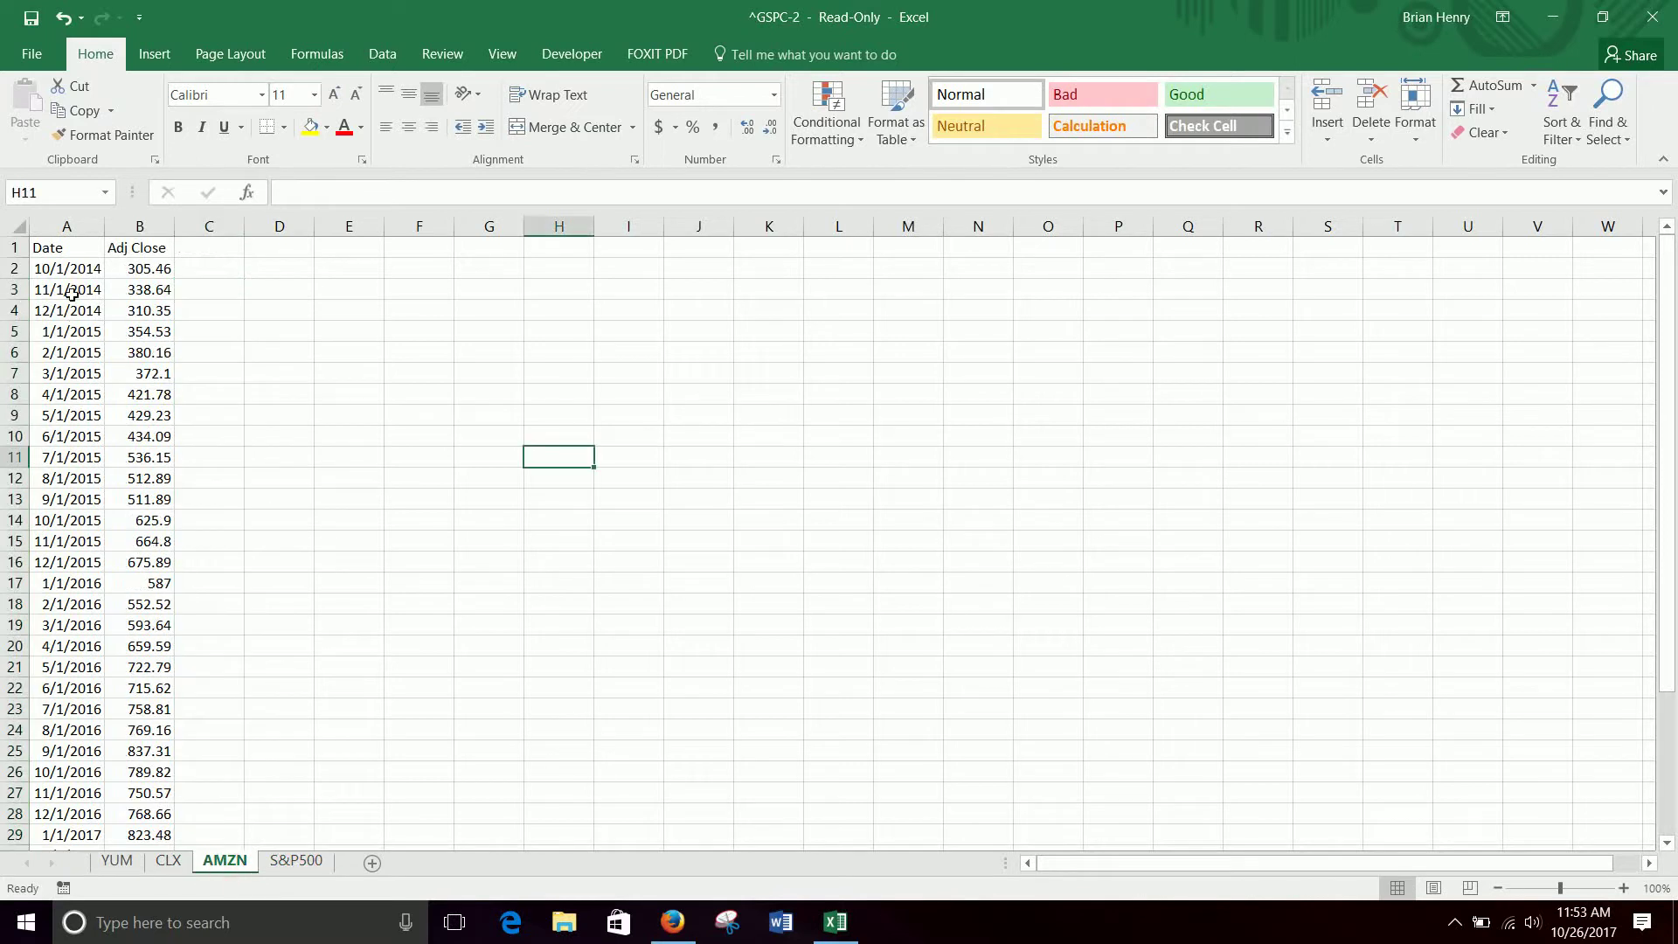
left_click(128, 252)
type("AMZN")
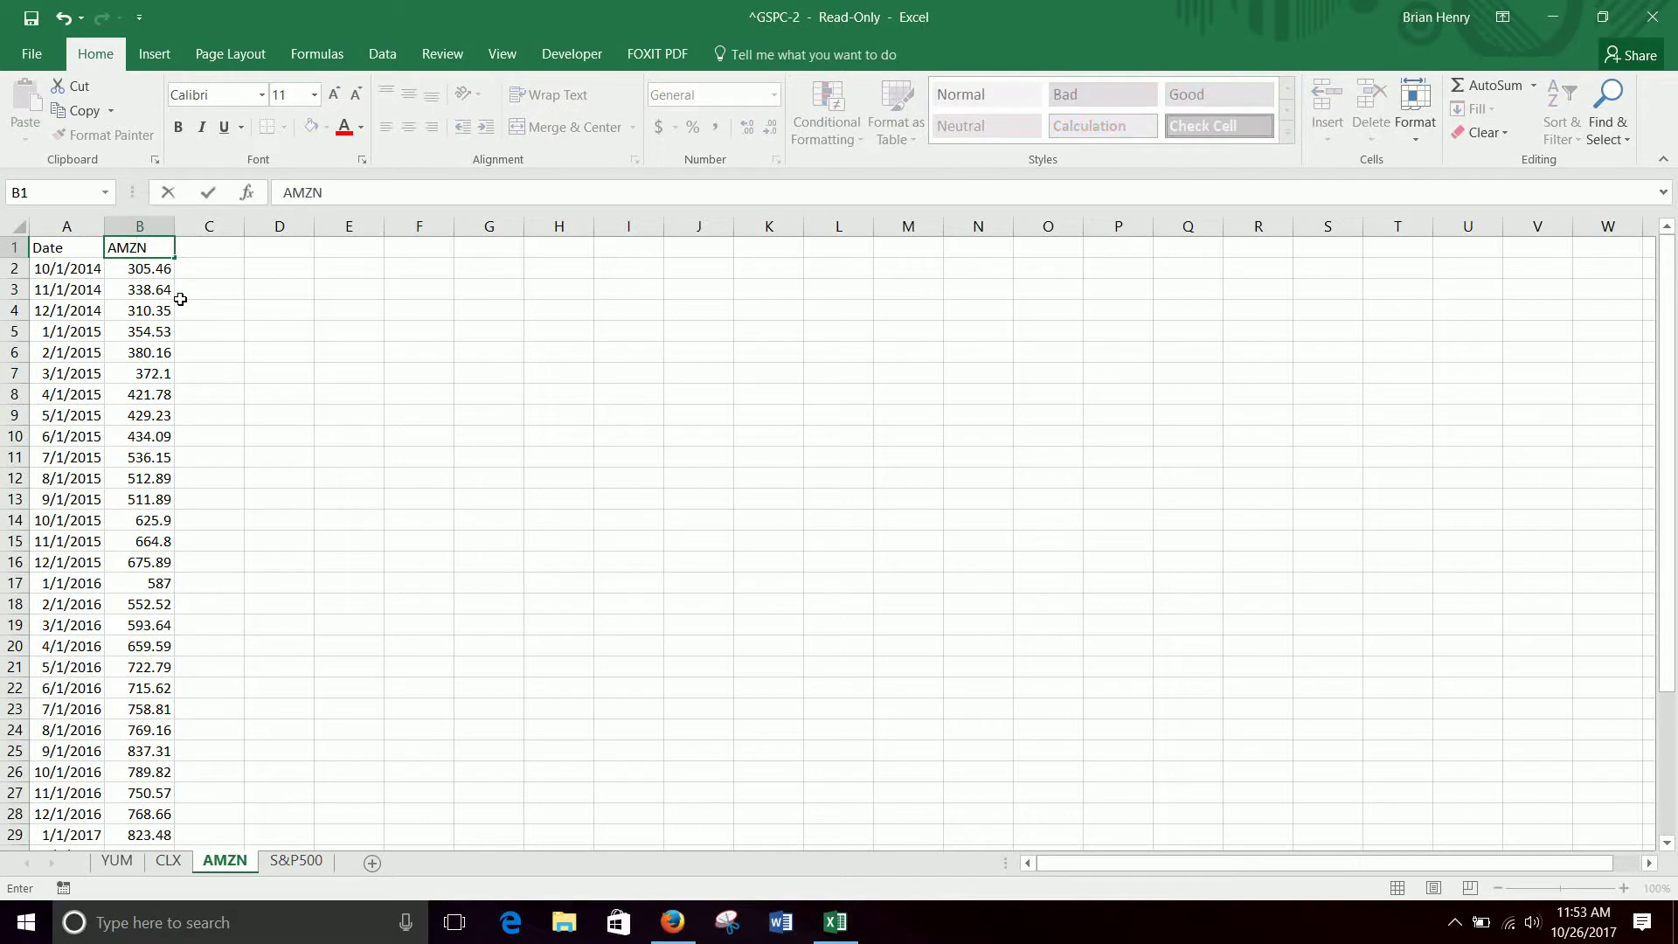
key("Return")
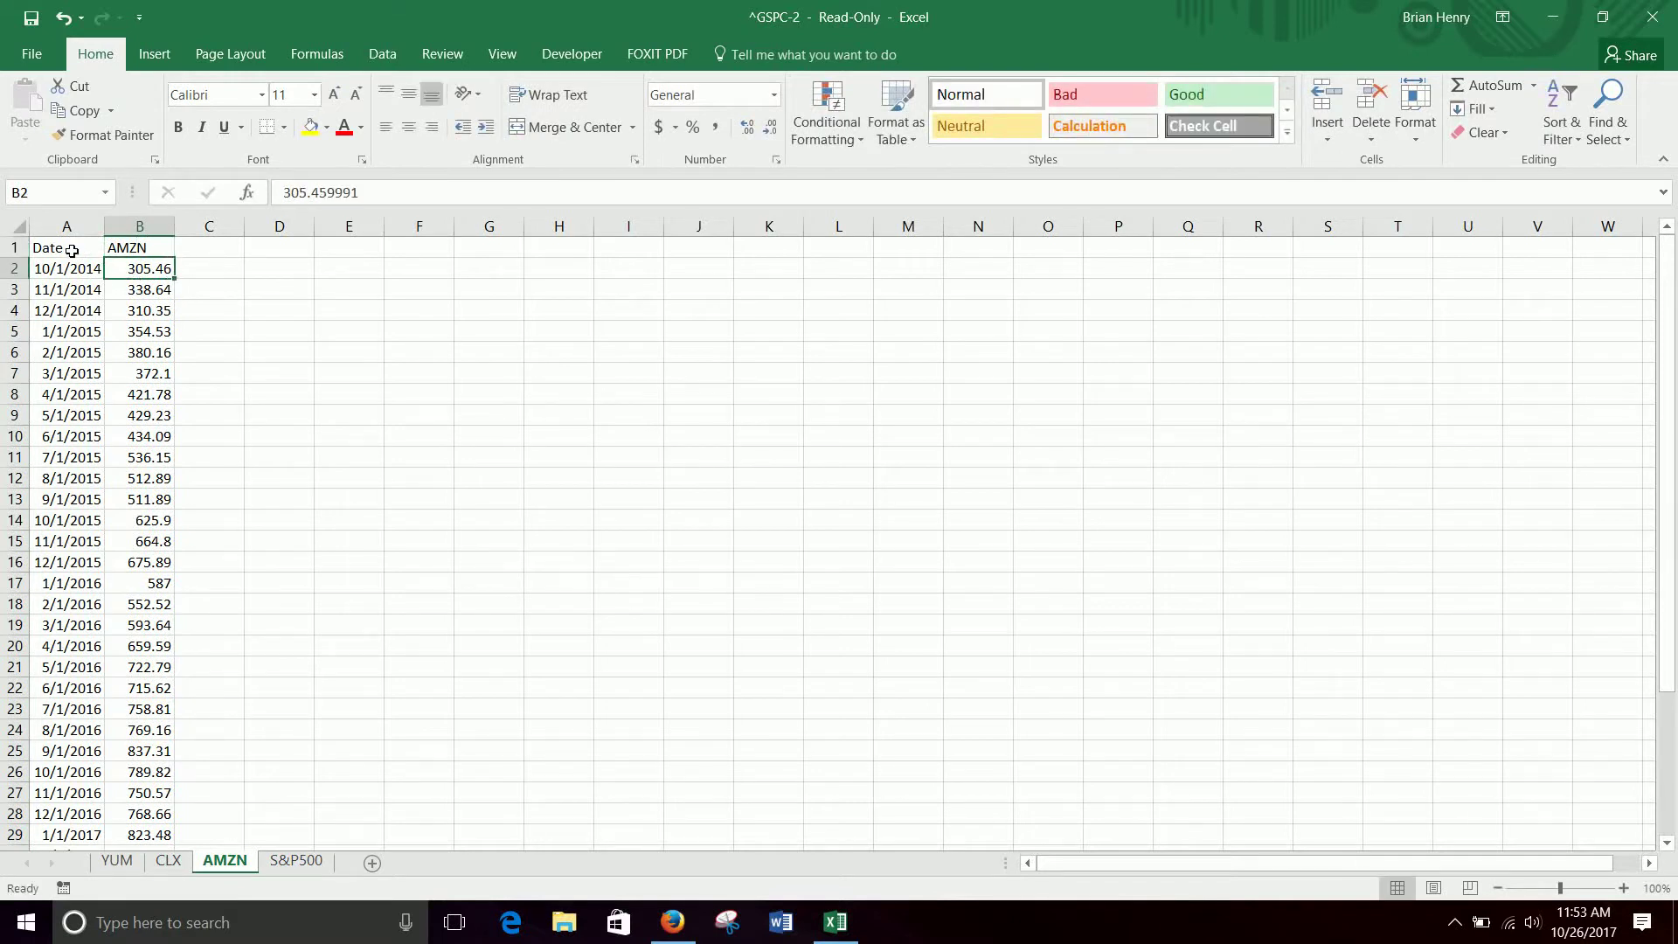
Step: Copy the AMZN price column with its header into the S&P500 sheet starting at D1
left_click(134, 229)
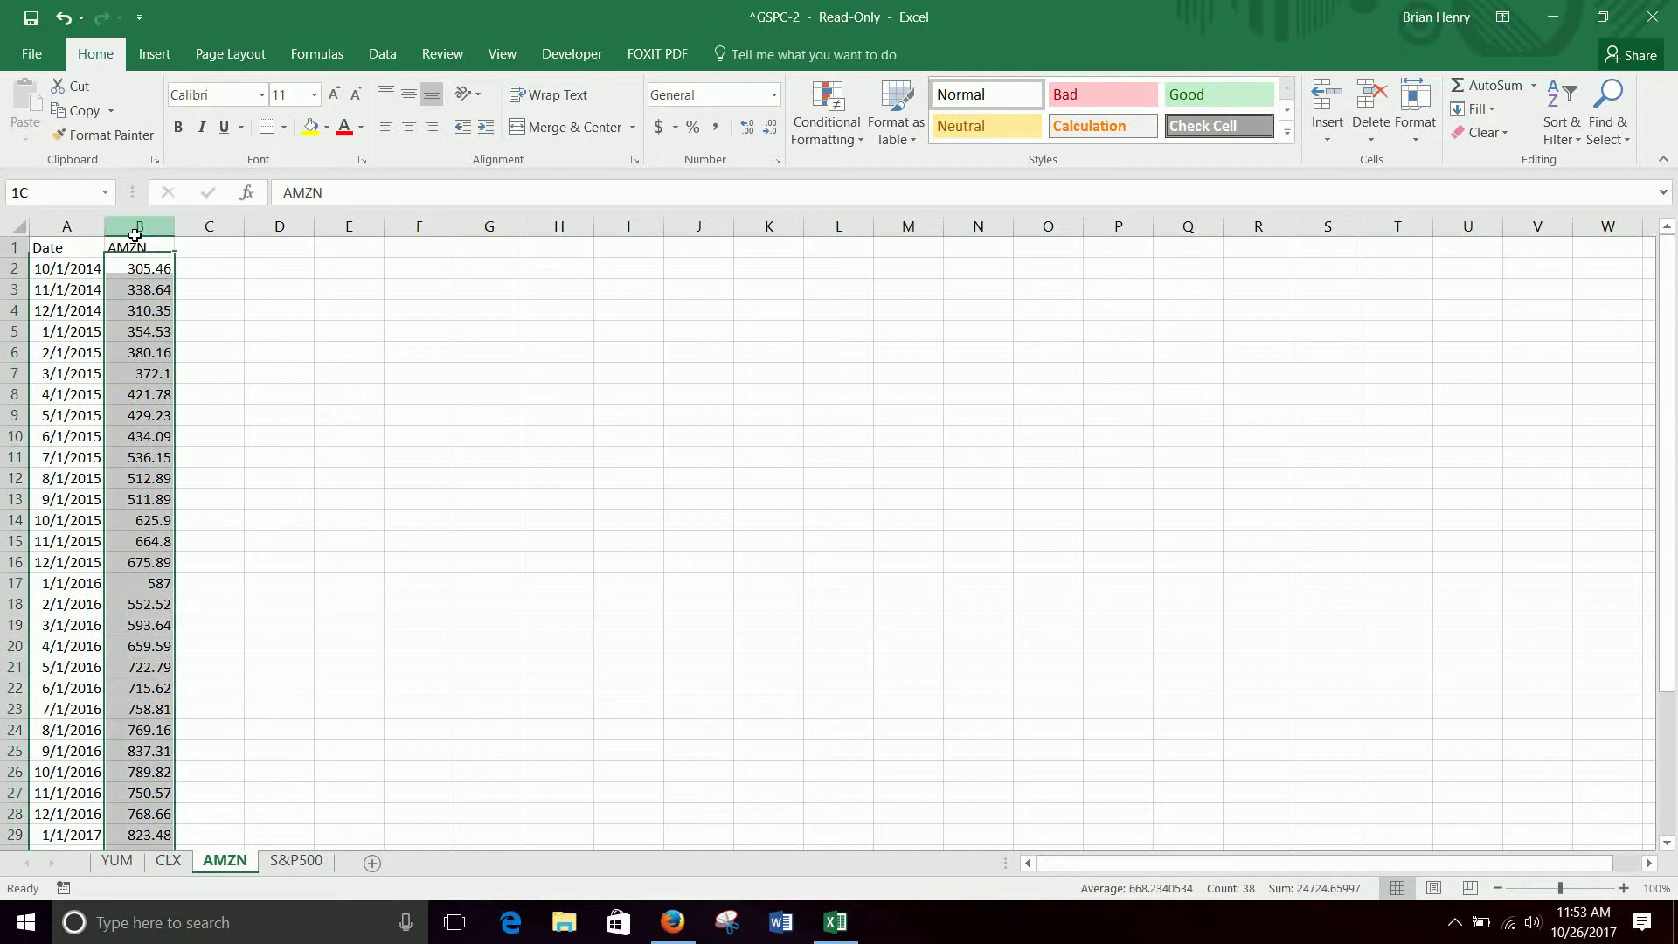
key("ctrl+c")
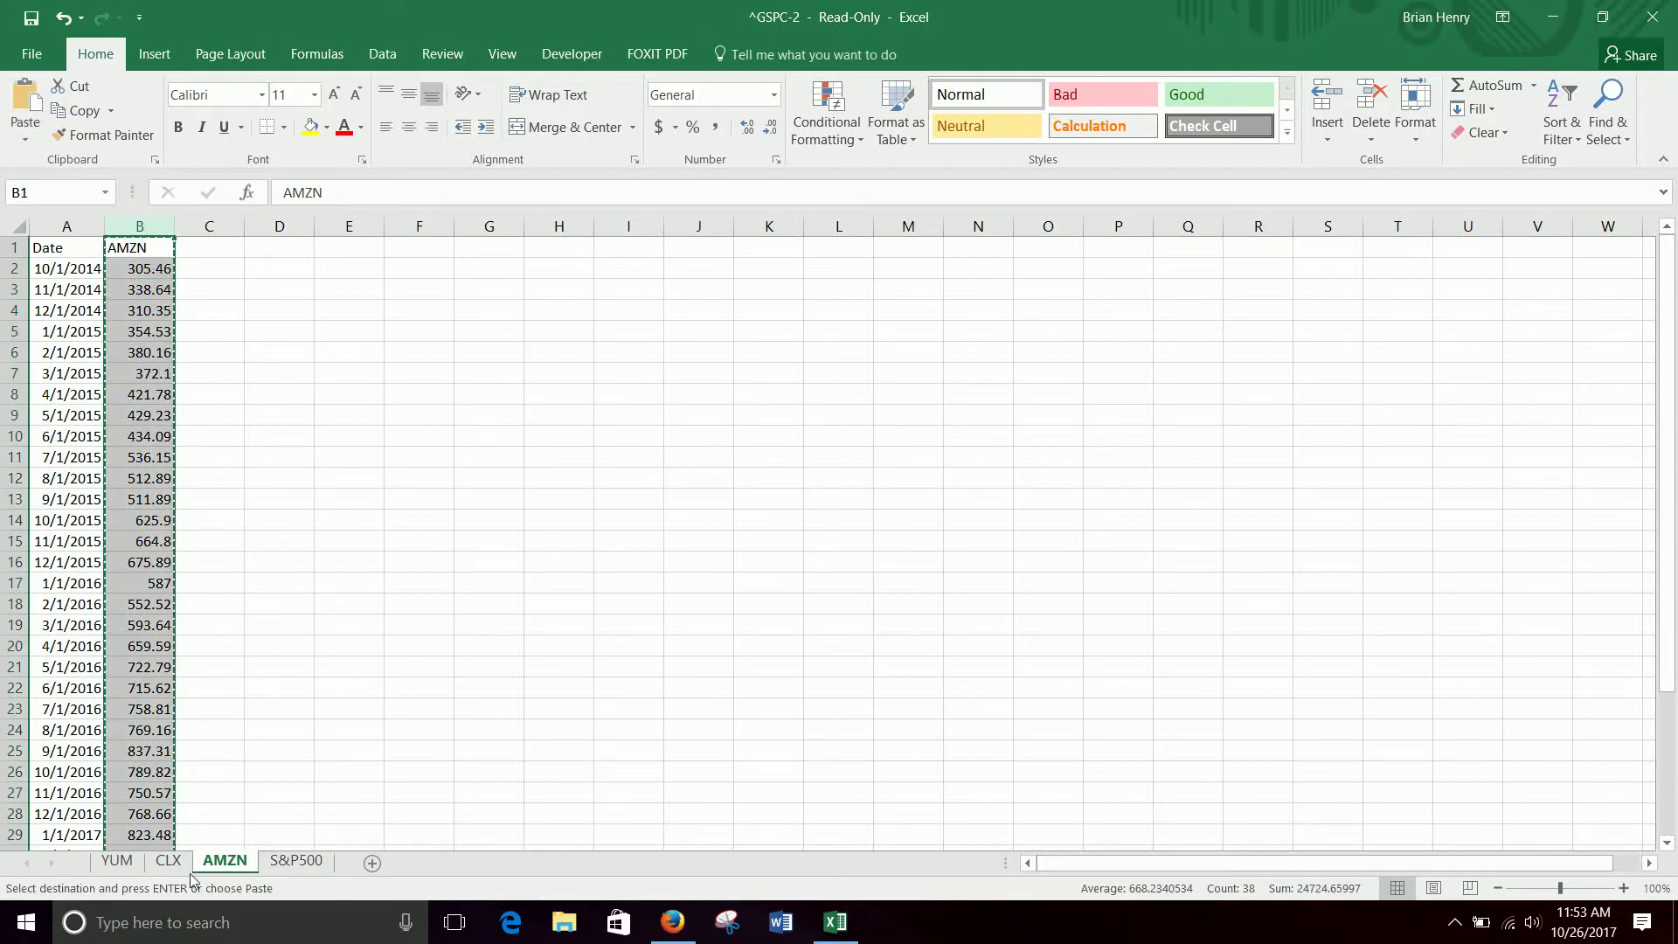
left_click(296, 861)
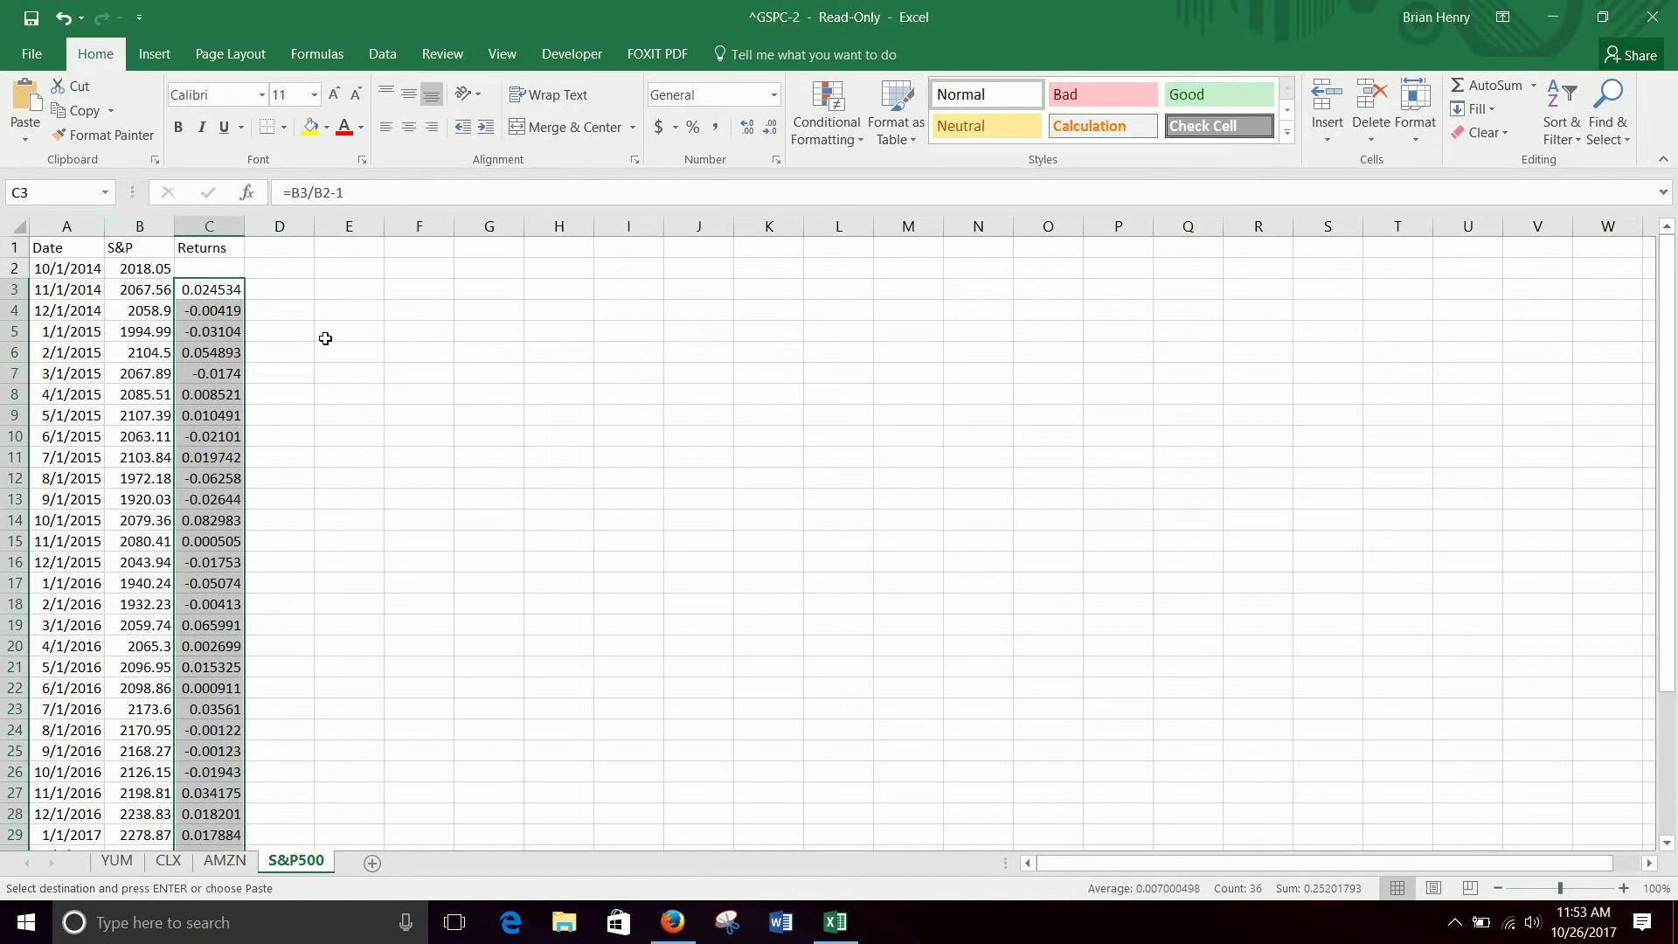
left_click(284, 252)
key("ctrl+v")
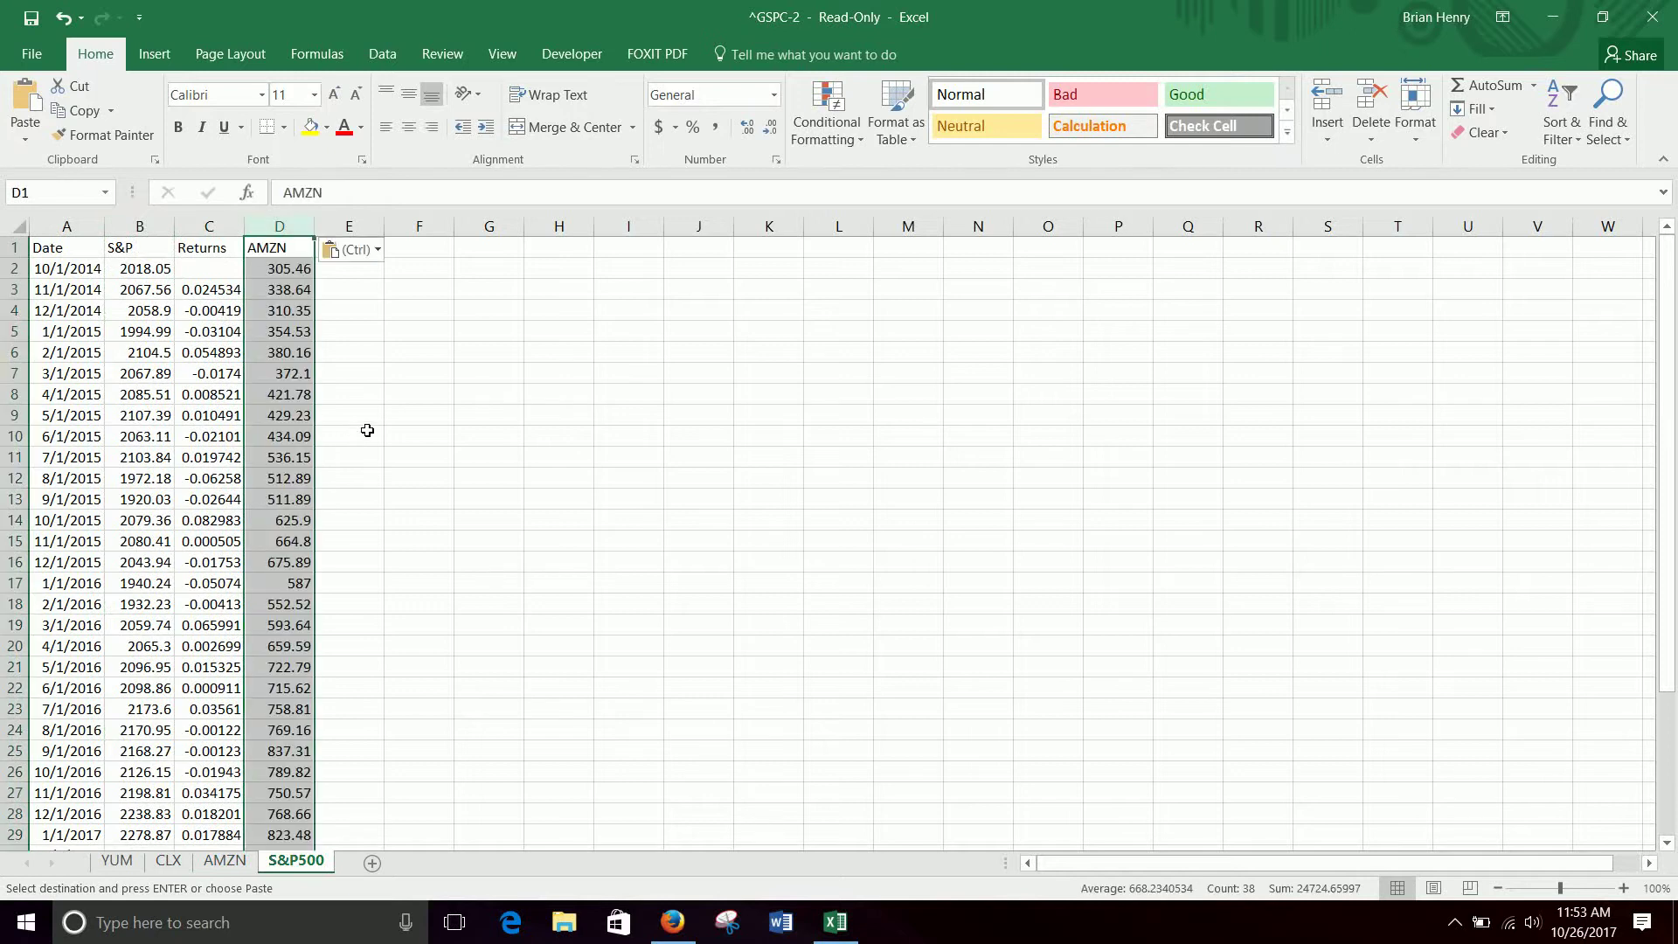
left_click(370, 287)
left_click(366, 269)
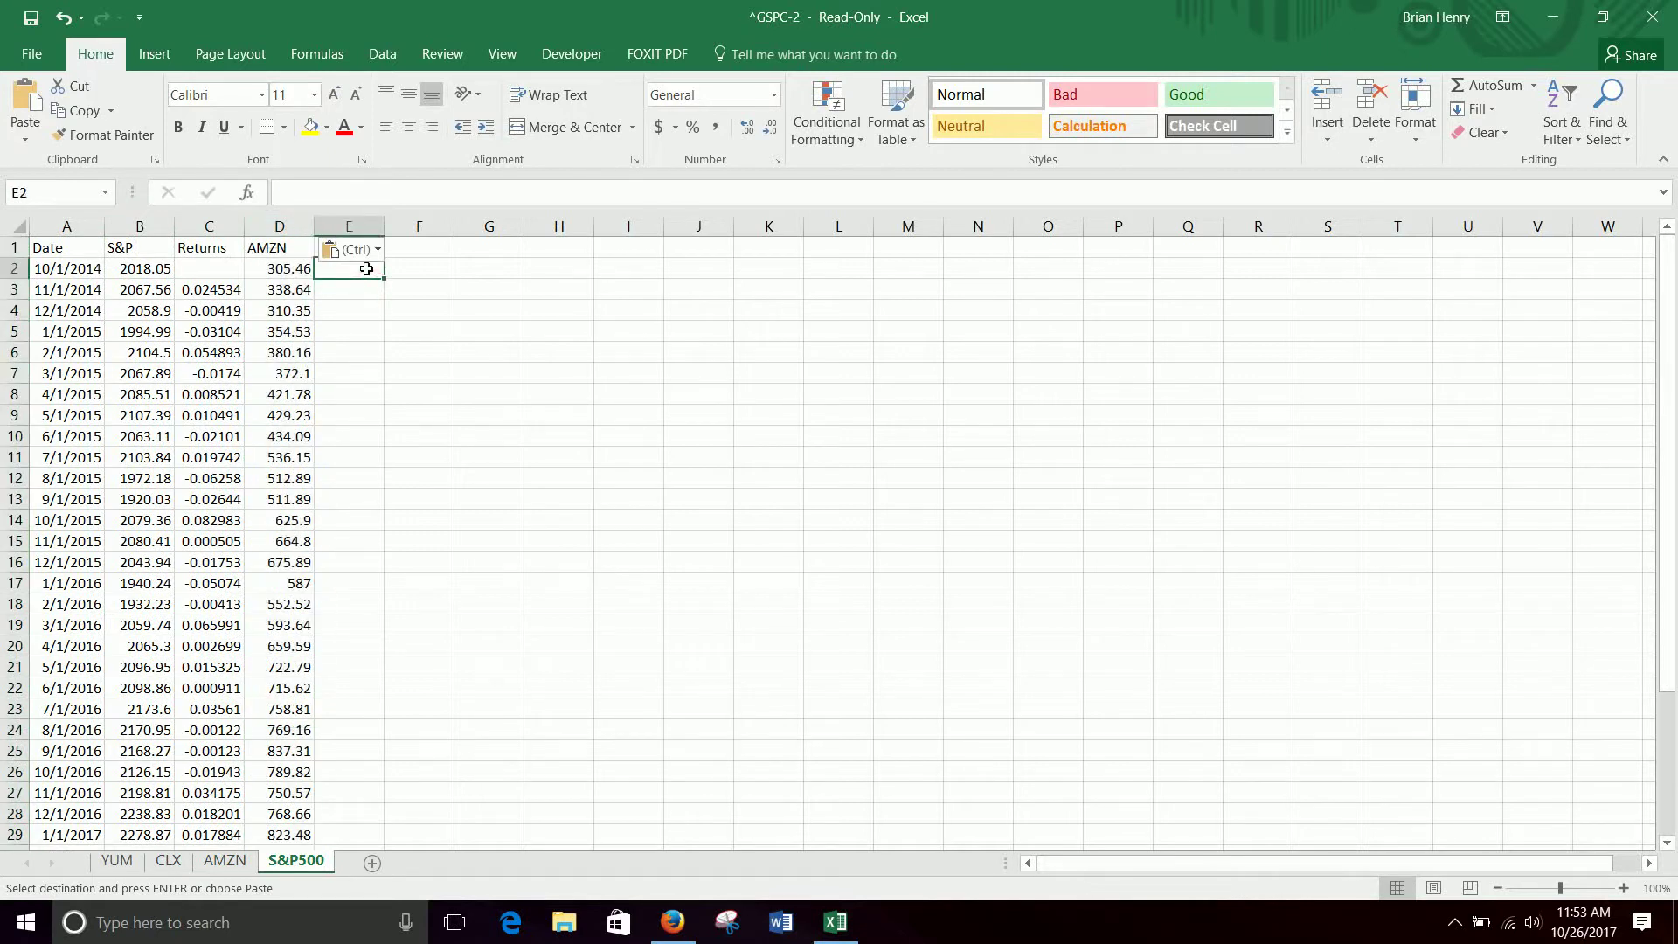
Step: On the CLX sheet, replace the Adj Close header in B1 with CLX
left_click(168, 861)
left_click(129, 226)
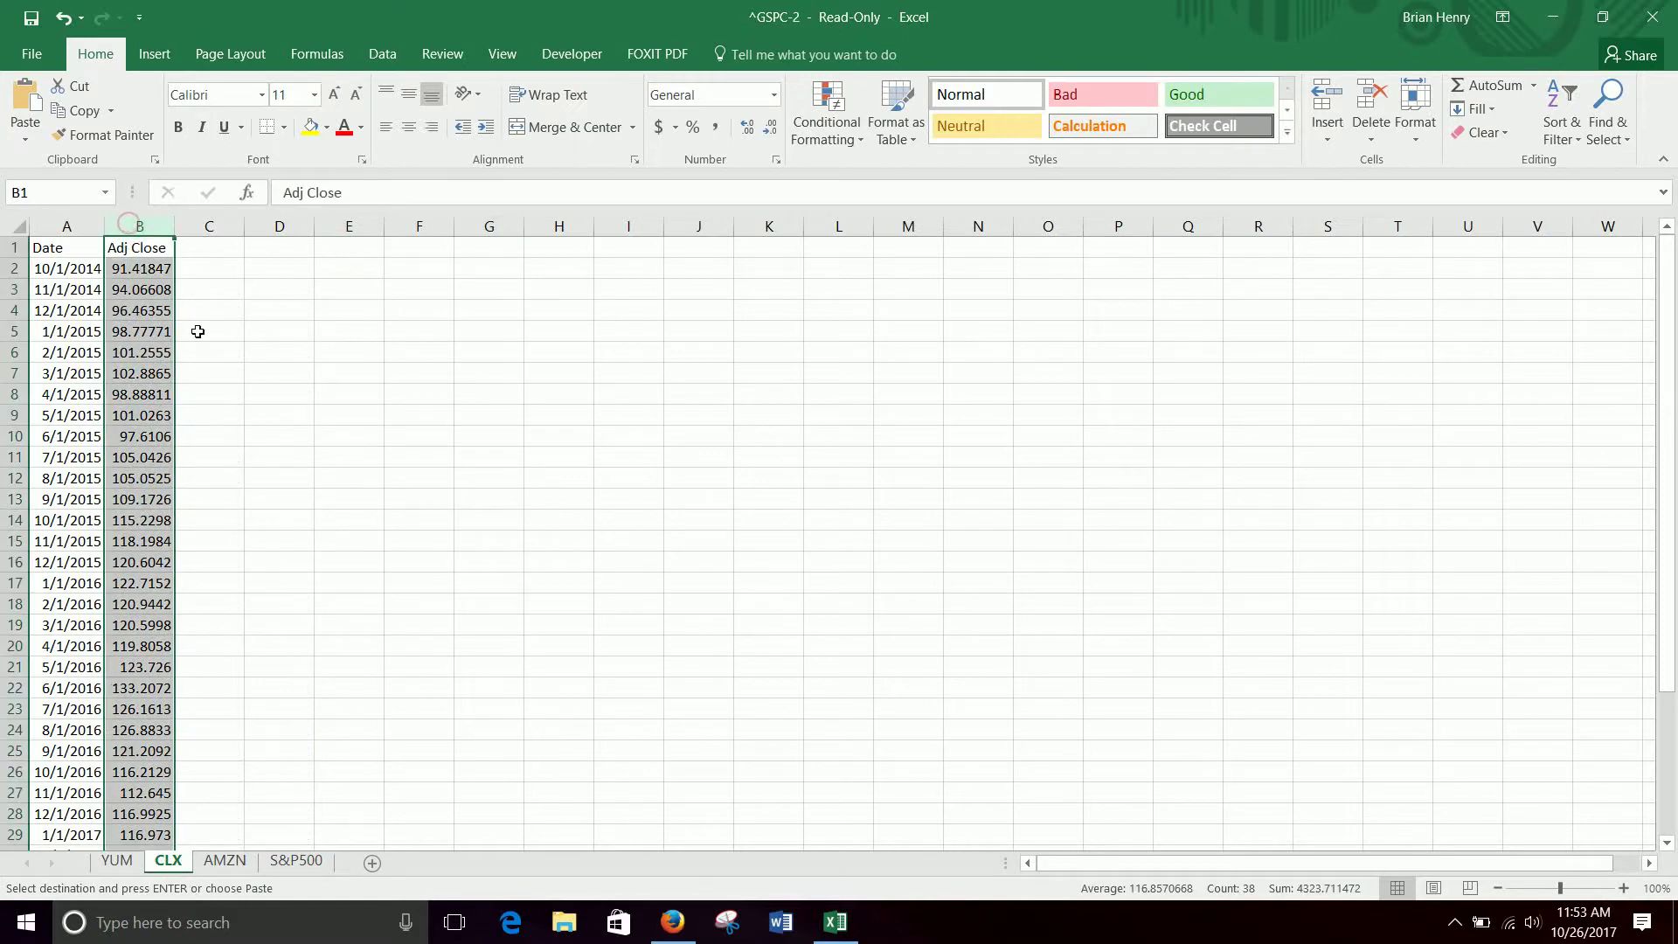
left_click(149, 251)
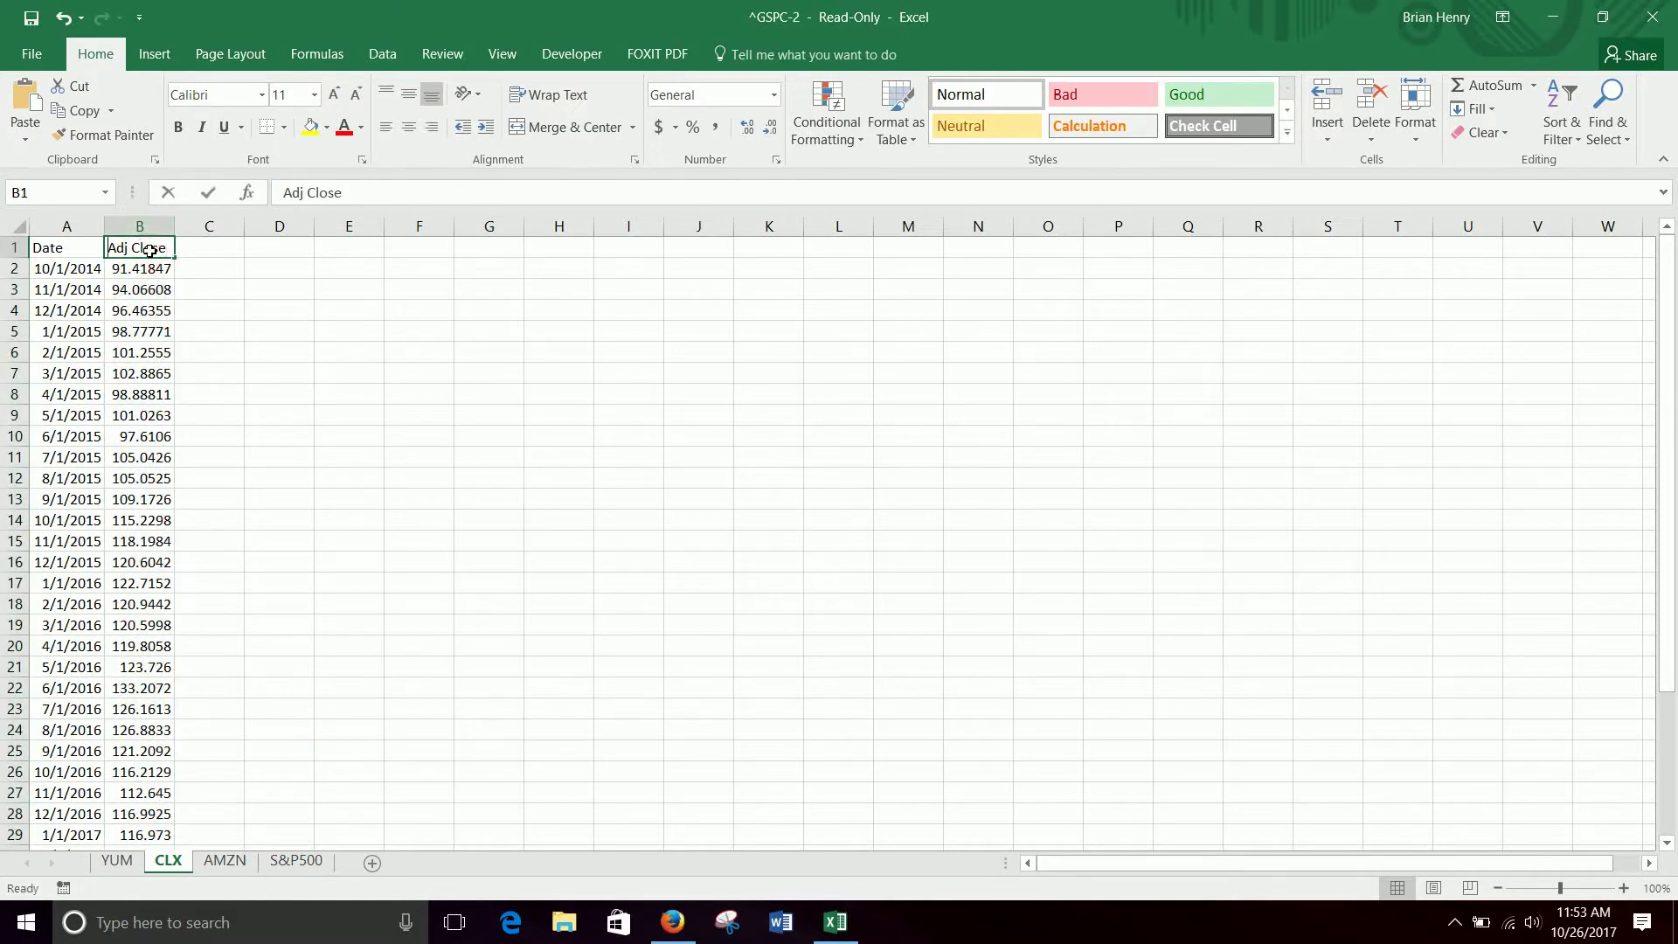
type("CLX")
key("Return")
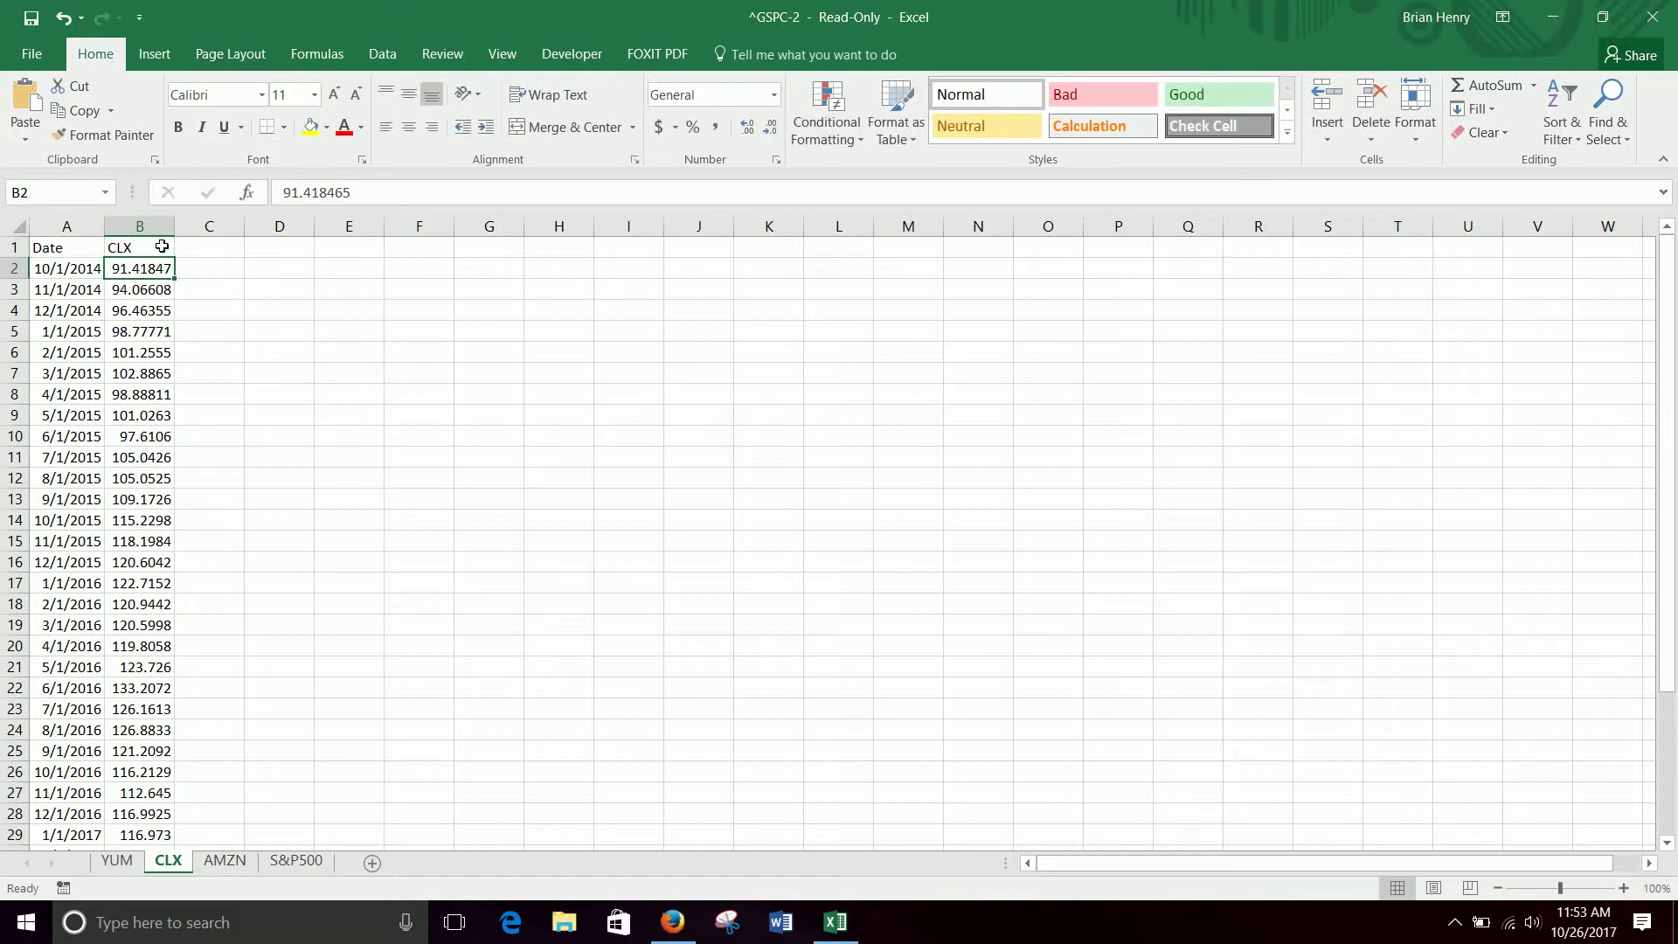
Step: Copy the CLX price column with its header into the S&P500 sheet at F1, leaving column E empty
left_click(162, 246)
key("ctrl+shift+Down")
key("ctrl+c")
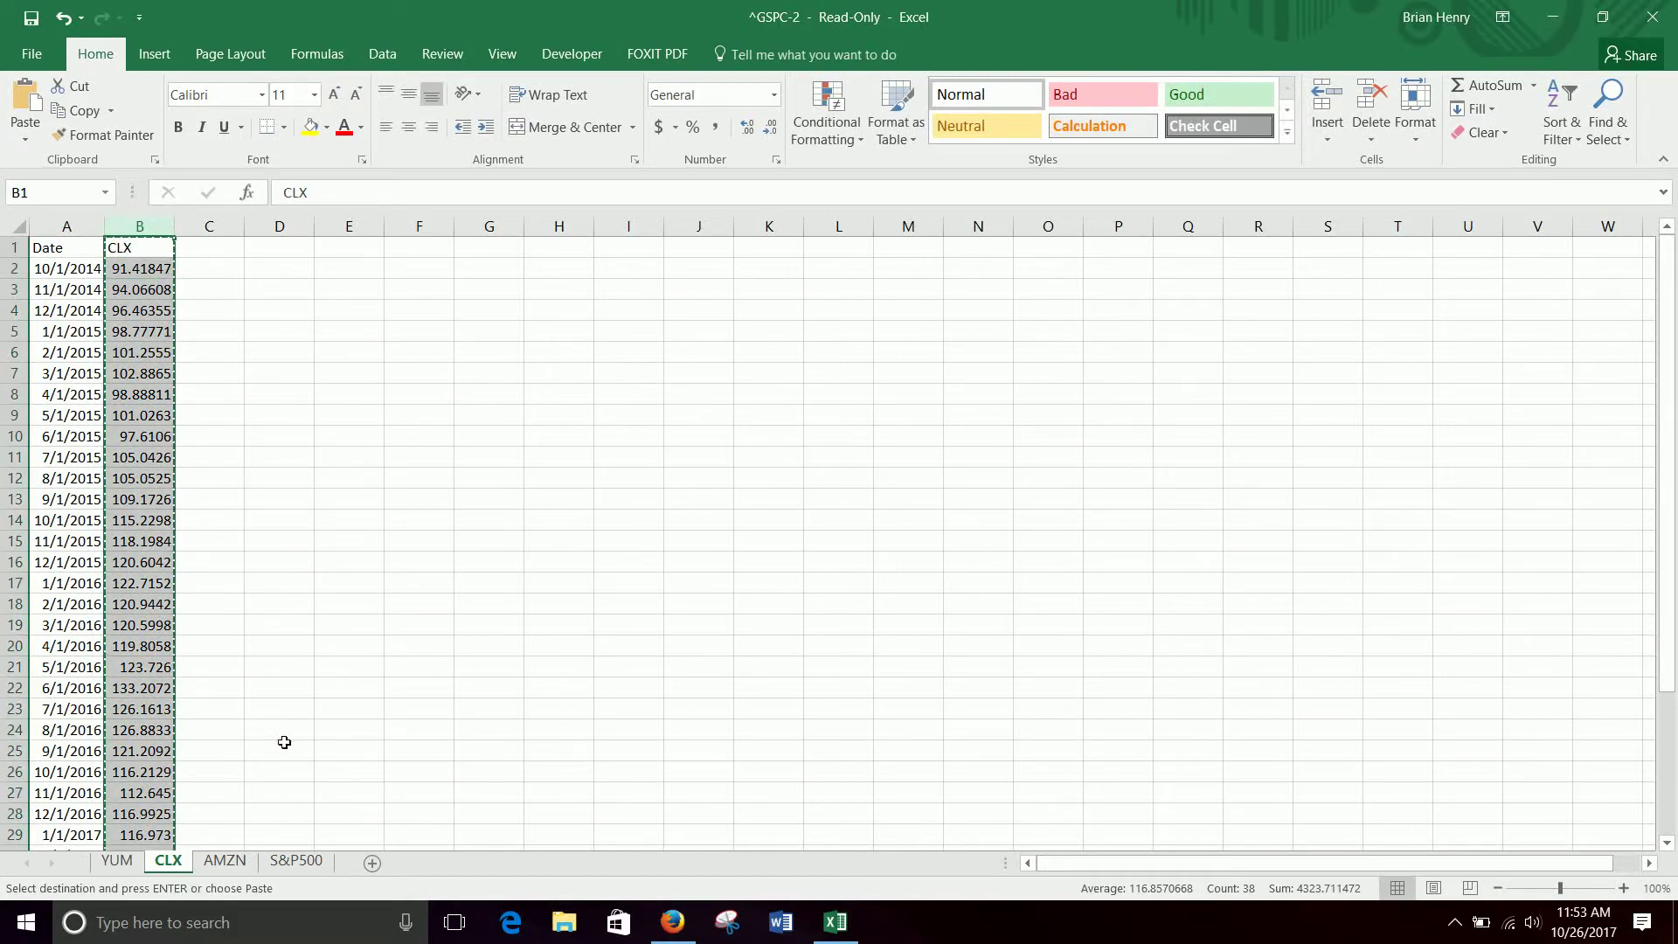
key("ctrl+Page_Down")
key("ctrl+Page_Down")
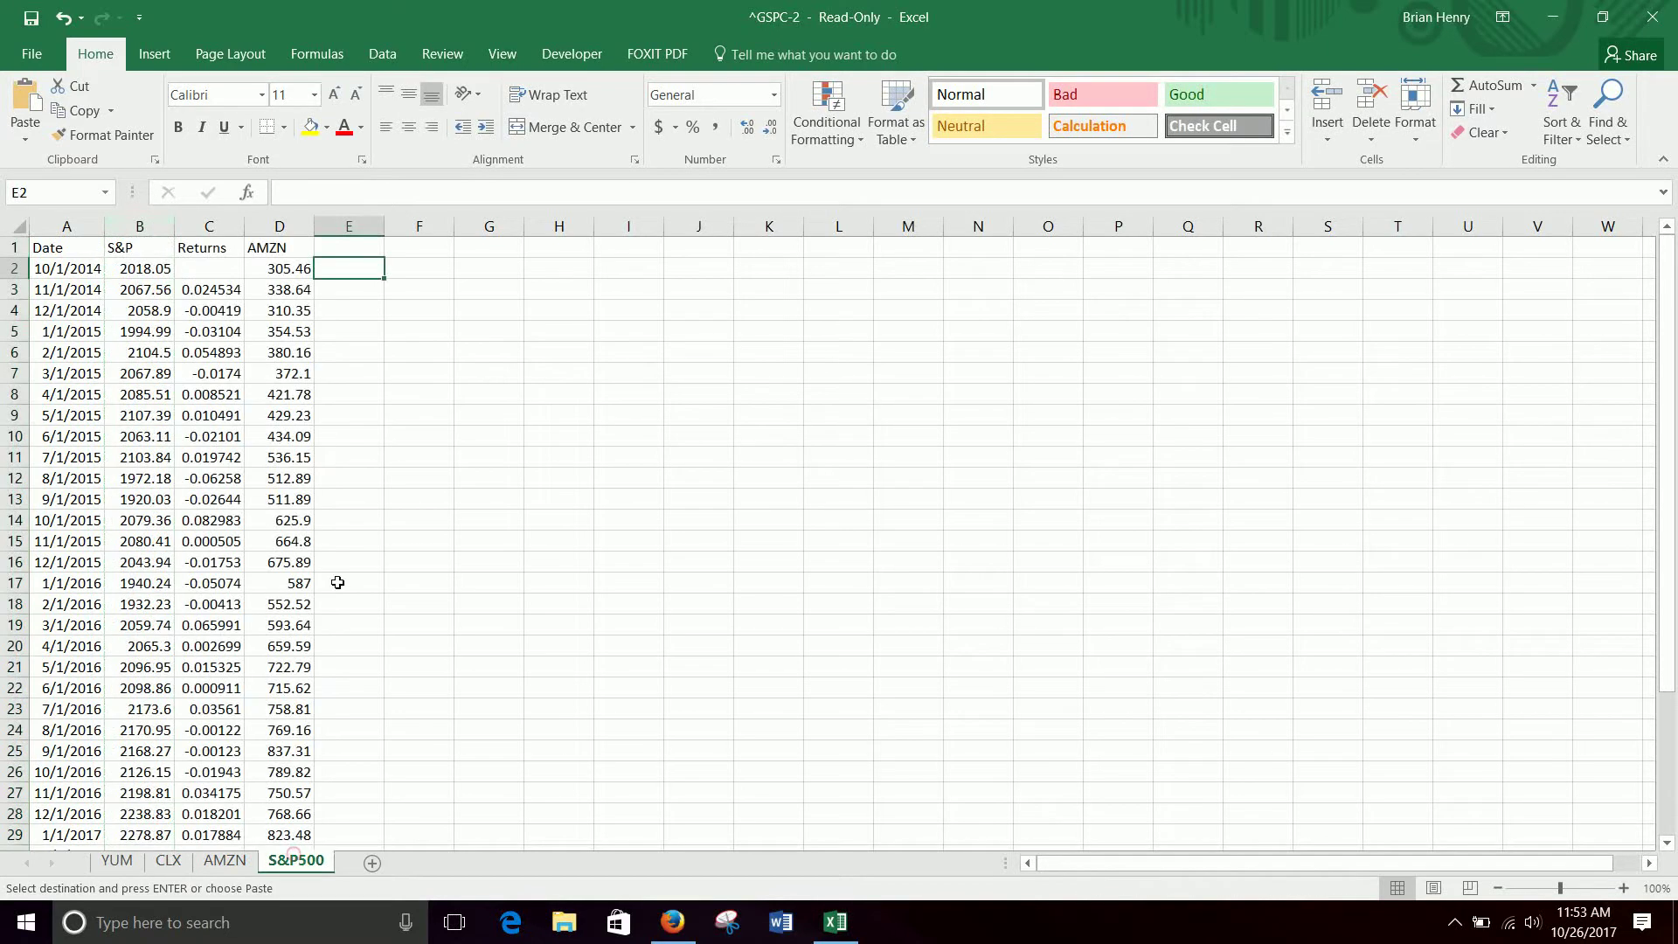
left_click(407, 247)
key("ctrl+v")
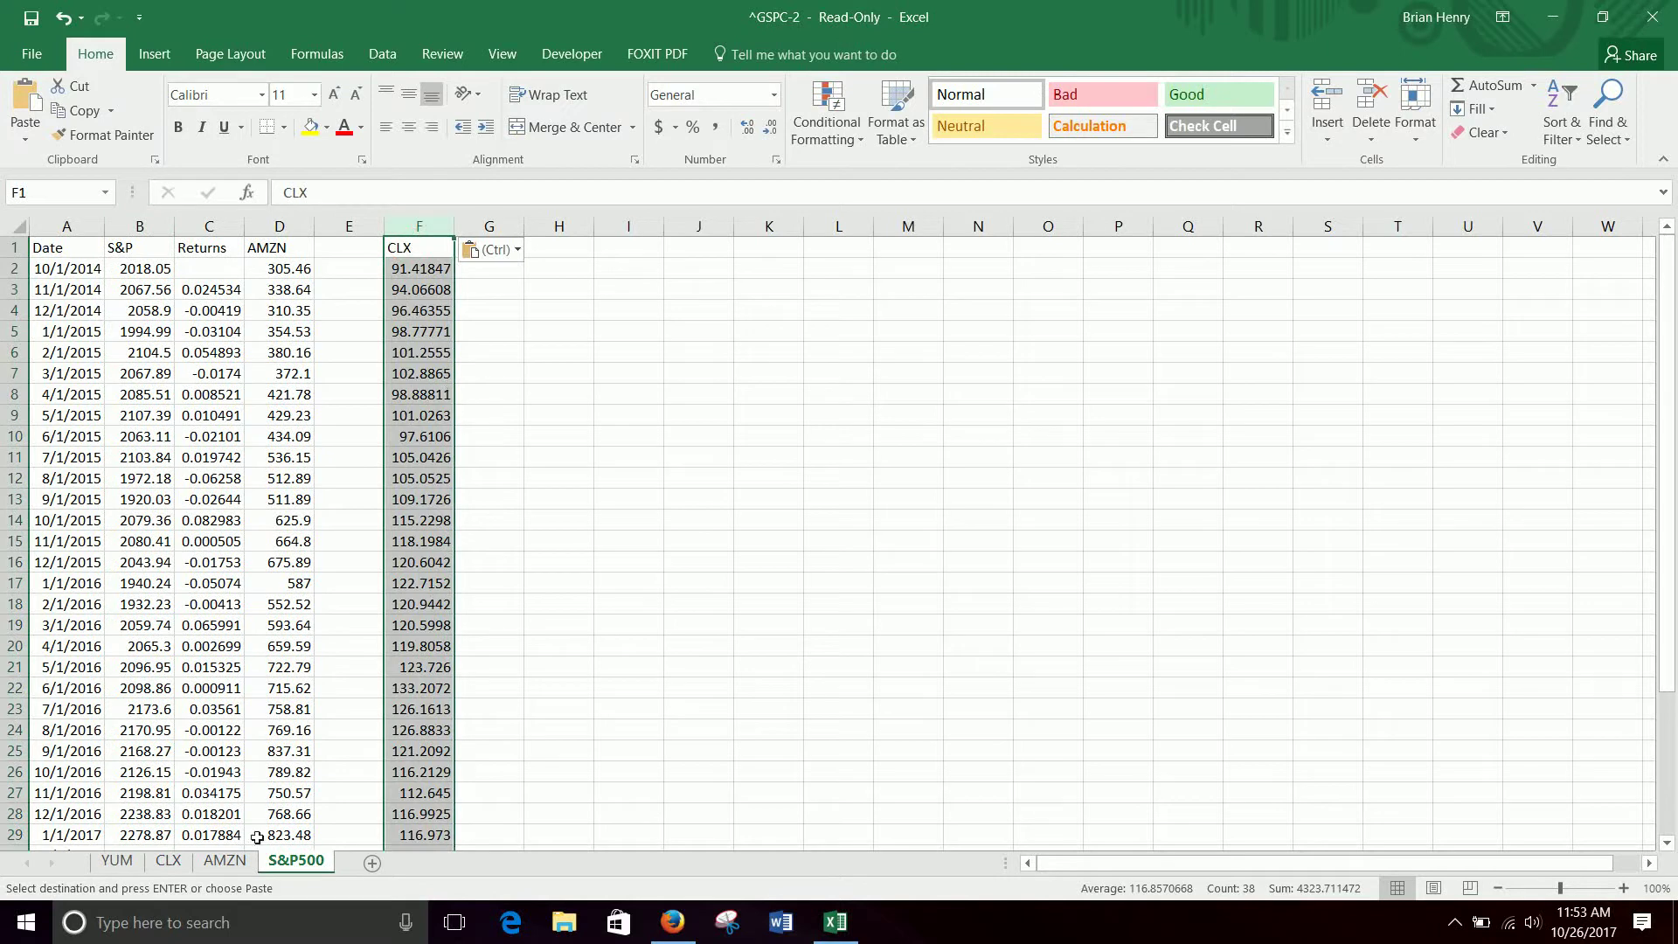
Step: On the YUM sheet, replace the Adj Close header in B1 with YUM
left_click(129, 861)
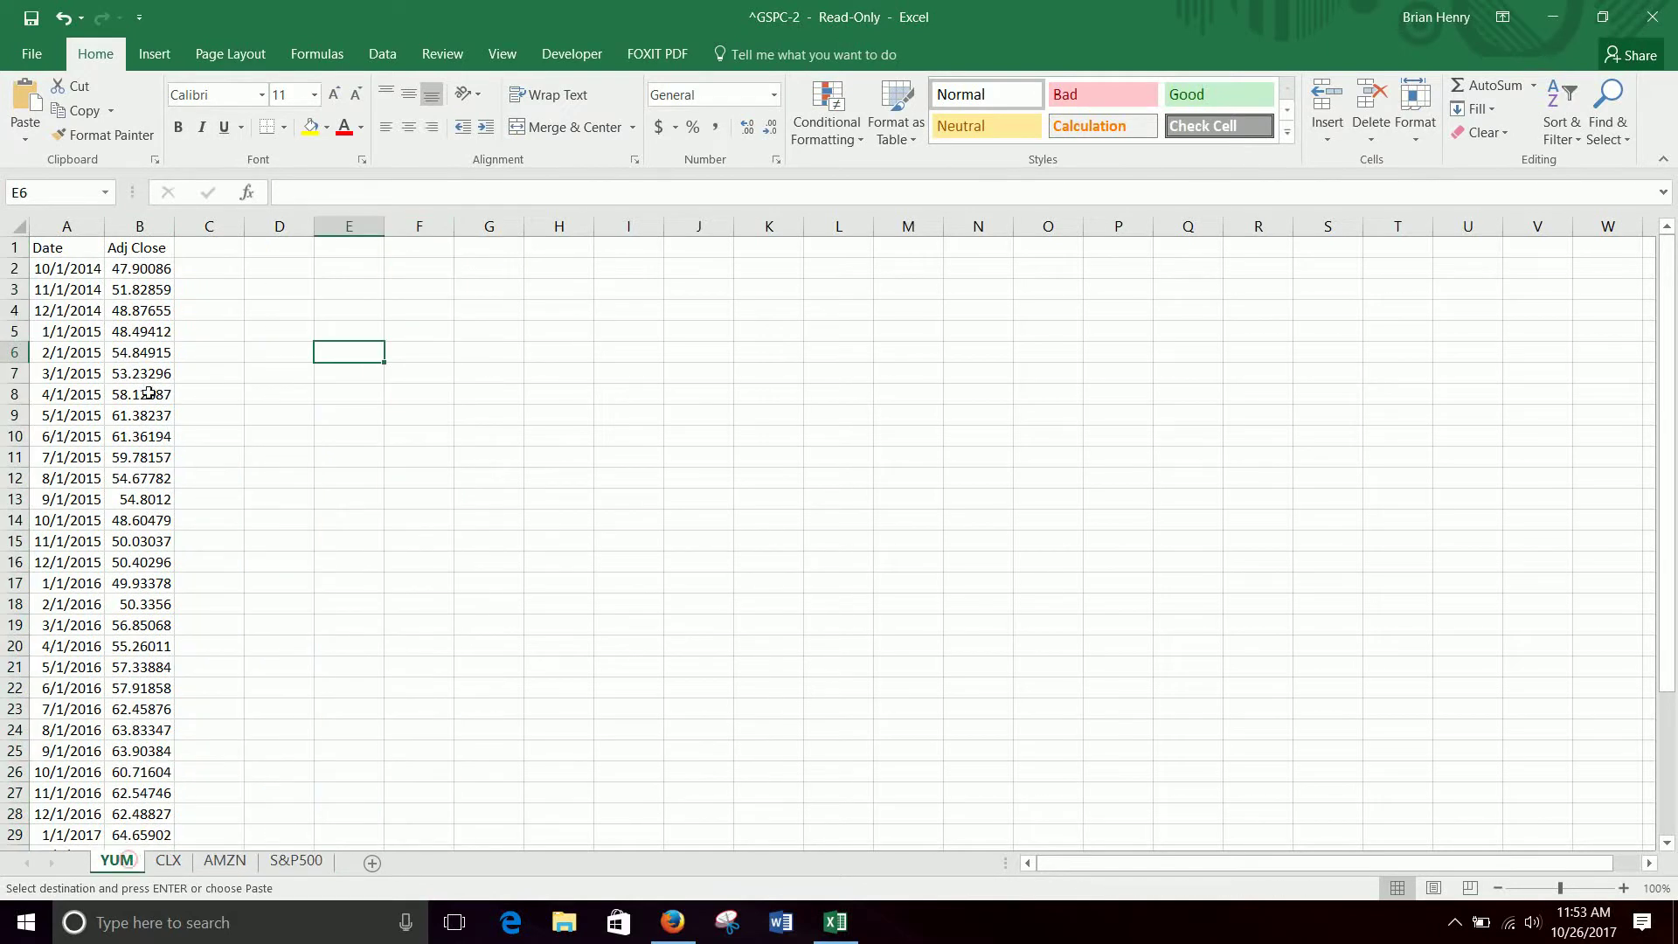
left_click(135, 245)
key("BackSpace")
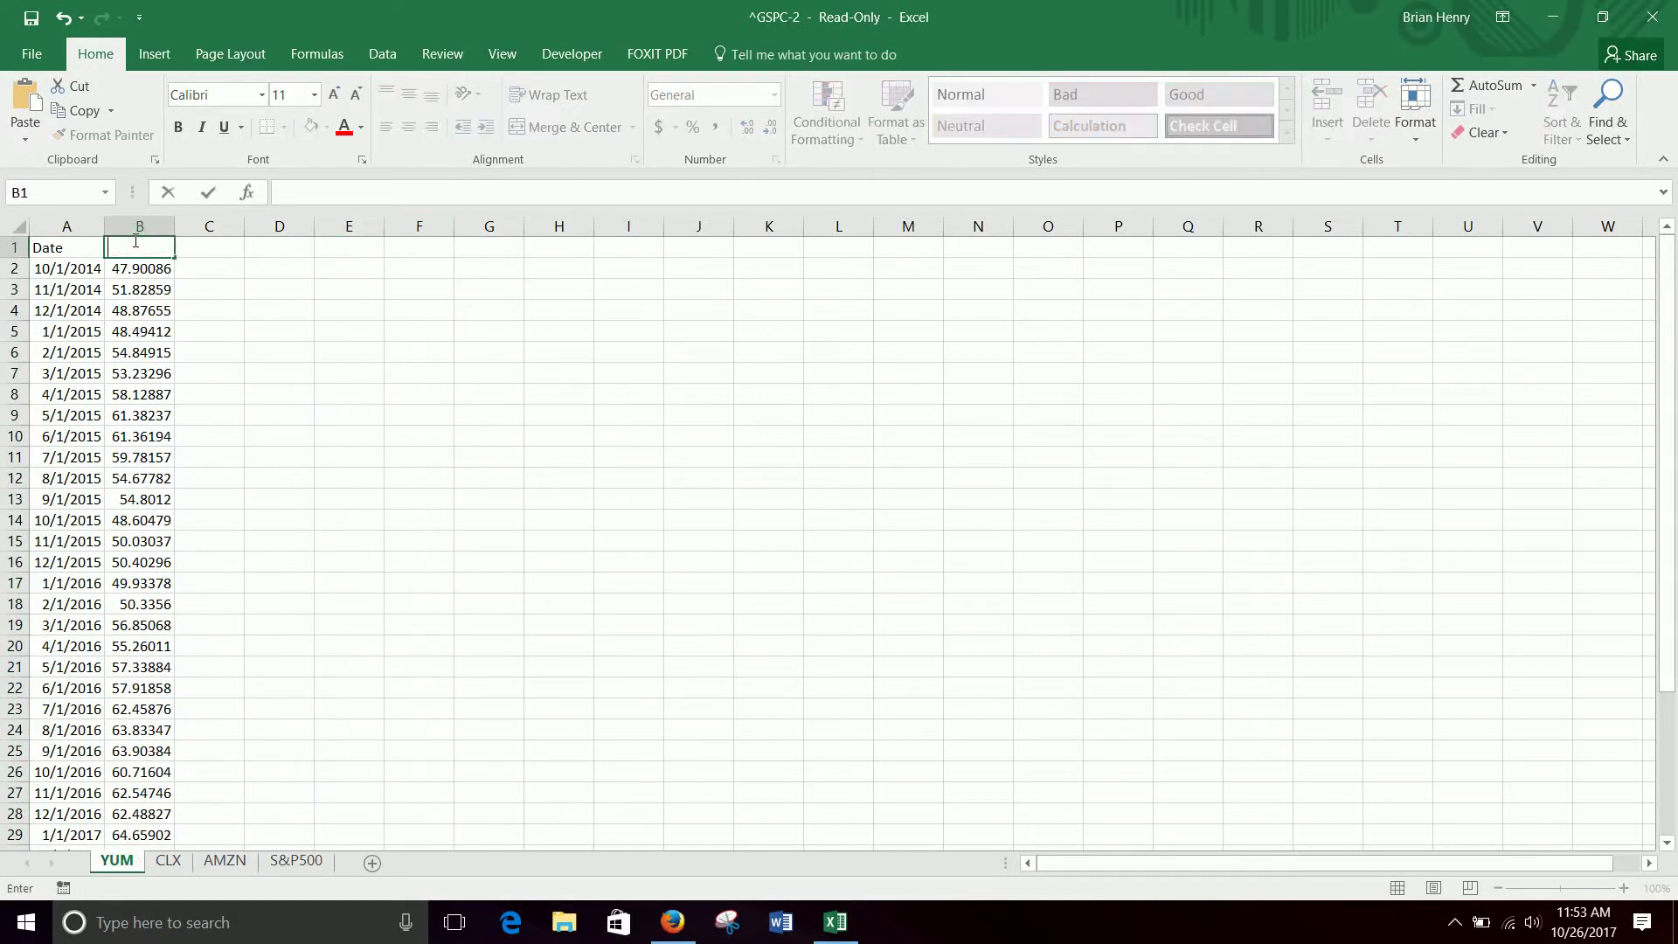
key("Return")
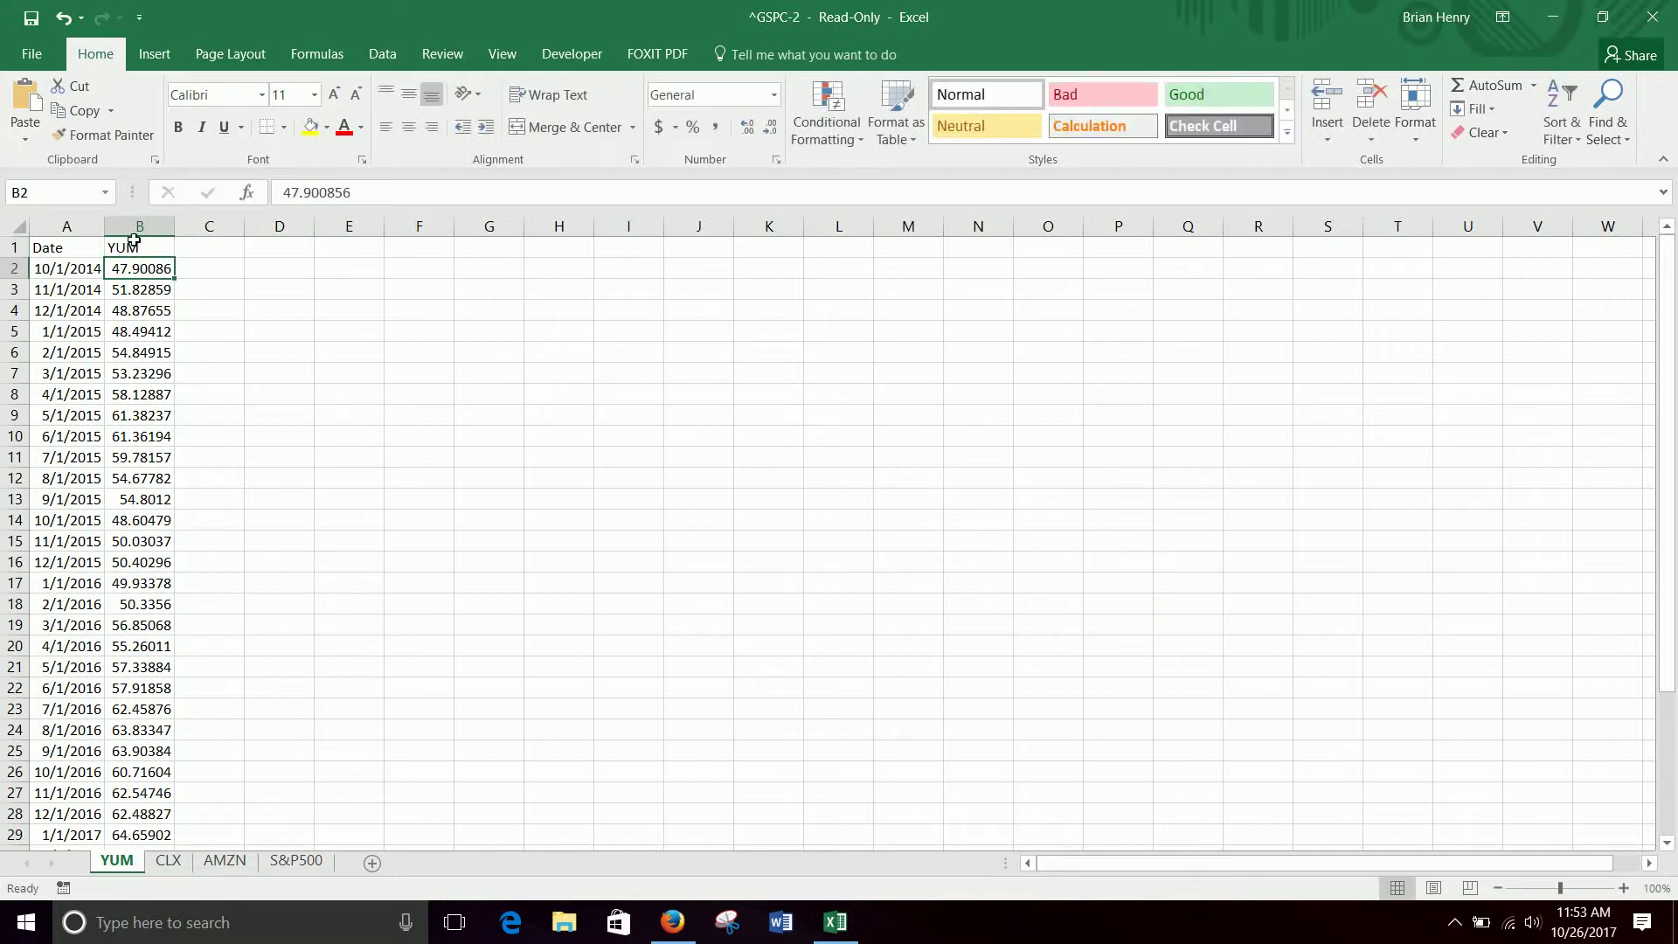
Step: Copy the YUM price column with its header into the S&P500 sheet at H1, leaving column G empty
left_click(136, 231)
key("ctrl+c")
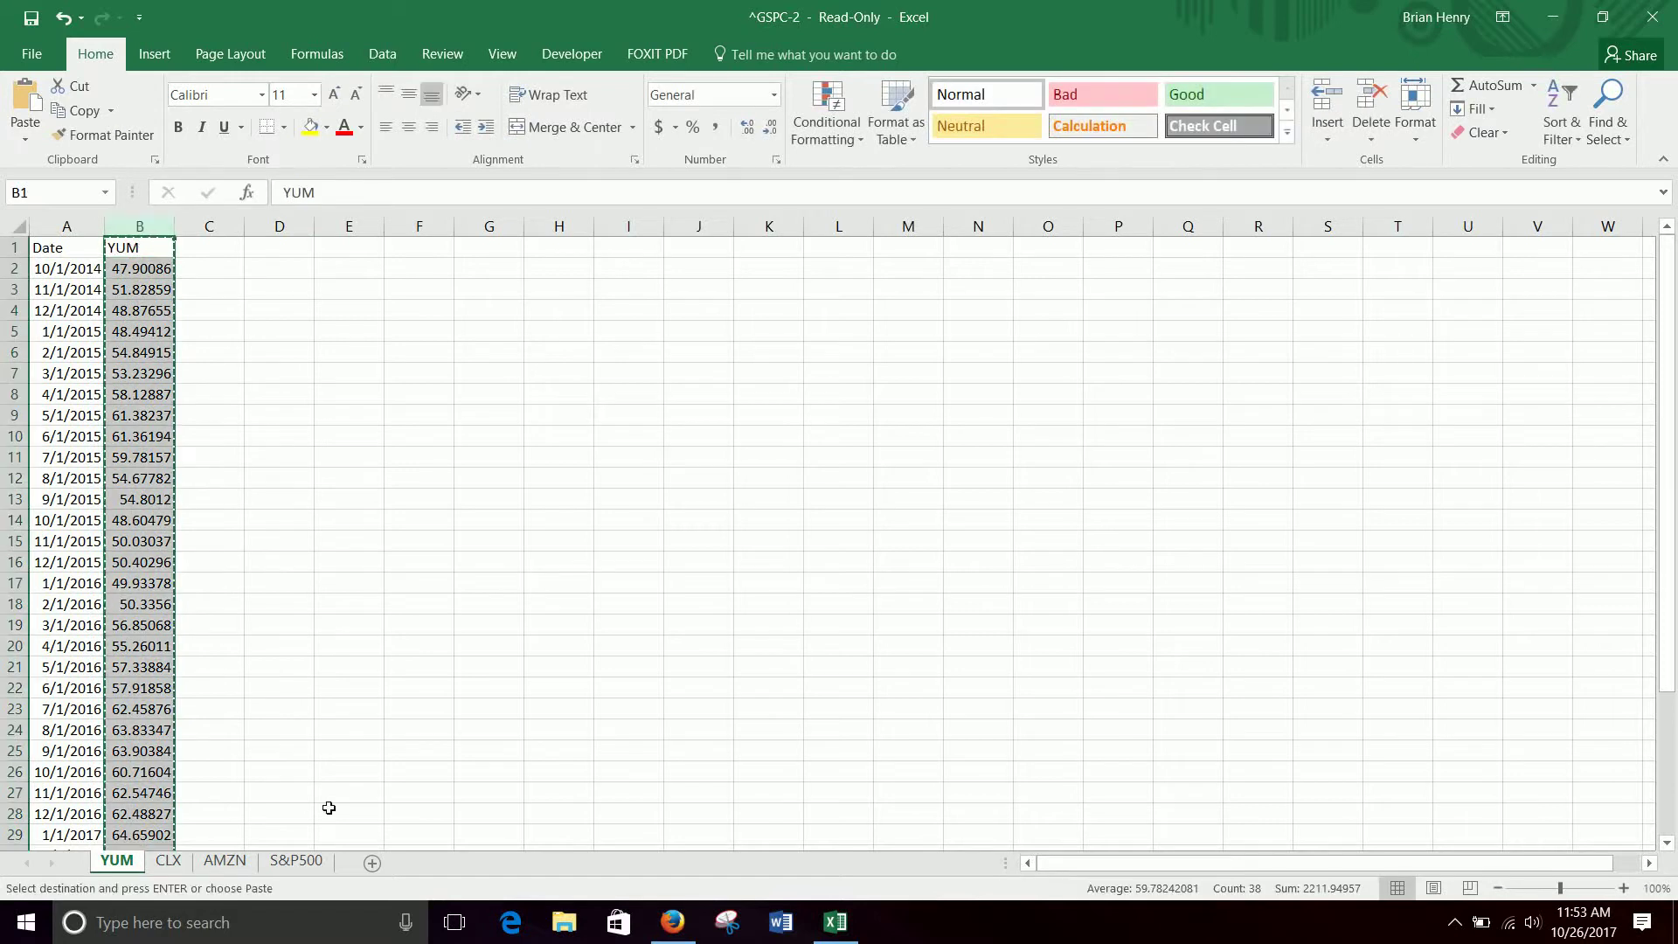
left_click(296, 861)
left_click(542, 245)
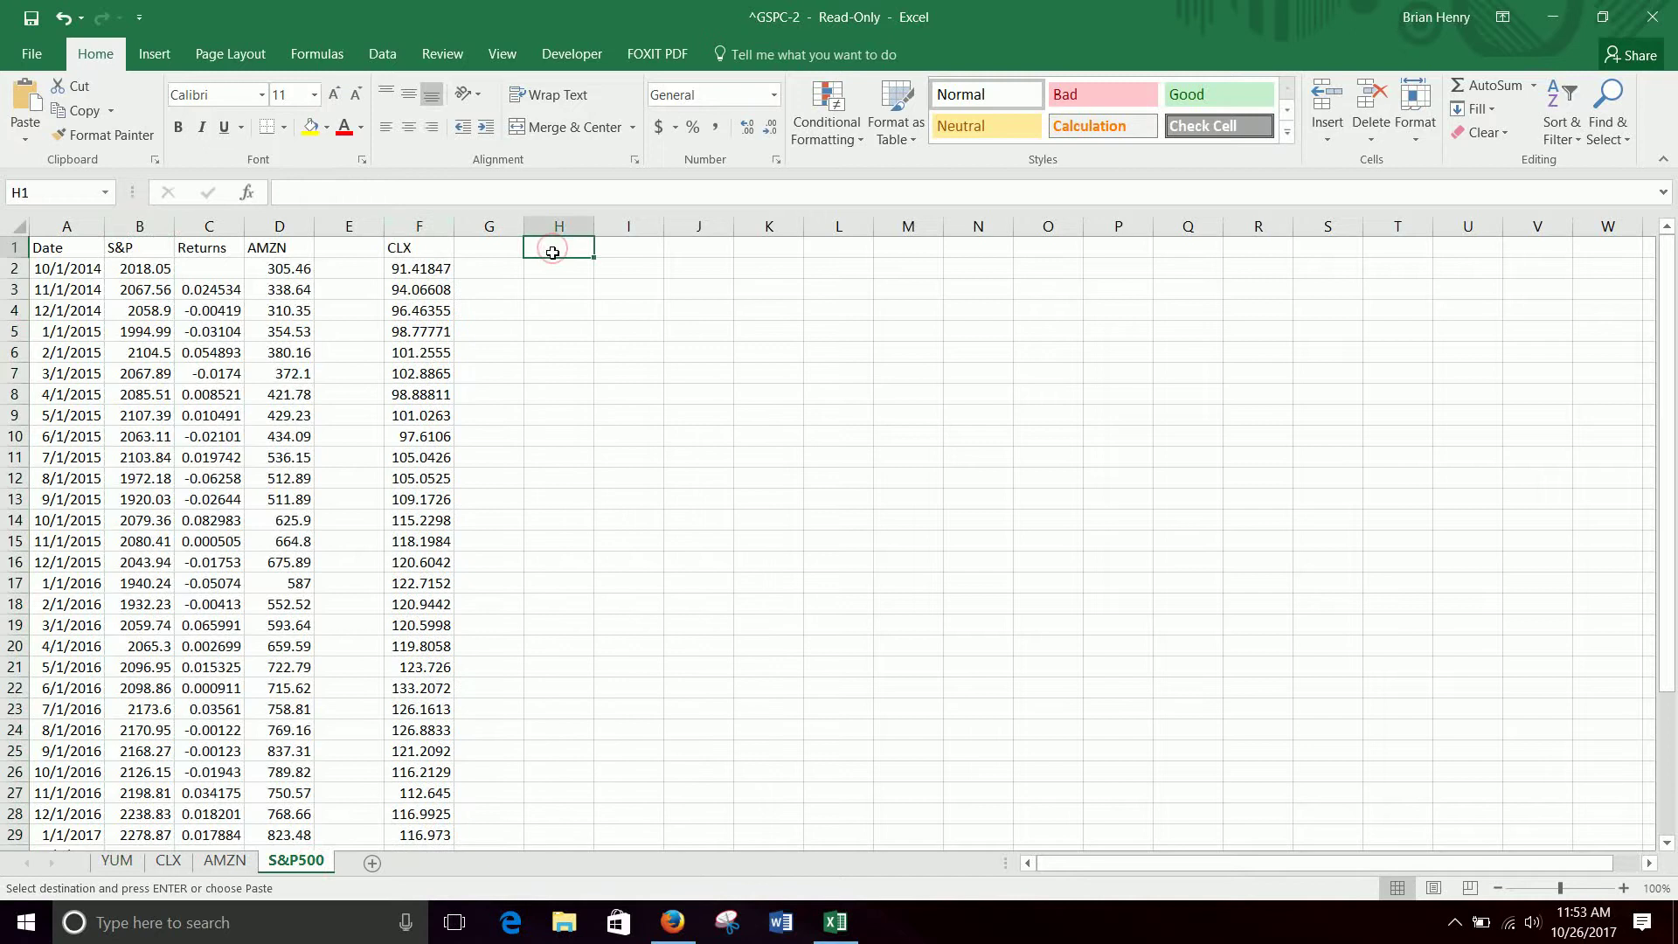
key("ctrl+v")
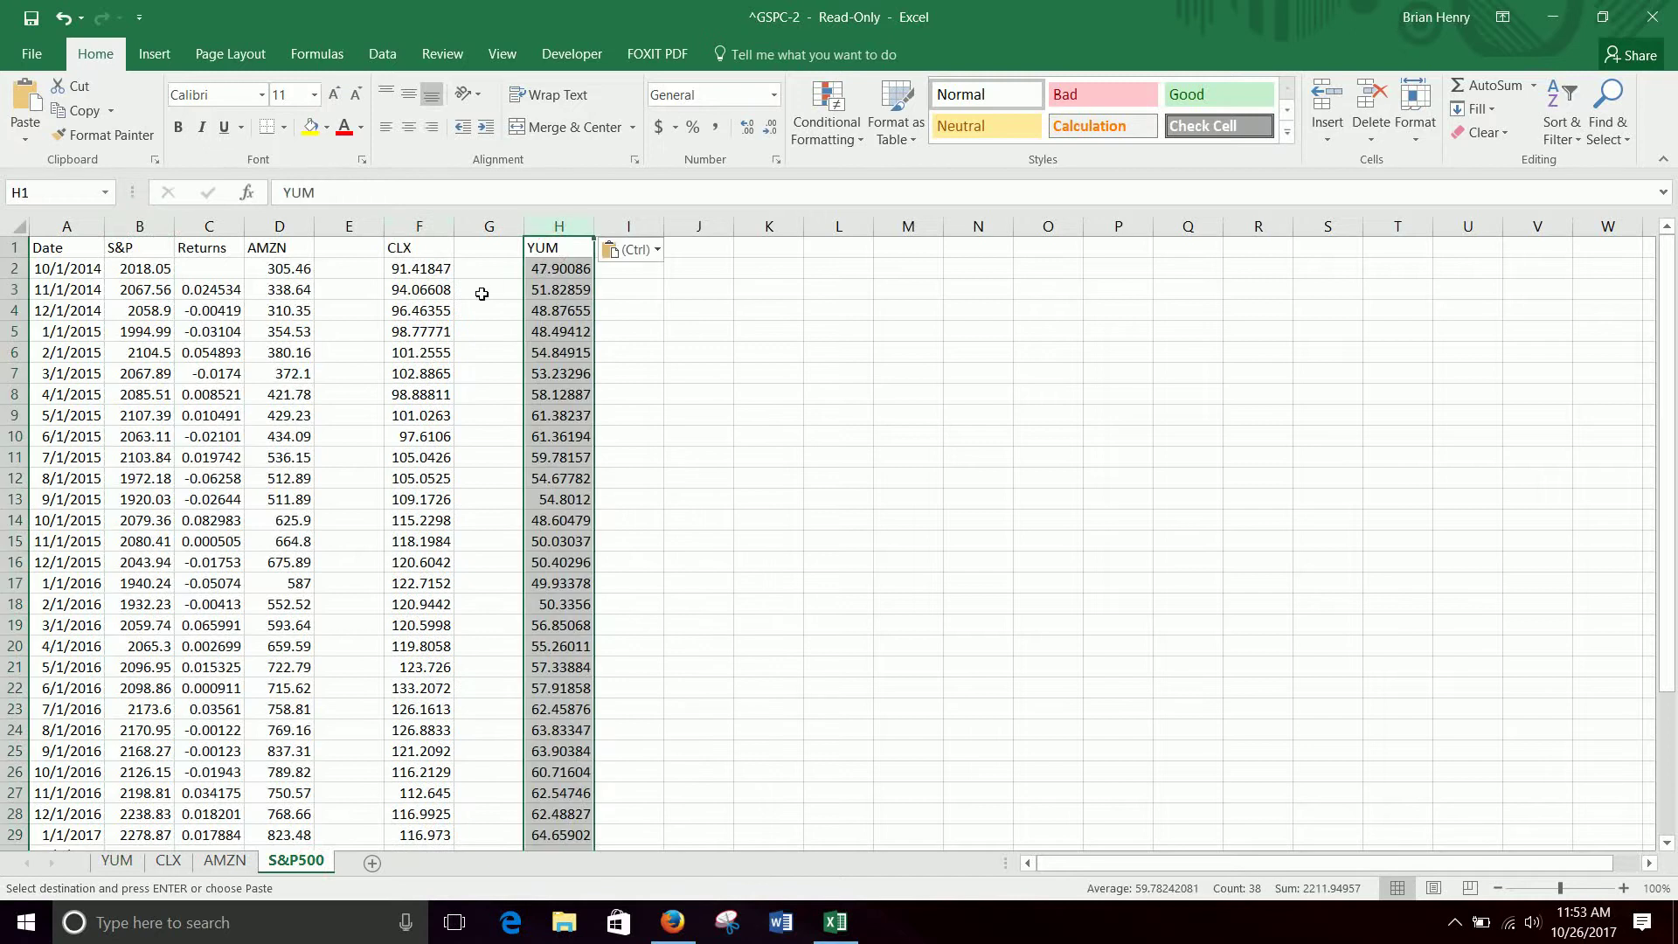
Step: Add a Returns header beside each stock's price column, in E1, G1 and I1
left_click(350, 249)
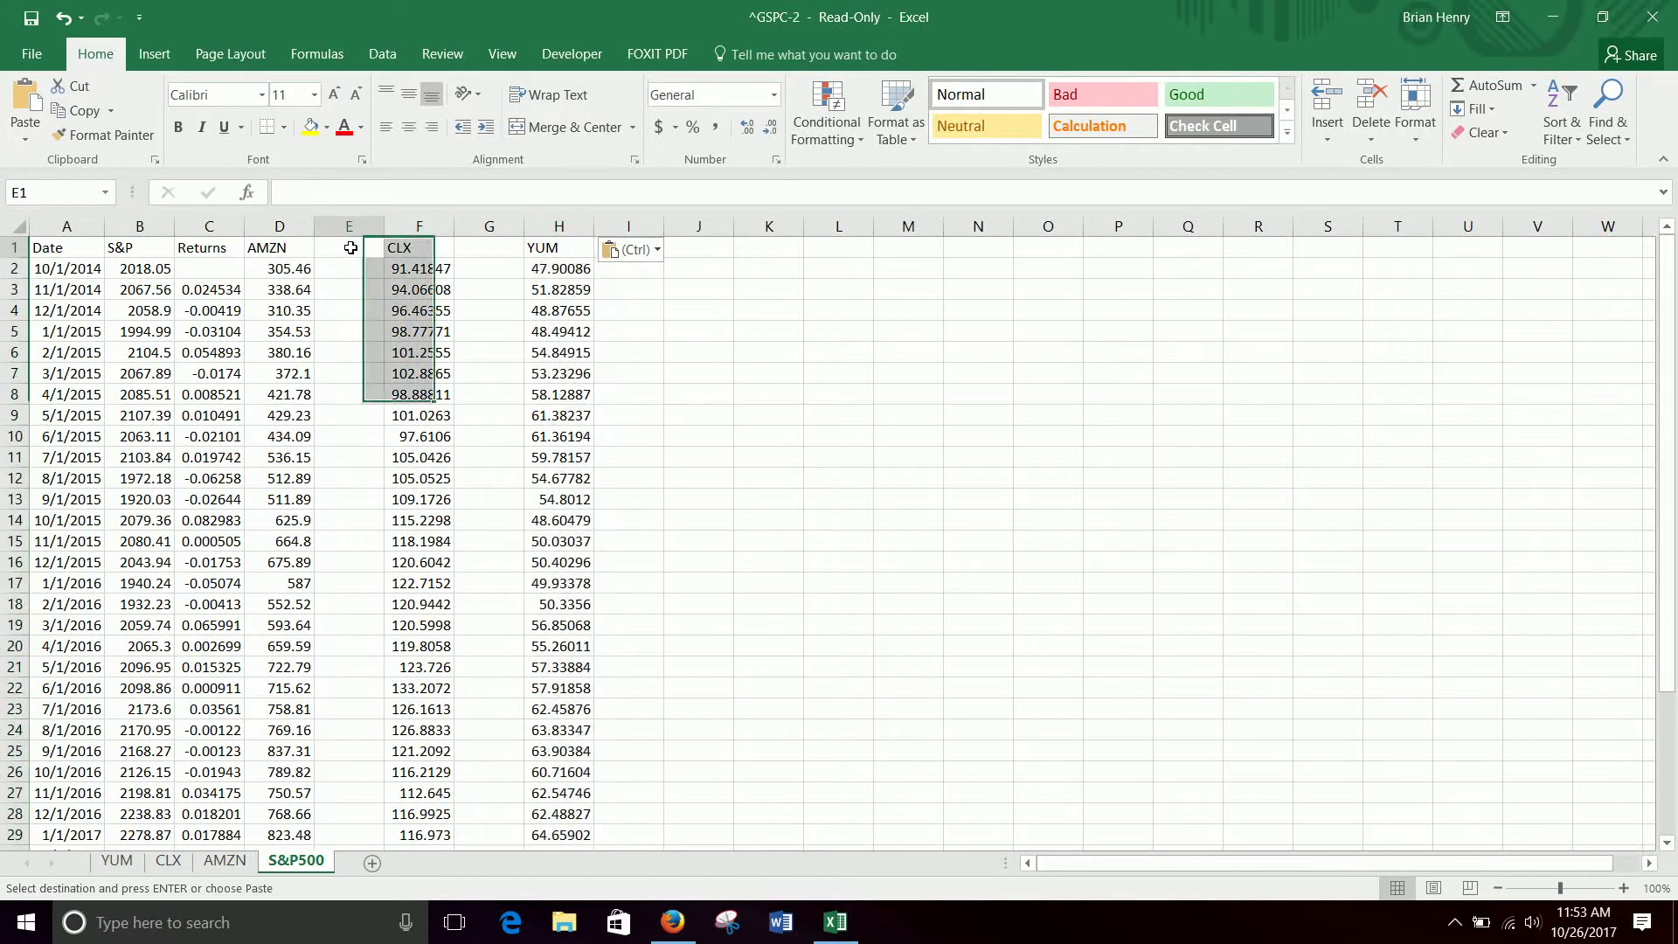
type("Returns")
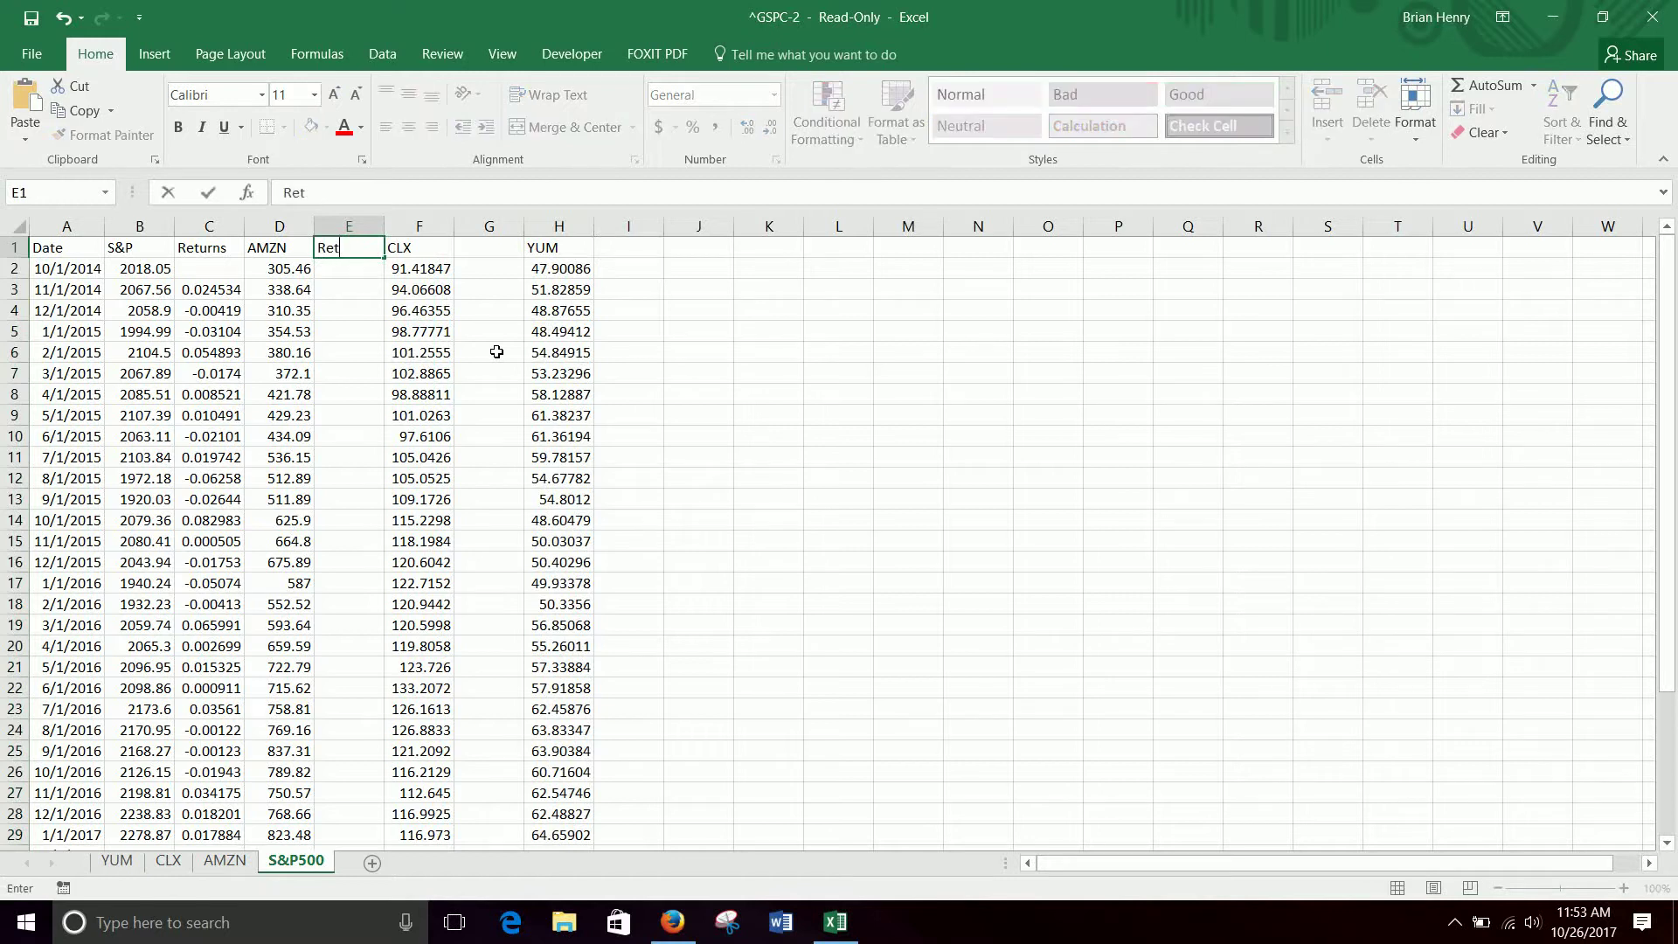
key("Tab")
key("Tab")
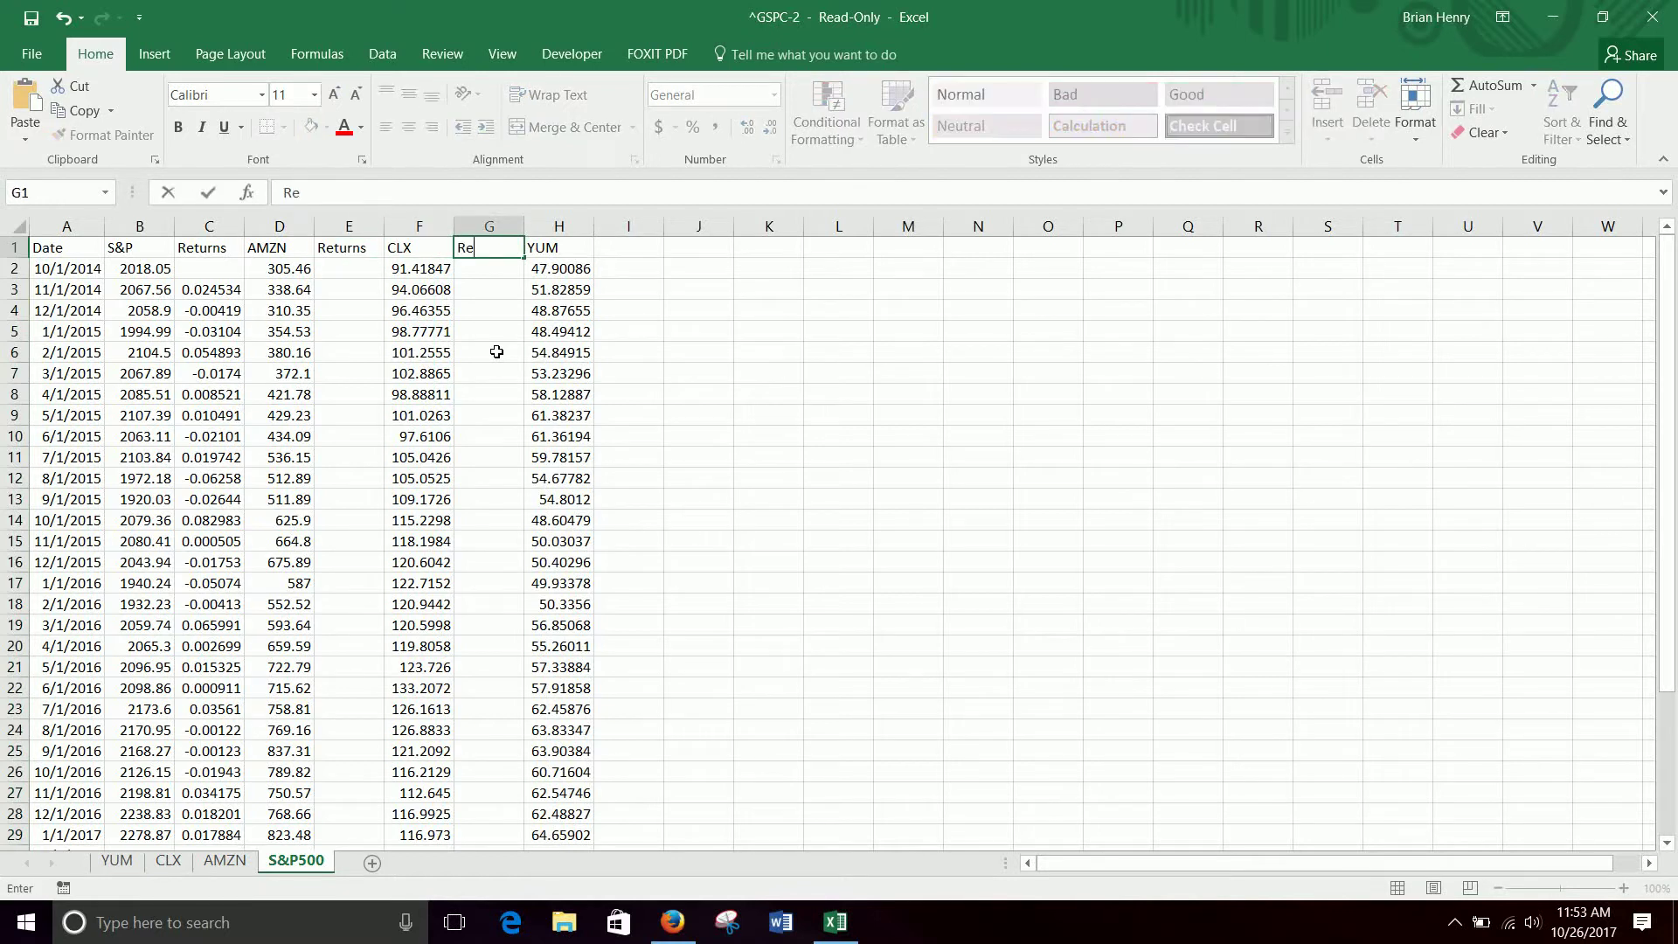
type("Returns")
key("Tab")
key("Tab")
type("R")
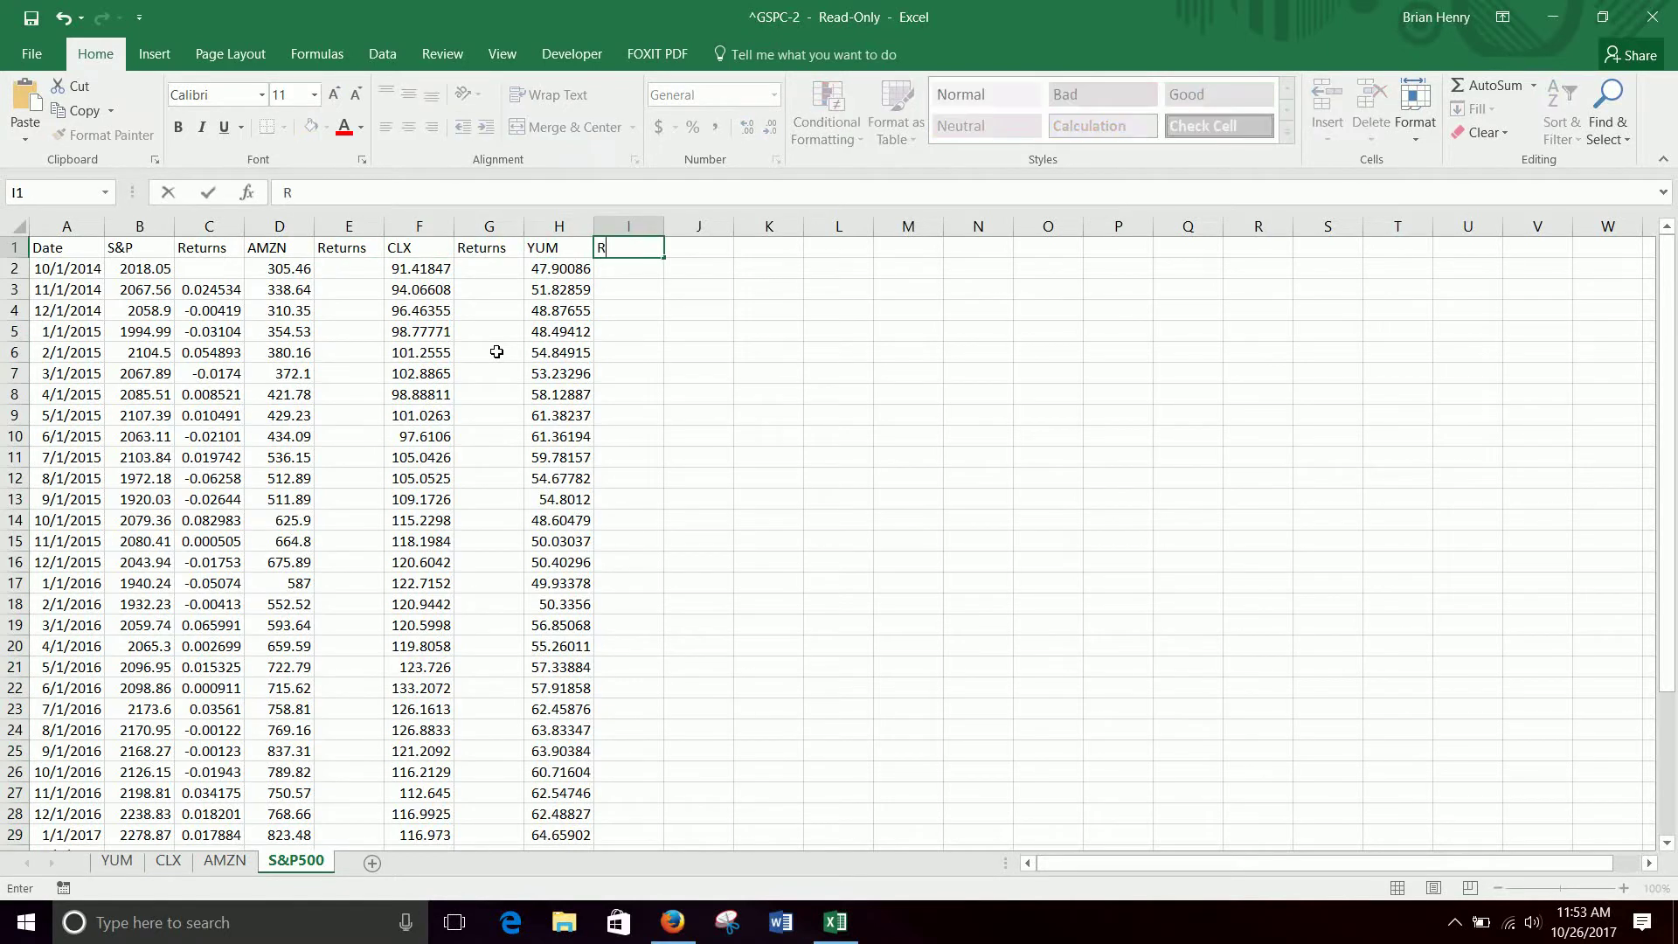
type("eturns")
key("Return")
Step: Copy the S&P return formulas from C3 downward into the AMZN Returns column starting at E3
left_click(216, 289)
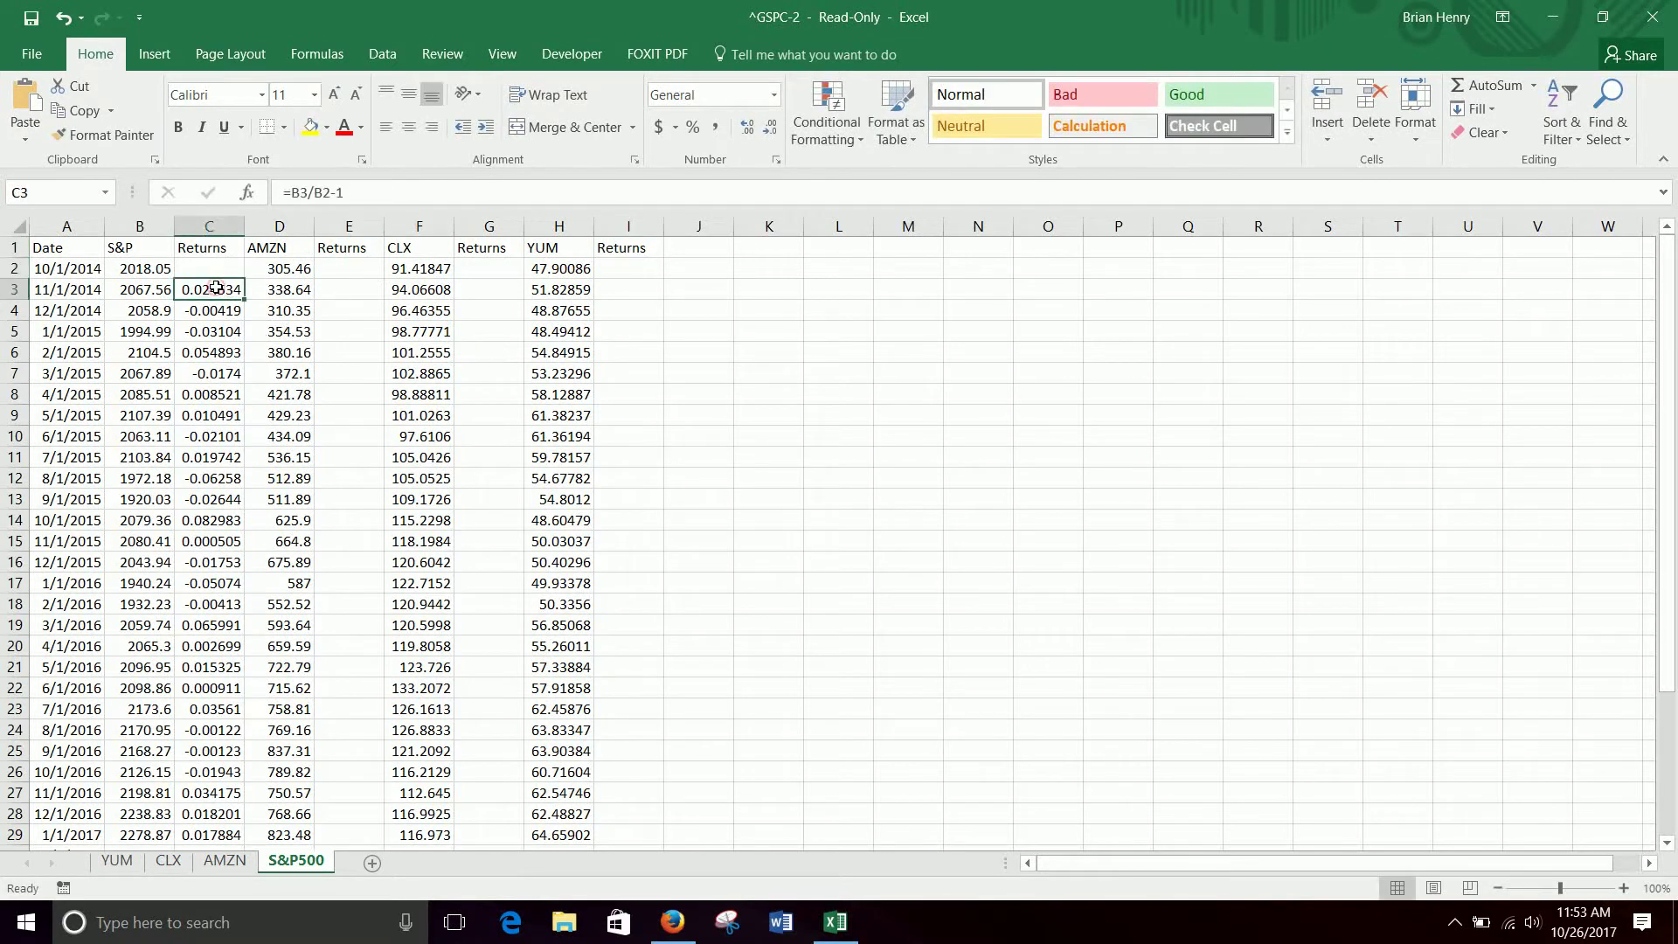
key("ctrl+shift+Down")
key("ctrl+c")
key("ctrl+Up")
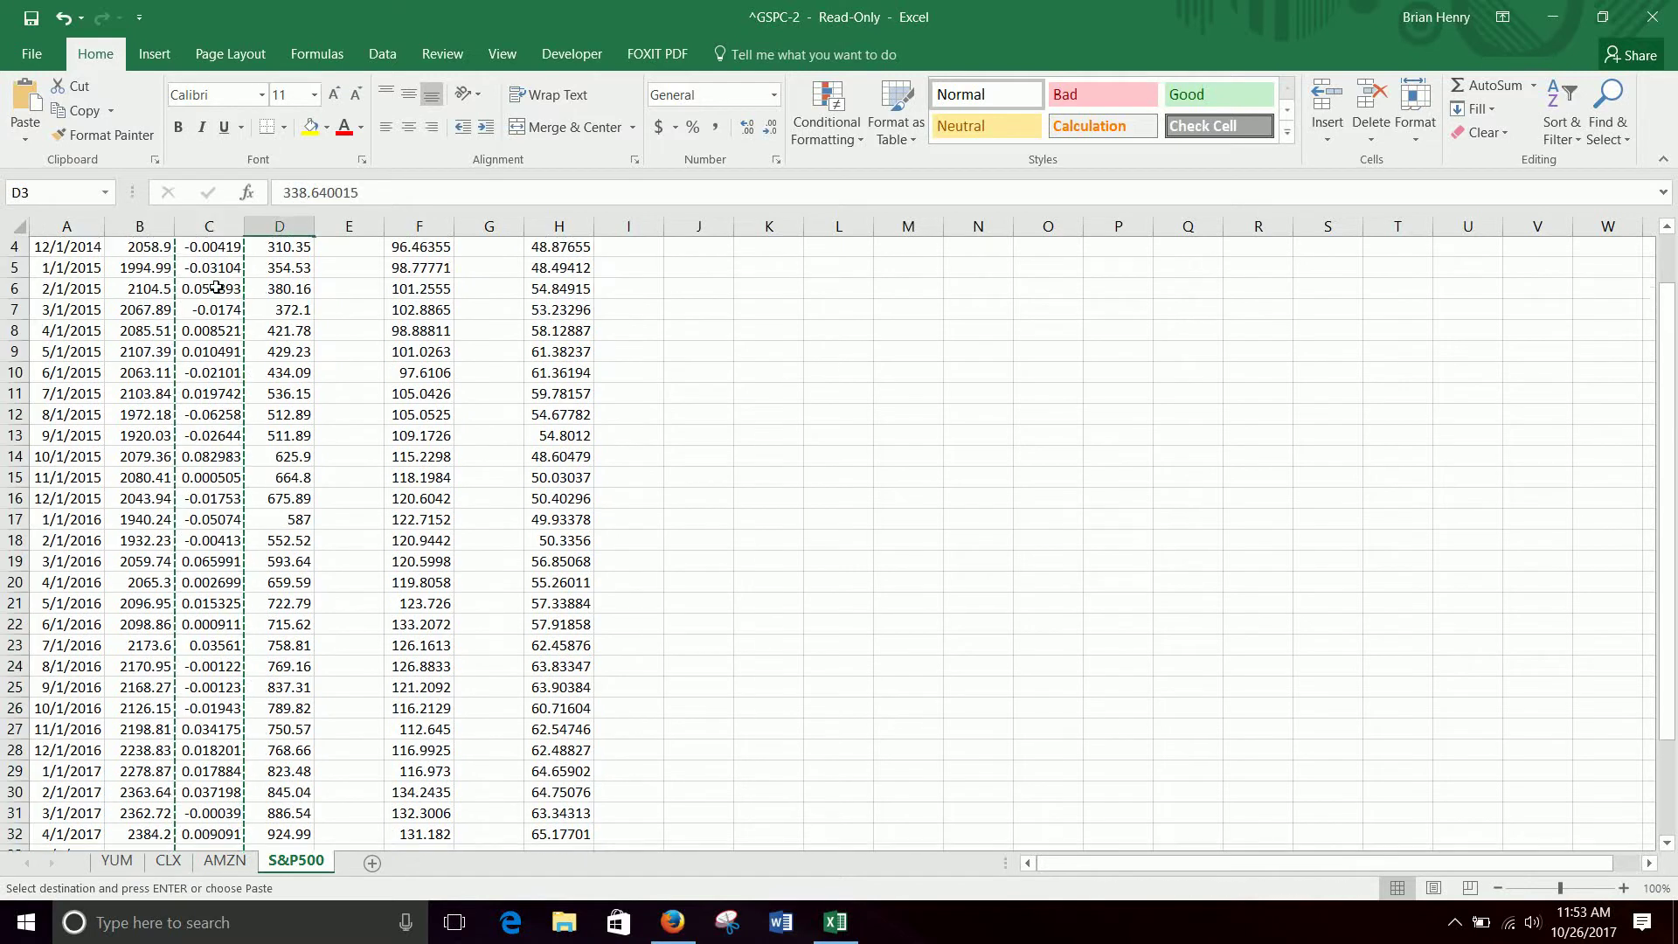
key("Right")
key("Right")
key("ctrl+v")
Step: Paste the copied return formulas into the CLX and YUM Returns columns, starting at G3 and I3
key("Right")
key("Right")
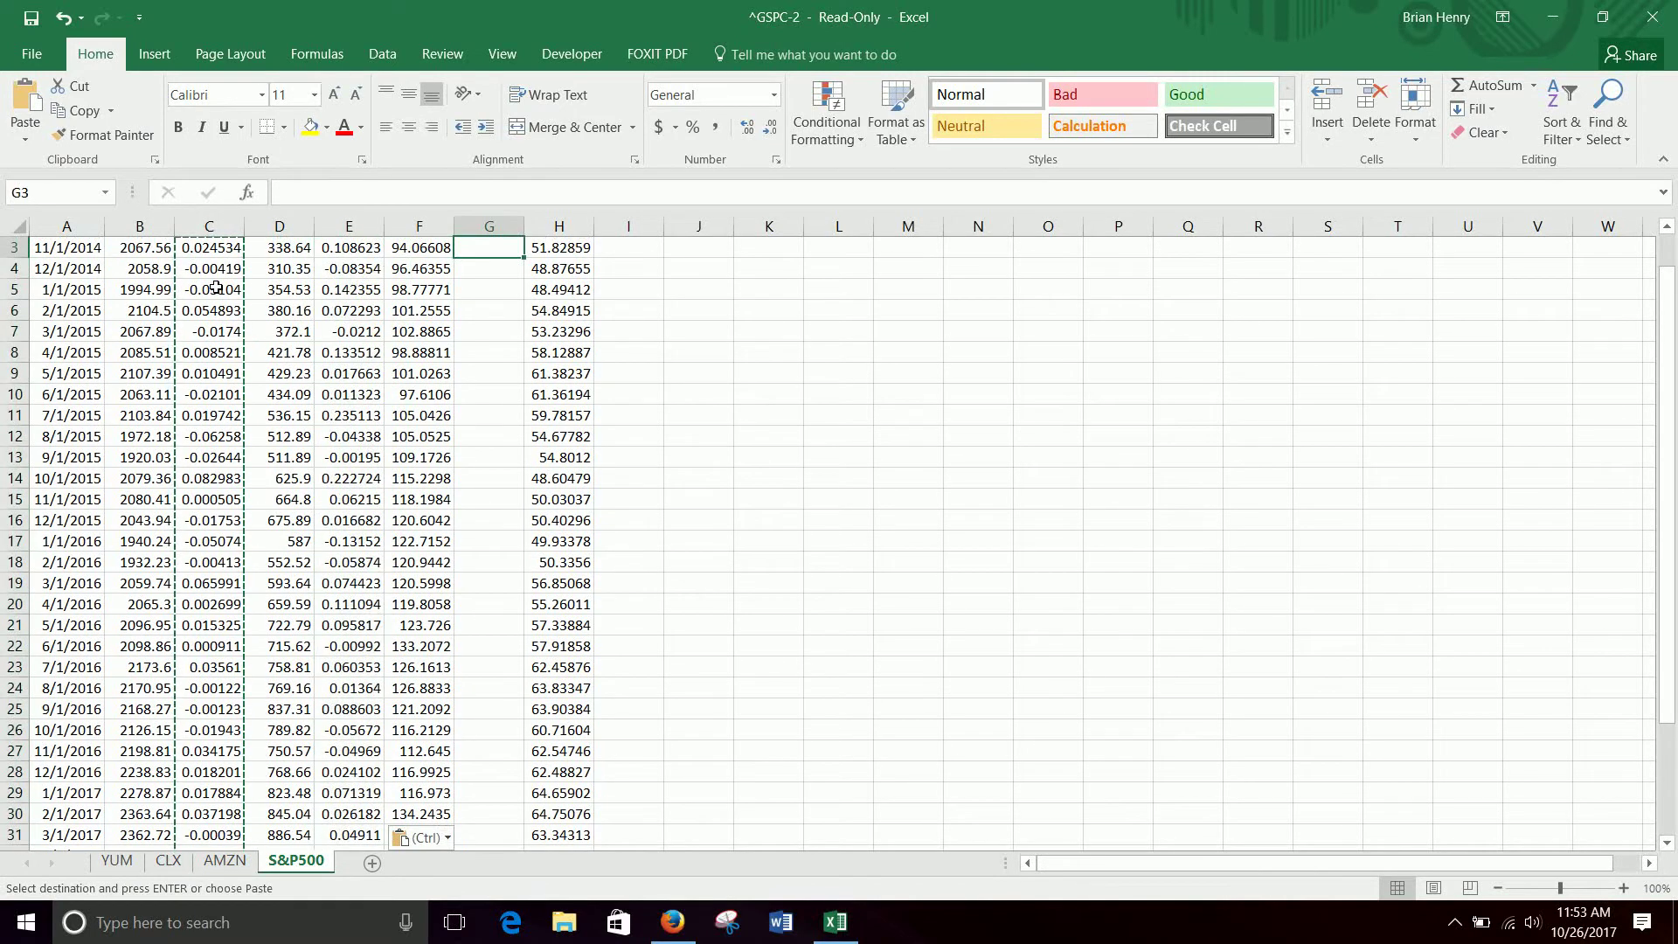
key("ctrl+v")
key("Right")
key("Right")
key("ctrl+v")
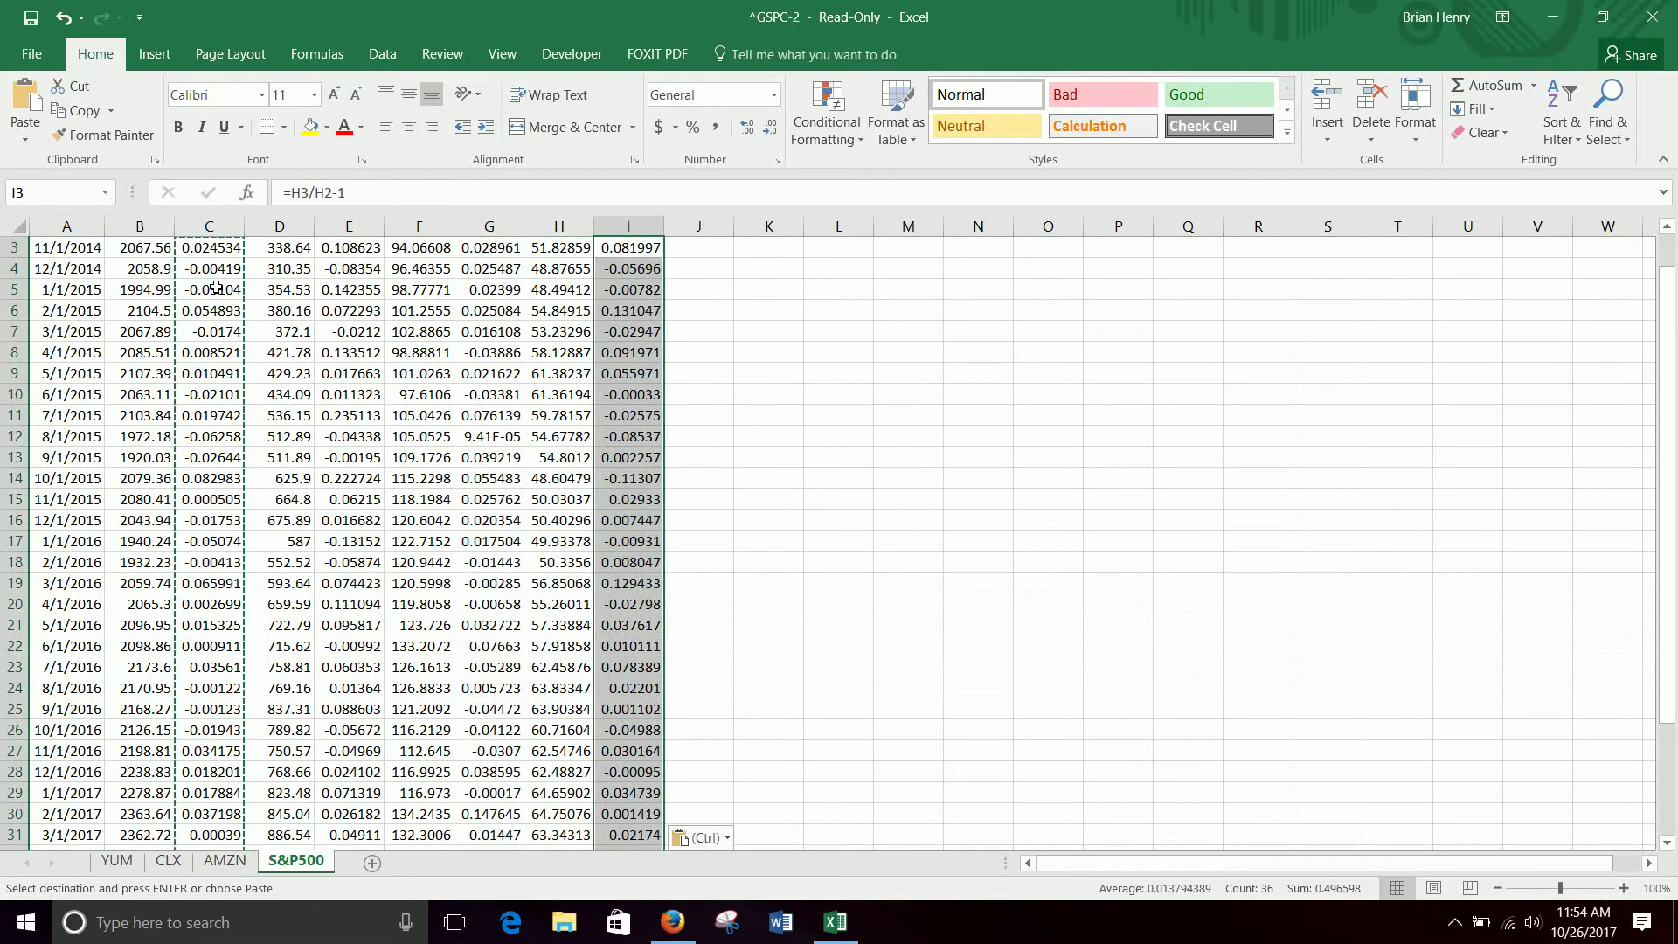
scroll(979, 460, "up", 1)
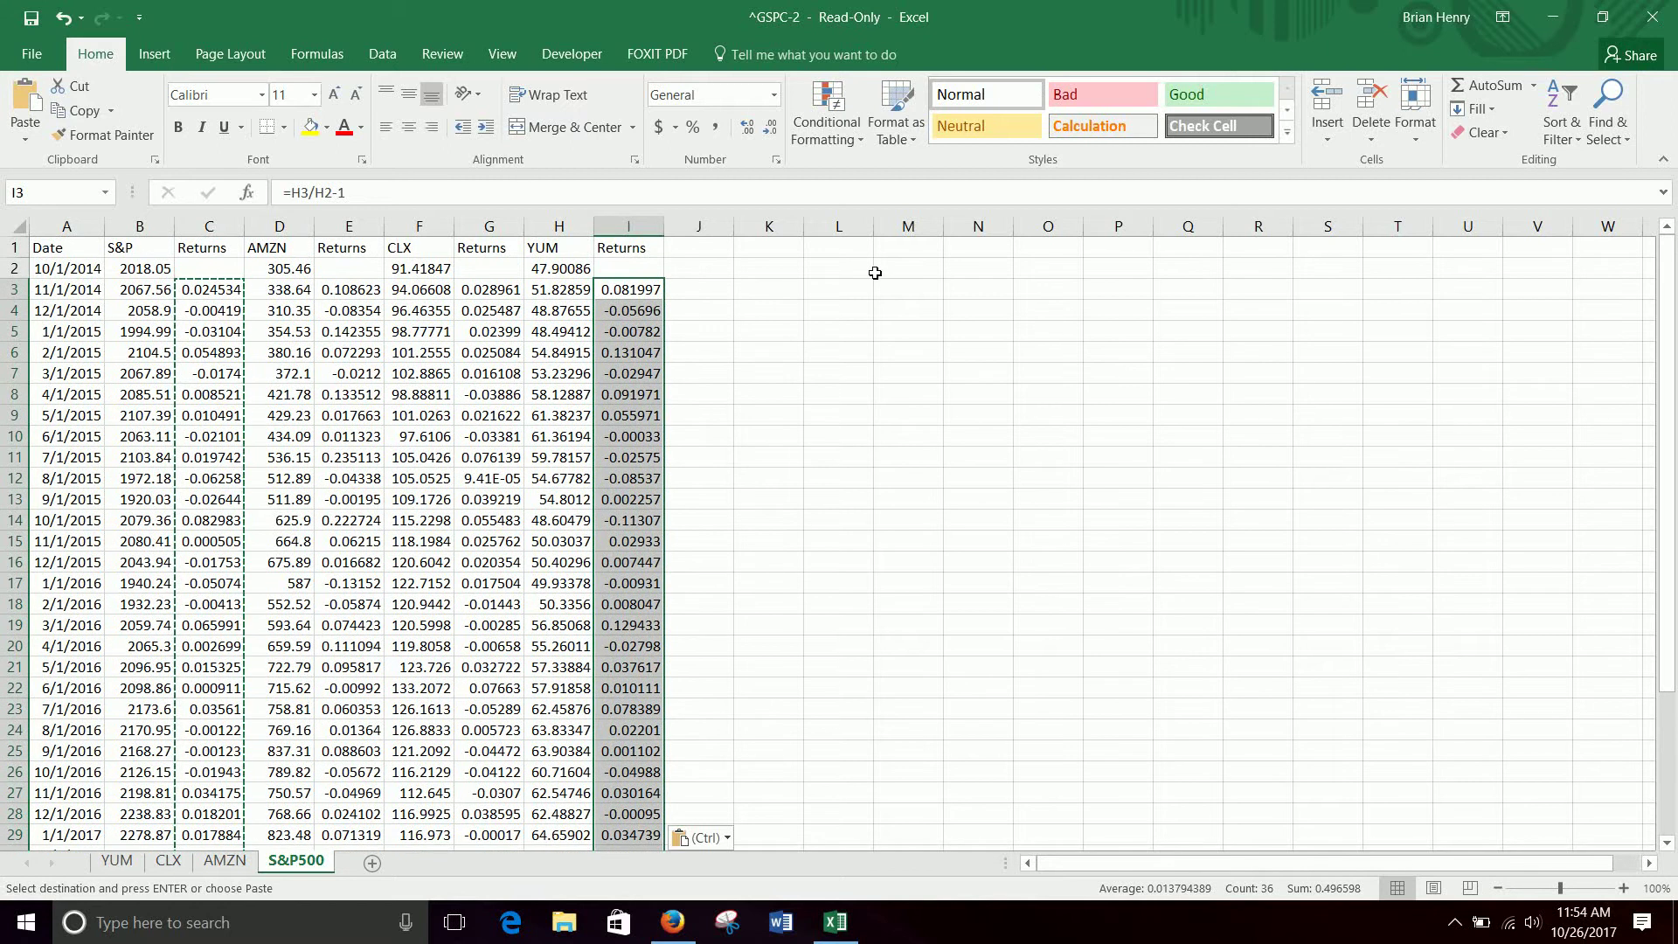
Step: Start a weights table with the header Weights in Q1 and the labels AMZN, CLX and YUM in Q2:Q4
left_click(837, 249)
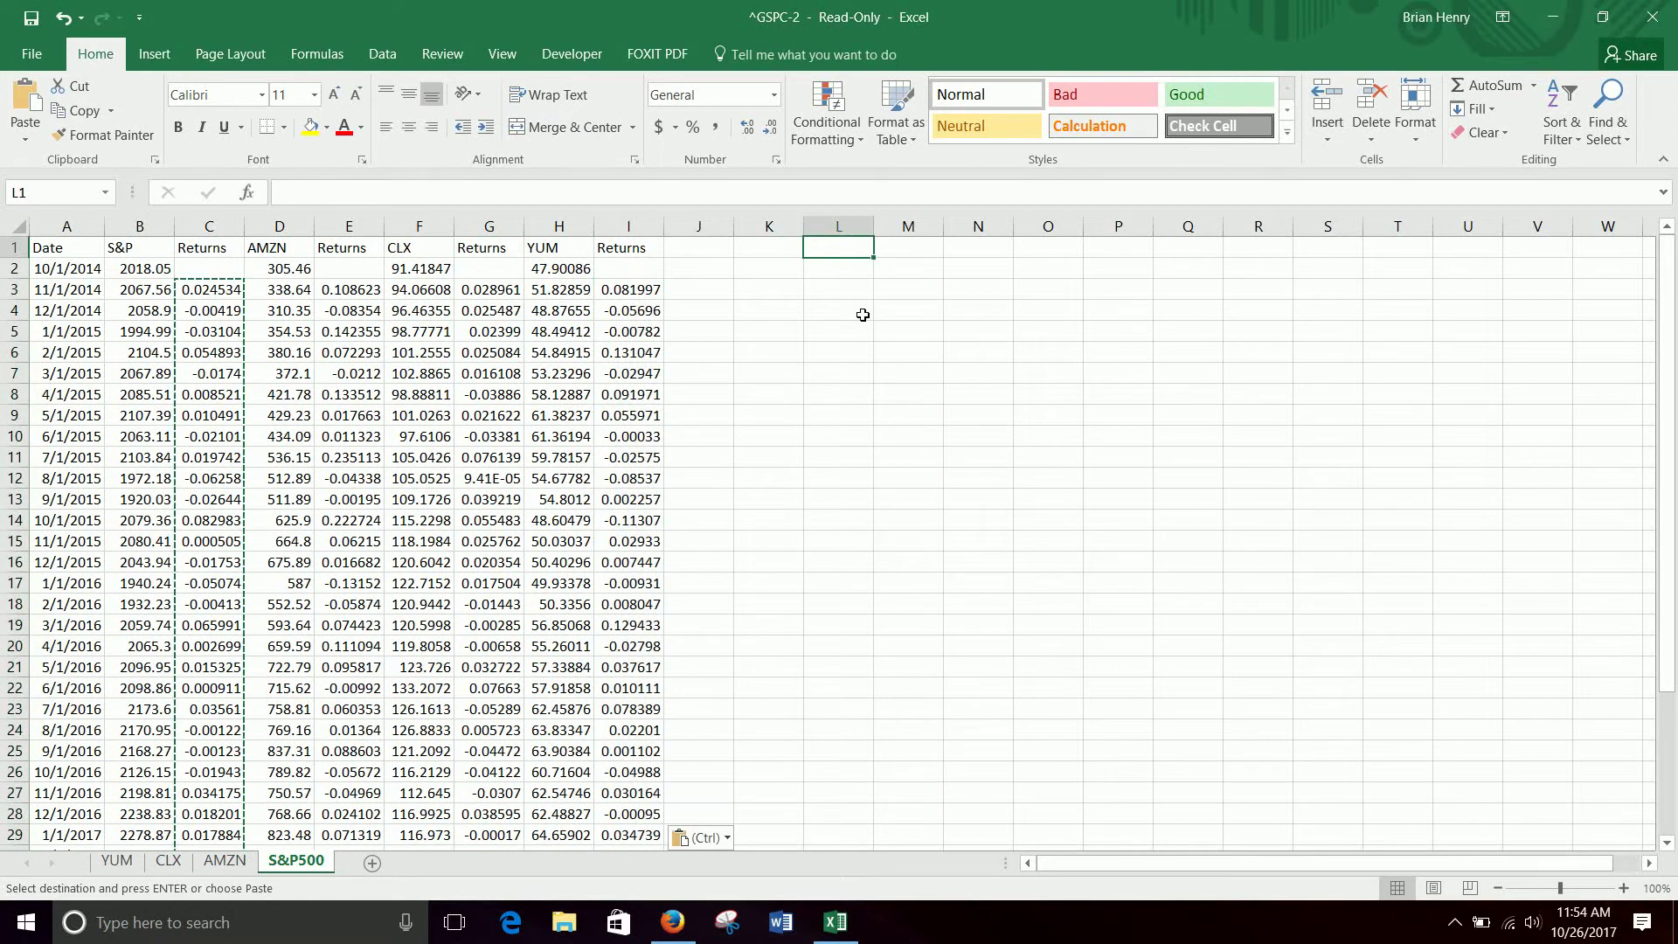
left_click(1179, 251)
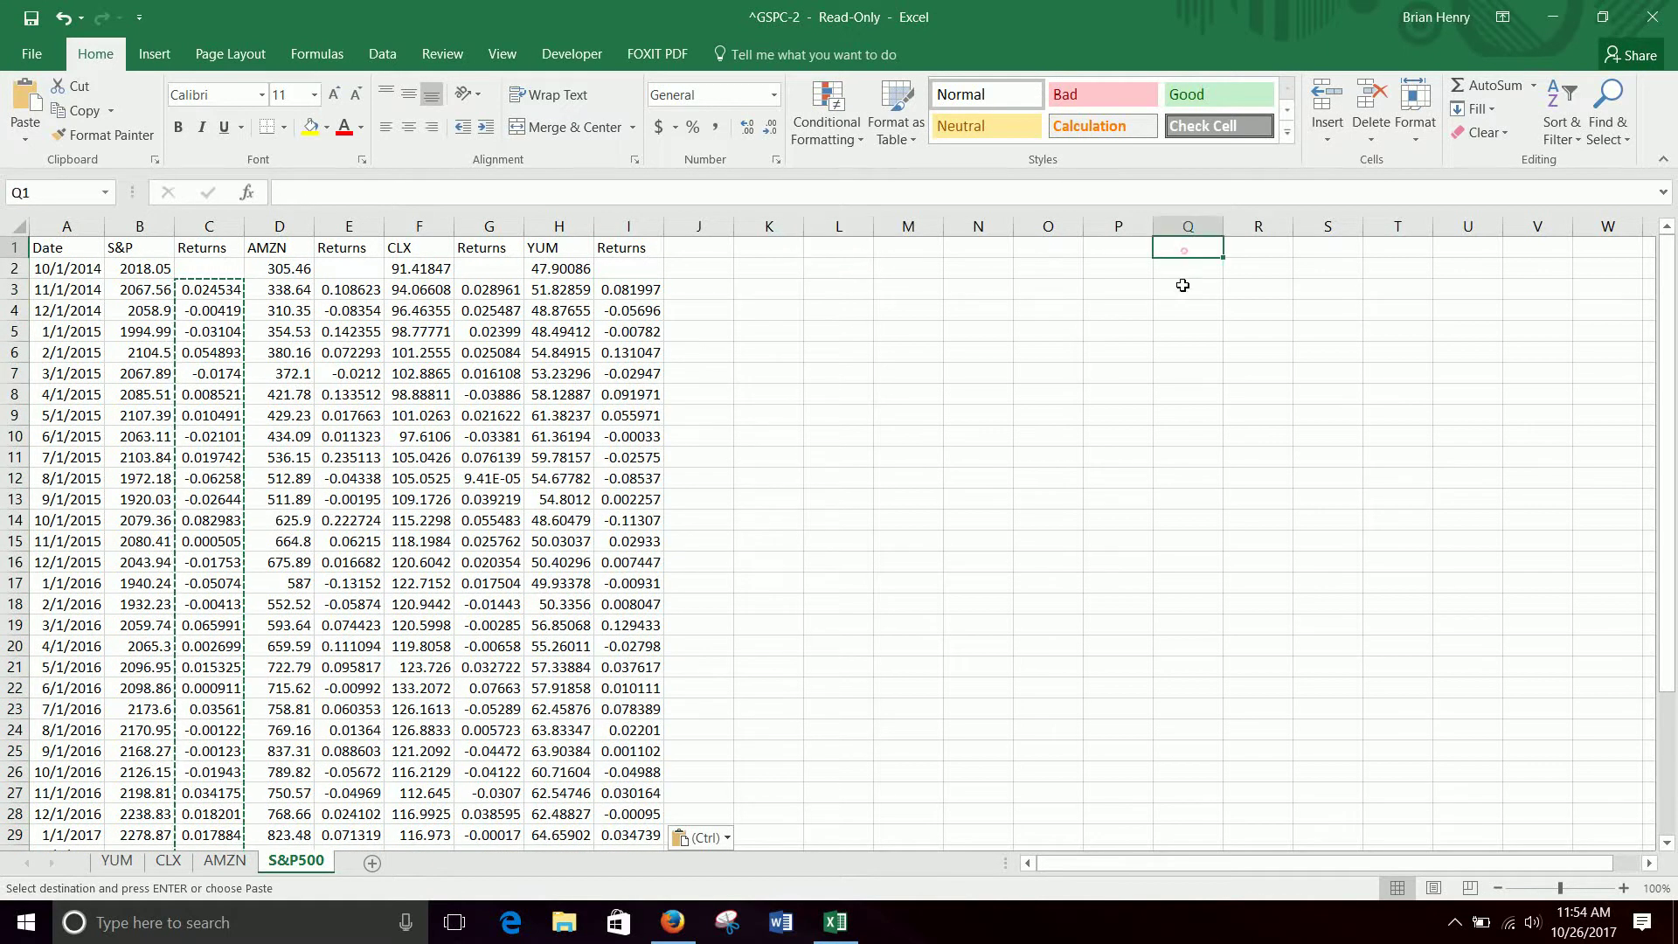
type("Weights")
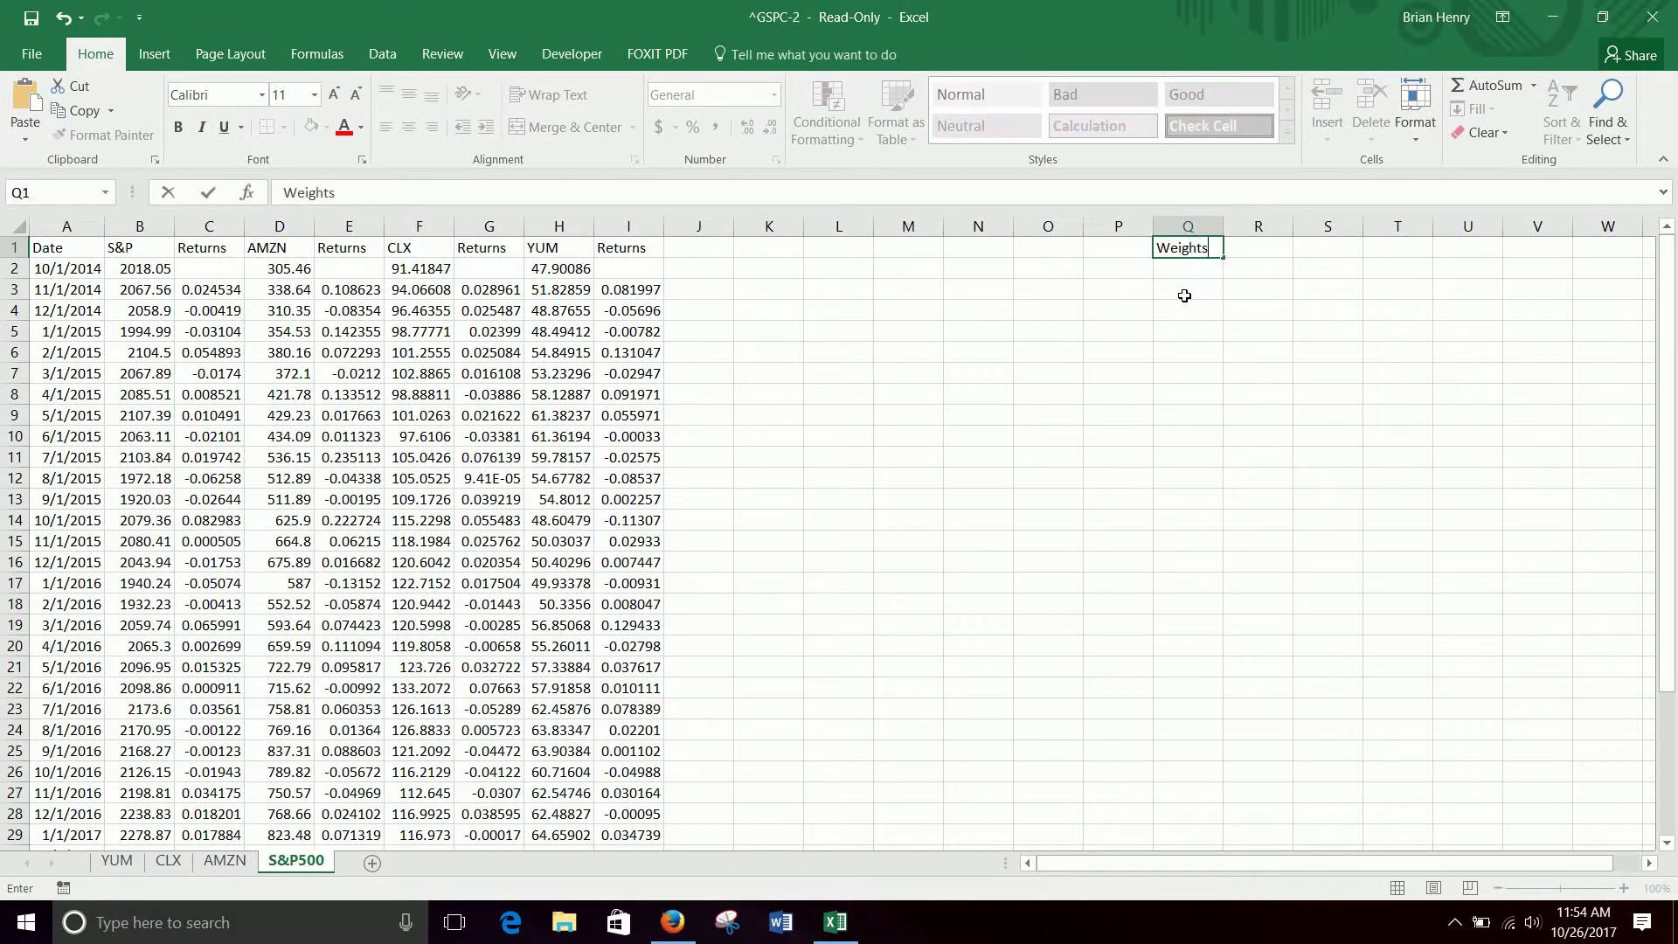
key("Return")
type("AMZ")
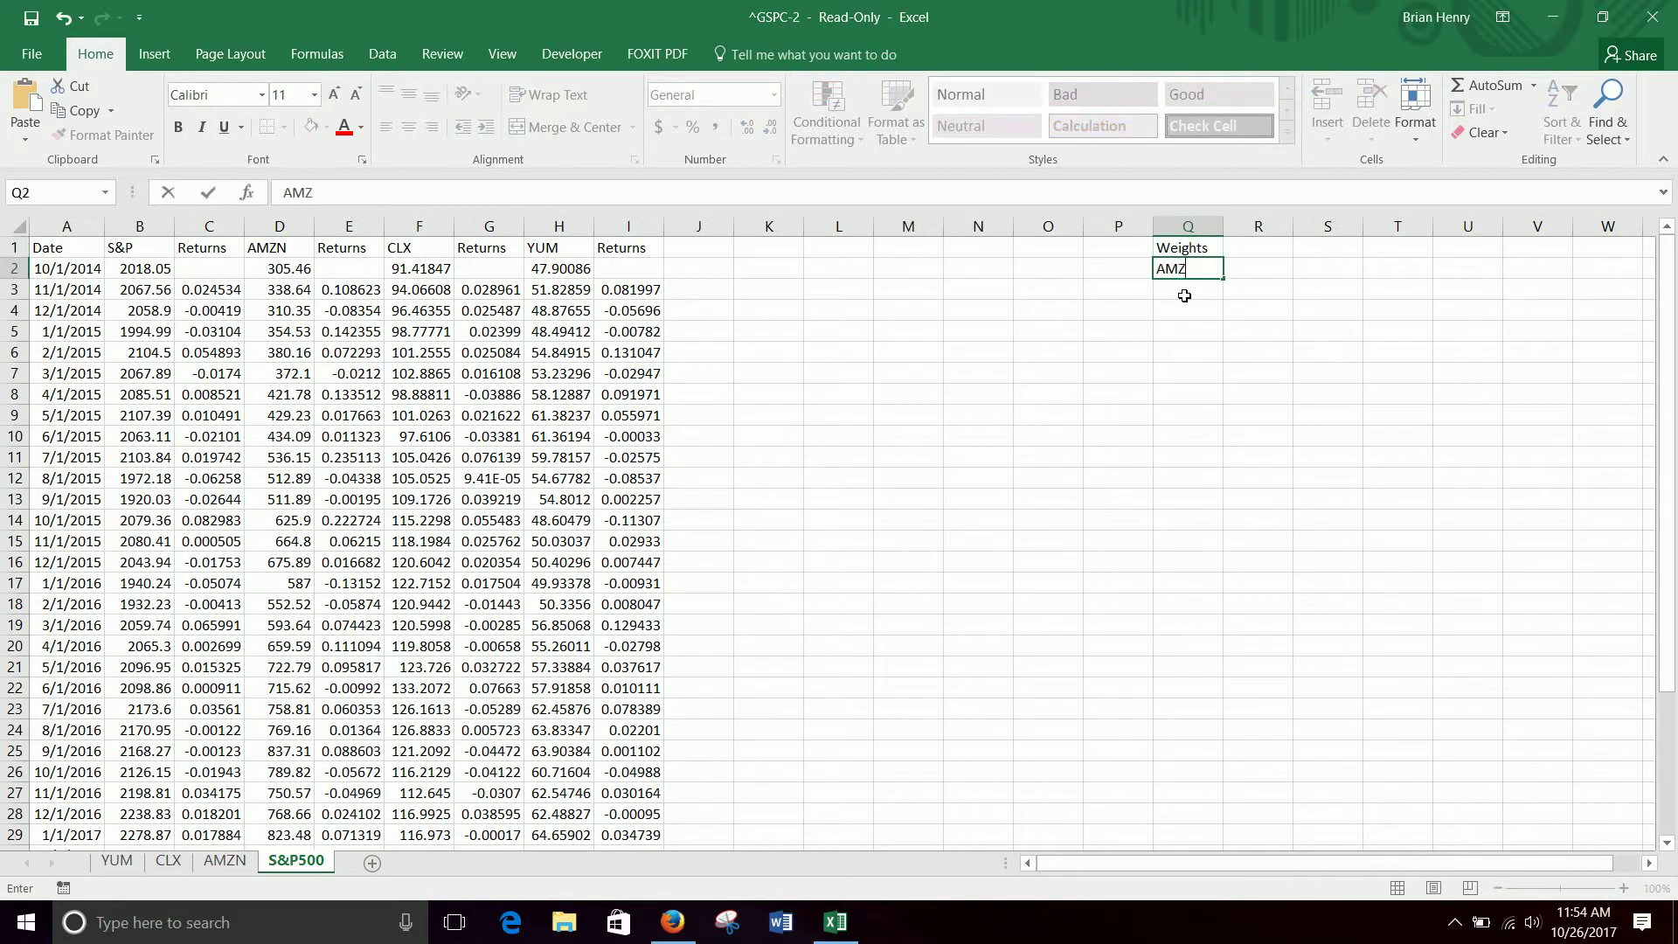
type("N")
key("Return")
type("C")
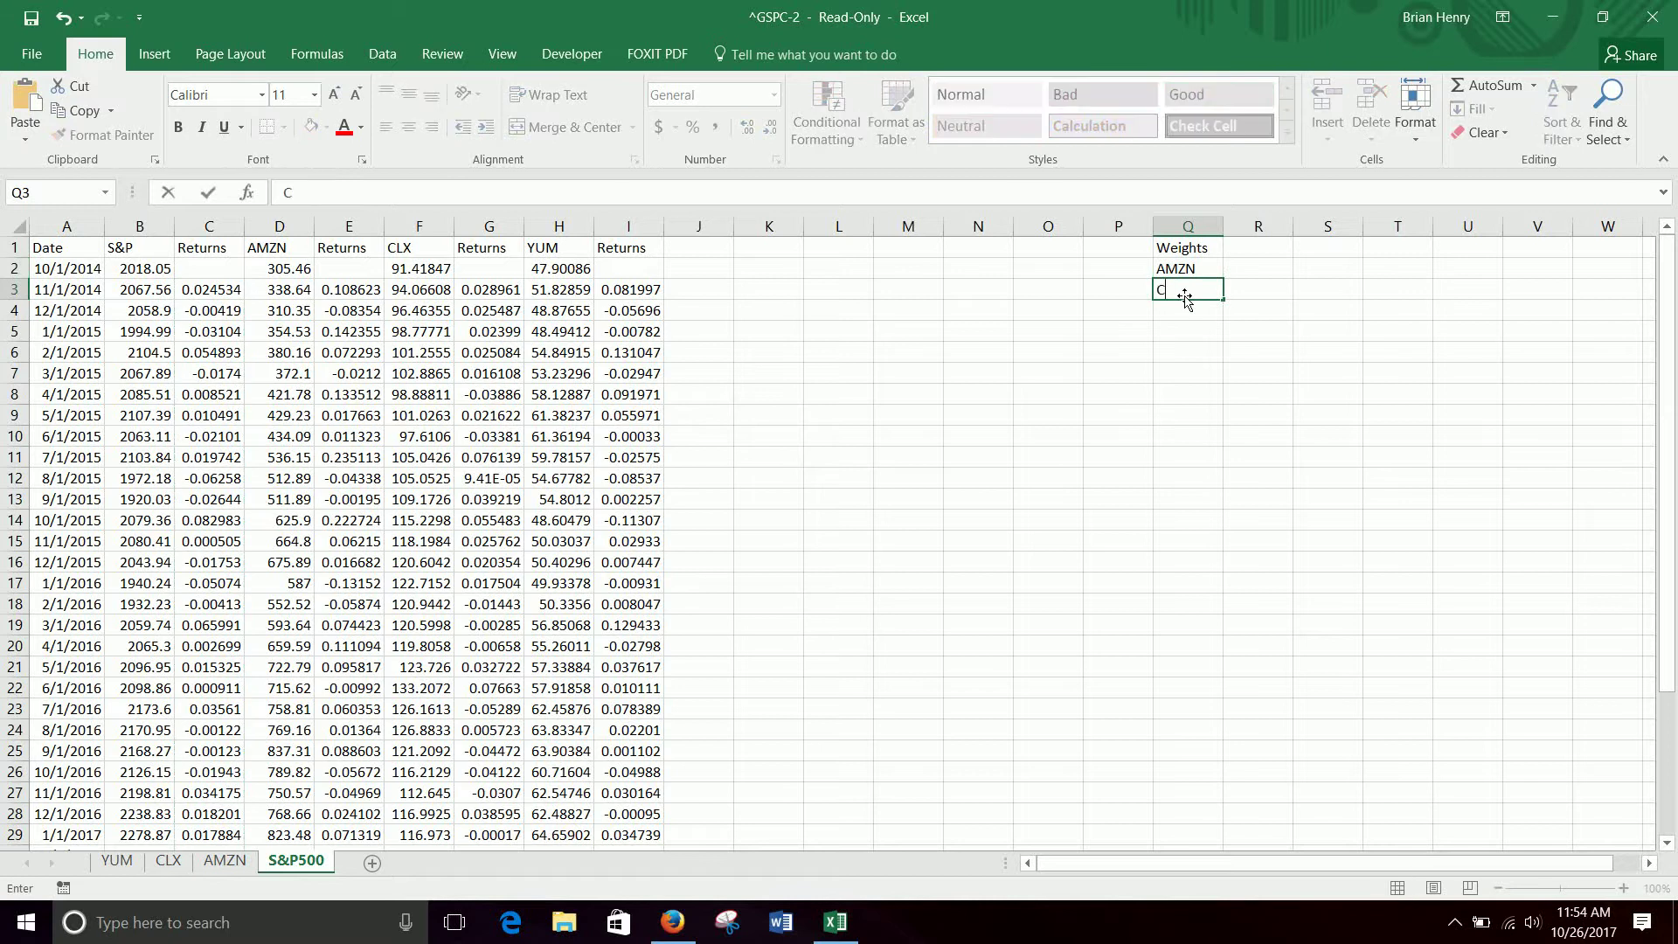
type("LX")
key("Return")
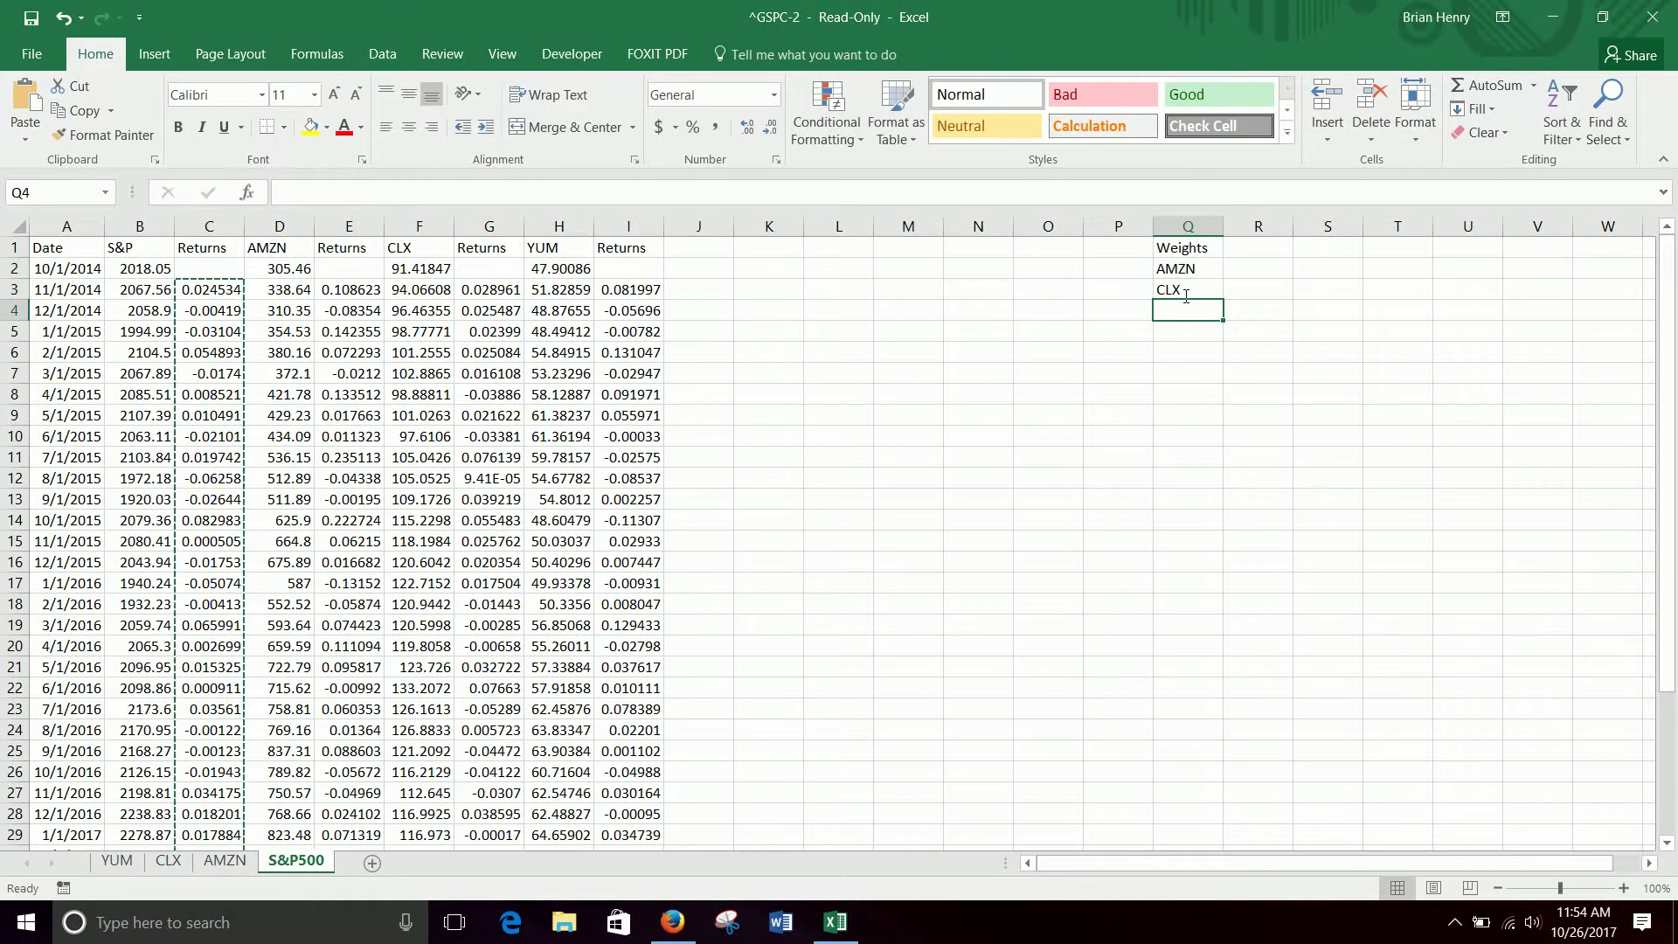
type("YUm")
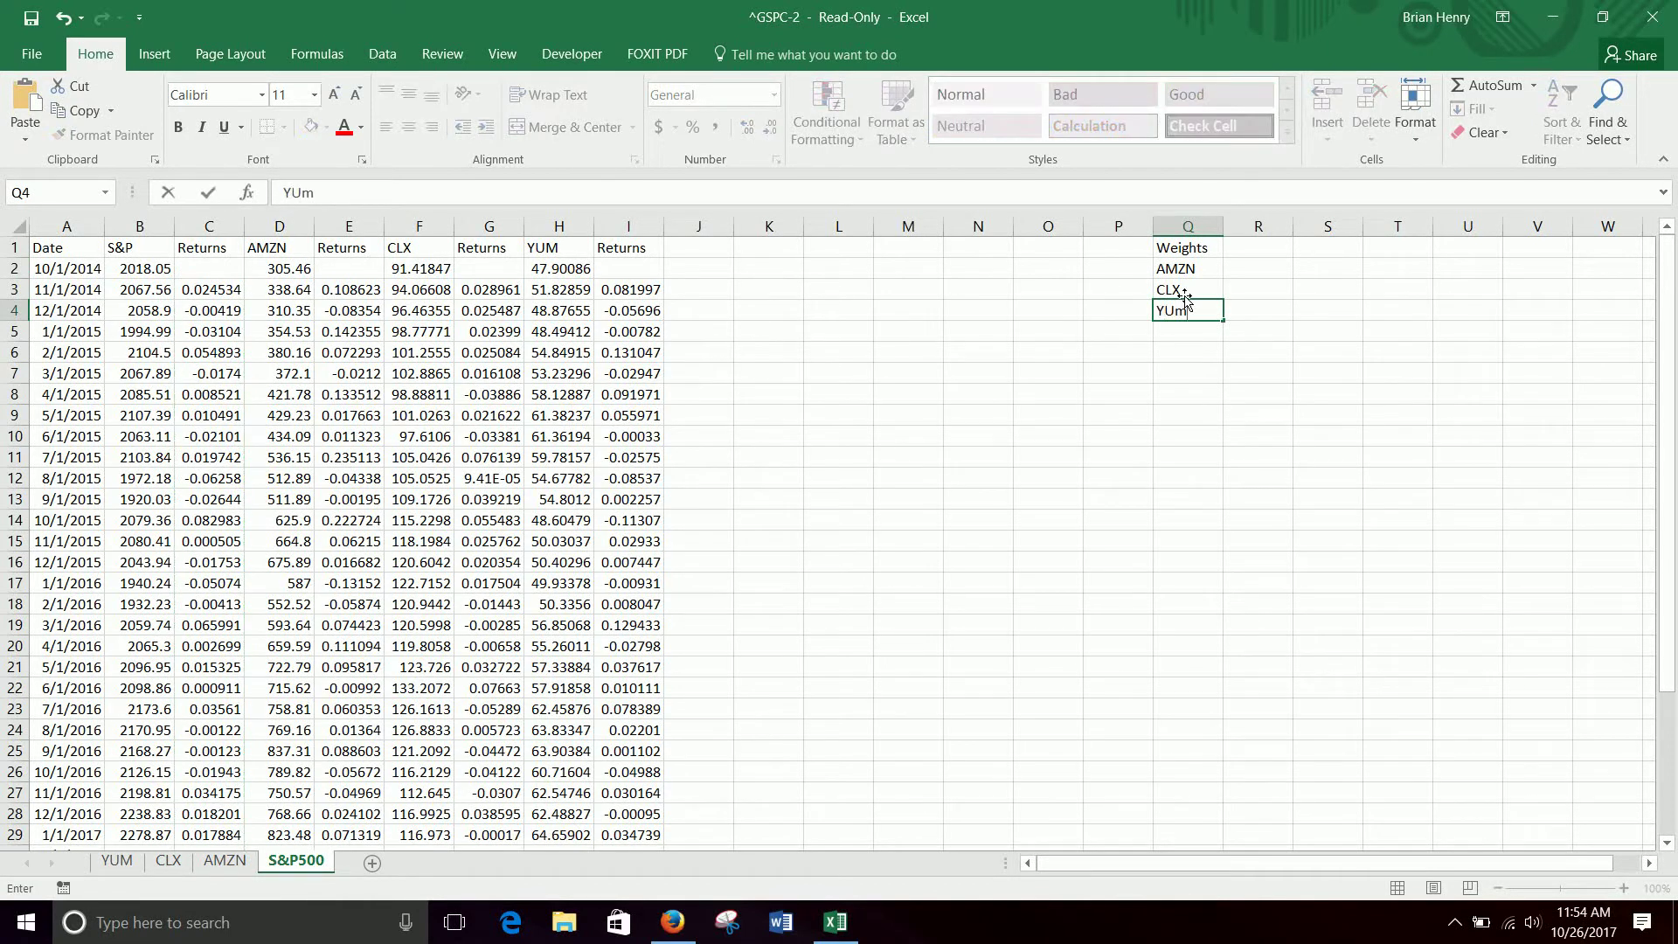
type("M")
key("Tab")
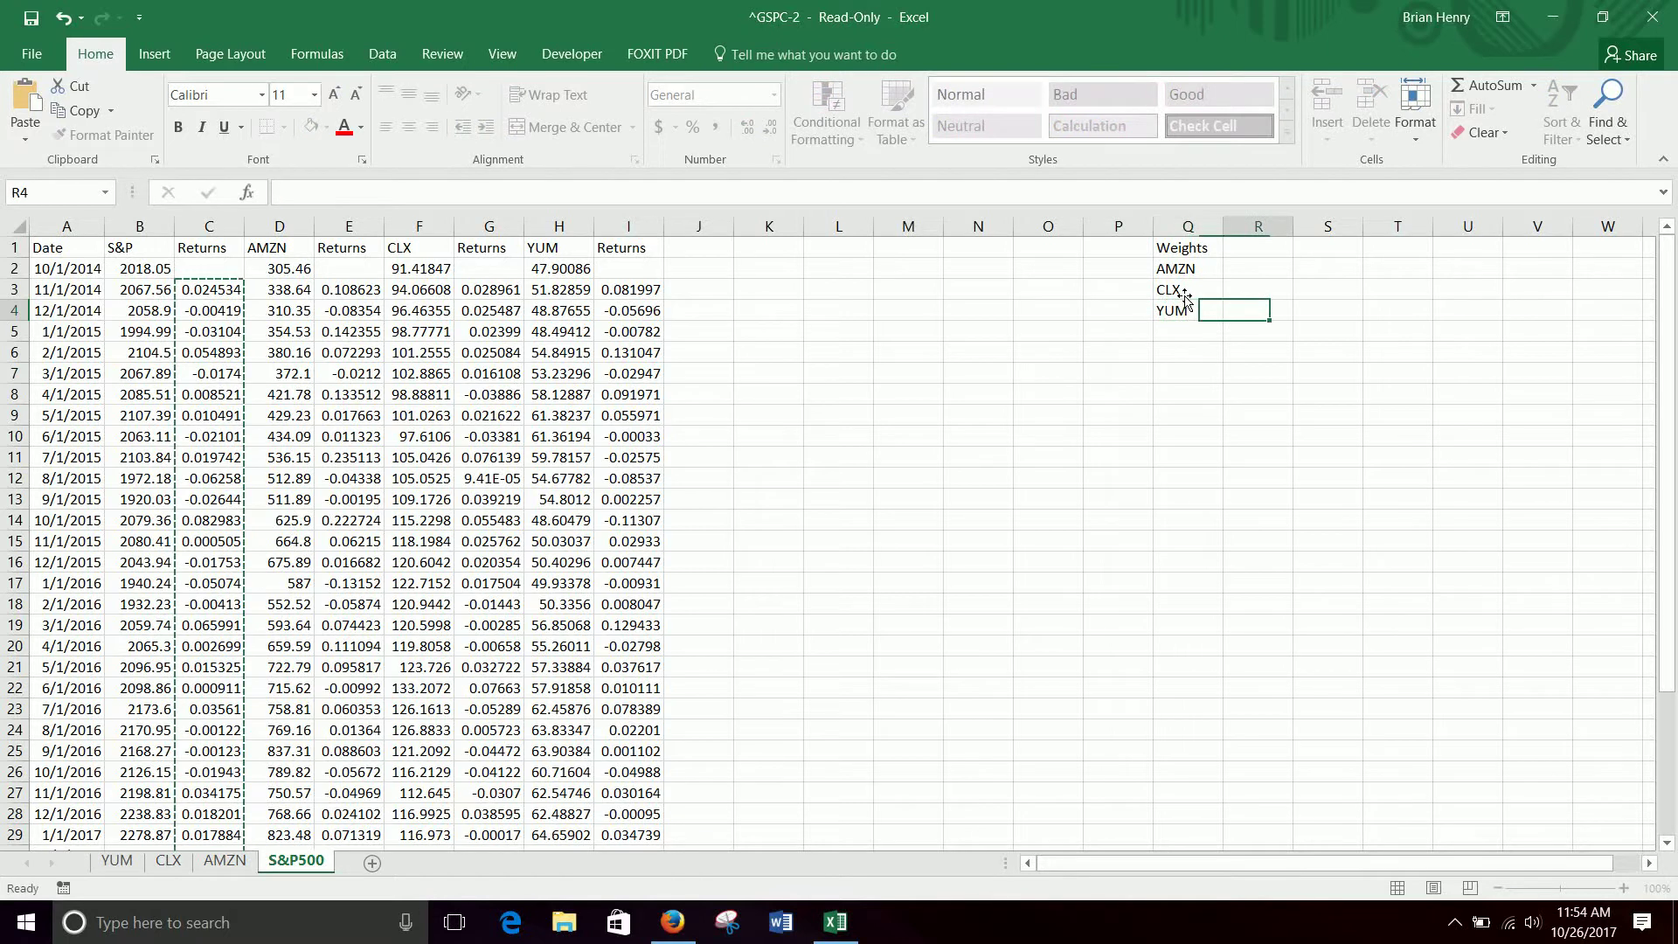
Step: Enter weights of .3 for AMZN, .4 for CLX and .3 for YUM in R2:R4 and format them as percentages
key("Up")
key("Up")
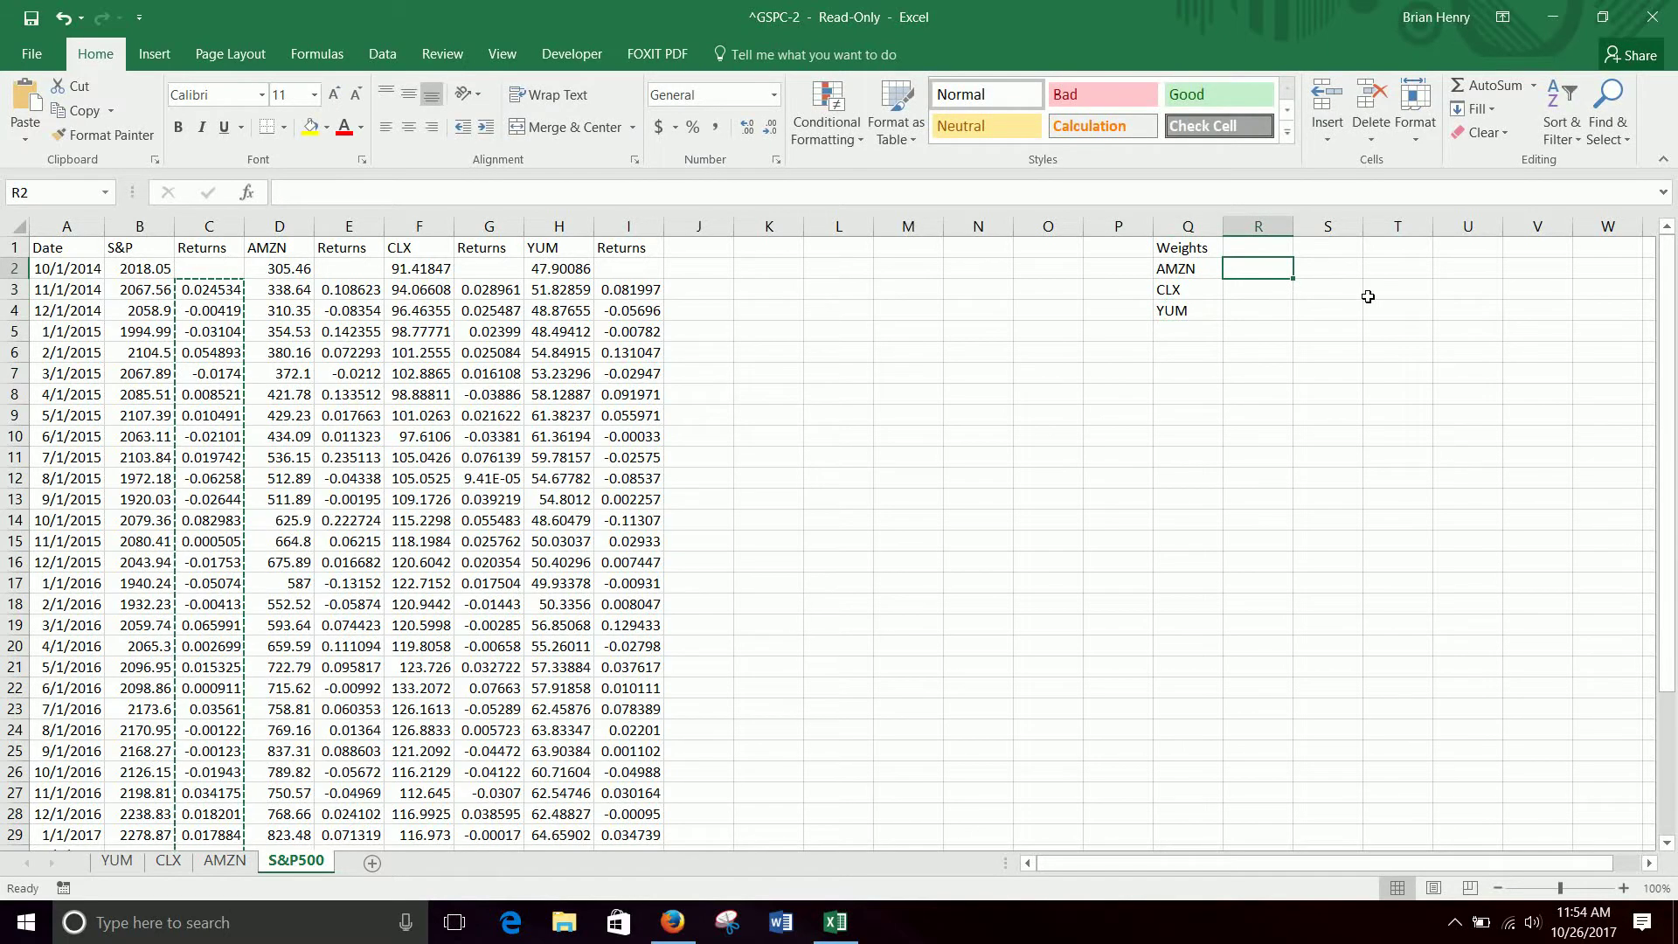
type(".3")
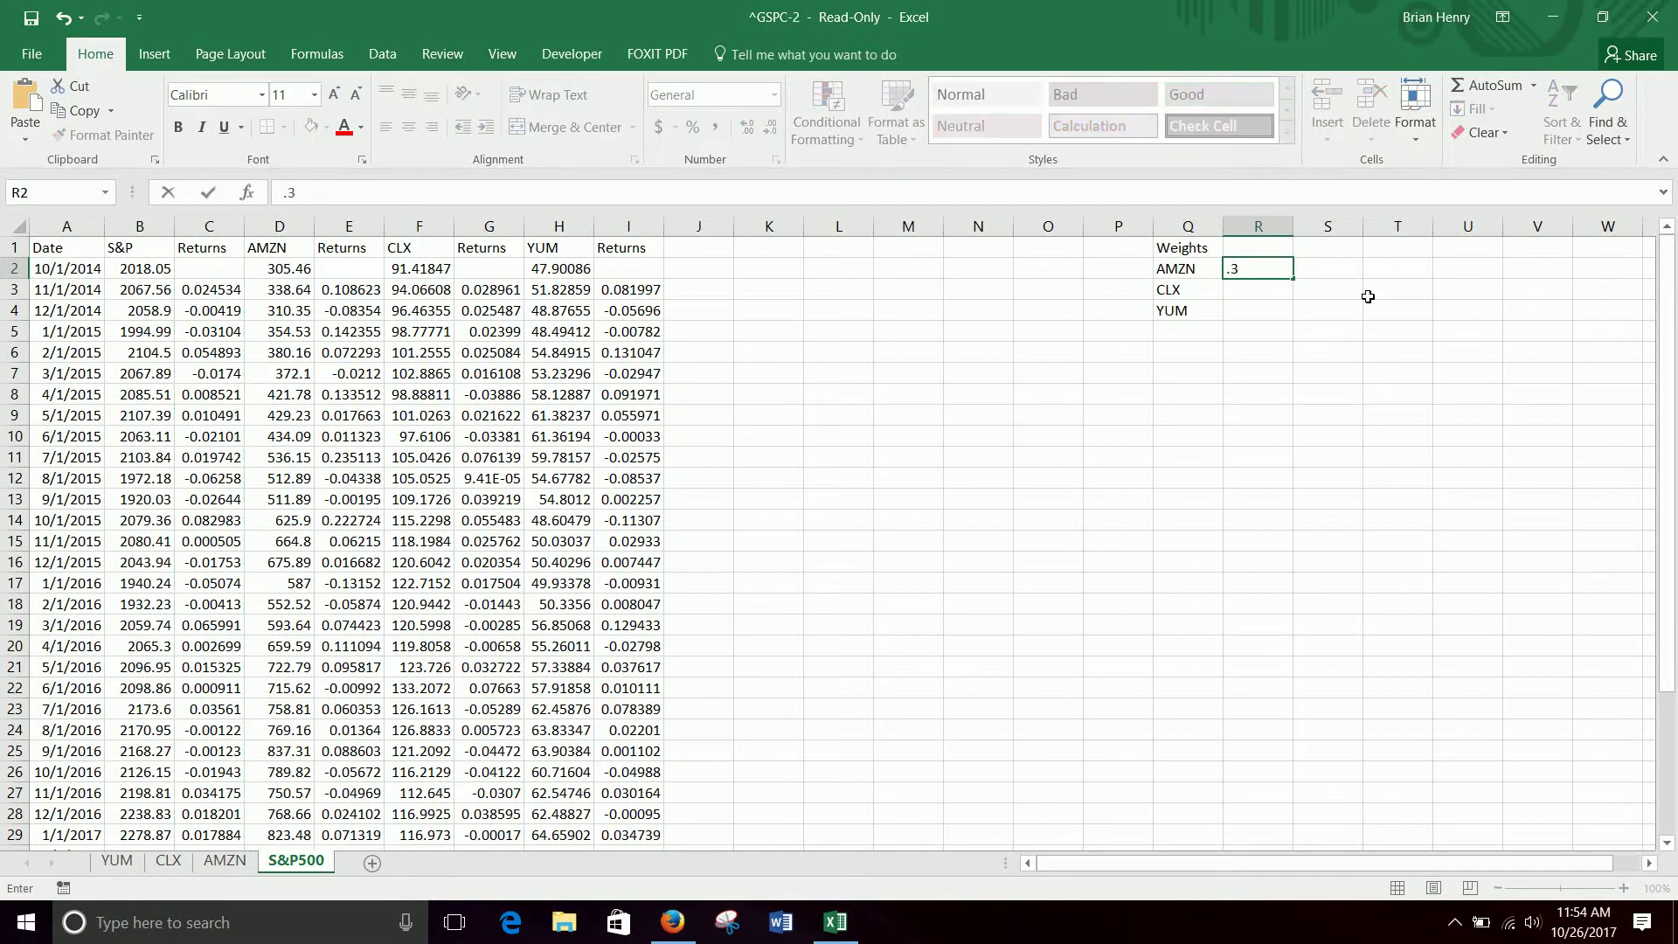
key("Return")
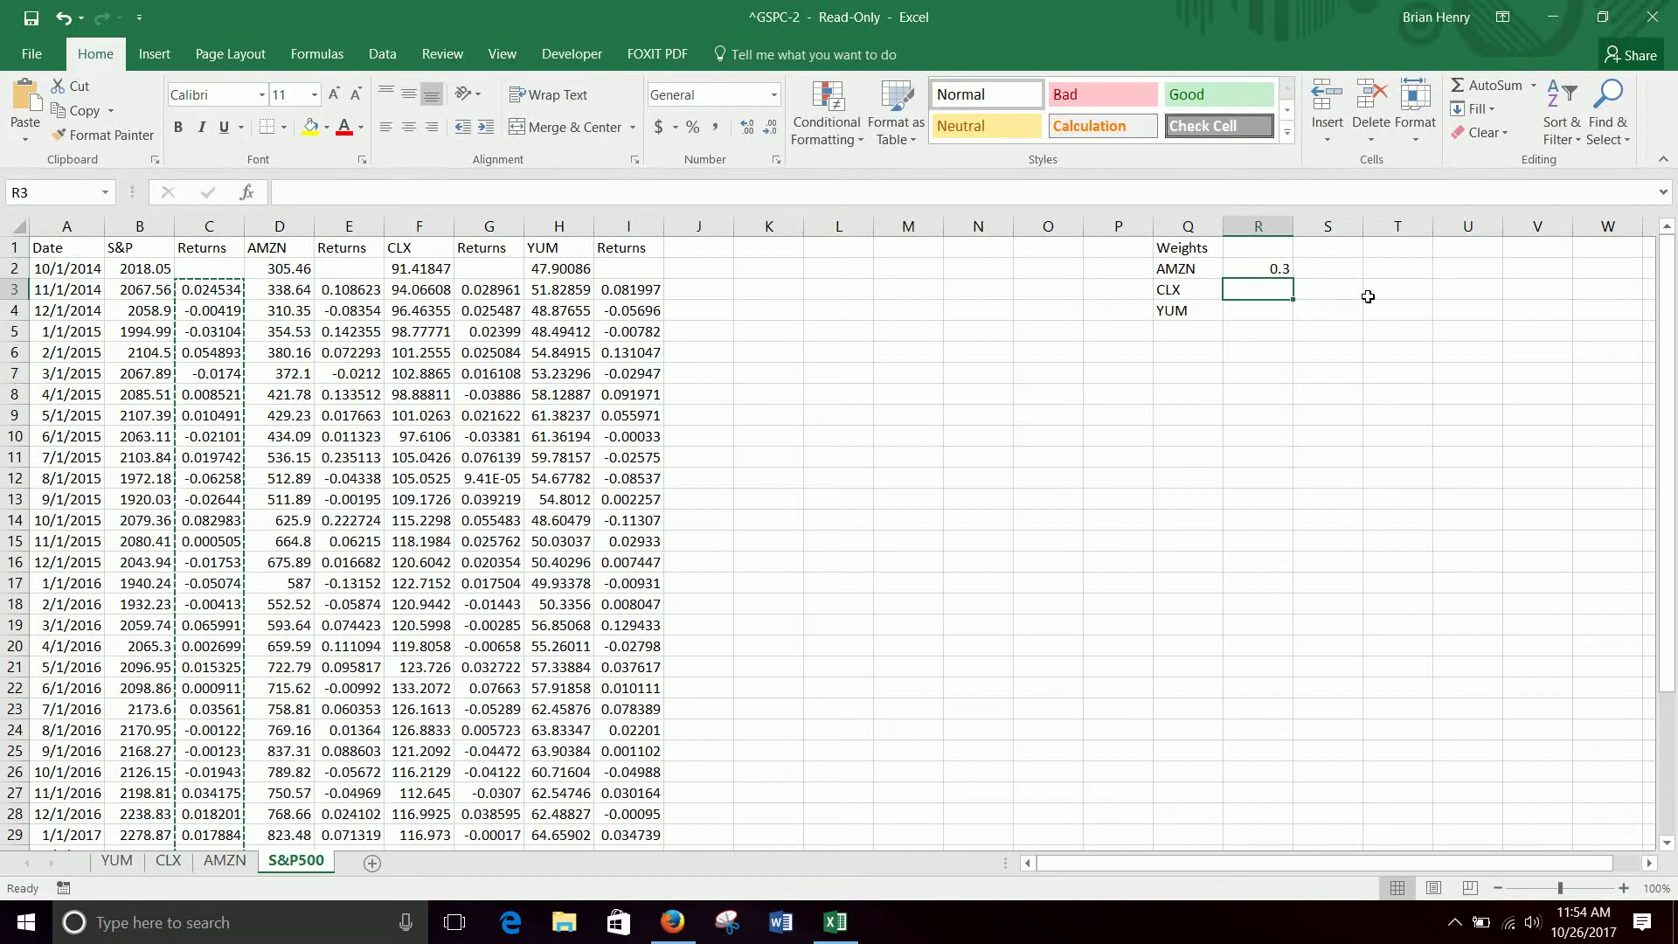
type(".4")
key("Return")
type(".3")
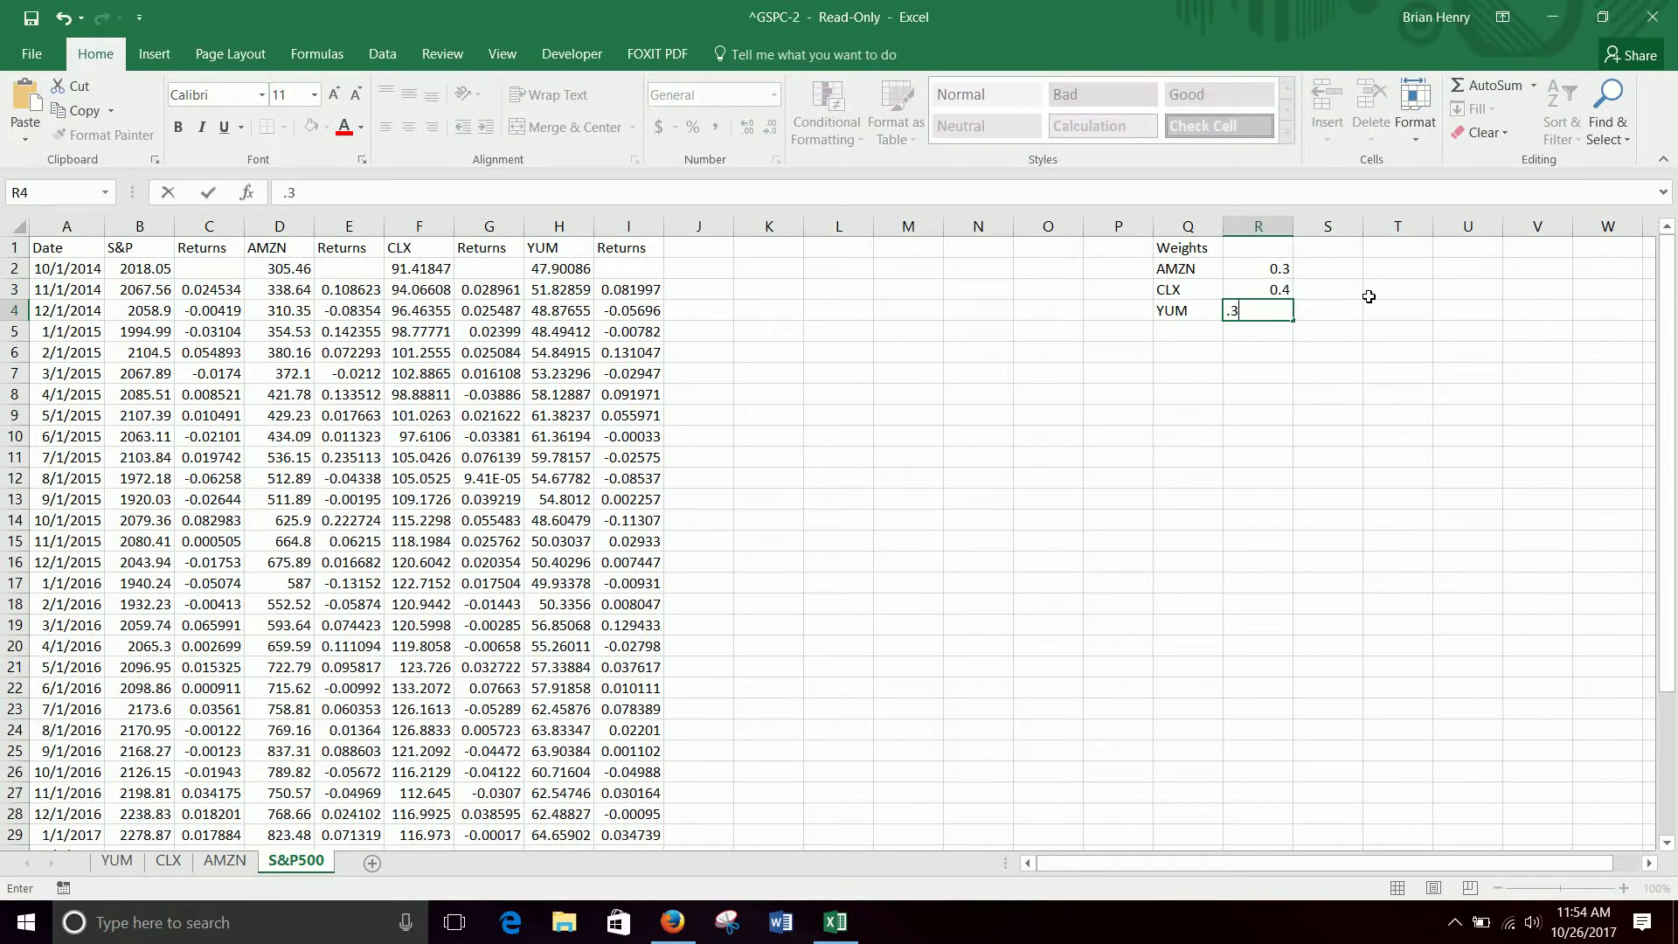
key("Return")
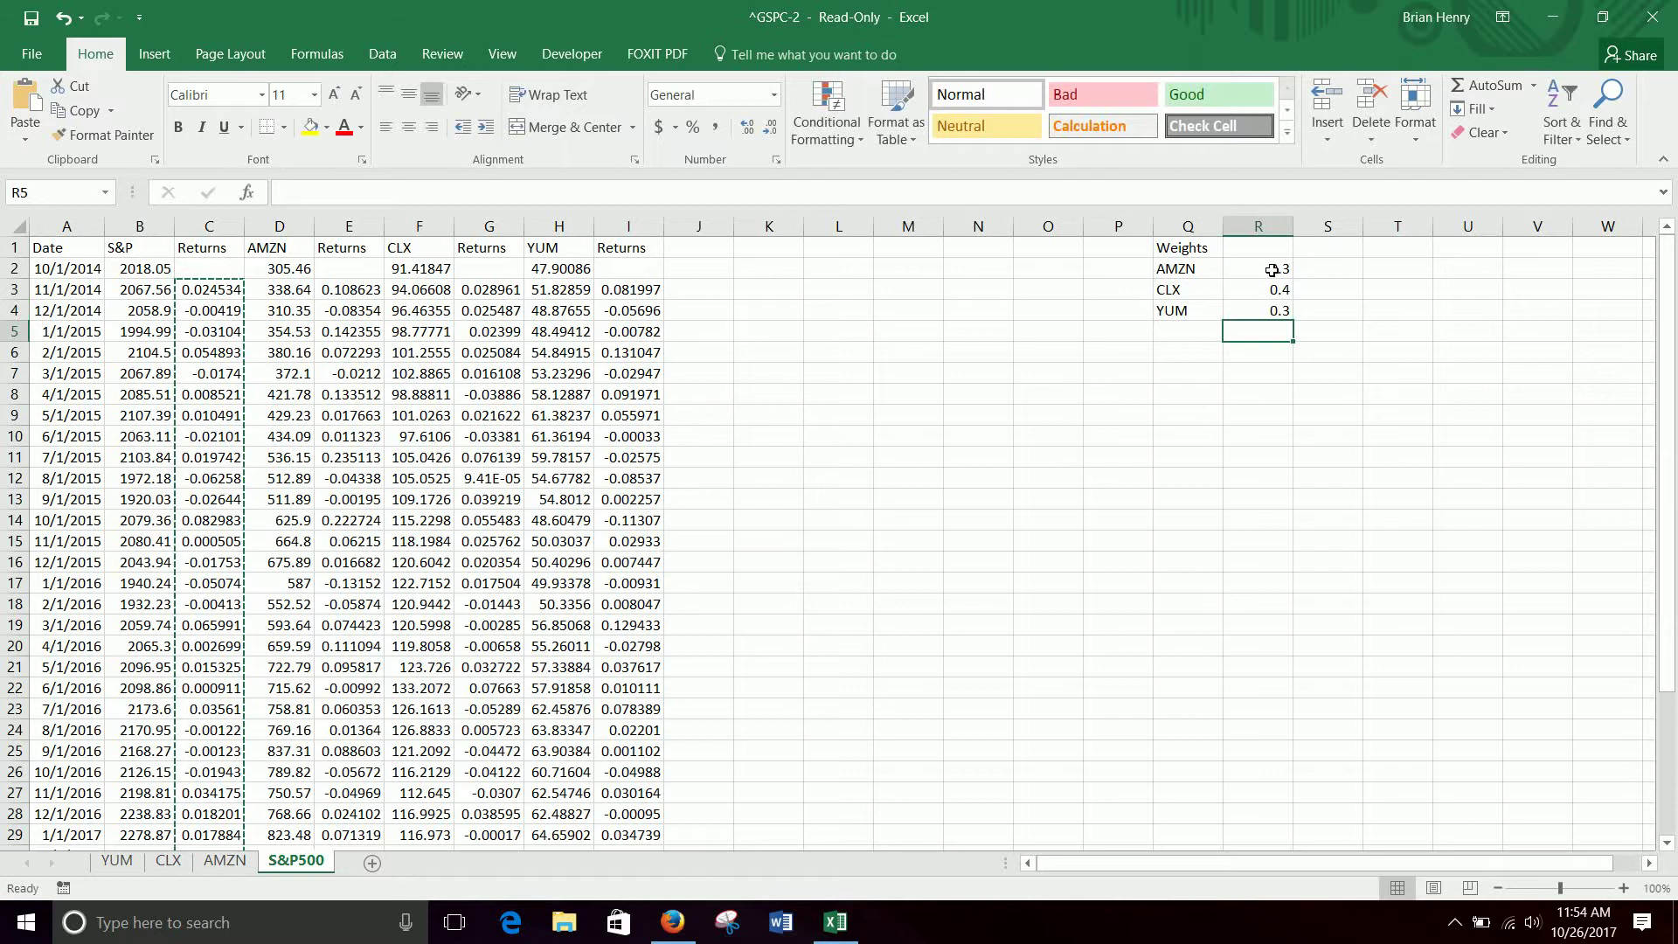
left_click_drag(1271, 269, 1273, 313)
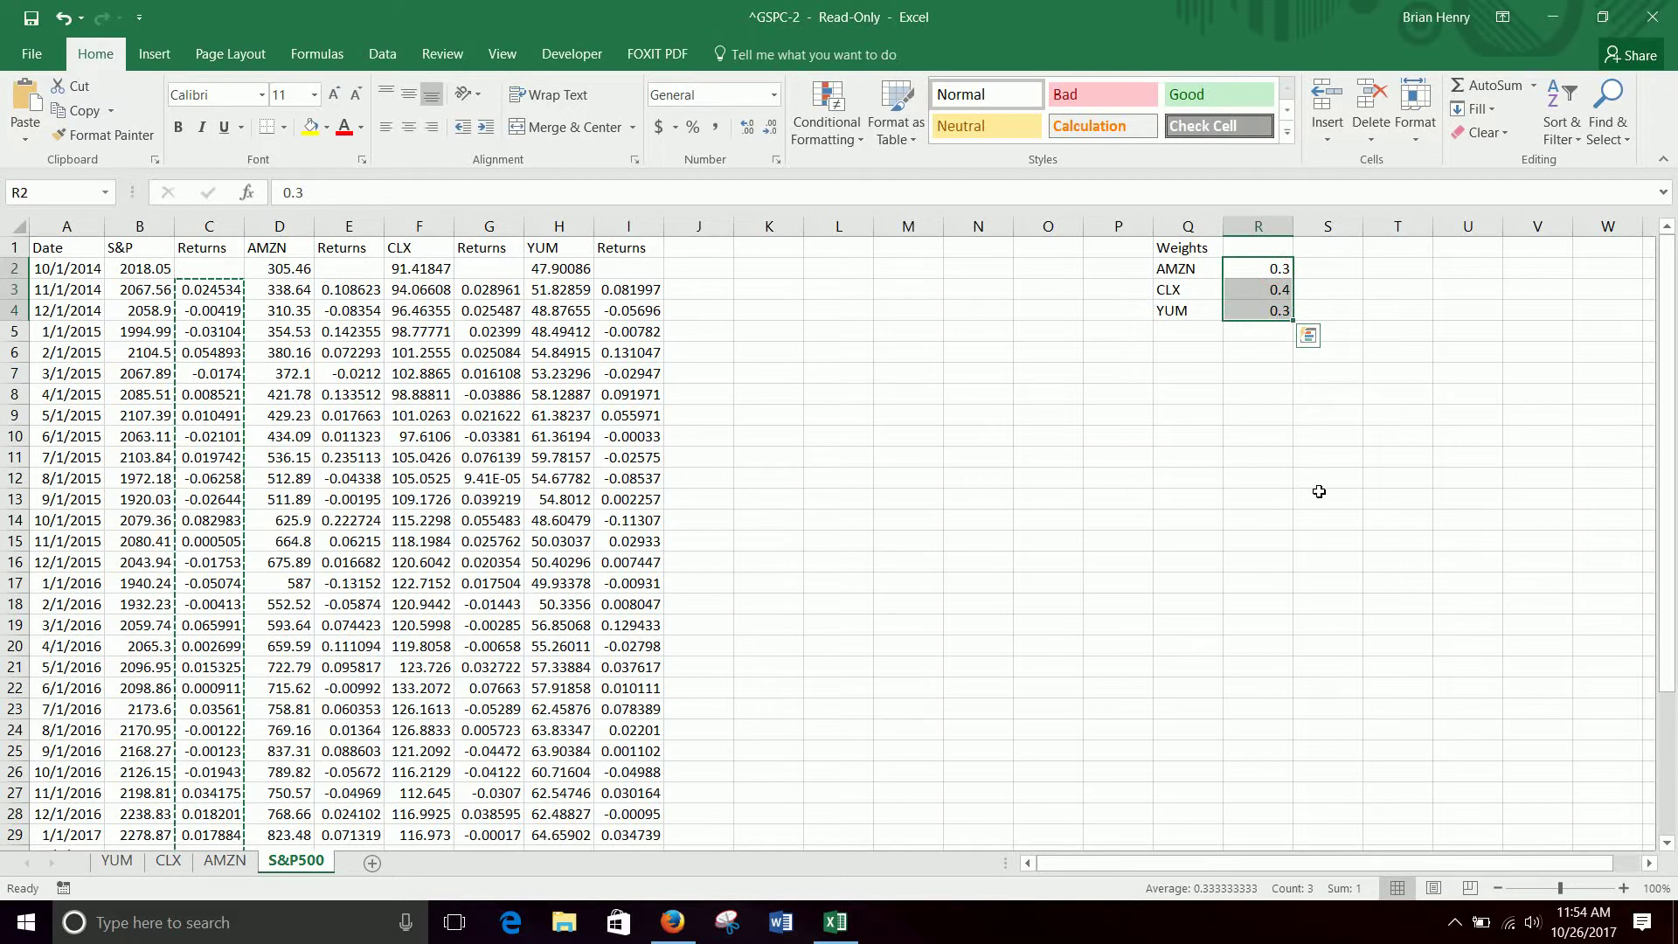
left_click(692, 128)
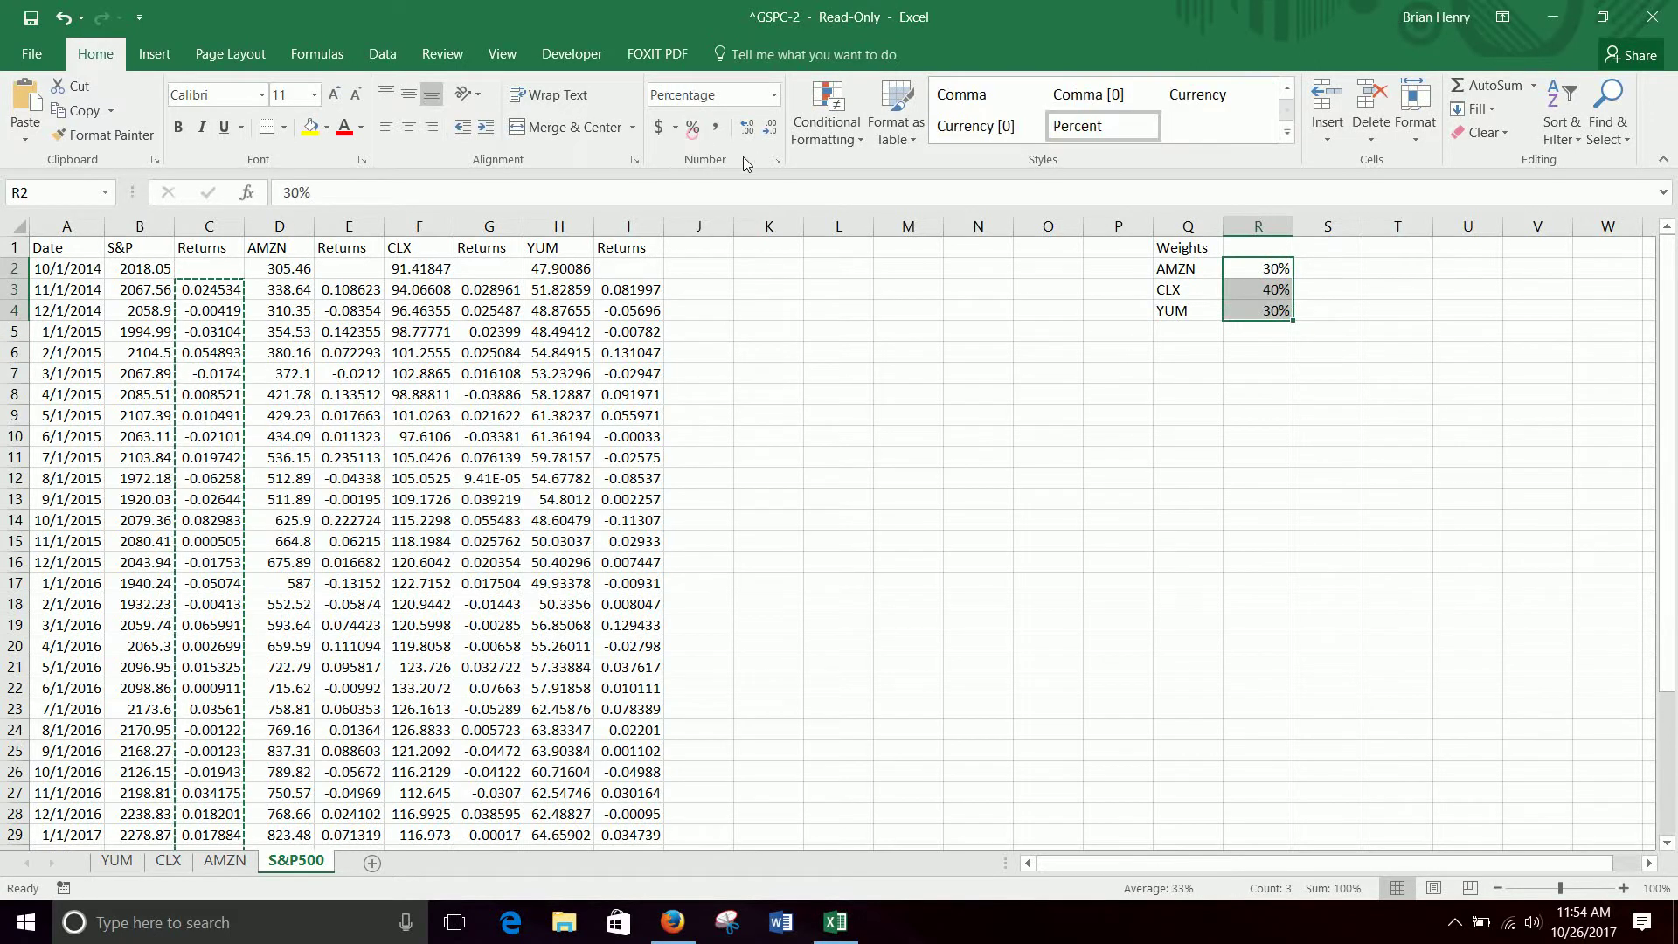
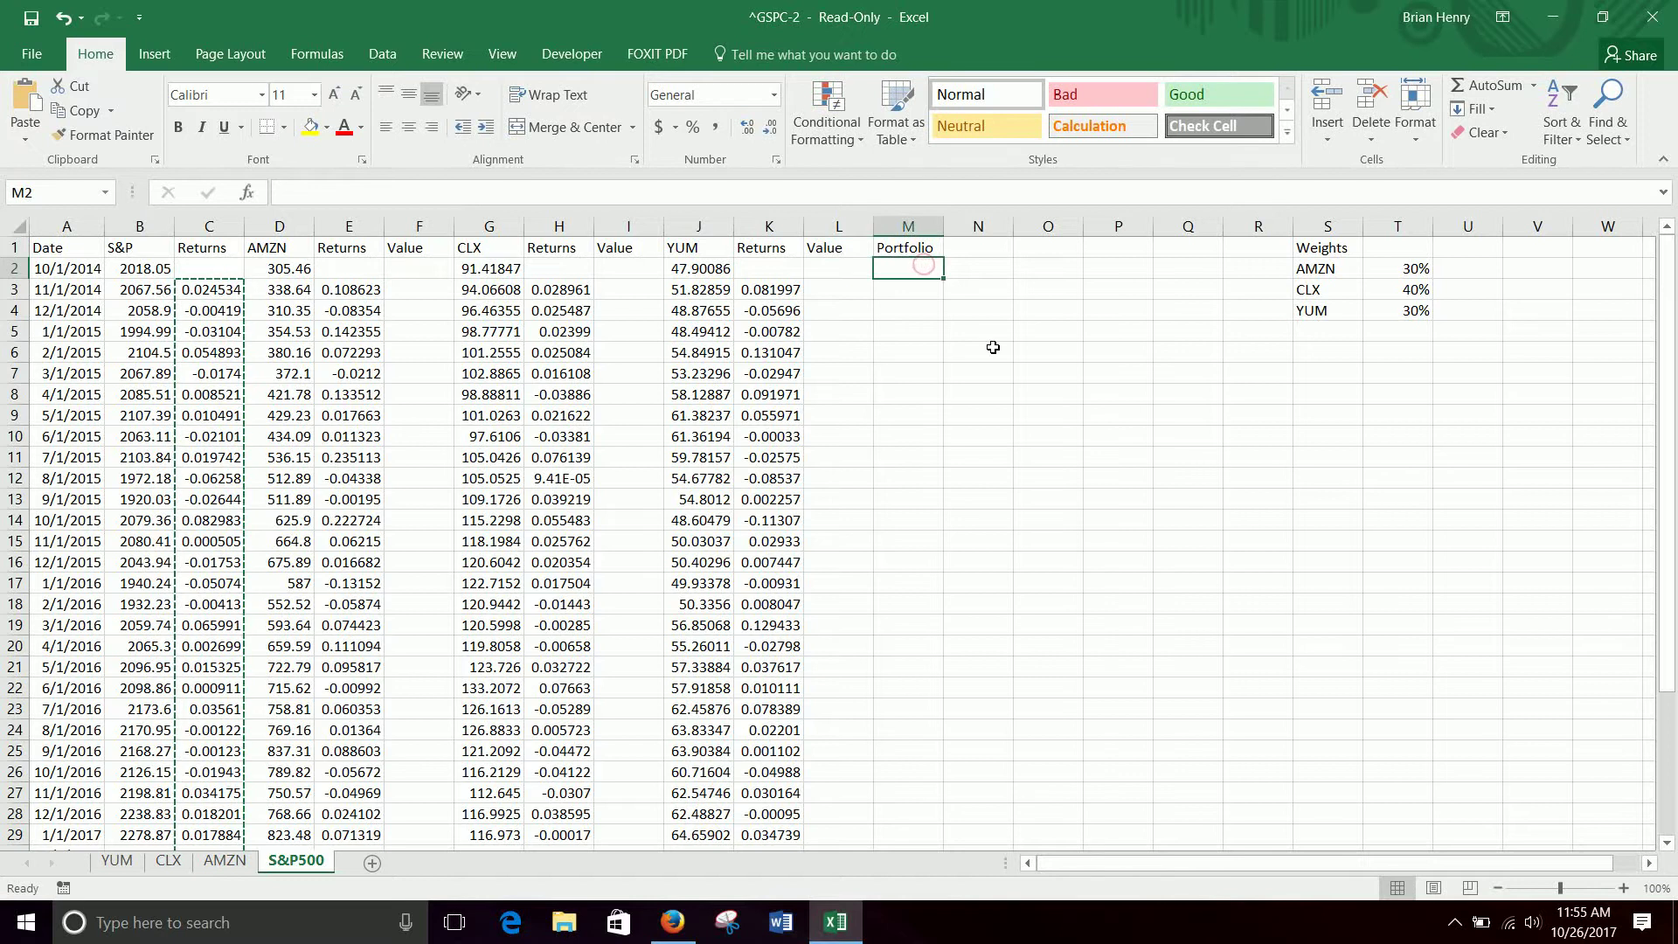
Step: Enter 1 as the starting Portfolio value in M2
type("1")
key("Return")
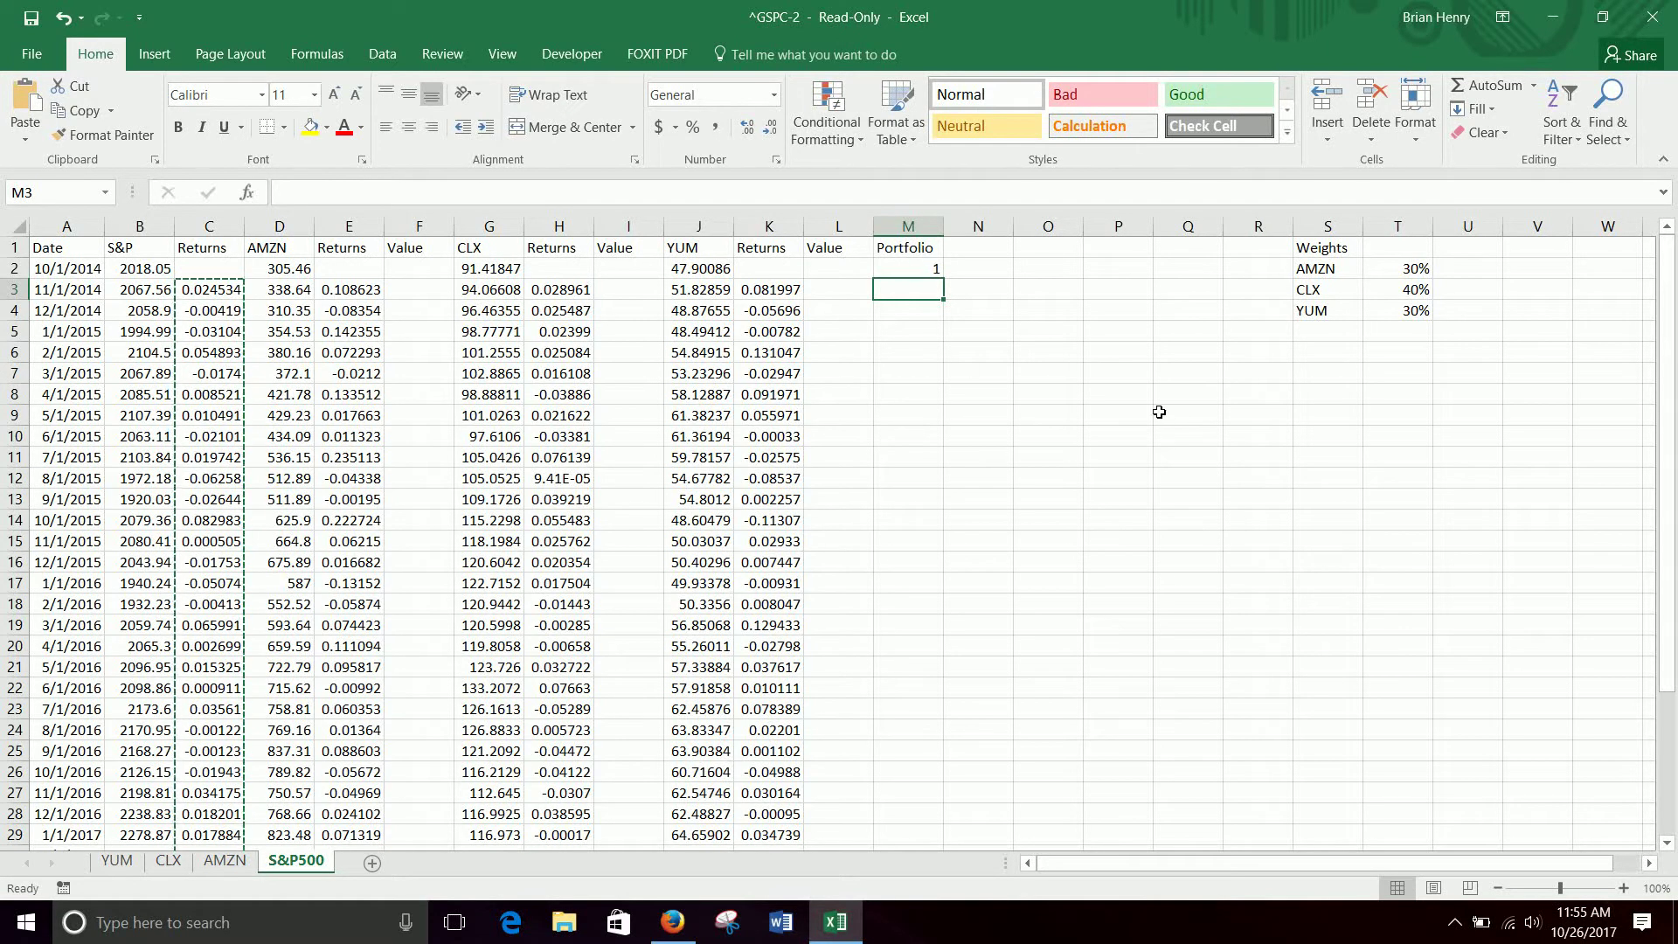
Step: Enter YUM's starting Value in L2 as the portfolio value times its weight, =M2*T4
left_click(840, 270)
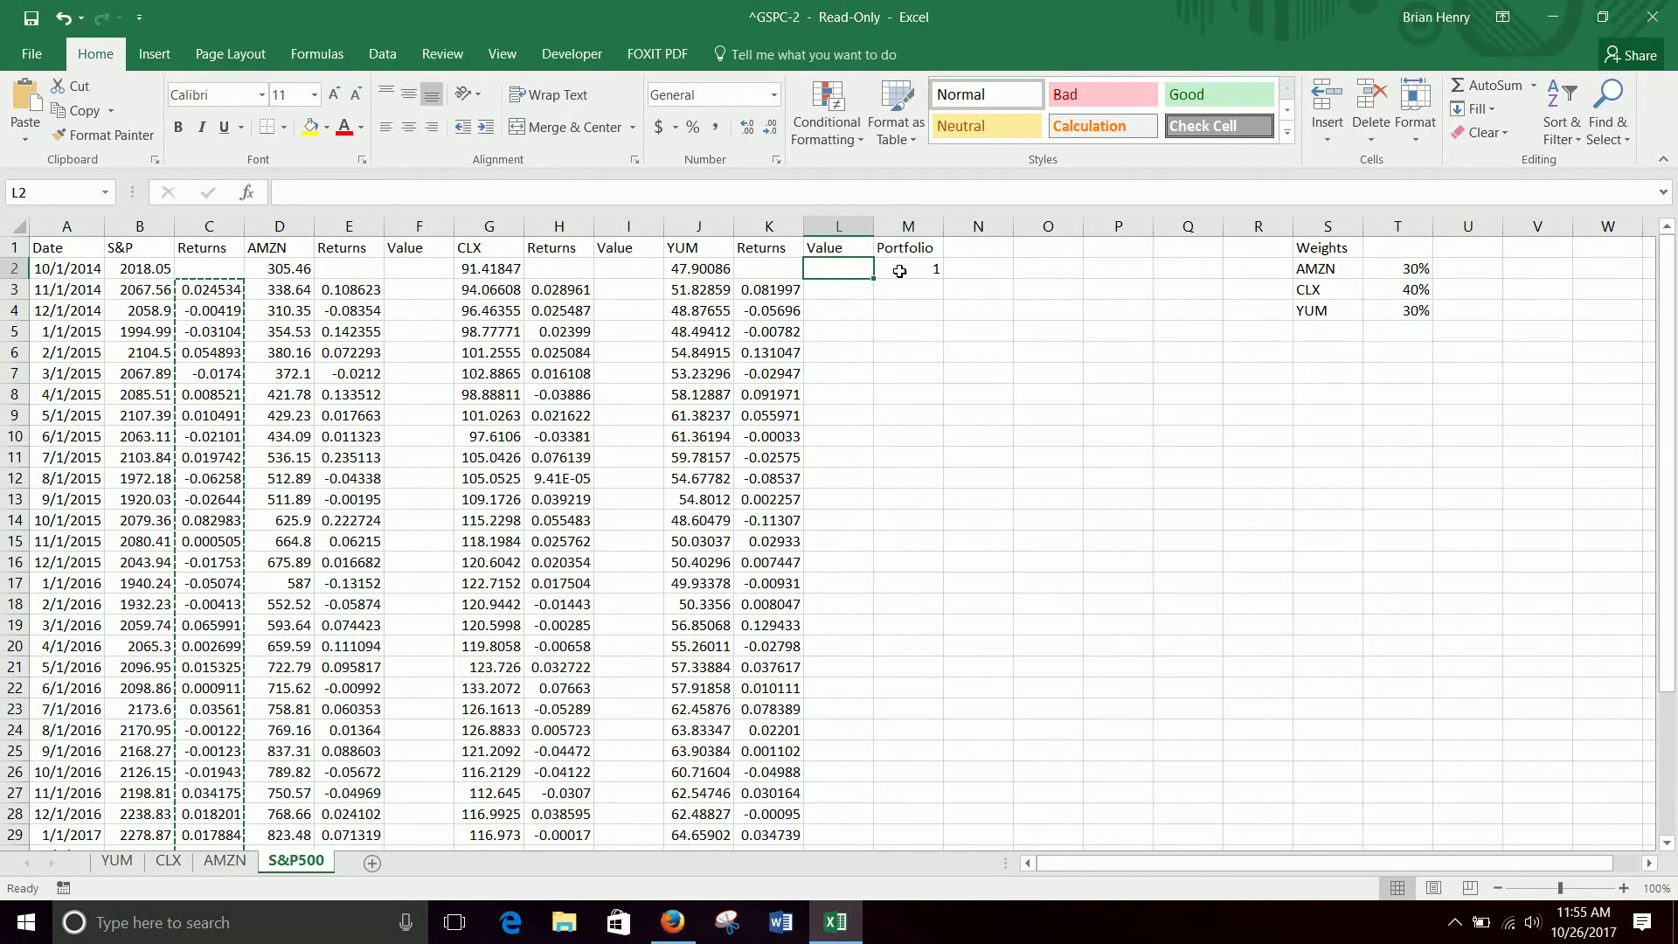
type("=")
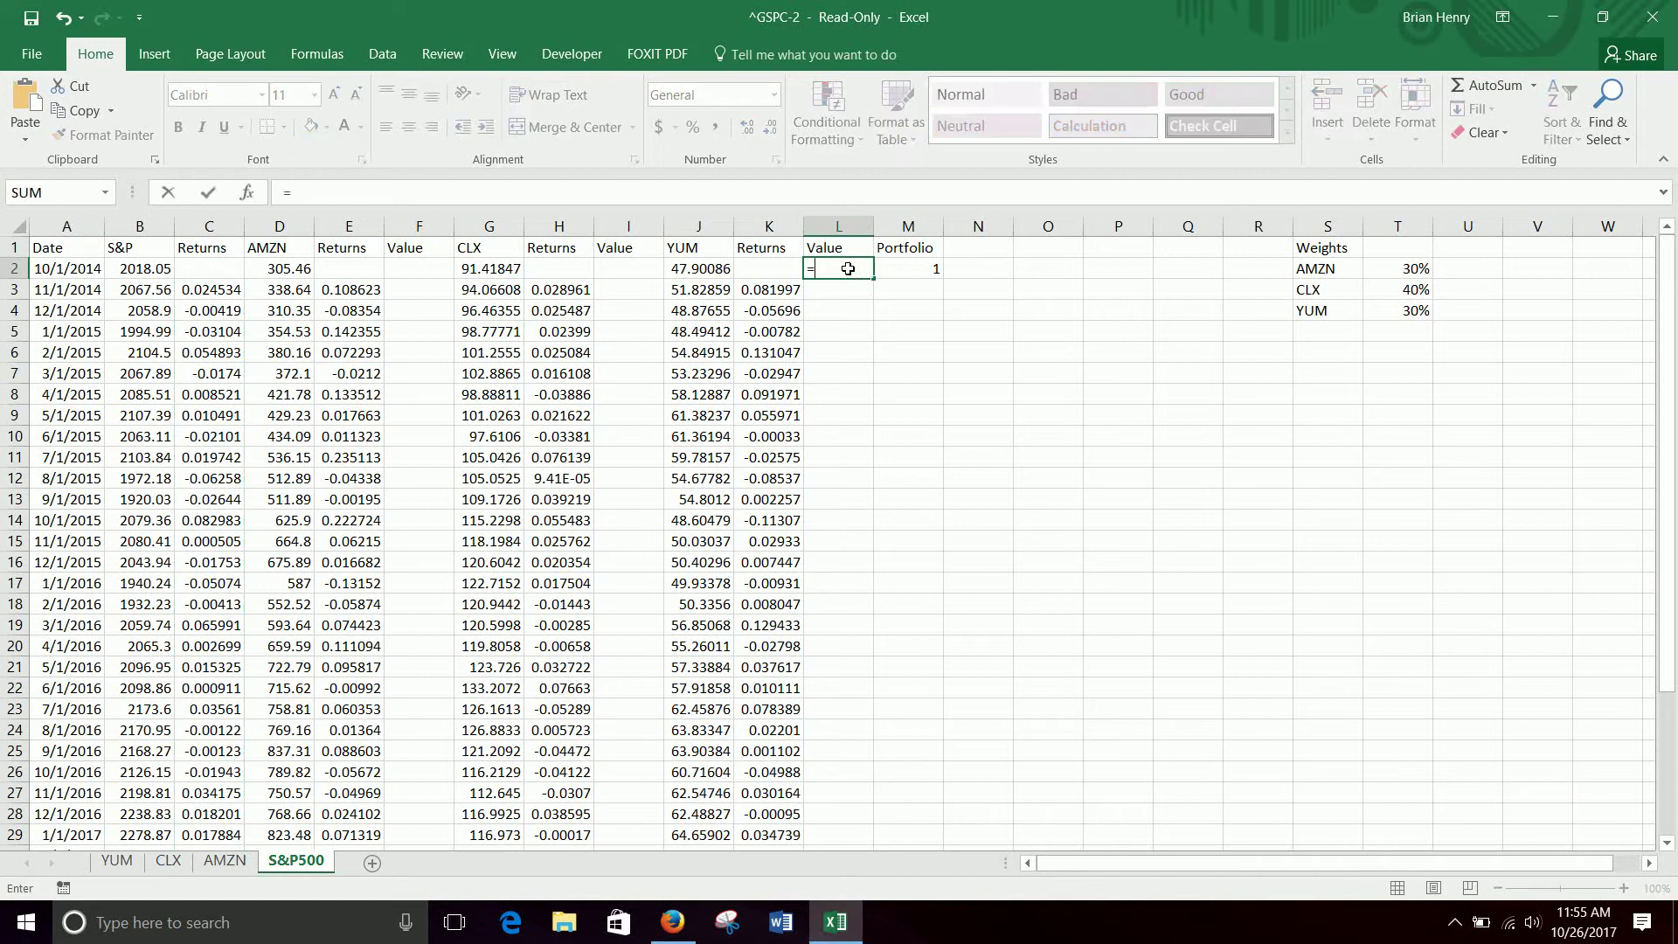
key("Right")
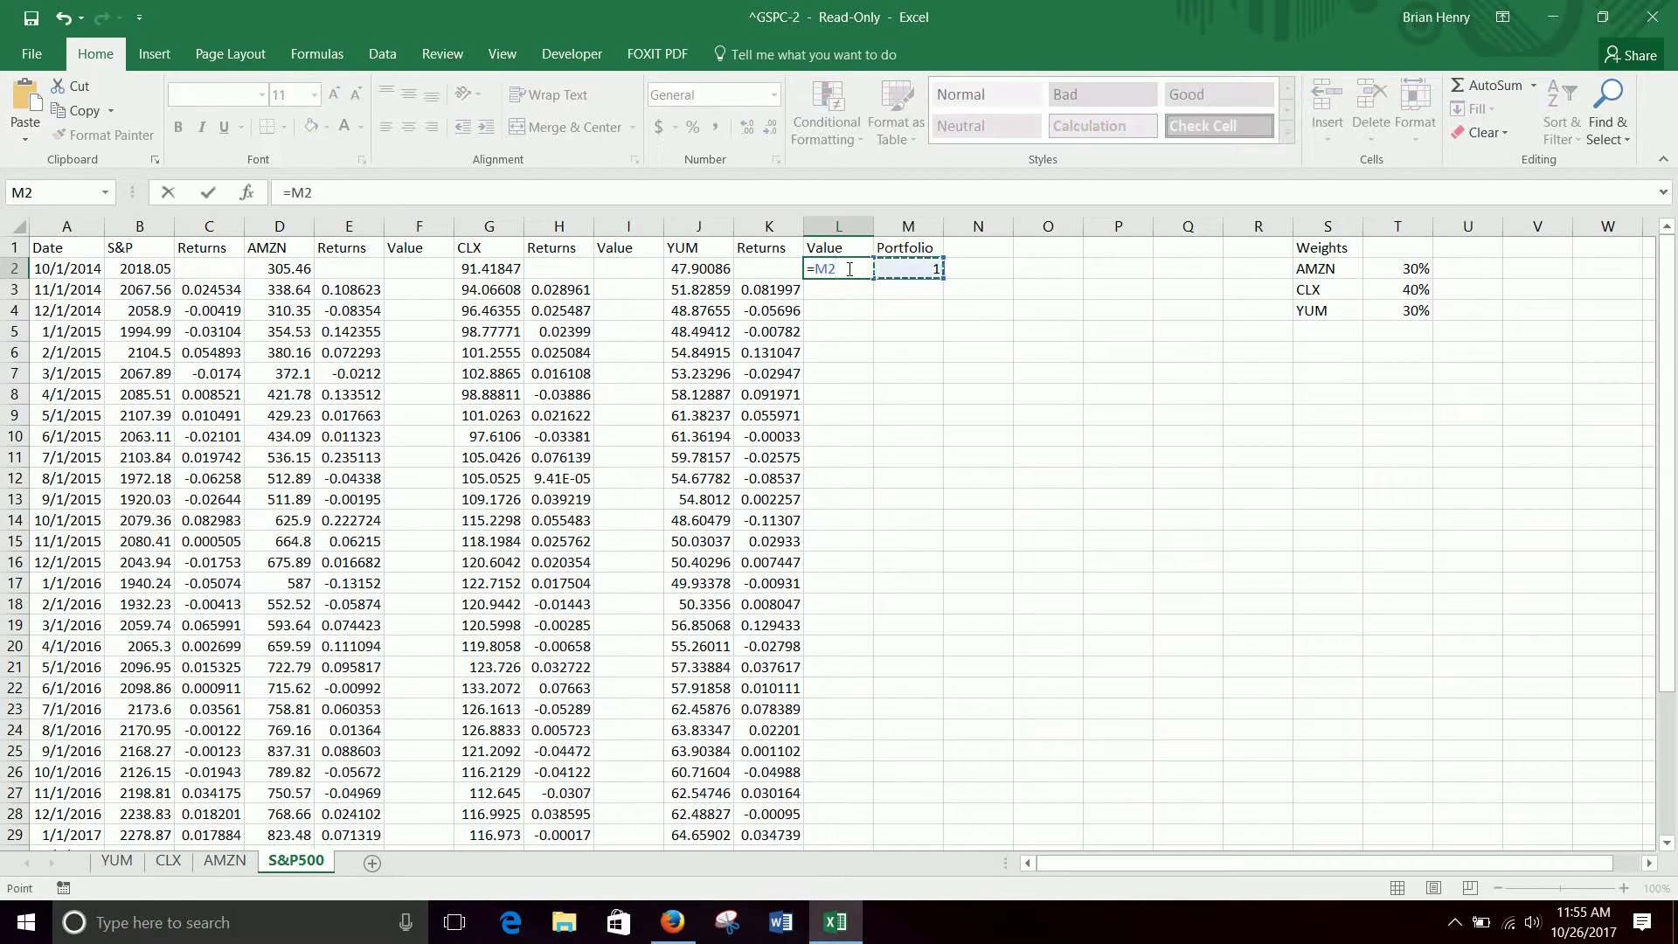
type("*")
left_click(1423, 320)
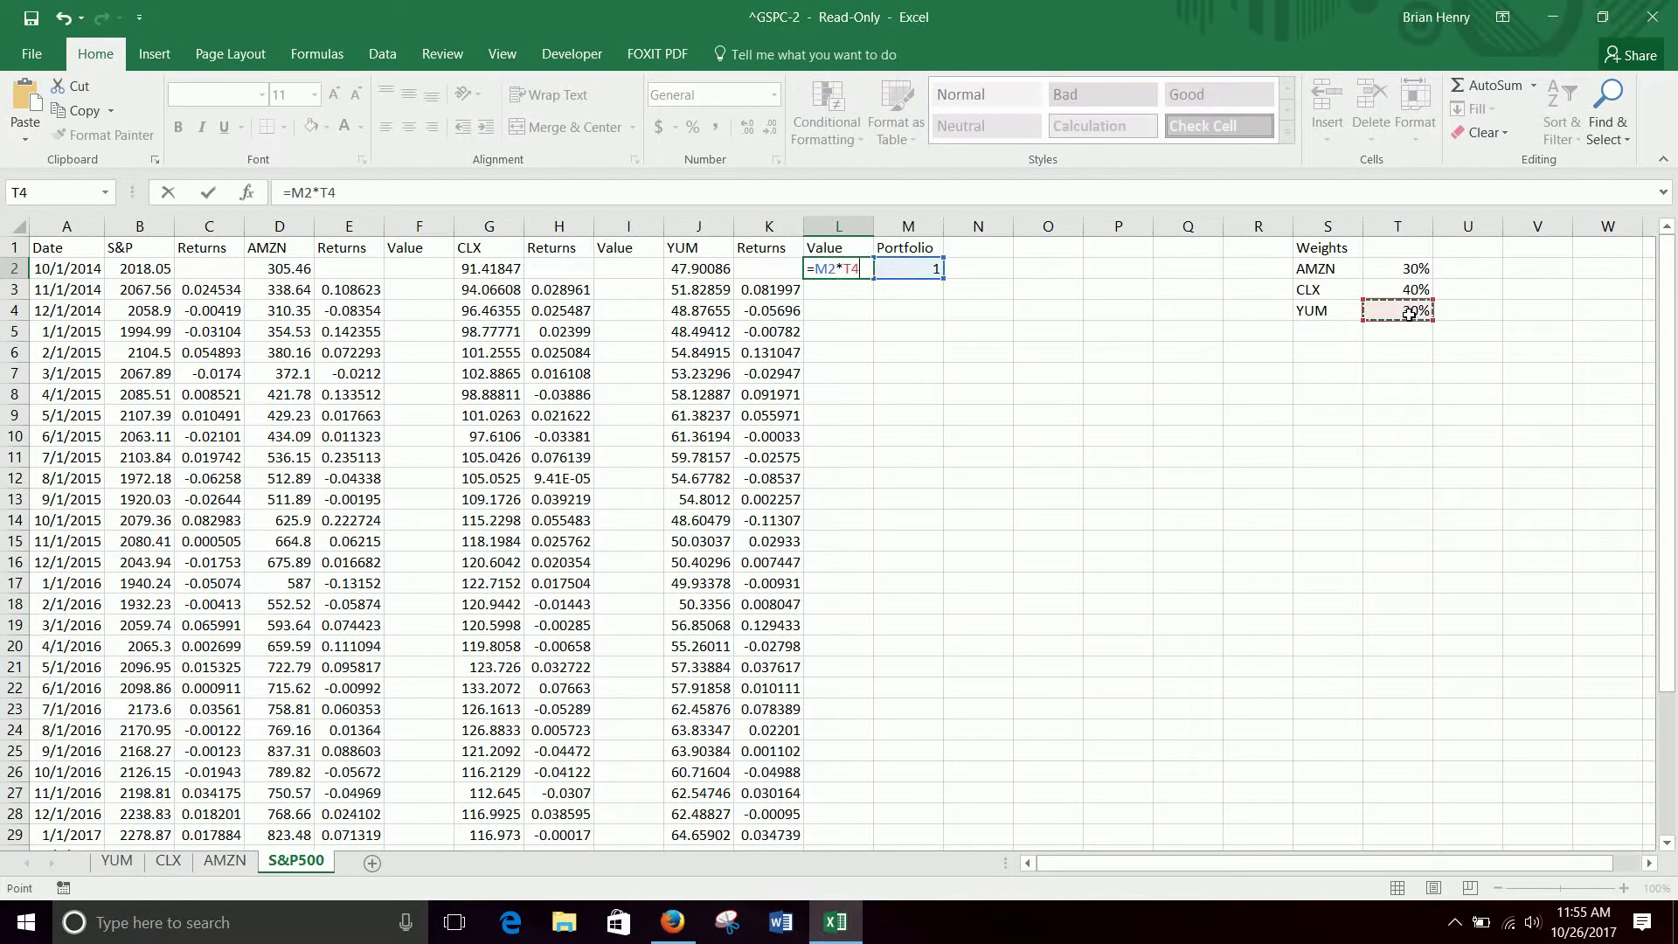
key("Return")
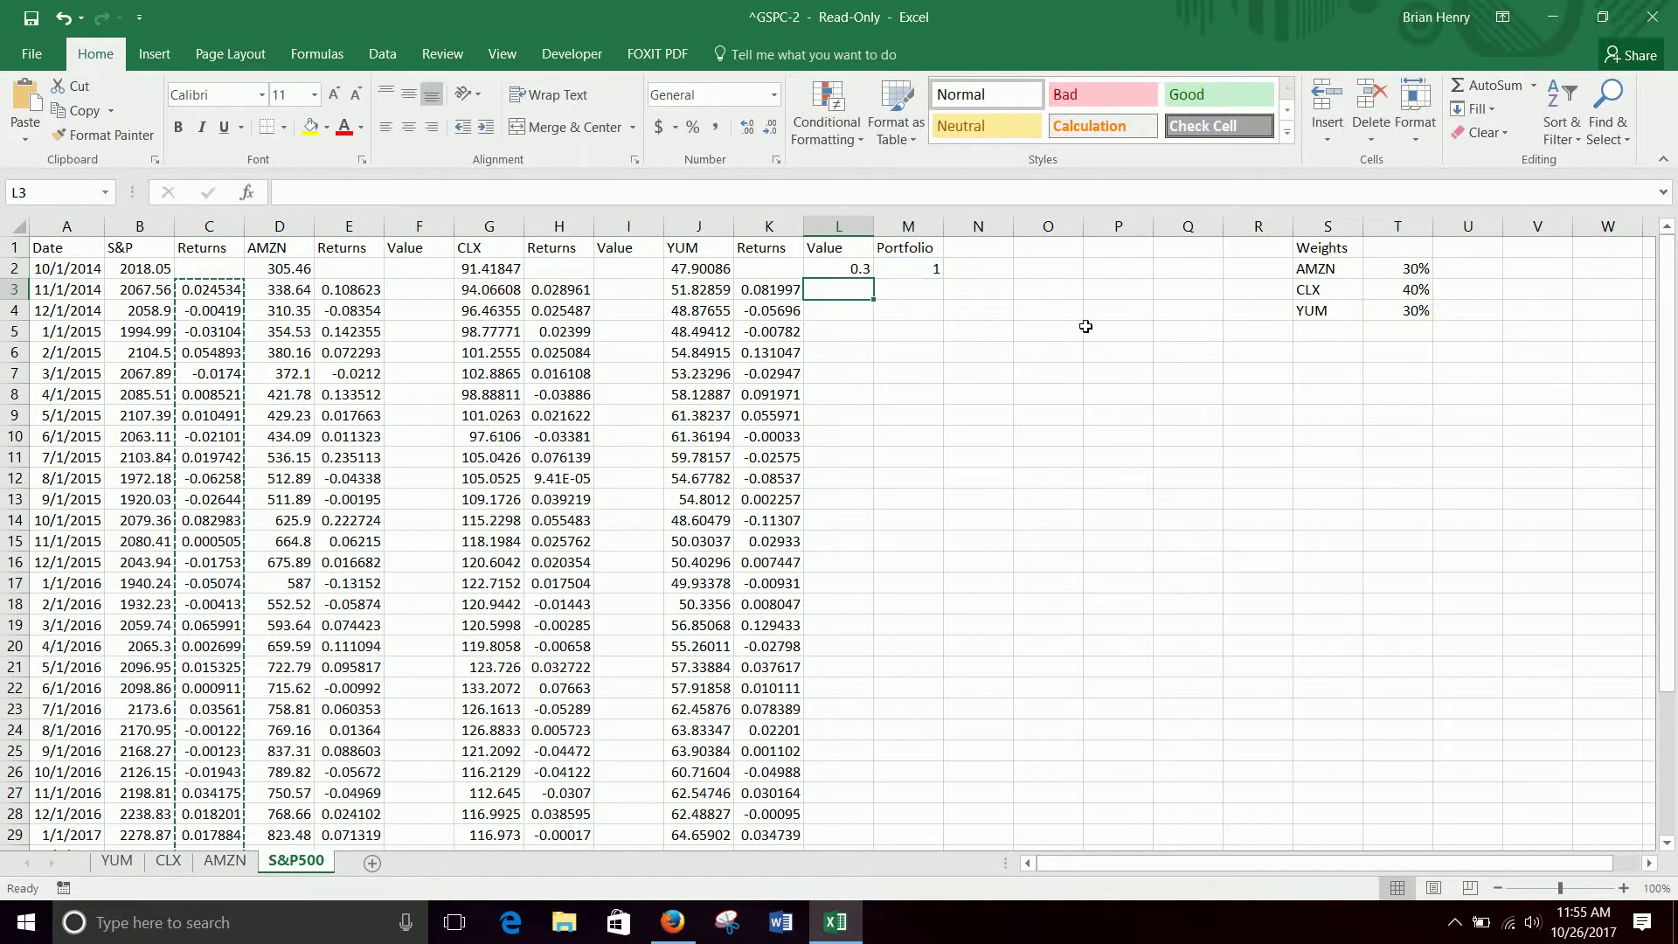
Step: Enter CLX's starting Value in I2 as the portfolio value times its weight, =M2*T3
left_click(646, 268)
type("=")
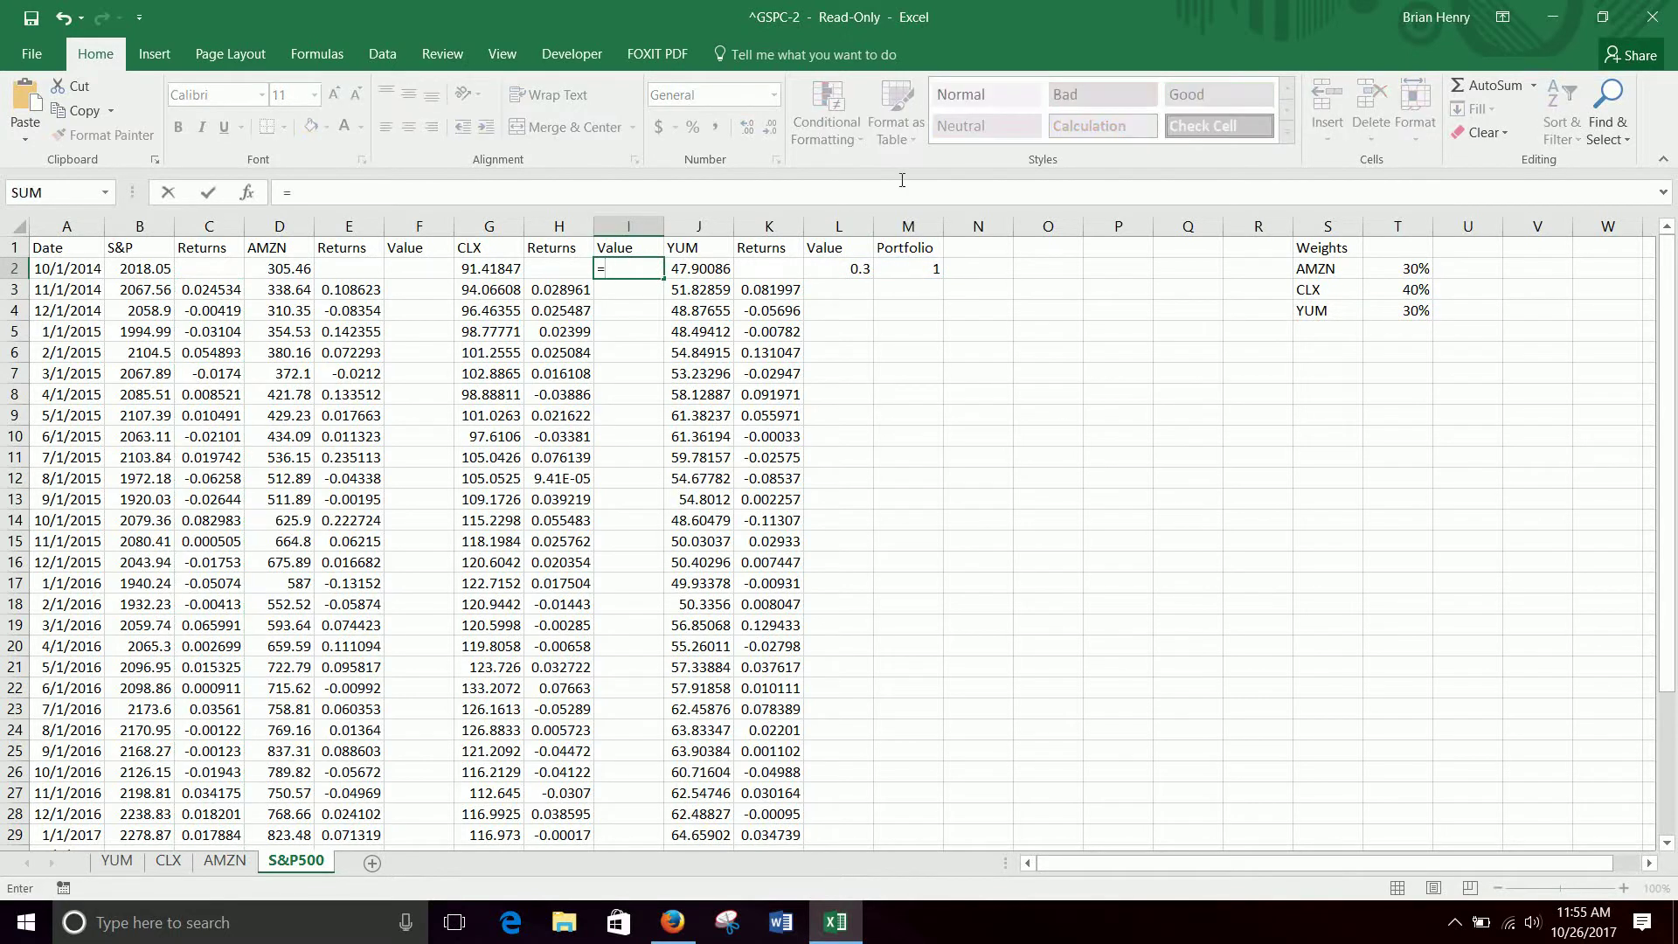
left_click(916, 271)
type("*")
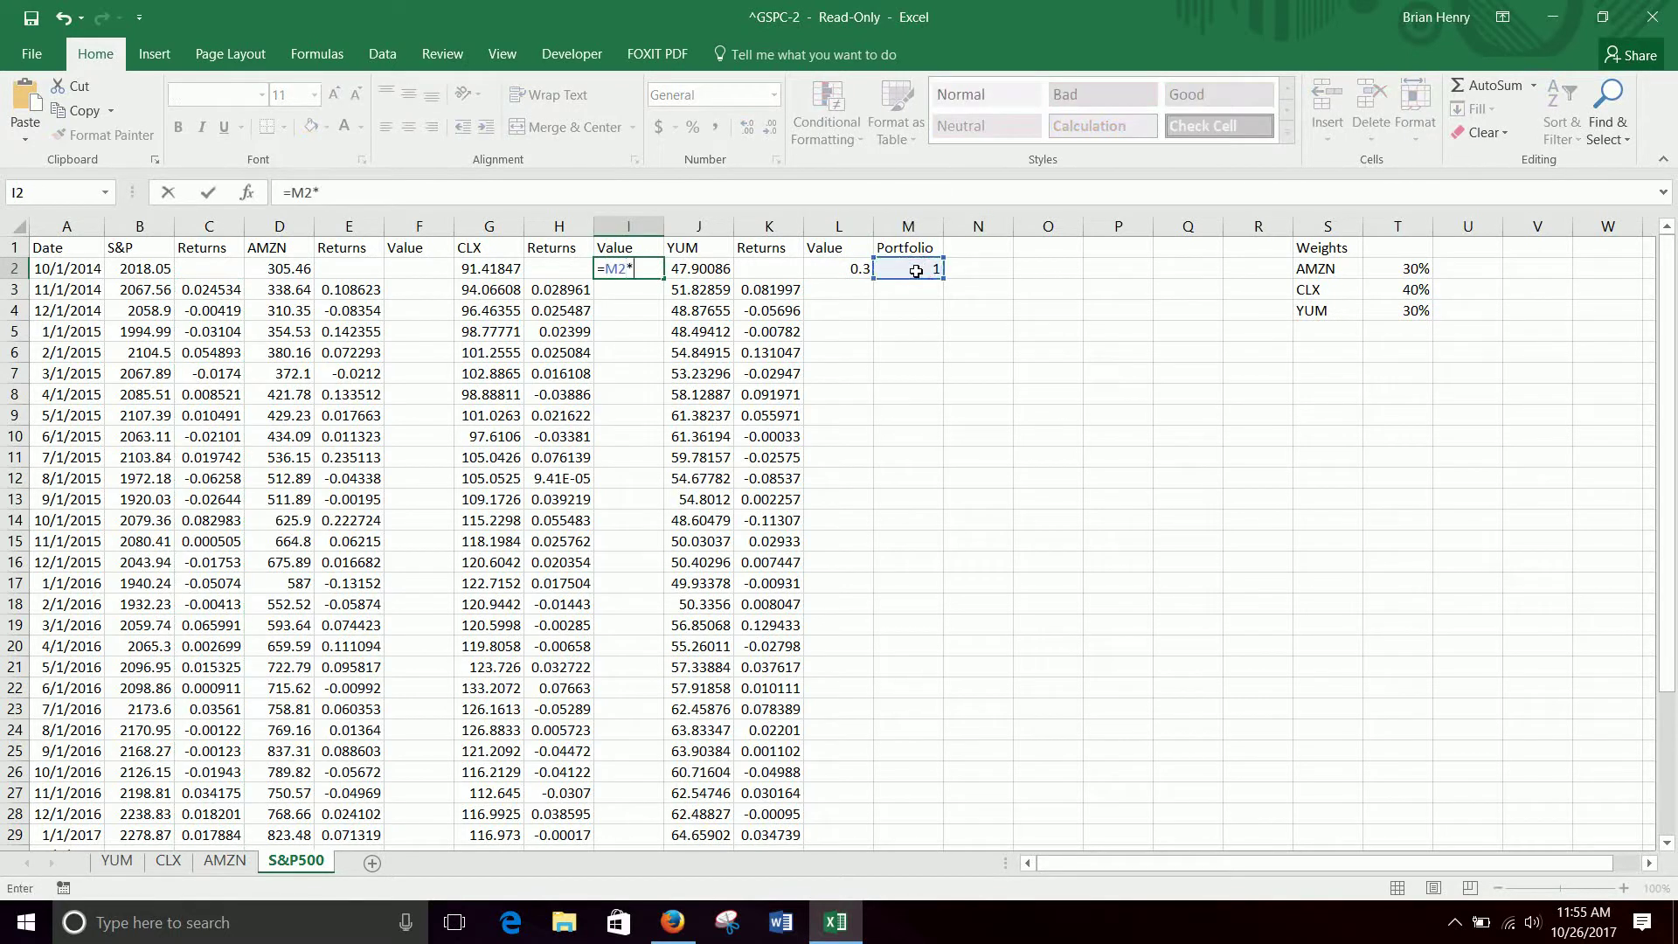
left_click(1383, 289)
key("Return")
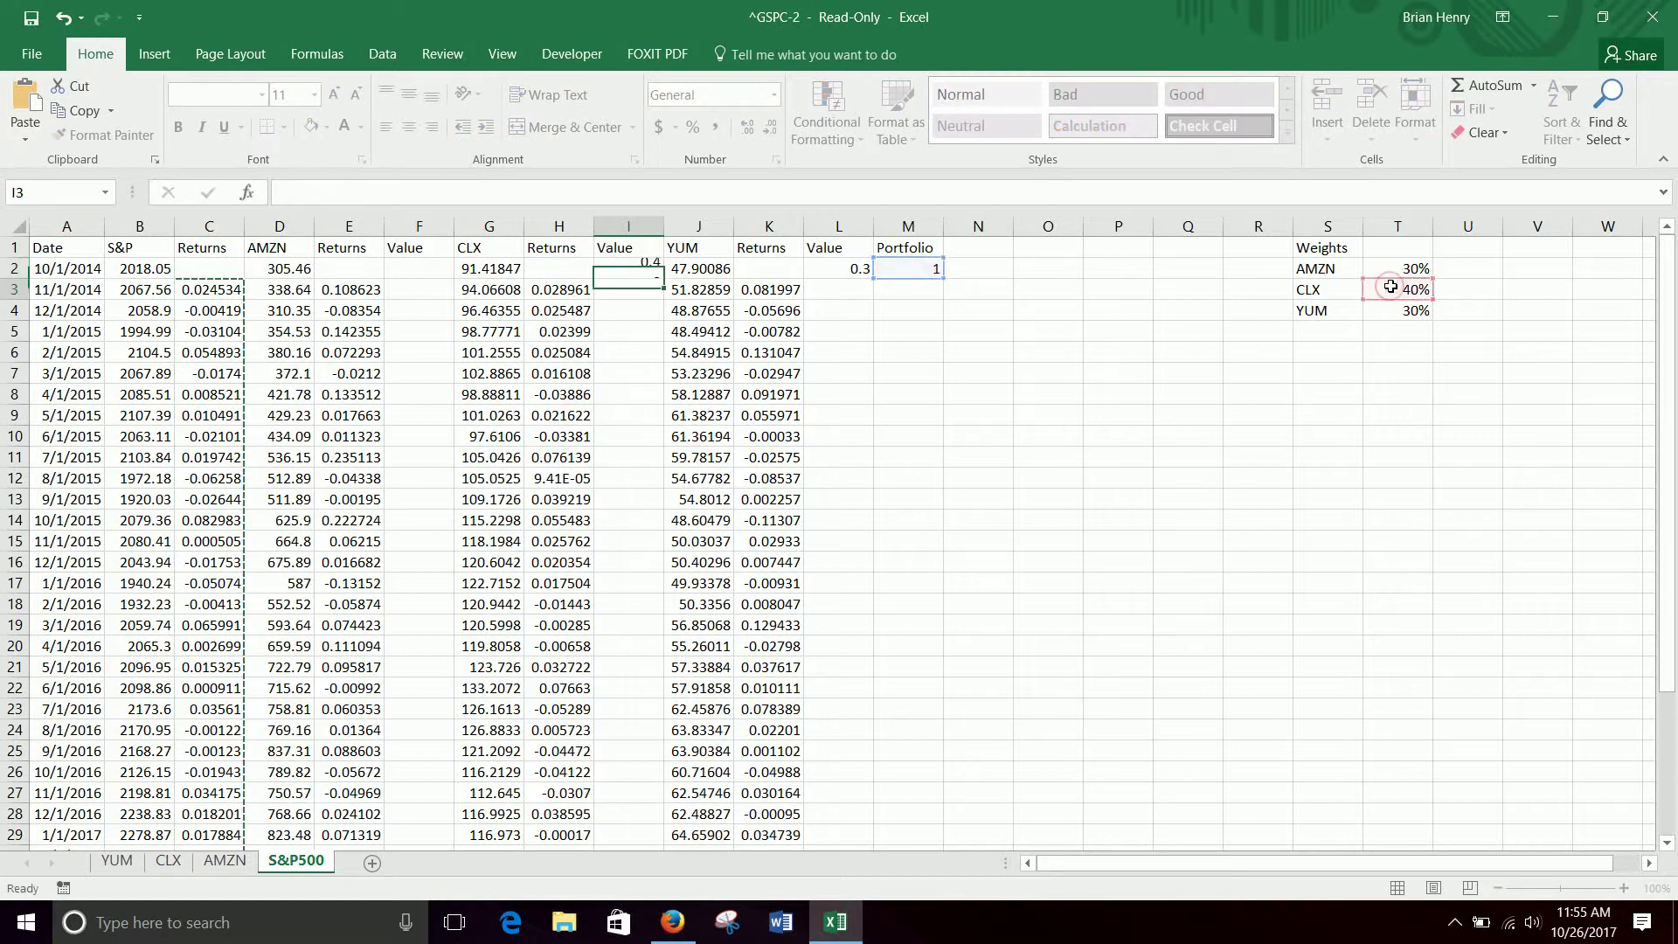
Step: Enter AMZN's starting Value in F2 as the portfolio value times its weight, =M2*T2
left_click(427, 270)
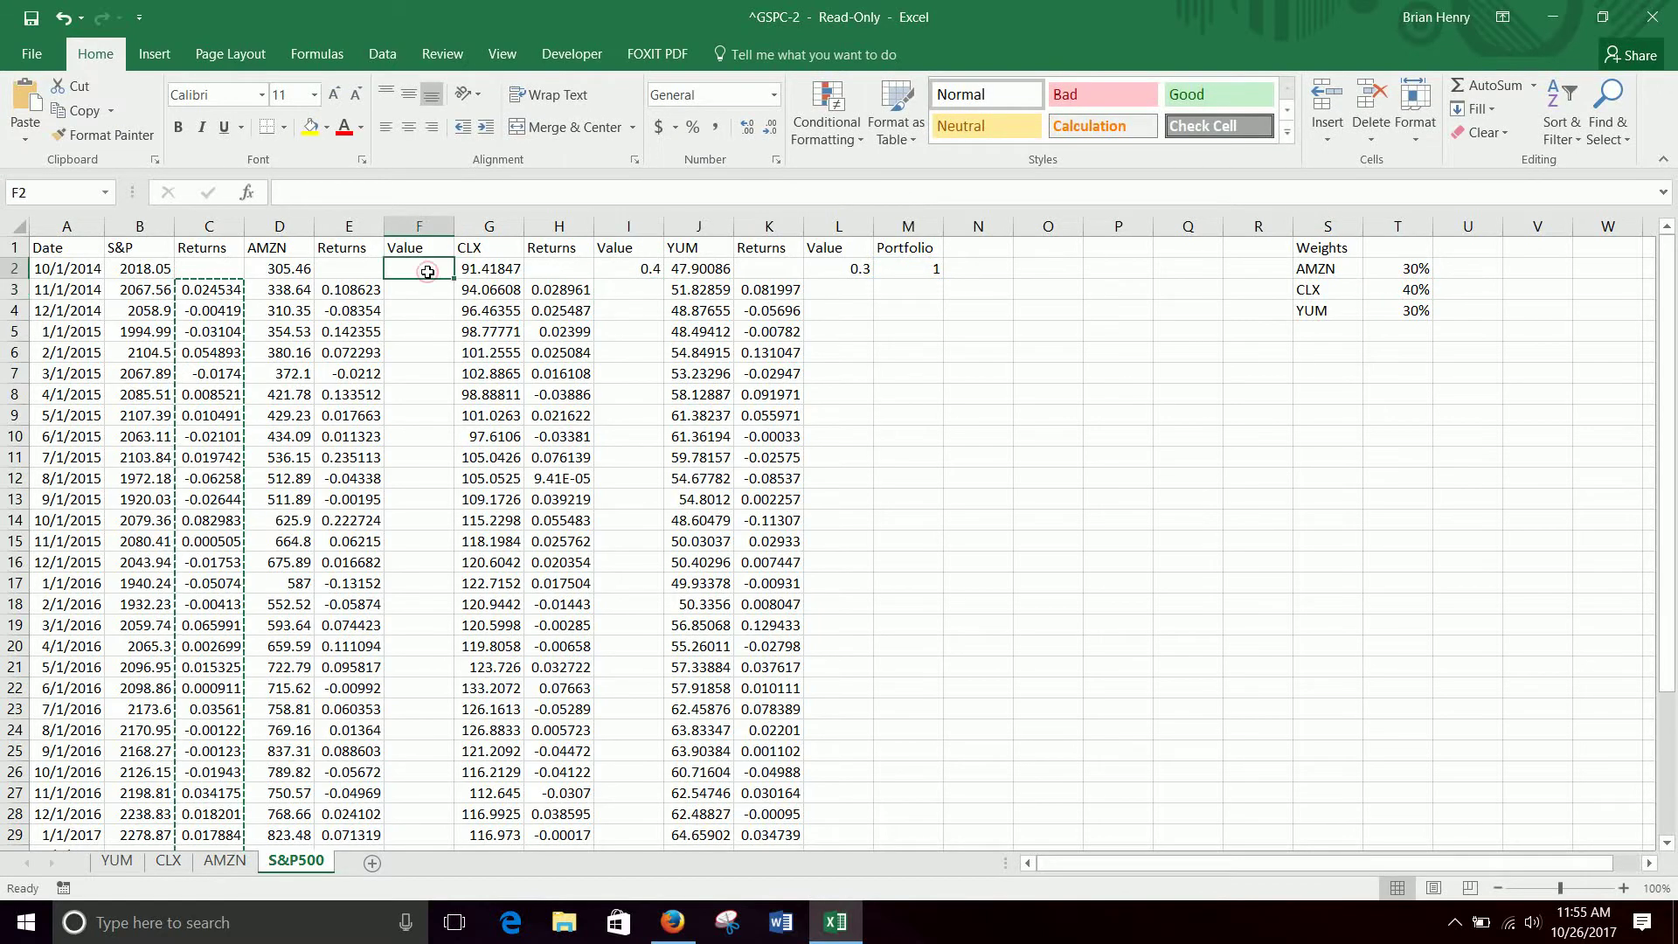
type("=")
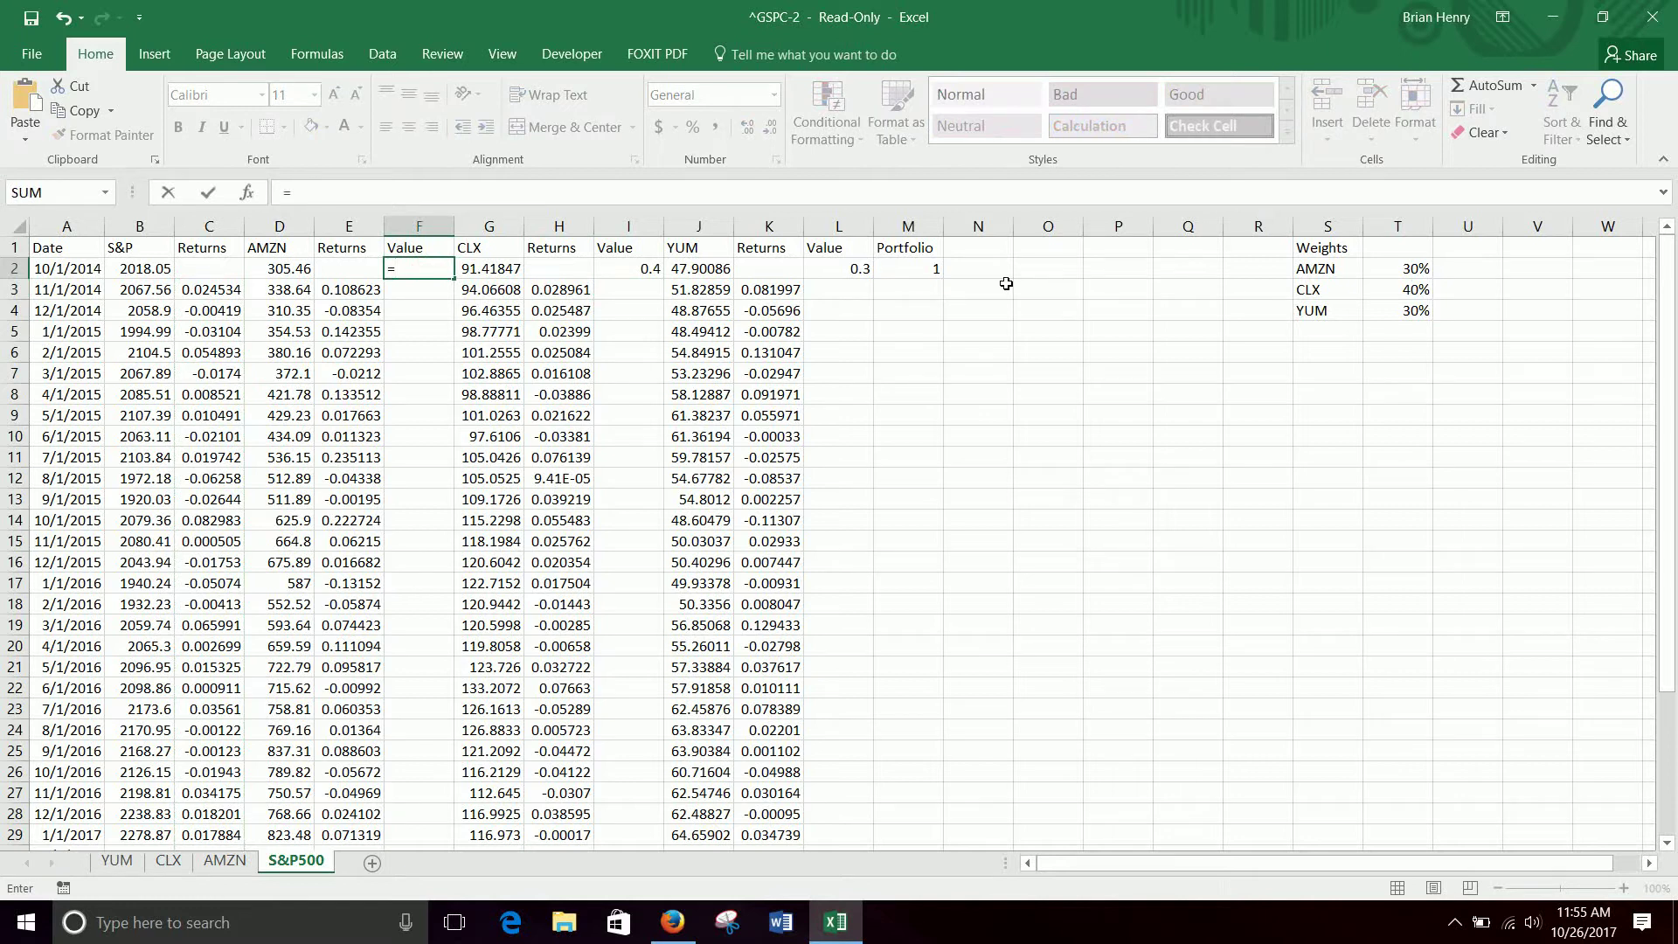
left_click(903, 267)
type("*")
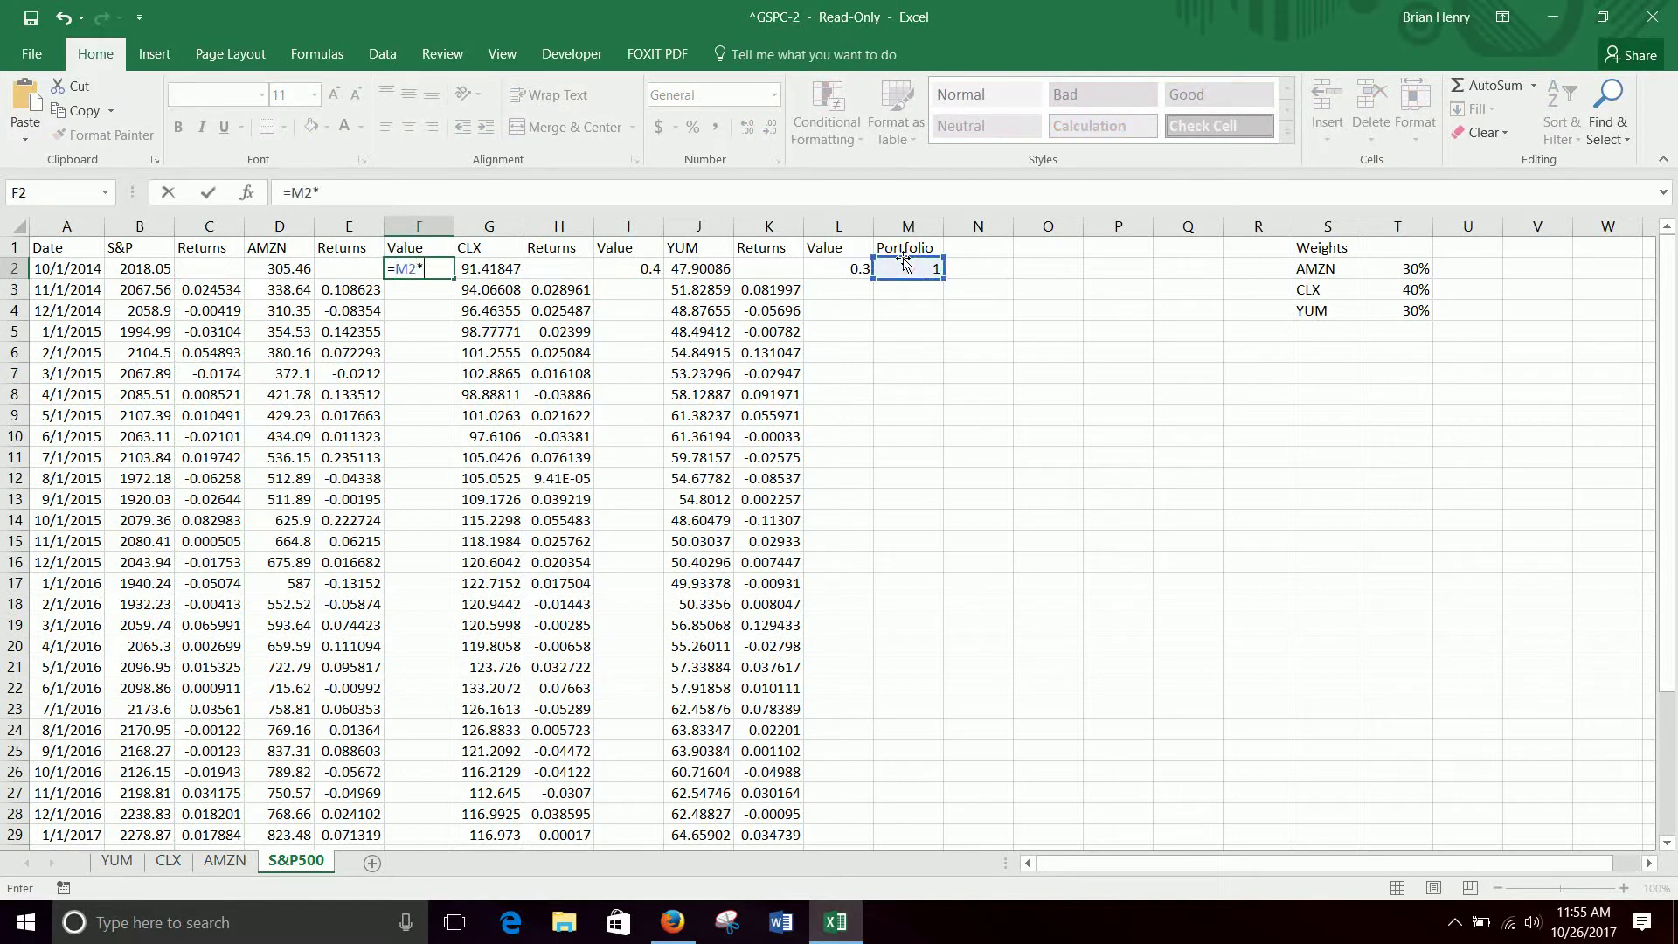
left_click(1395, 270)
key("Return")
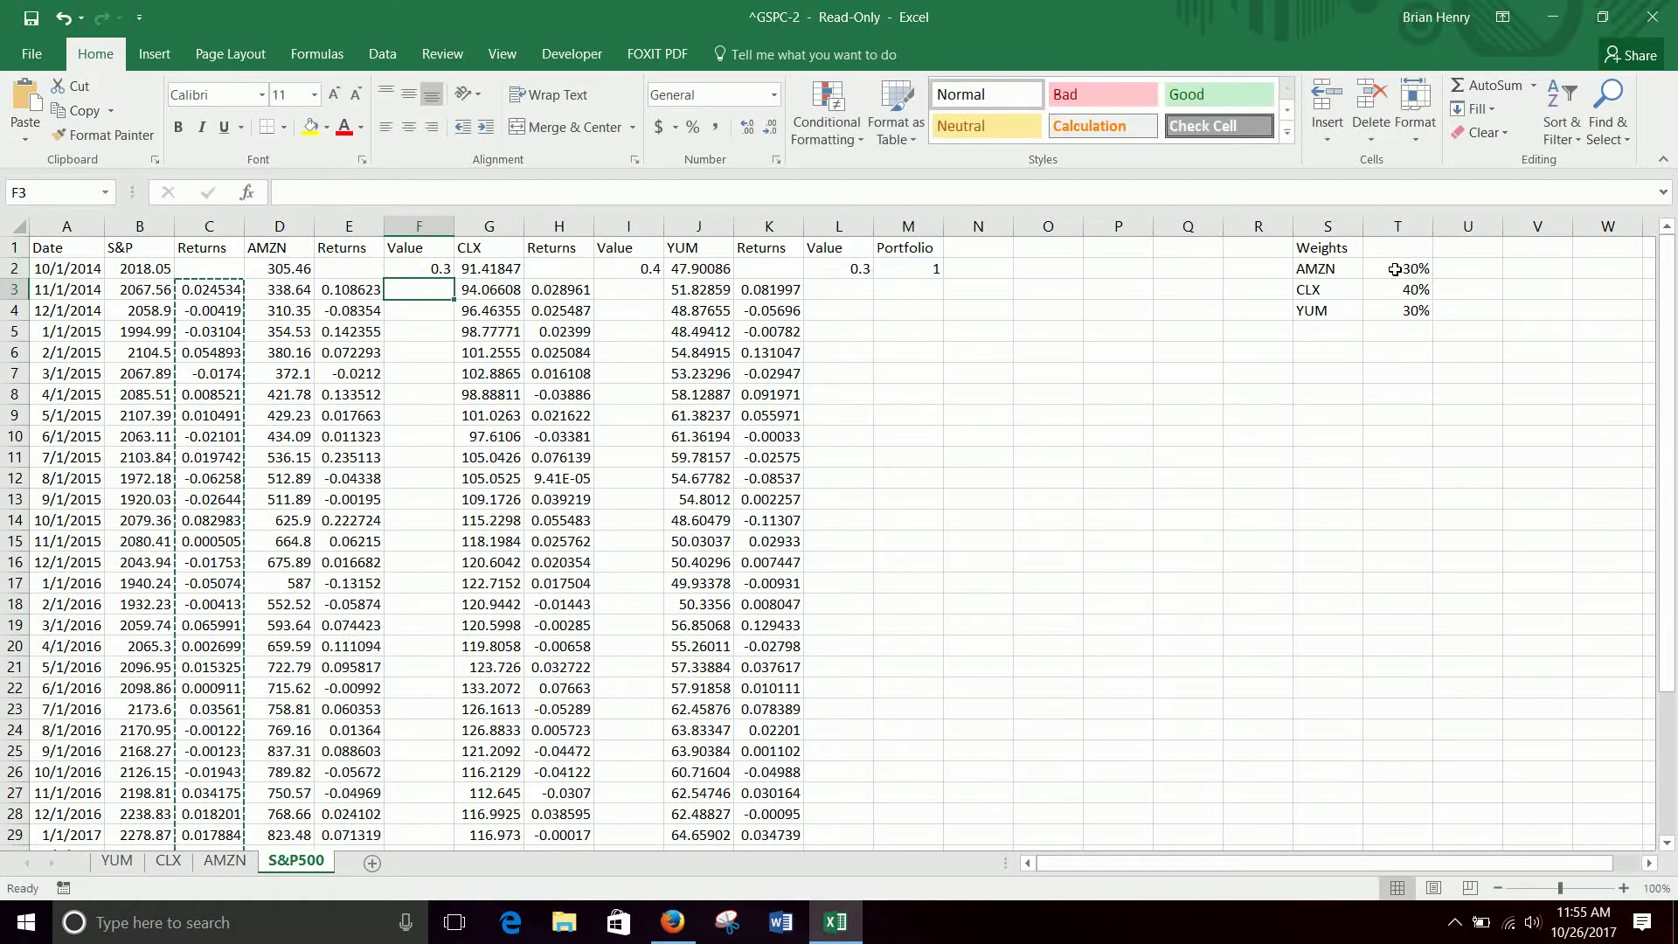
Step: Enter =F2*(1+E3) in F3 to grow AMZN's value by its return, and fill it down the Value column
type("=")
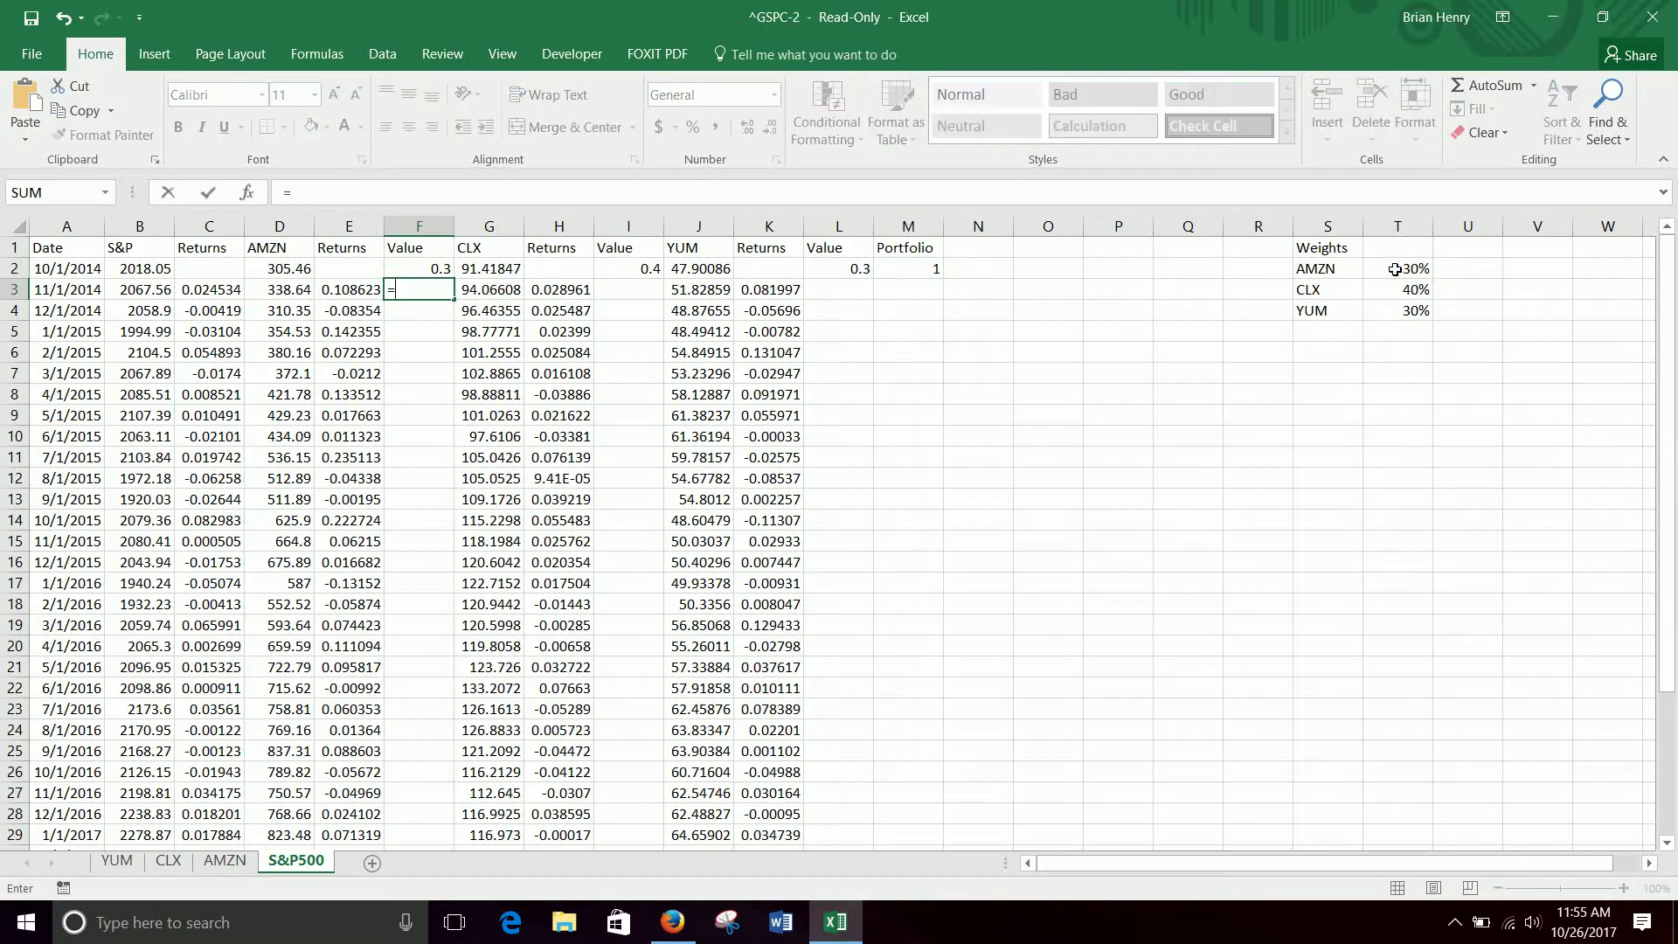
key("Up")
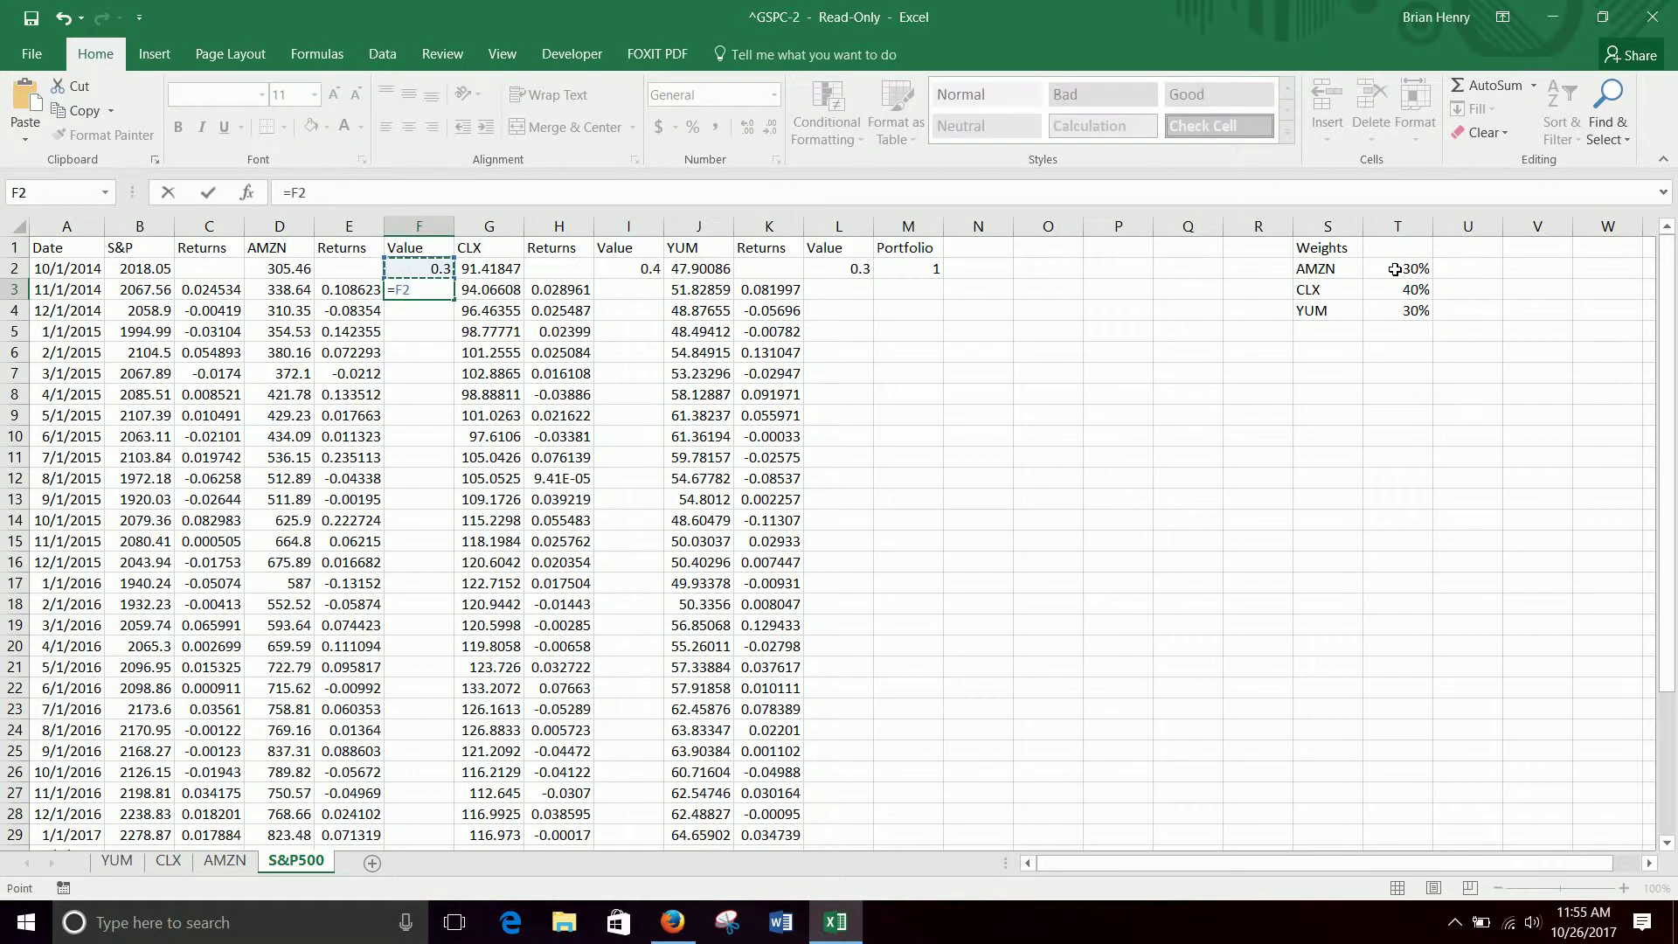
type("*(1+")
key("Left")
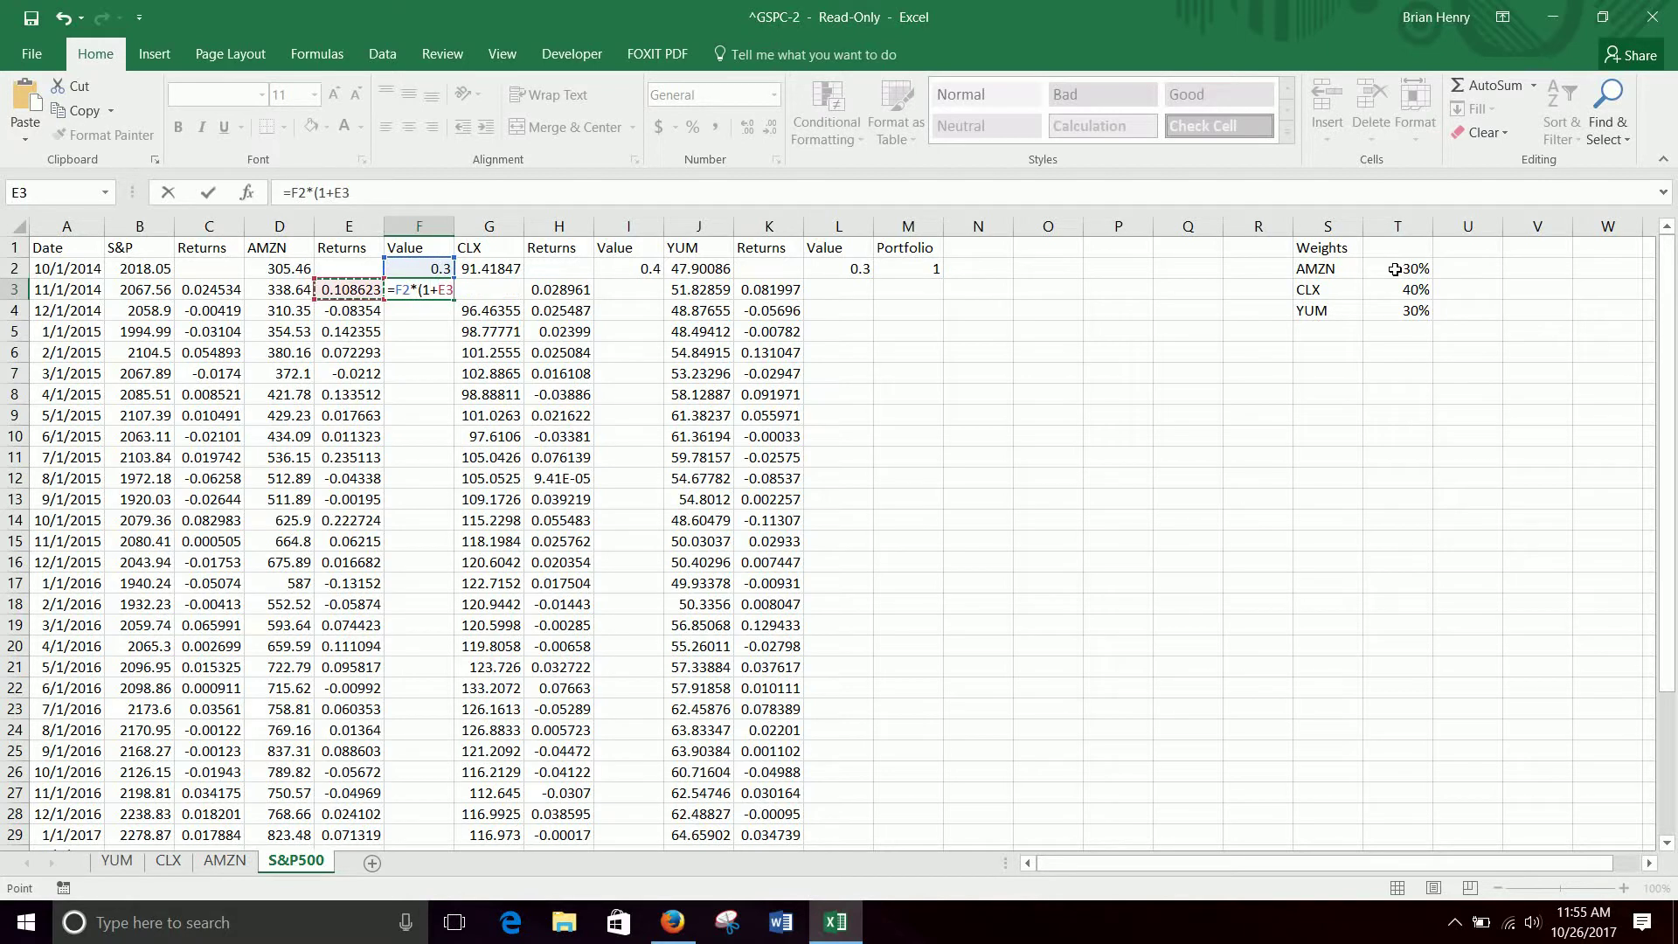
key("Return")
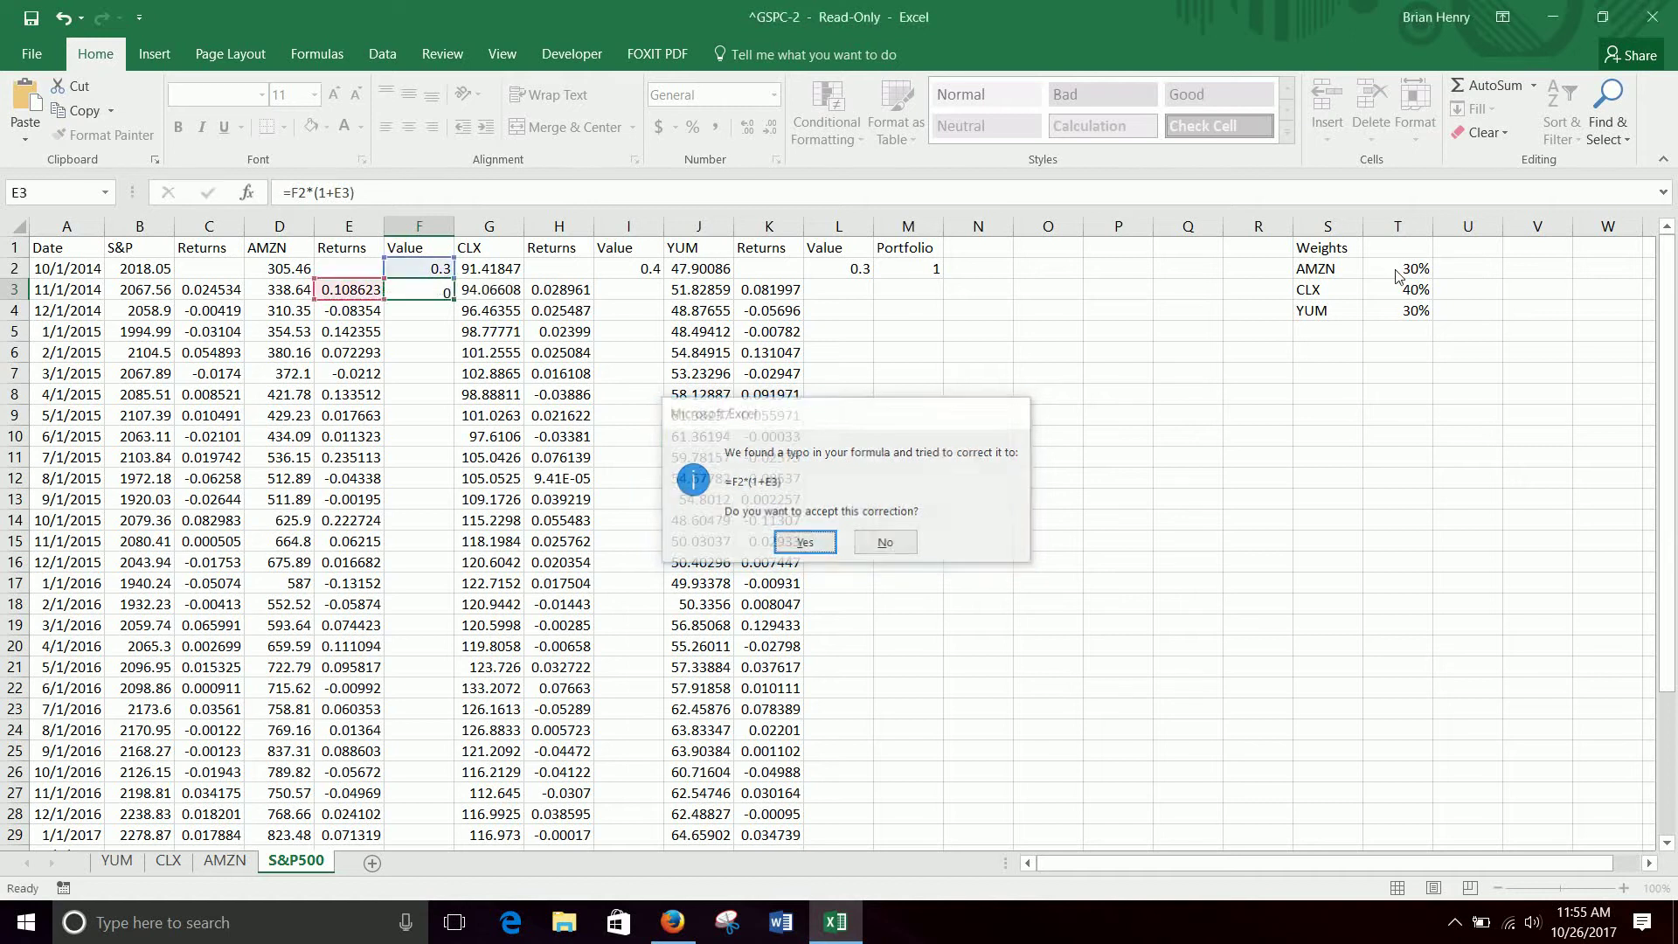
key("Return")
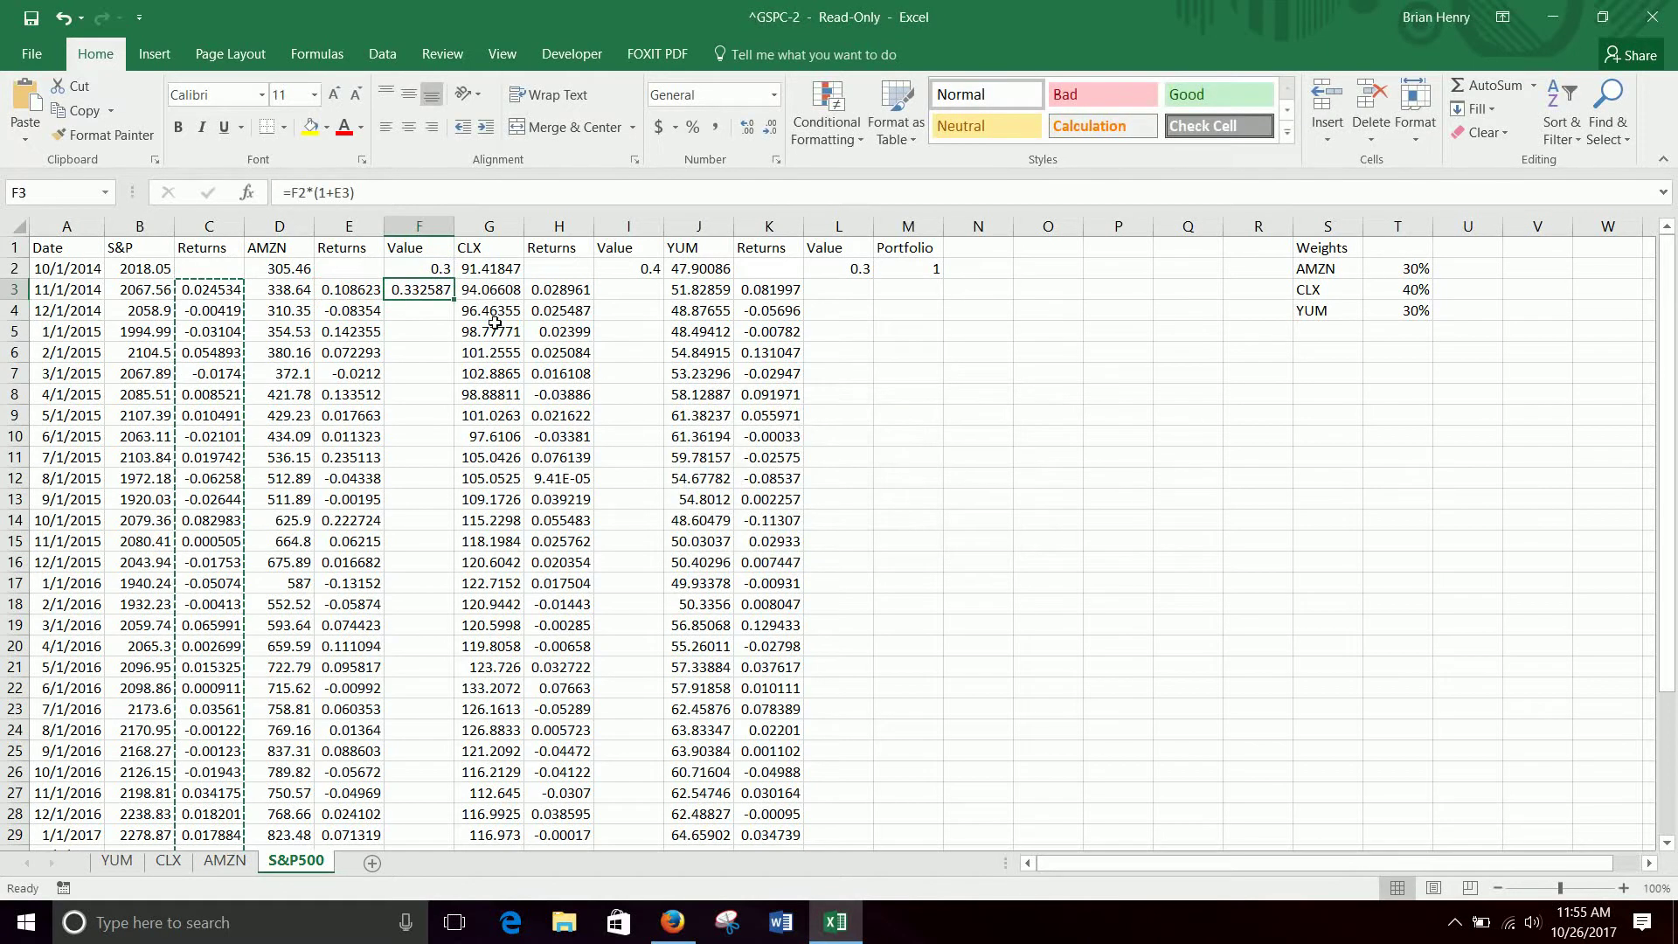
double_click(449, 300)
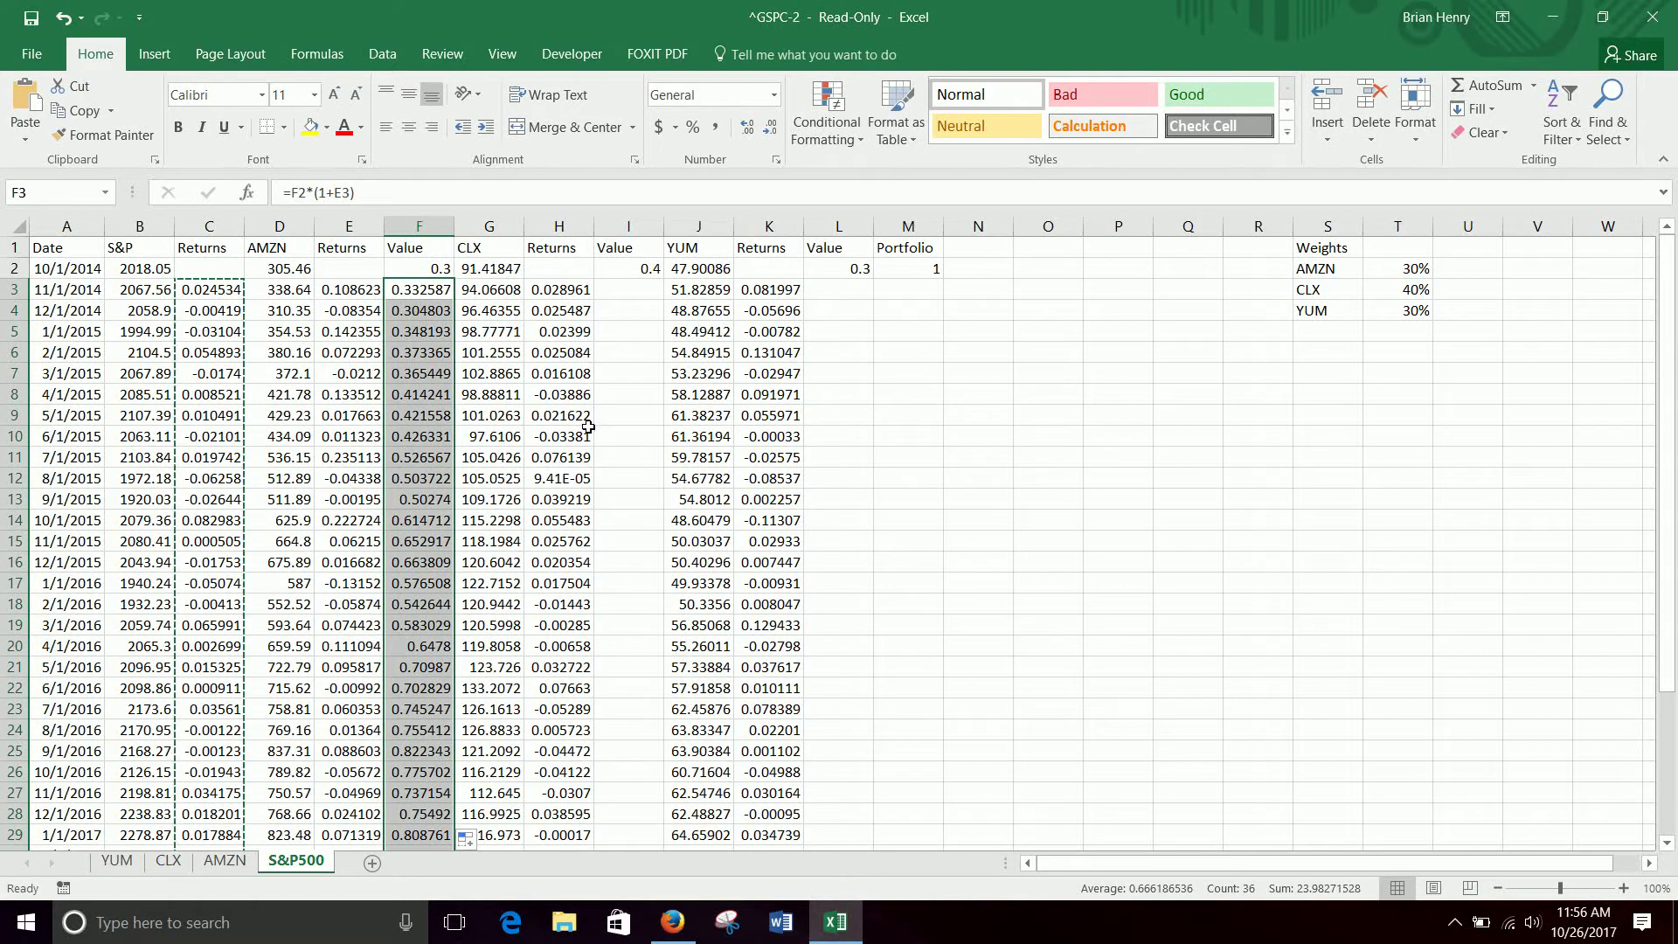
Step: Copy the AMZN Value formulas from F3 down into the CLX and YUM Value columns, starting at I3 and L3
key("ctrl+c")
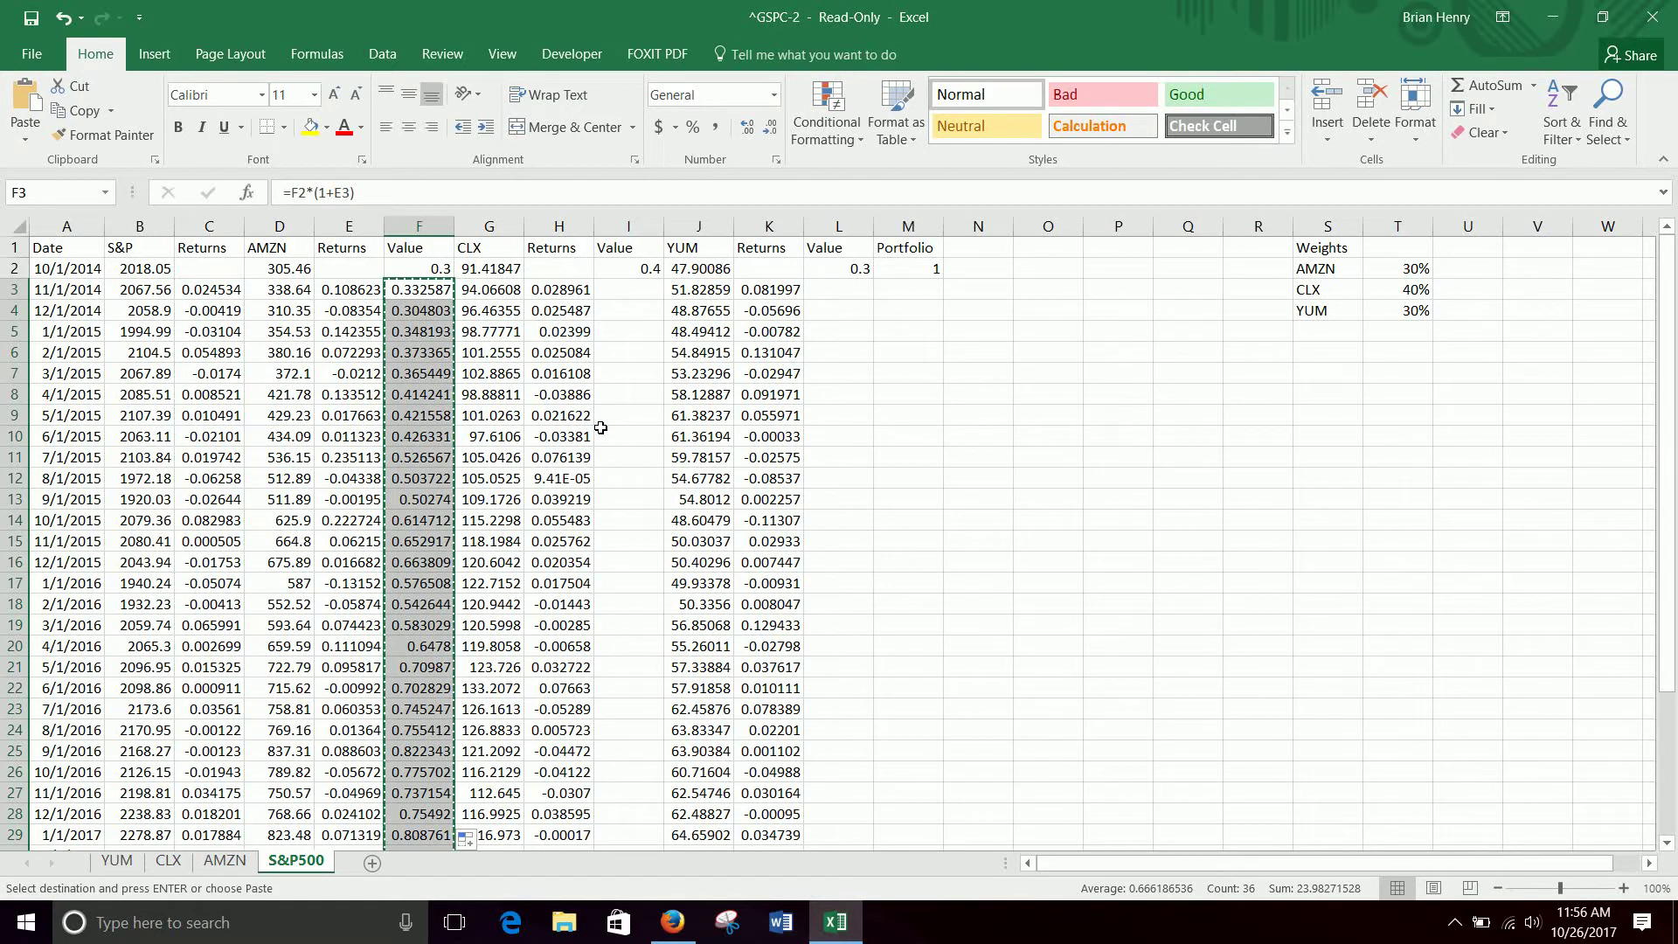
key("Right")
key("Right")
key("Right")
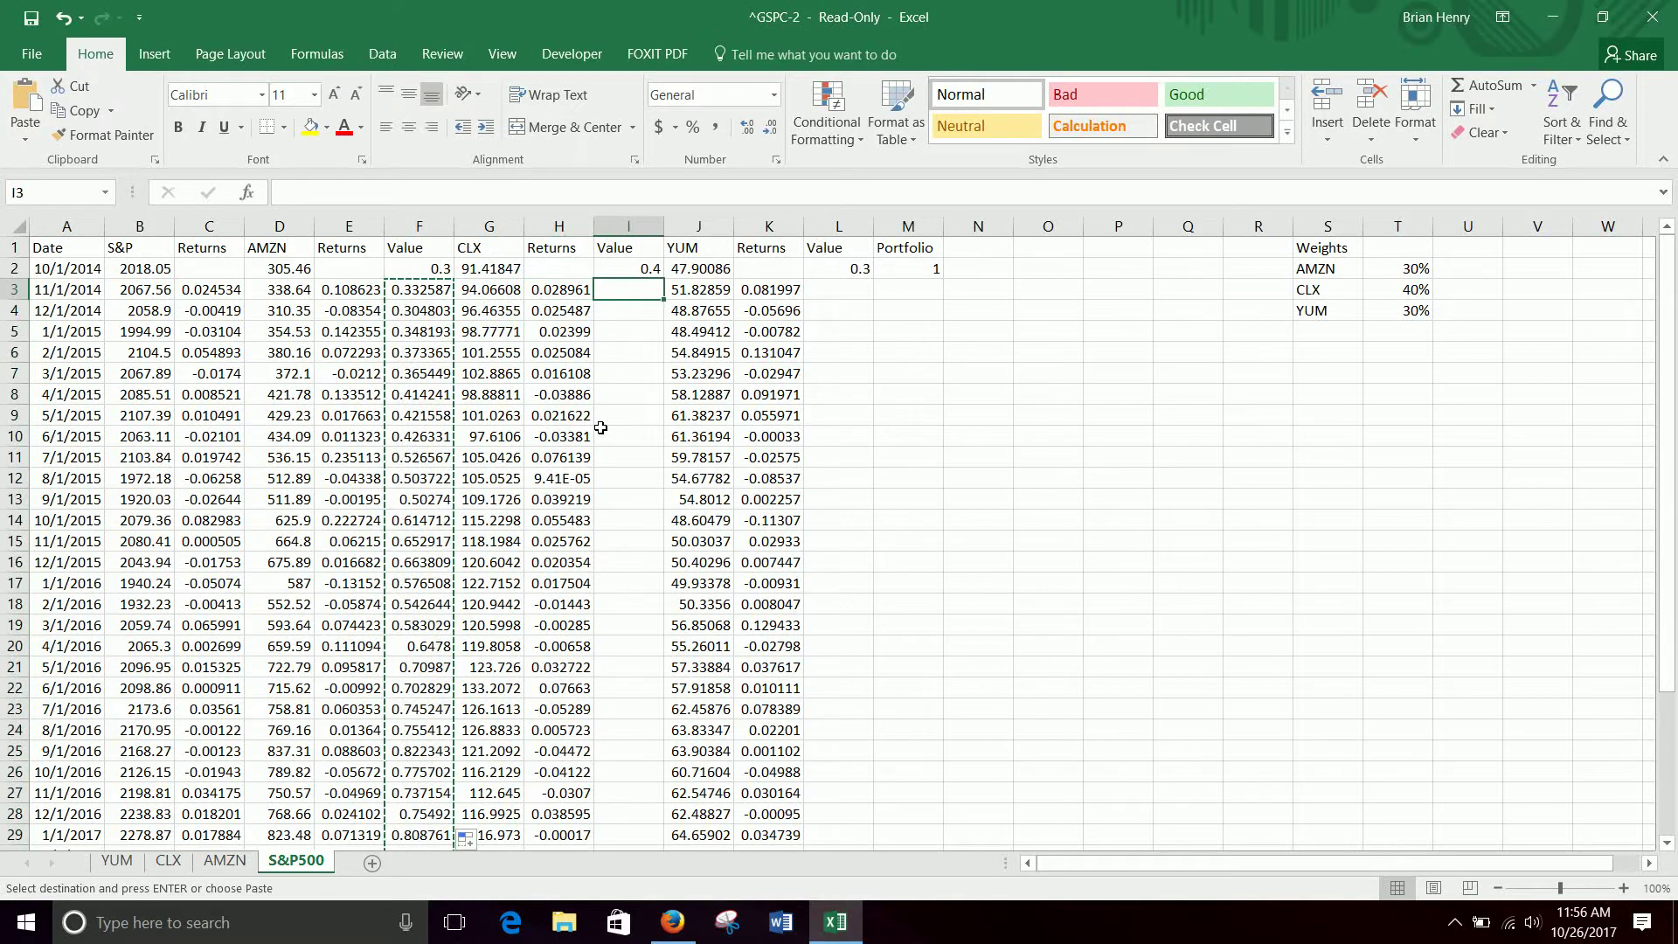
key("ctrl+v")
key("Right")
key("Right")
key("Right")
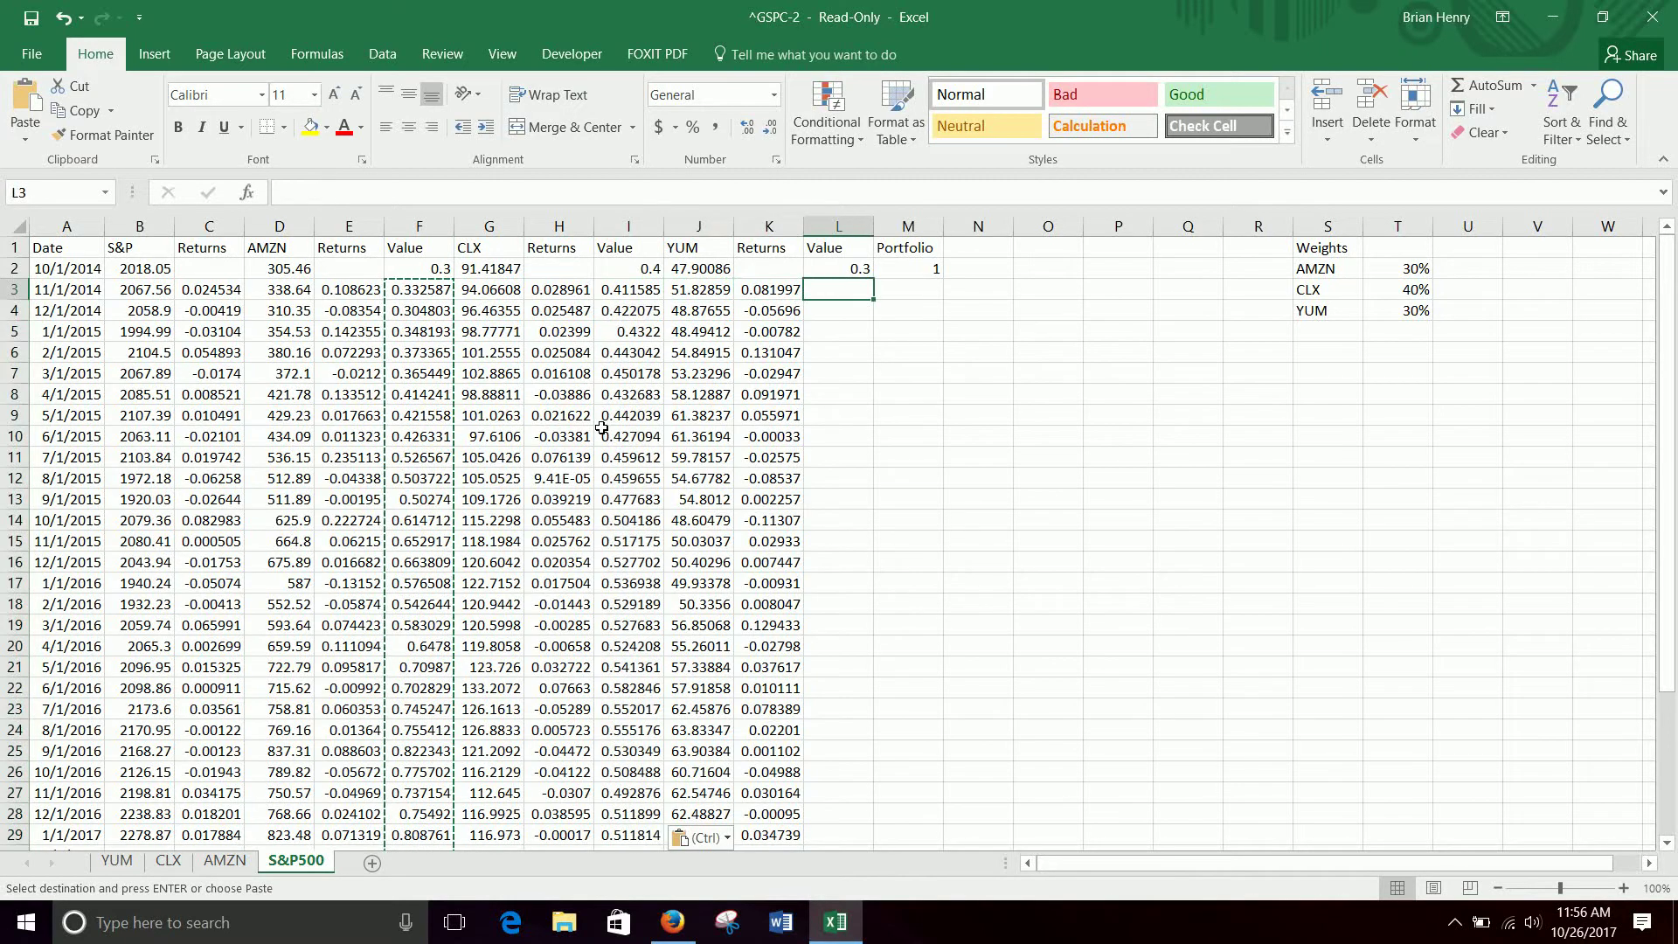
key("ctrl+v")
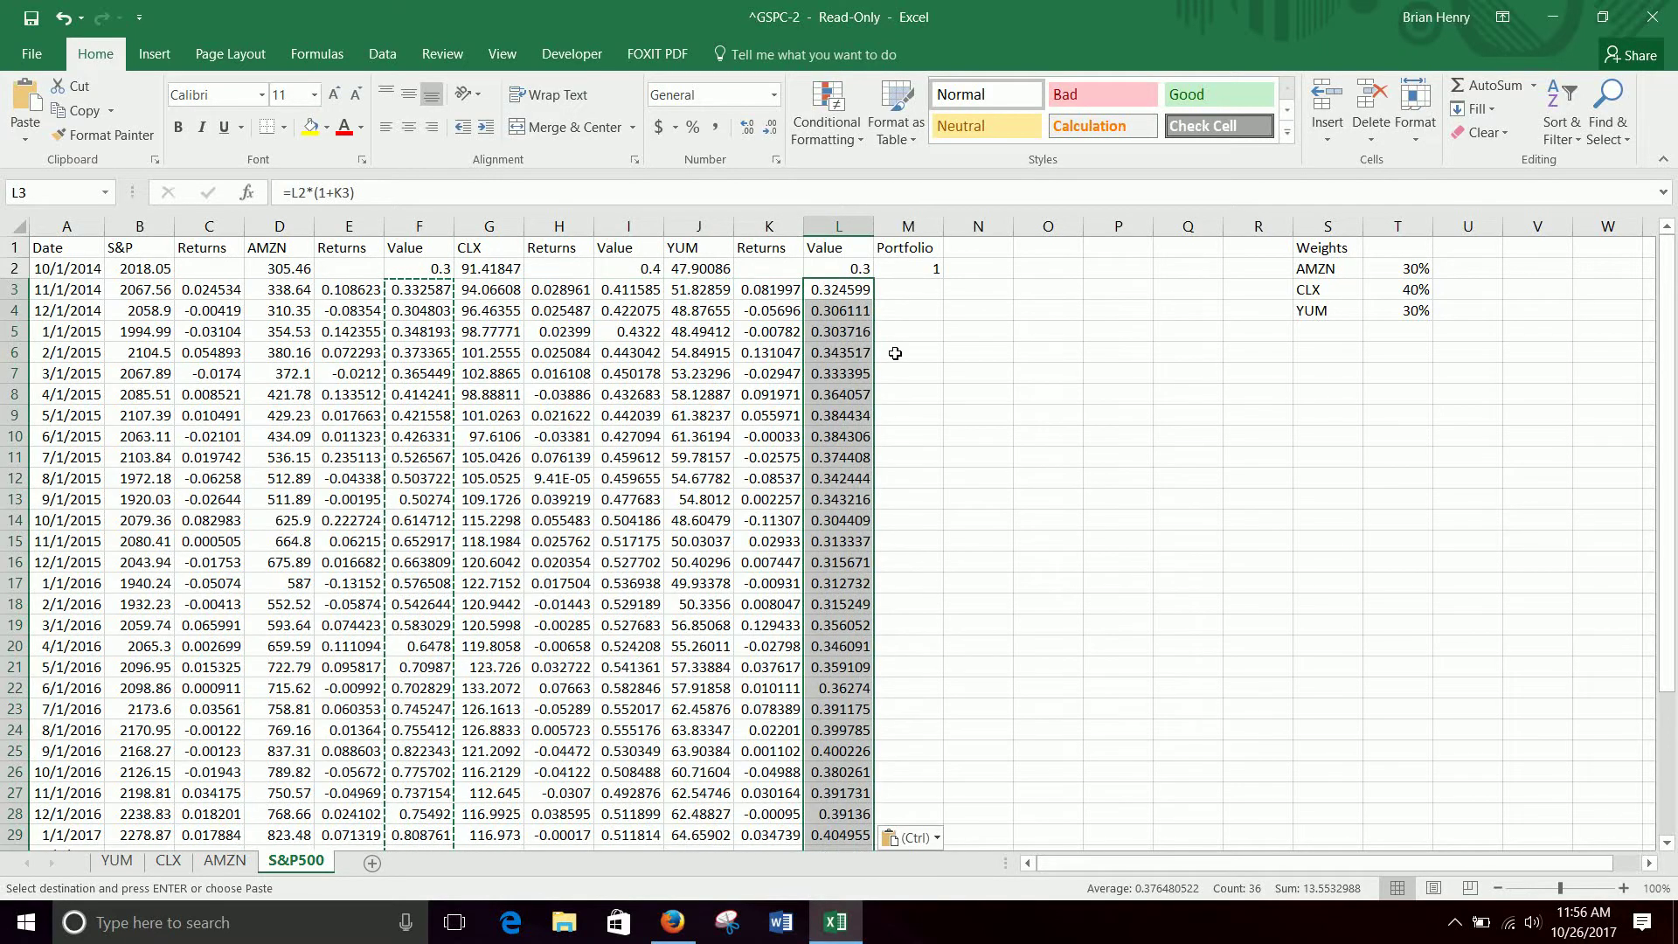
Step: Enter =L3+I3+F3 in M3 to sum the three stock values into the Portfolio column
key("Right")
key("Escape")
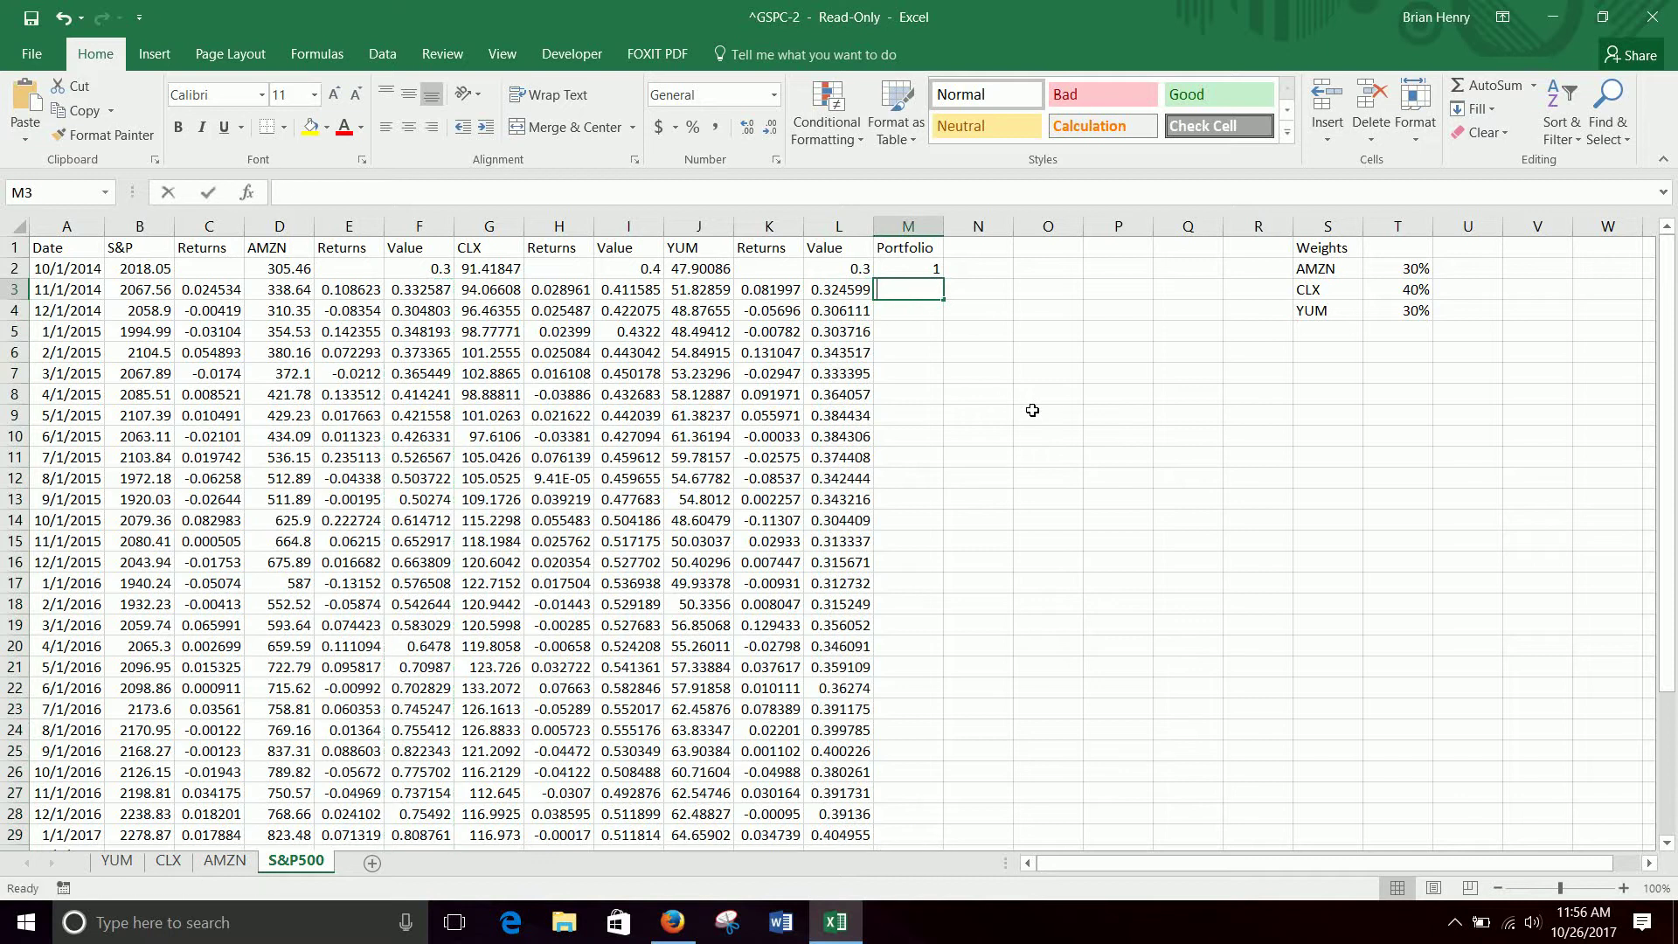
type("=")
key("Left")
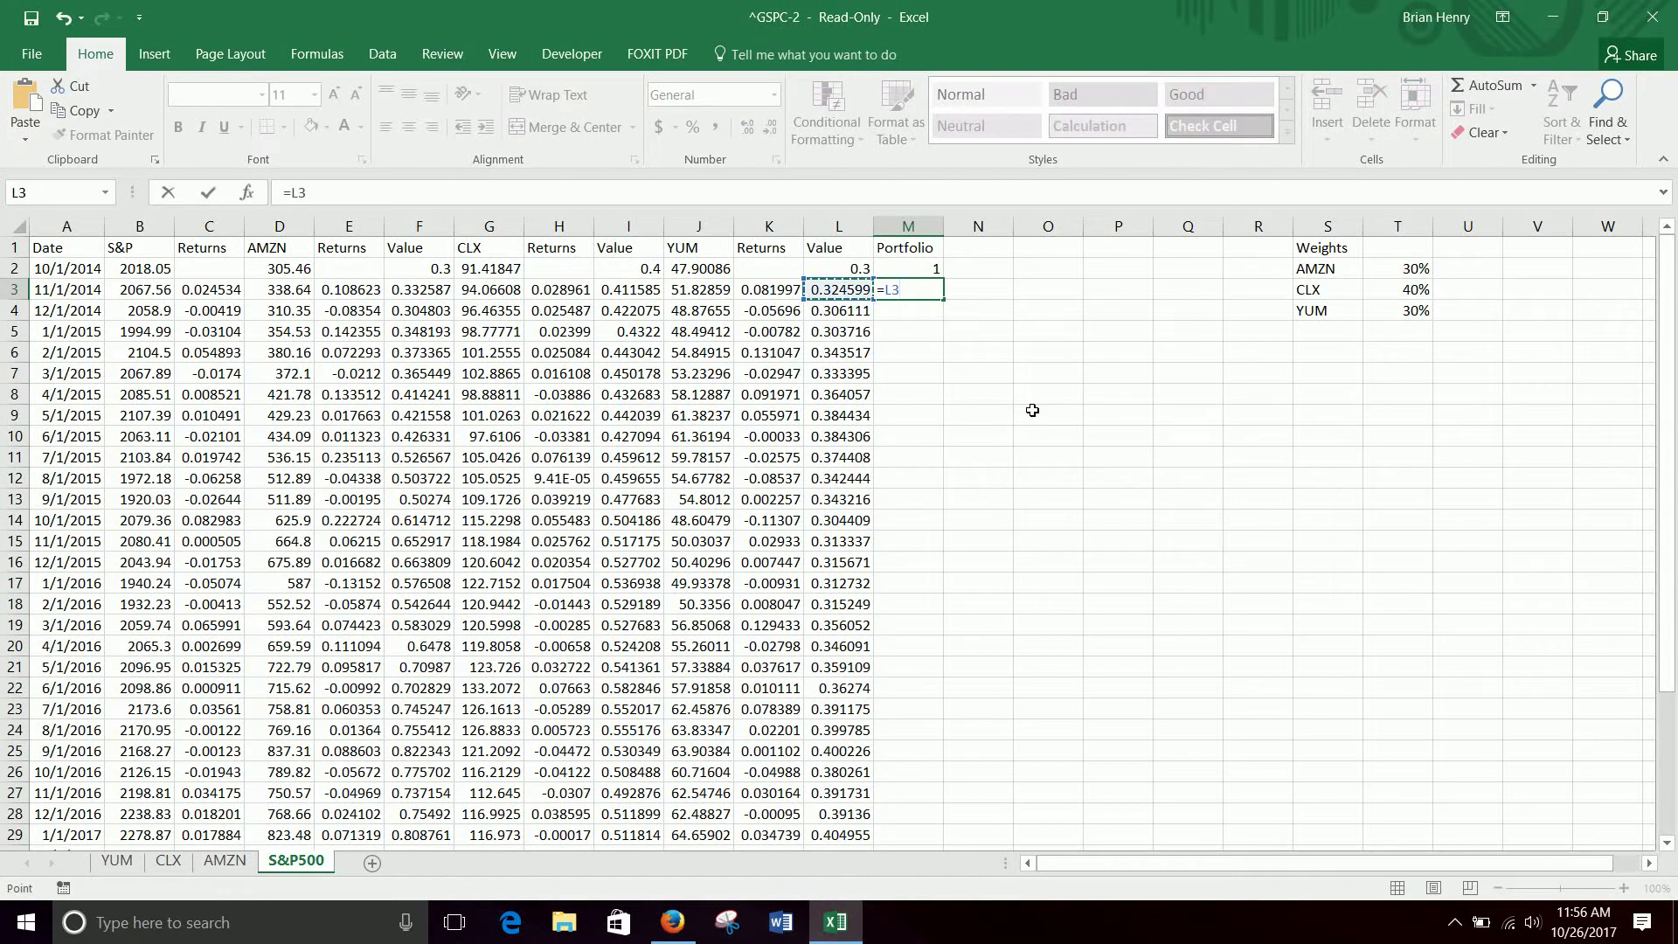
type("+")
key("Left")
key("Left")
key("Left")
key("Left")
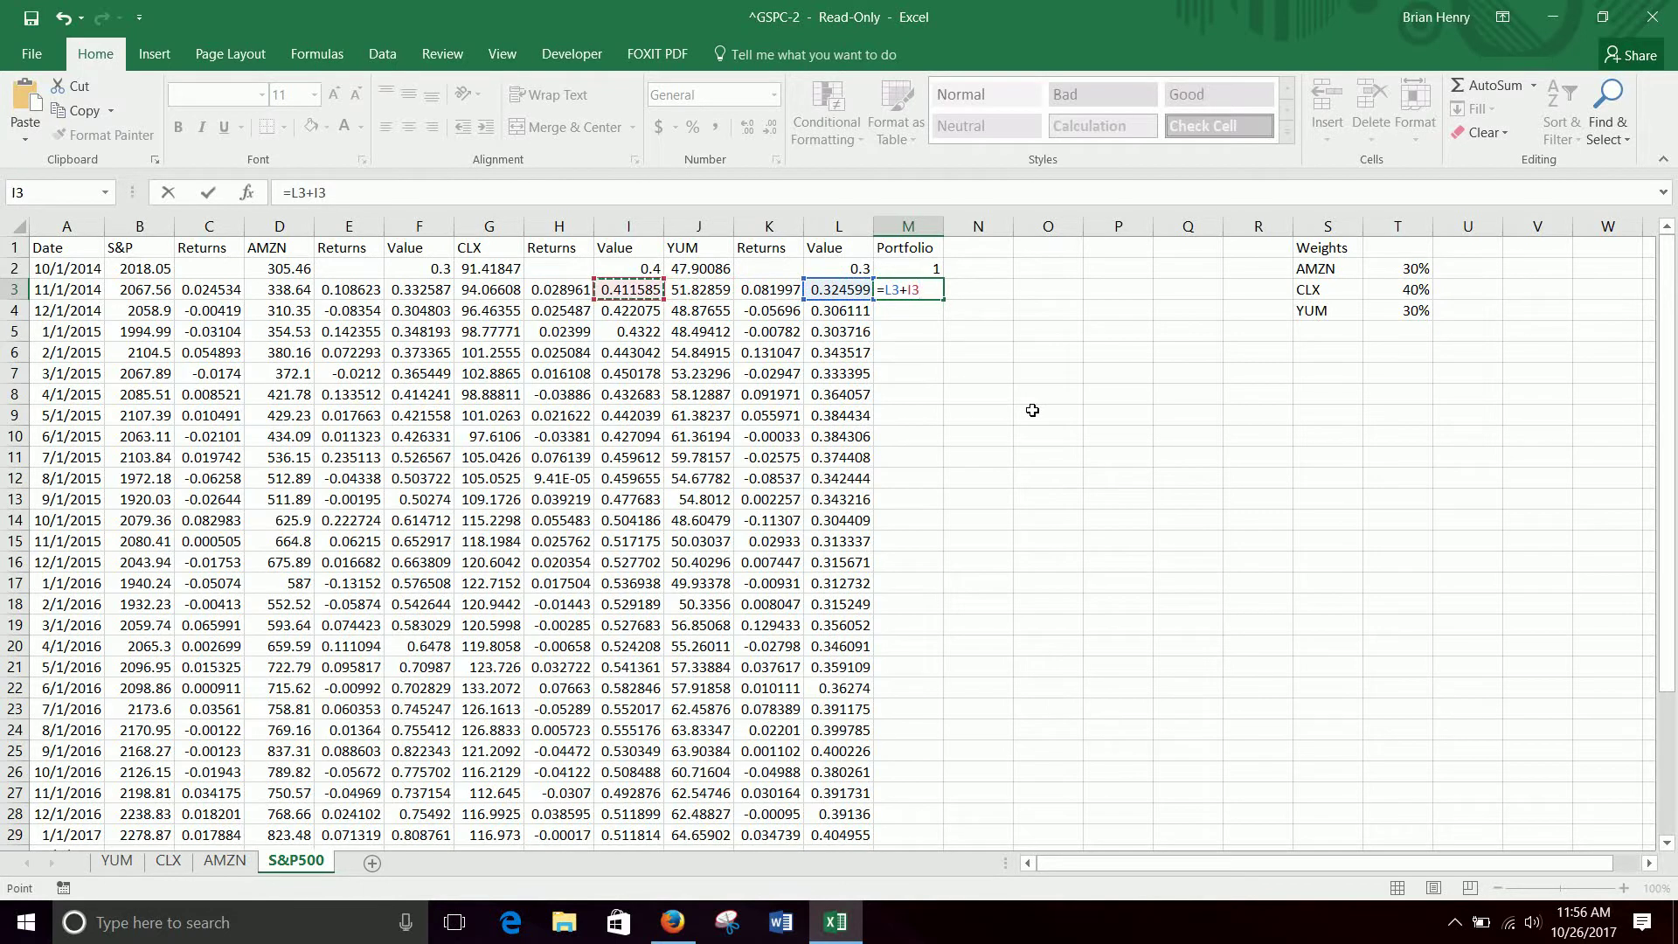
type("+")
key("Left")
key("Left")
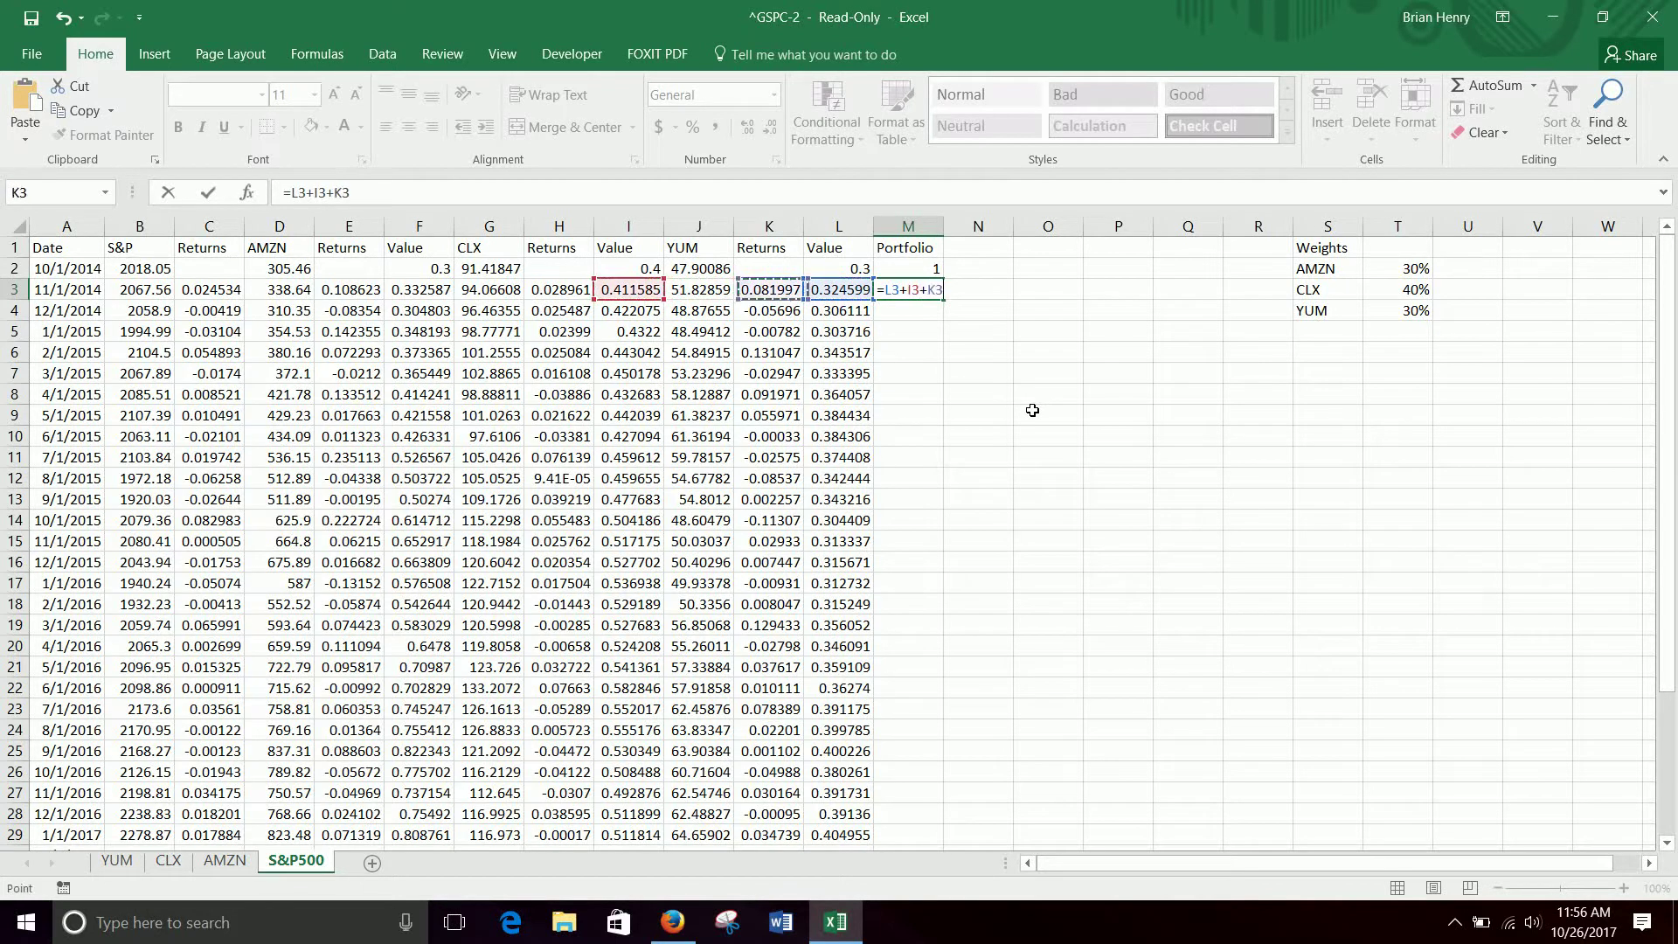
key("Left")
key("Left")
key("Left")
key("Left")
key("Left")
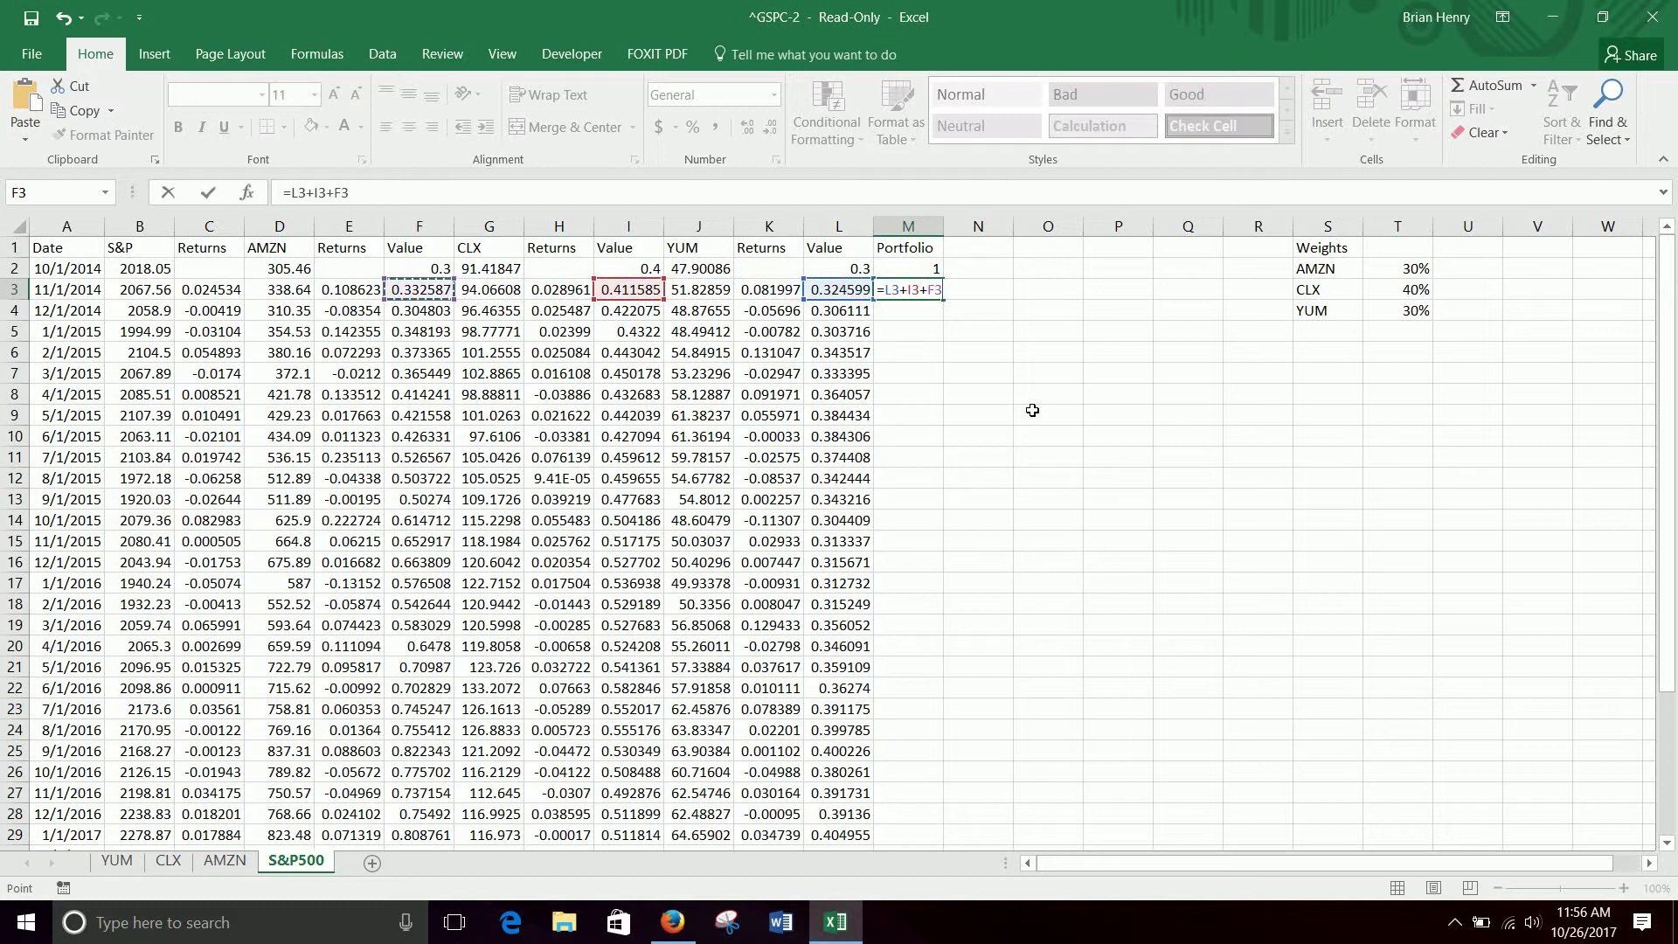
key("Return")
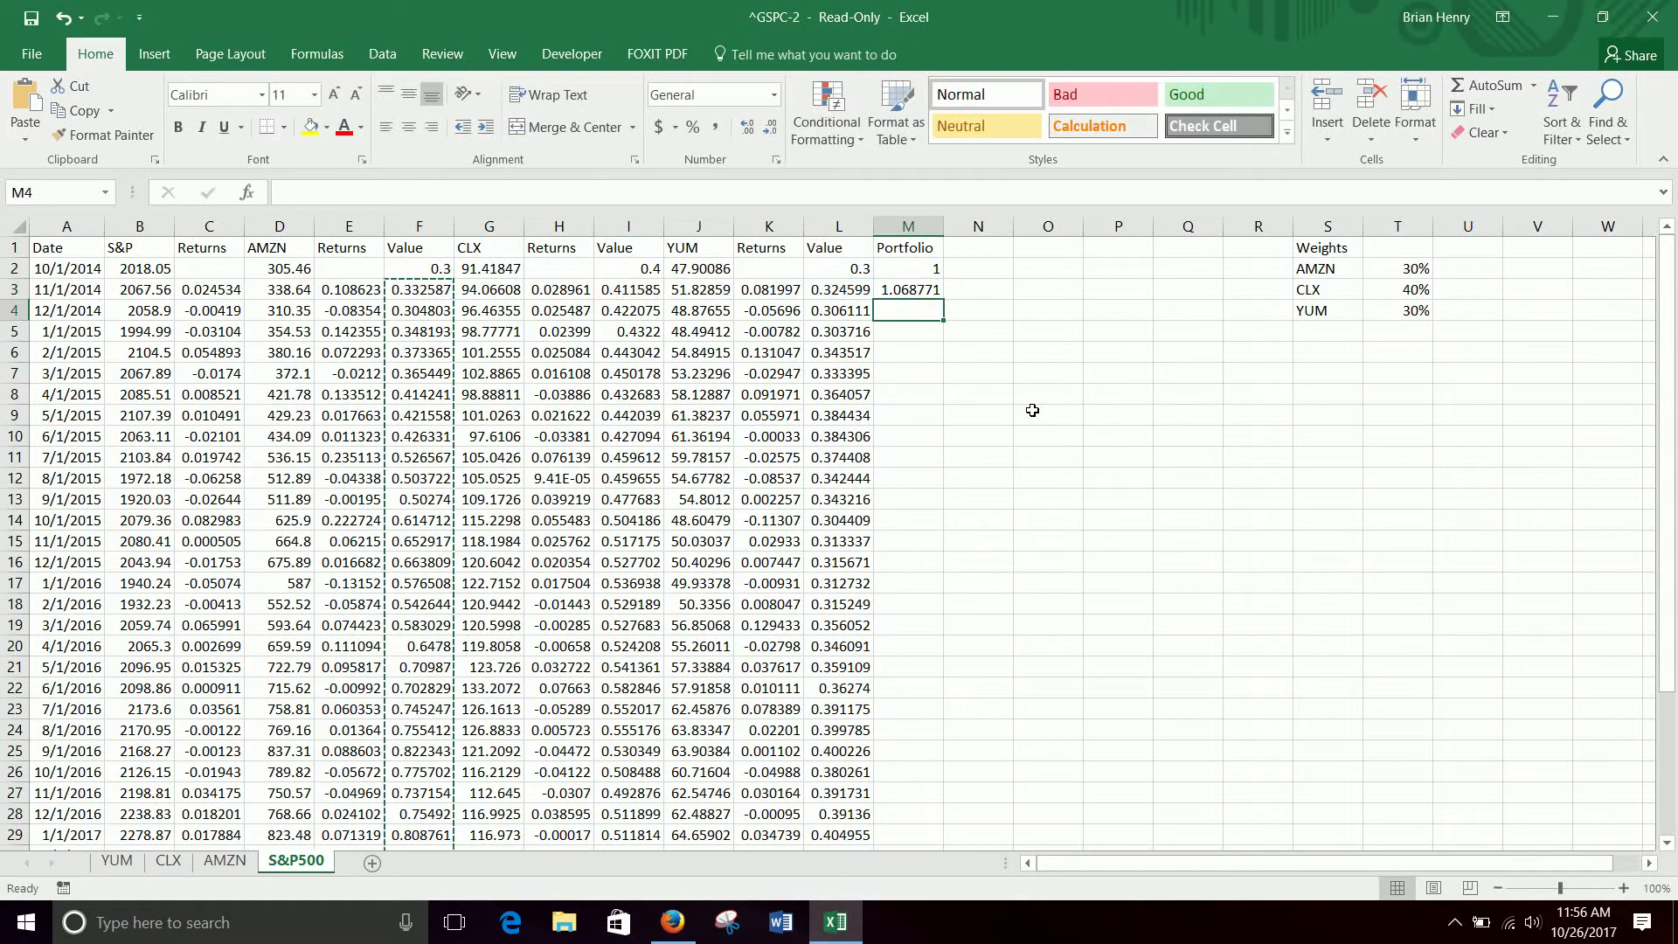
Step: Fill the Portfolio formula from M3 down to row 38 and check the final month's value in M38
key("Up")
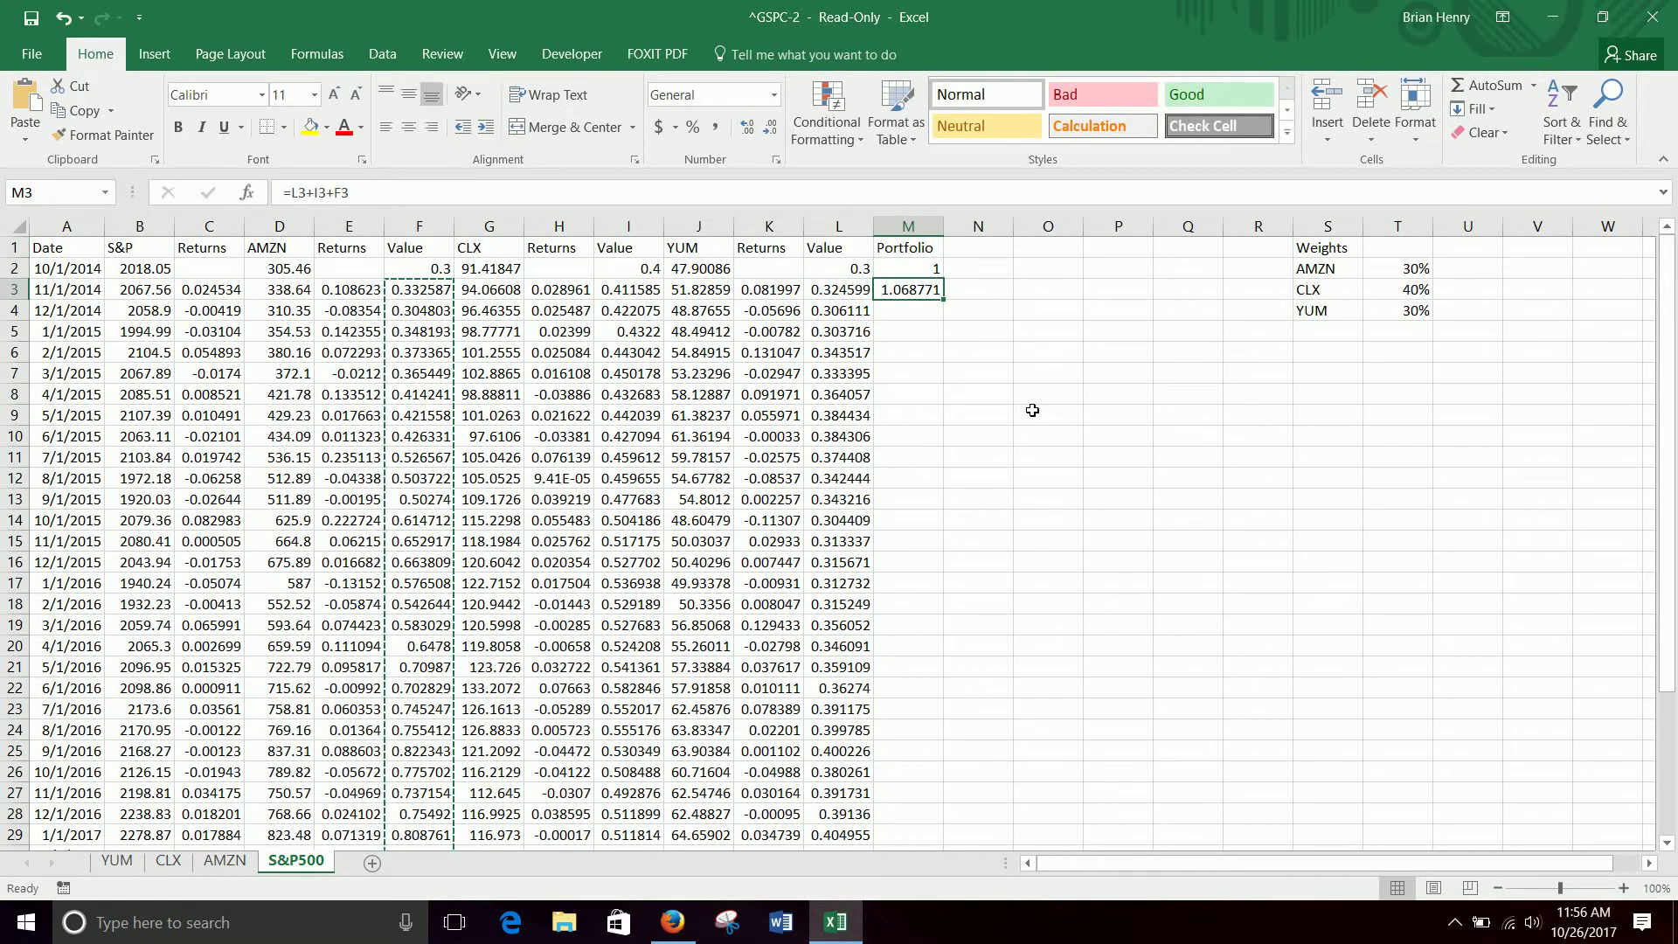
double_click(947, 301)
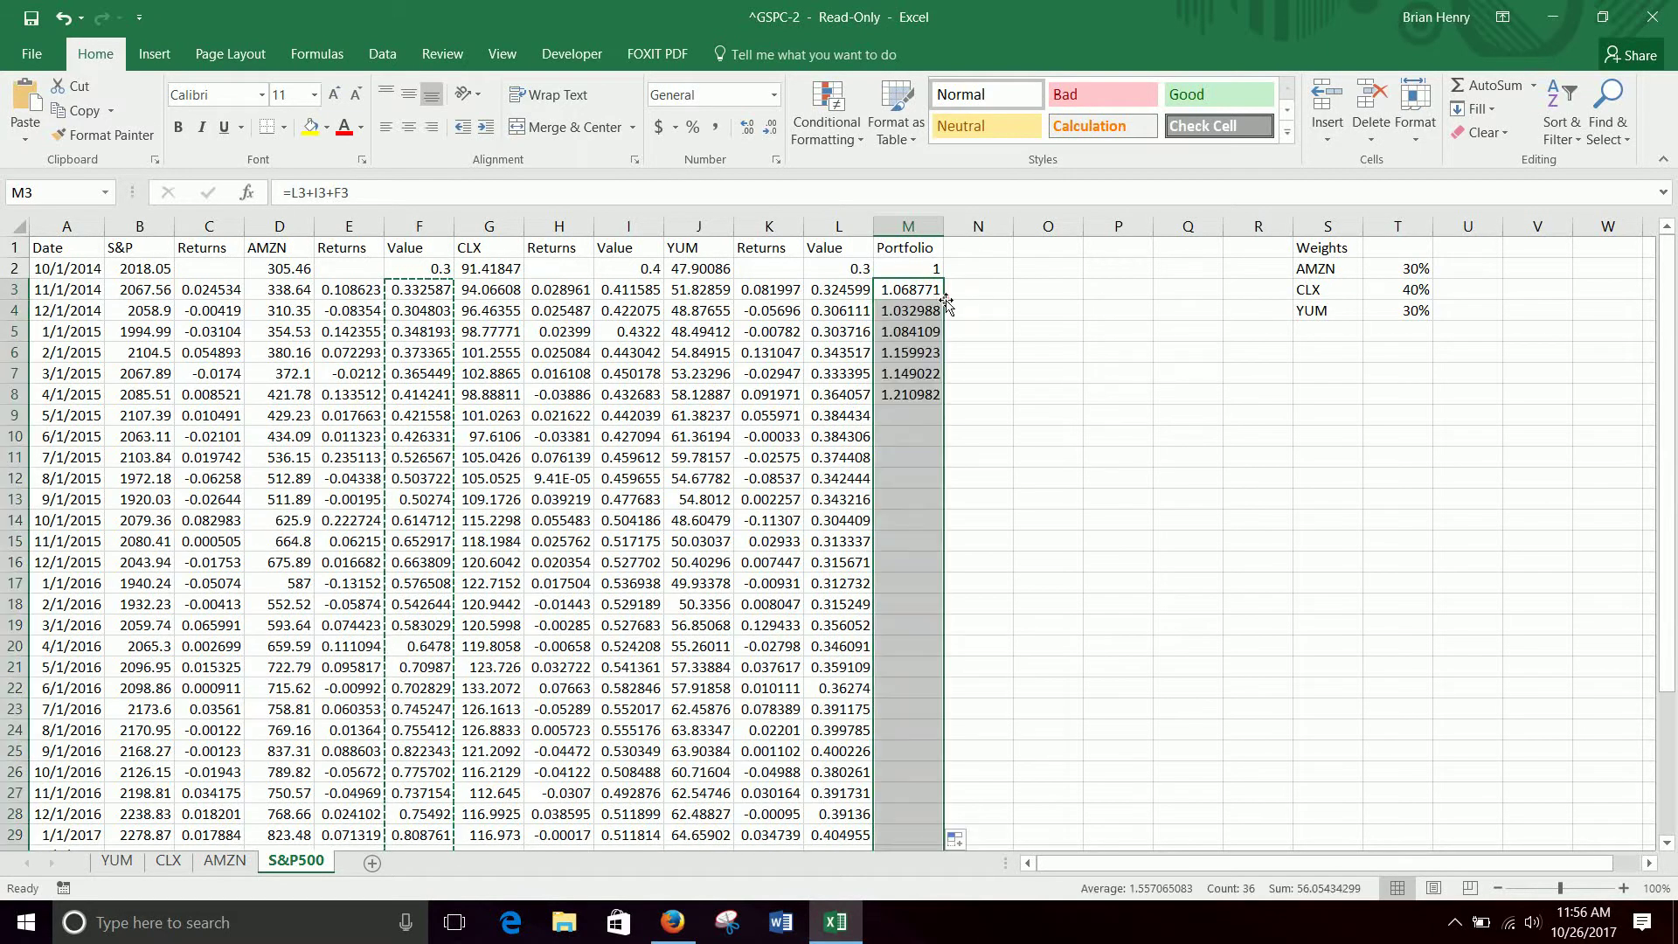
scroll(1096, 560, "down", 8)
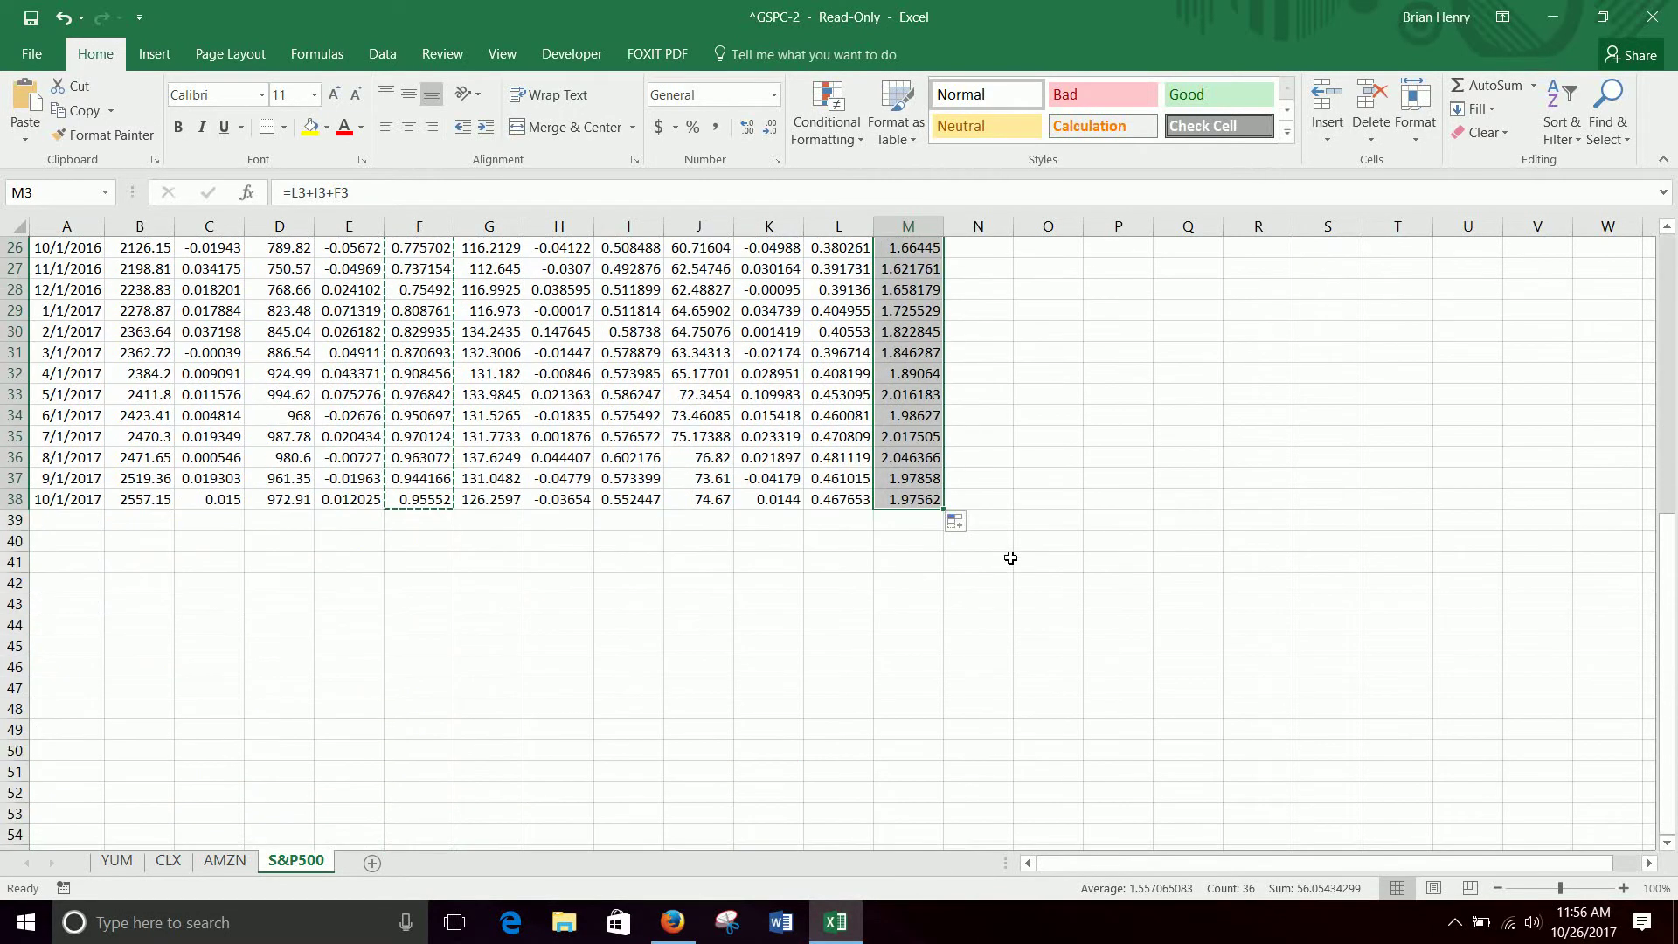
left_click(899, 492)
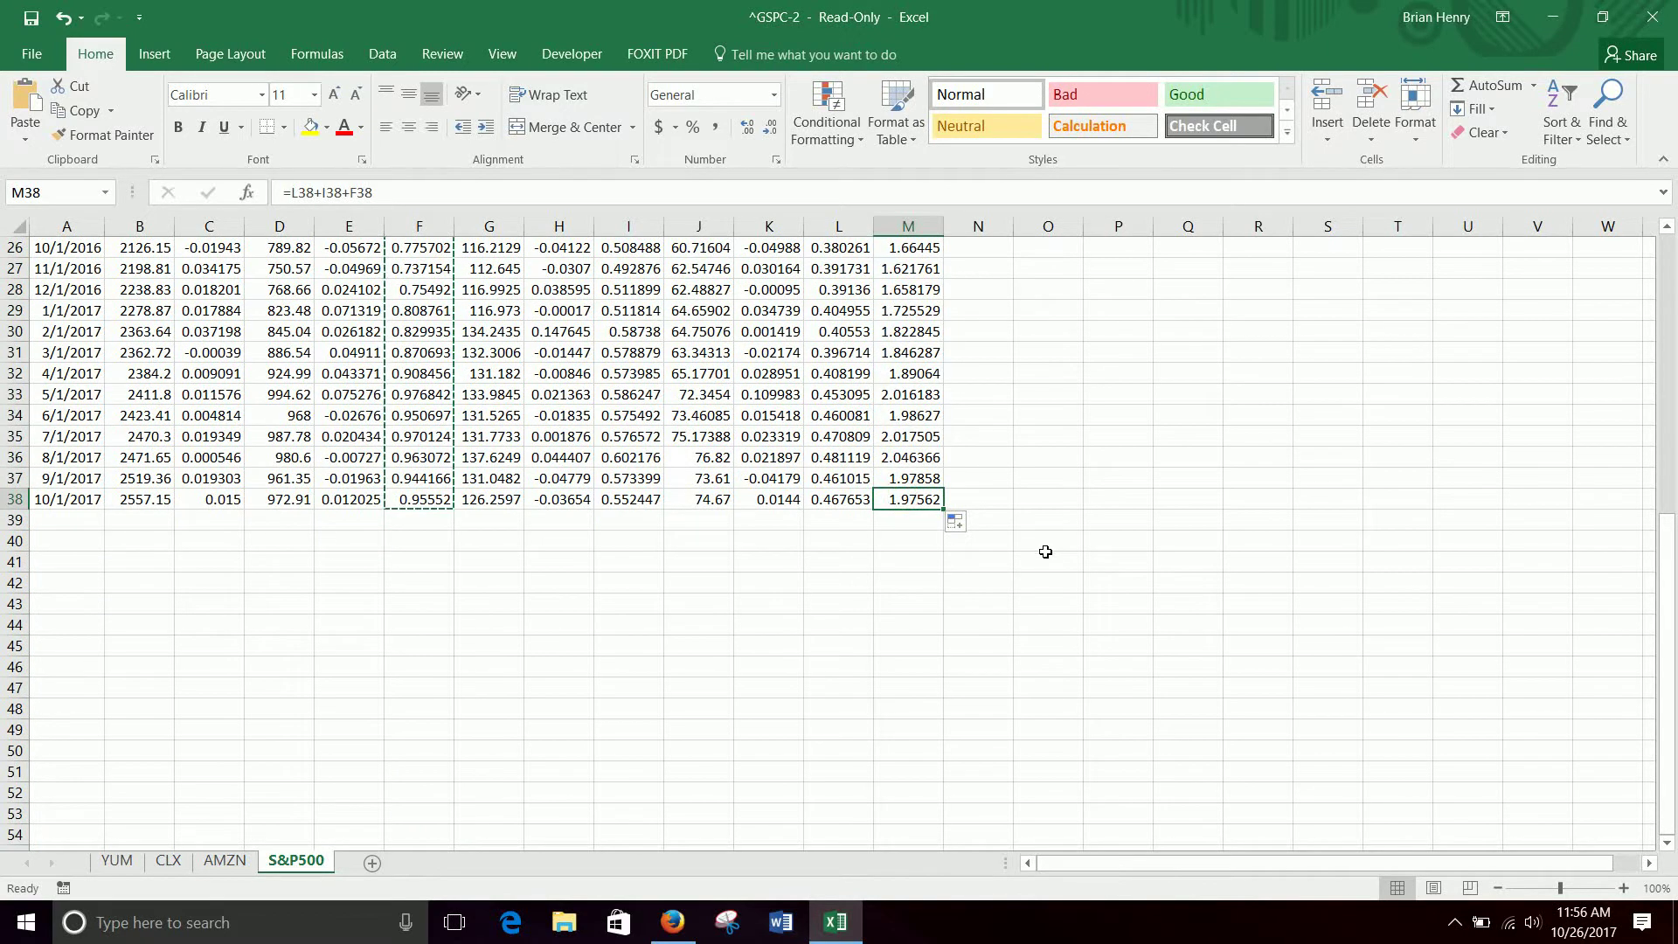
scroll(1045, 551, "up", 8)
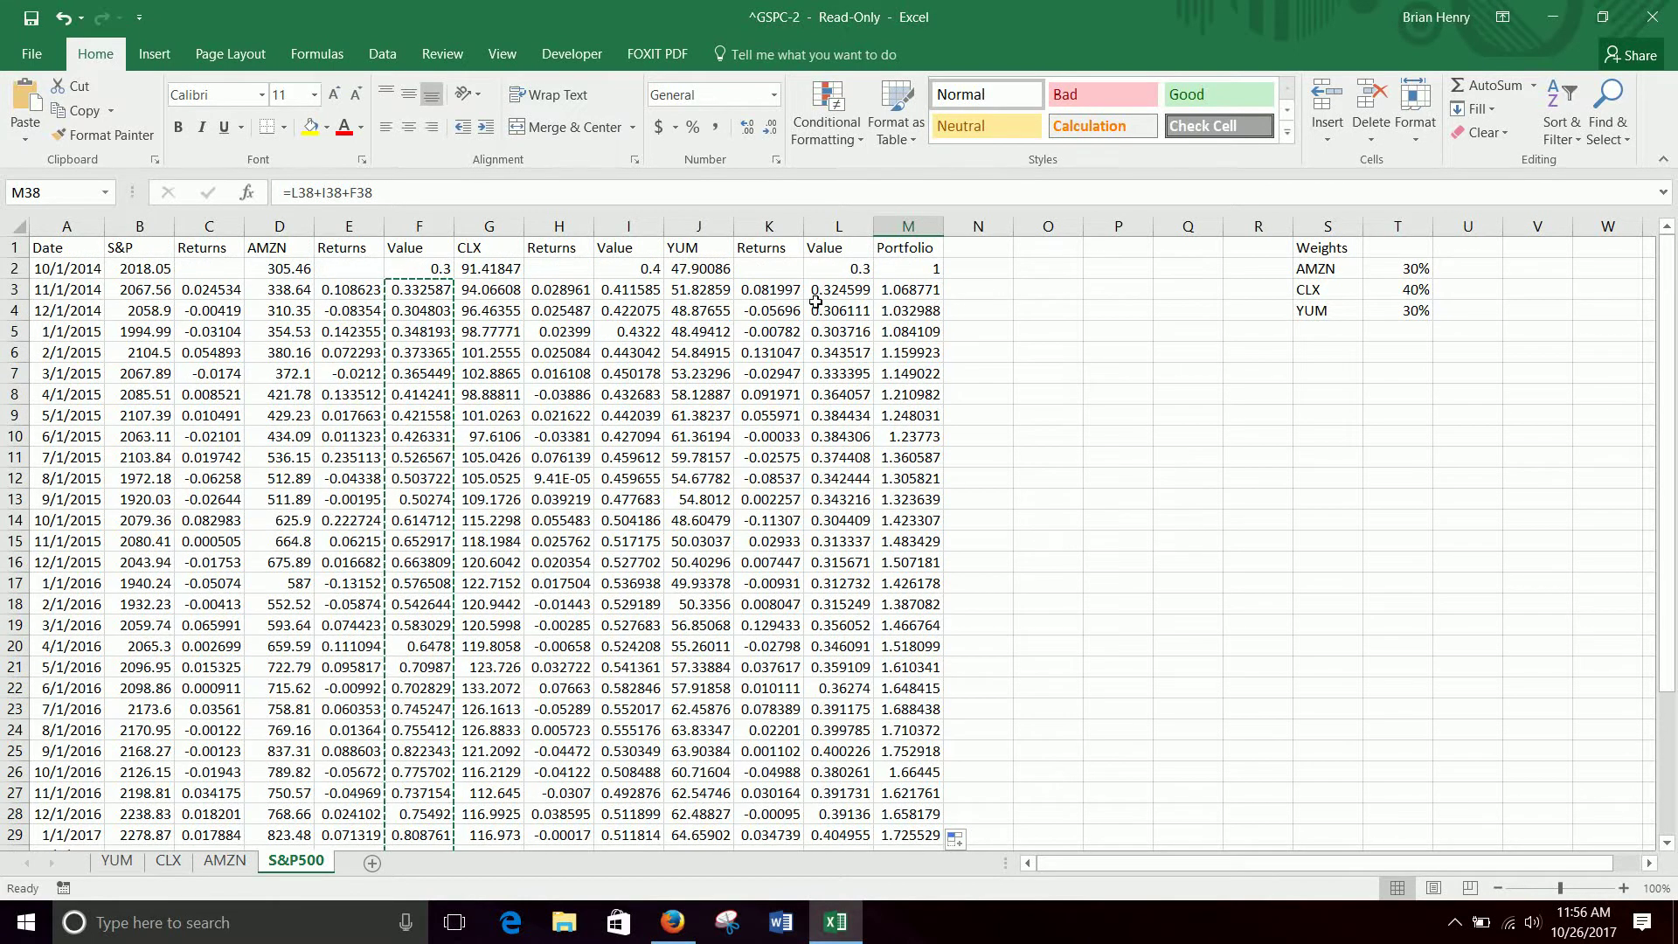
Step: Copy the YUM Returns formulas from K3 through K38 into column N beside the Portfolio values, starting at N3
left_click(784, 292)
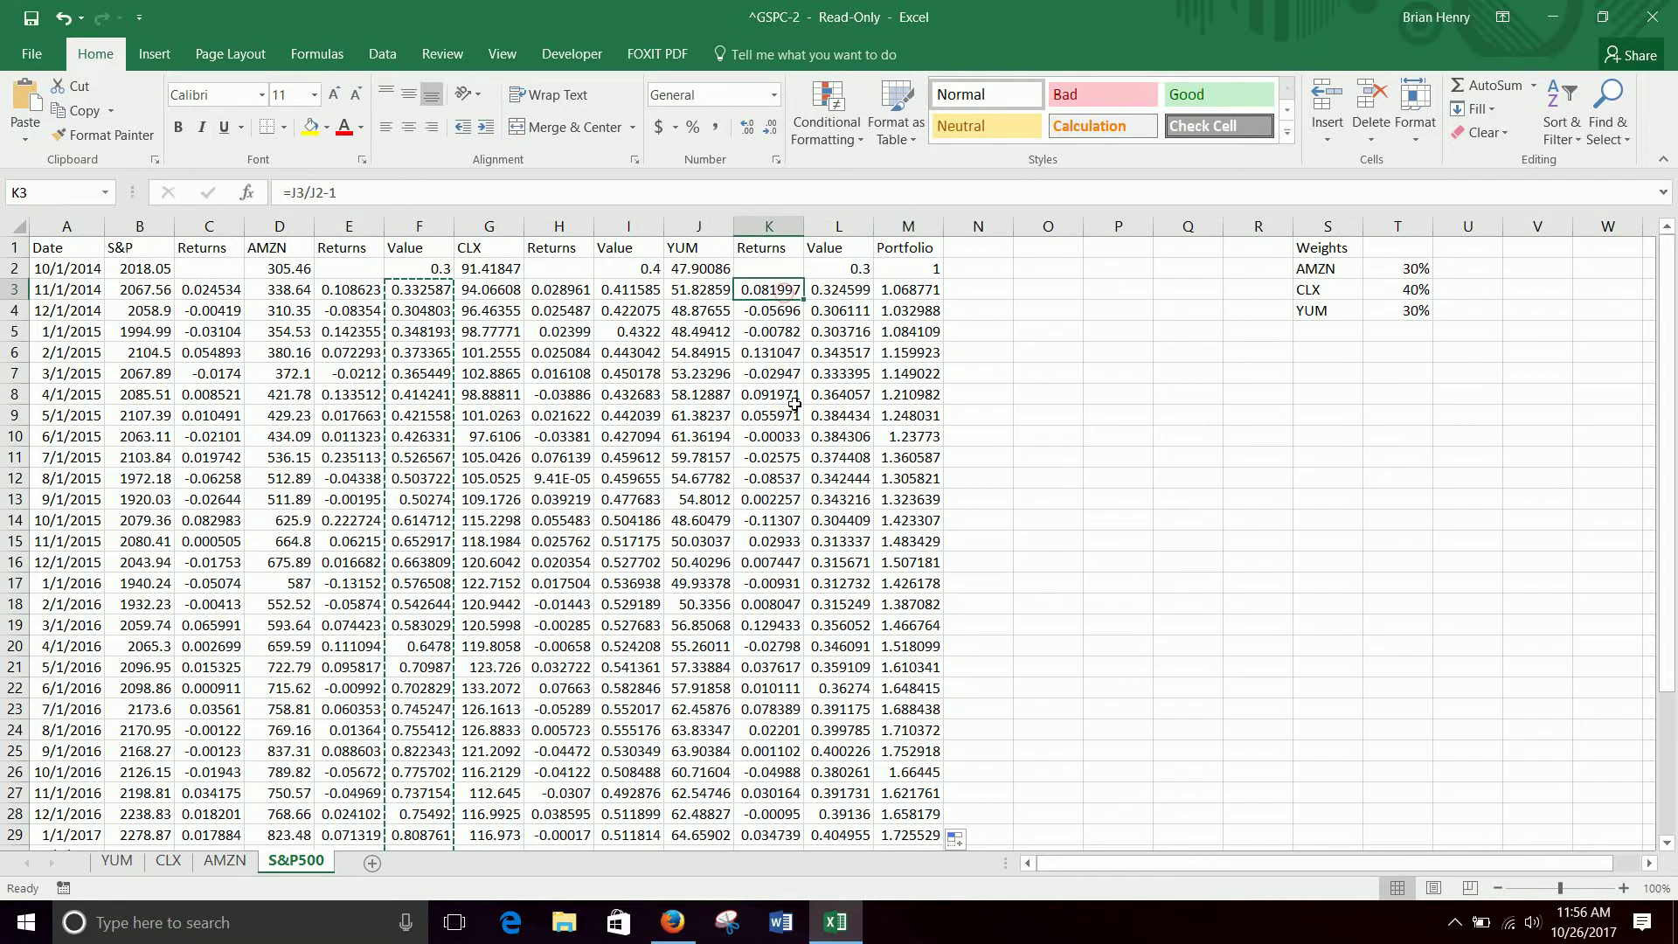
key("ctrl+shift+Down")
key("ctrl+c")
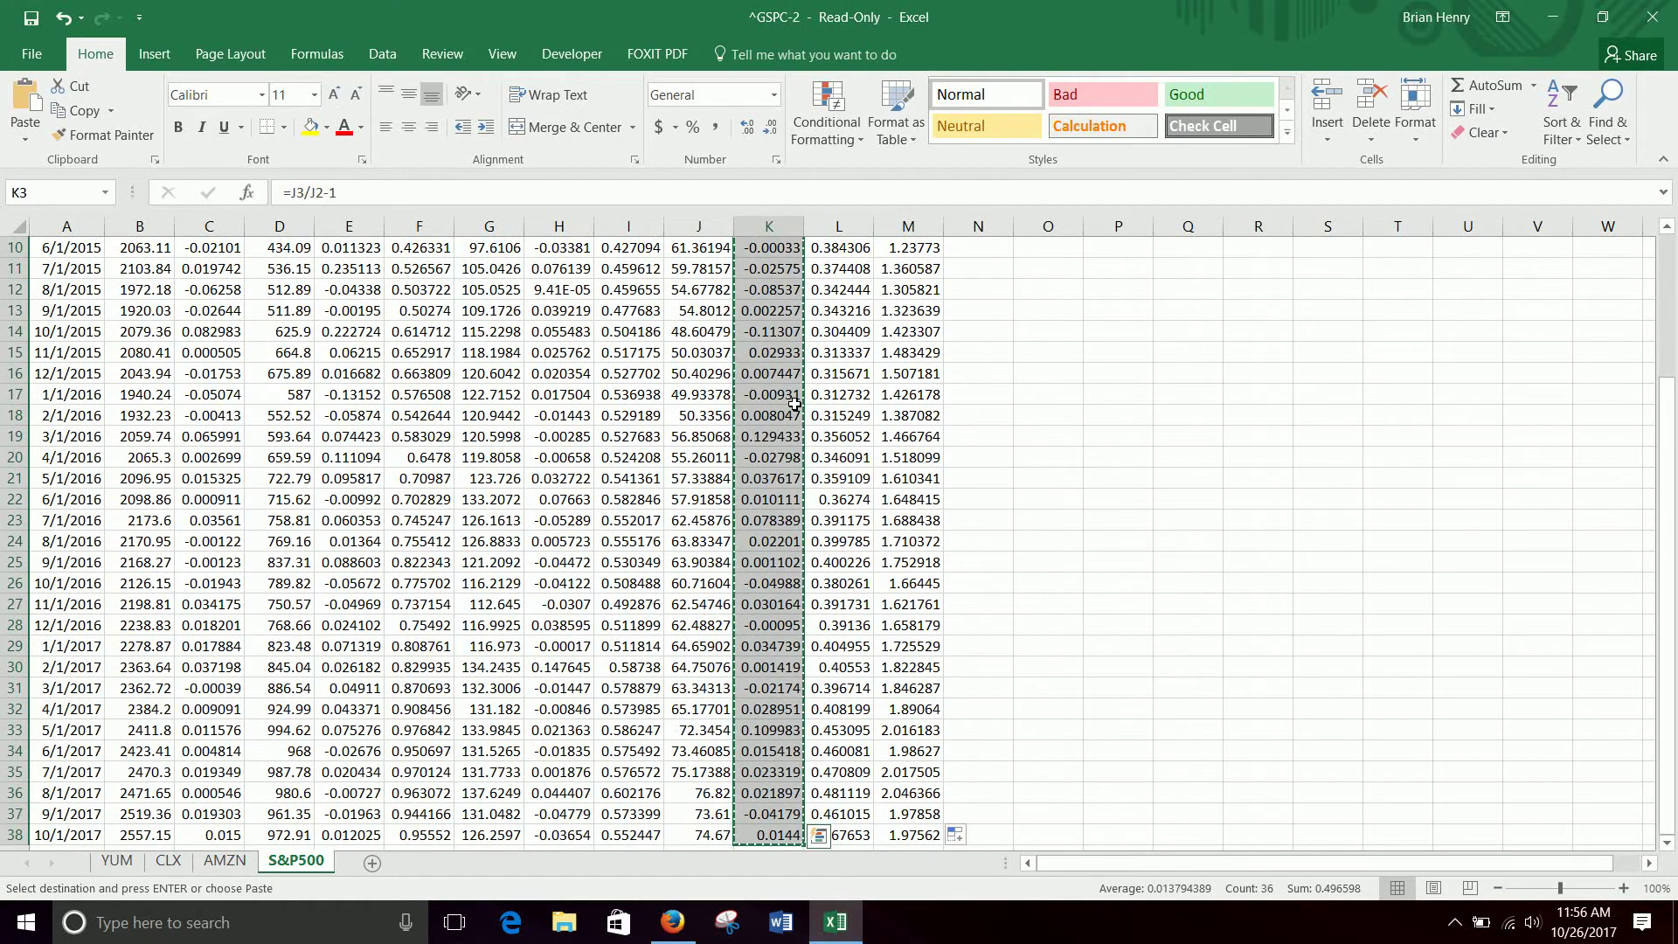
key("Right")
key("Right")
key("Right")
key("ctrl+v")
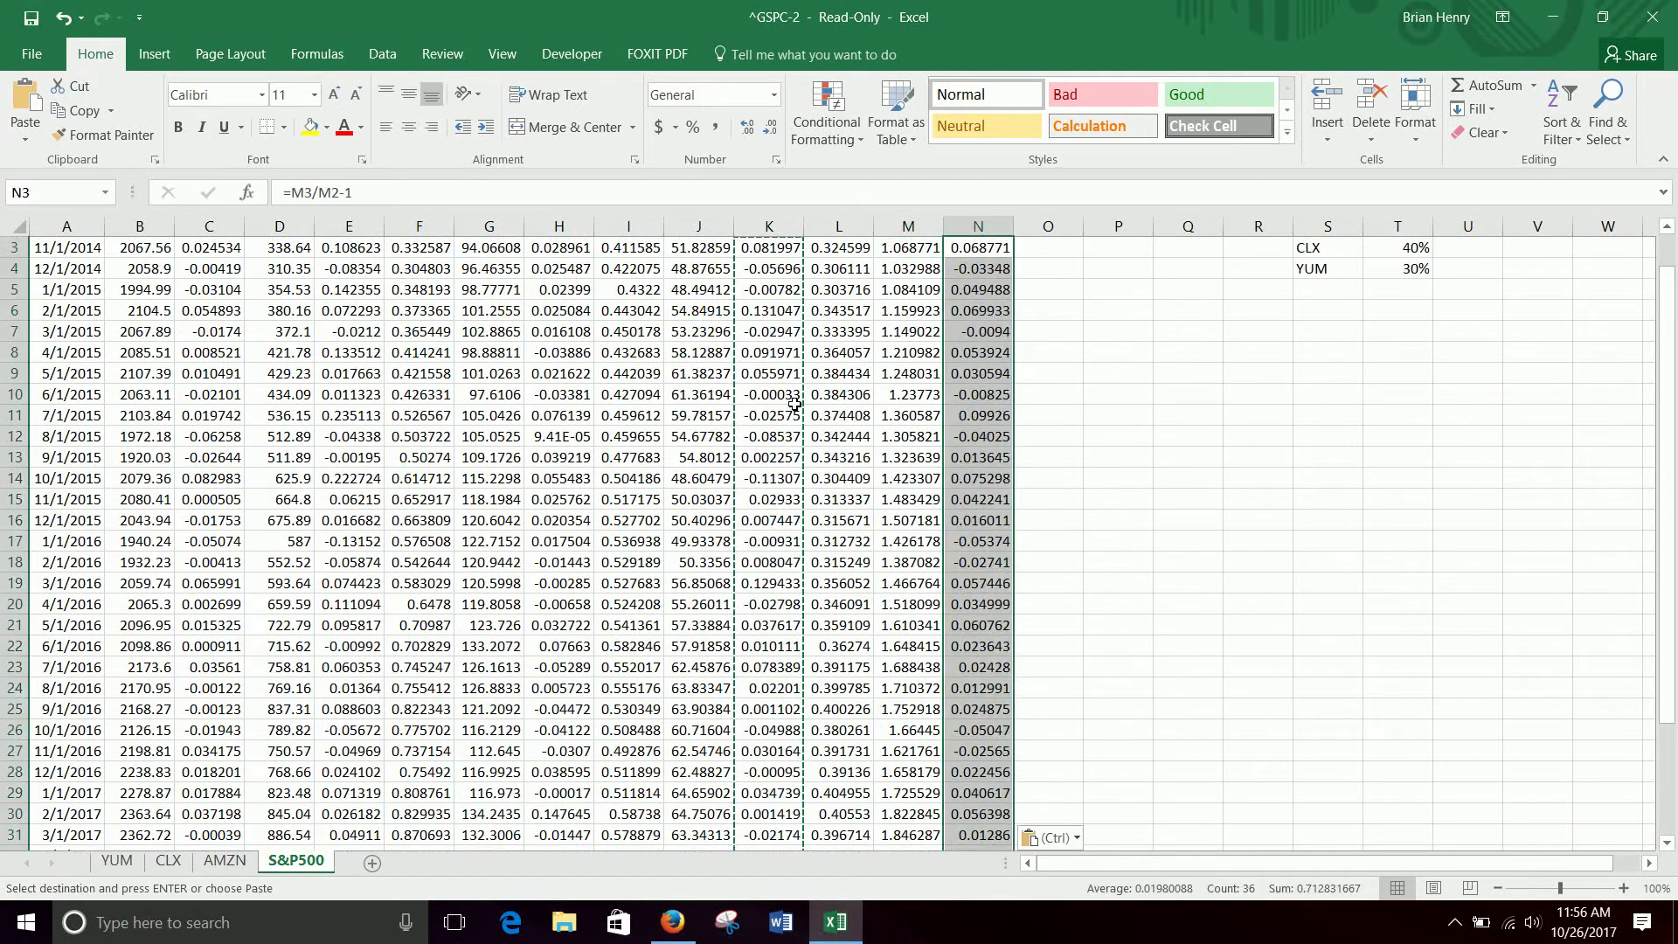
scroll(872, 503, "up", 1)
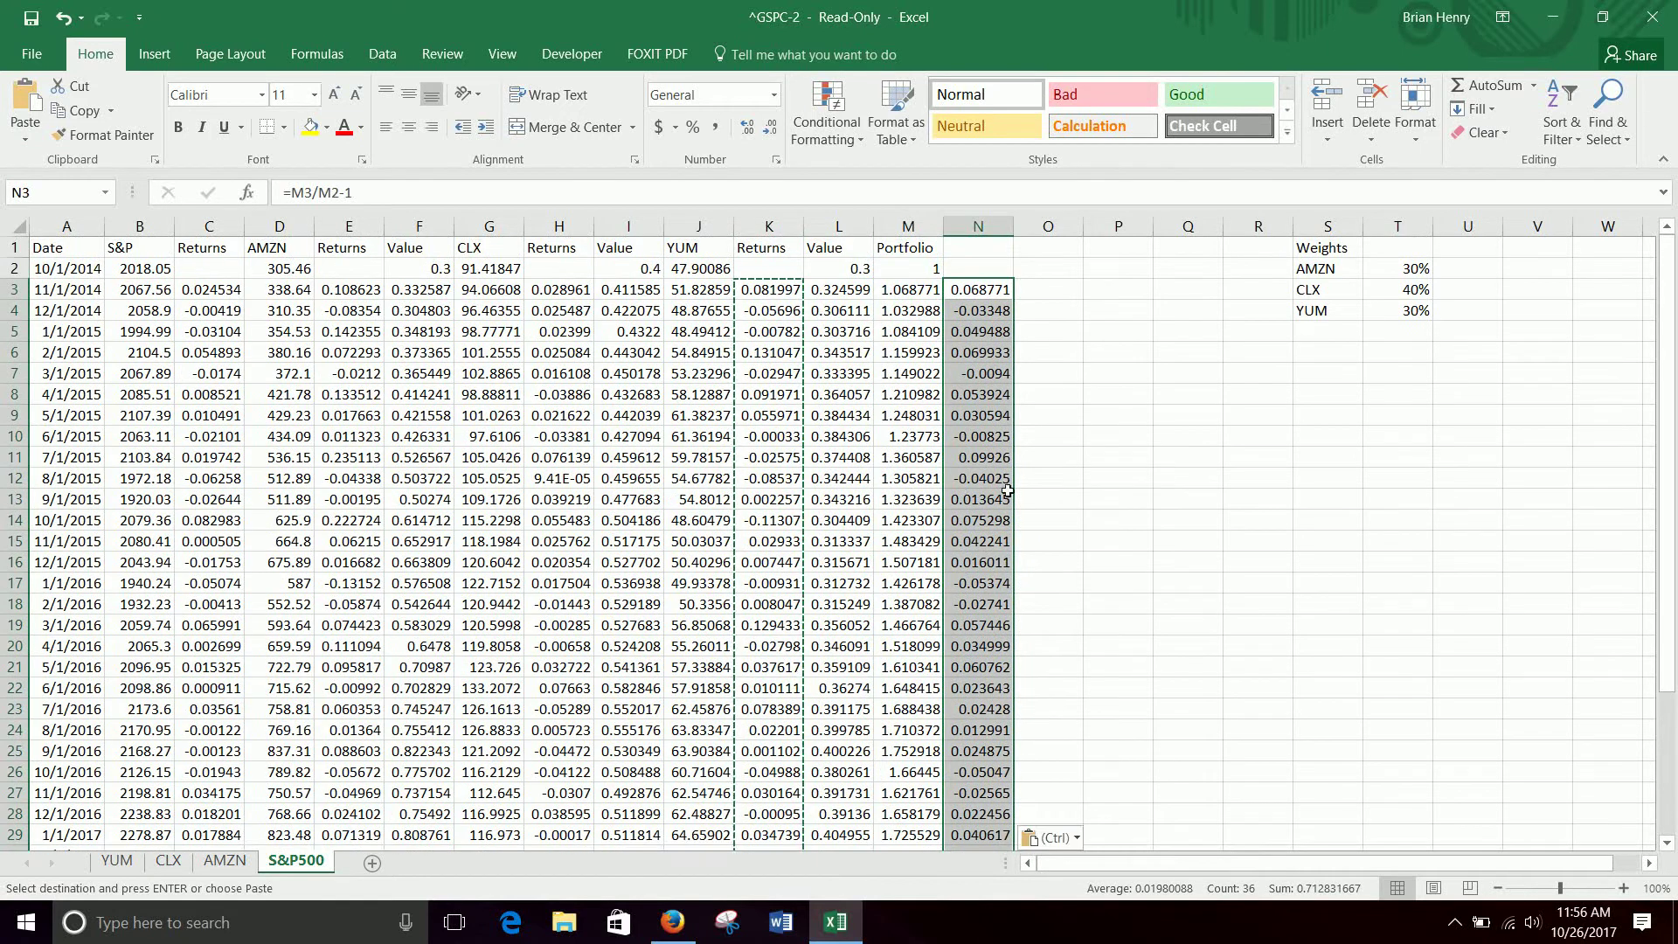
Step: Enter the heading "Returns" in N1 for the portfolio's return column
left_click(996, 252)
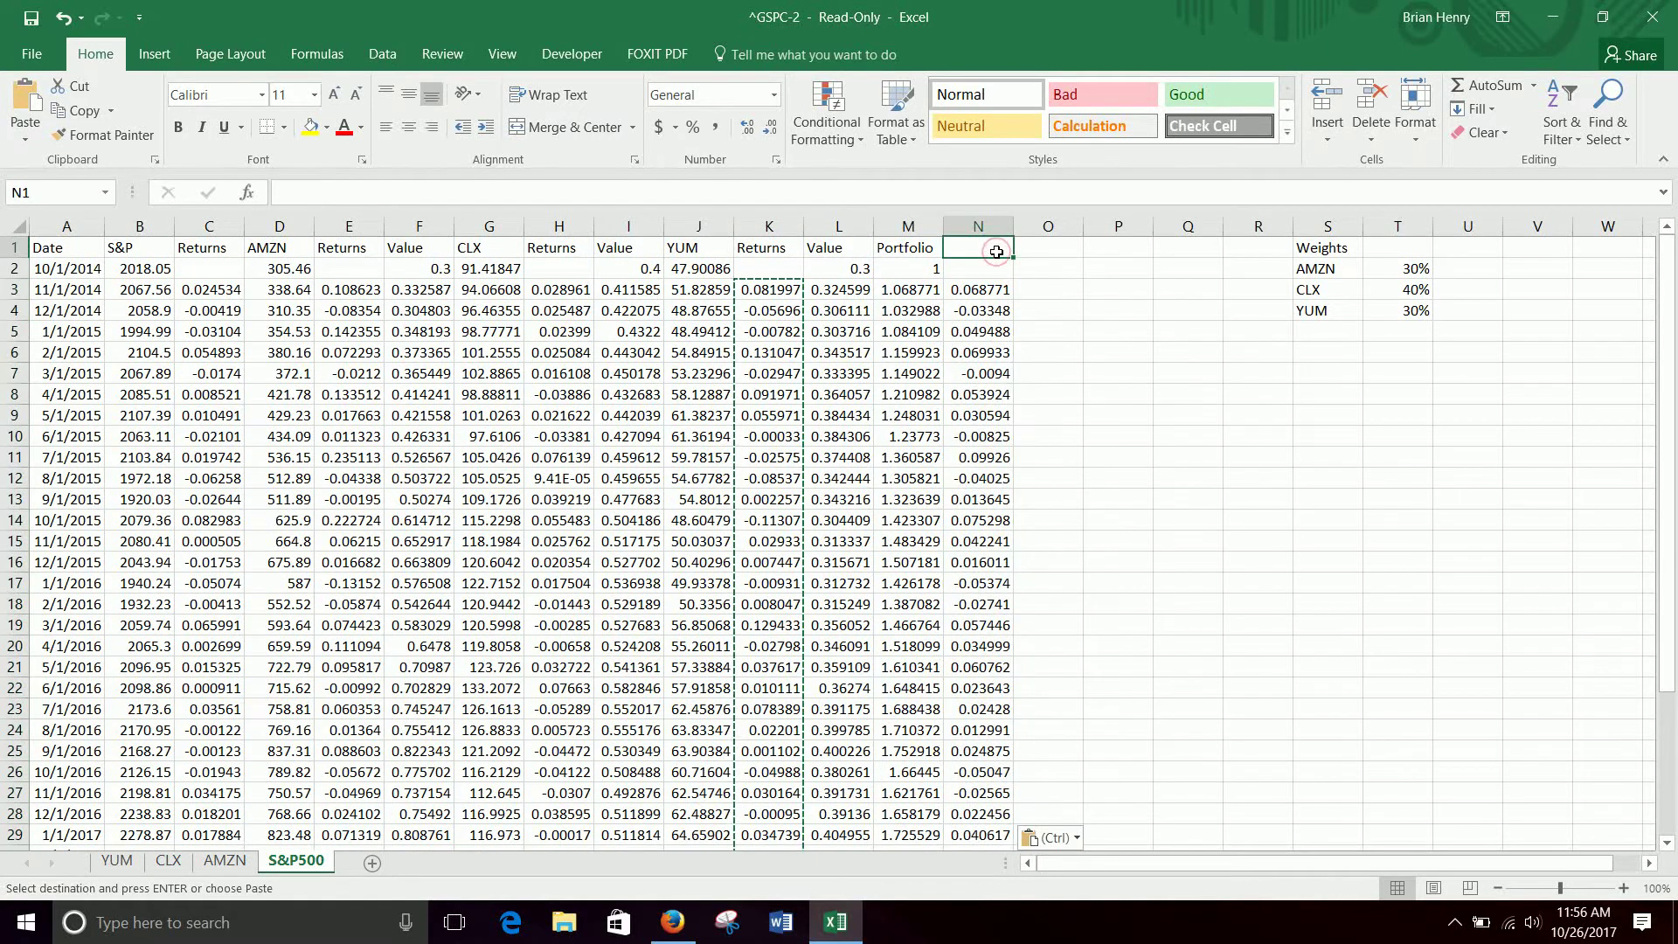
type("Returns")
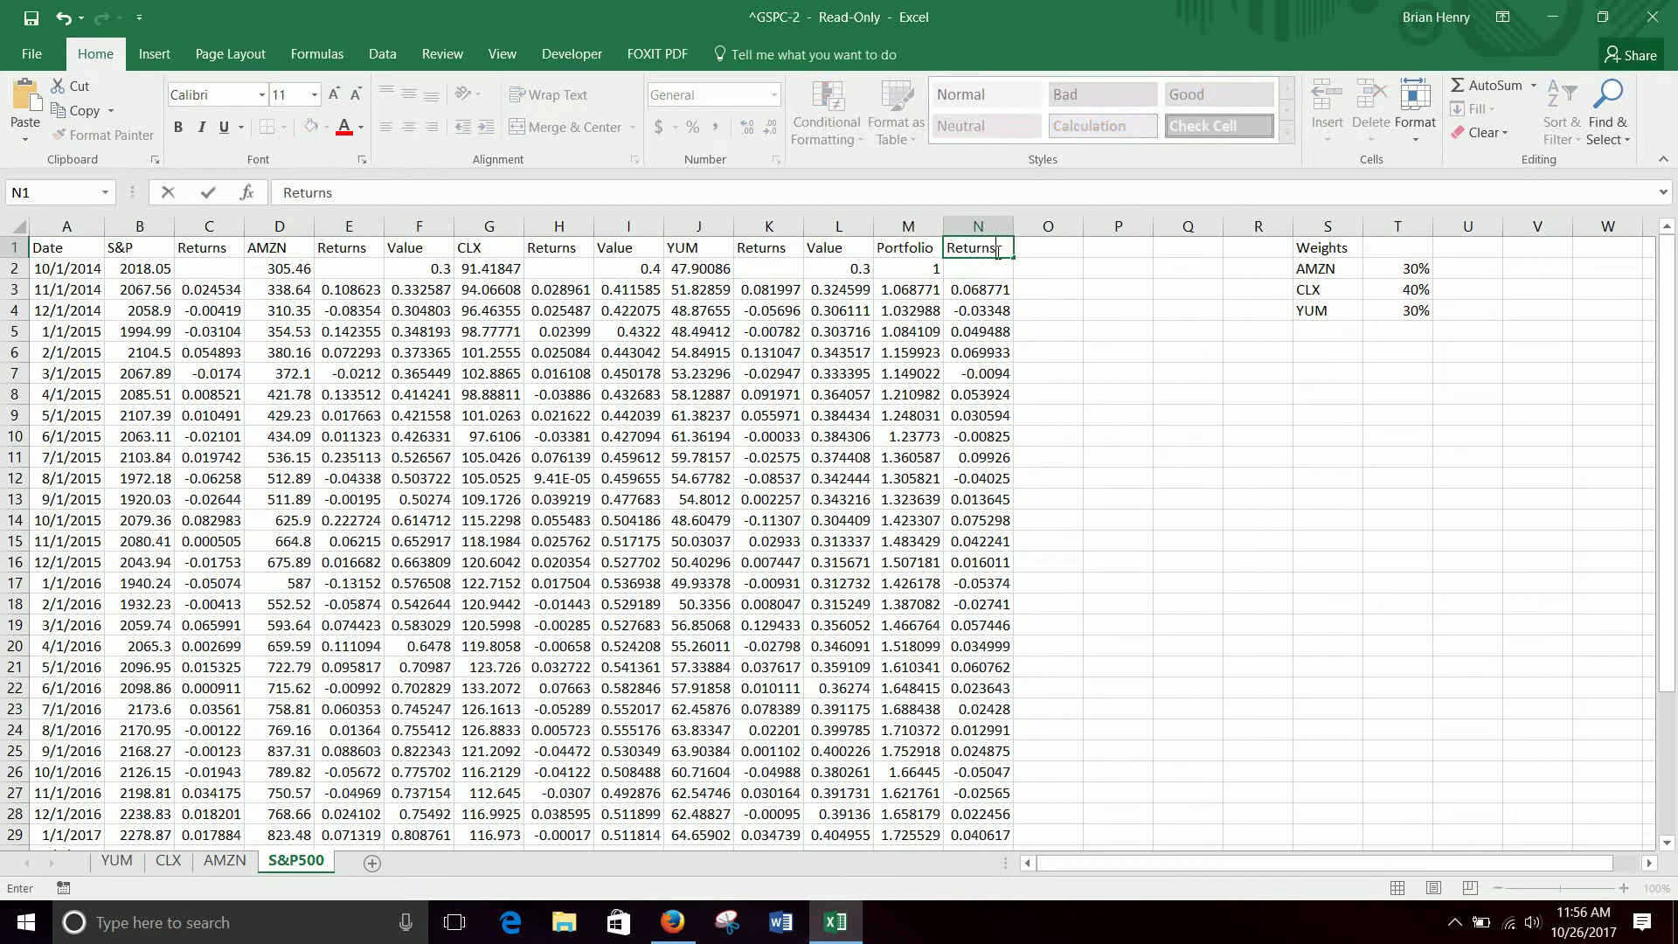
key("Return")
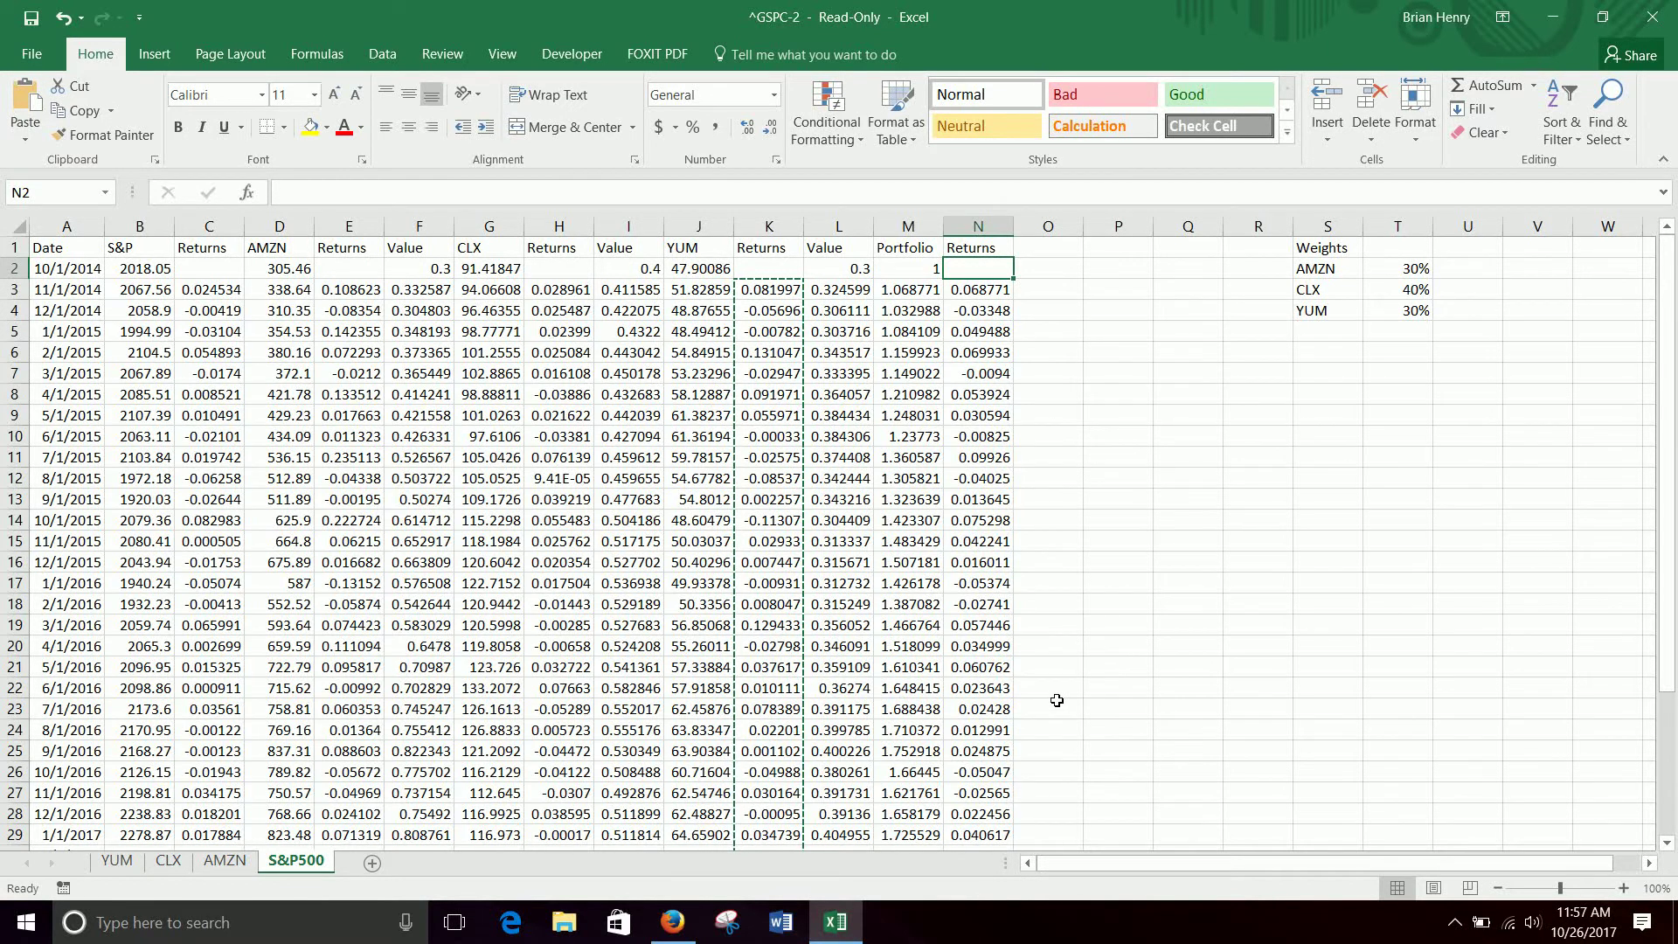
scroll(1056, 700, "down", 8)
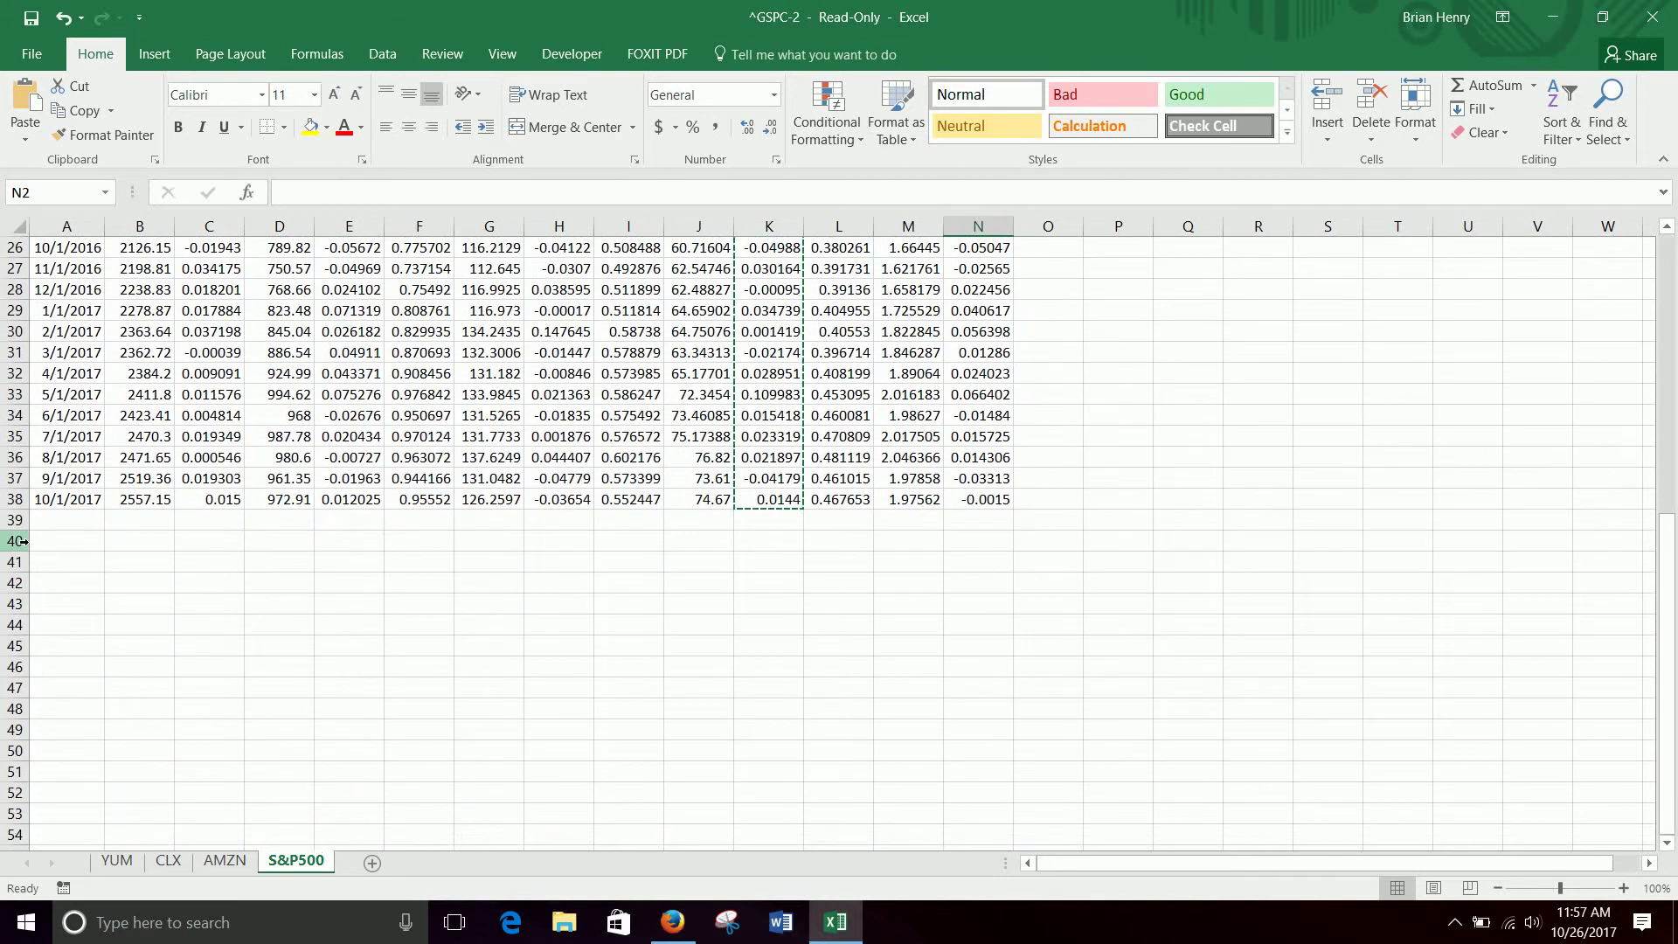
left_click(60, 536)
type("S")
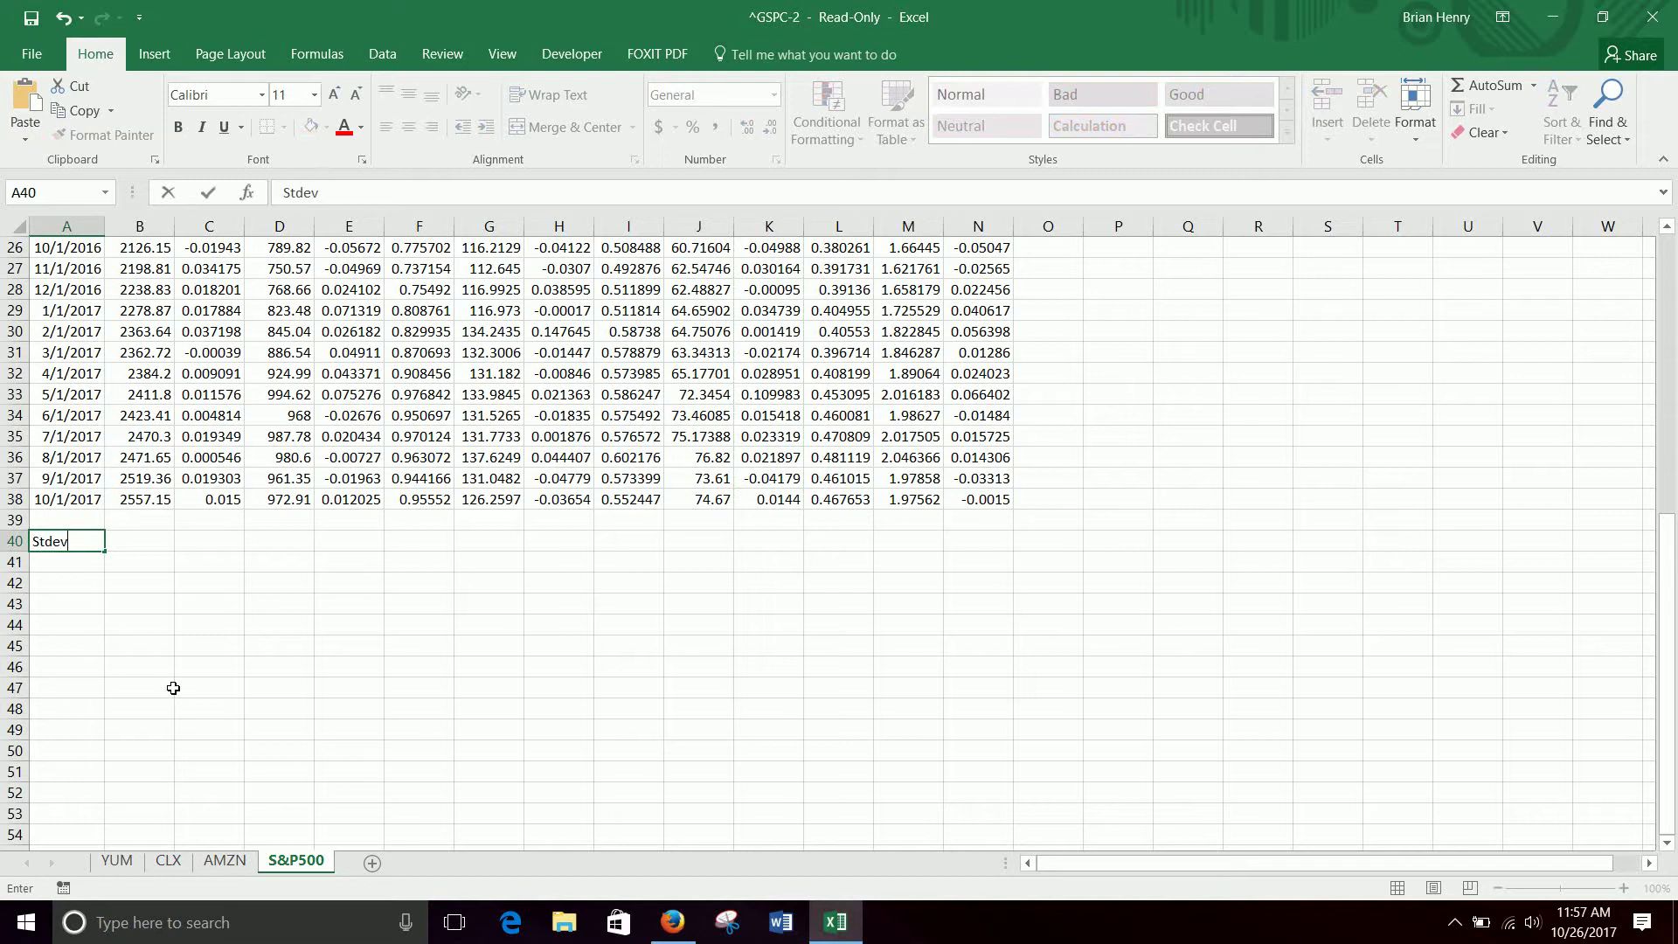
type("tdev")
key("BackSpace")
key("BackSpace")
key("BackSpace")
key("BackSpace")
key("BackSpace")
Step: Enter the label "Stdev" in B40, below the S&P price column
key("Tab")
type("Stdev")
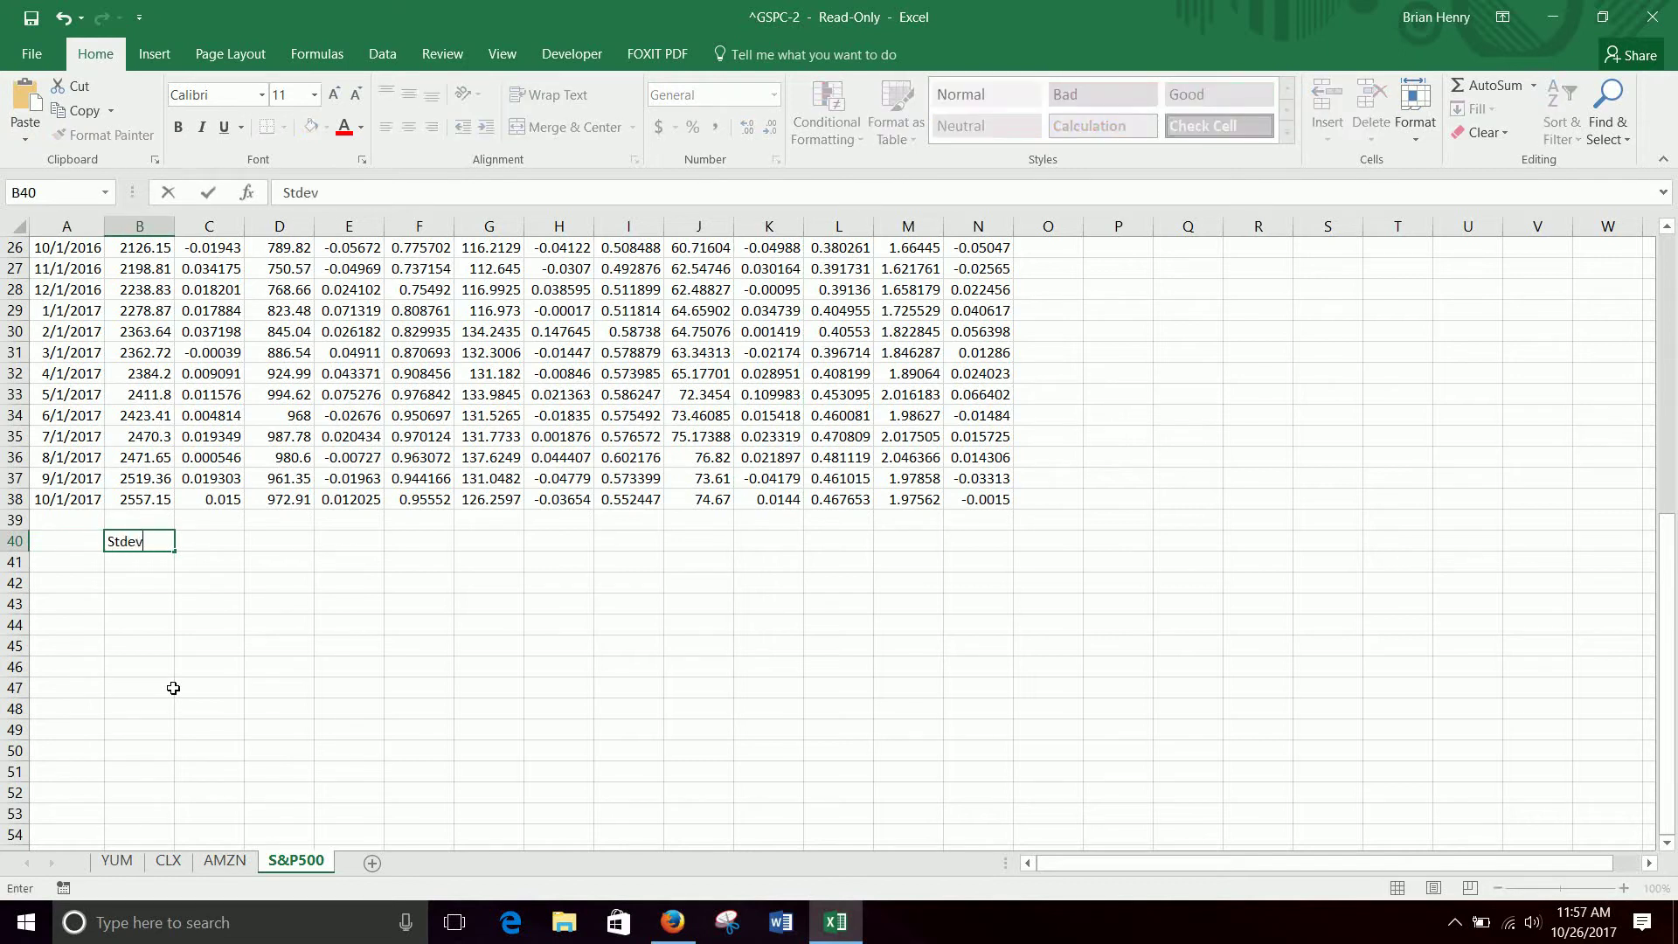
key("Tab")
Step: Freeze the top row so the column headings stay in view
scroll(201, 650, "up", 8)
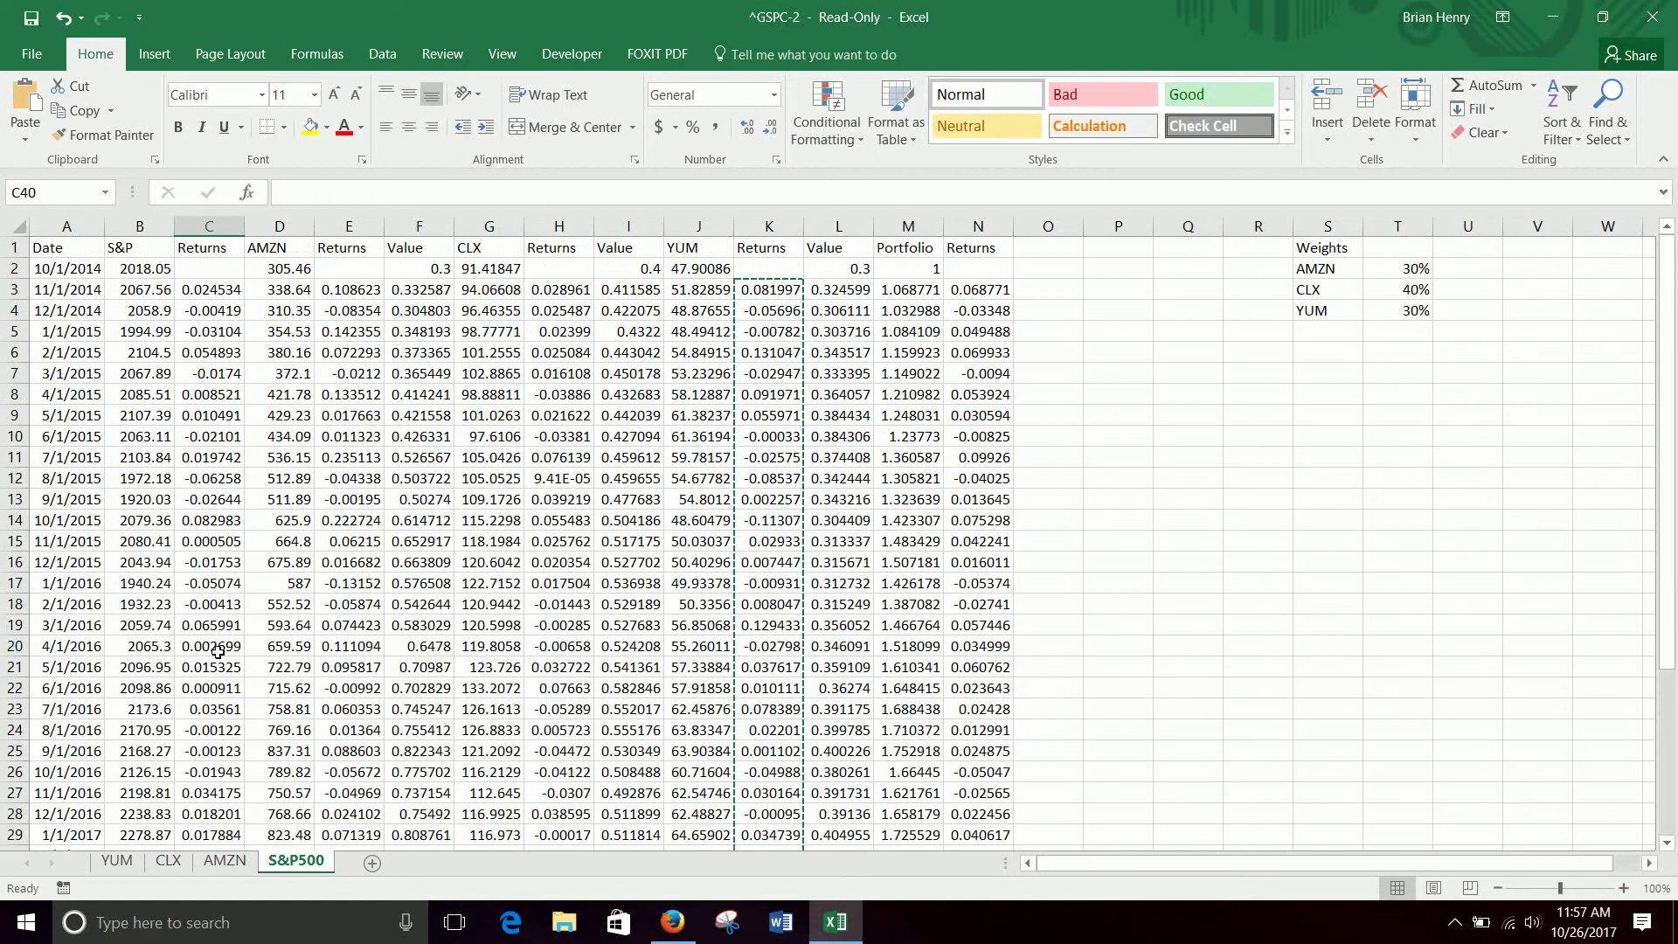
left_click(500, 53)
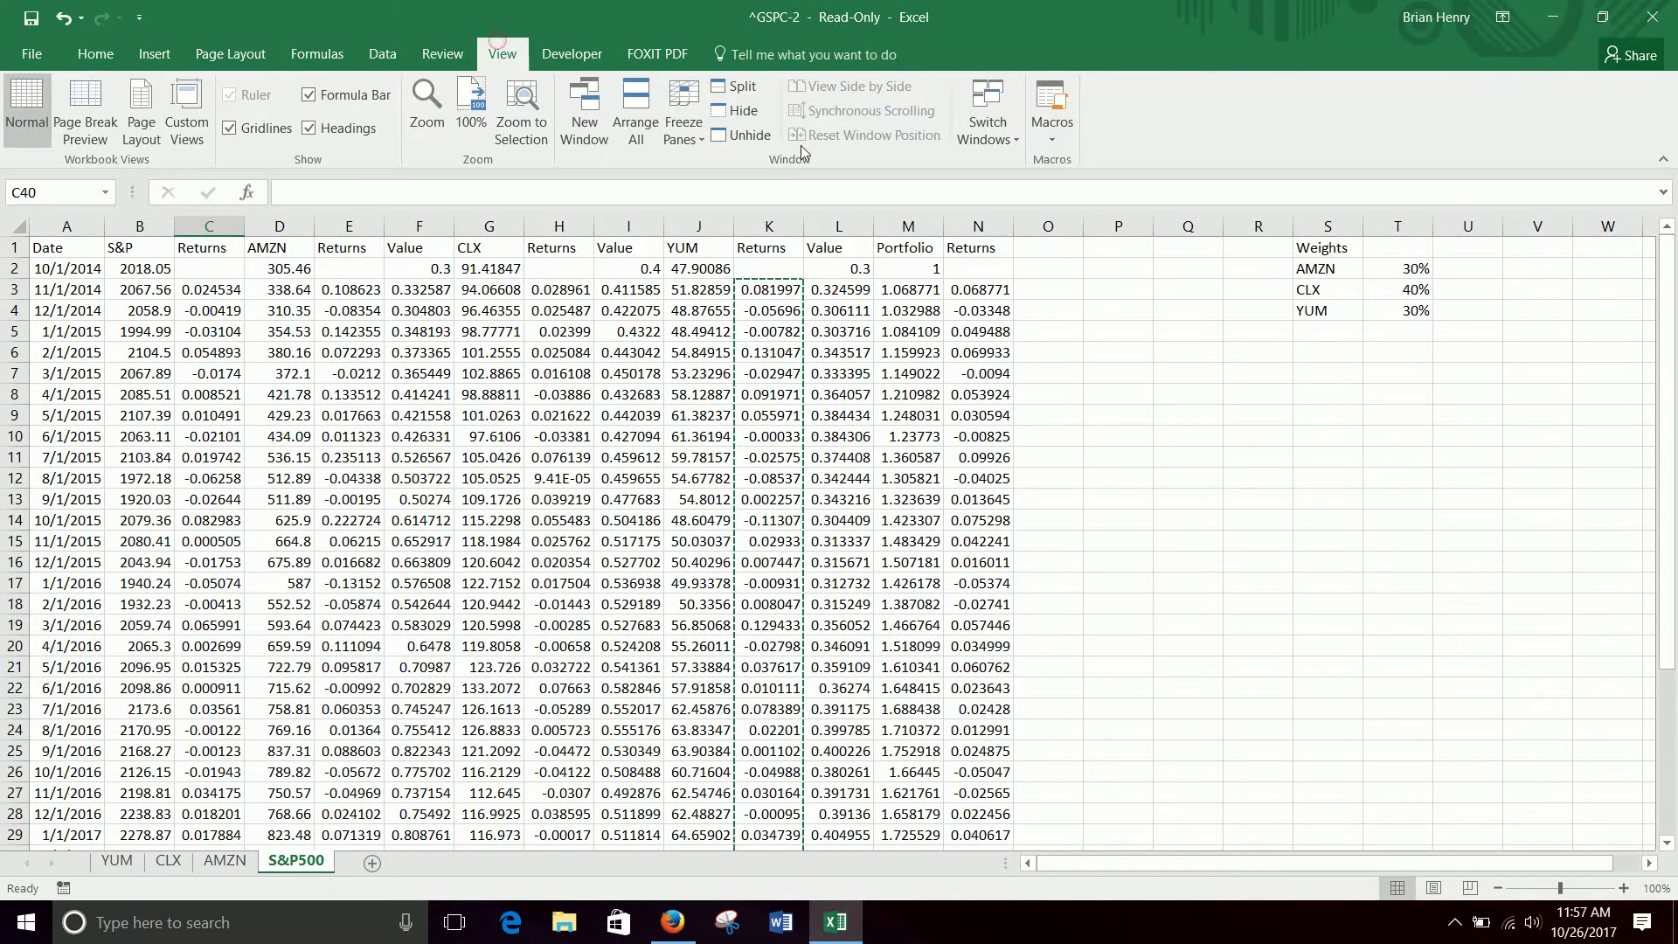
left_click(683, 123)
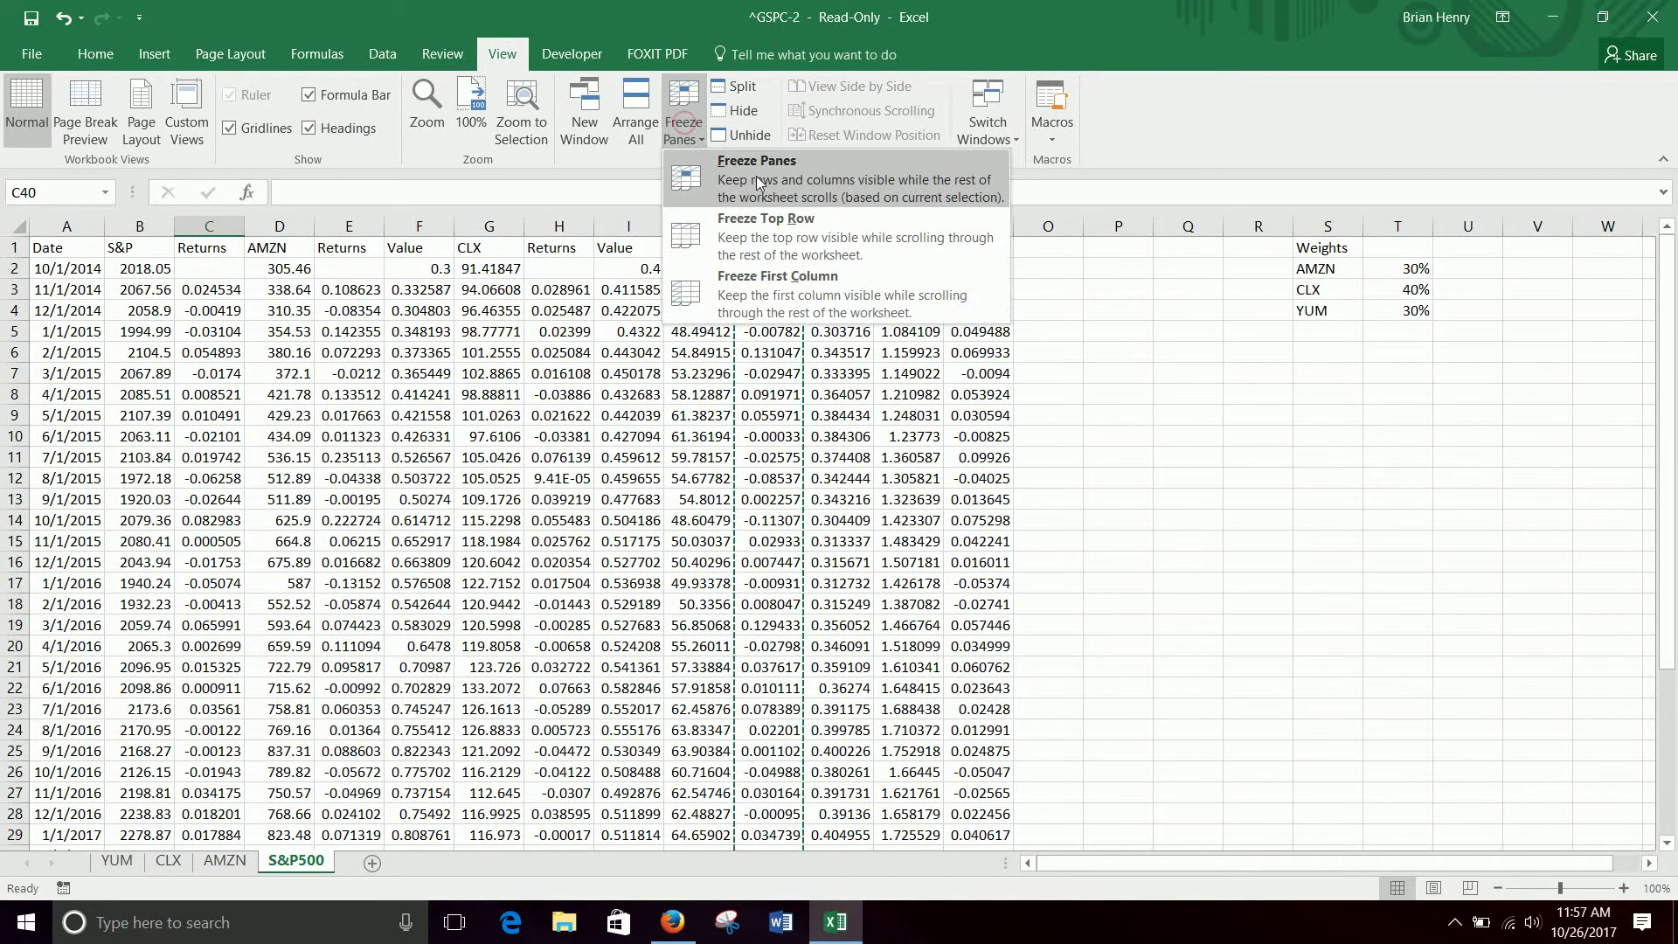
left_click(766, 225)
Step: Enter a STDEV formula in C40 over the S&P returns C3:C38
scroll(445, 384, "down", 8)
scroll(446, 385, "down", 4)
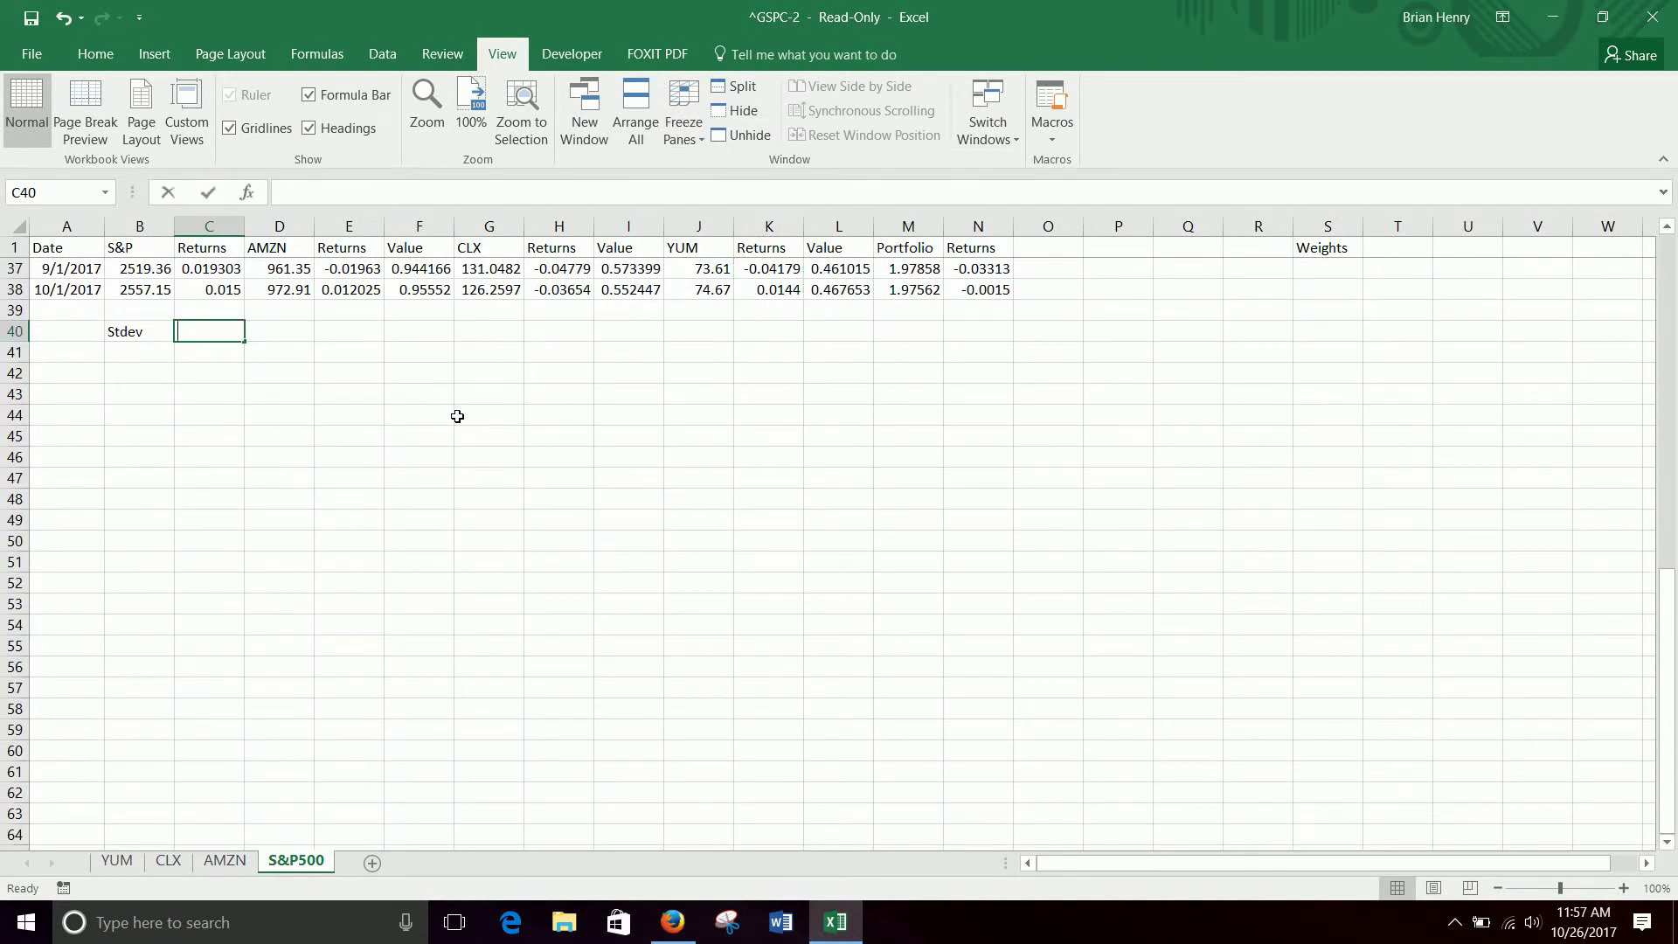
type("=stdev(")
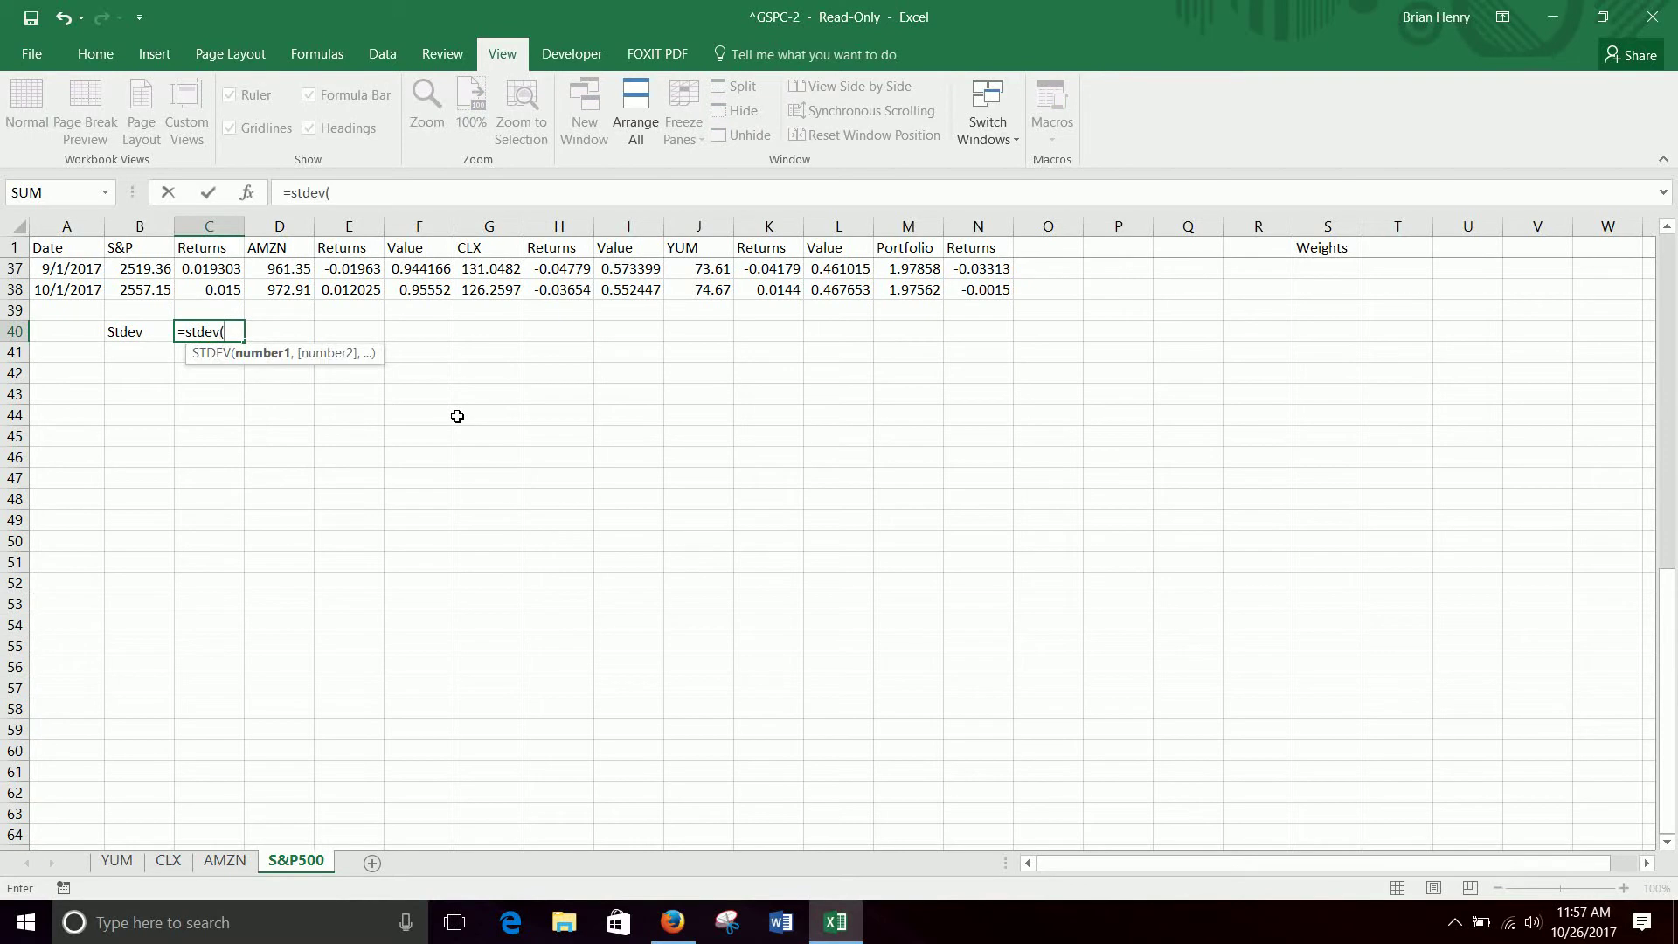
key("Up")
key("Up")
key("ctrl+shift+Up")
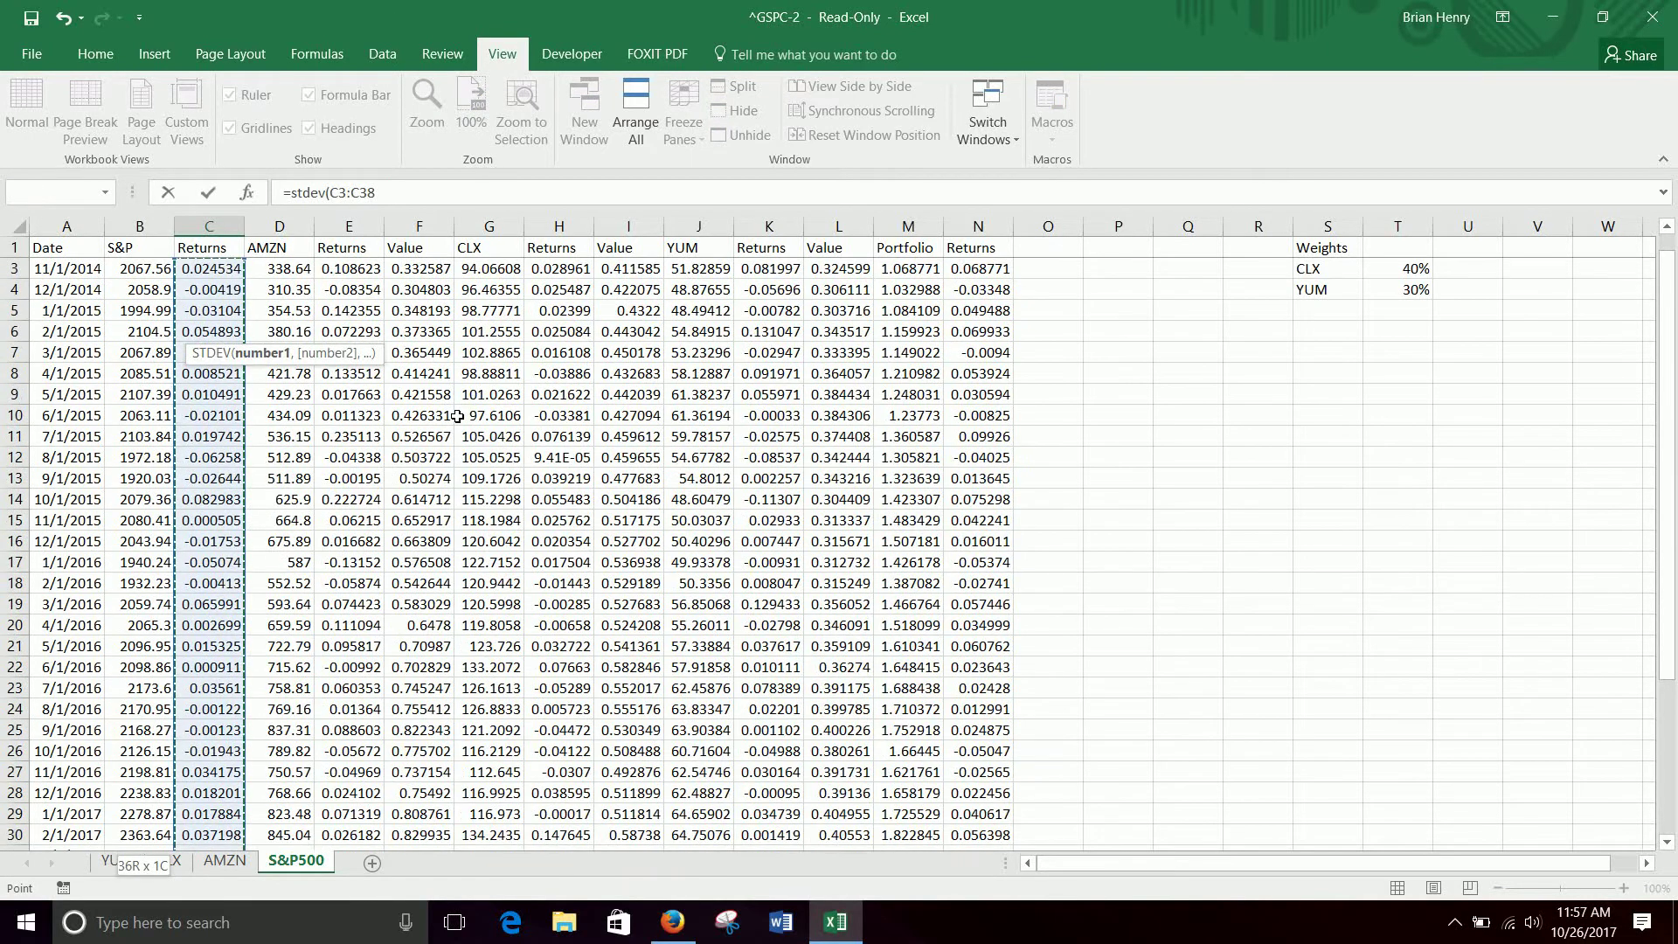
key("Return")
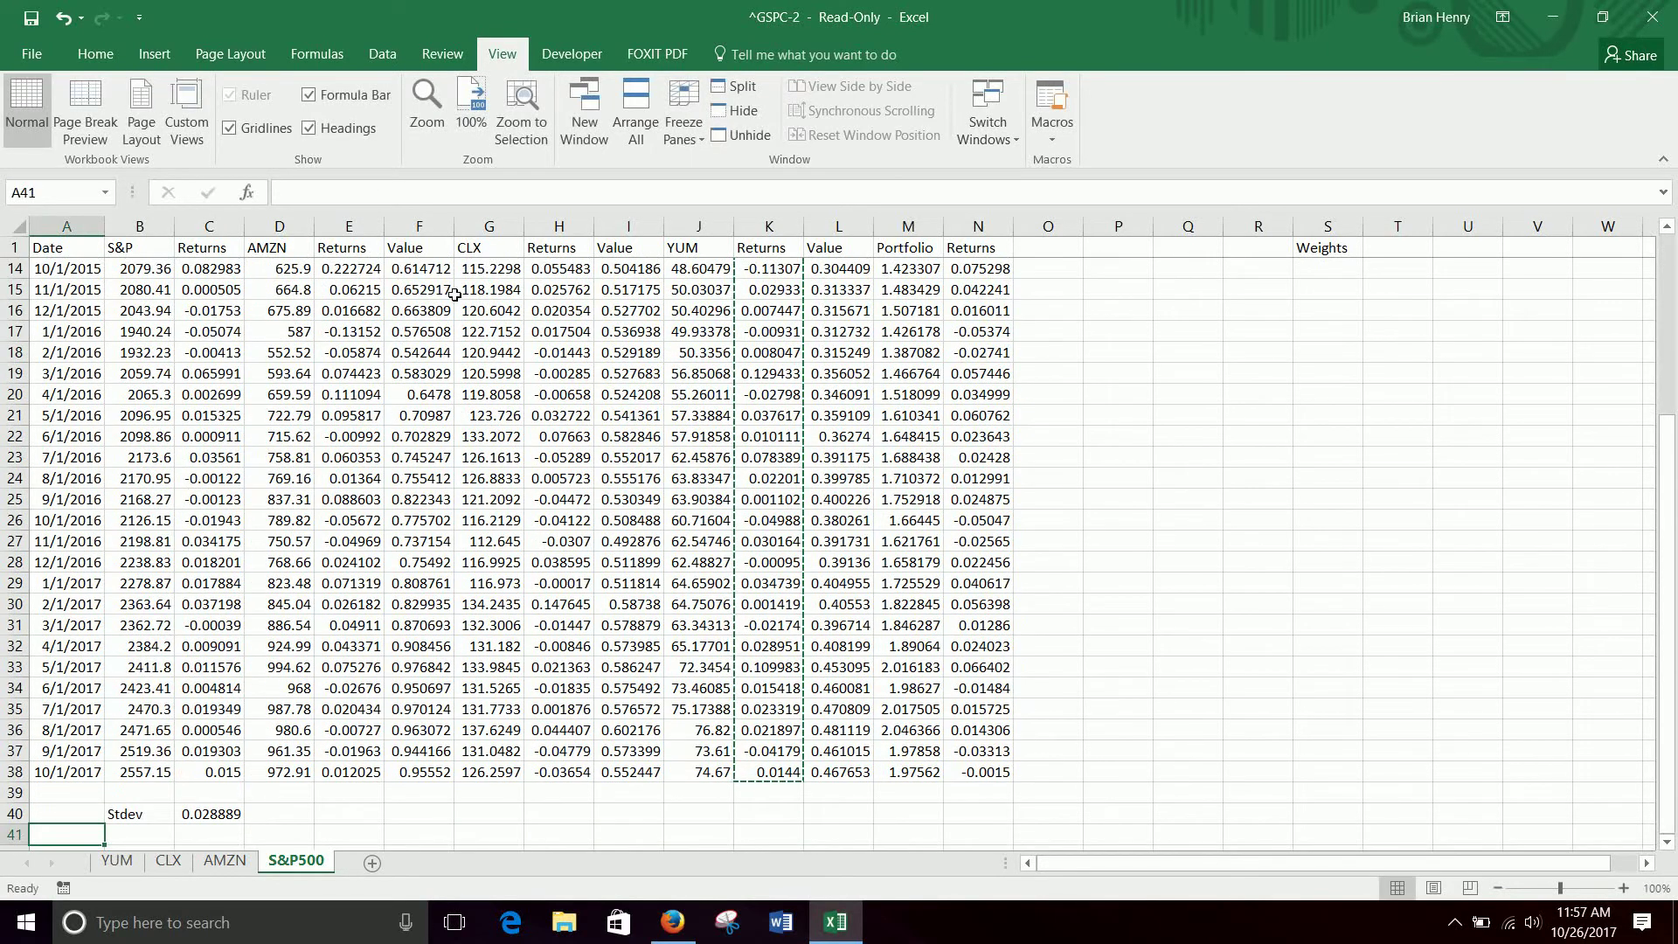
Step: Copy the Stdev label and formula from B40:C40 to D40:E40 for the AMZN returns
scroll(481, 336, "down", 7)
left_click_drag(131, 395, 198, 392)
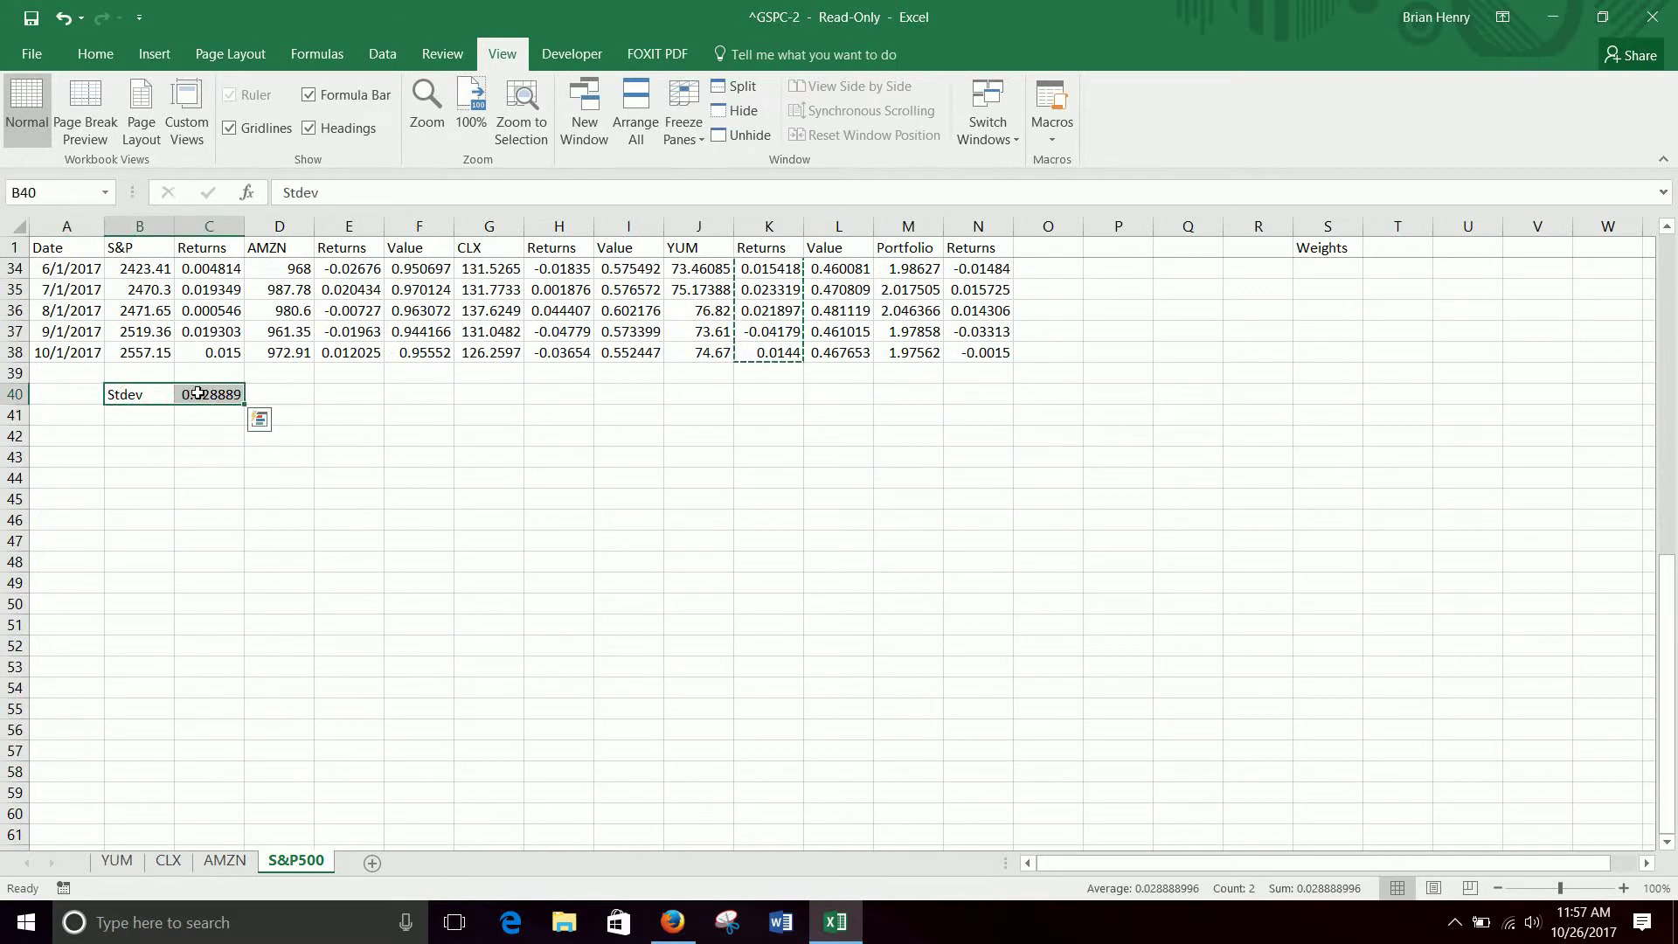
key("ctrl+c")
key("Right")
key("Right")
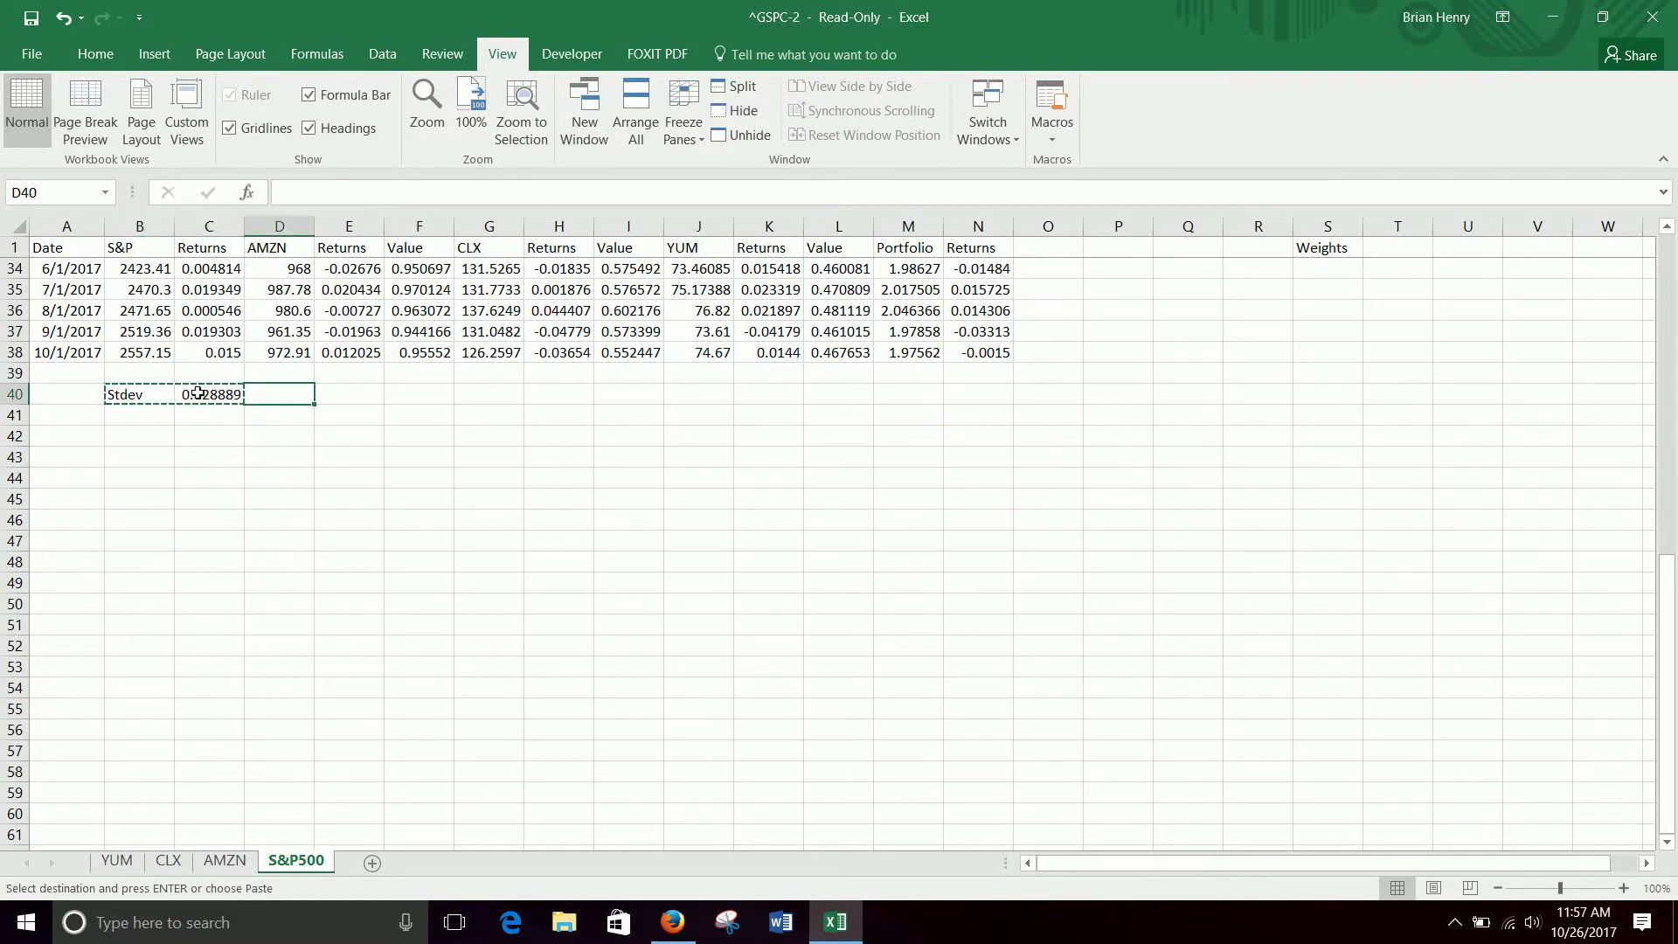
key("ctrl+v")
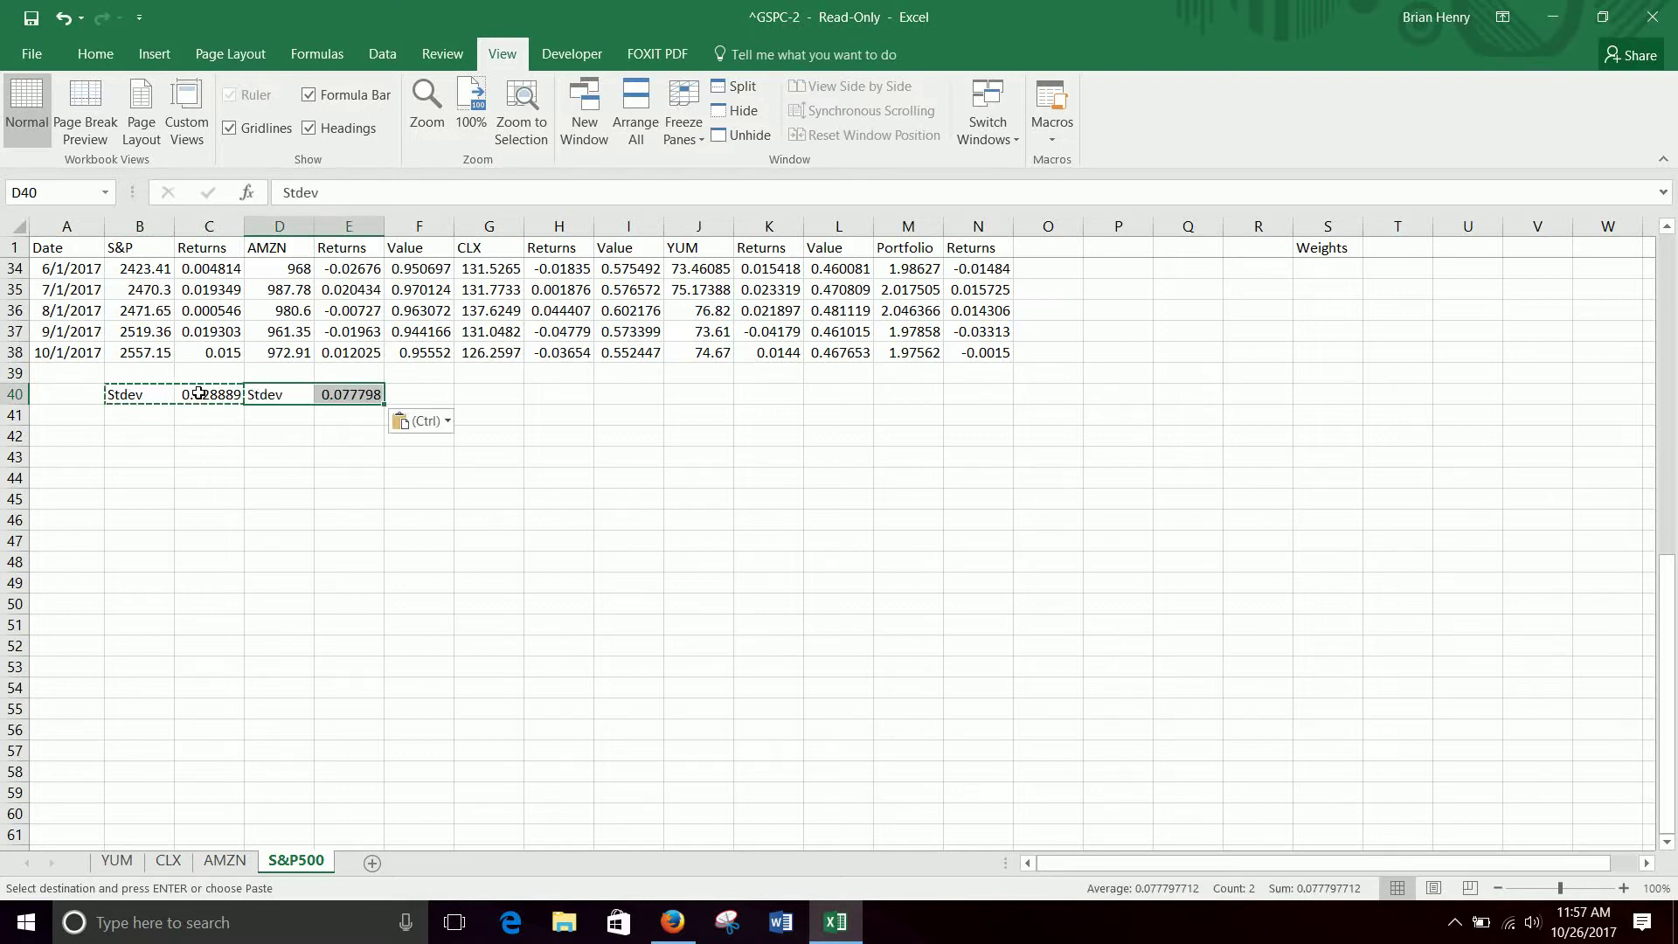
key("Right")
key("Right")
key("ctrl")
key("Right")
key("Right")
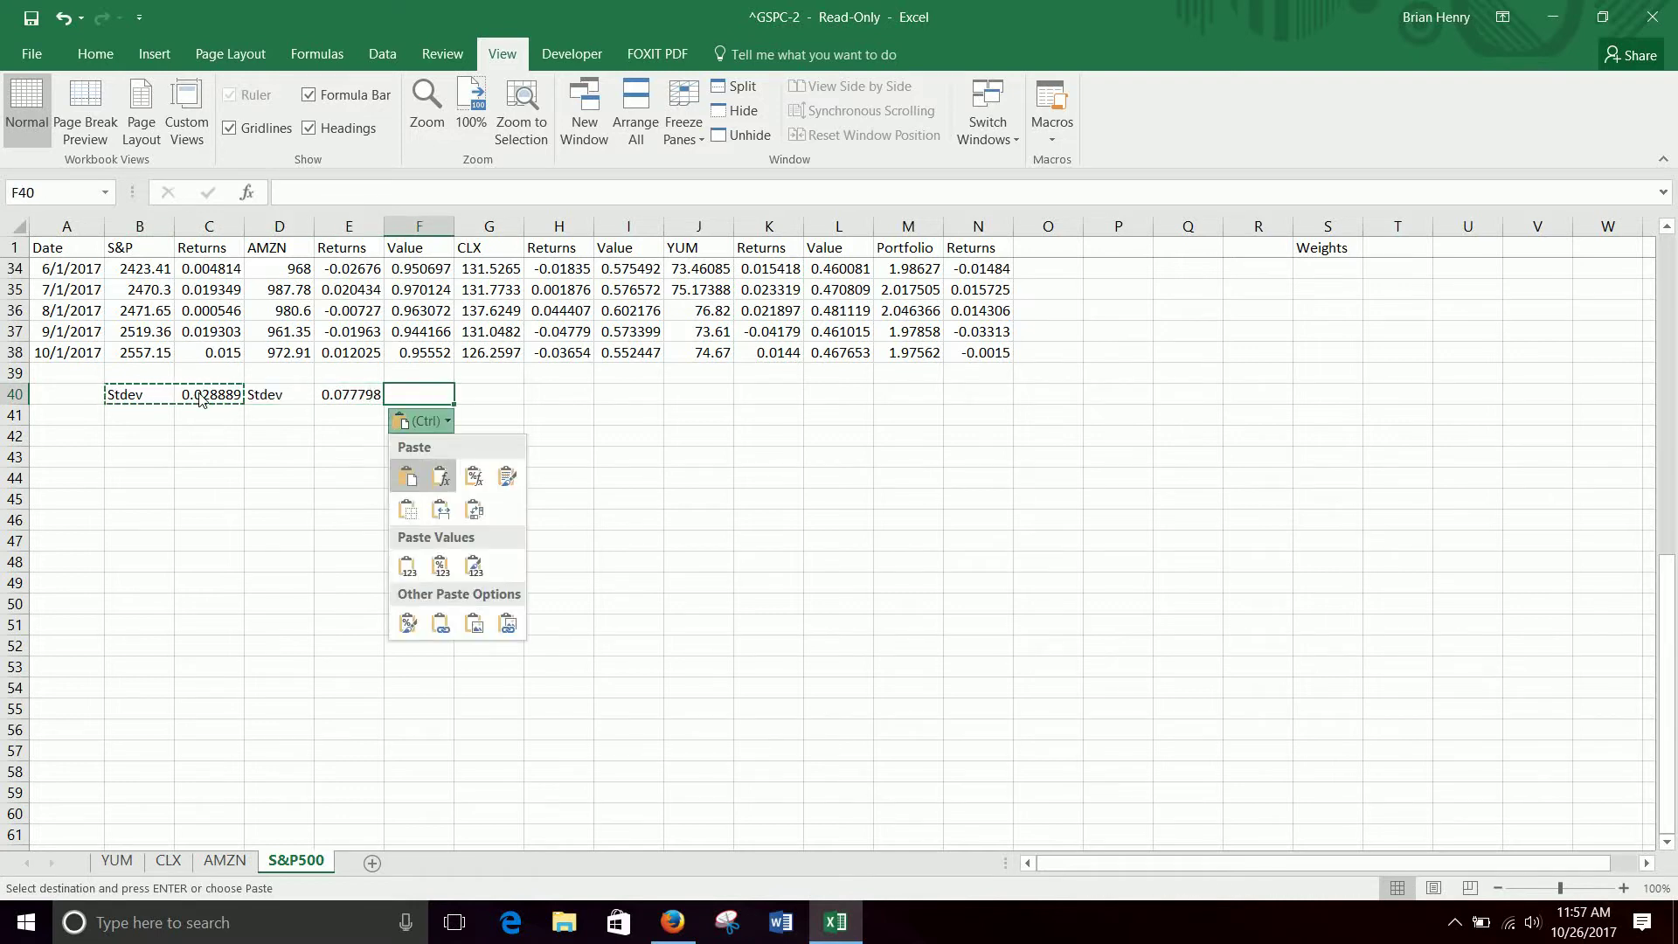
key("Escape")
Step: Paste the copied Stdev label and formula at G40, J40 and M40 for CLX, YUM and the portfolio
left_click(498, 391)
key("ctrl+v")
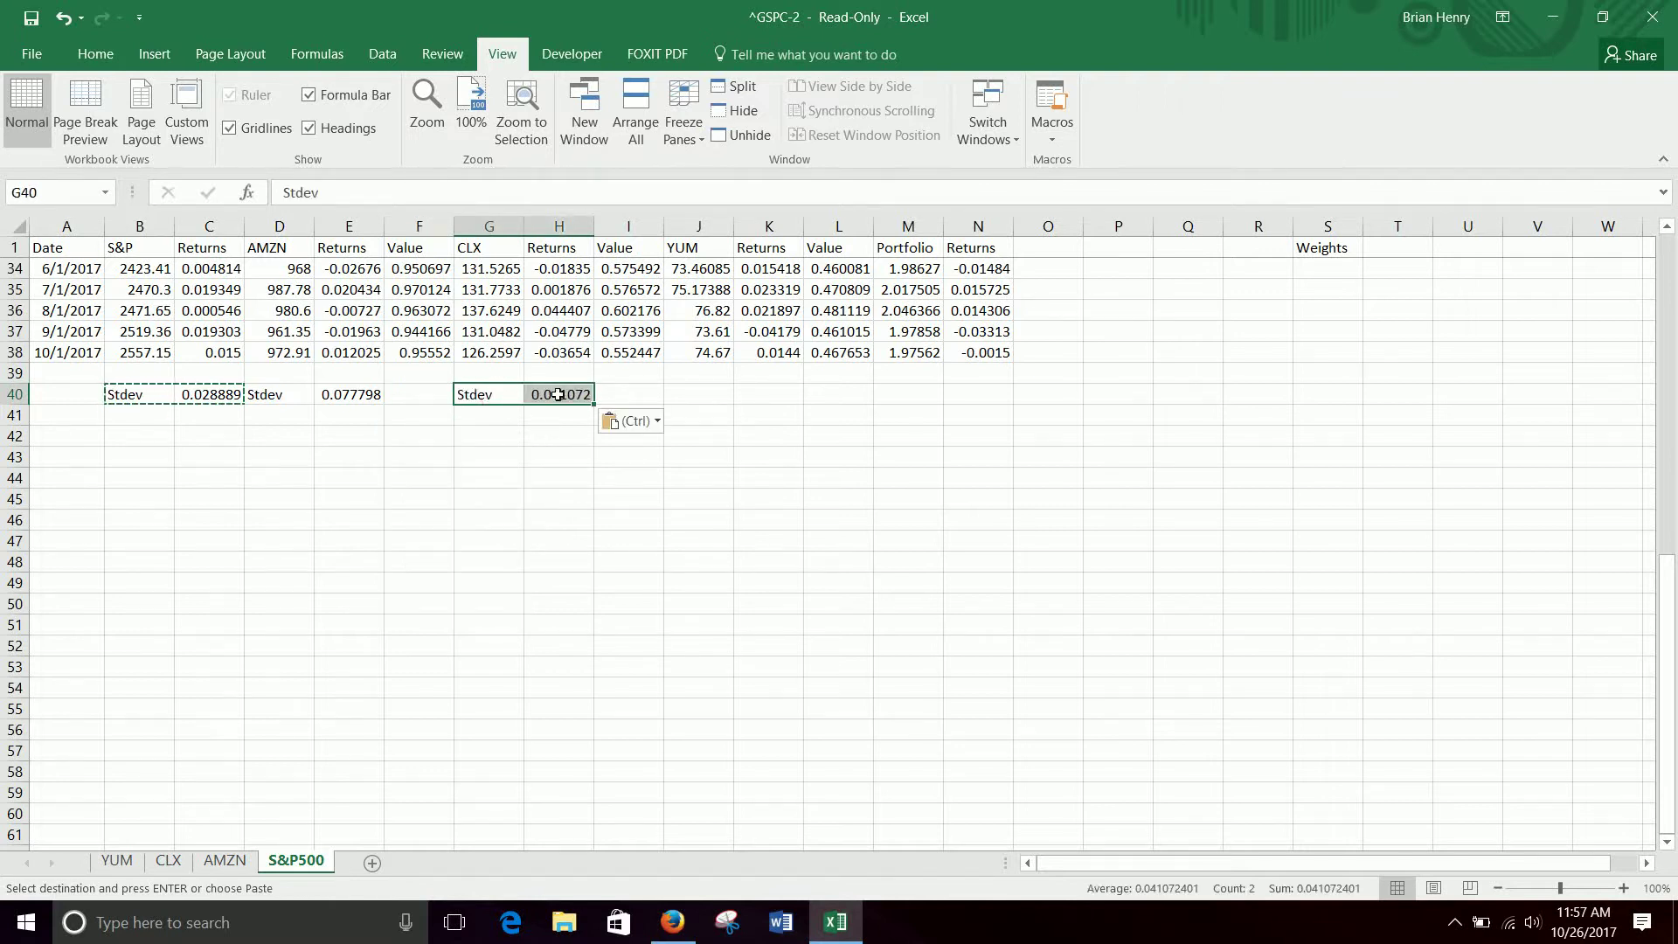
left_click(712, 394)
key("ctrl+v")
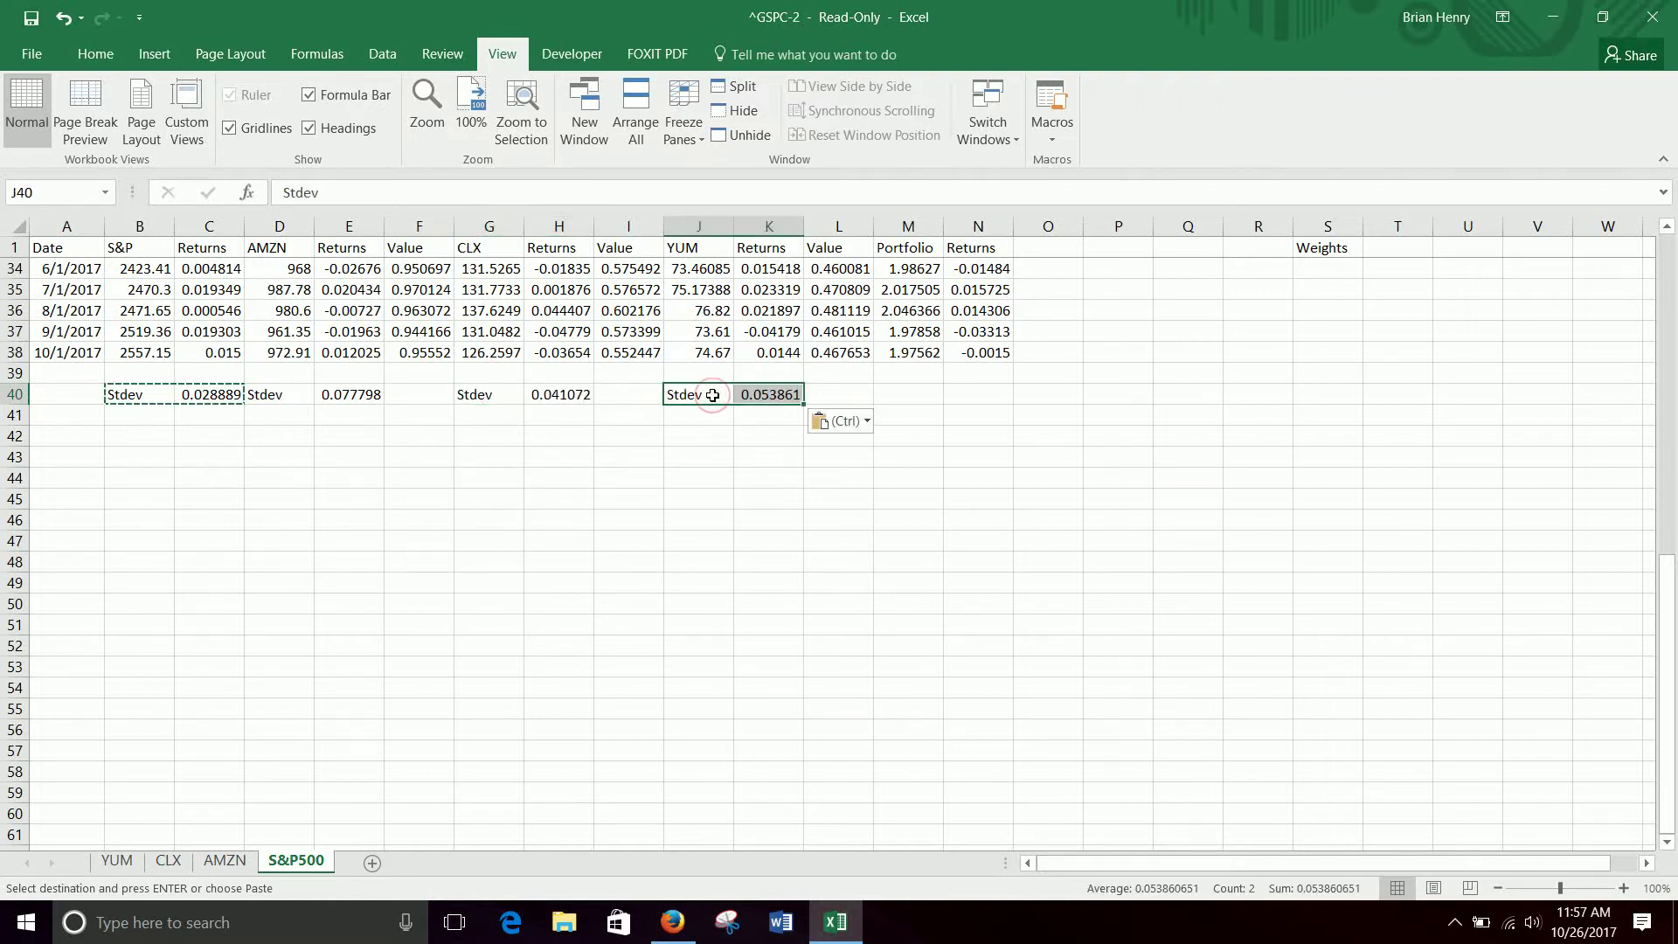
left_click(921, 396)
key("ctrl+v")
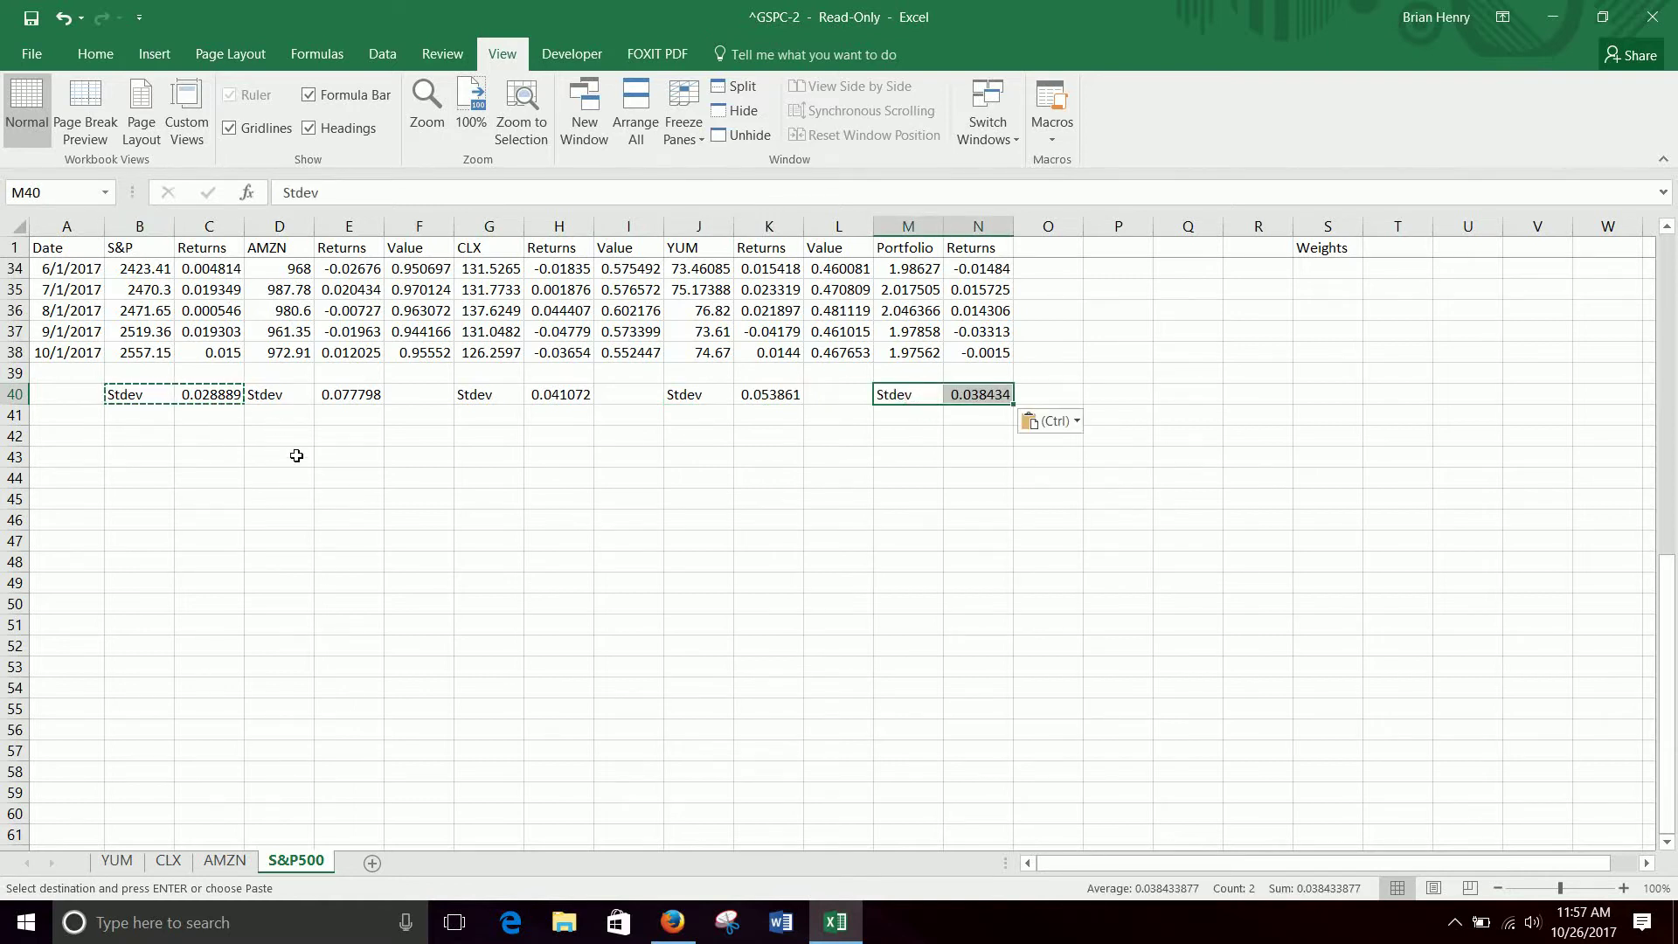
Step: Enter "Correl(" in D41 and try to select the AMZN returns E3:E38 as its range
left_click(291, 416)
type("Correl(")
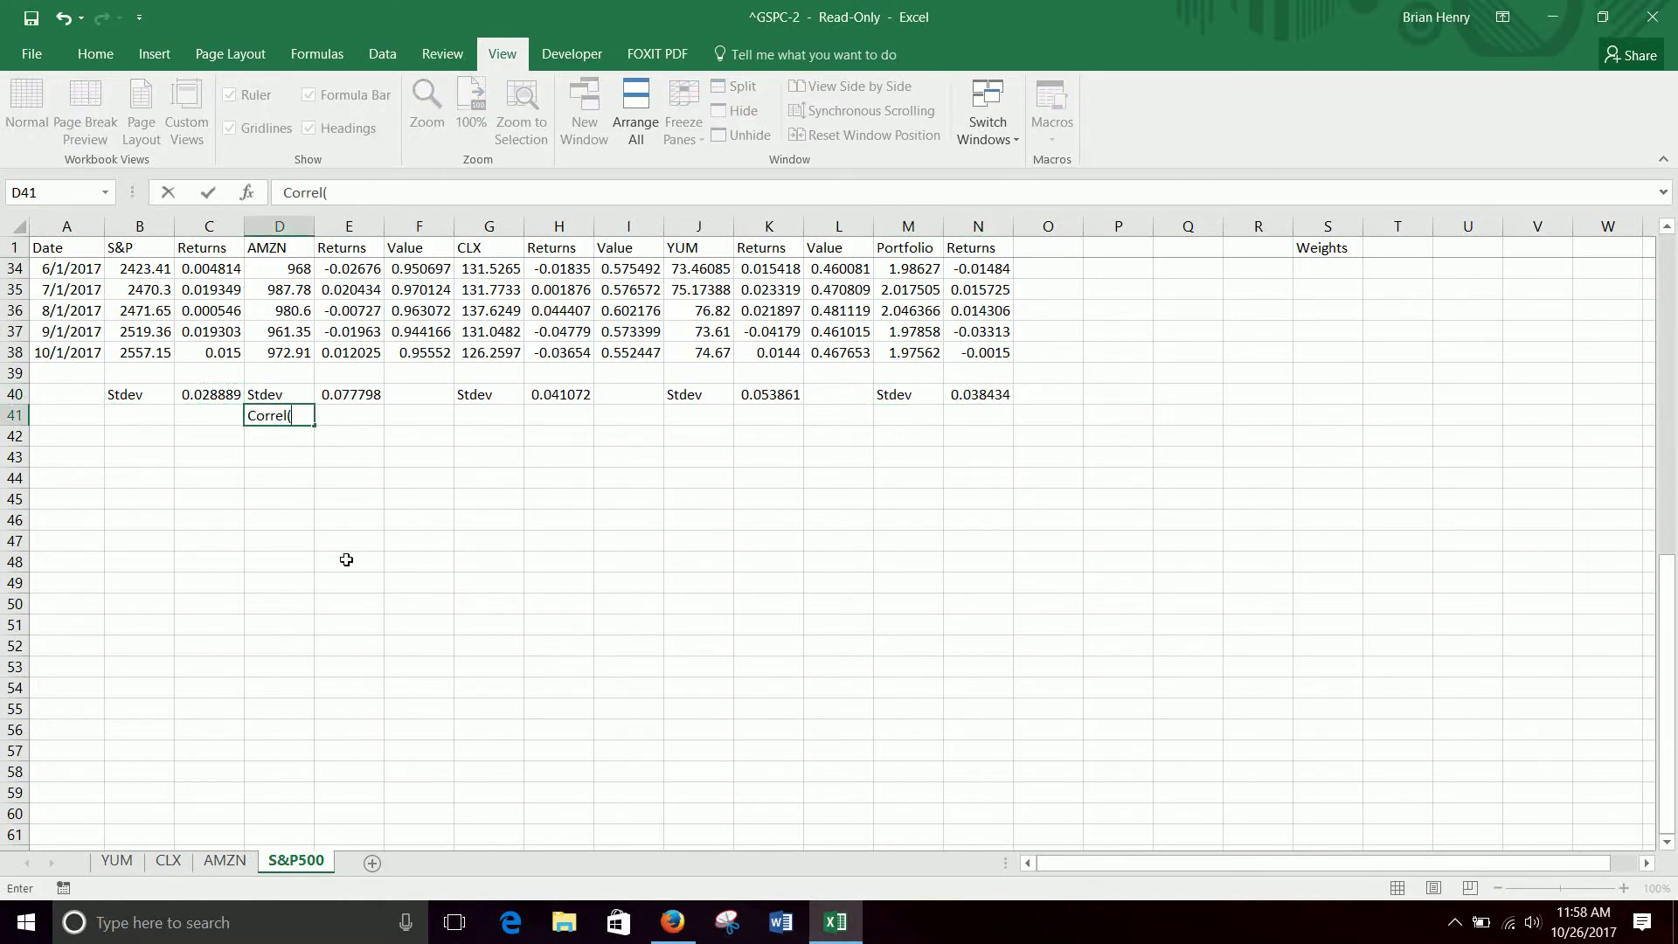
left_click(350, 350)
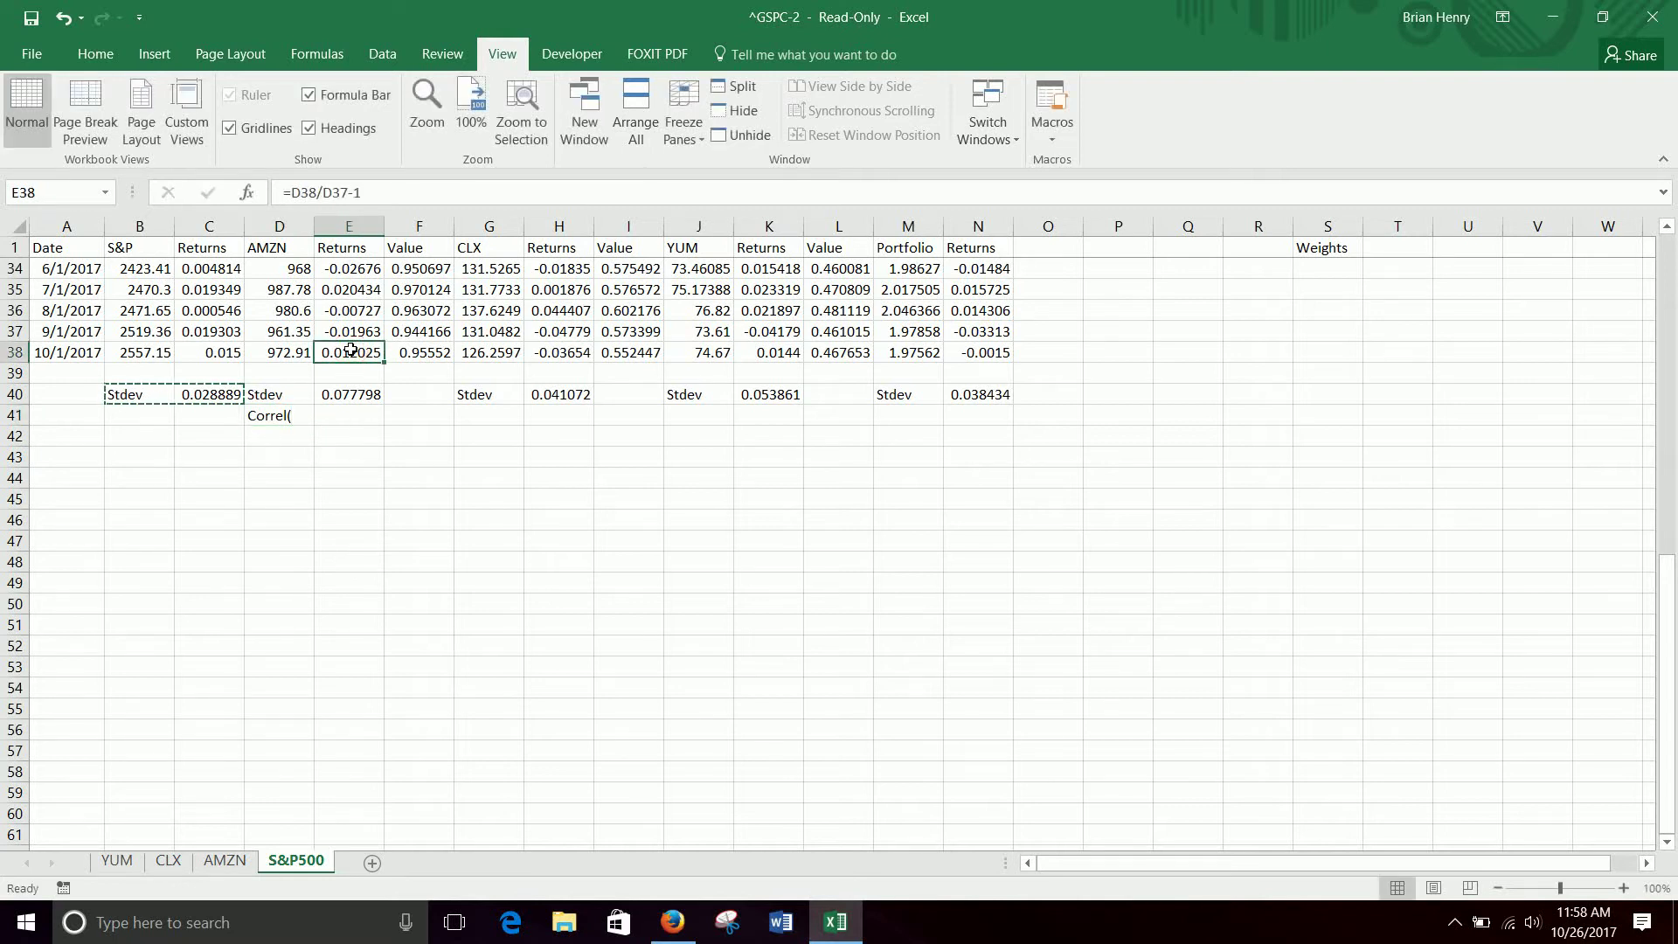
key("ctrl+shift+Up")
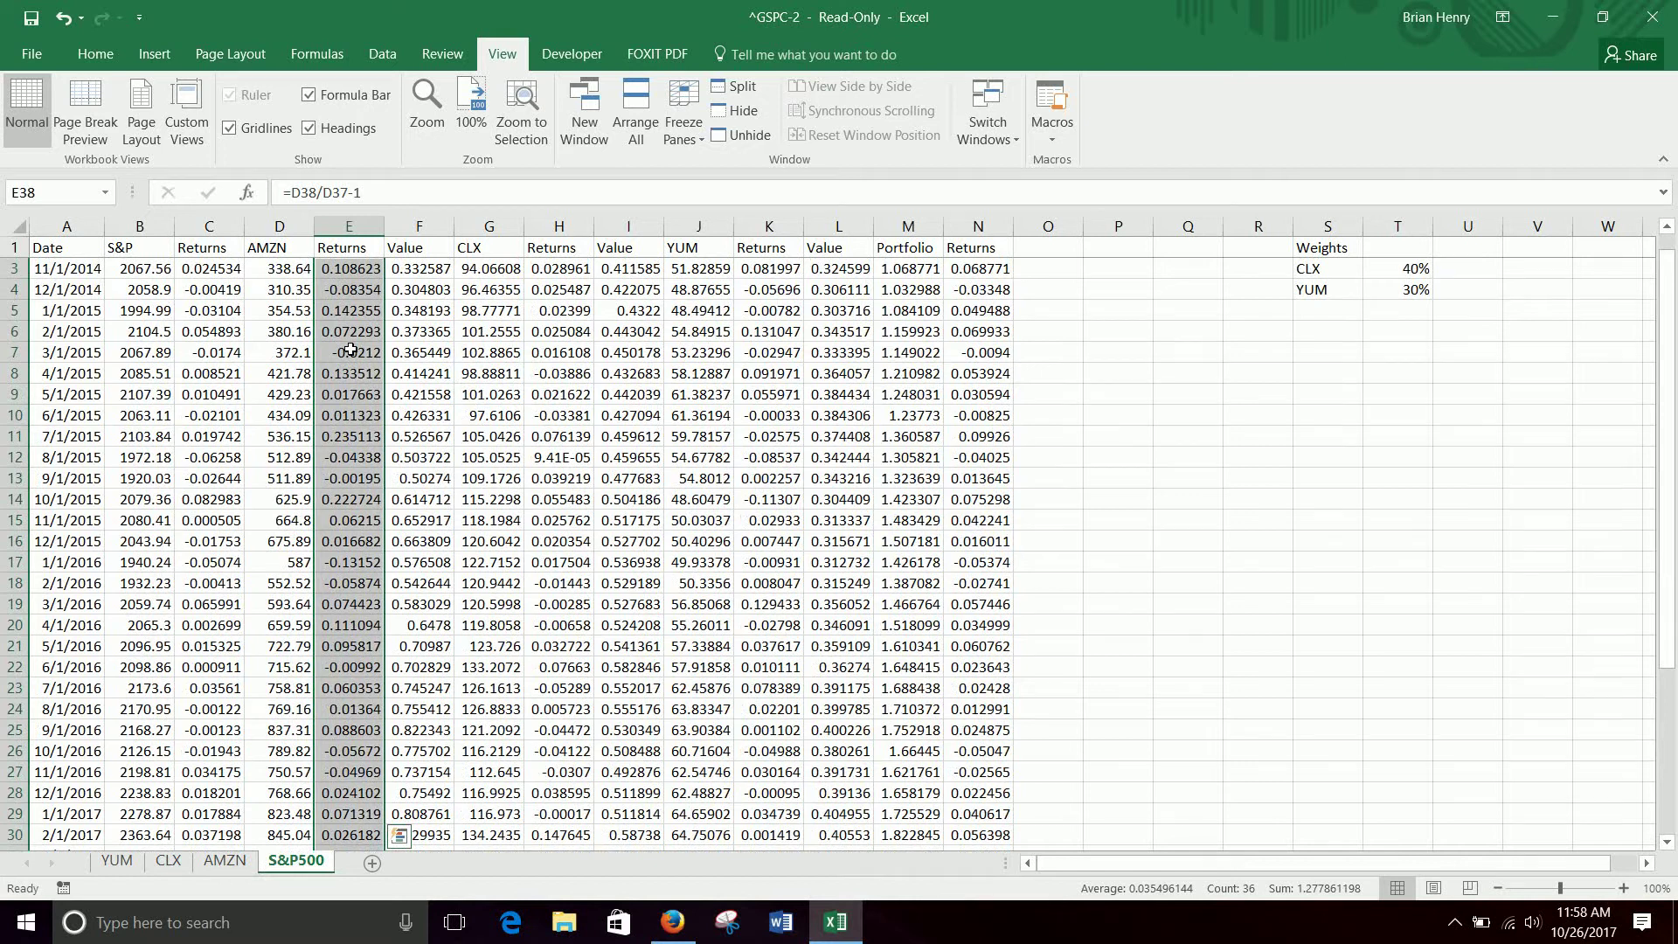
scroll(350, 351, "down", 13)
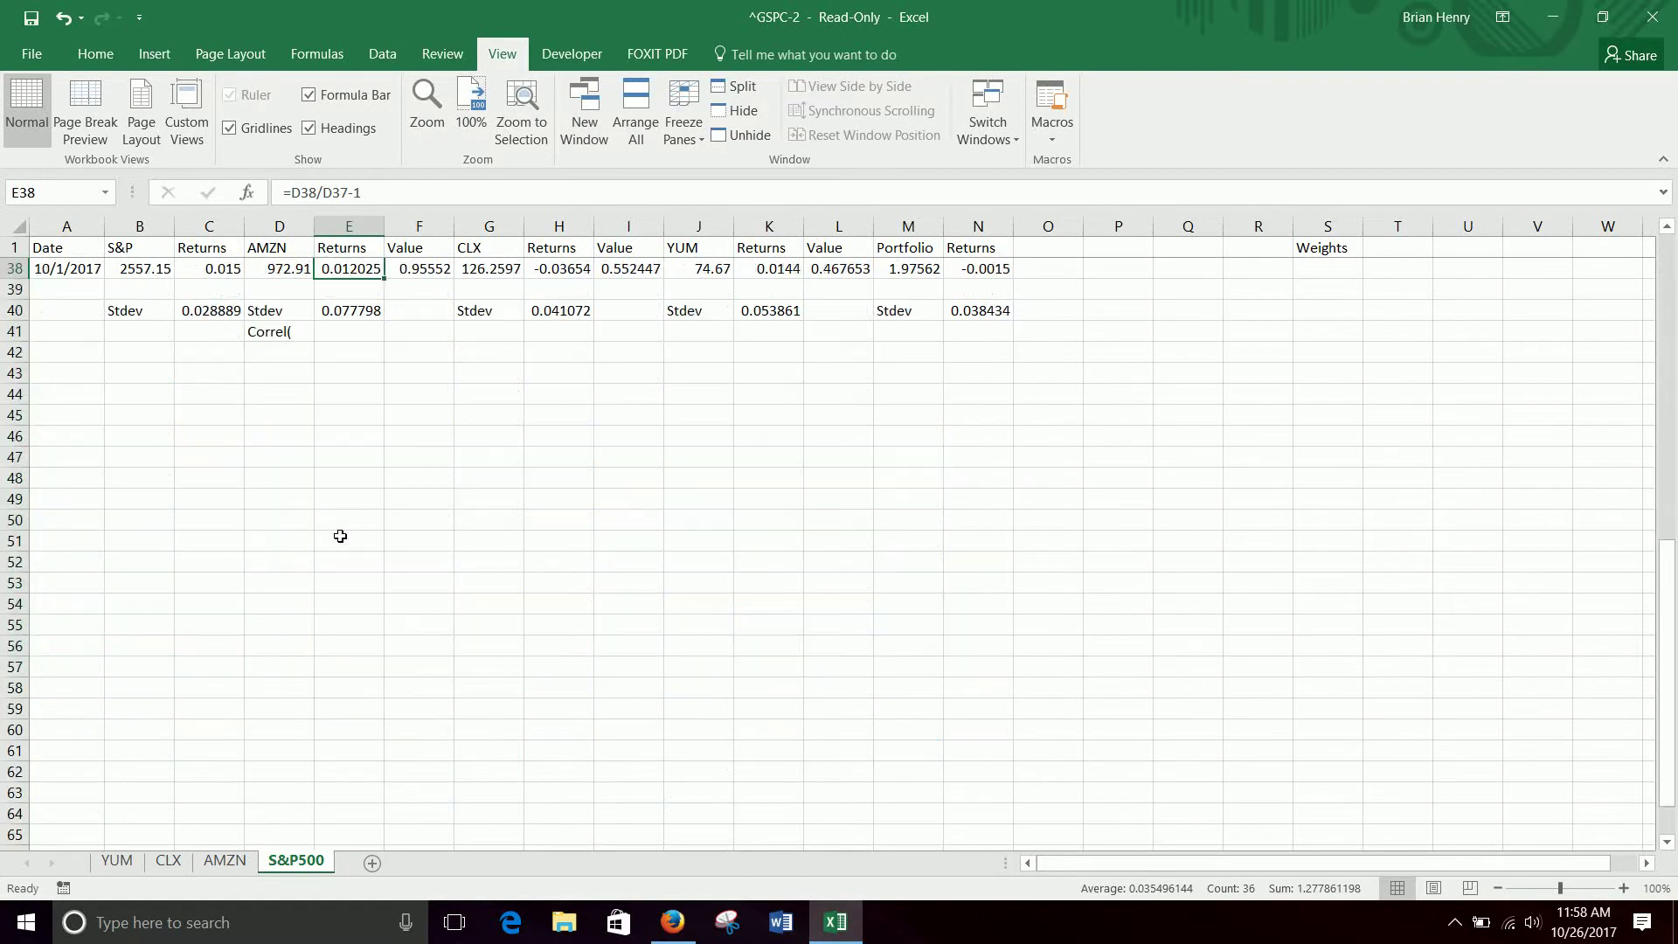
scroll(349, 531, "up", 3)
Step: Remove the stray opening parenthesis from D41 so the label reads "Correl"
left_click(280, 436)
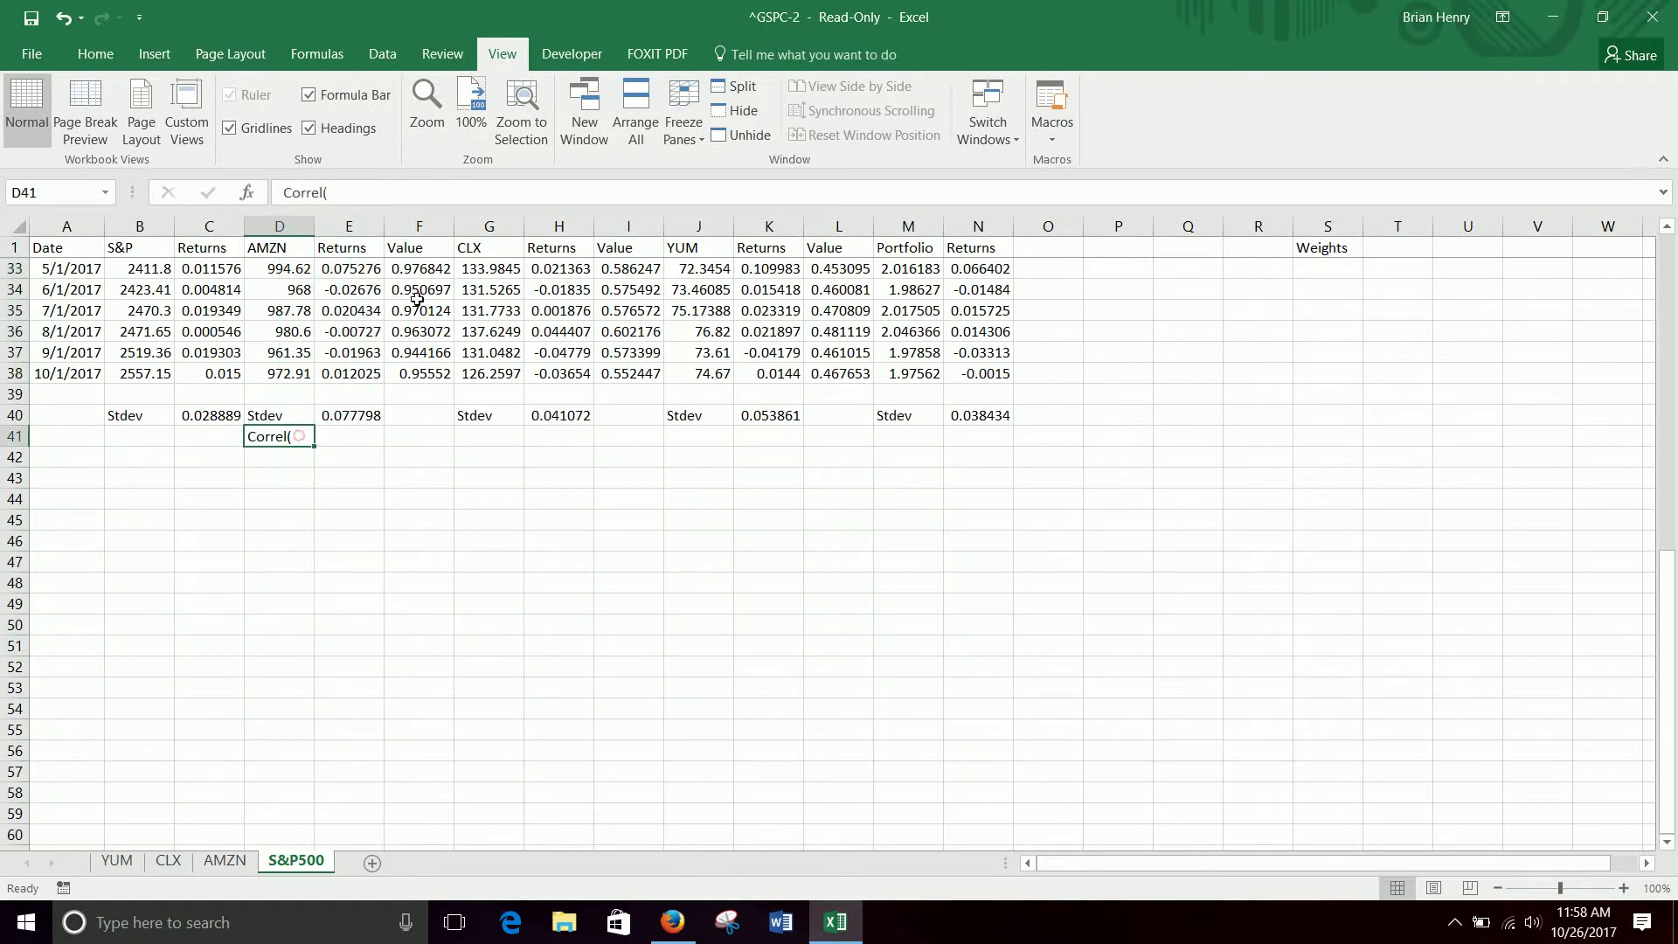
left_click(427, 193)
key("BackSpace")
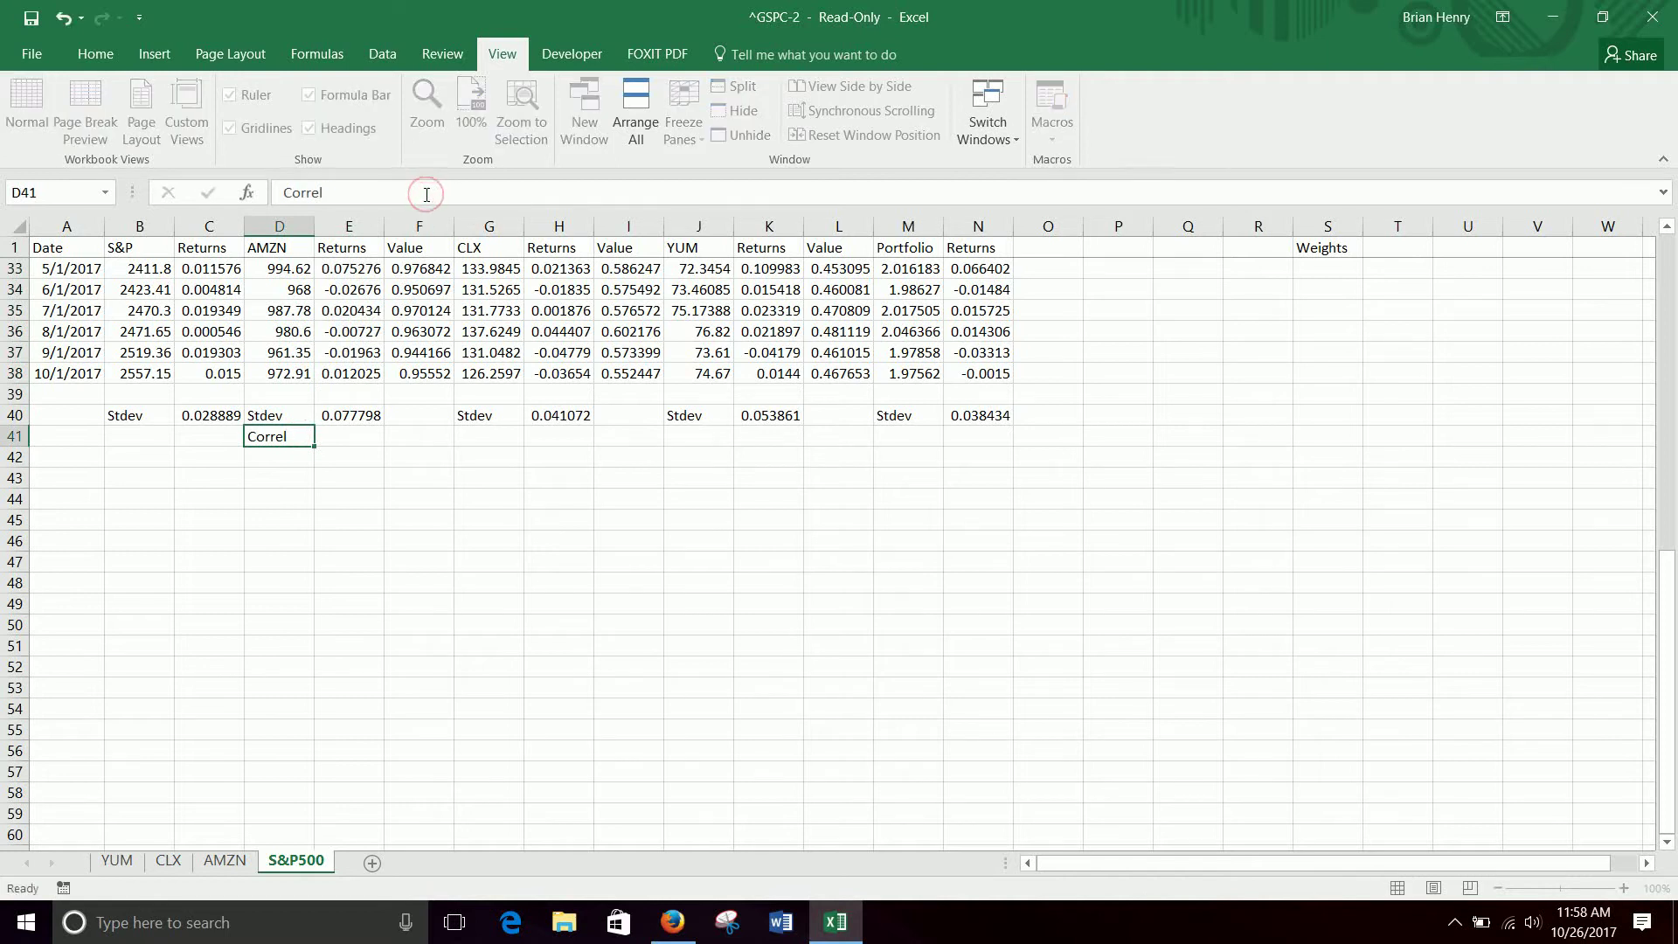
Step: Enter a CORREL formula in E41 relating the AMZN returns E3:E38 to the S&P returns C3:C38
key("Tab")
type("=correl(")
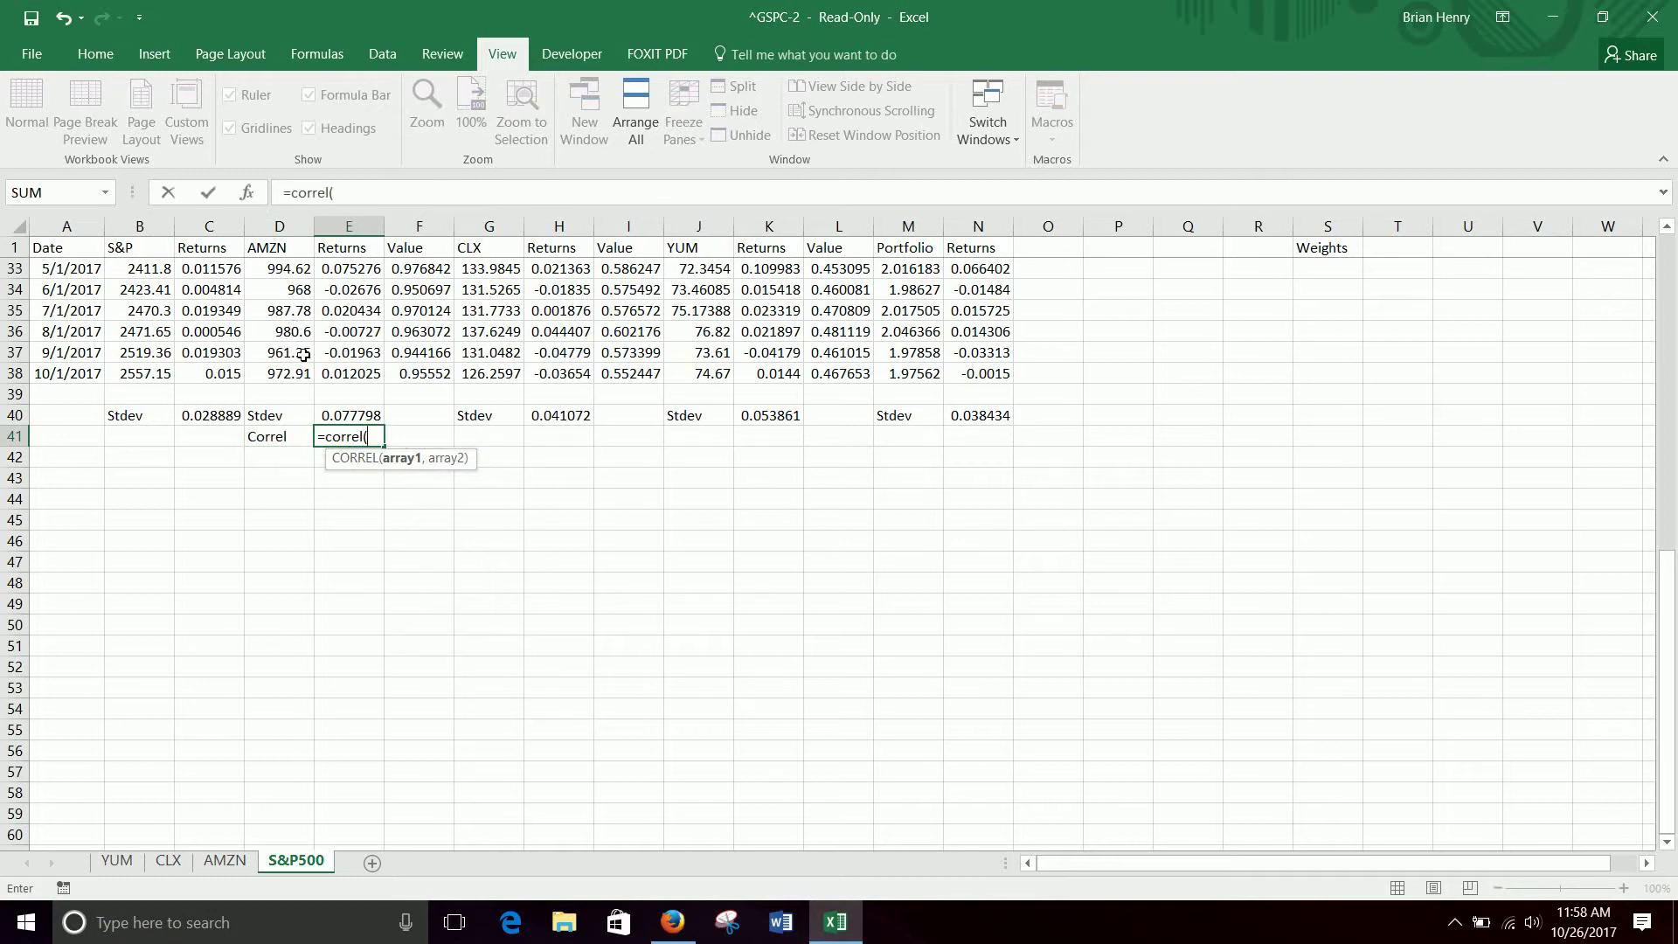
left_click(339, 378)
key("ctrl+shift+Up")
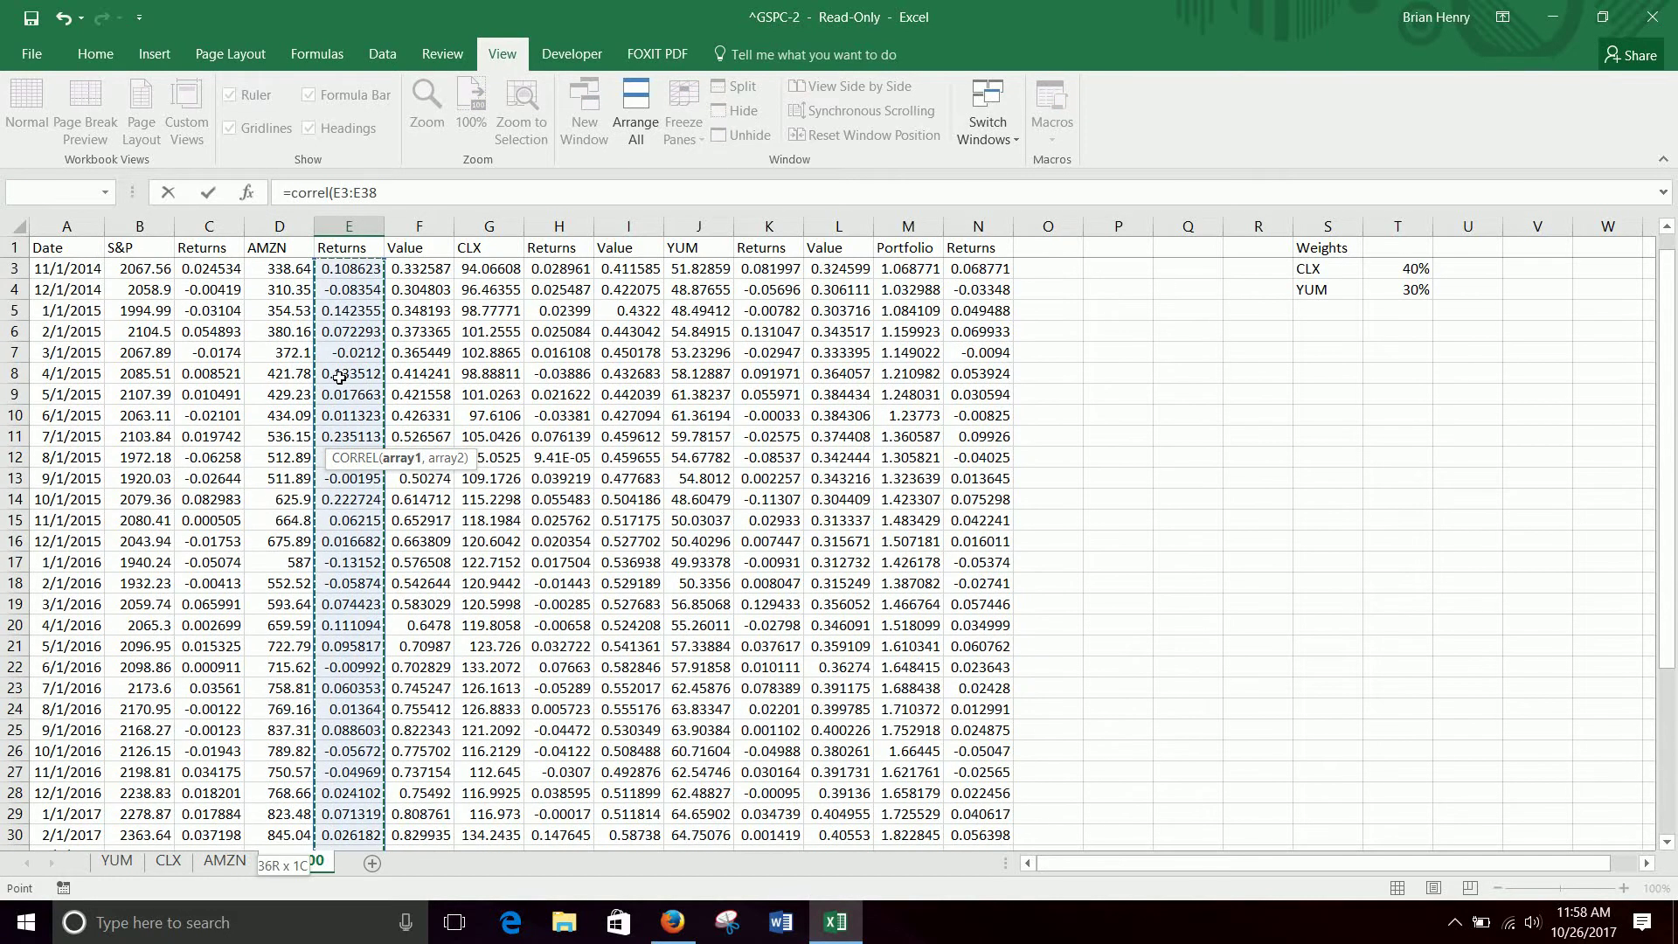
type(",")
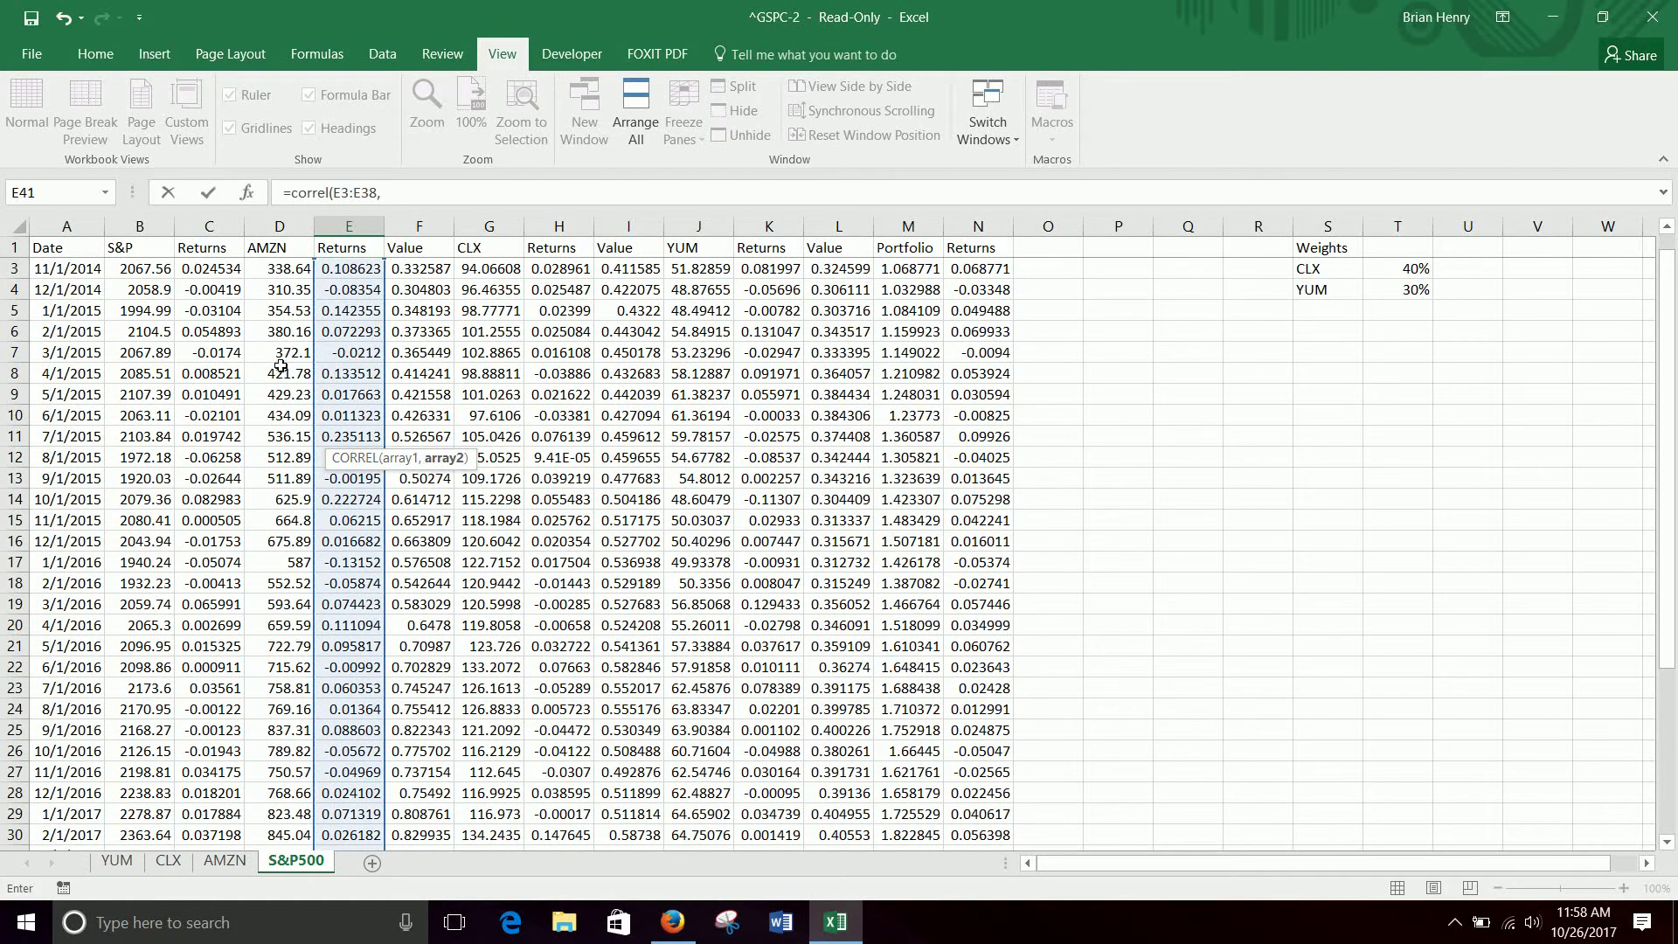
left_click(192, 268)
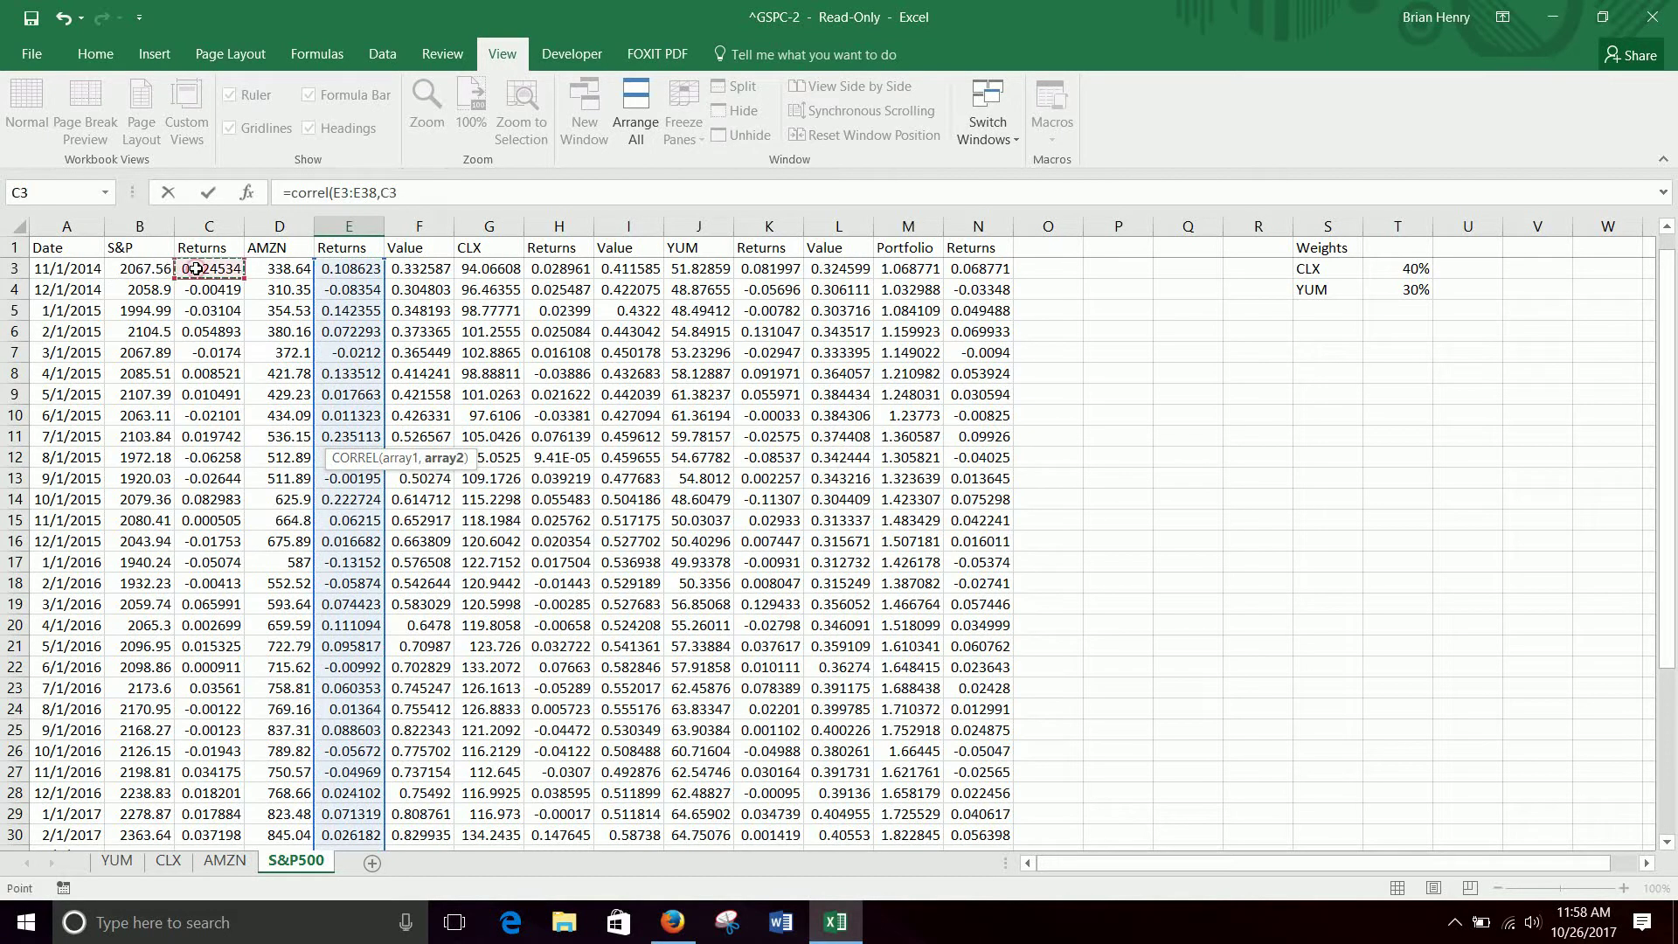
key("ctrl+shift+Down")
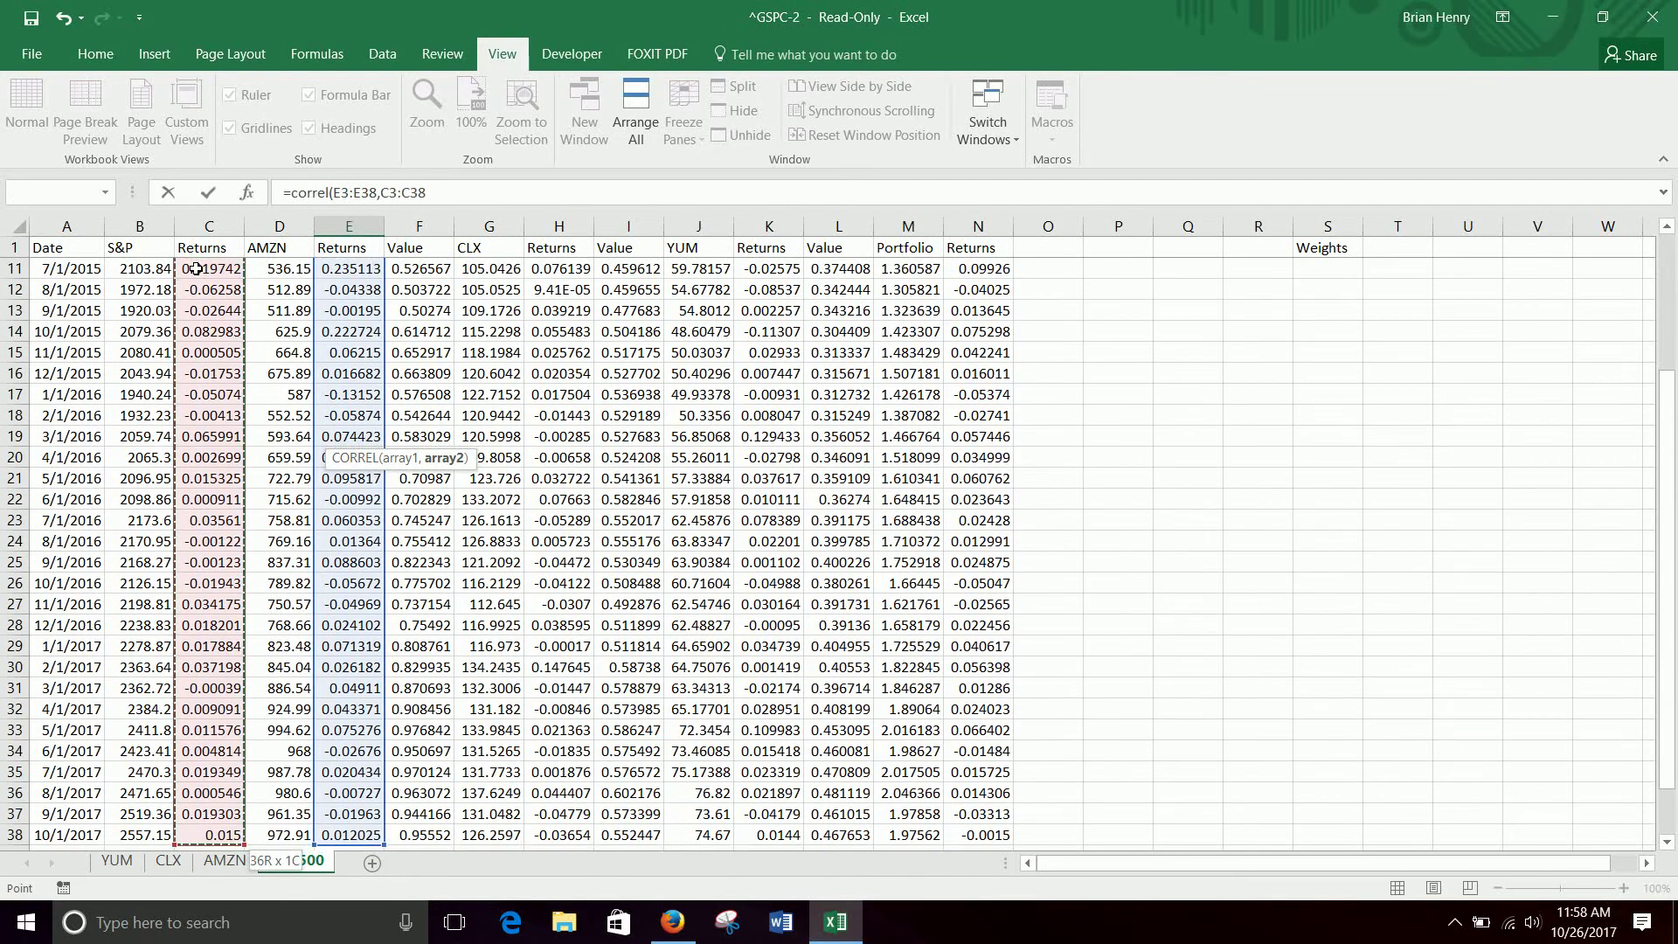
key("Return")
Step: Enter the label "Beta" in D42
type("B")
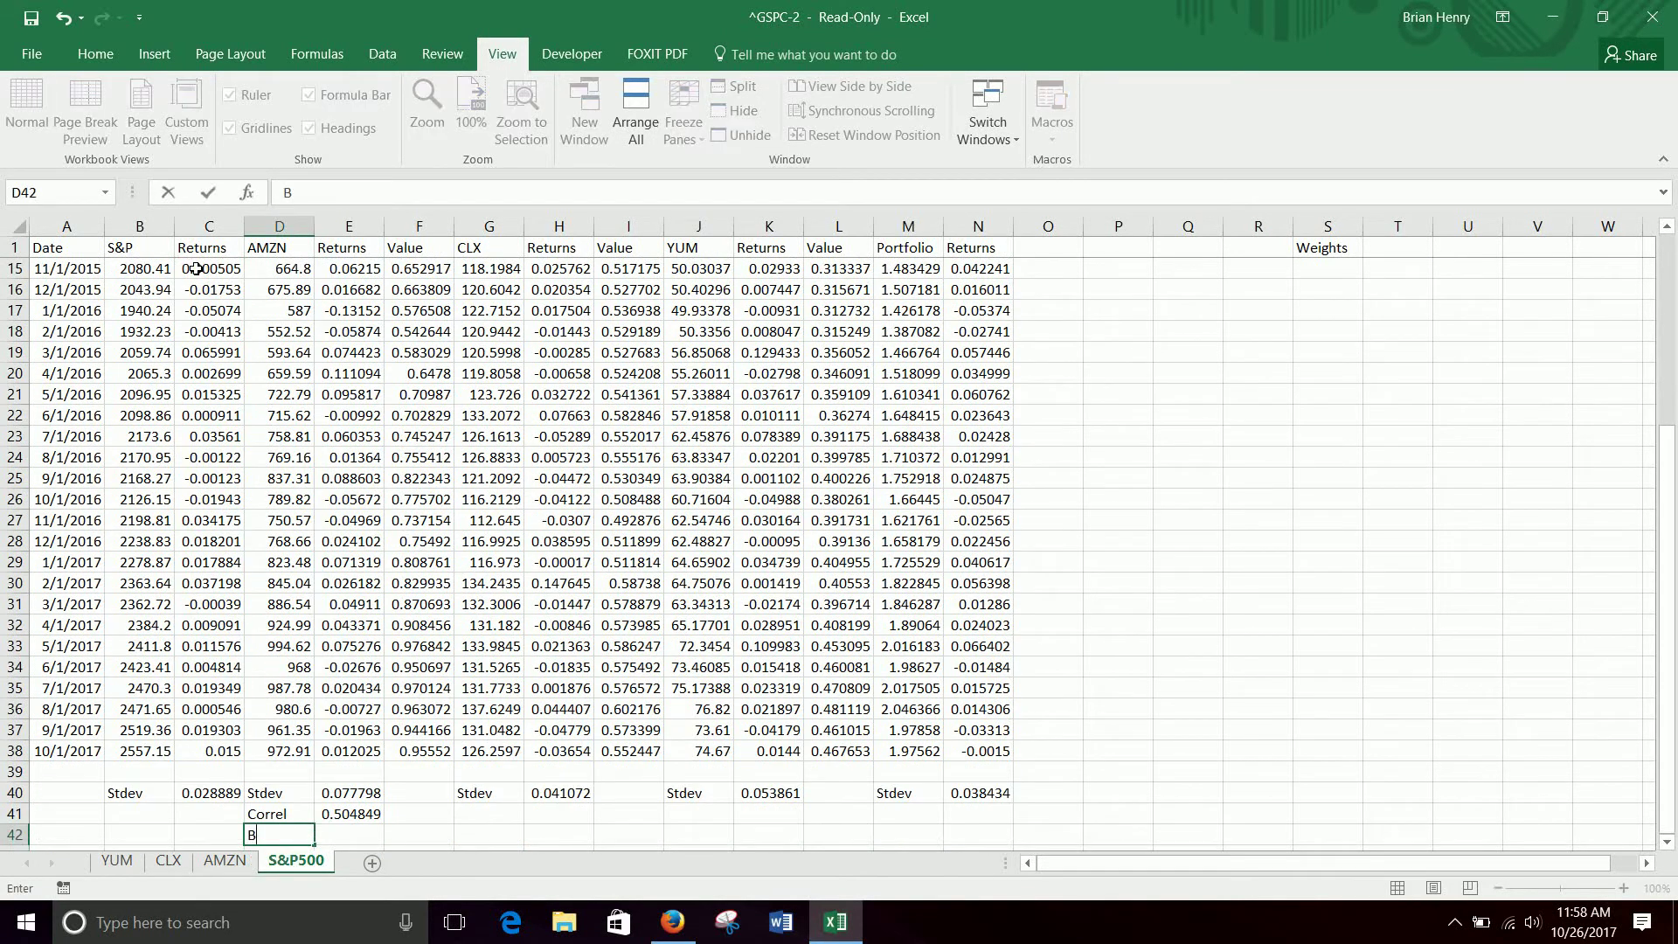
type("eta")
key("Return")
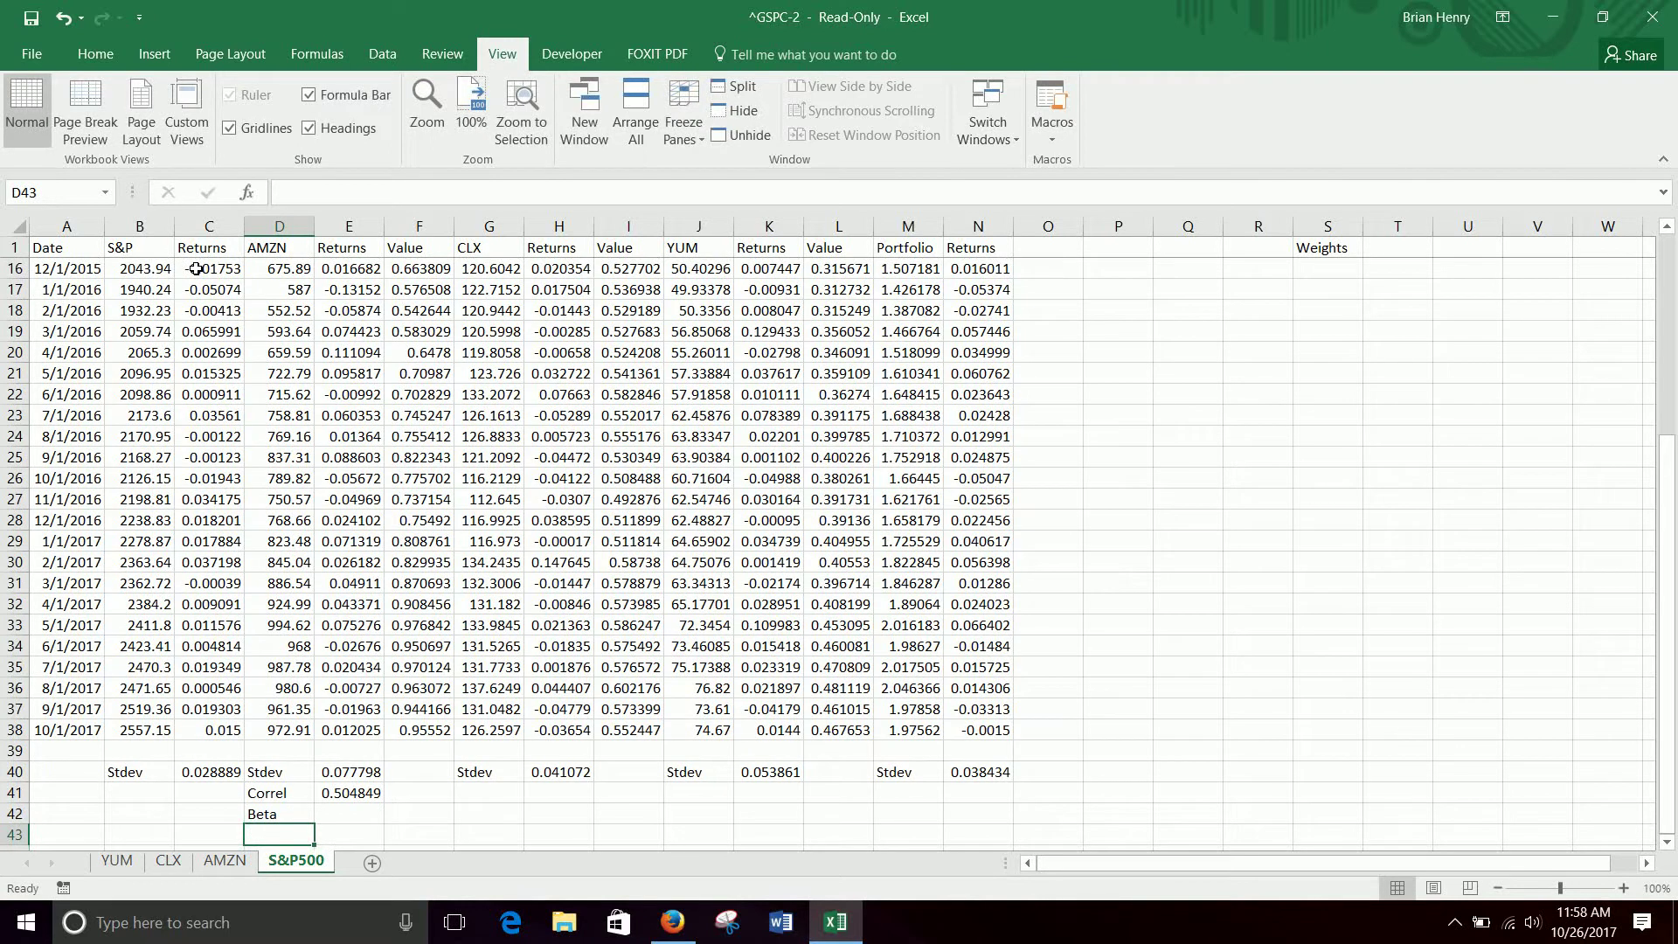
Step: Calculate the AMZN beta in E42 with the formula =E41*E40/C40
key("Up")
key("Right")
type("=")
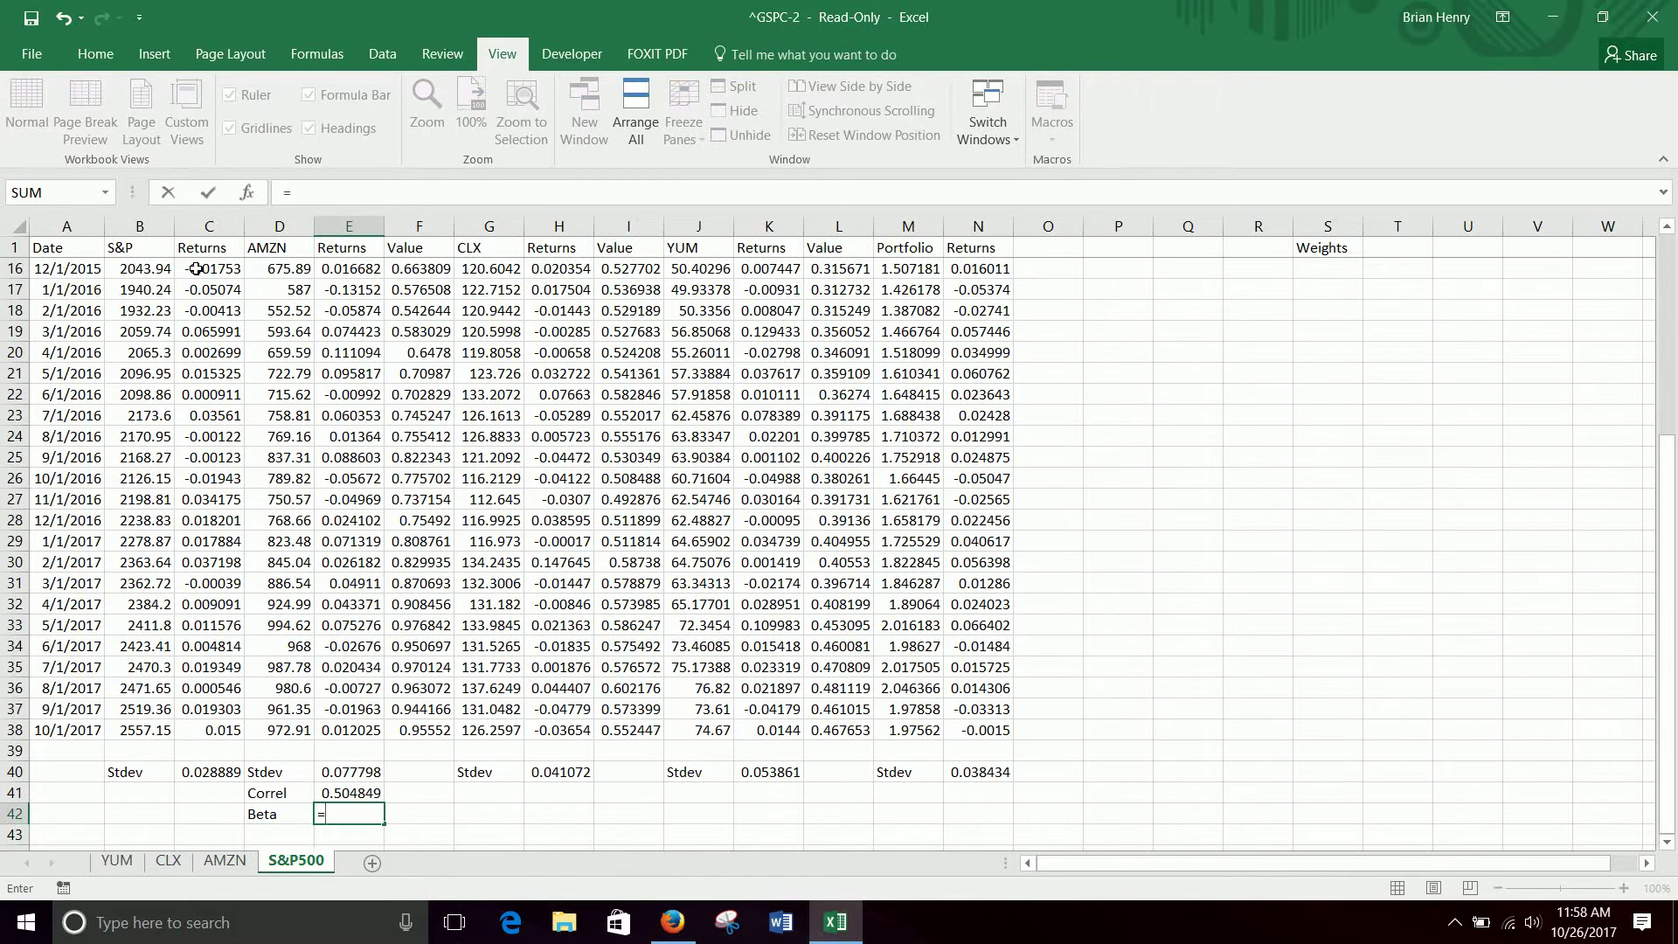
key("Up")
type("*")
key("Up")
key("Up")
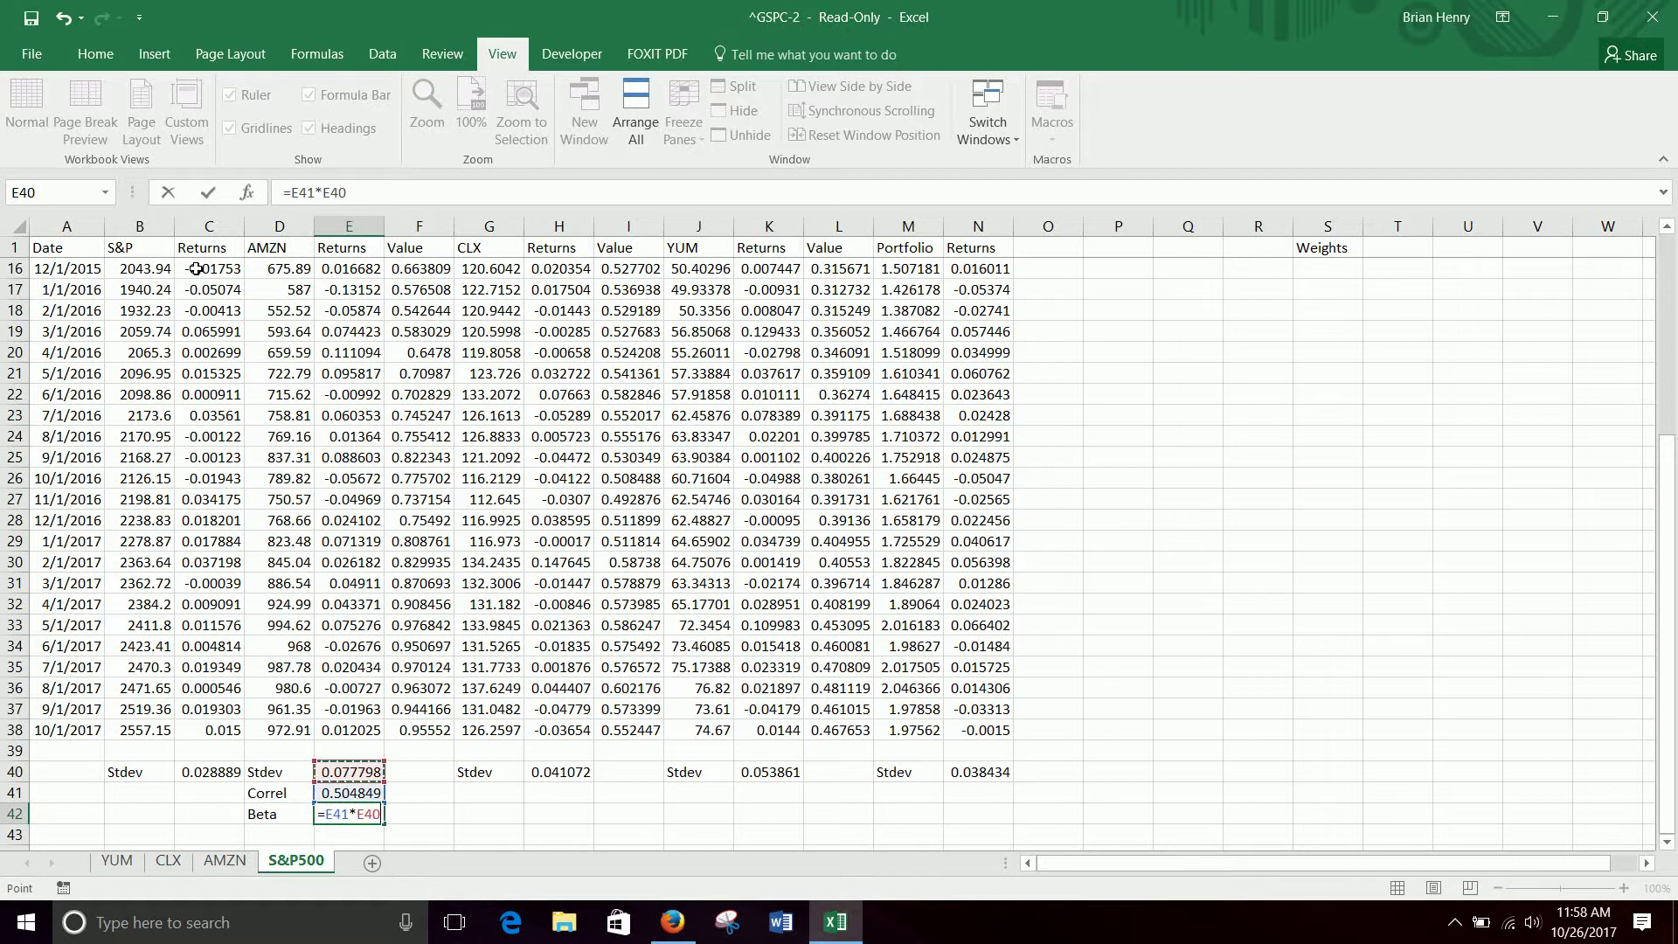
type("/")
key("Left")
key("Left")
key("Up")
key("Up")
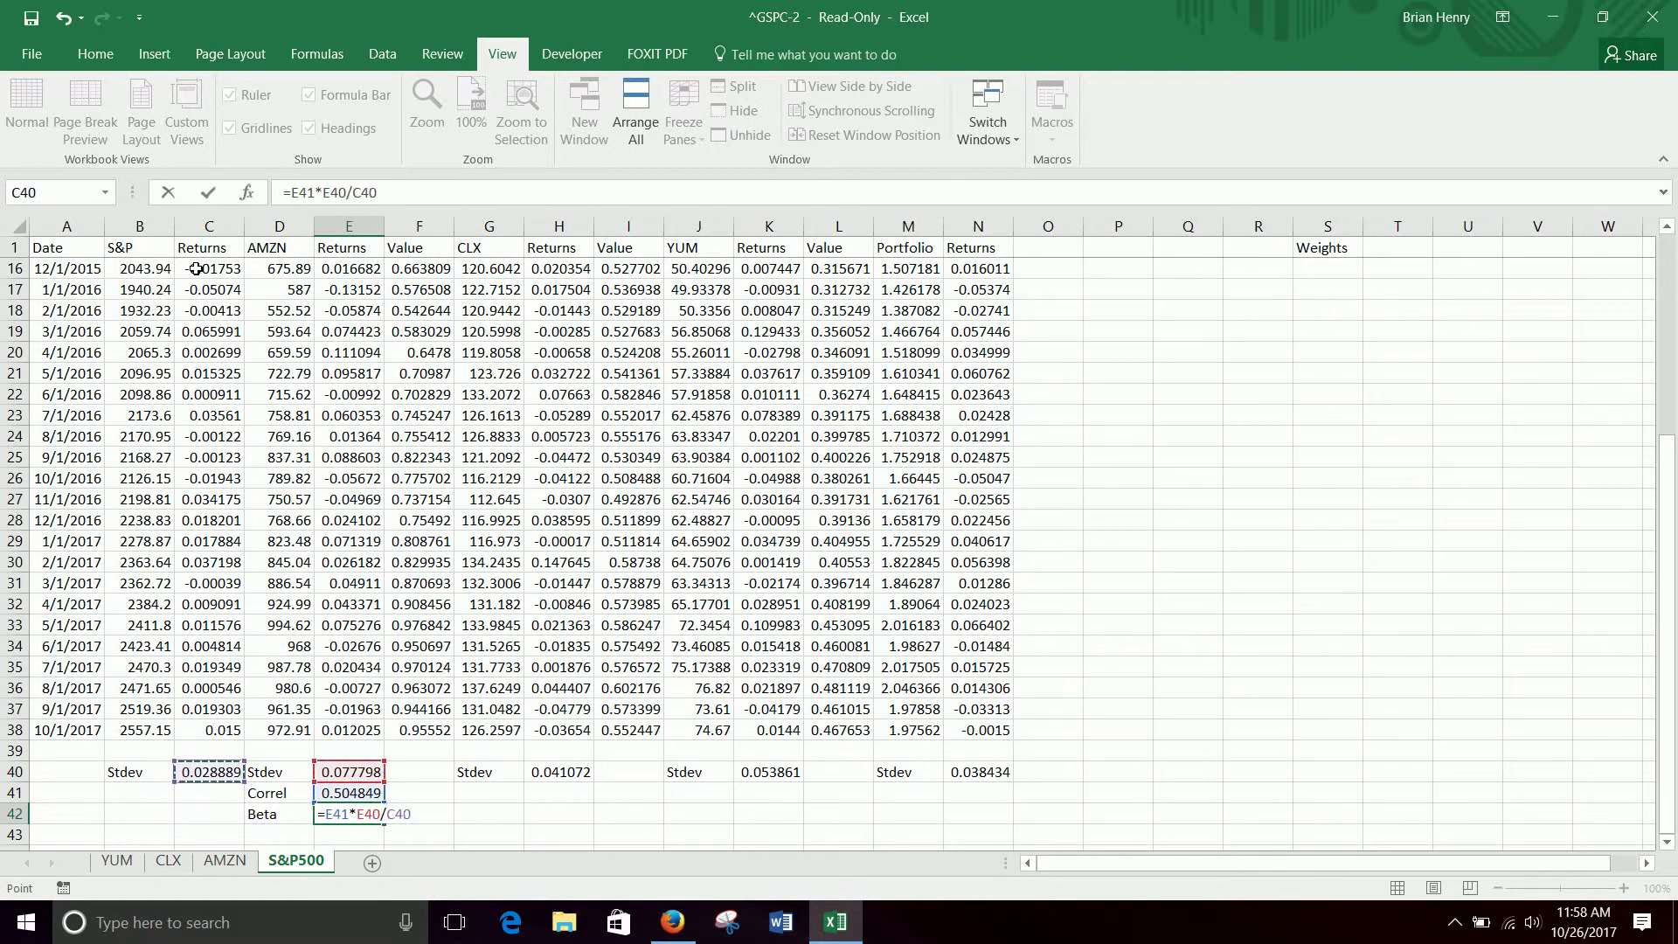
key("Return")
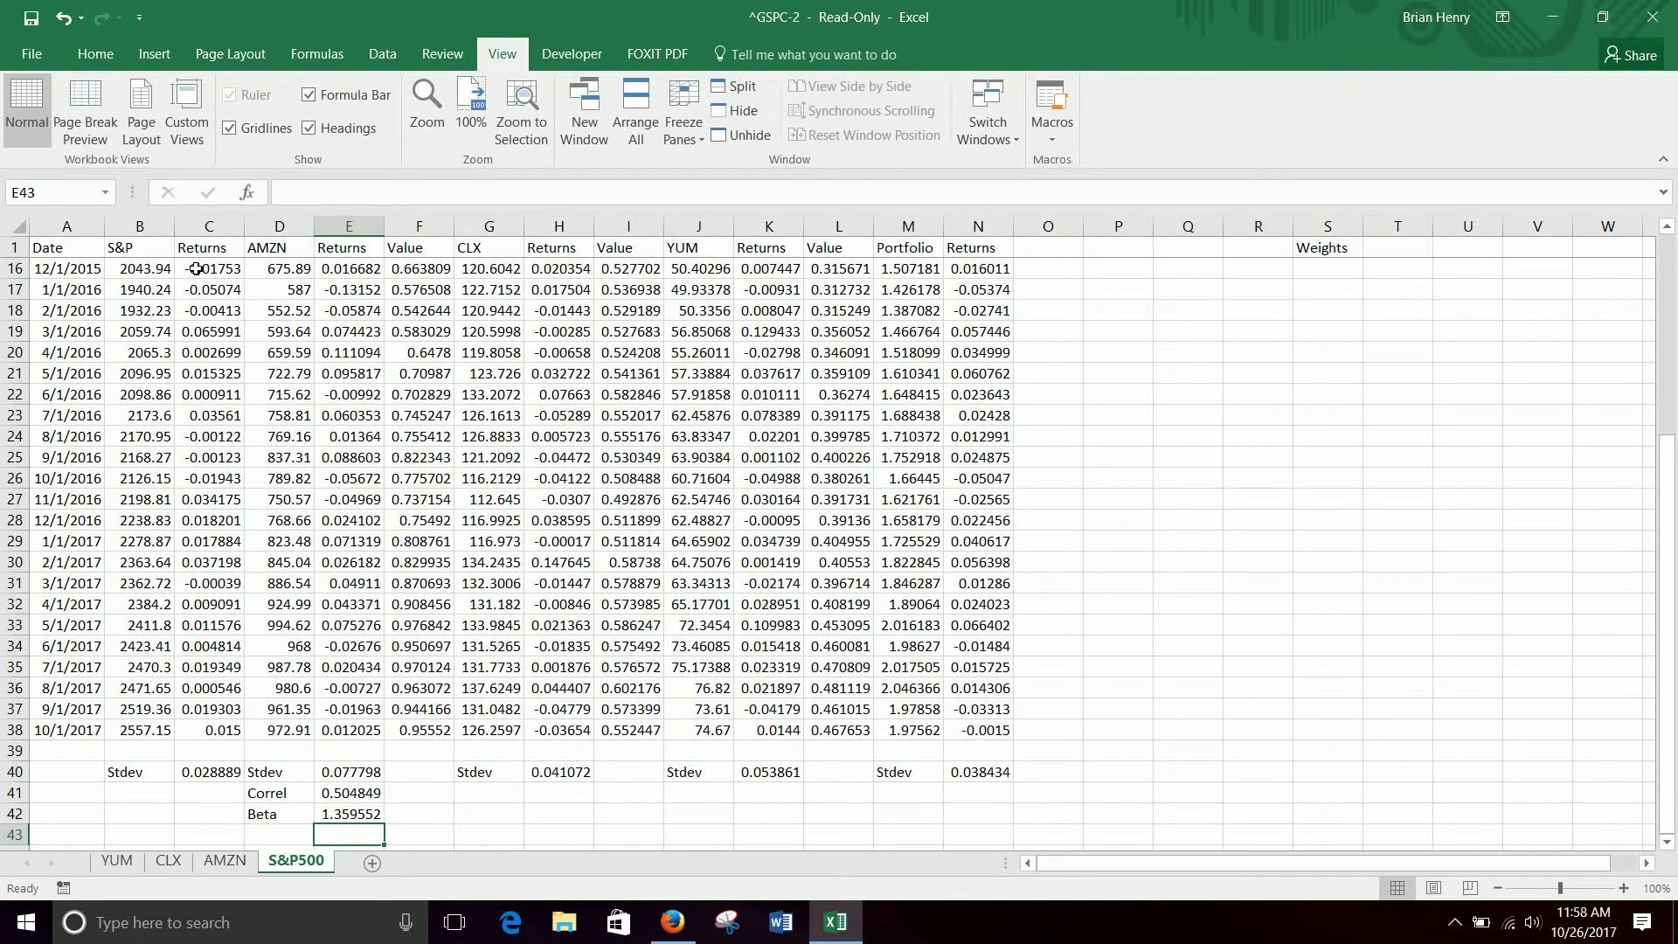
scroll(262, 350, "down", 3)
left_click_drag(289, 586, 337, 606)
key("ctrl+c")
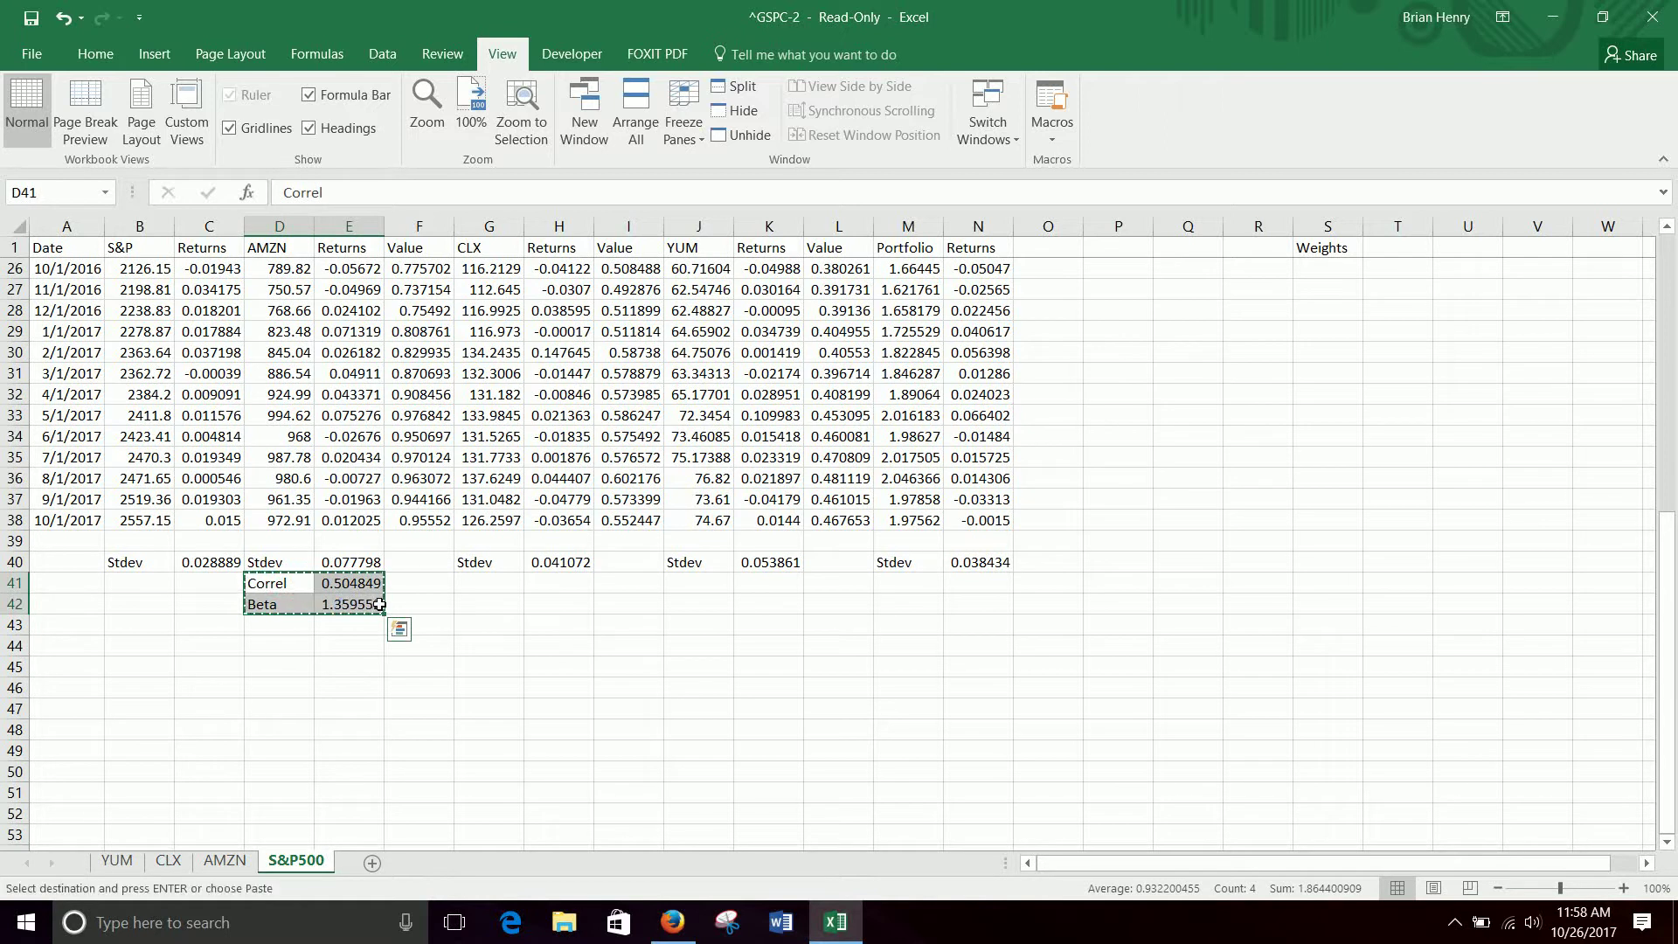
Step: Make the S&P standard deviation reference absolute in the E42 beta formula, as $C$40
left_click(370, 587)
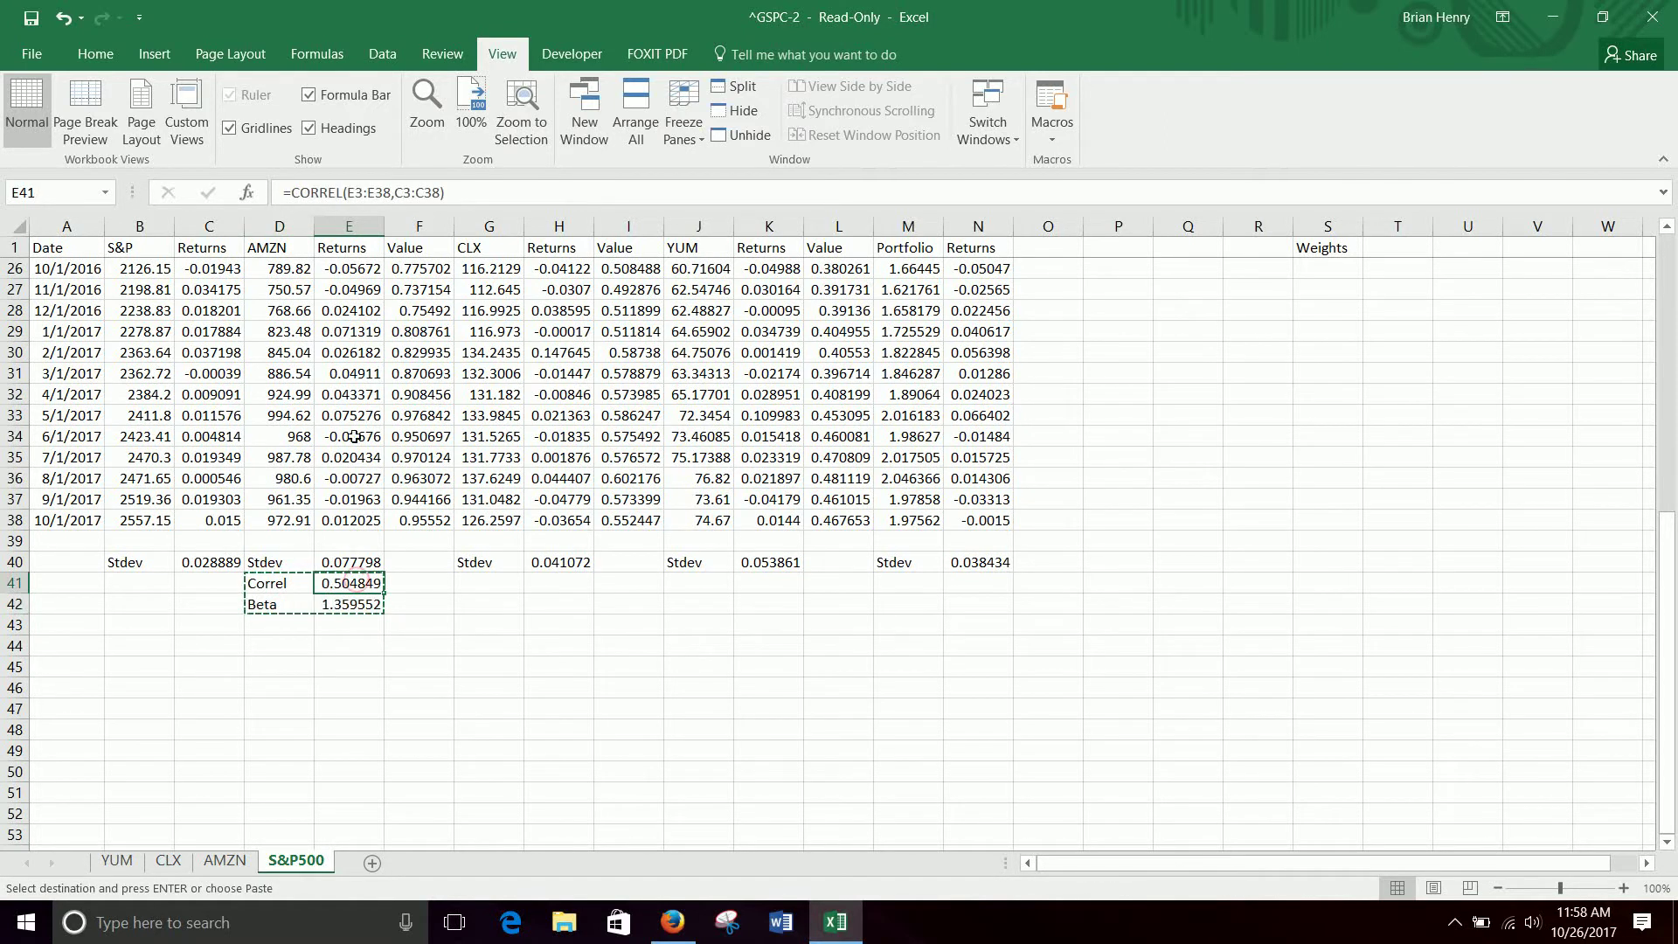
left_click(350, 604)
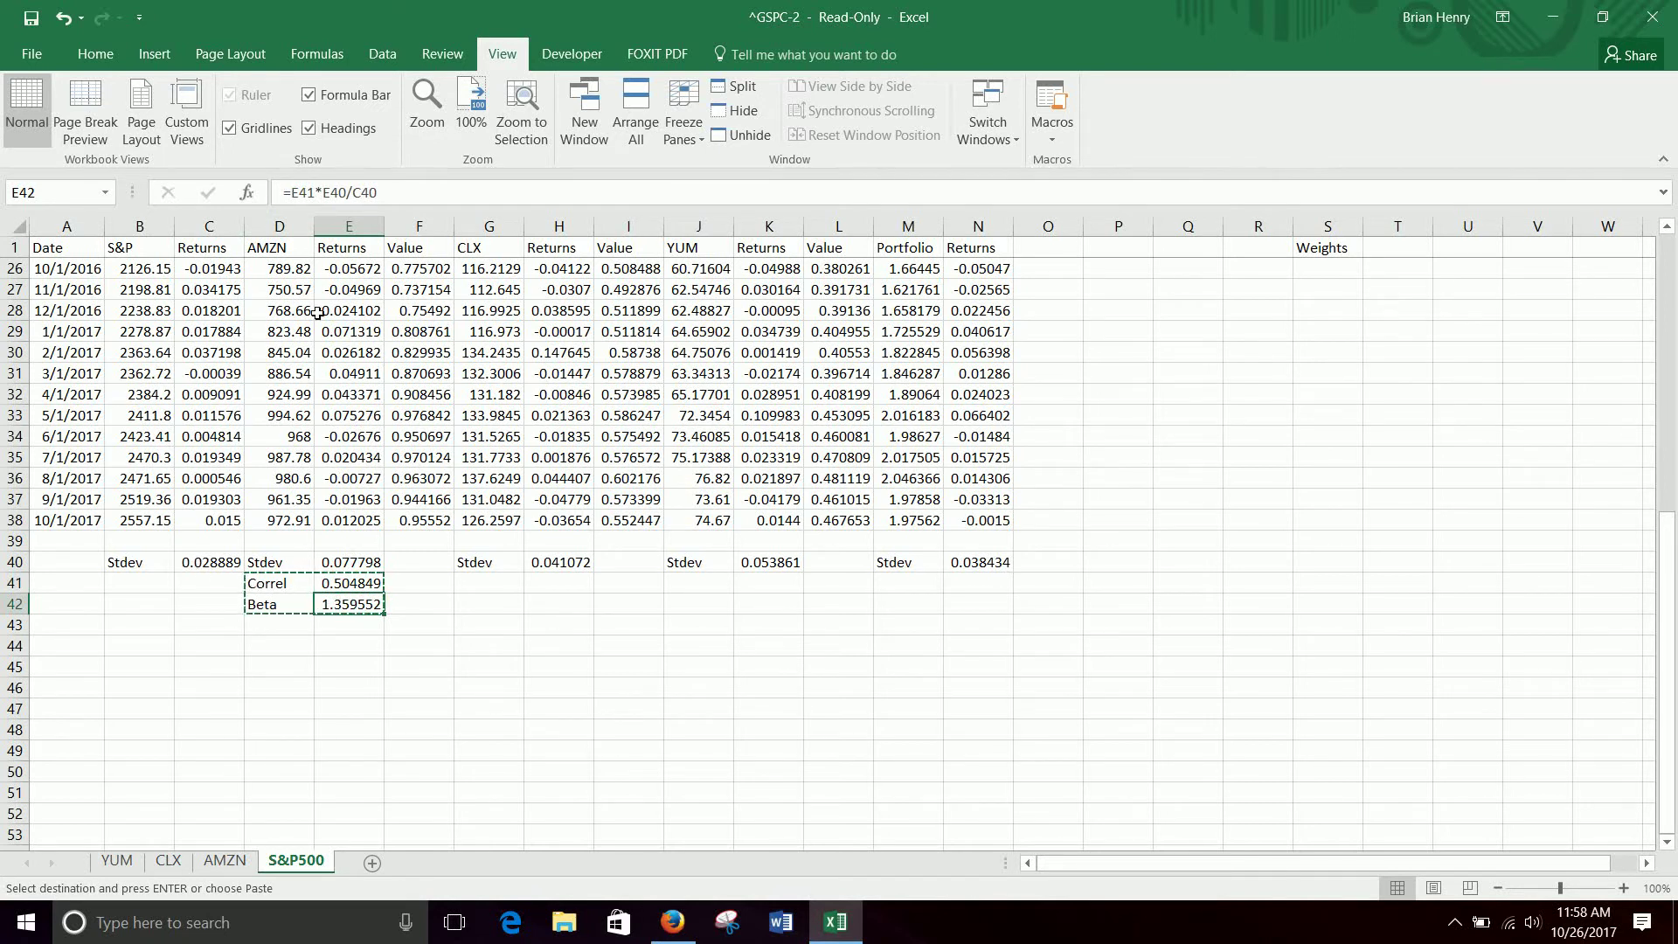
left_click(355, 192)
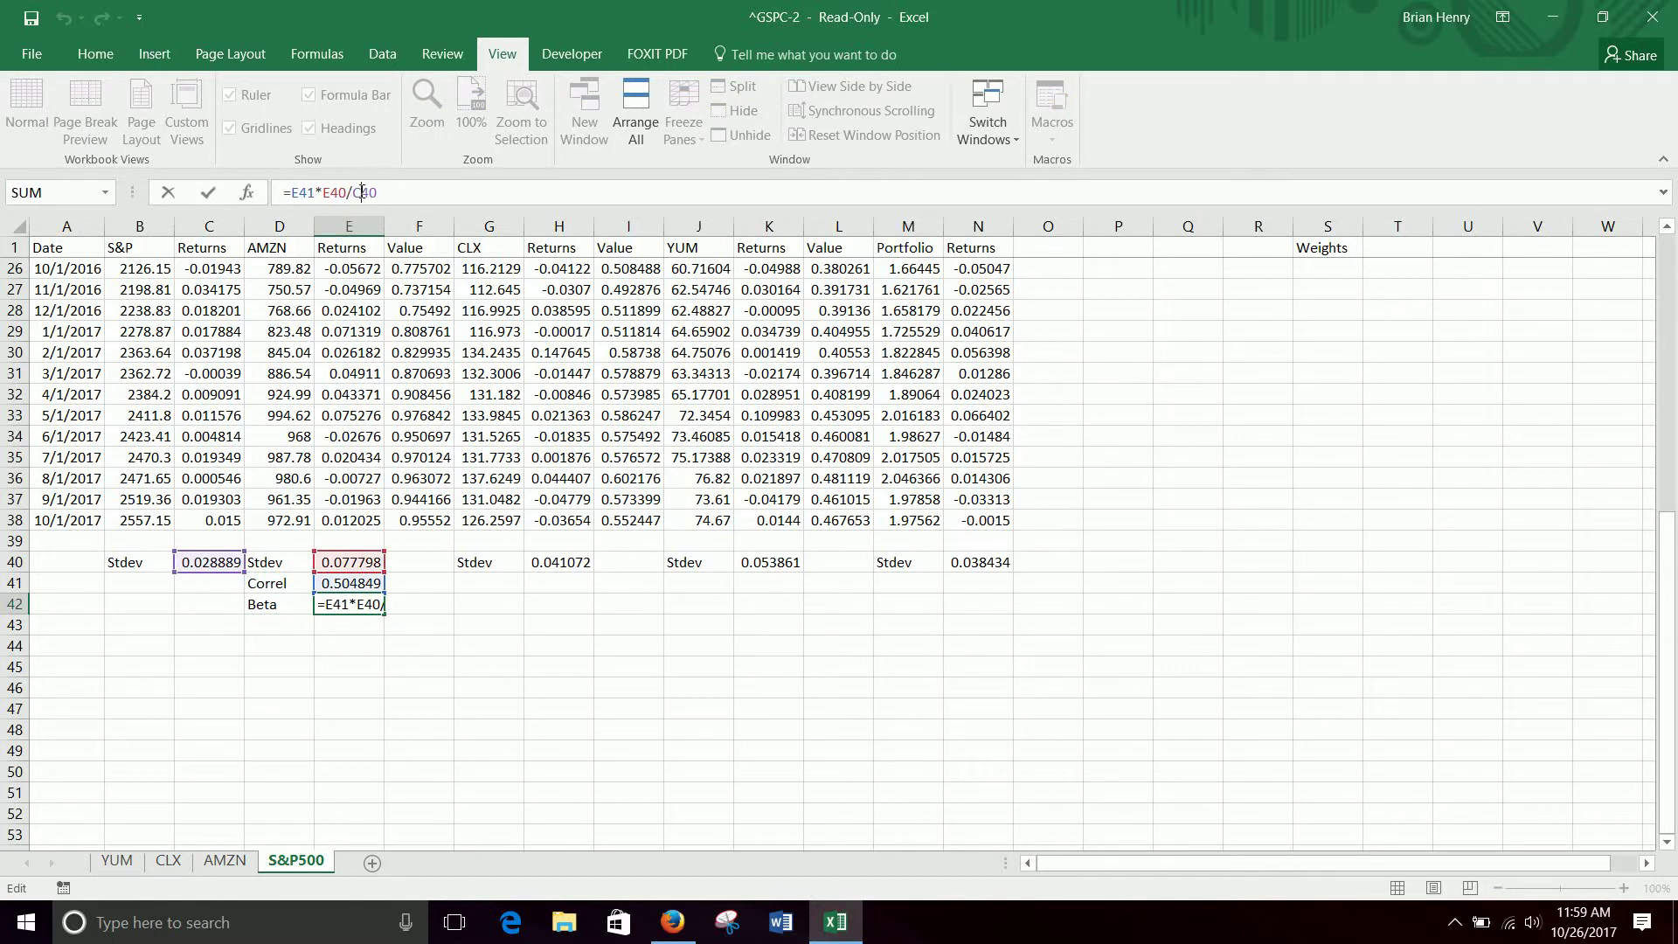
key("F4")
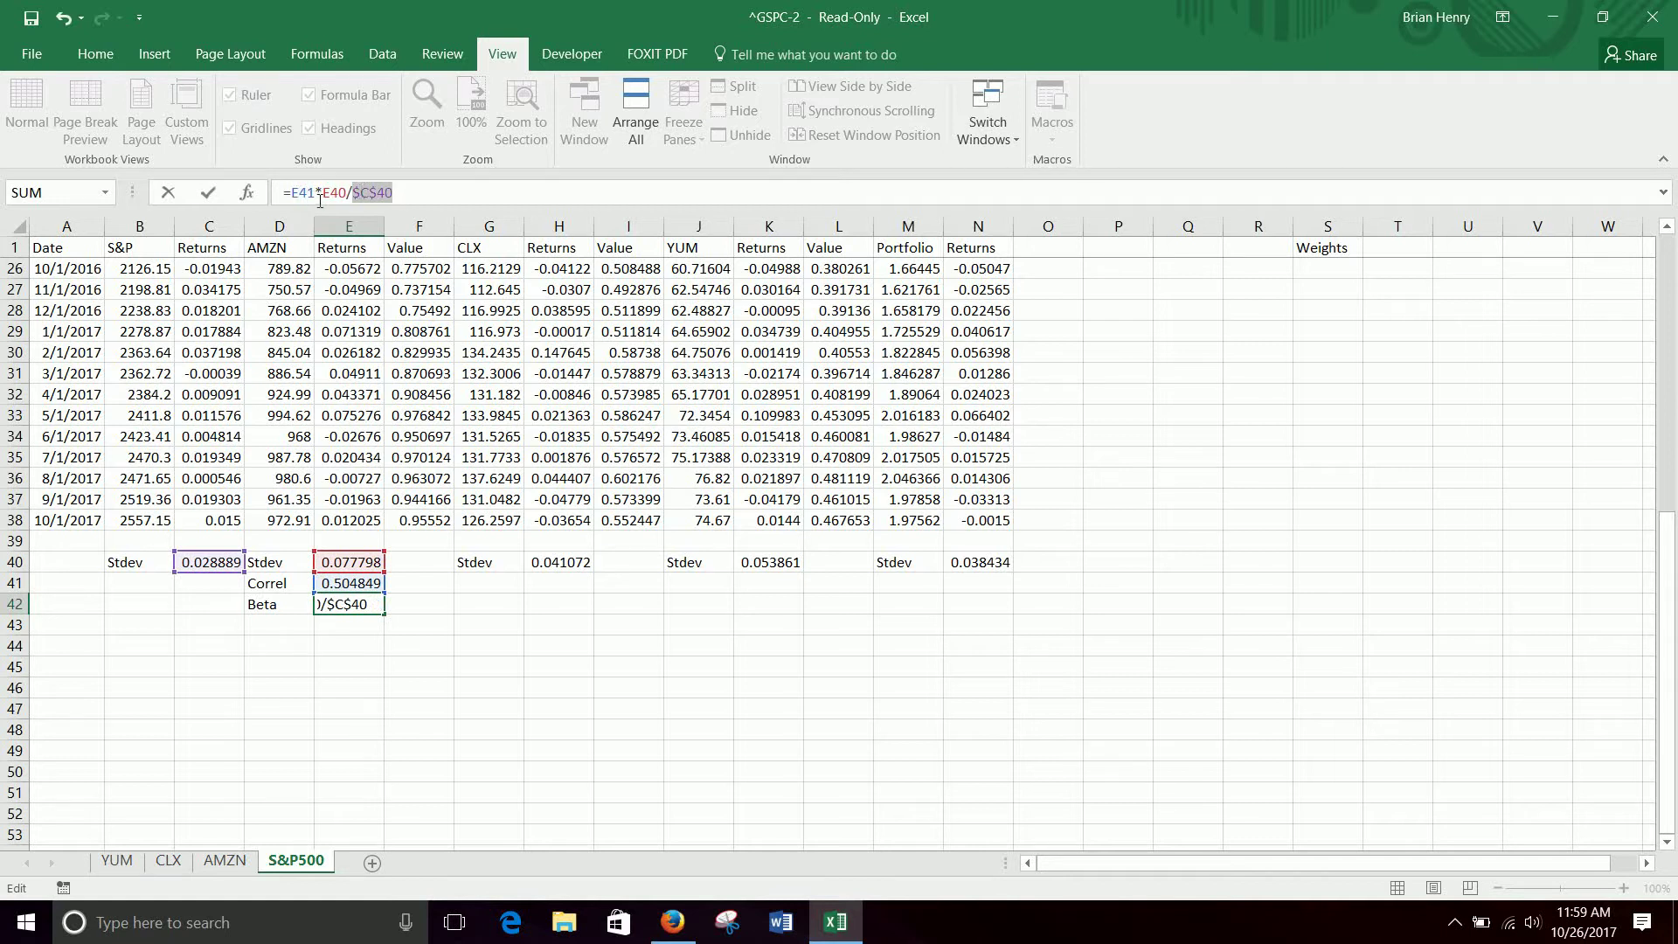
key("Return")
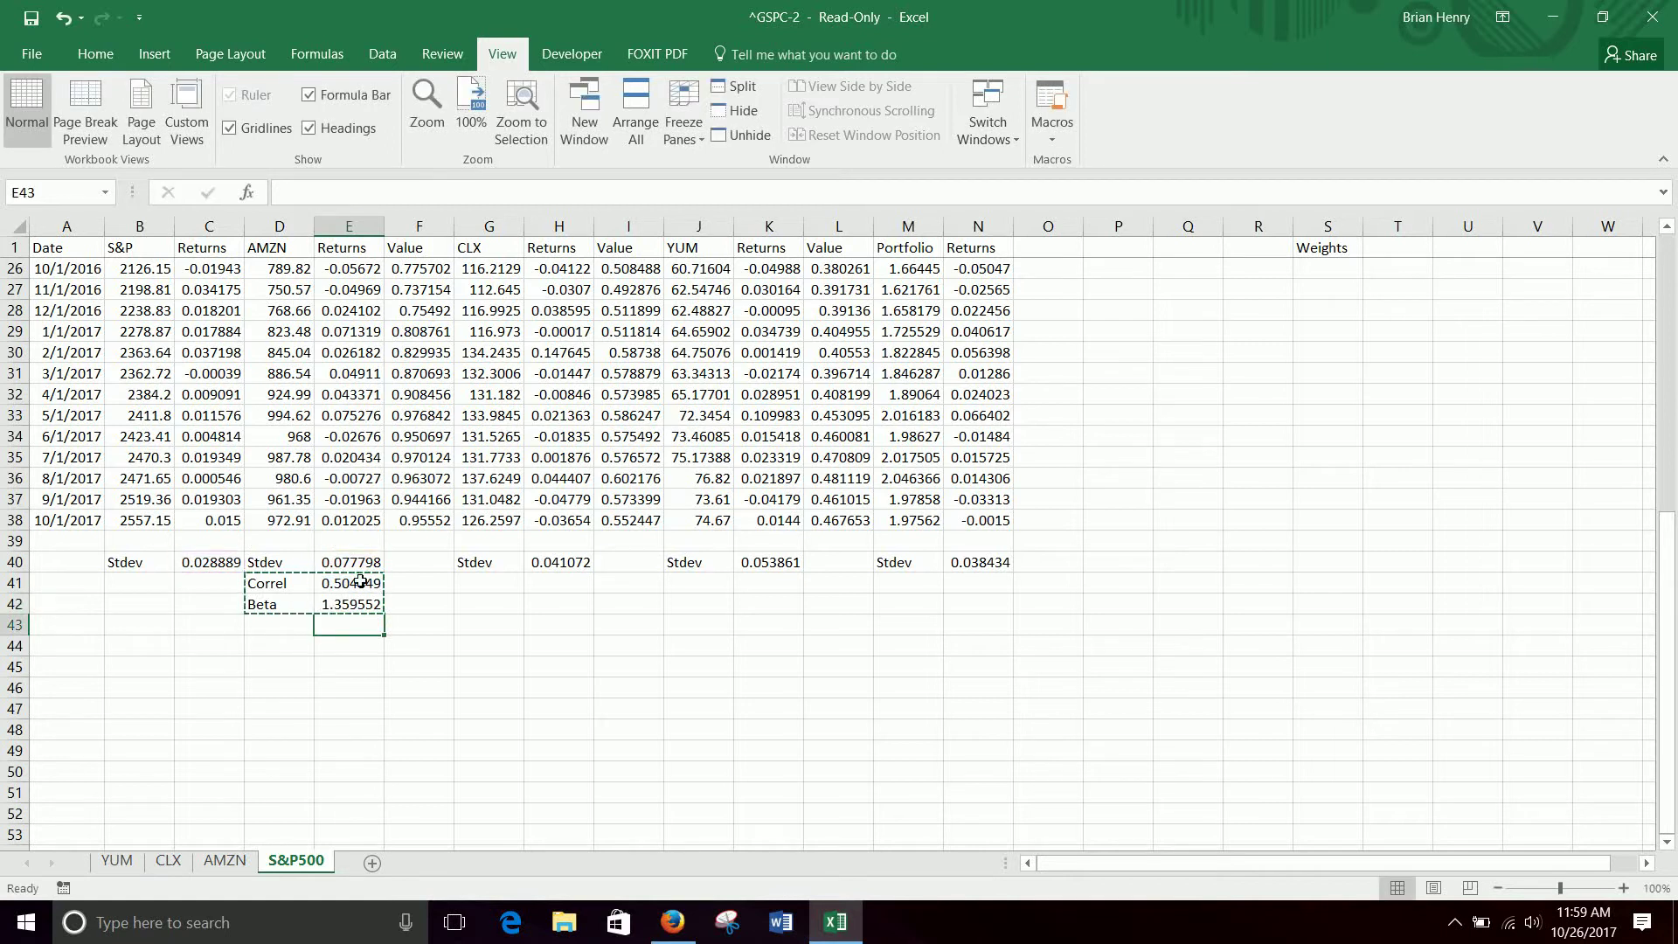
Step: Make the S&P returns range absolute in the E41 correlation formula, as $C$3:$C$38
left_click(354, 582)
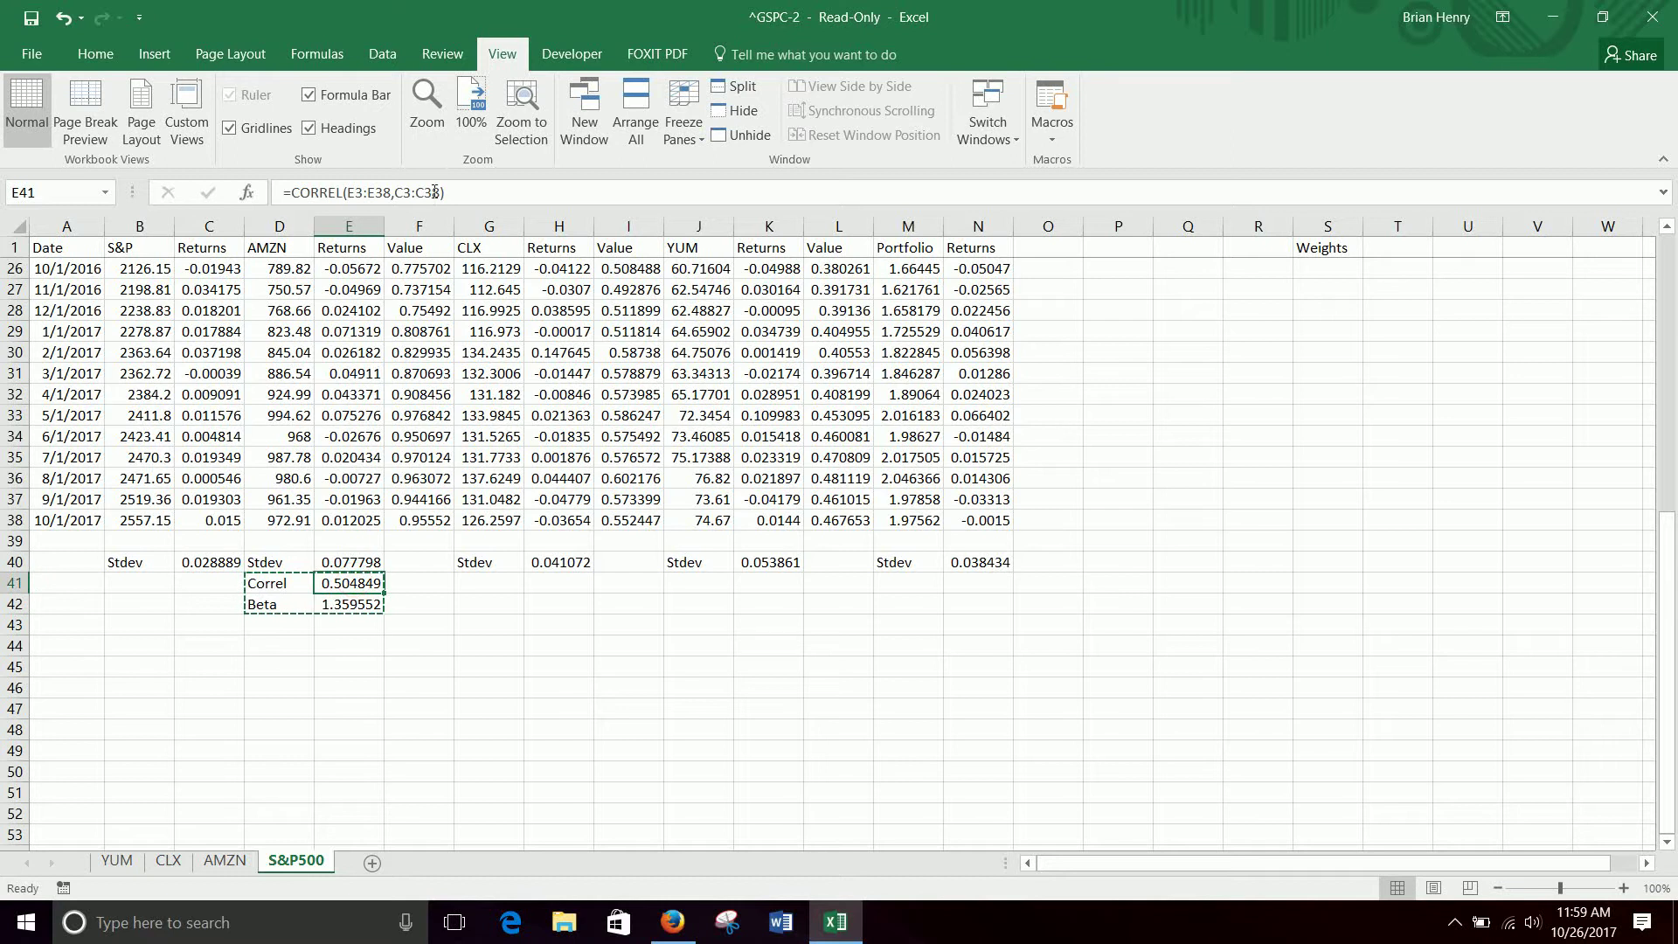
left_click_drag(434, 191, 404, 191)
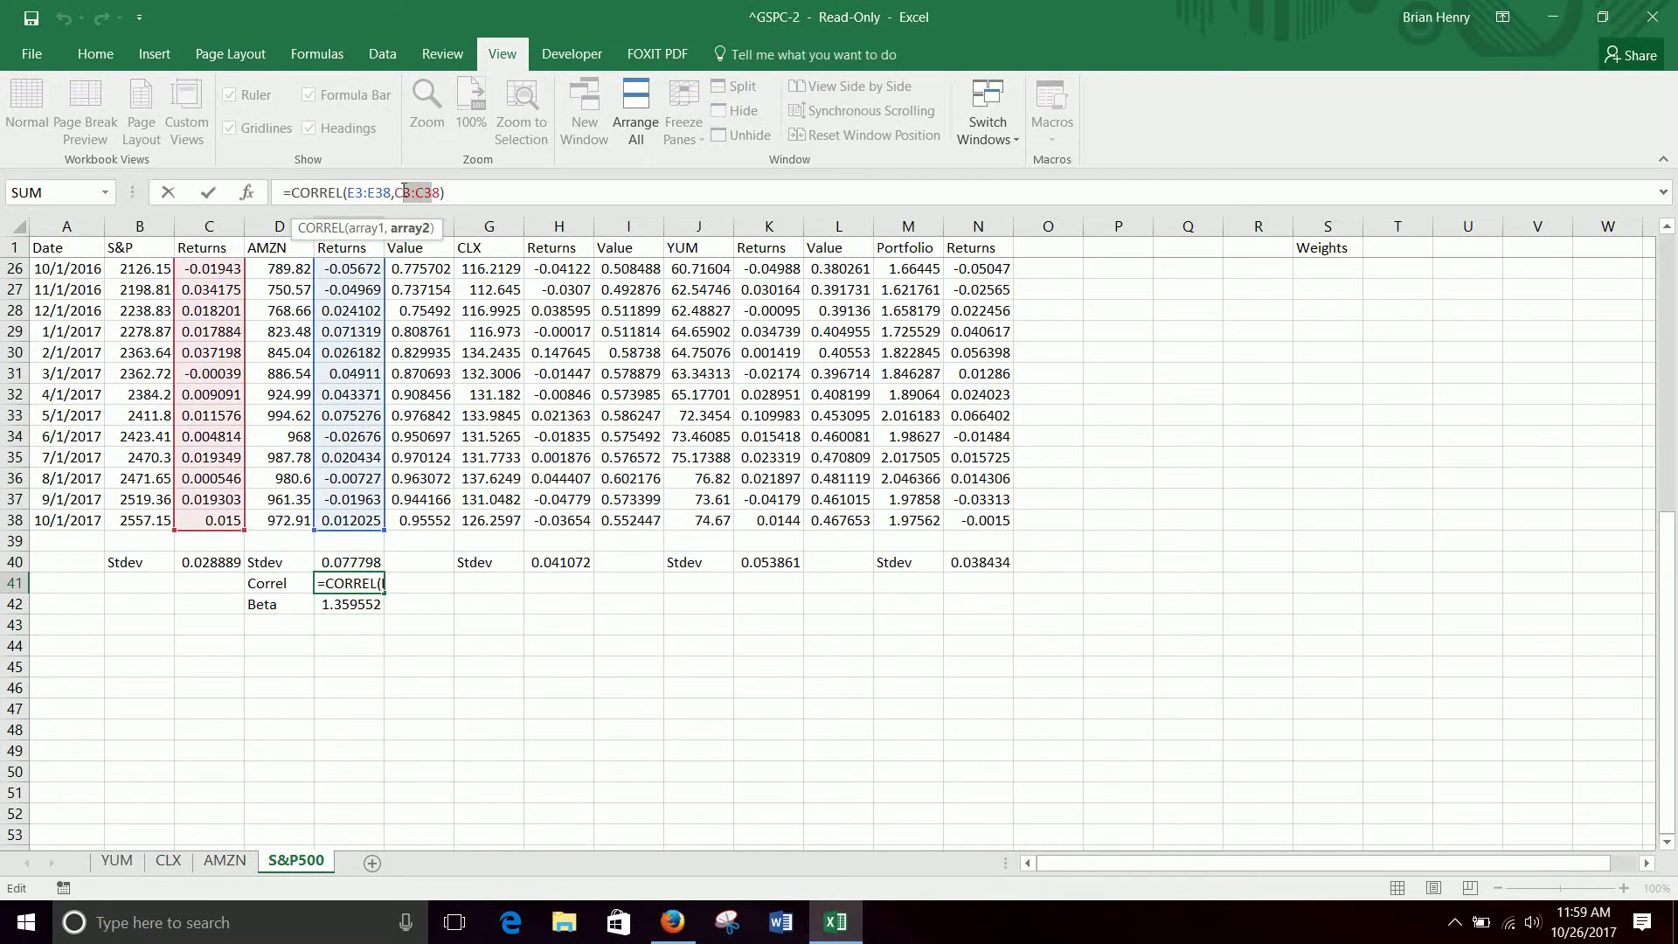
key("F4")
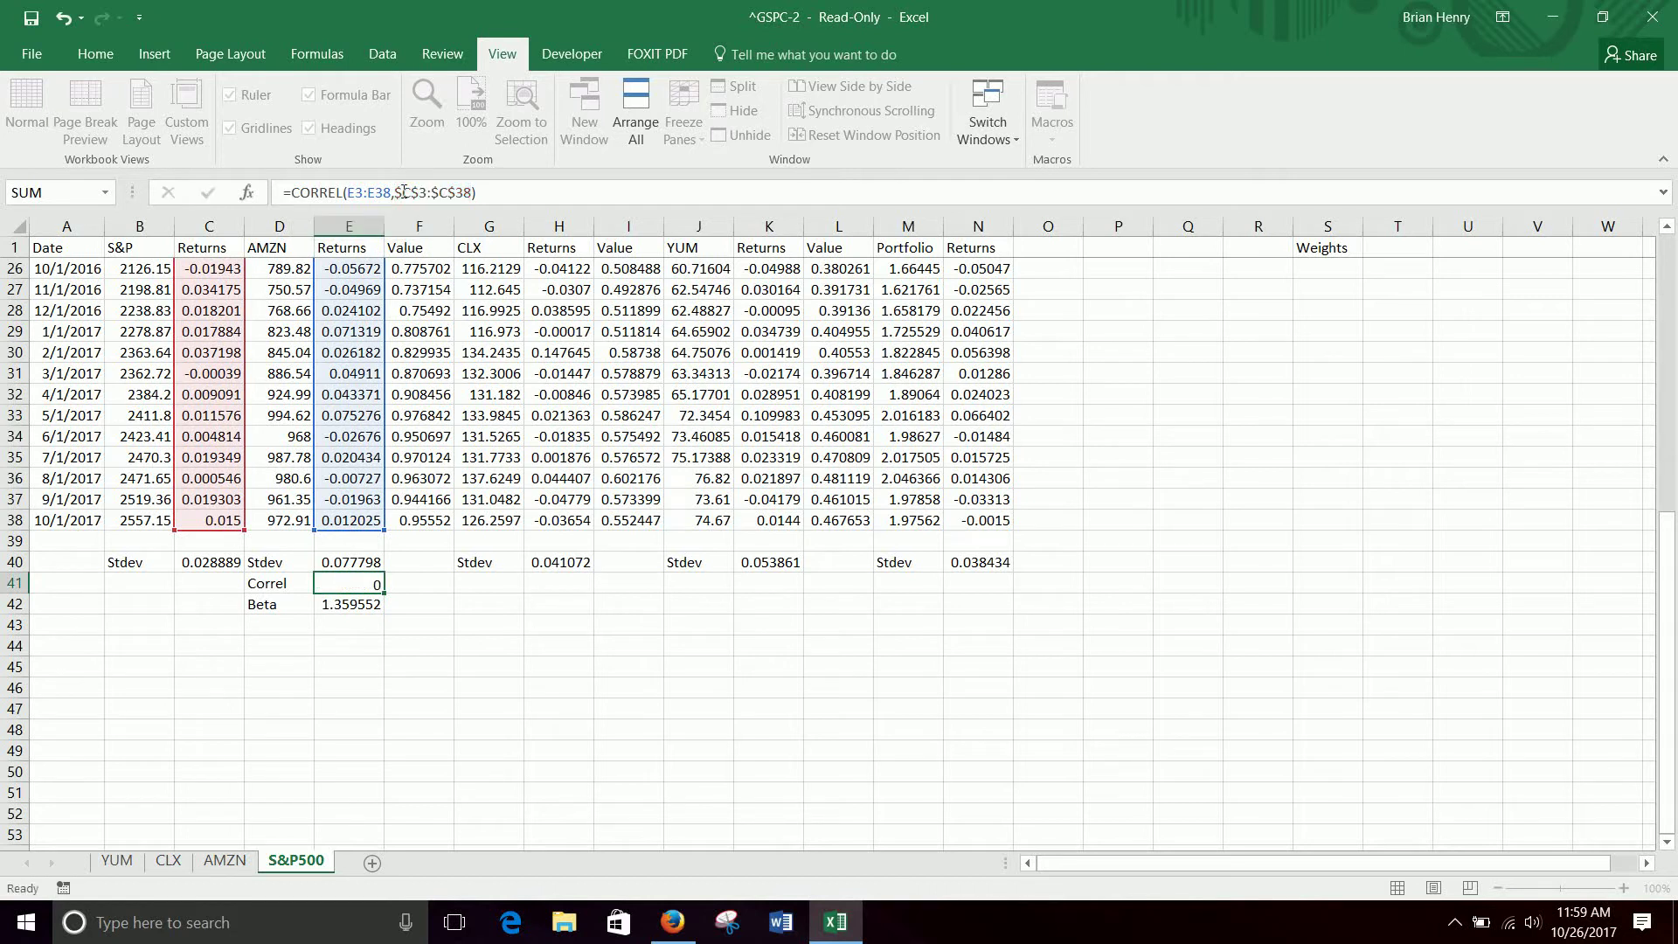
key("Return")
Step: Copy the Correl and Beta labels and formulas in D41:E42 to G41, J41 and M41 for CLX, YUM and the portfolio
left_click_drag(310, 589, 348, 602)
left_click(469, 579)
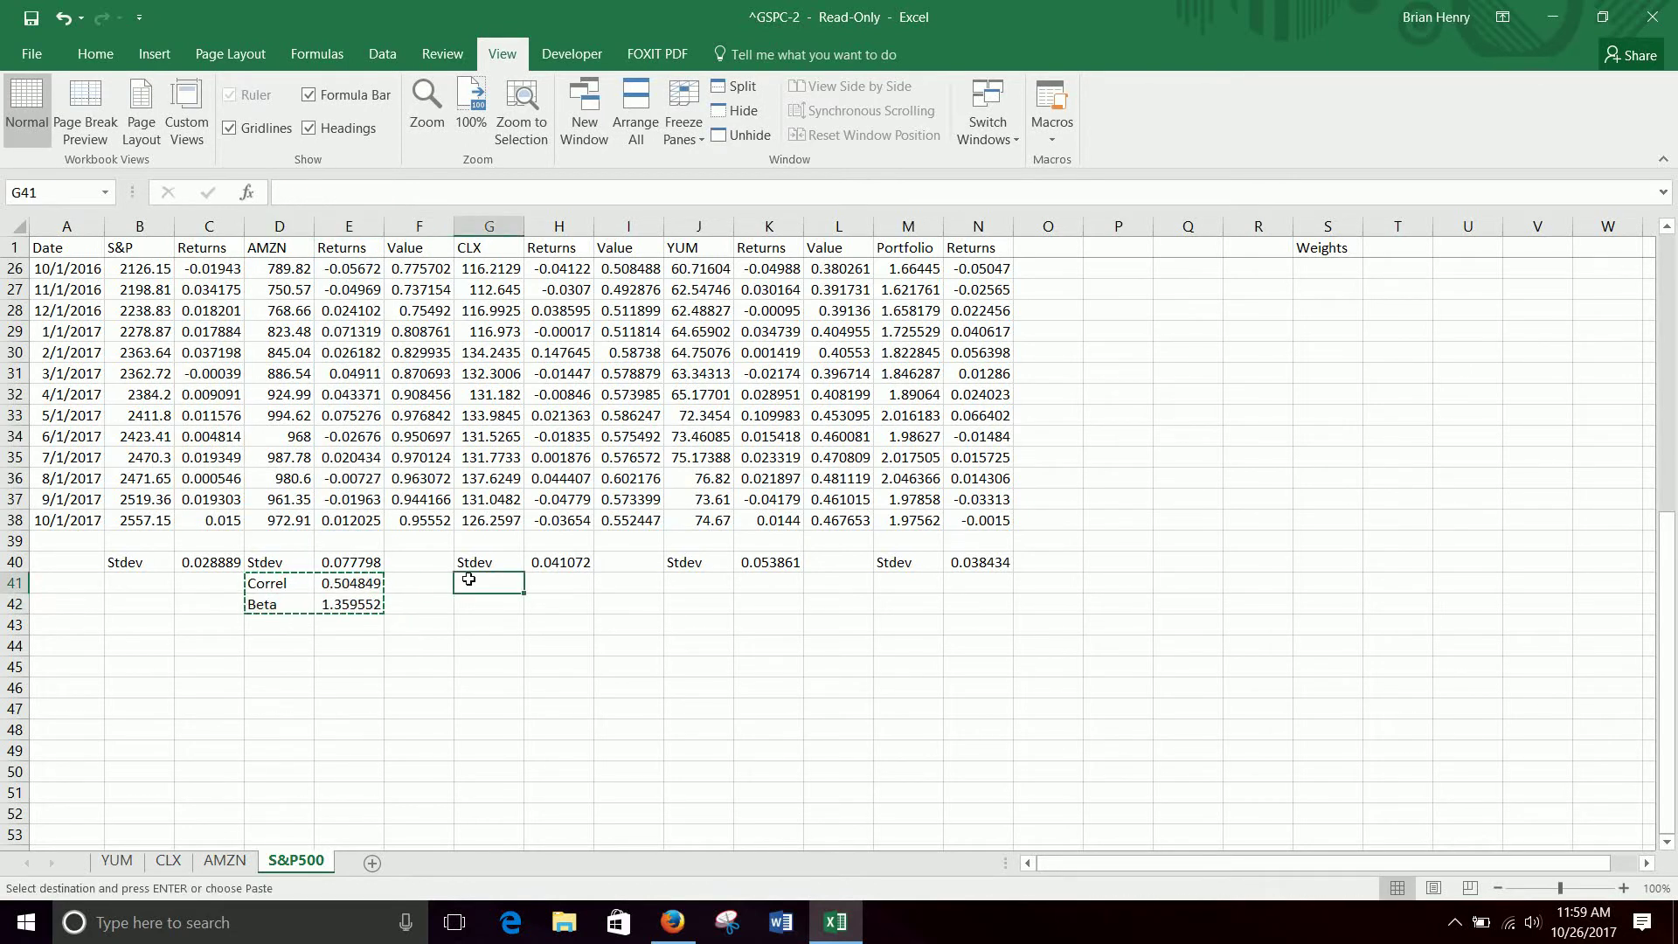
type("Correl\t0.147717 Beta\t0.210014")
left_click(716, 584)
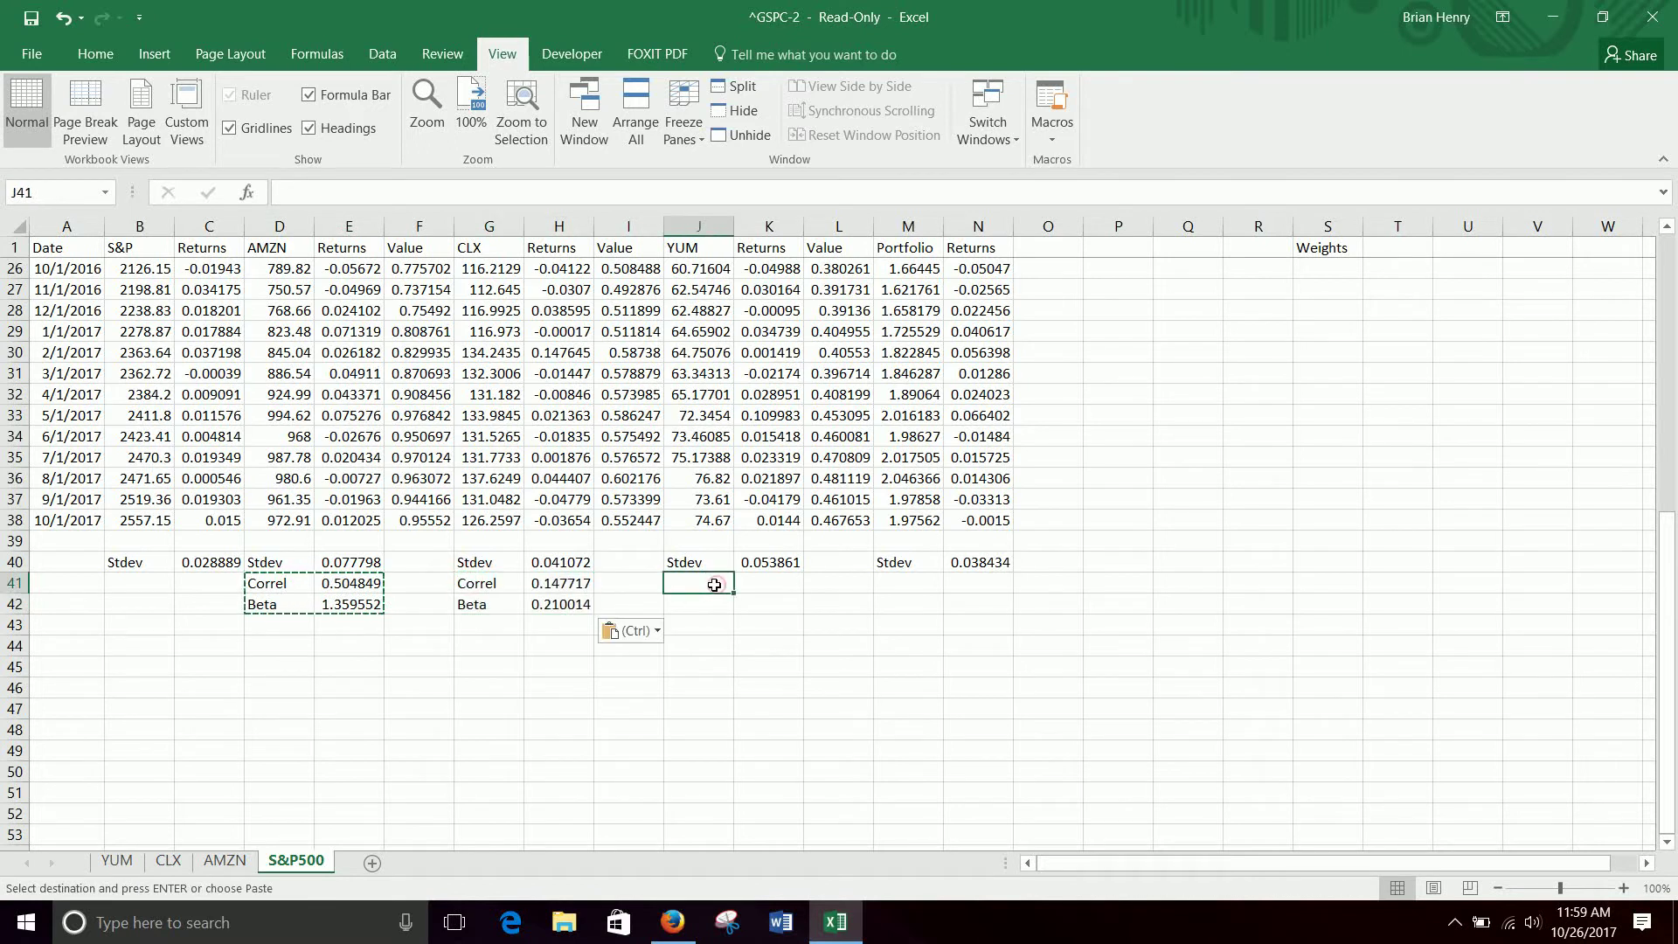
key("ctrl+v")
left_click(905, 591)
type("Correl\t0.585623 Beta\t0.779112")
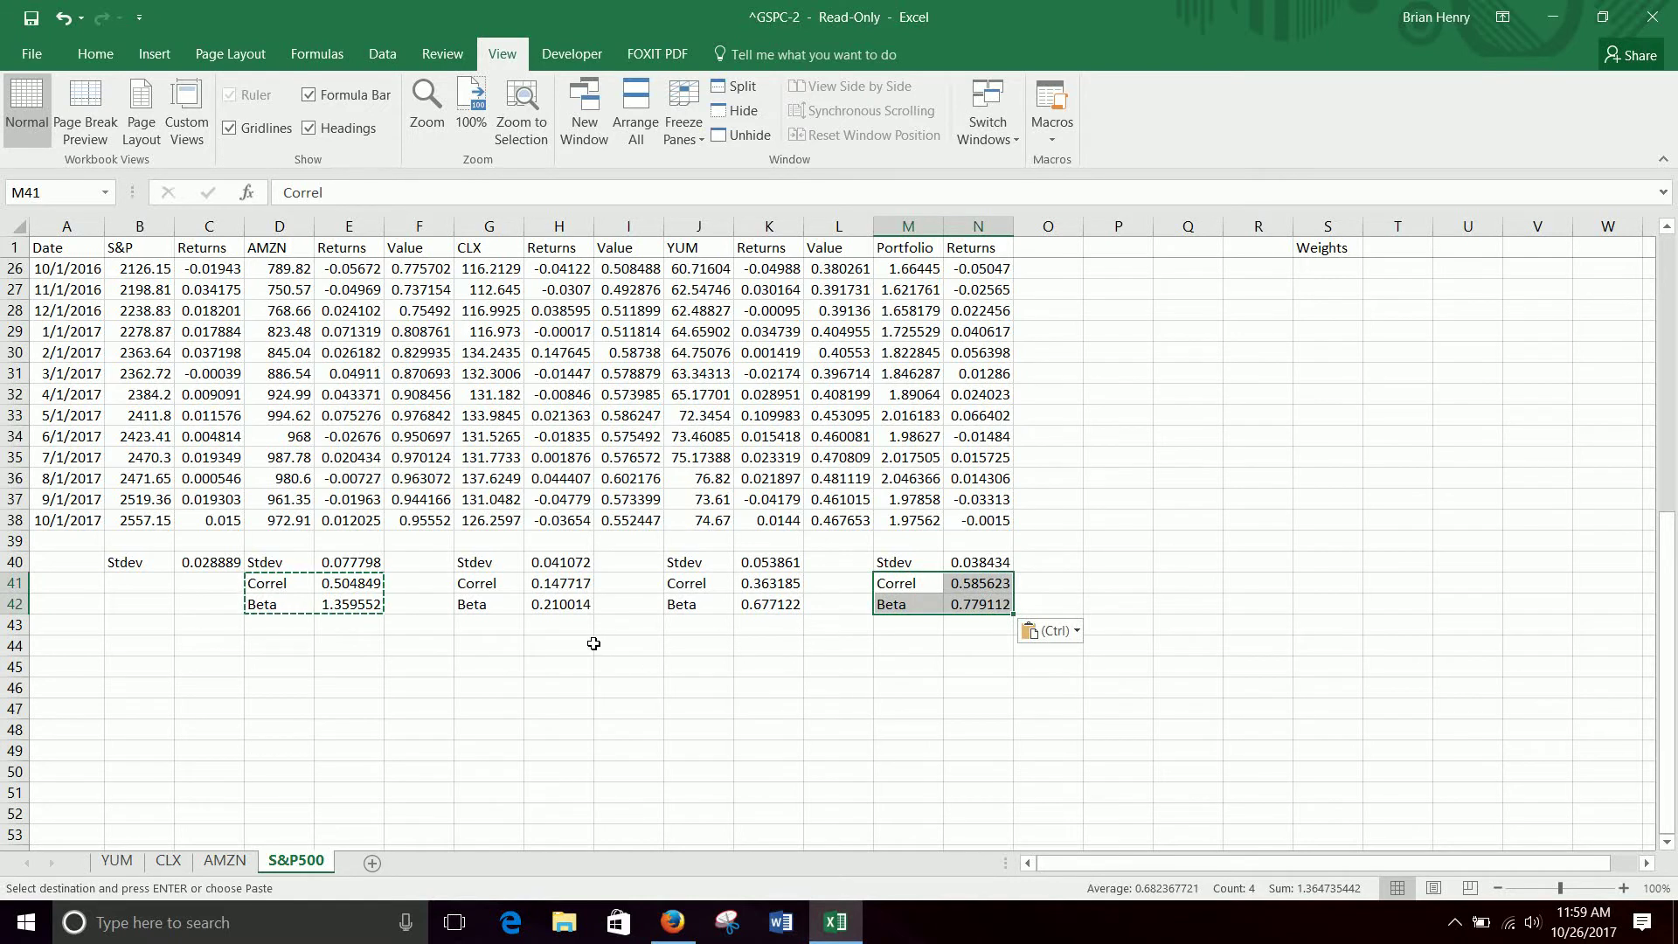
Step: Switch to Firefox, look up CLX on Yahoo Finance and compare its summary beta with H42 in Excel
left_click(563, 604)
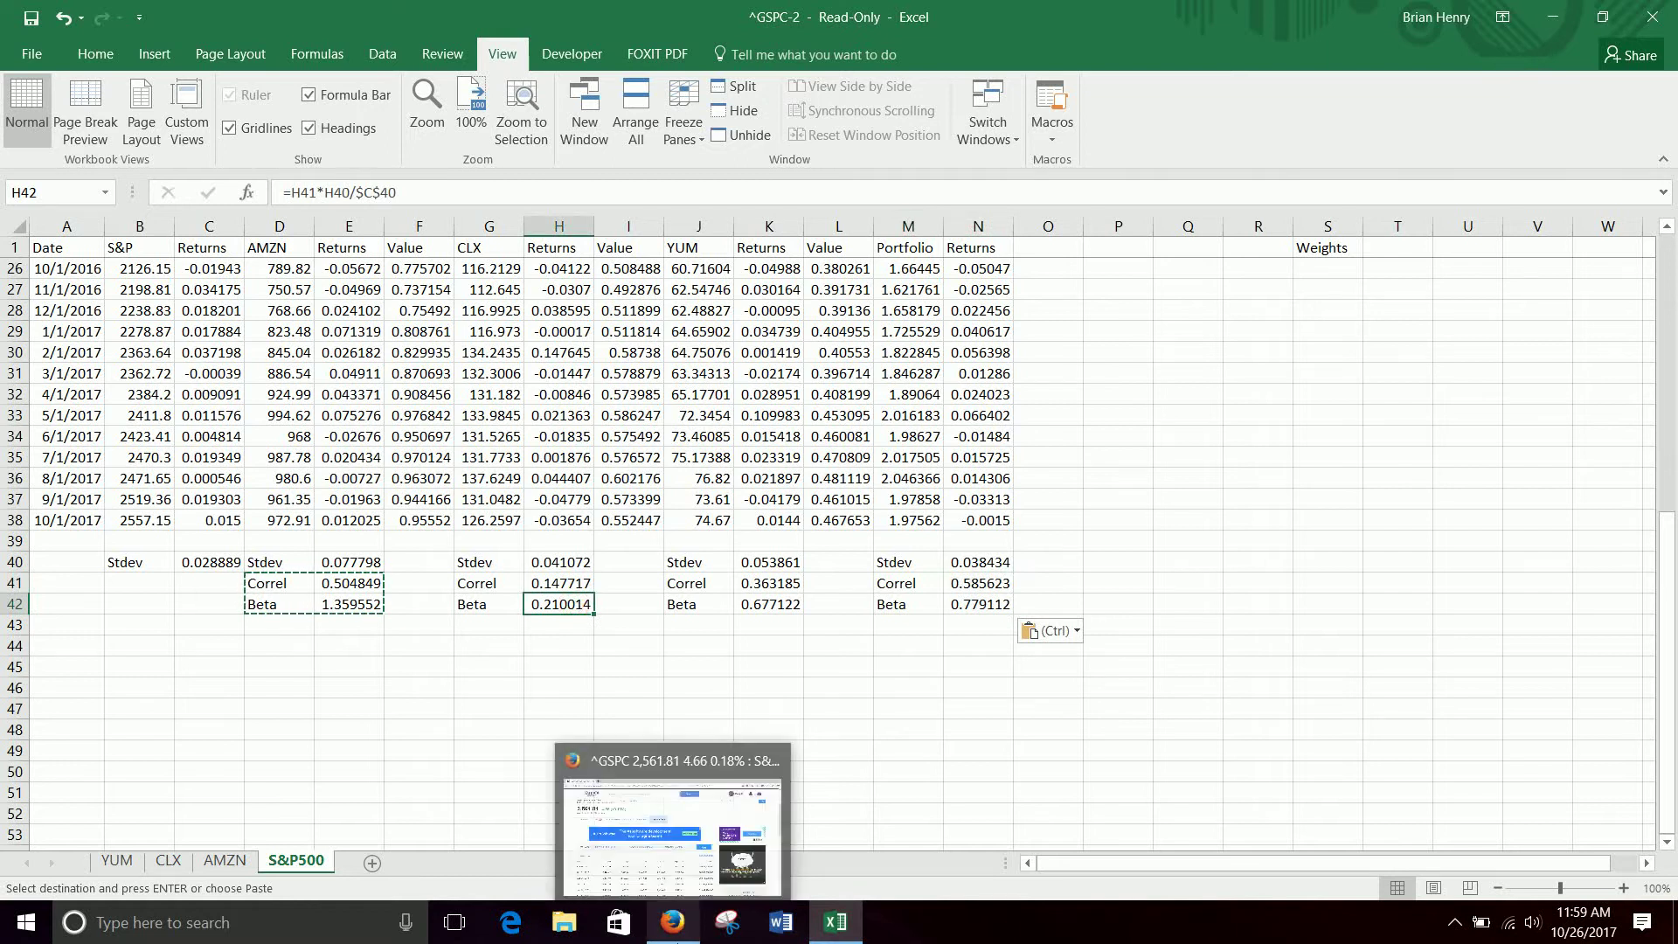
left_click(672, 921)
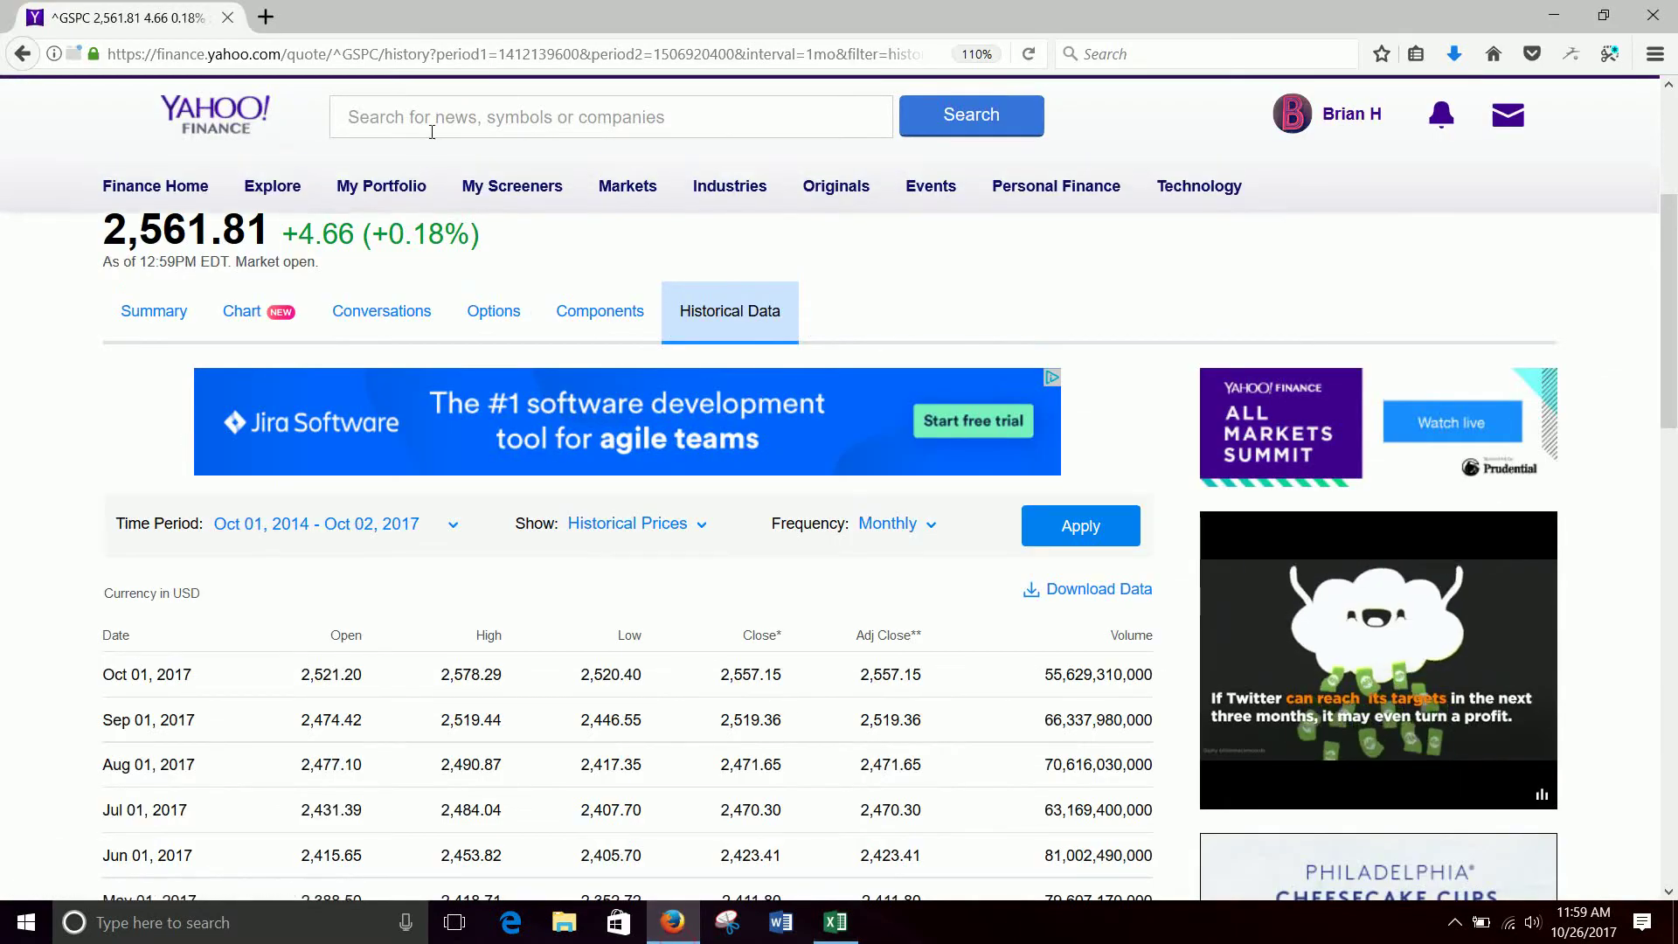
left_click(431, 123)
type("clx")
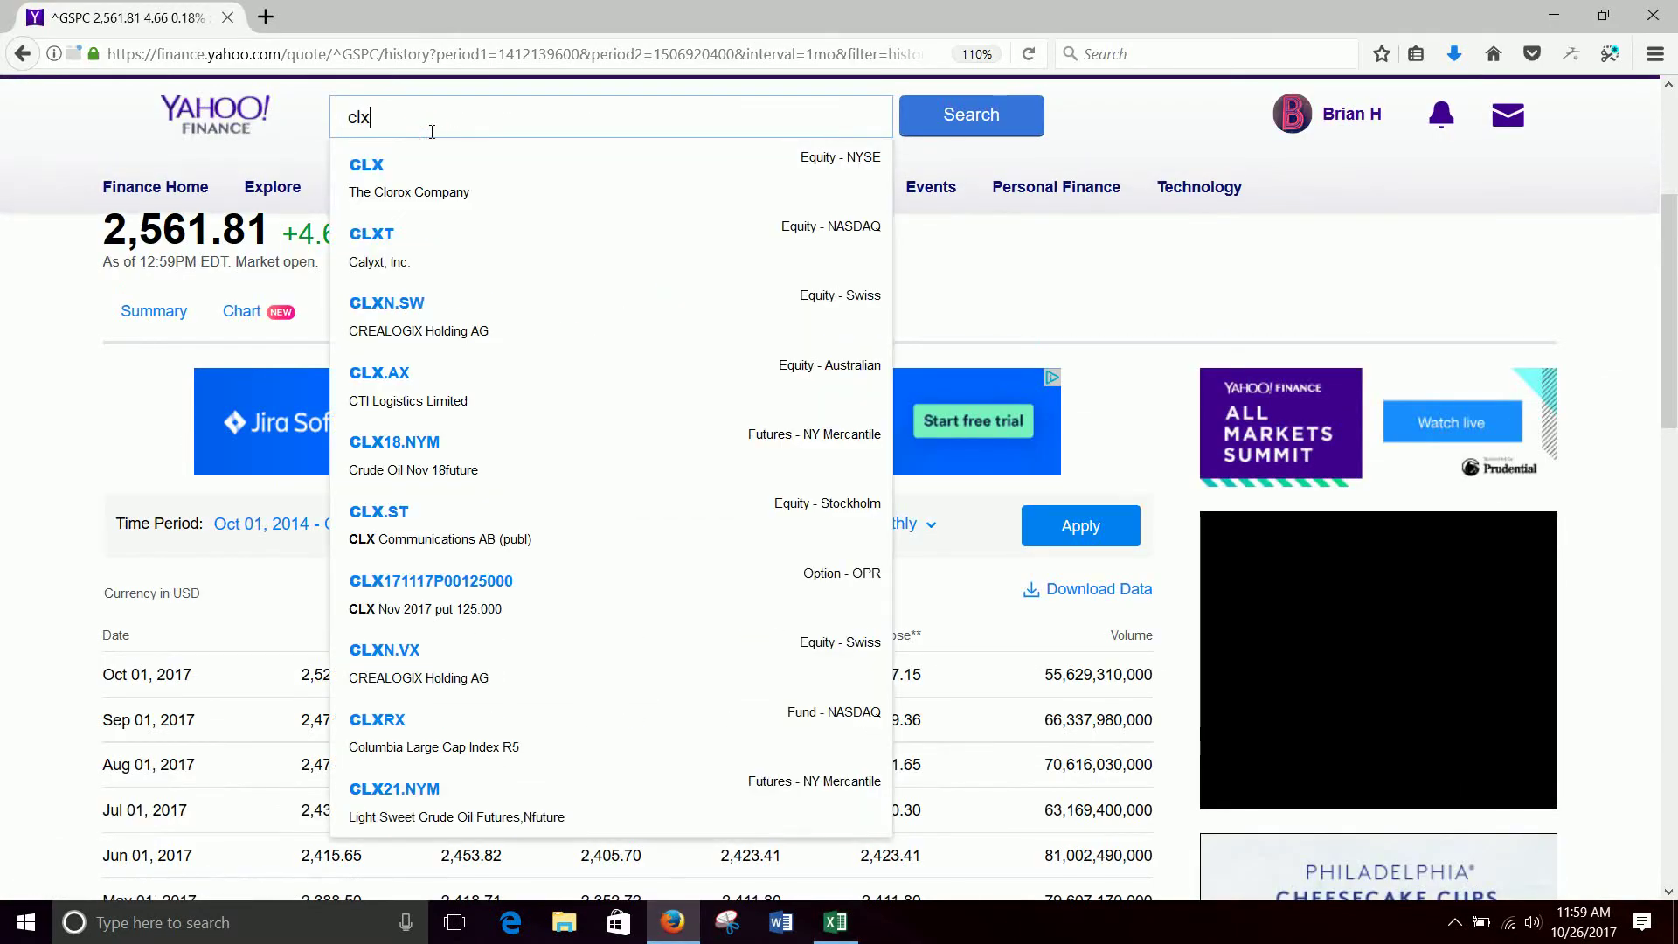
key("Return")
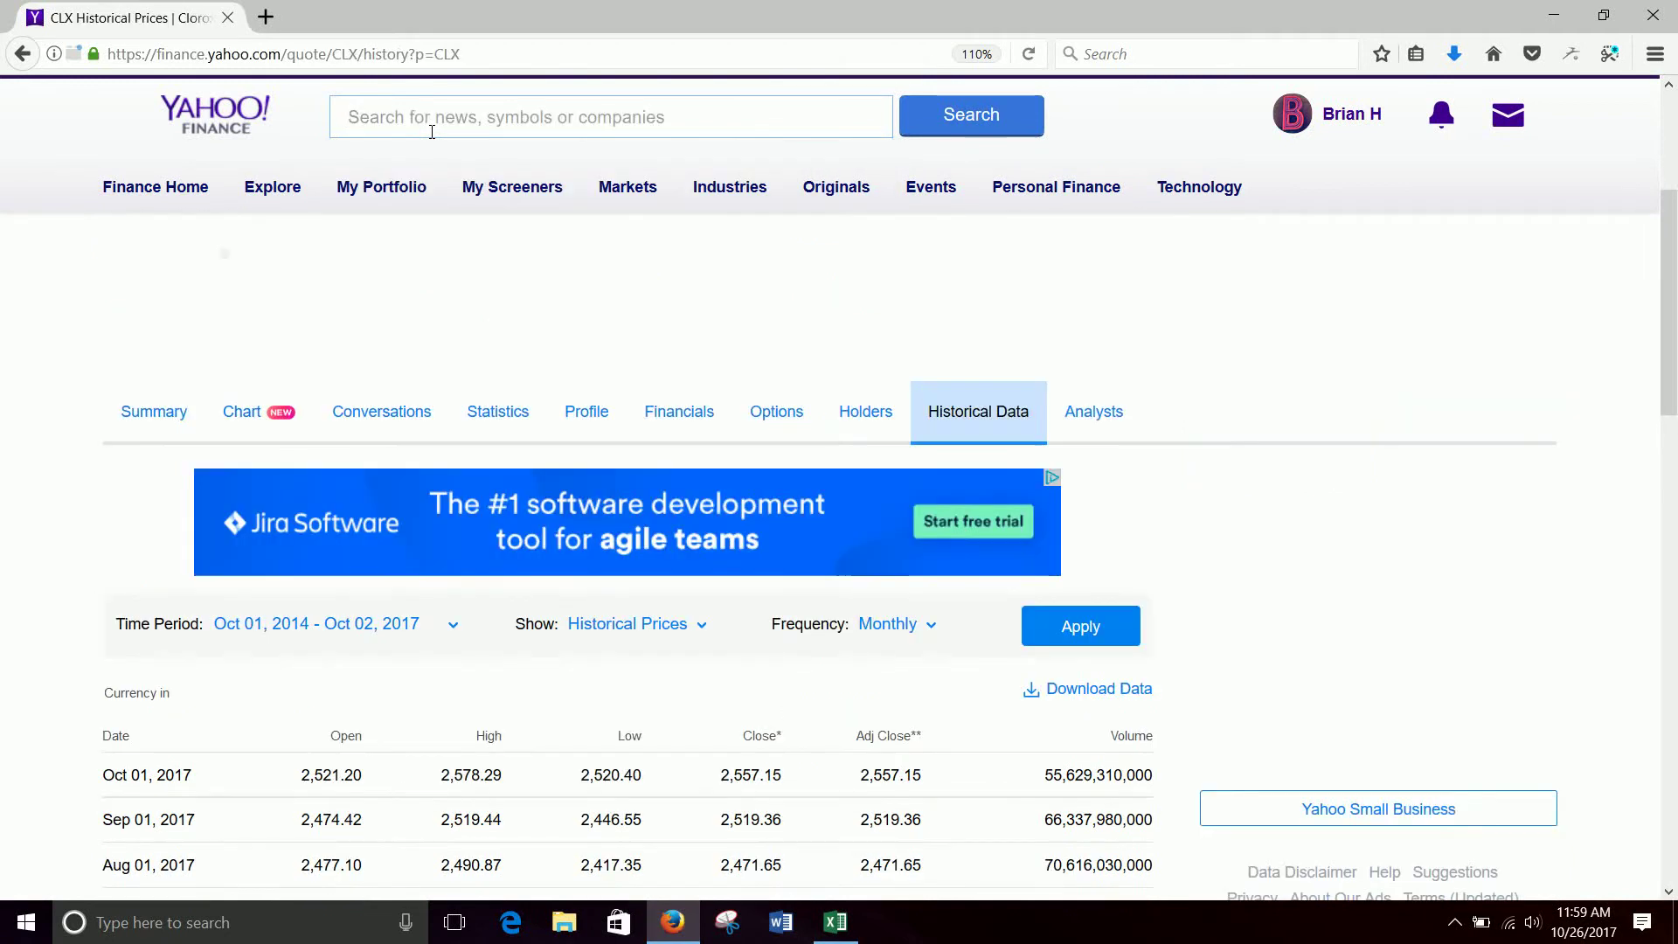
left_click(133, 313)
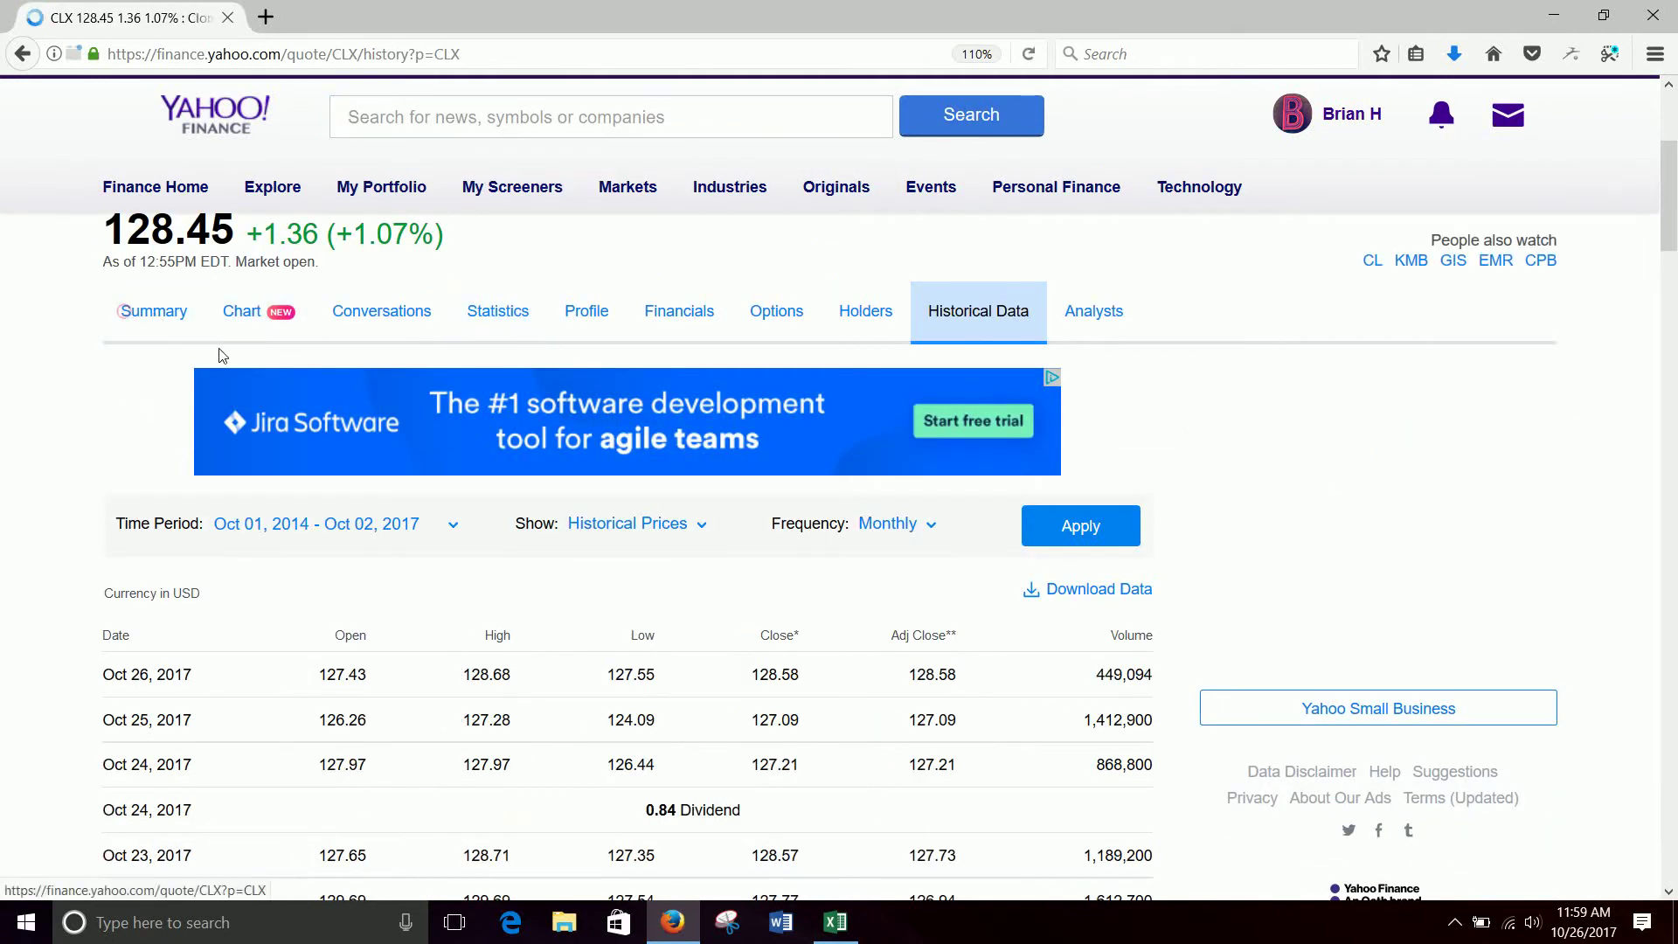
scroll(222, 359, "down", 2)
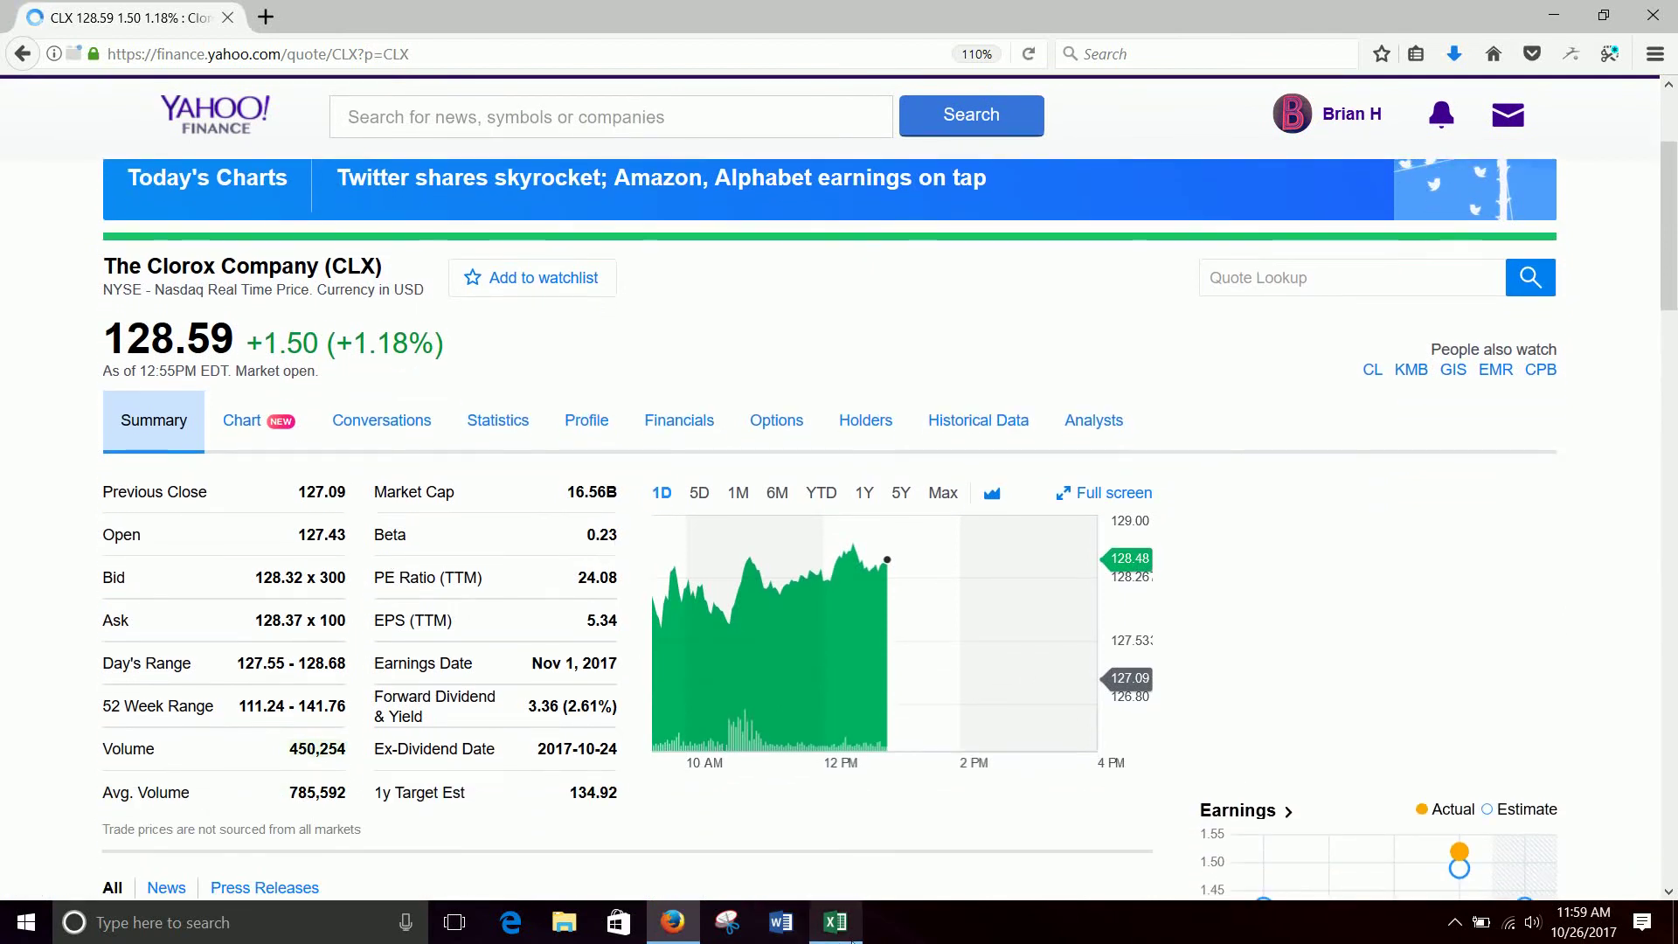
left_click(847, 933)
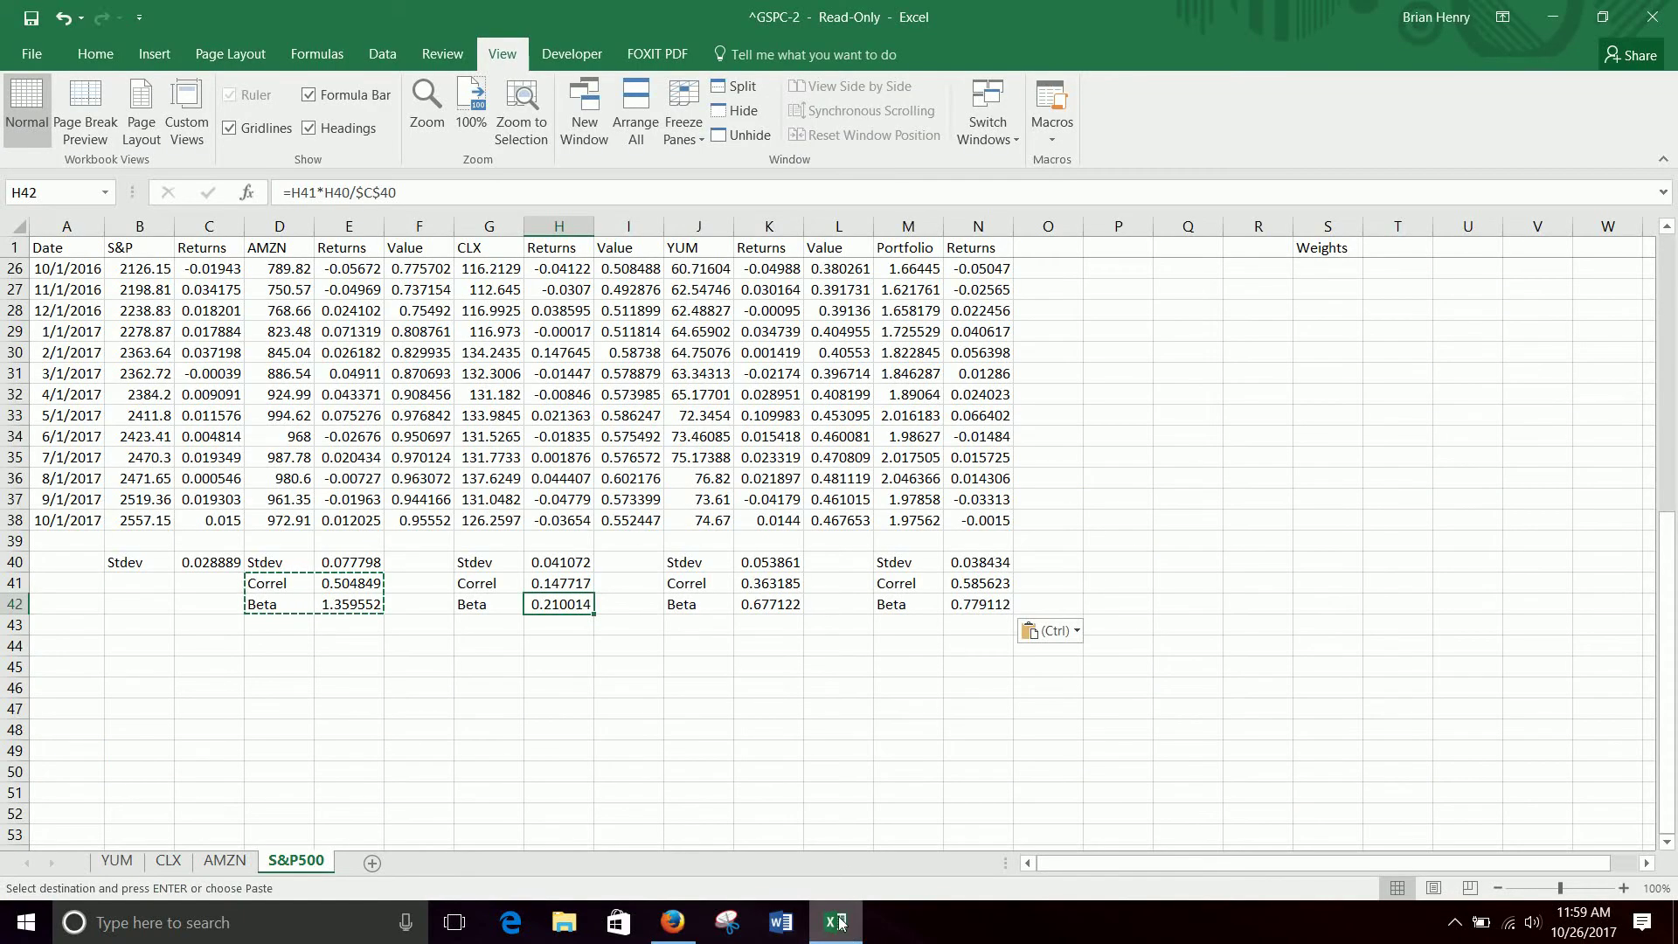
Step: Look up YUM on Yahoo Finance in Firefox and compare its summary beta with K42 in Excel
left_click(836, 924)
left_click(489, 110)
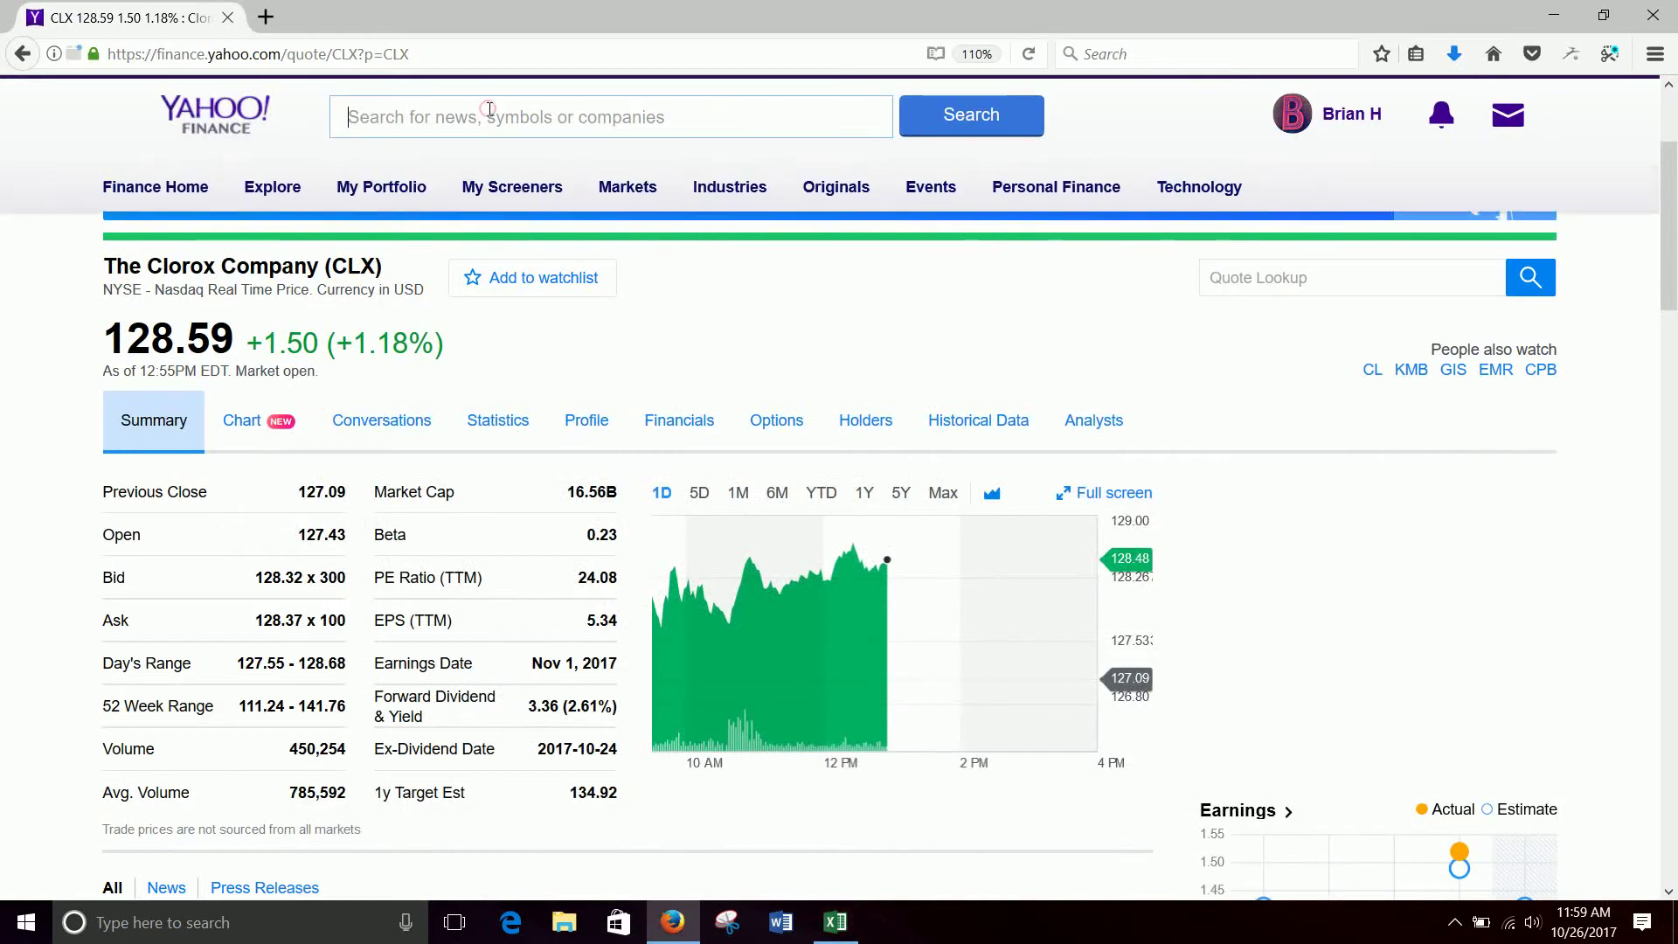
type("yum")
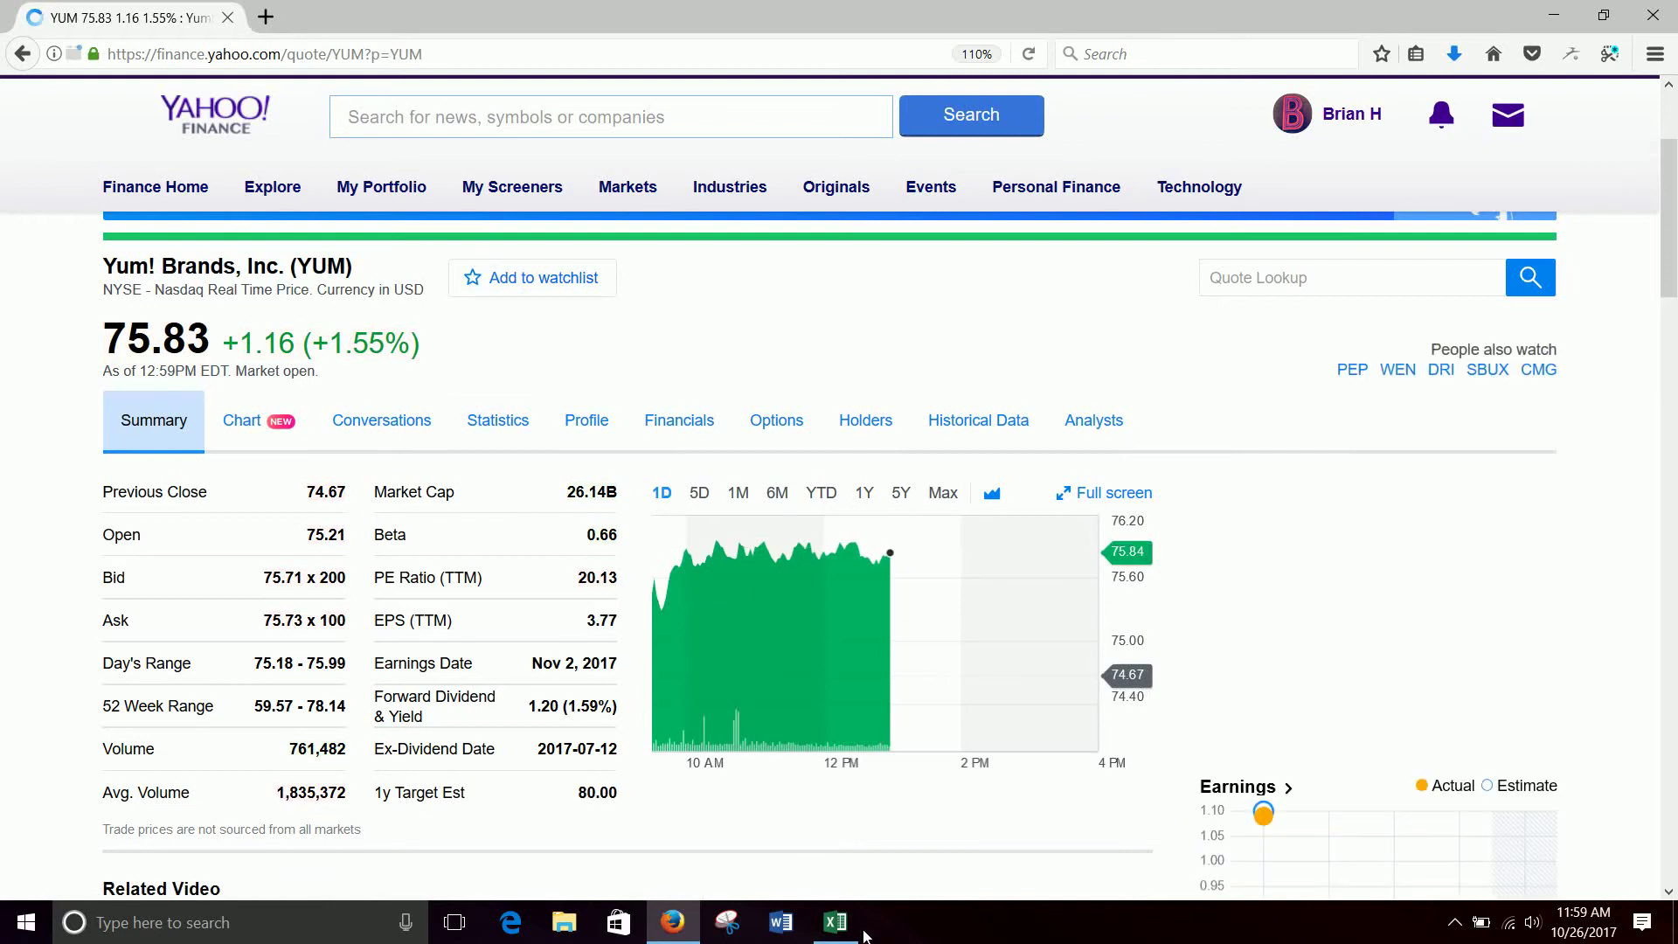
left_click(834, 921)
left_click(774, 611)
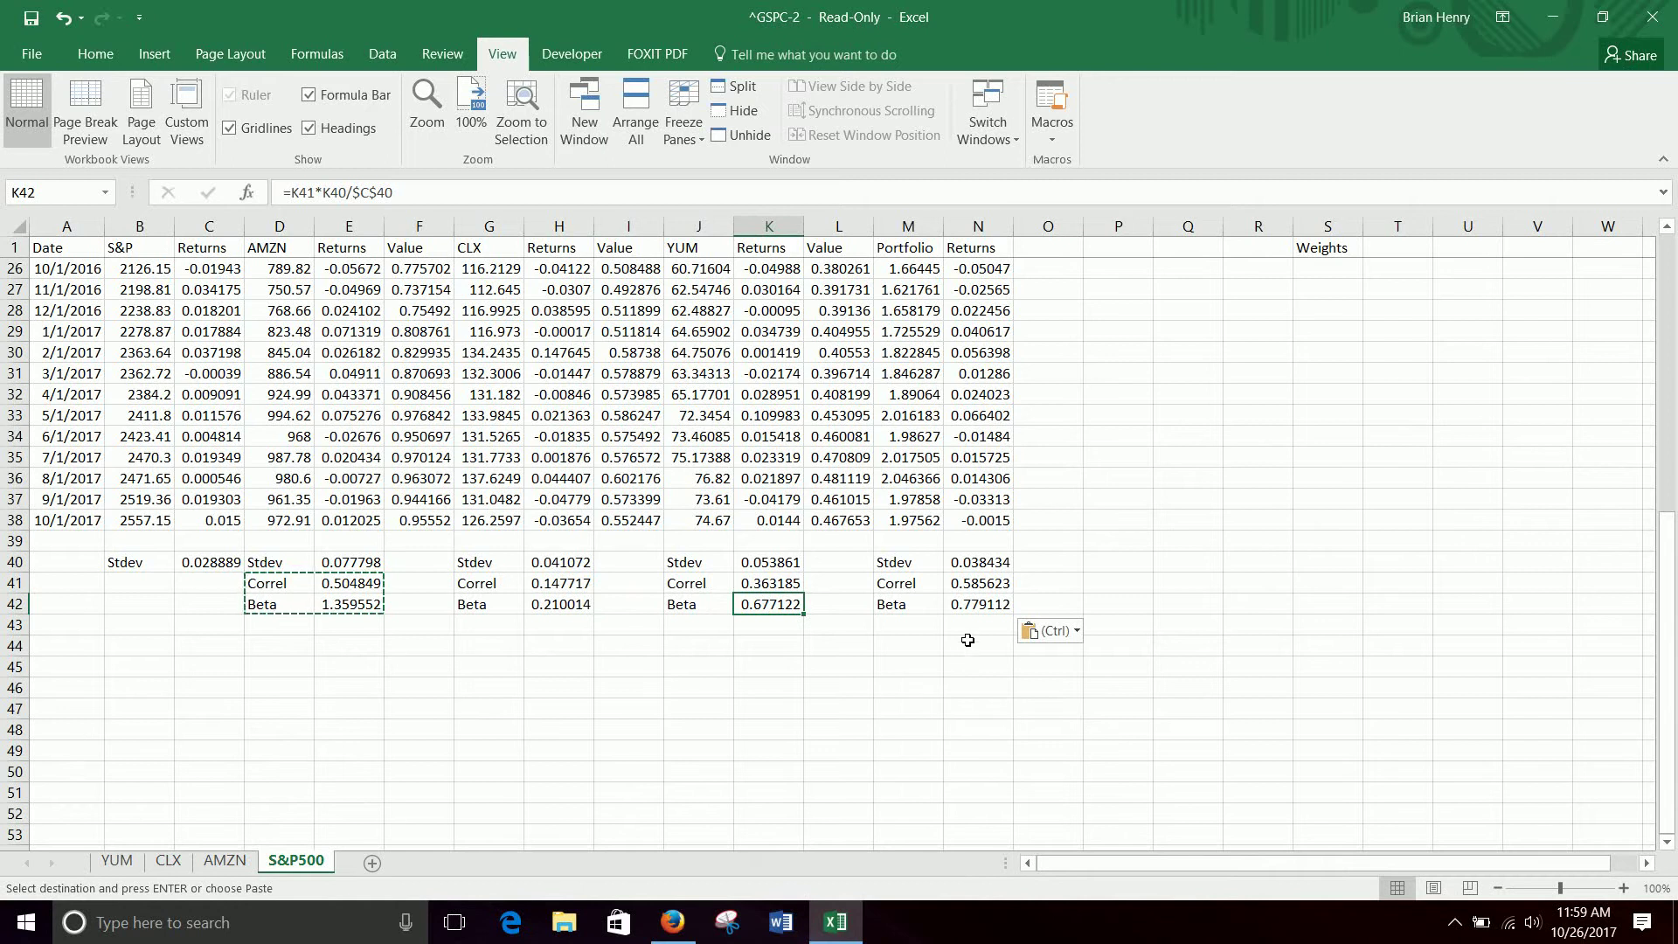
Step: Examine the portfolio's Stdev, Correl and Beta in M40:N42 and the AMZN beta in E42
left_click_drag(974, 564, 900, 607)
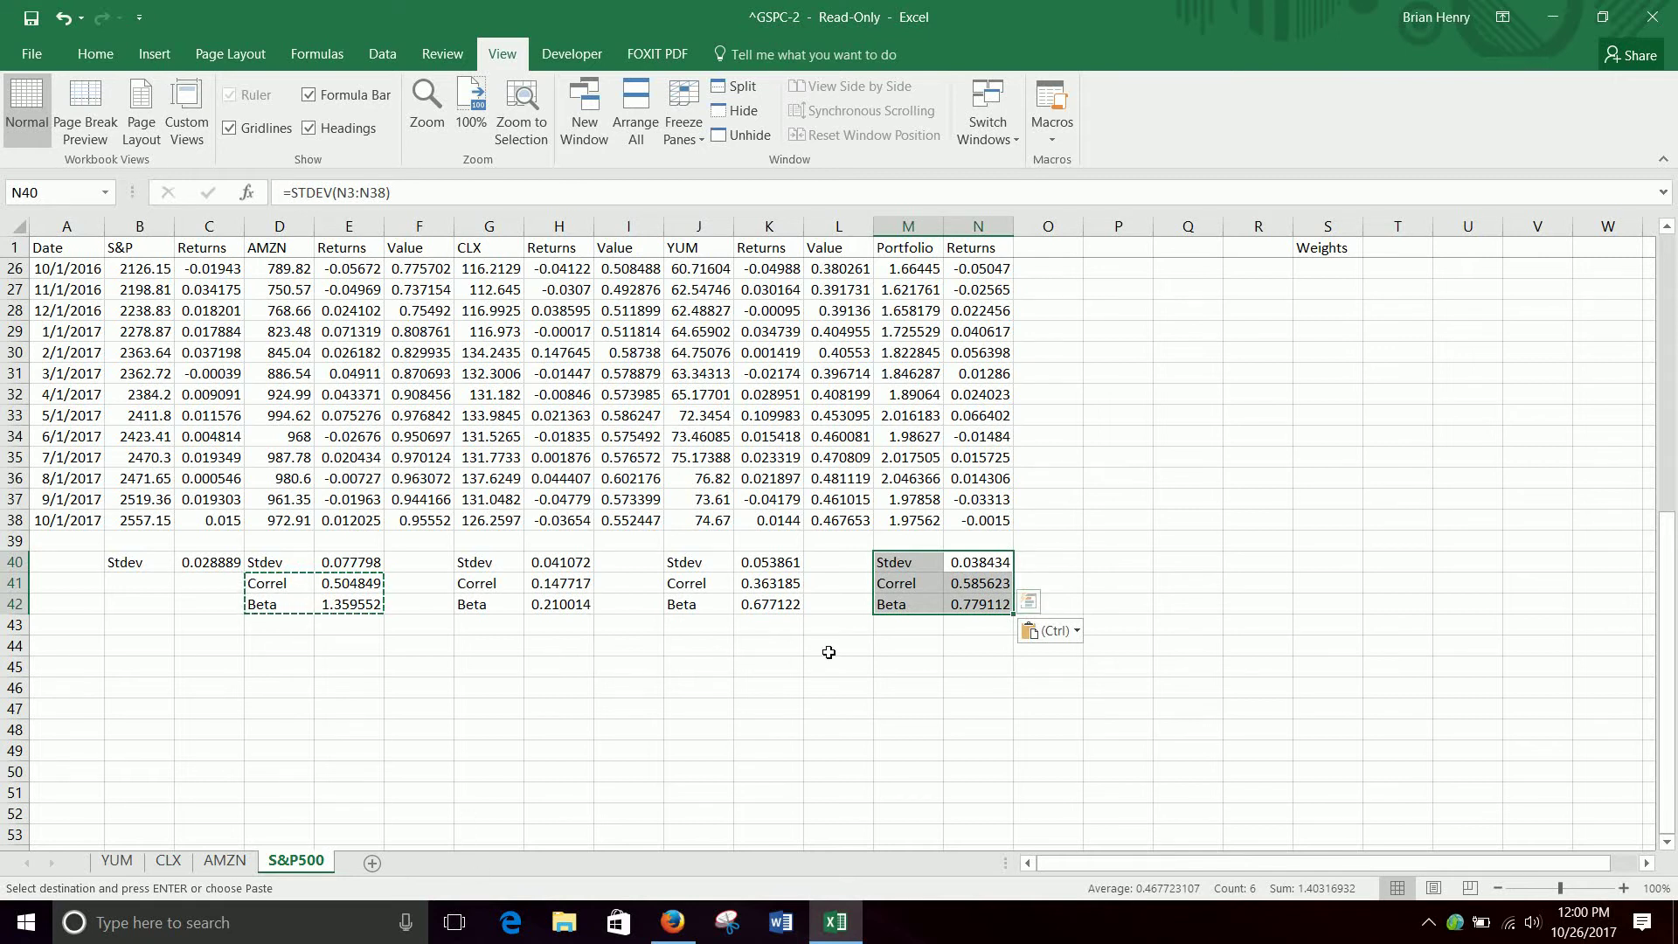
left_click_drag(327, 612, 367, 606)
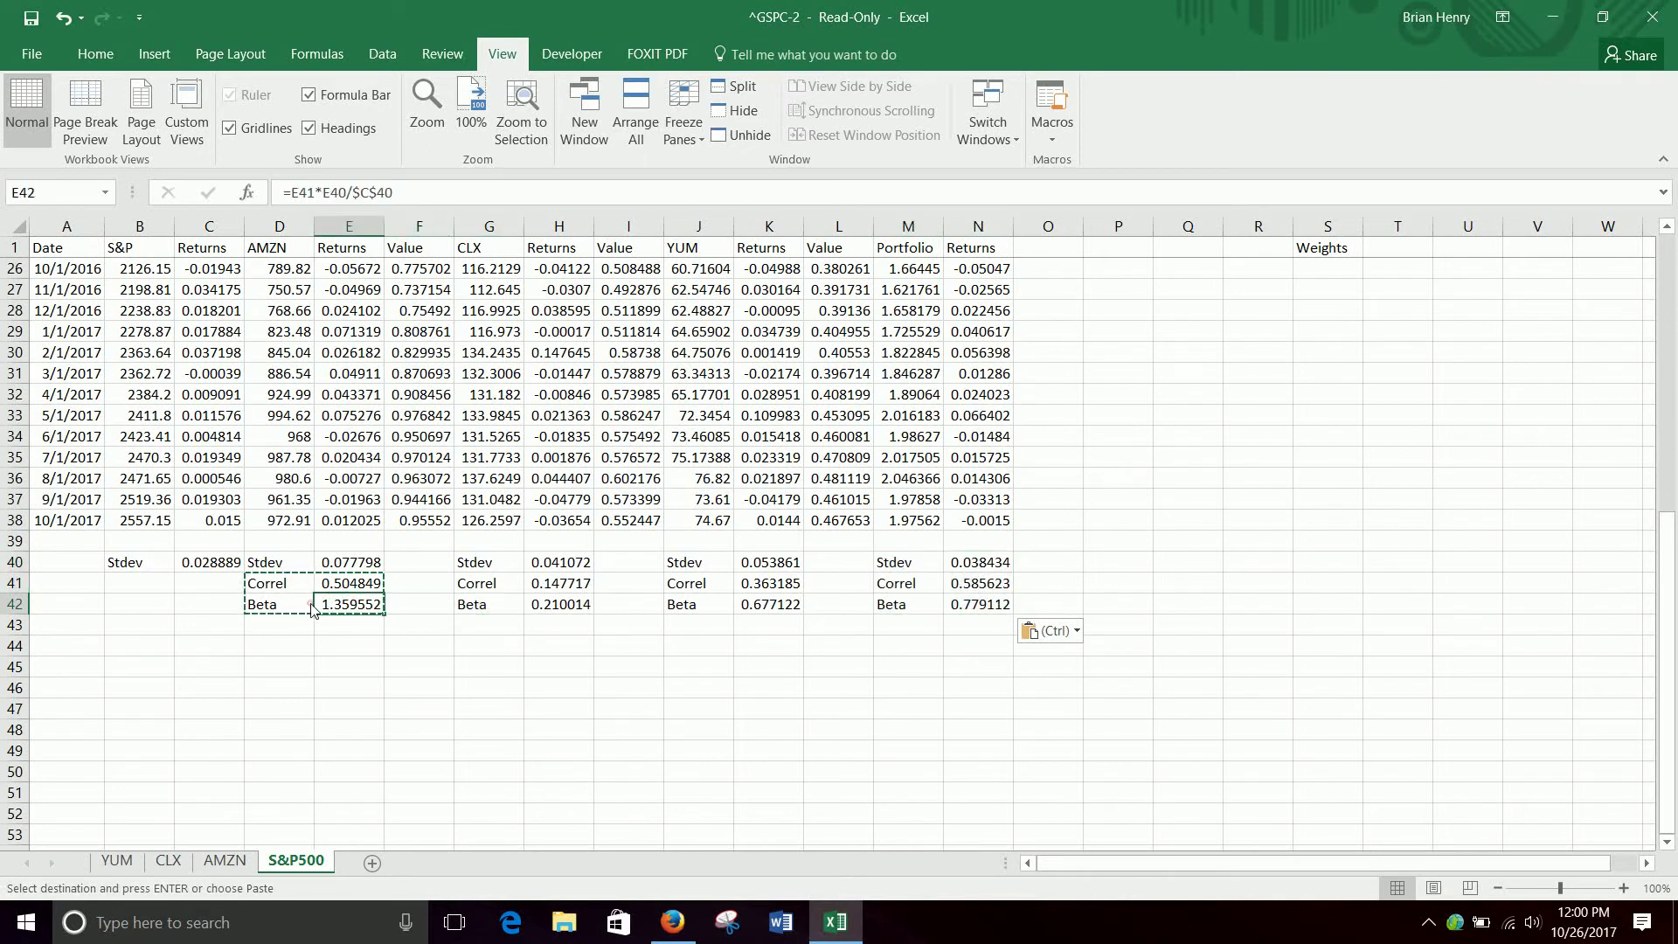
Step: Check the CLX and YUM beta formulas in H42 and K42, and label M44 as AvgB
left_click(585, 609)
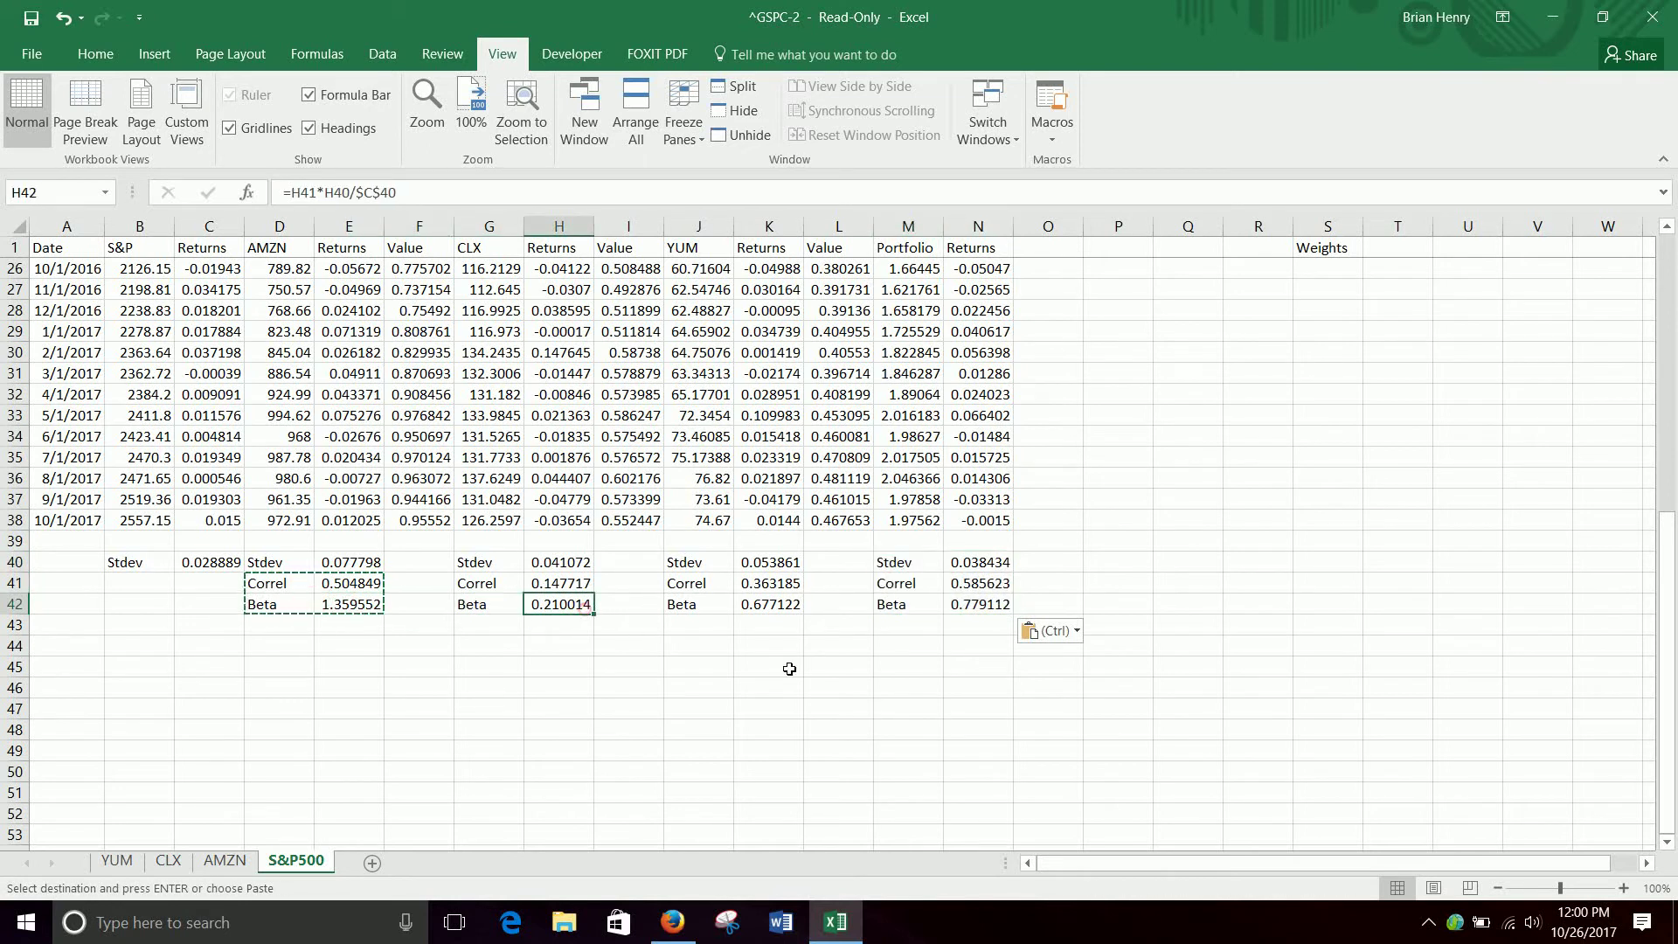
left_click(777, 605)
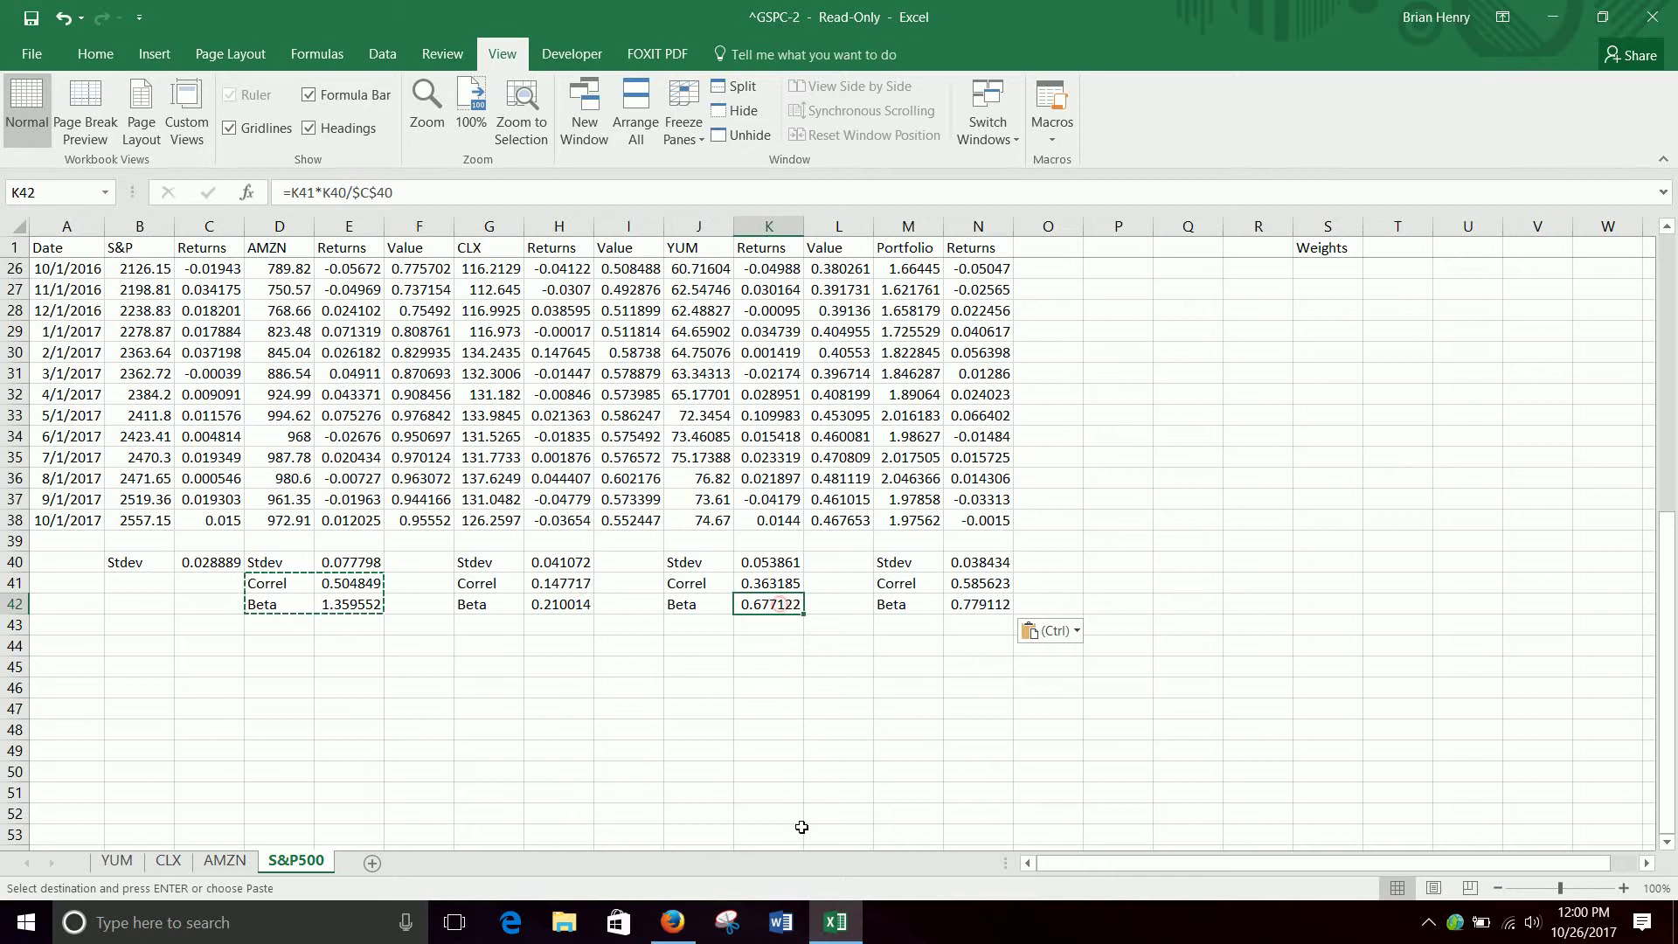
left_click(893, 644)
type("Av")
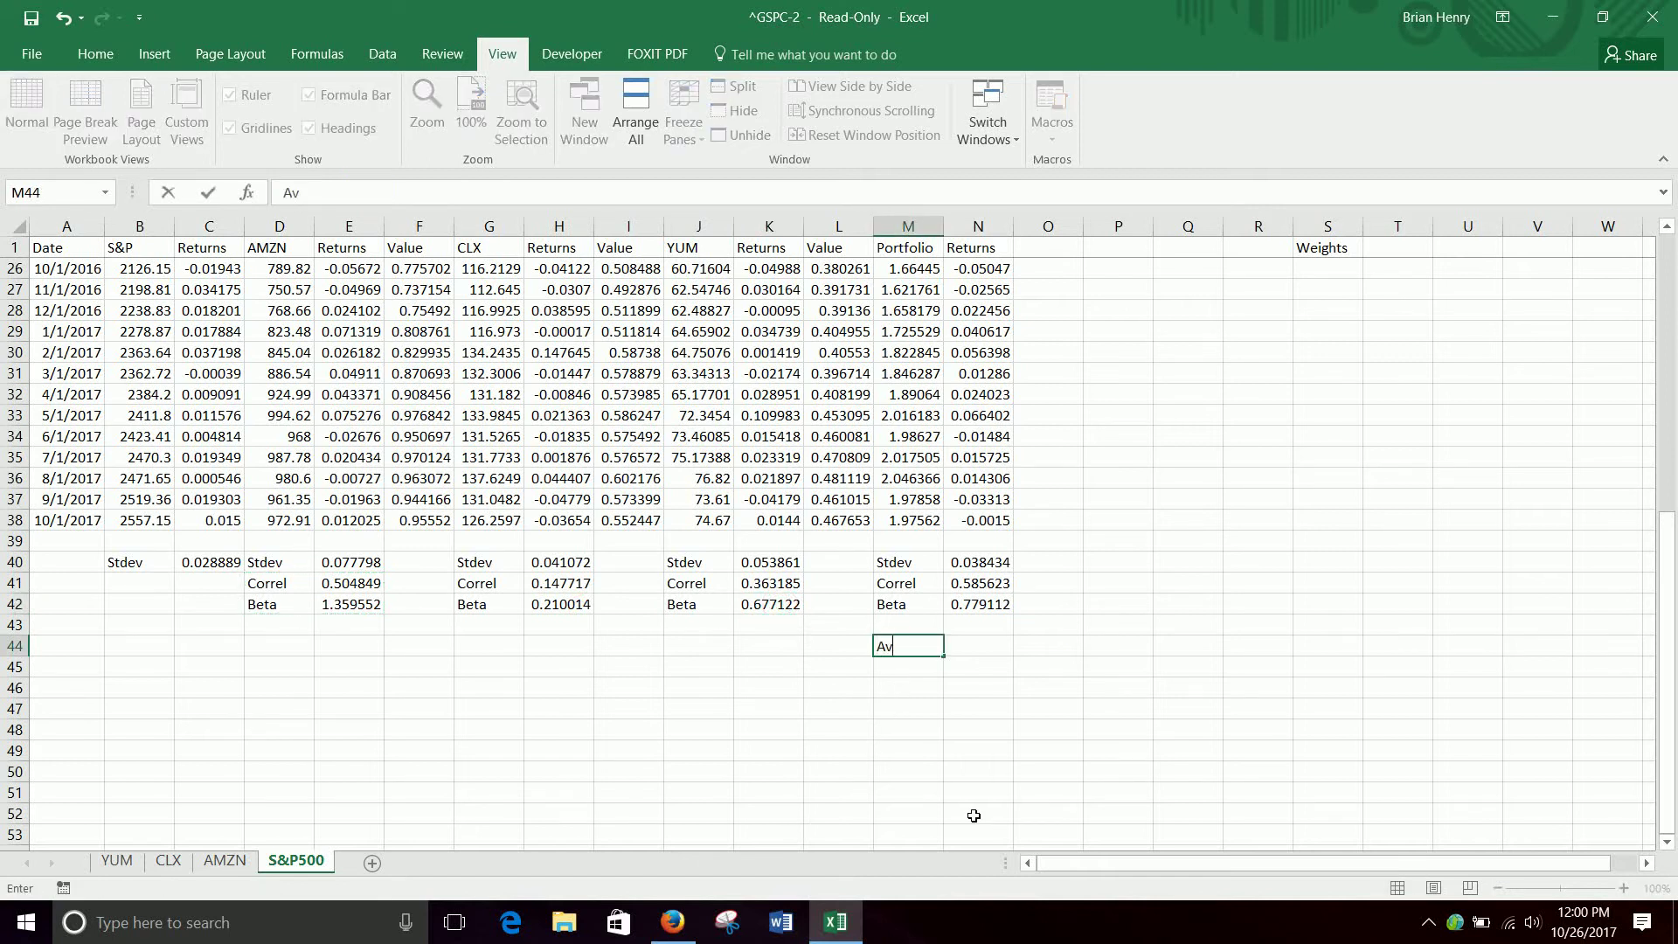
type("gB")
key("Tab")
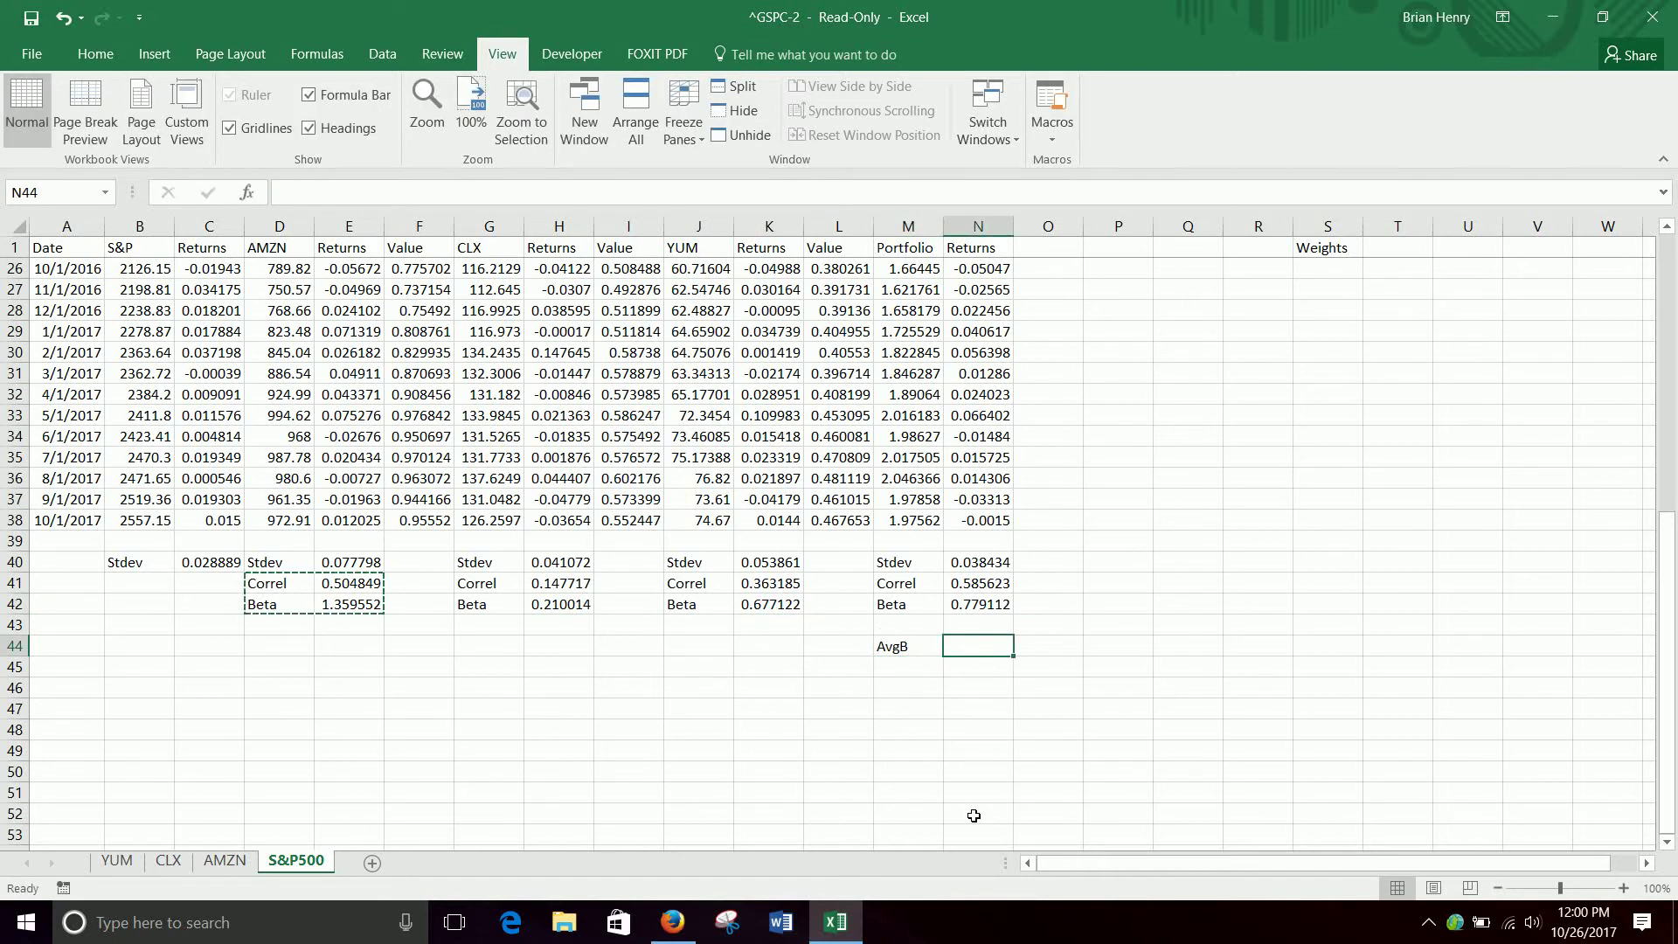
Step: Begin the weighted-average beta formula in N44 with the AMZN beta times its weight, =E42*T2+
type("=")
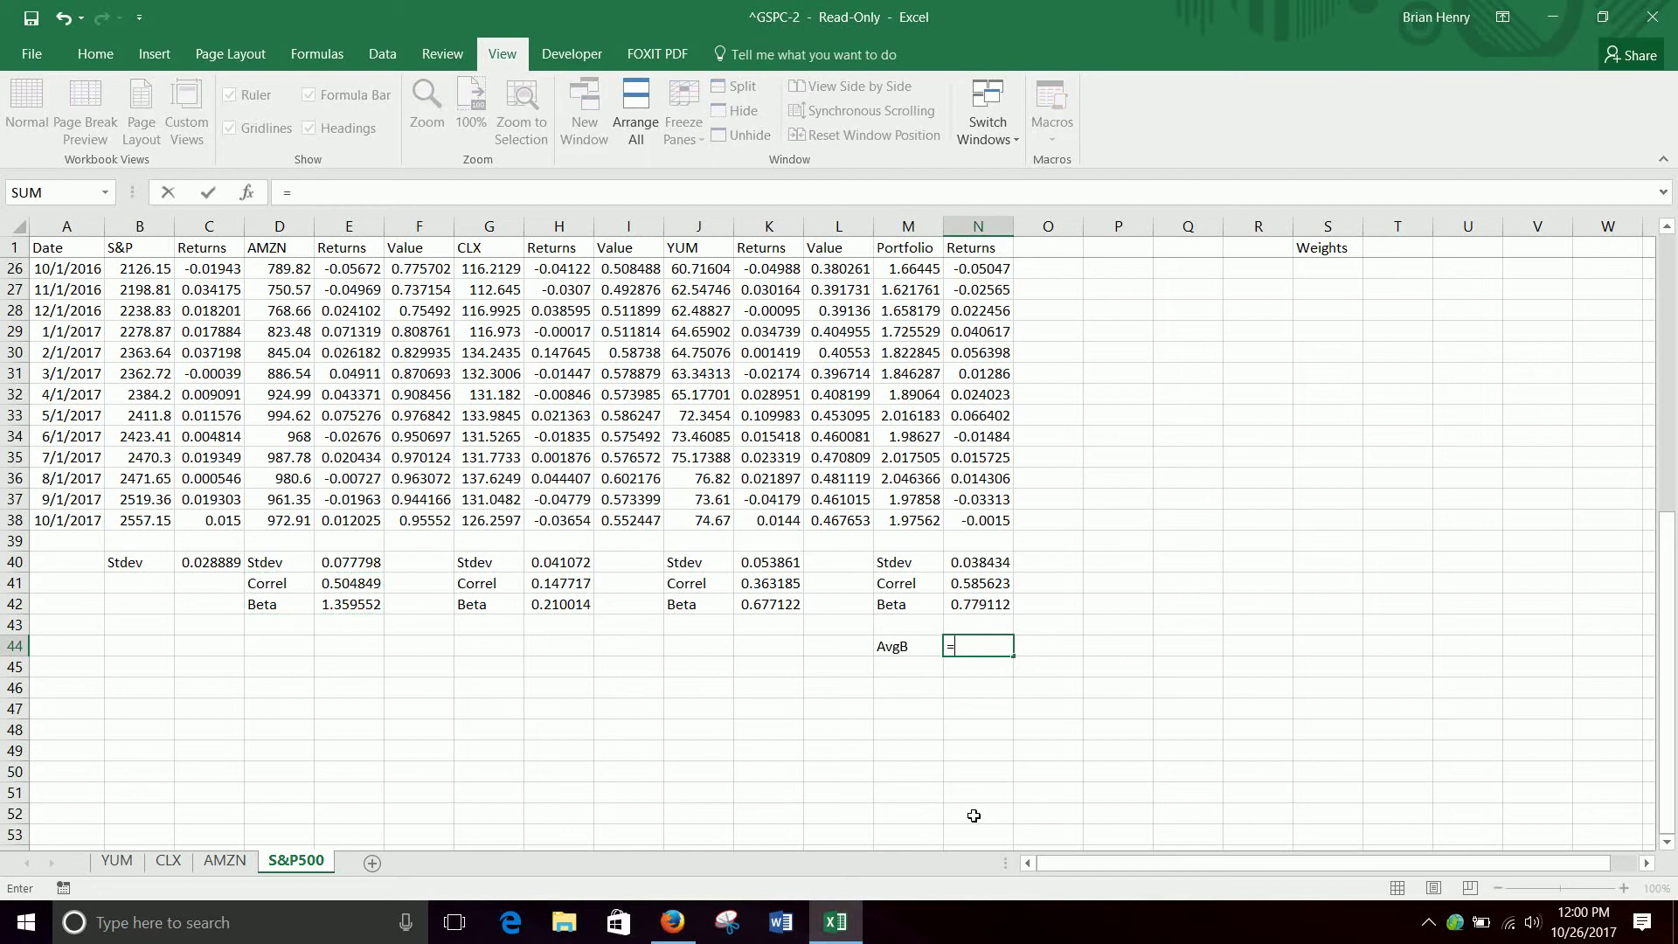
left_click(348, 602)
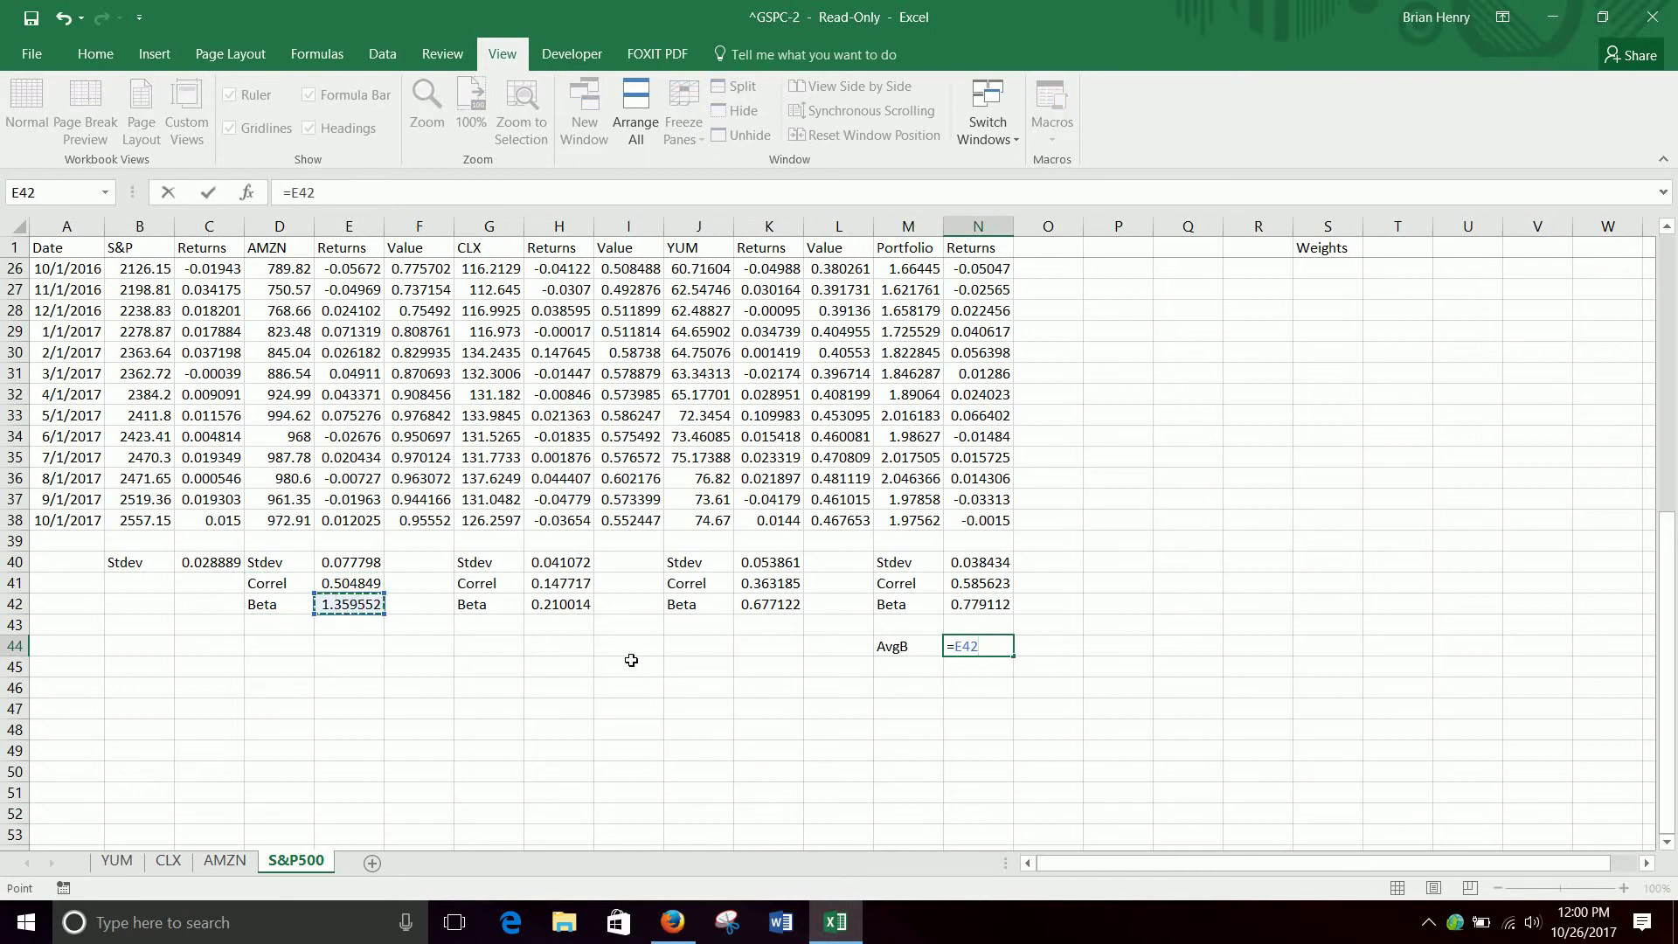
type("*")
scroll(1429, 594, "up", 8)
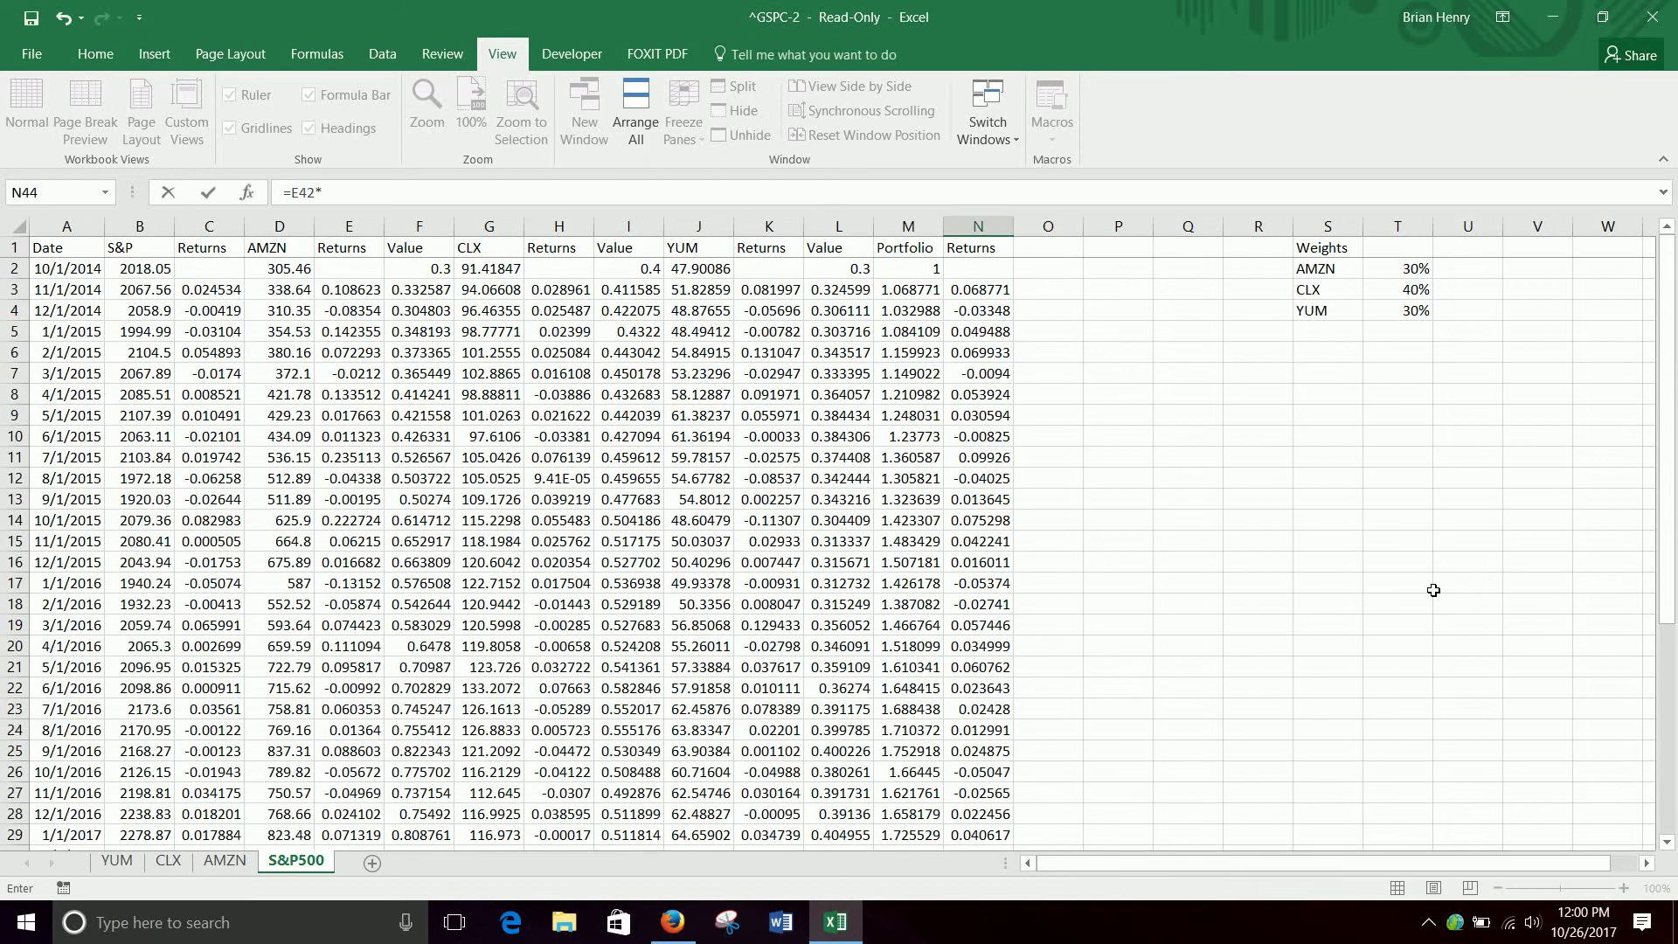
left_click(1401, 273)
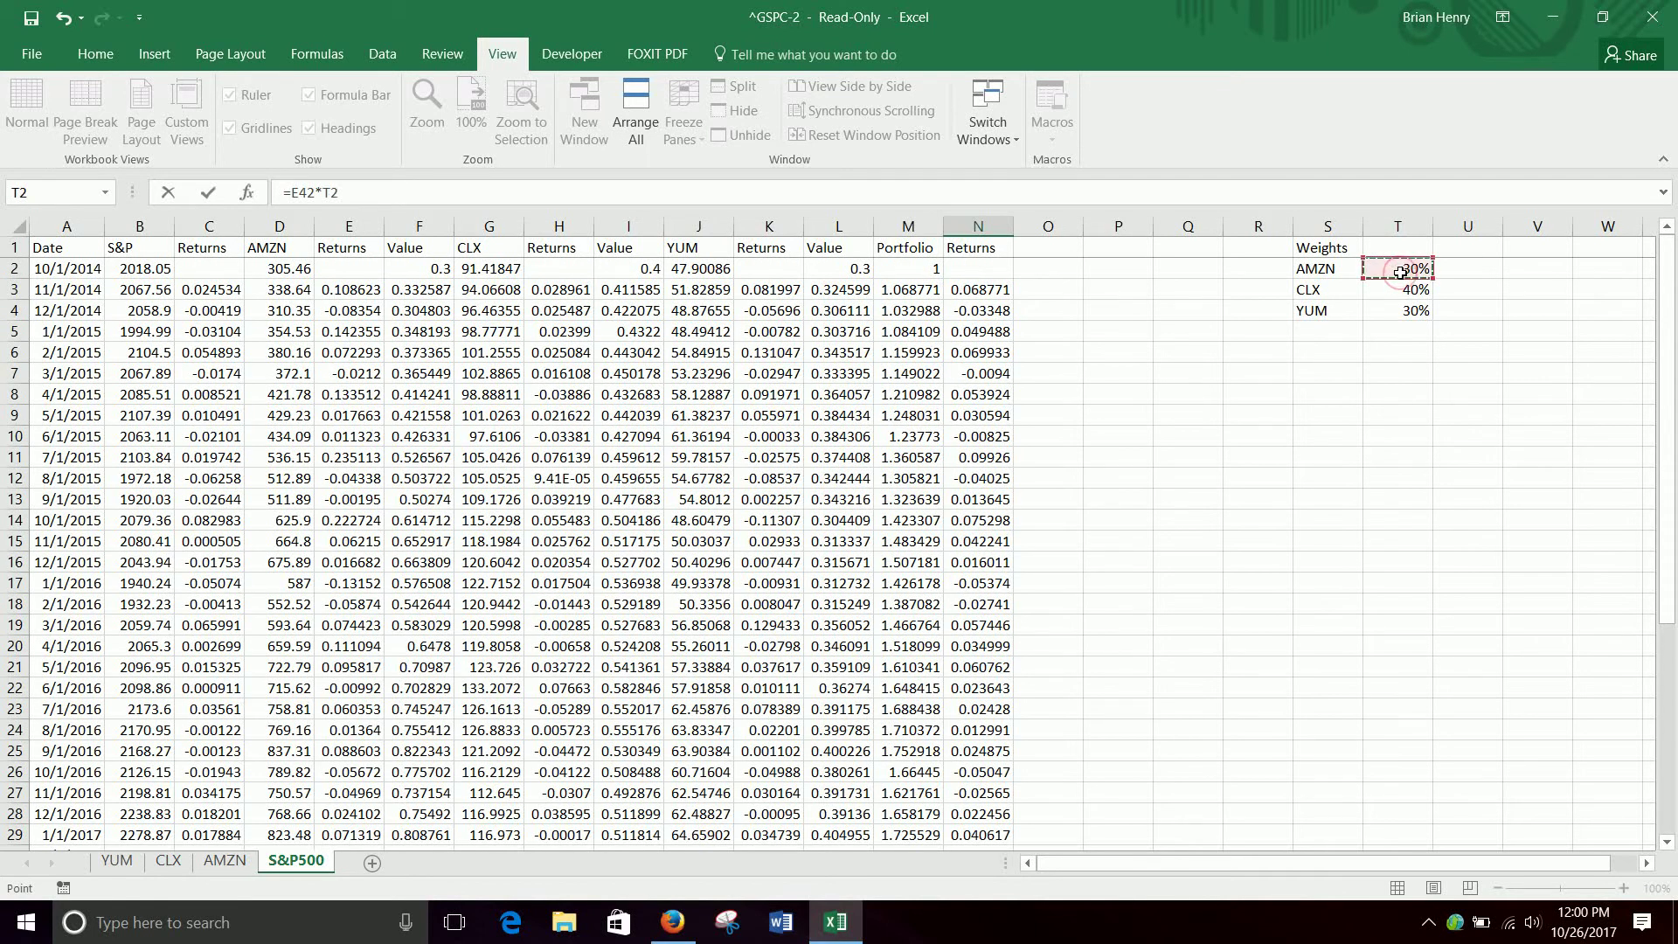
type("+")
Step: Extend the N44 formula with the CLX beta times its weight, H42*T3+
scroll(709, 494, "down", 10)
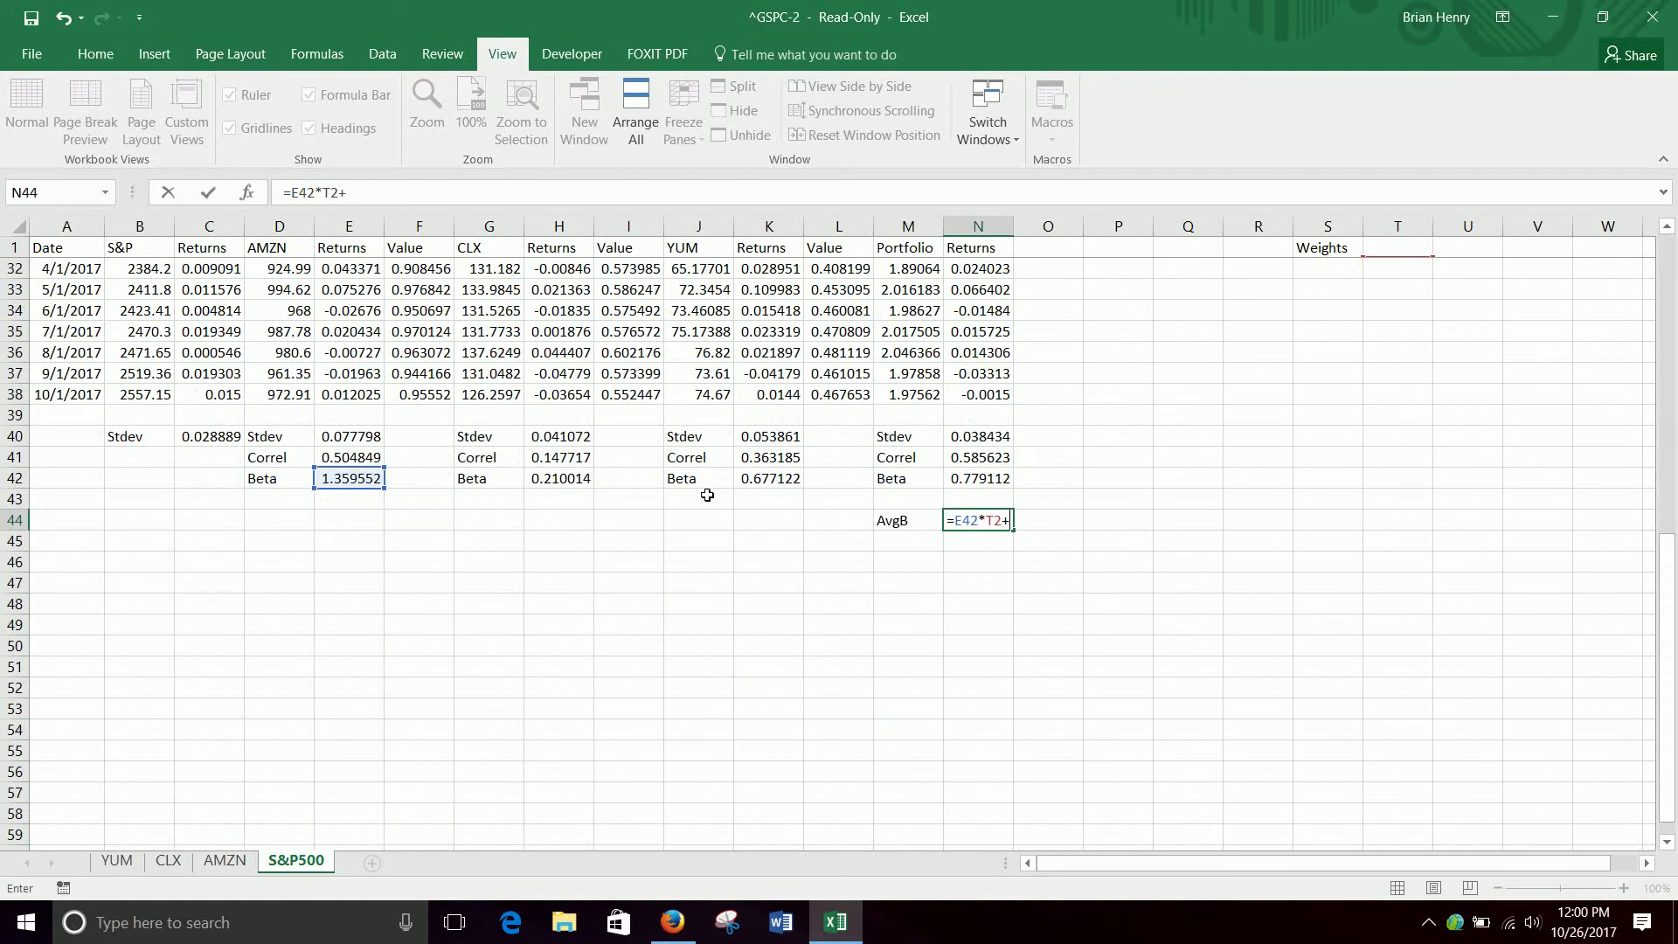
left_click(560, 478)
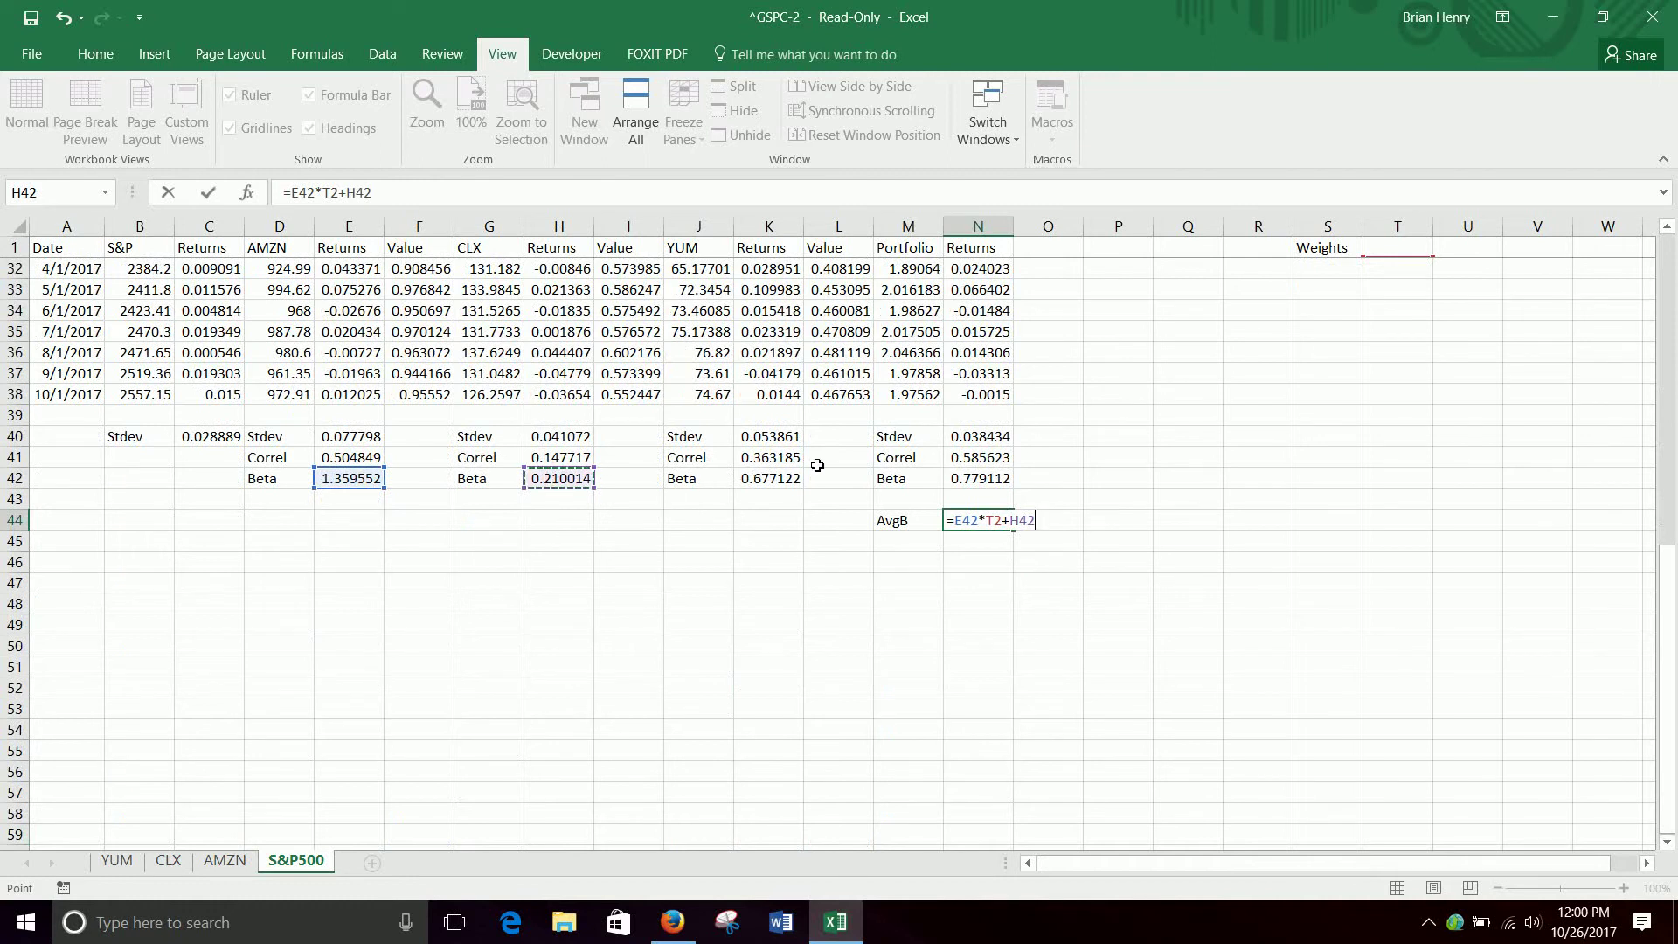
type("*")
scroll(1300, 475, "up", 10)
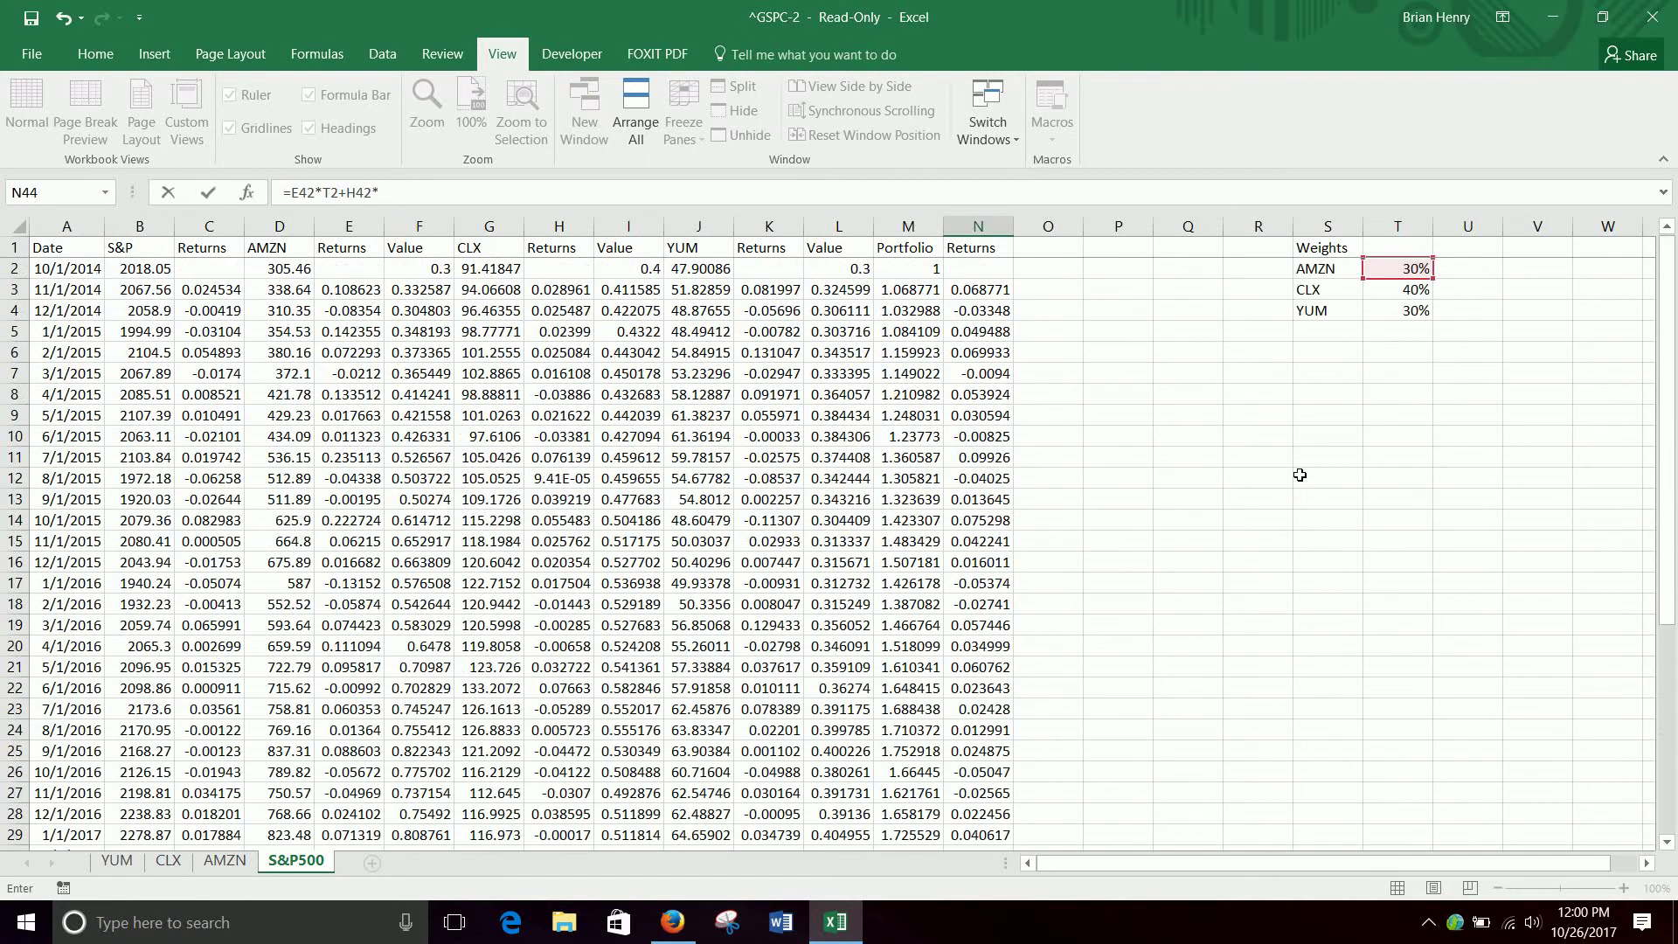
left_click(1399, 289)
type("+")
Step: Complete the N44 formula with the YUM beta times its weight, K42*T4, and enter it
scroll(1116, 437, "down", 8)
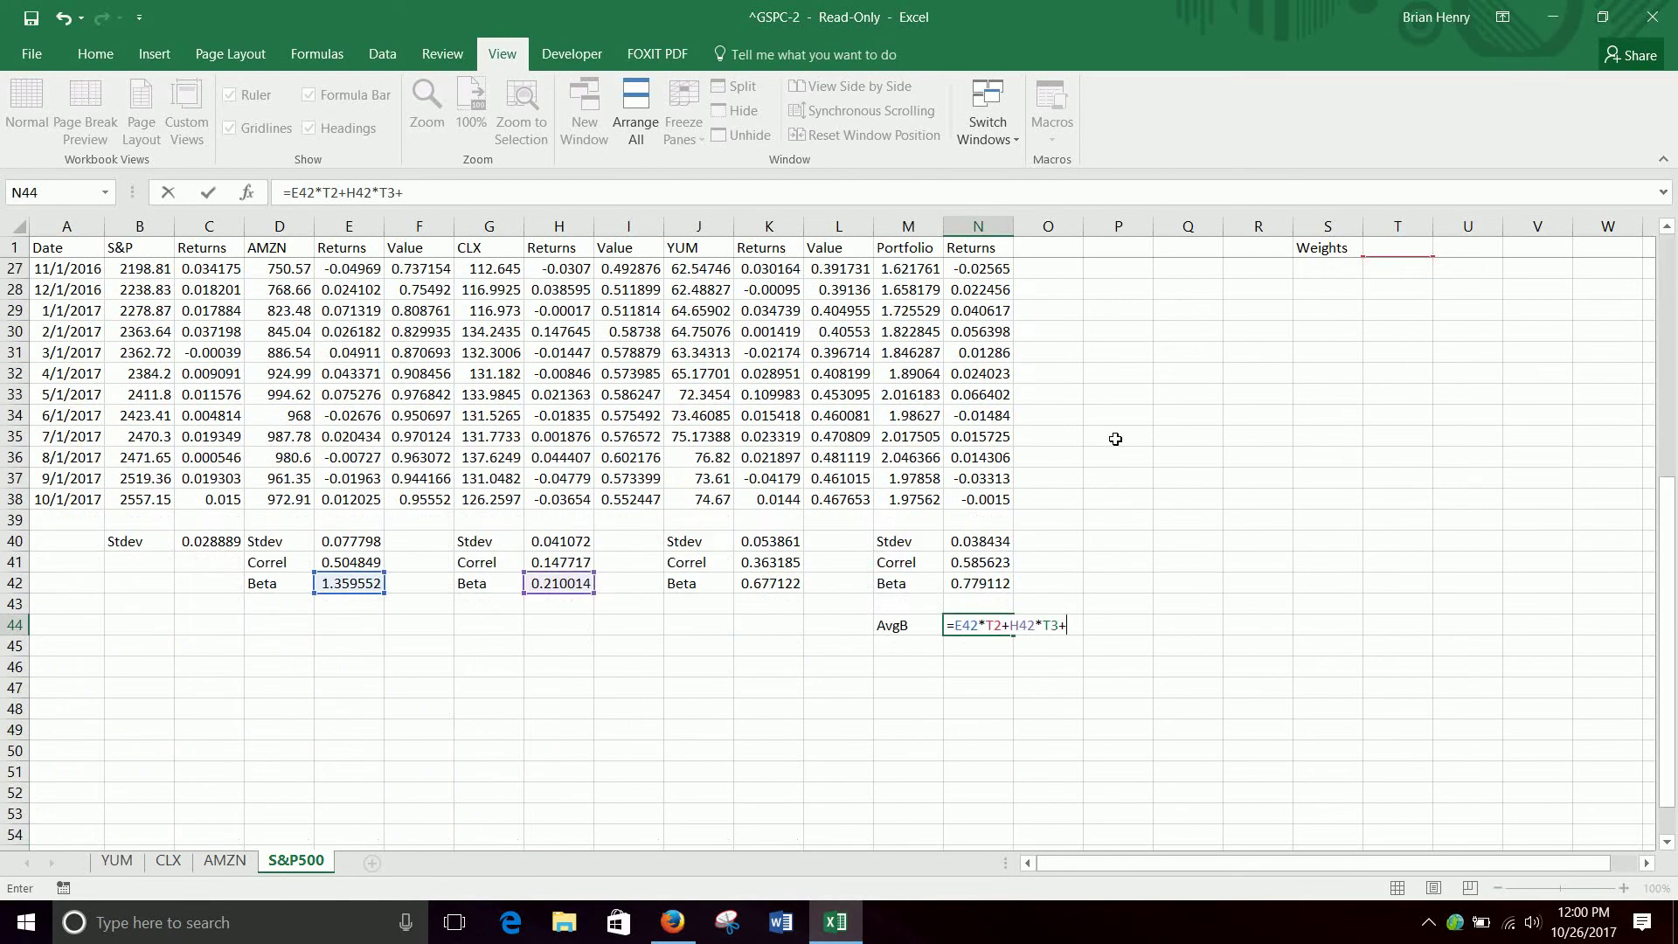
left_click(787, 582)
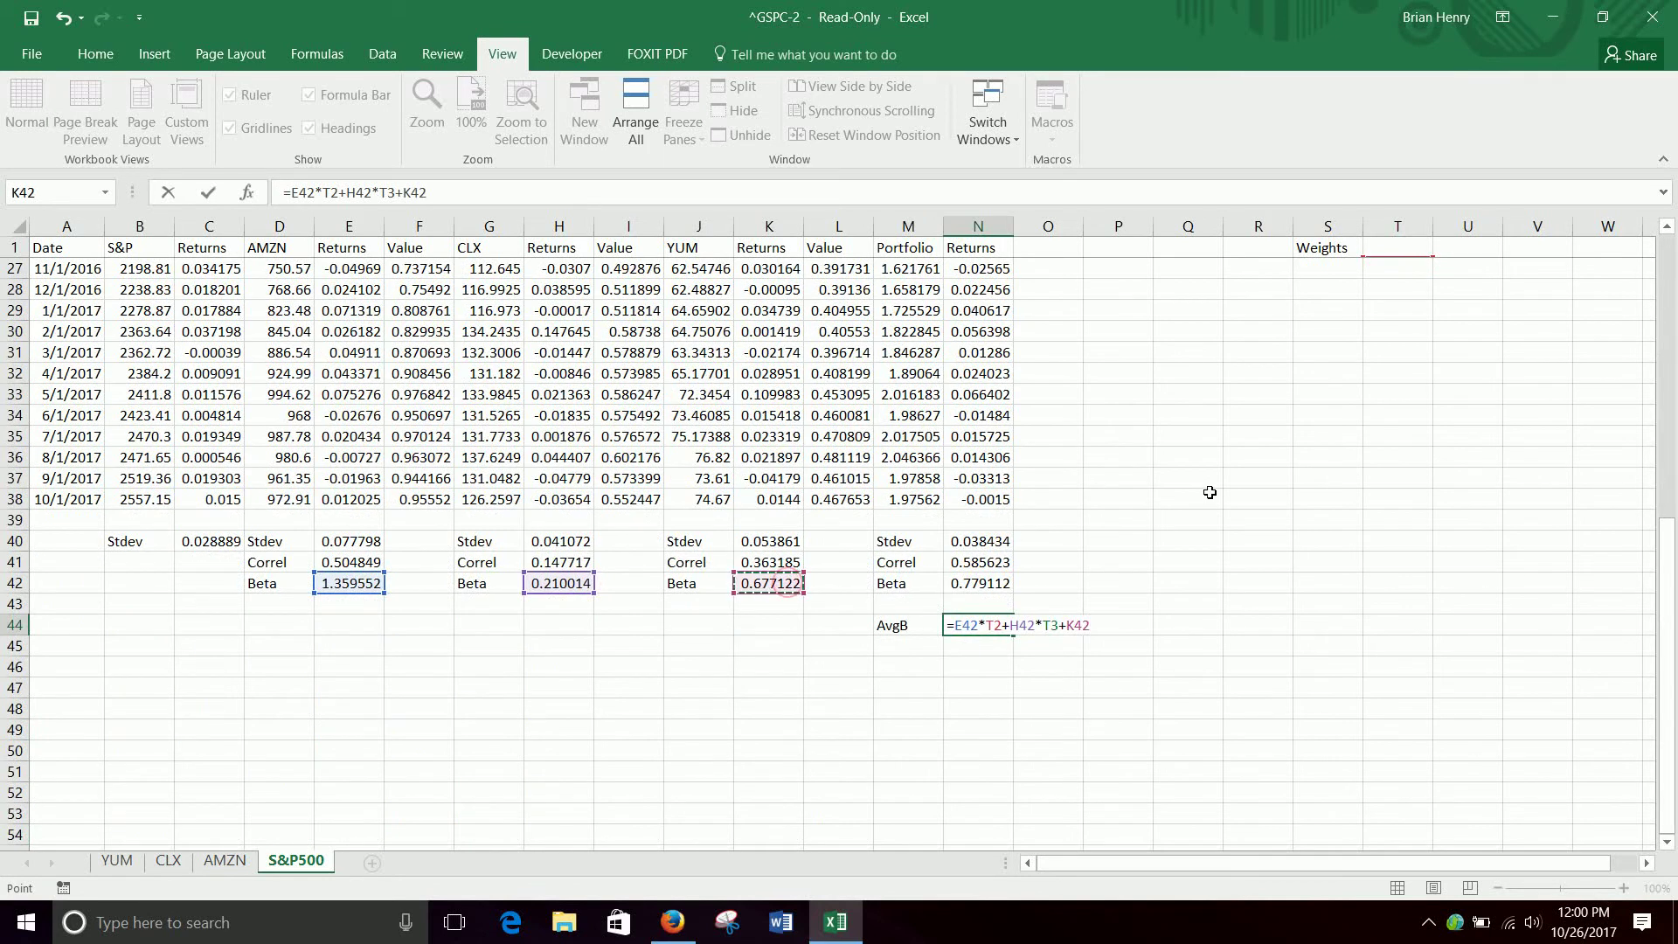
type("*")
scroll(1219, 492, "up", 8)
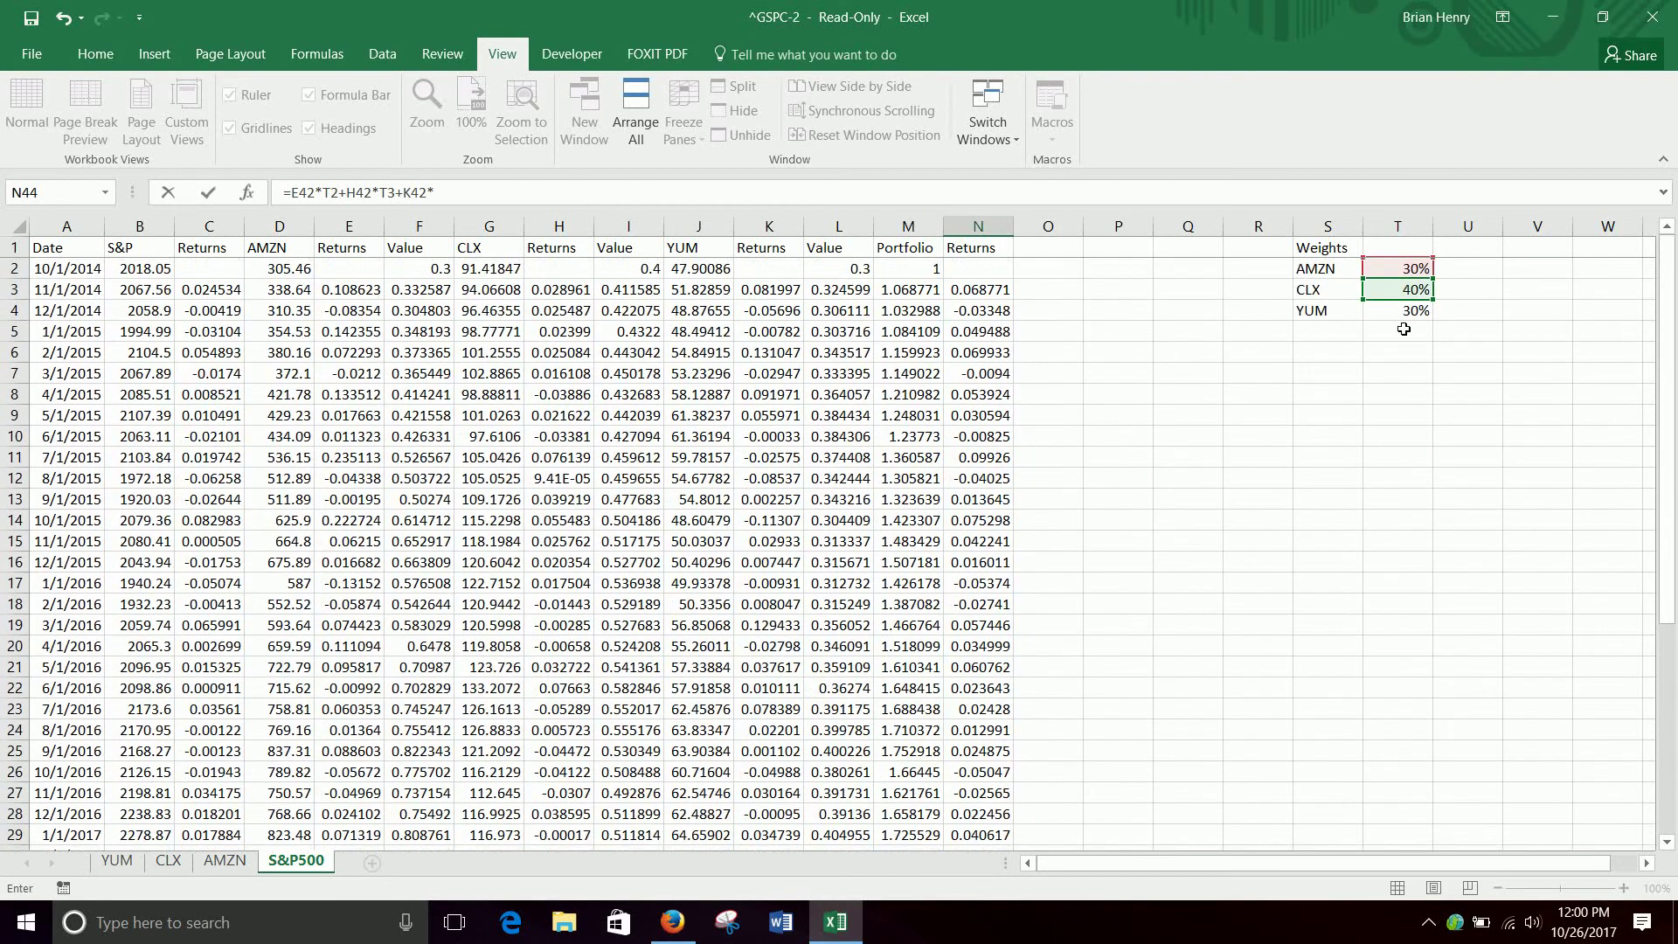
left_click(1401, 311)
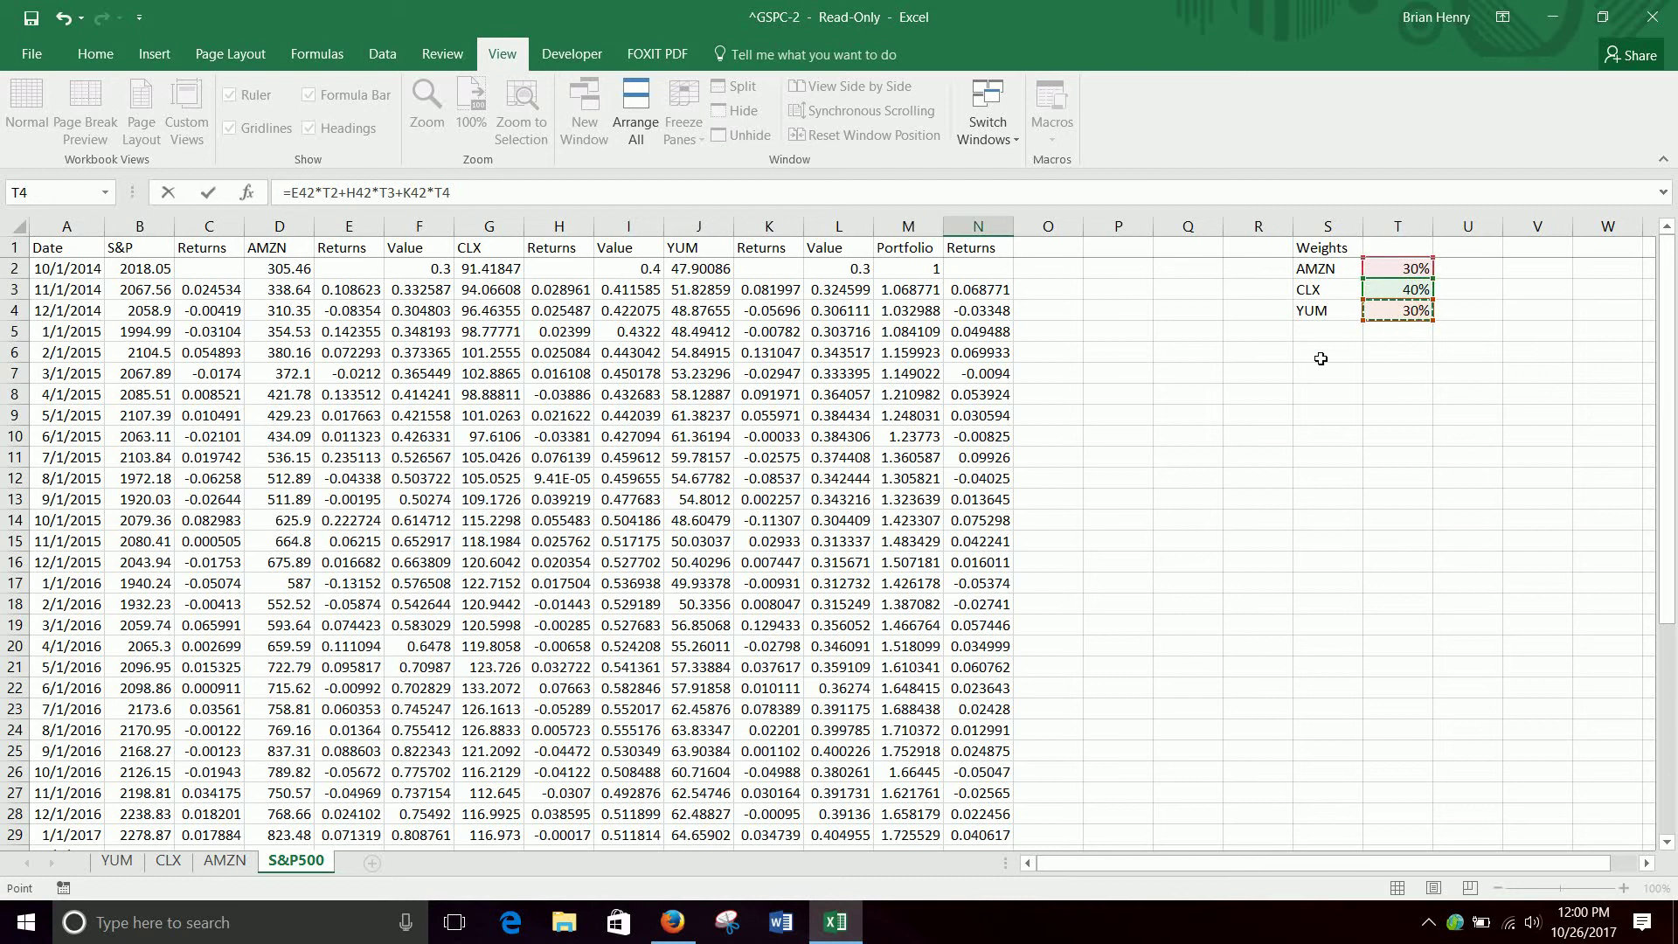
key("Return")
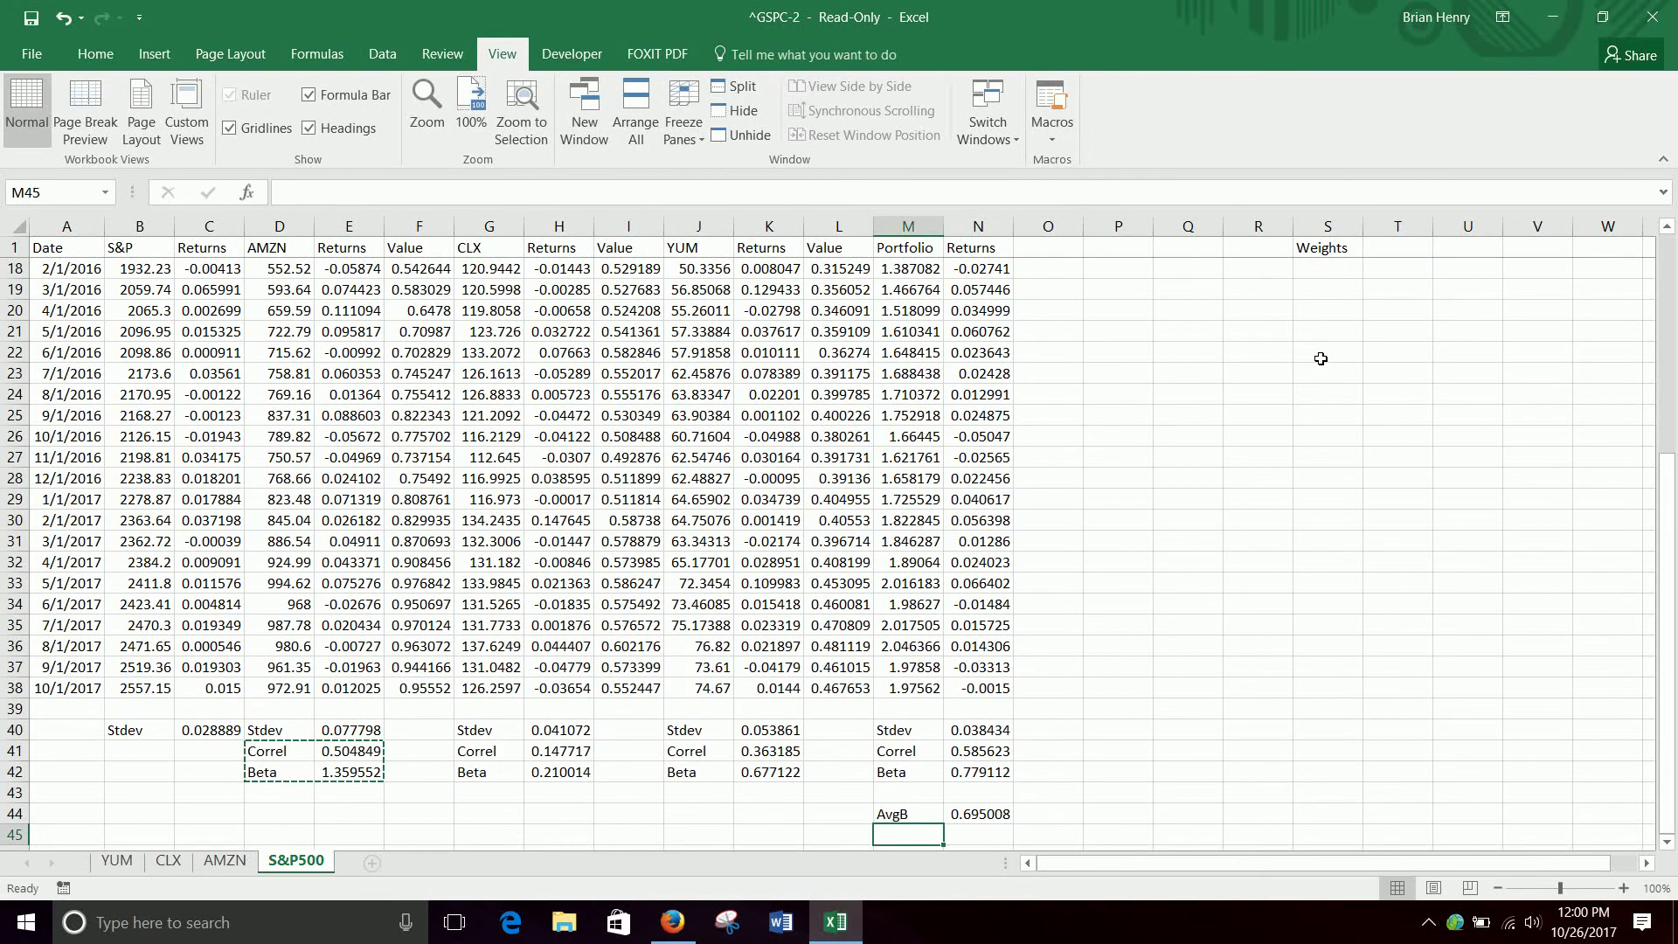
Step: Compare the weighted-average beta in N44 with the portfolio's Beta and formula in N42
scroll(1003, 722, "down", 2)
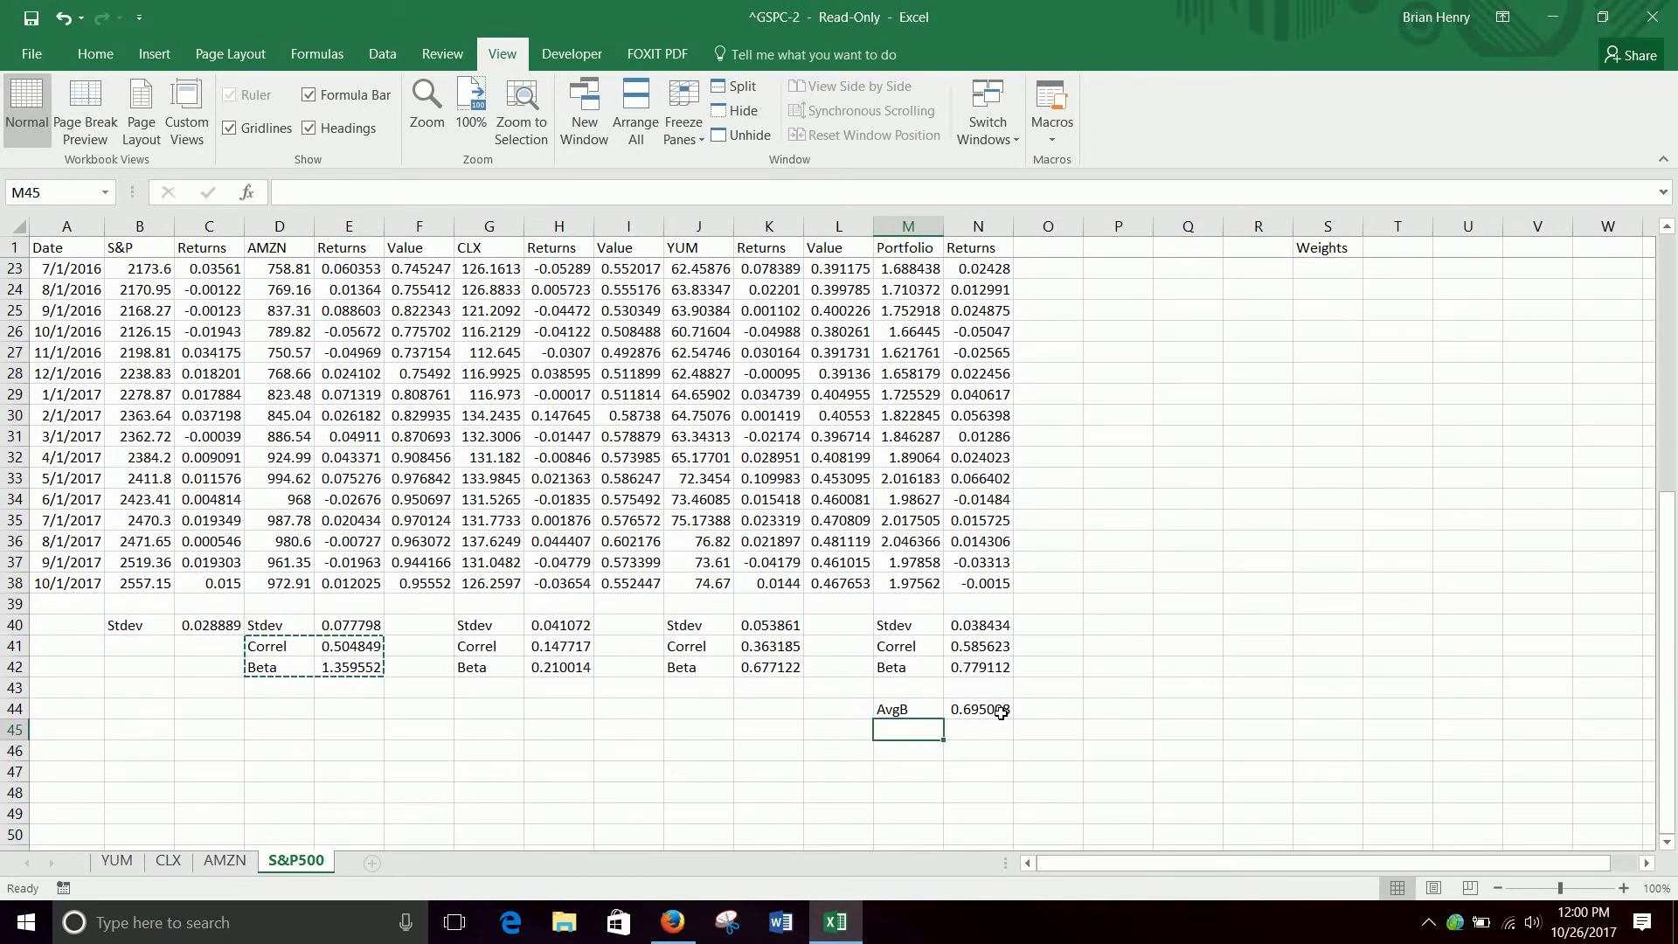
left_click(962, 668)
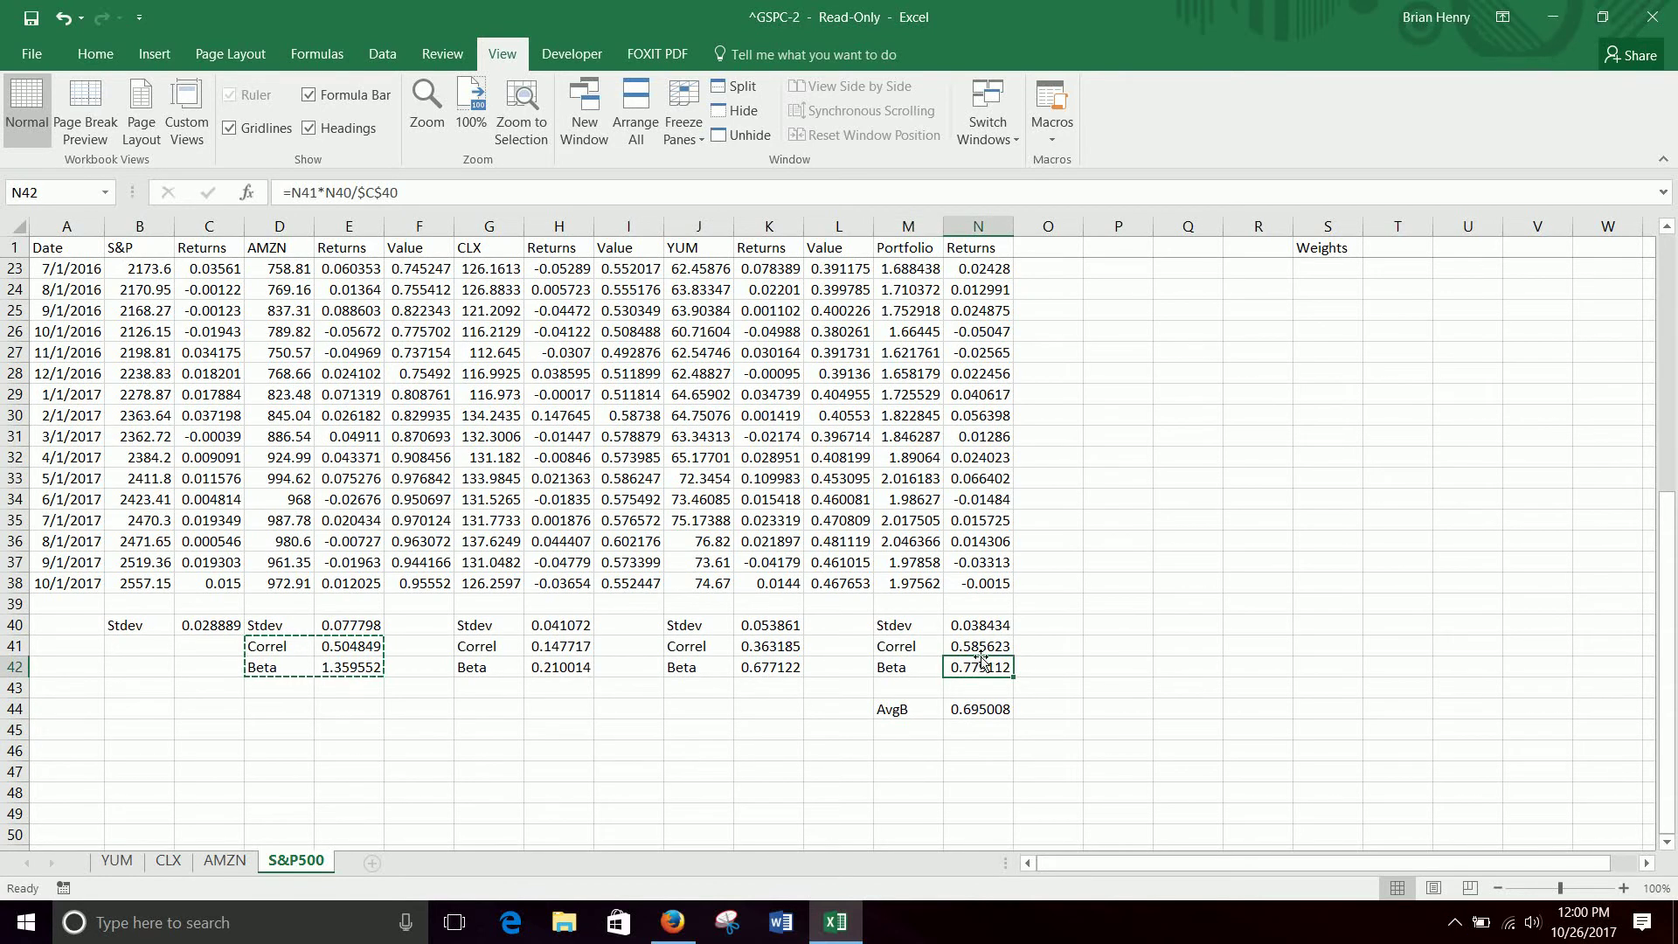
left_click(977, 711)
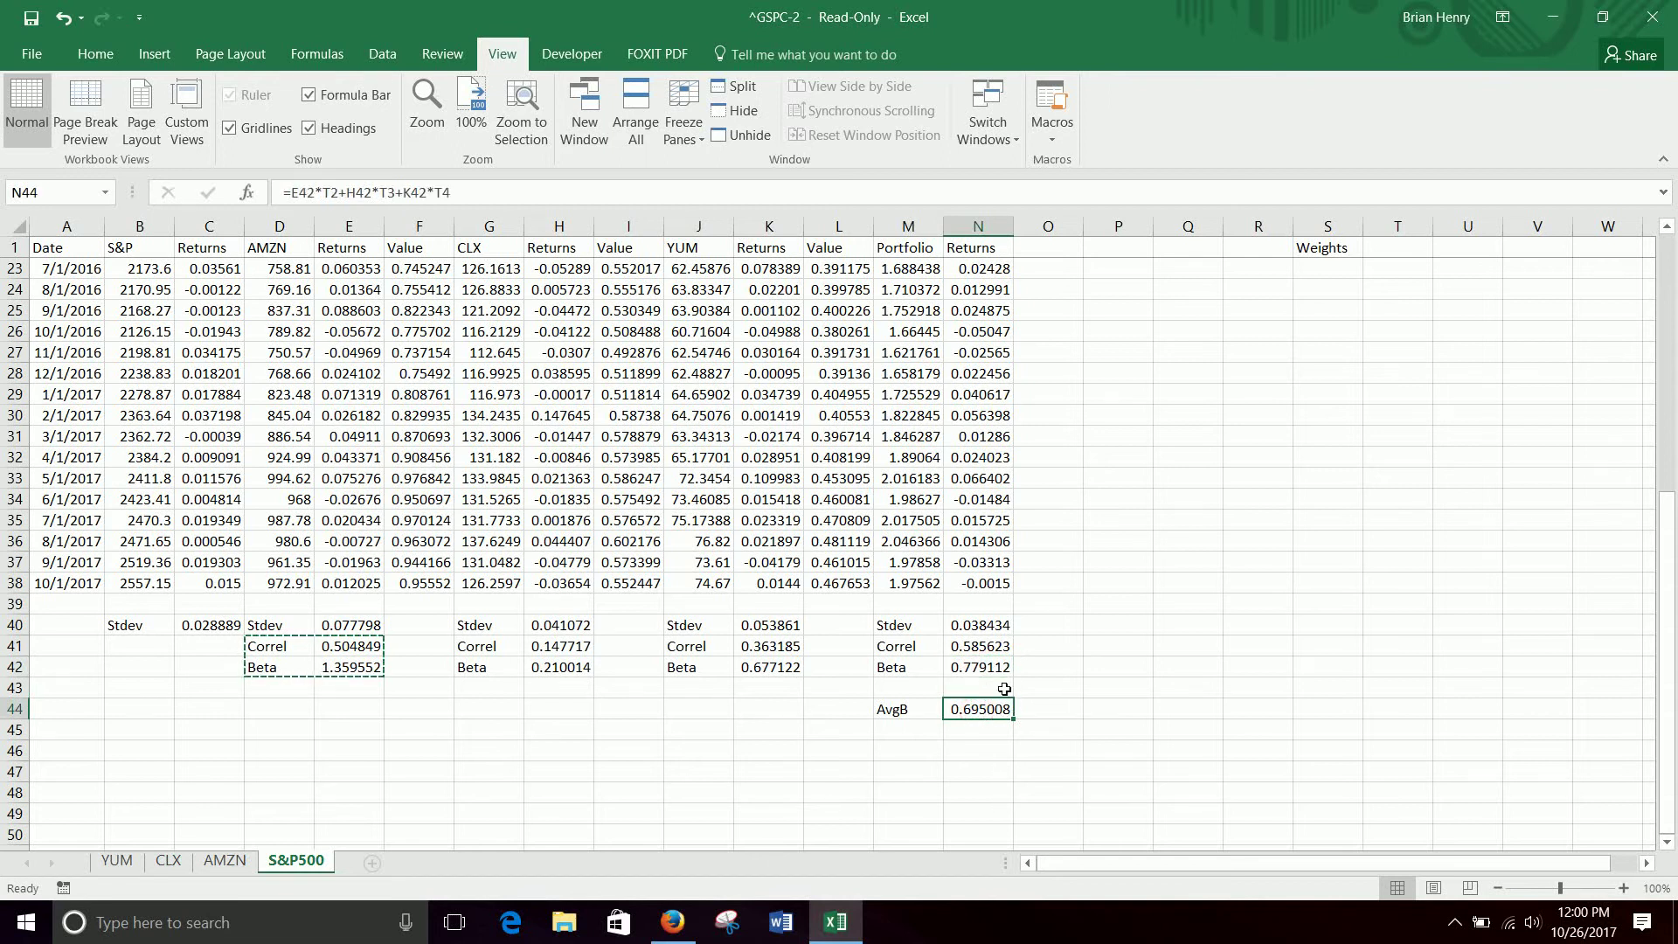
left_click(989, 667)
left_click(980, 710)
left_click(979, 667)
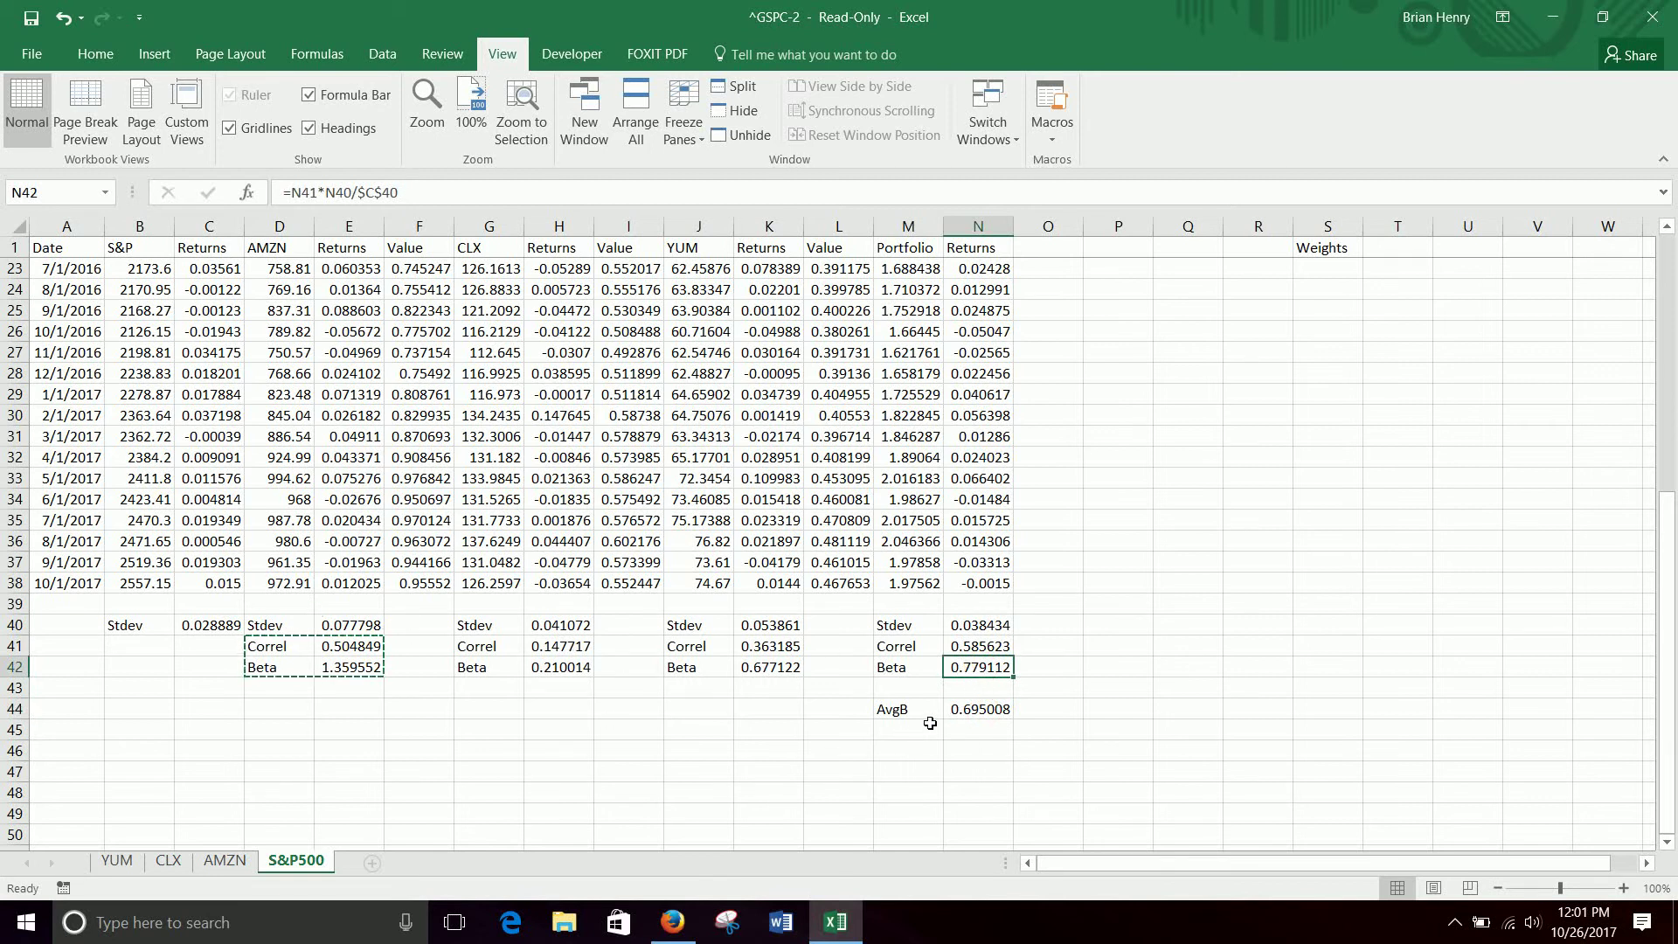
Step: Calculate the average beta's percentage difference from the portfolio beta in O44 with =N44/N42-1
left_click(1070, 707)
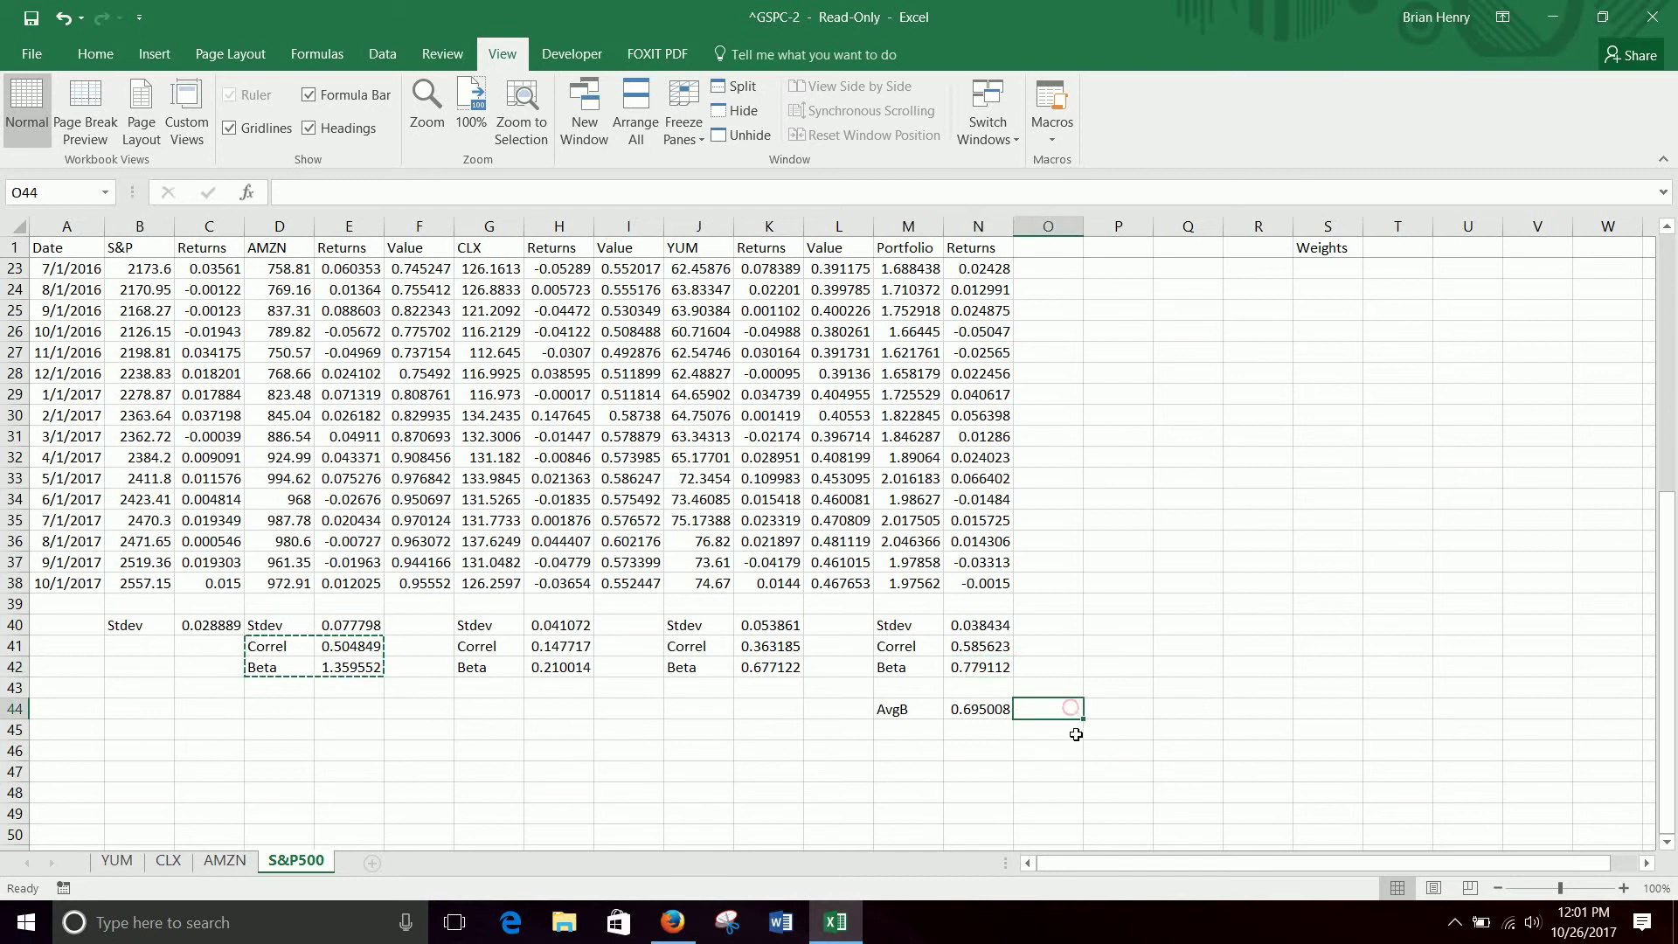
type("=N44/")
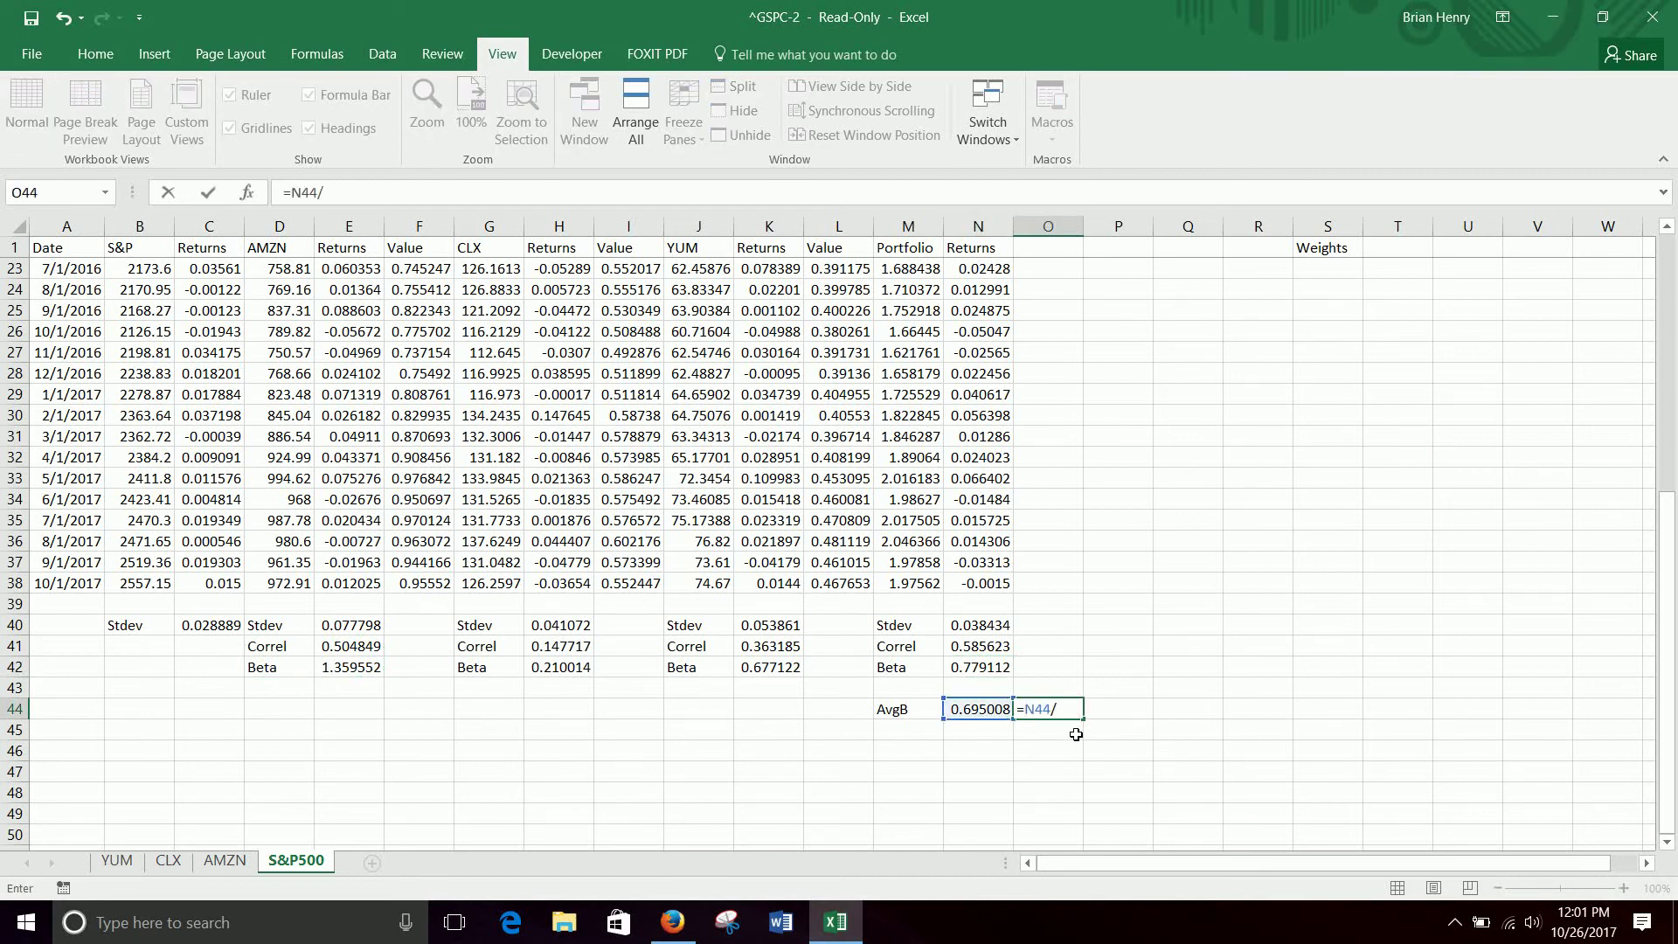
key("Left")
key("Up")
key("Up")
type("-1")
key("Return")
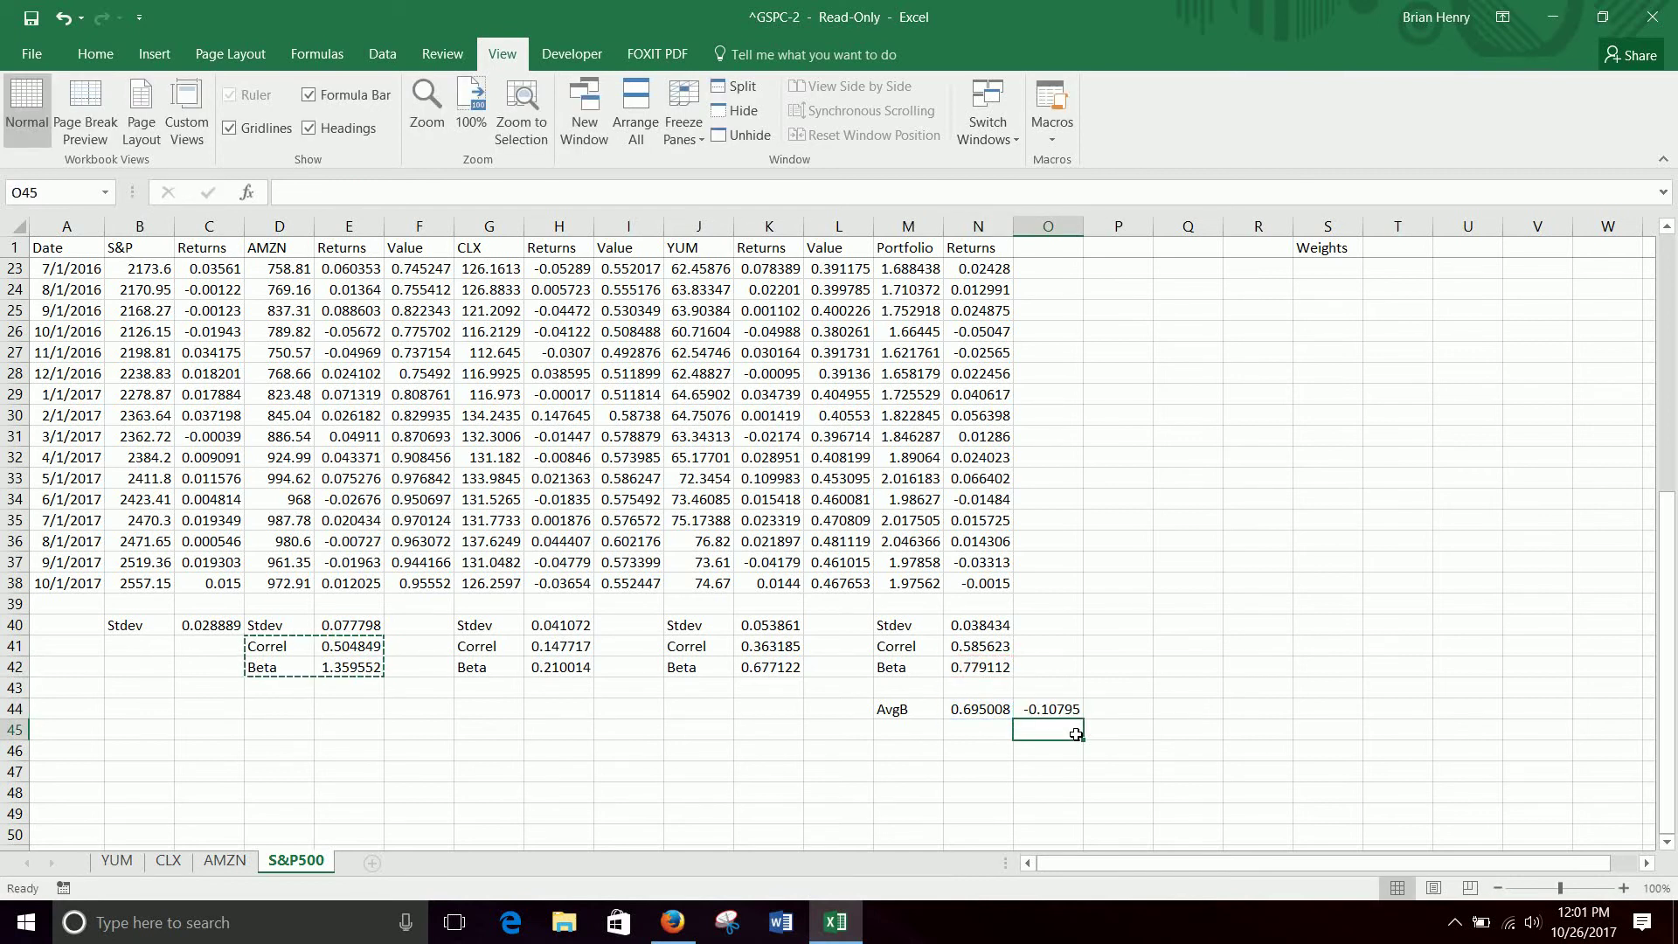
Step: Format the difference in O44 as a percentage with one decimal place
left_click(1064, 707)
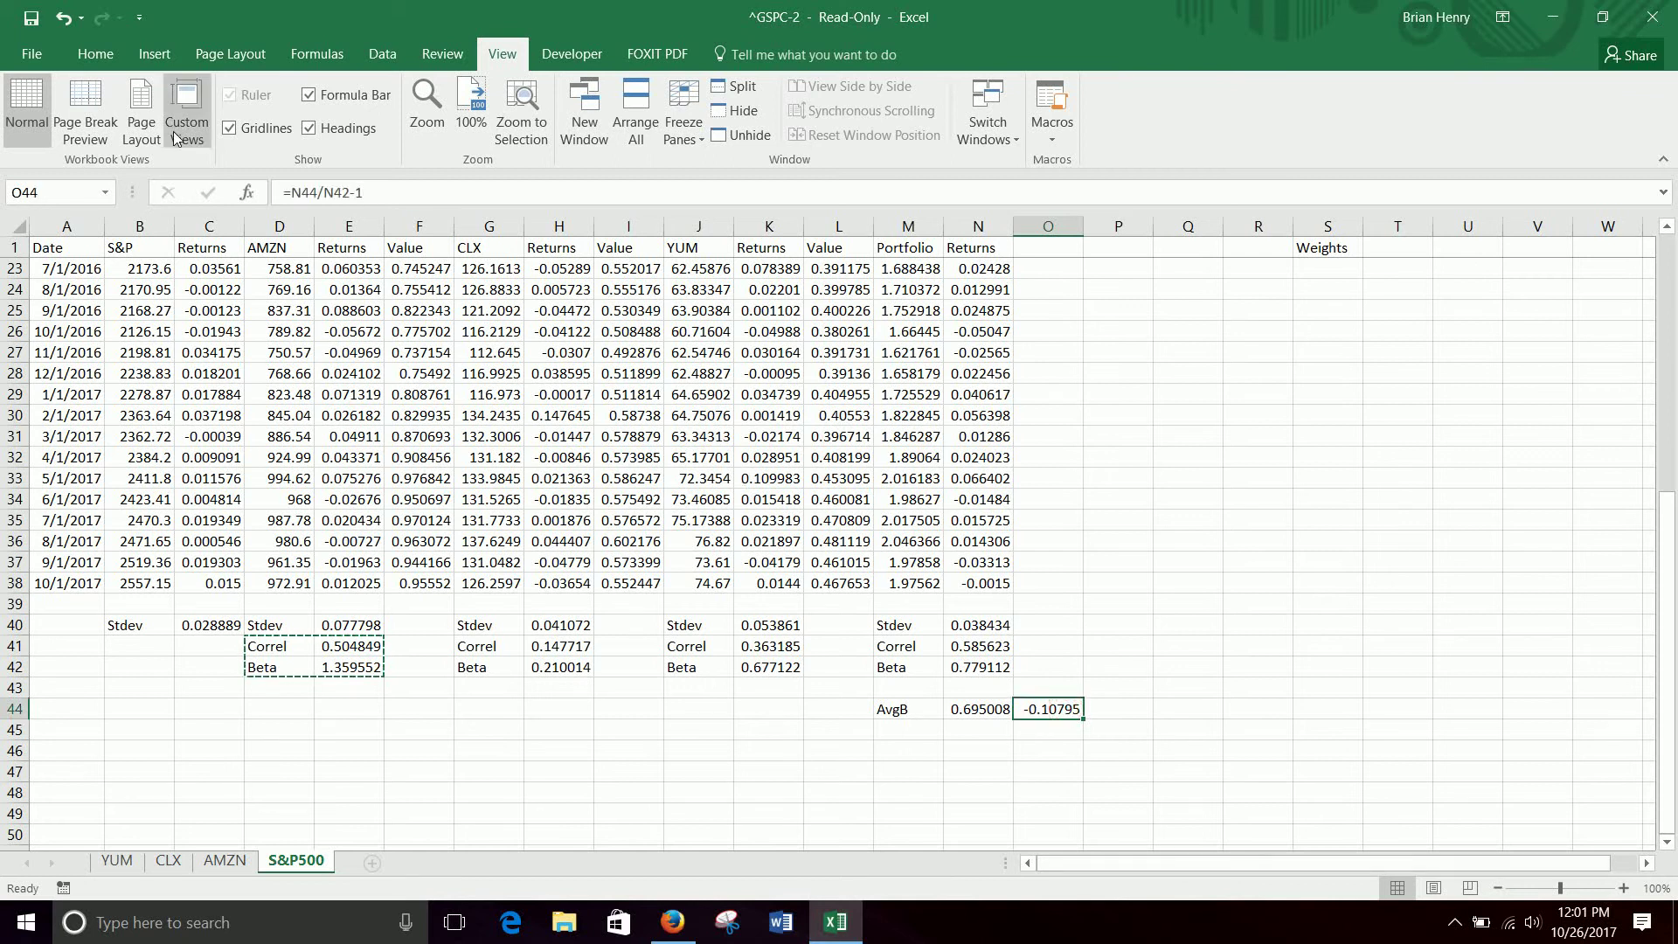
left_click(97, 54)
left_click(692, 126)
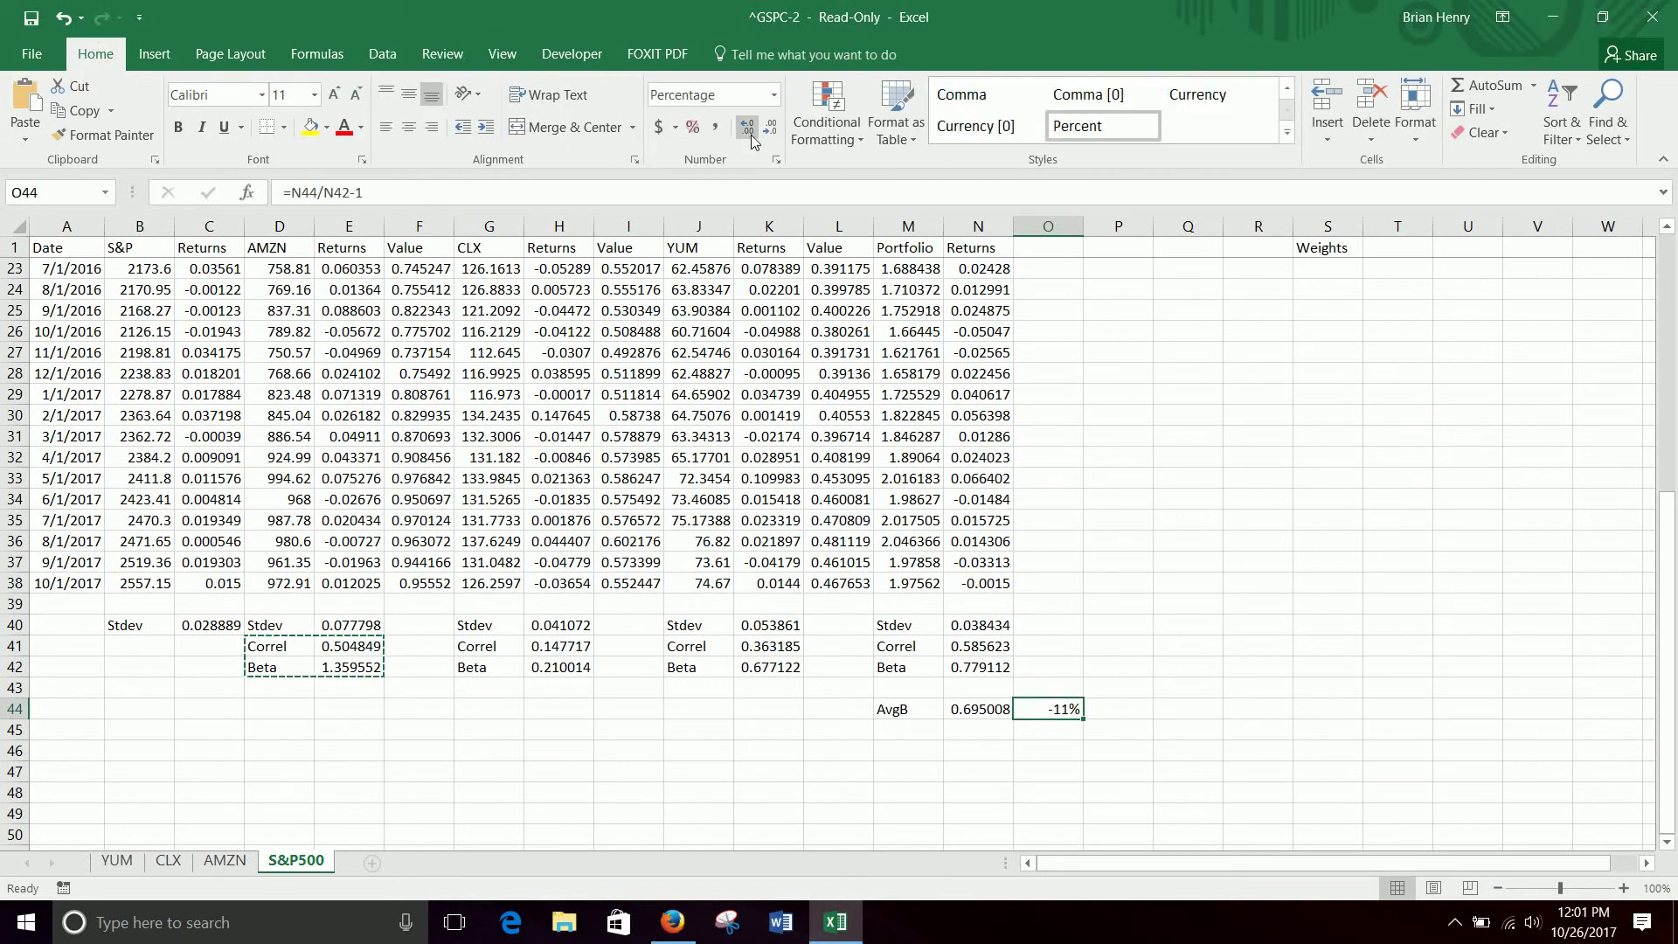
left_click(749, 127)
Step: Label M45 as AvgStdev below the AvgB row
scroll(1127, 655, "down", 2)
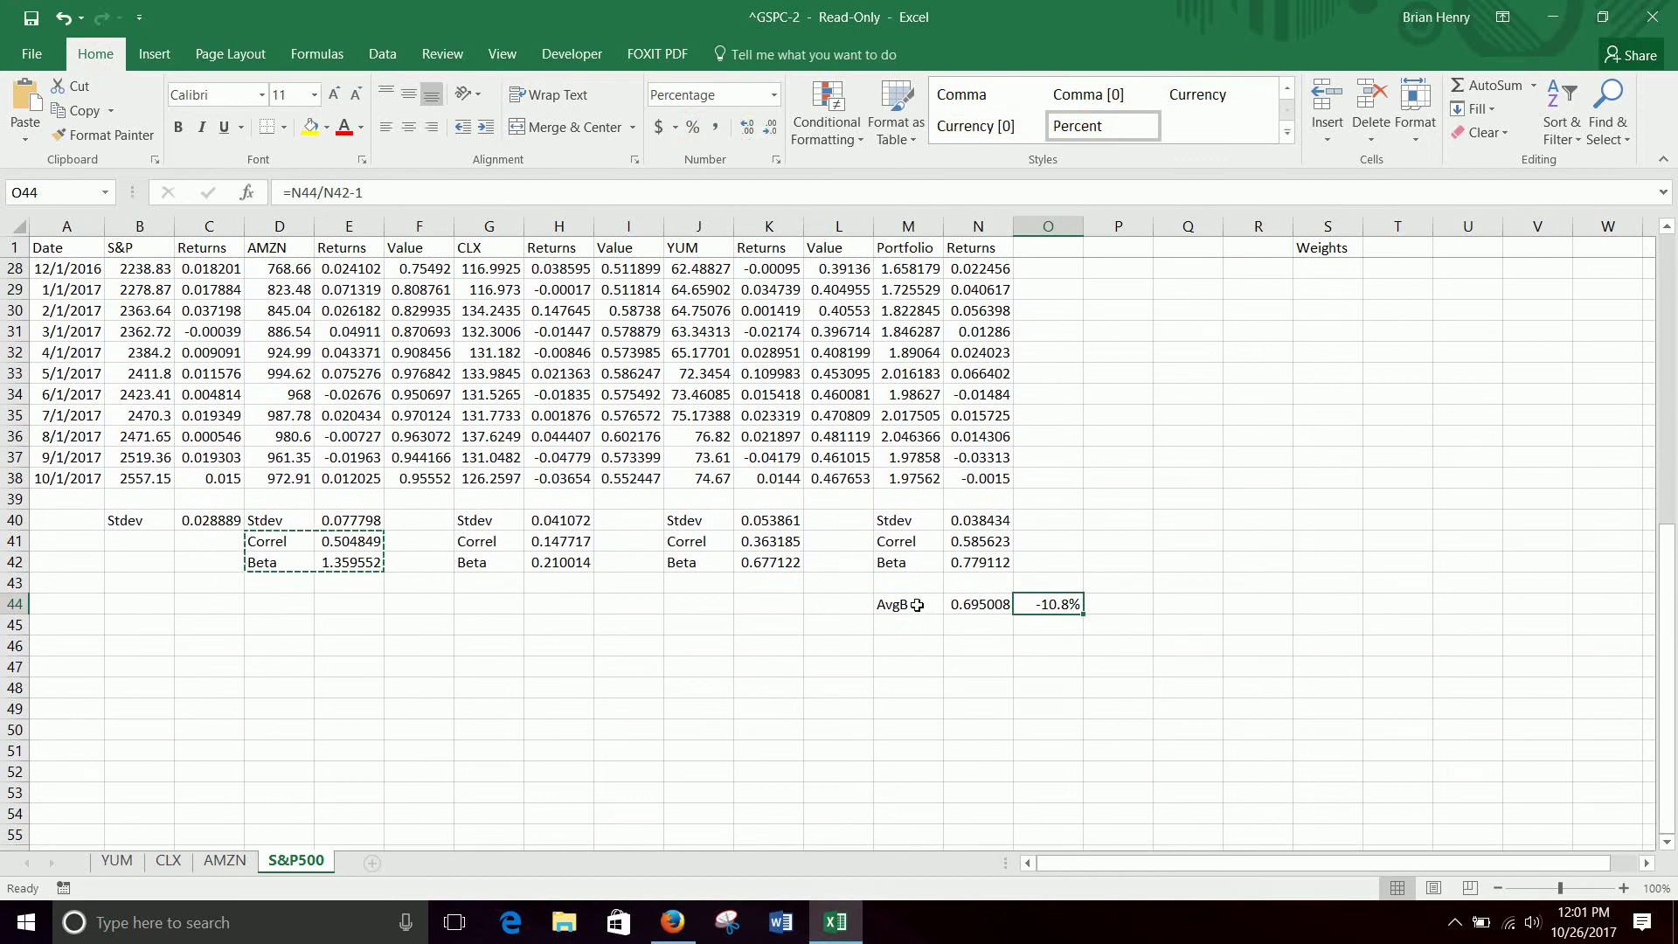
left_click(913, 620)
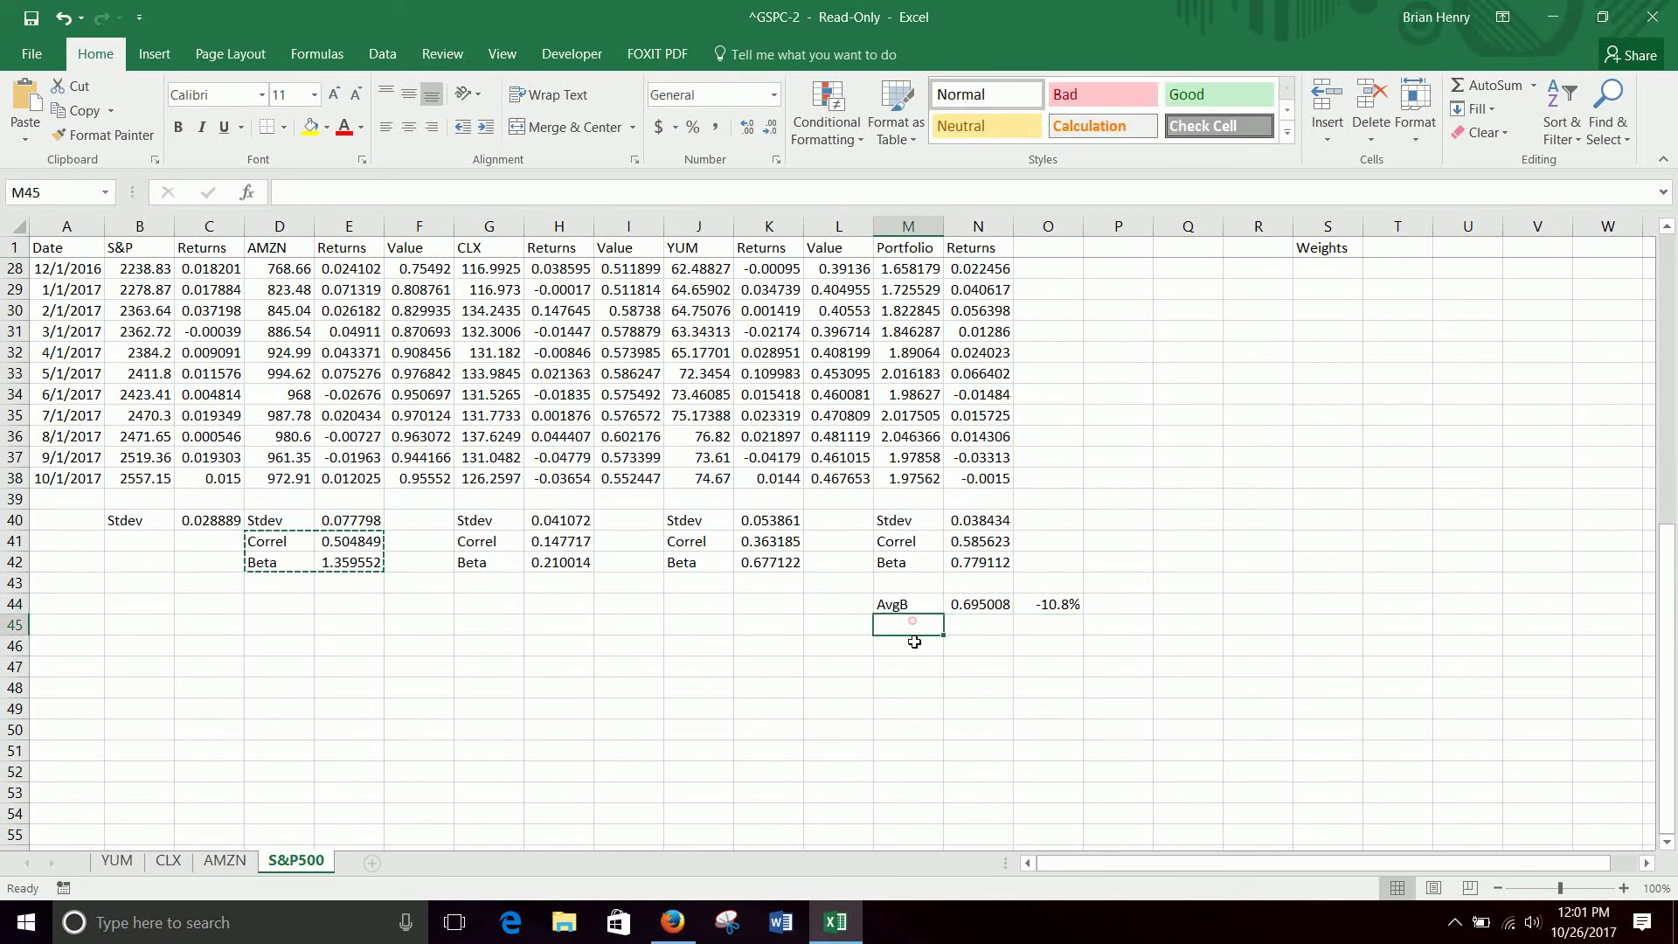
type("AvgB")
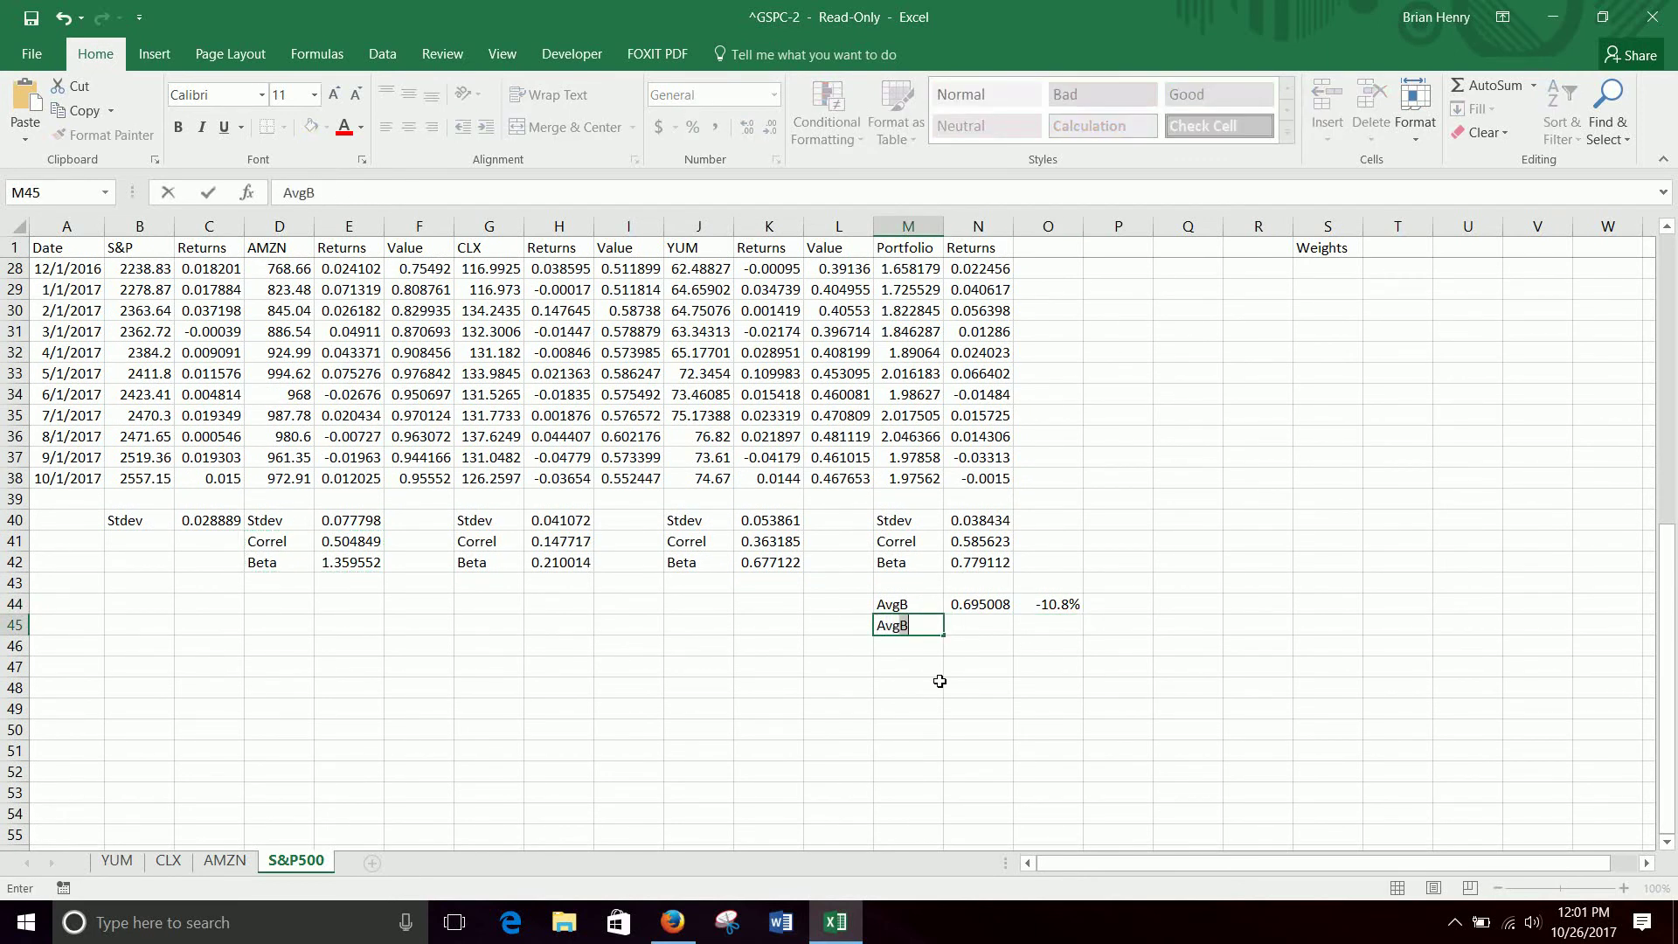
type("tdev")
key("Return")
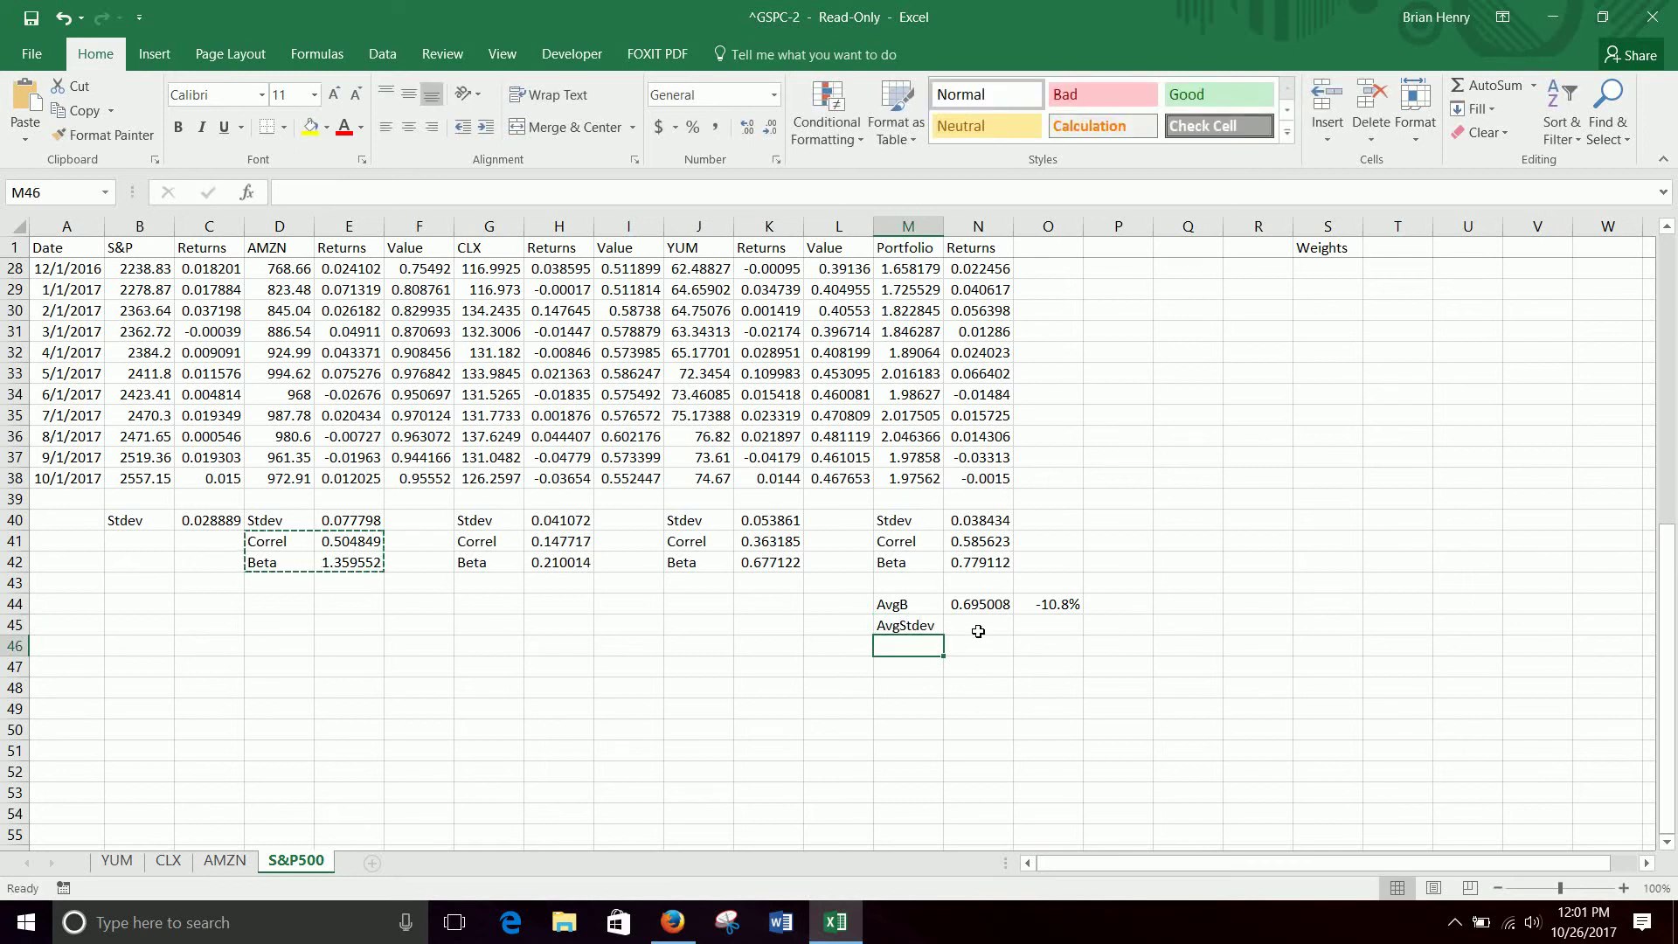
Step: Calculate the weighted-average standard deviation of the three stocks in N45 with =E40*T2+H40*T3+K40*T4
left_click(976, 601)
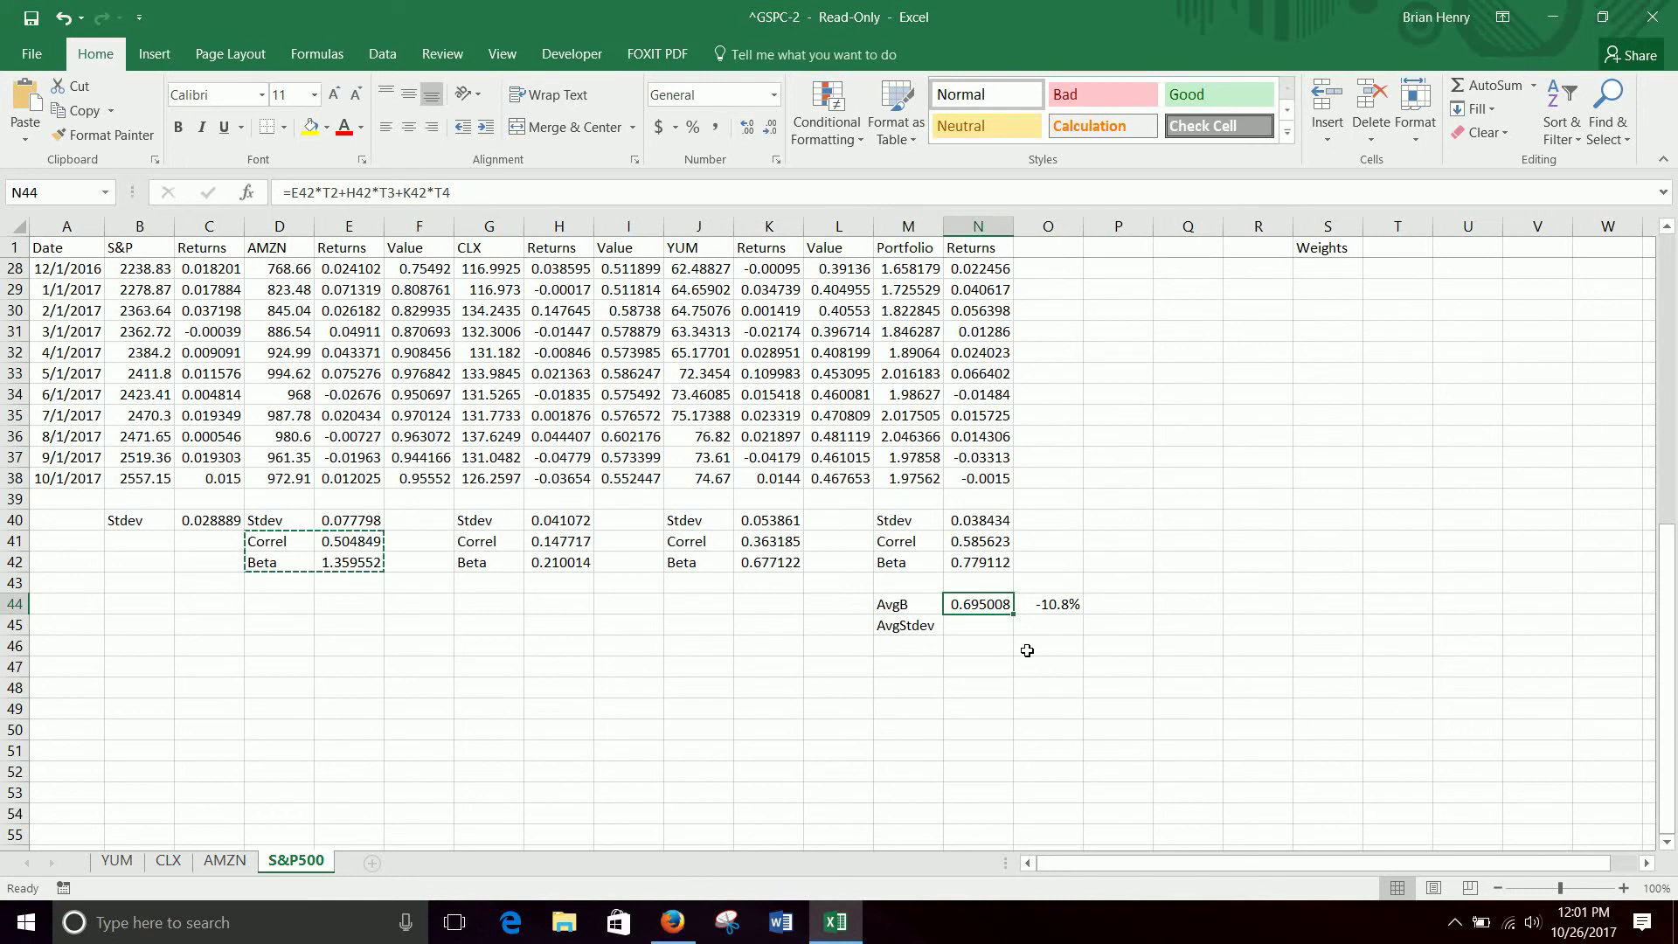
left_click(990, 628)
type("=")
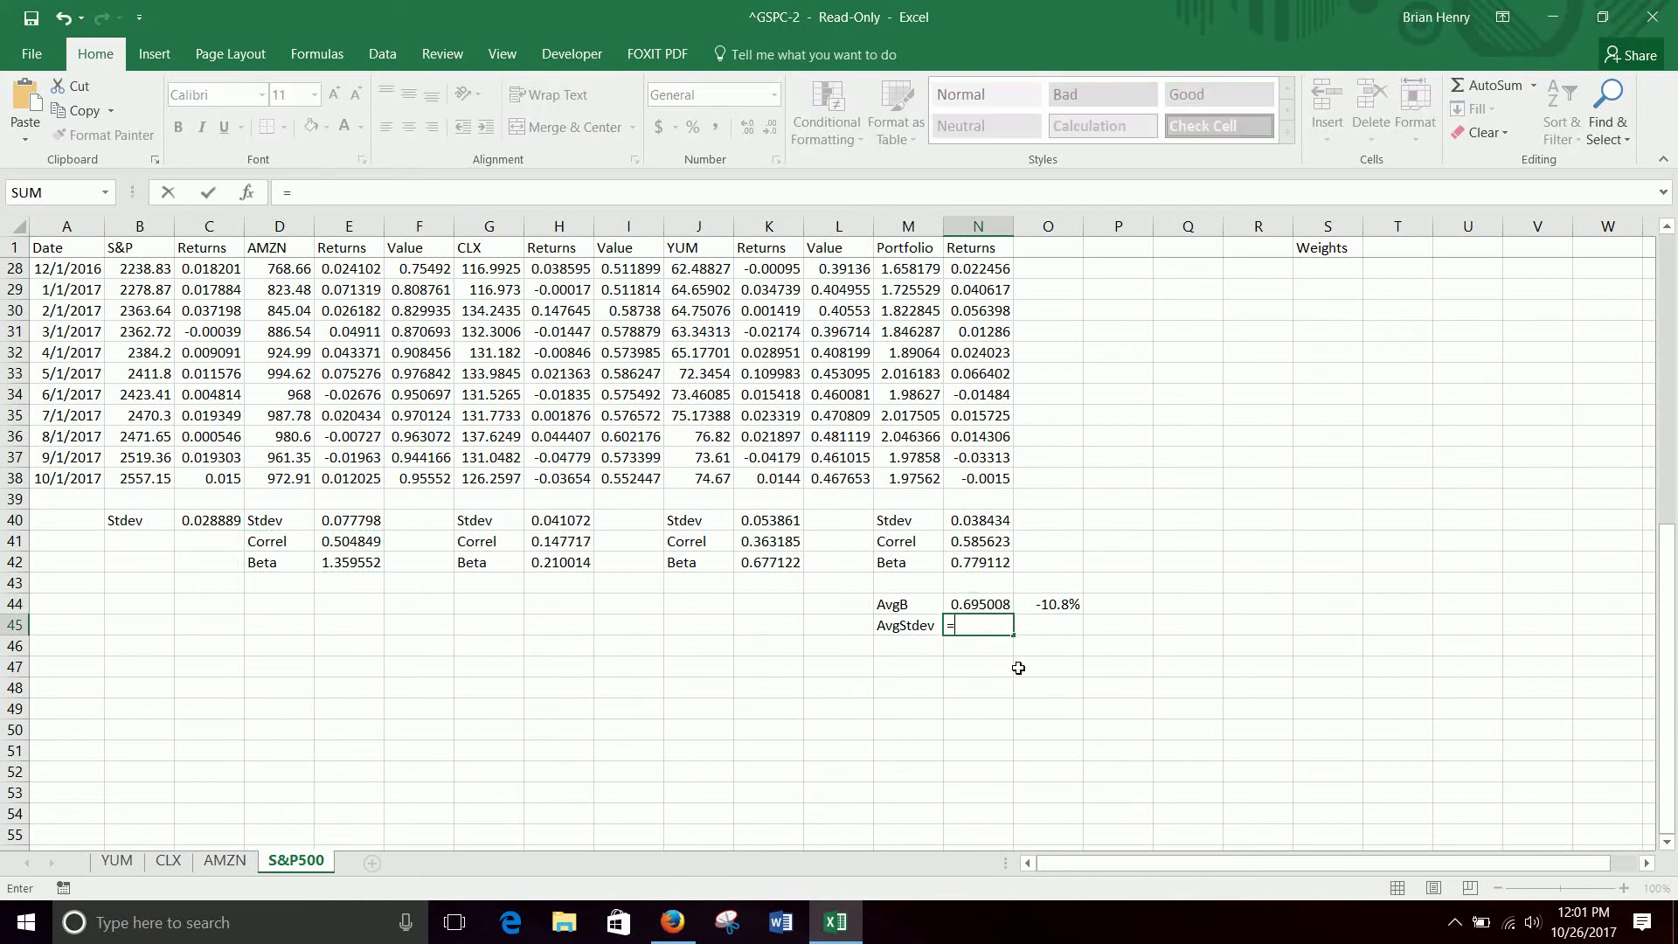
left_click(333, 522)
type("*")
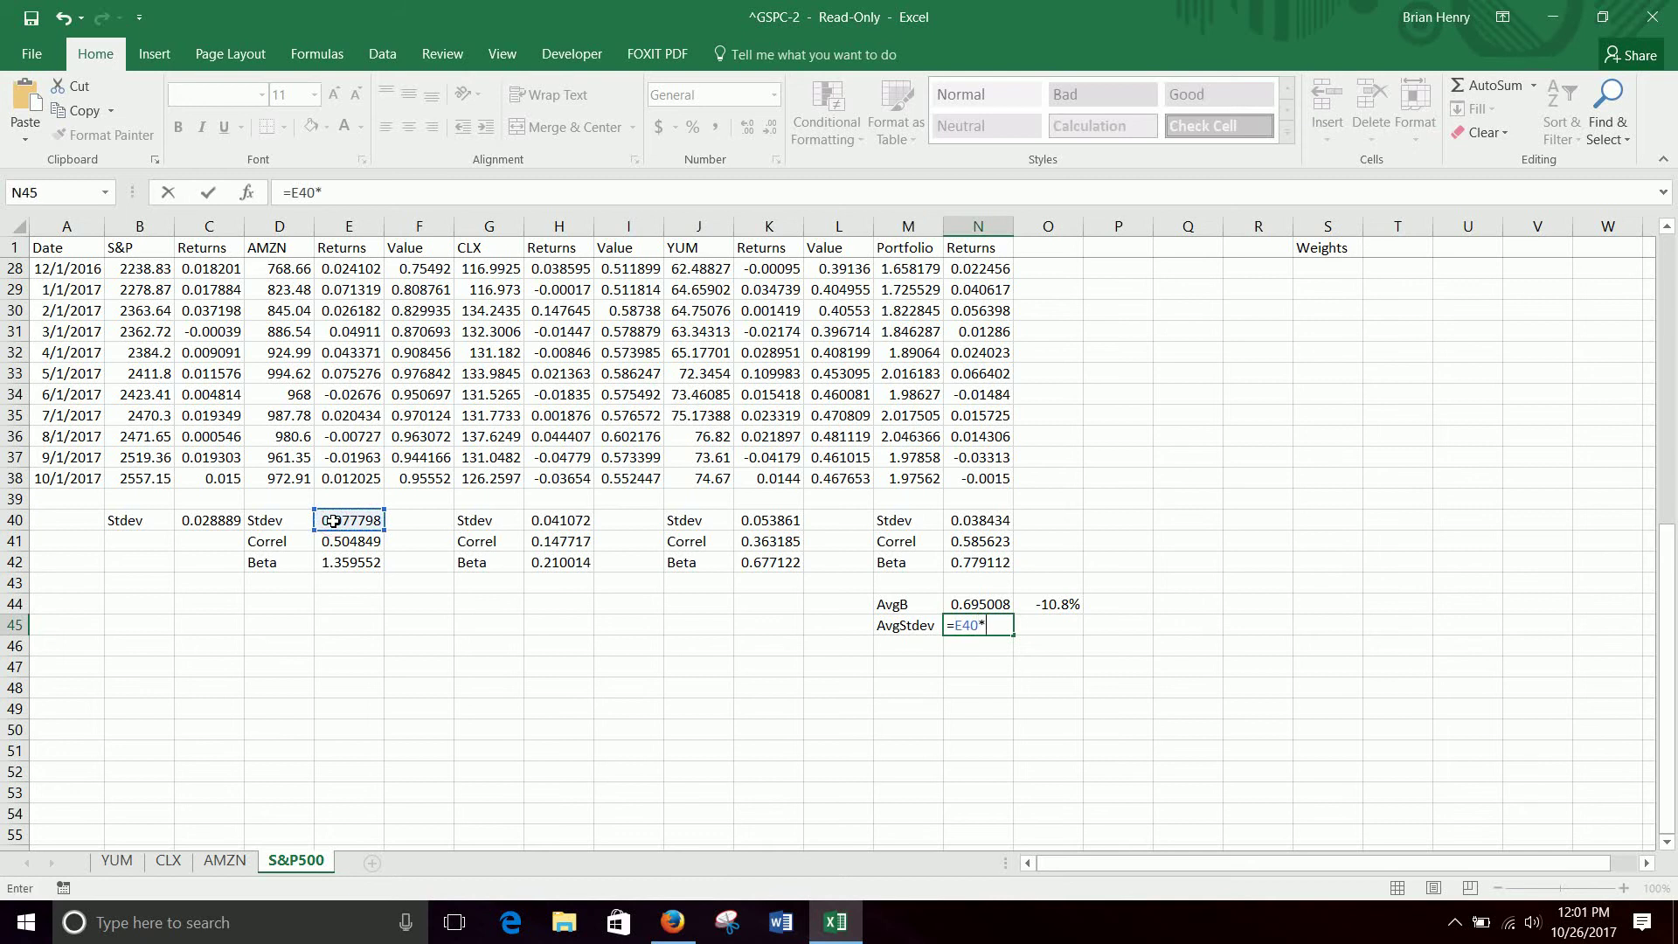
type("t2+")
left_click(540, 521)
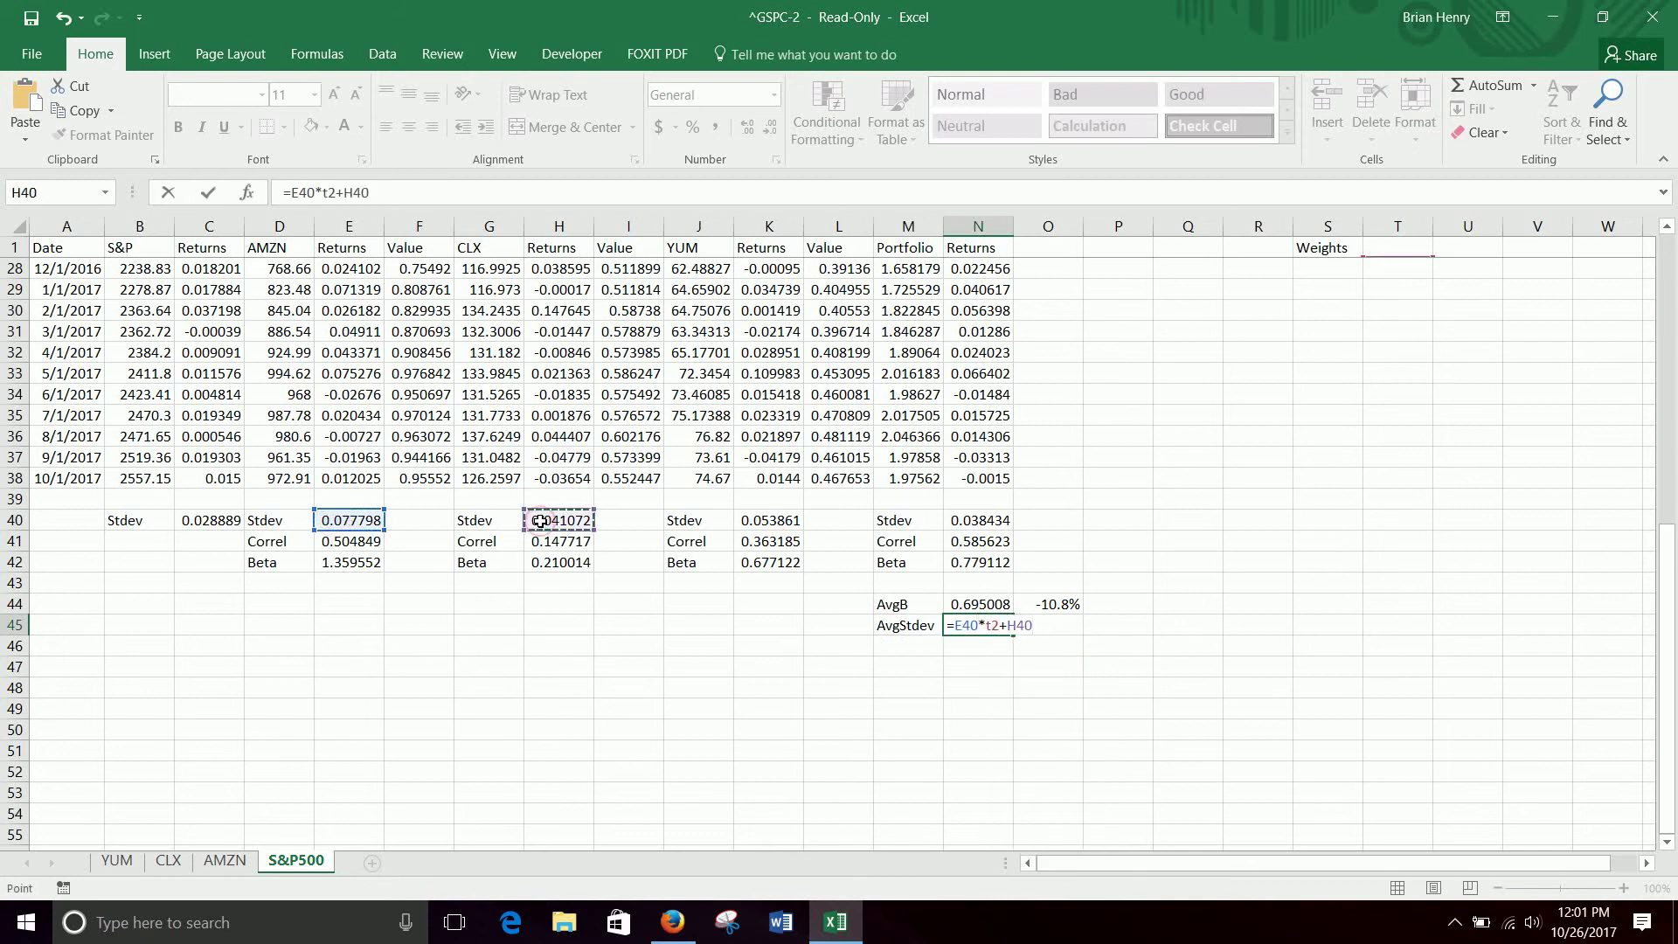
type("*T")
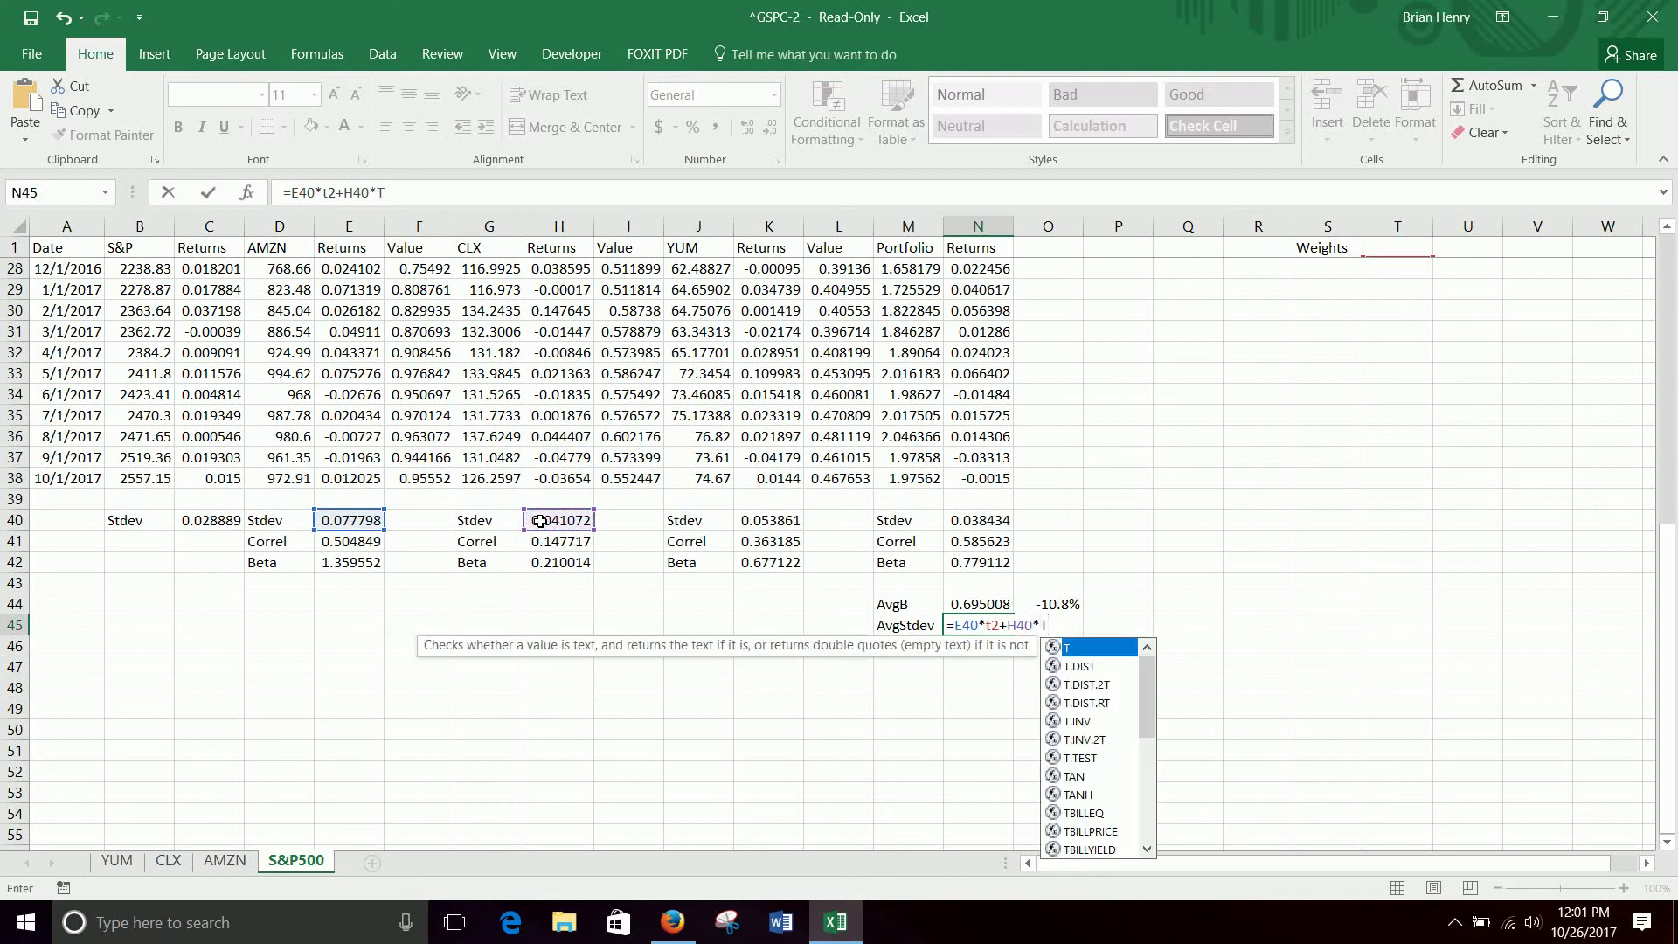
type("3")
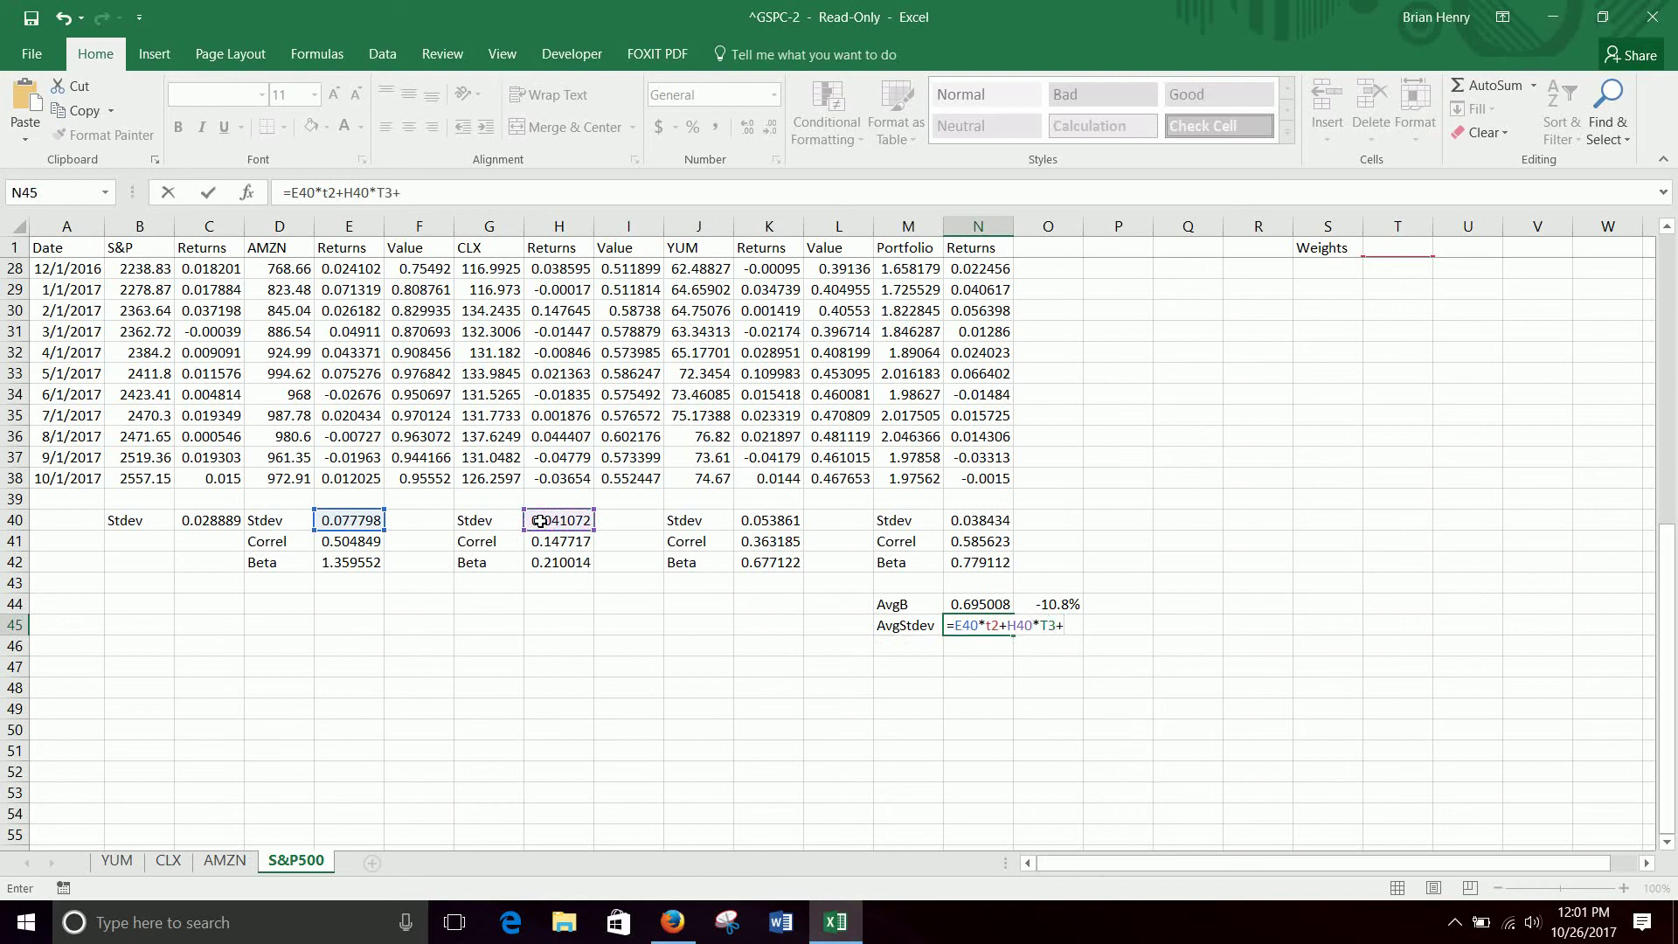
type("+")
left_click(746, 521)
type("*")
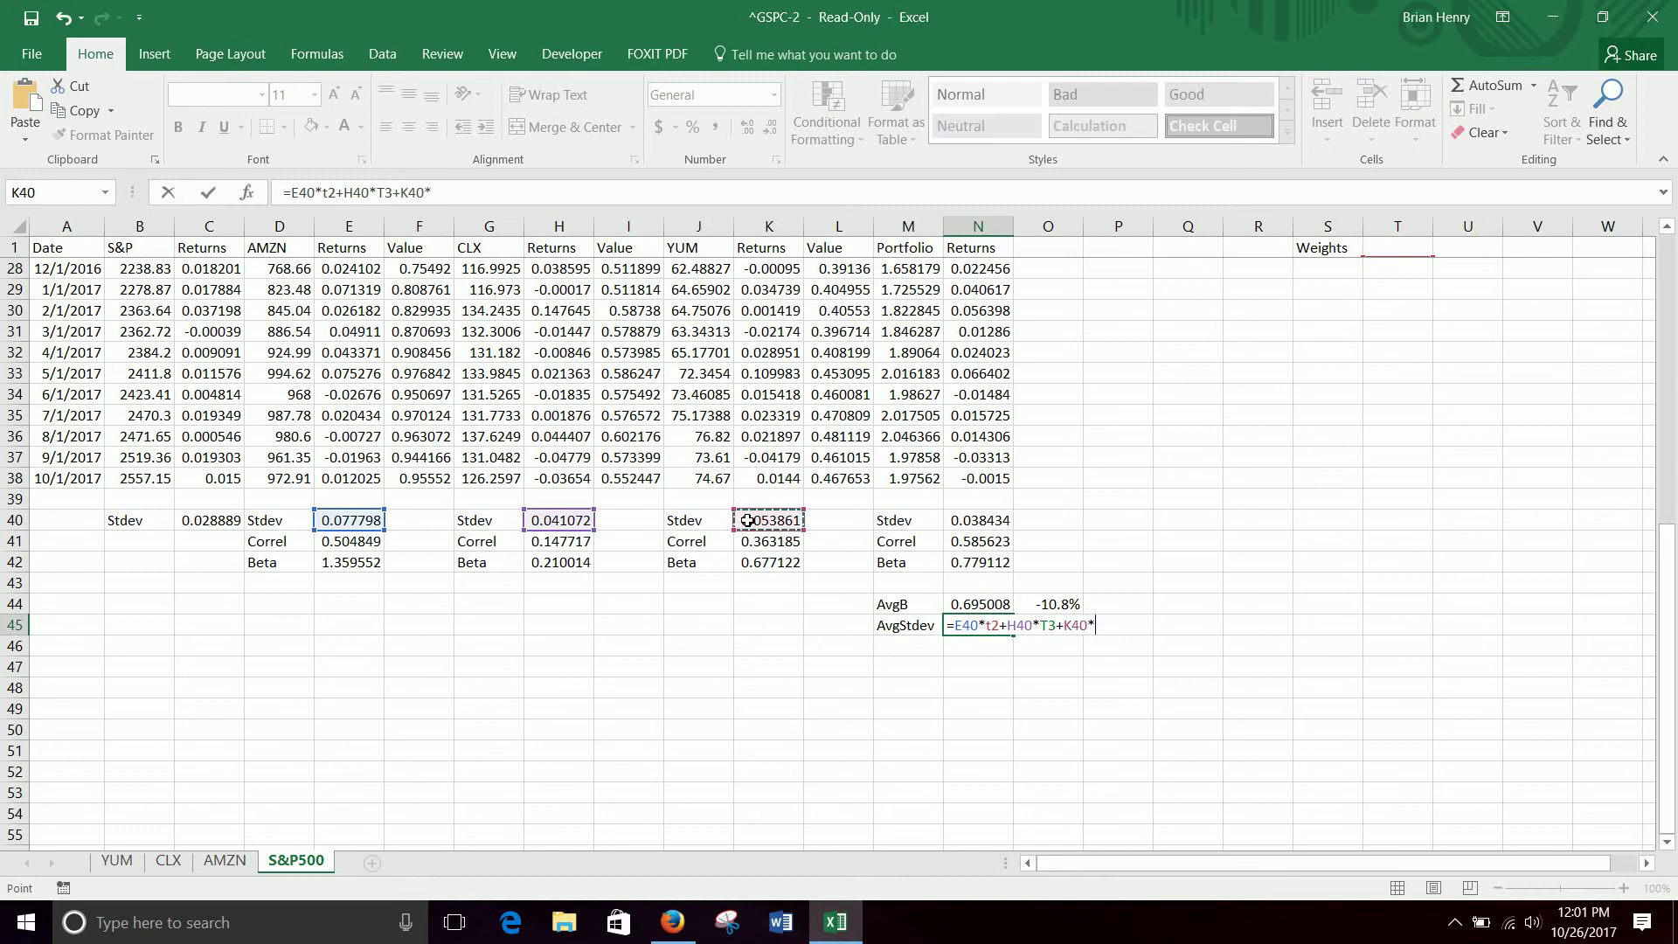
type("t")
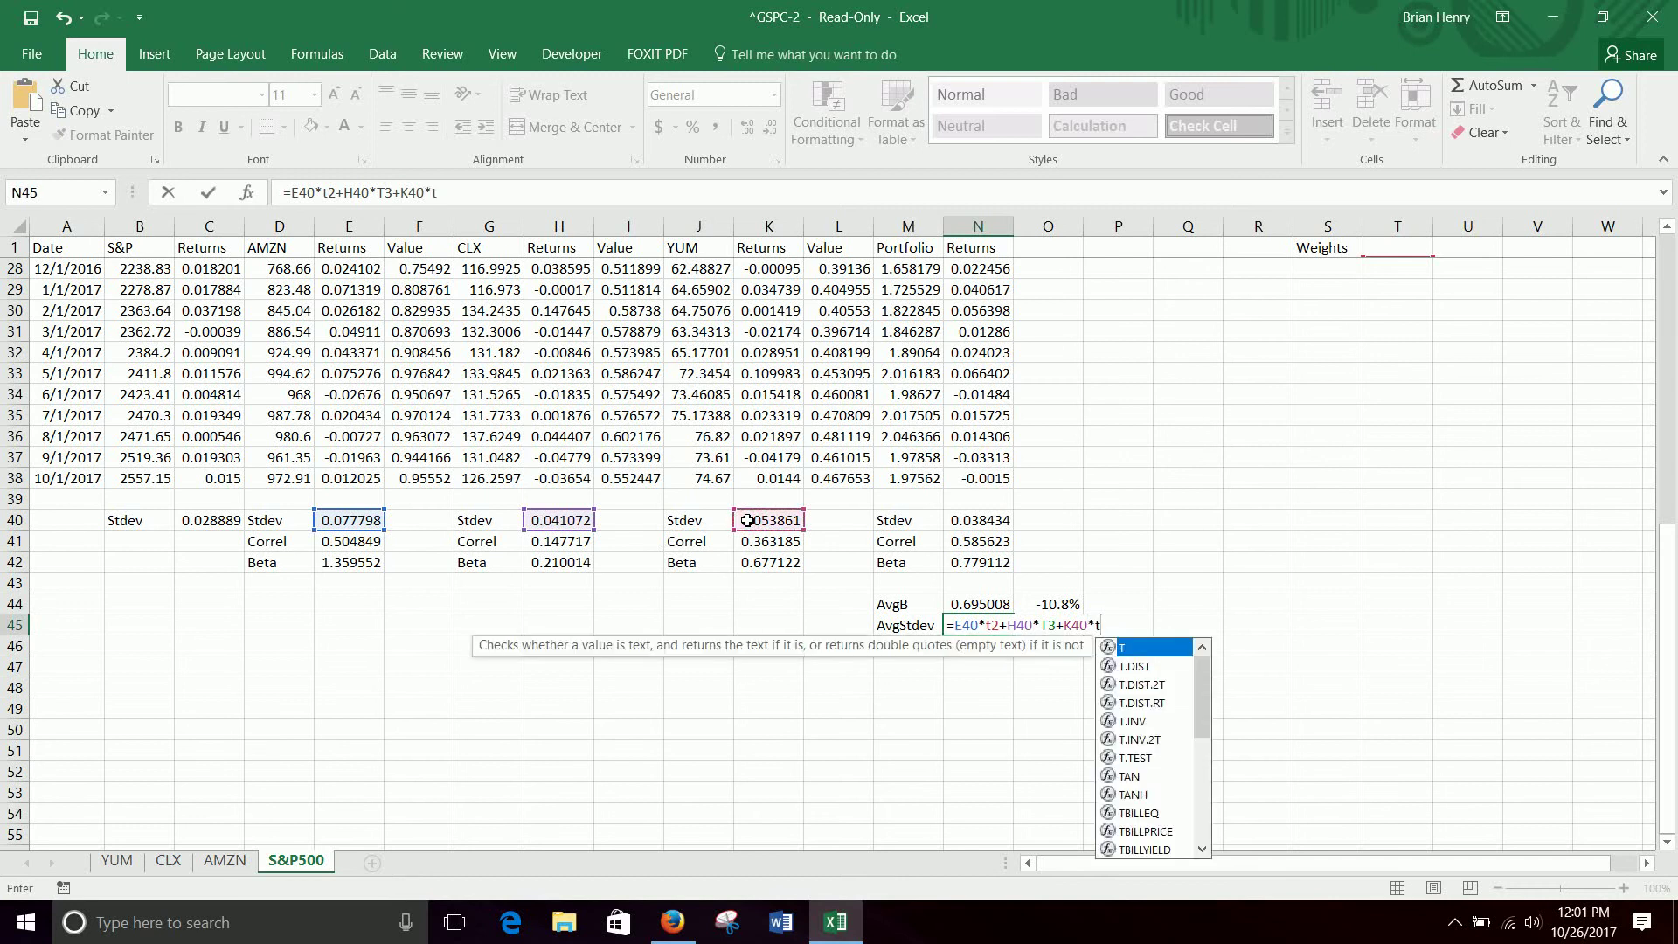
type("4")
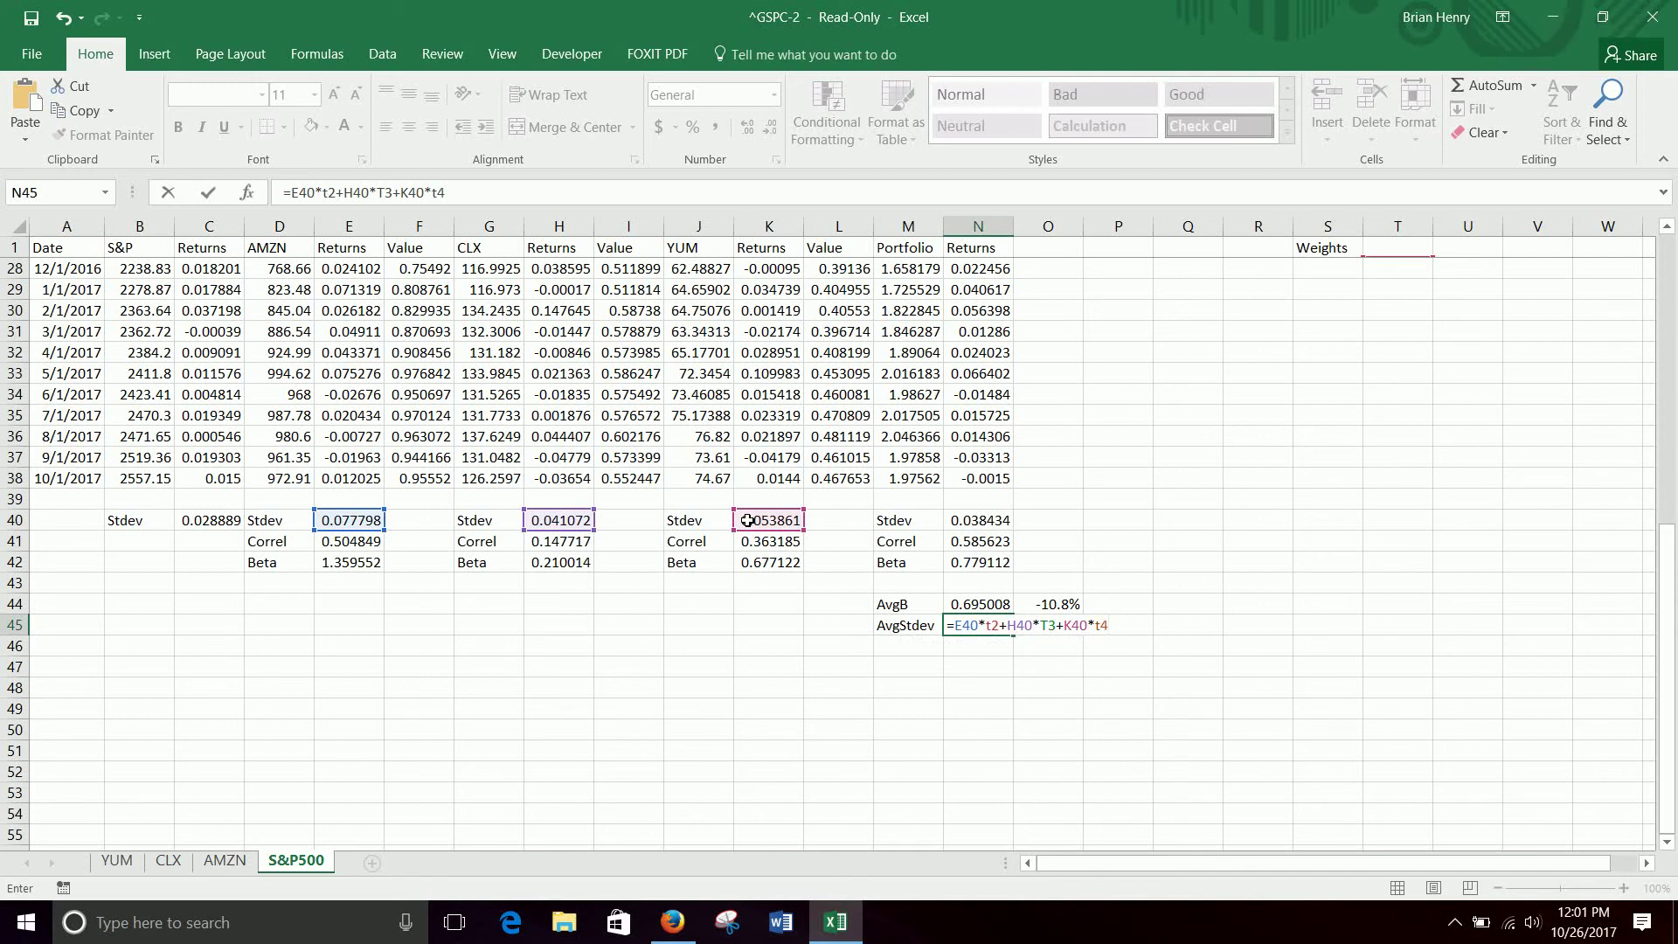
key("Return")
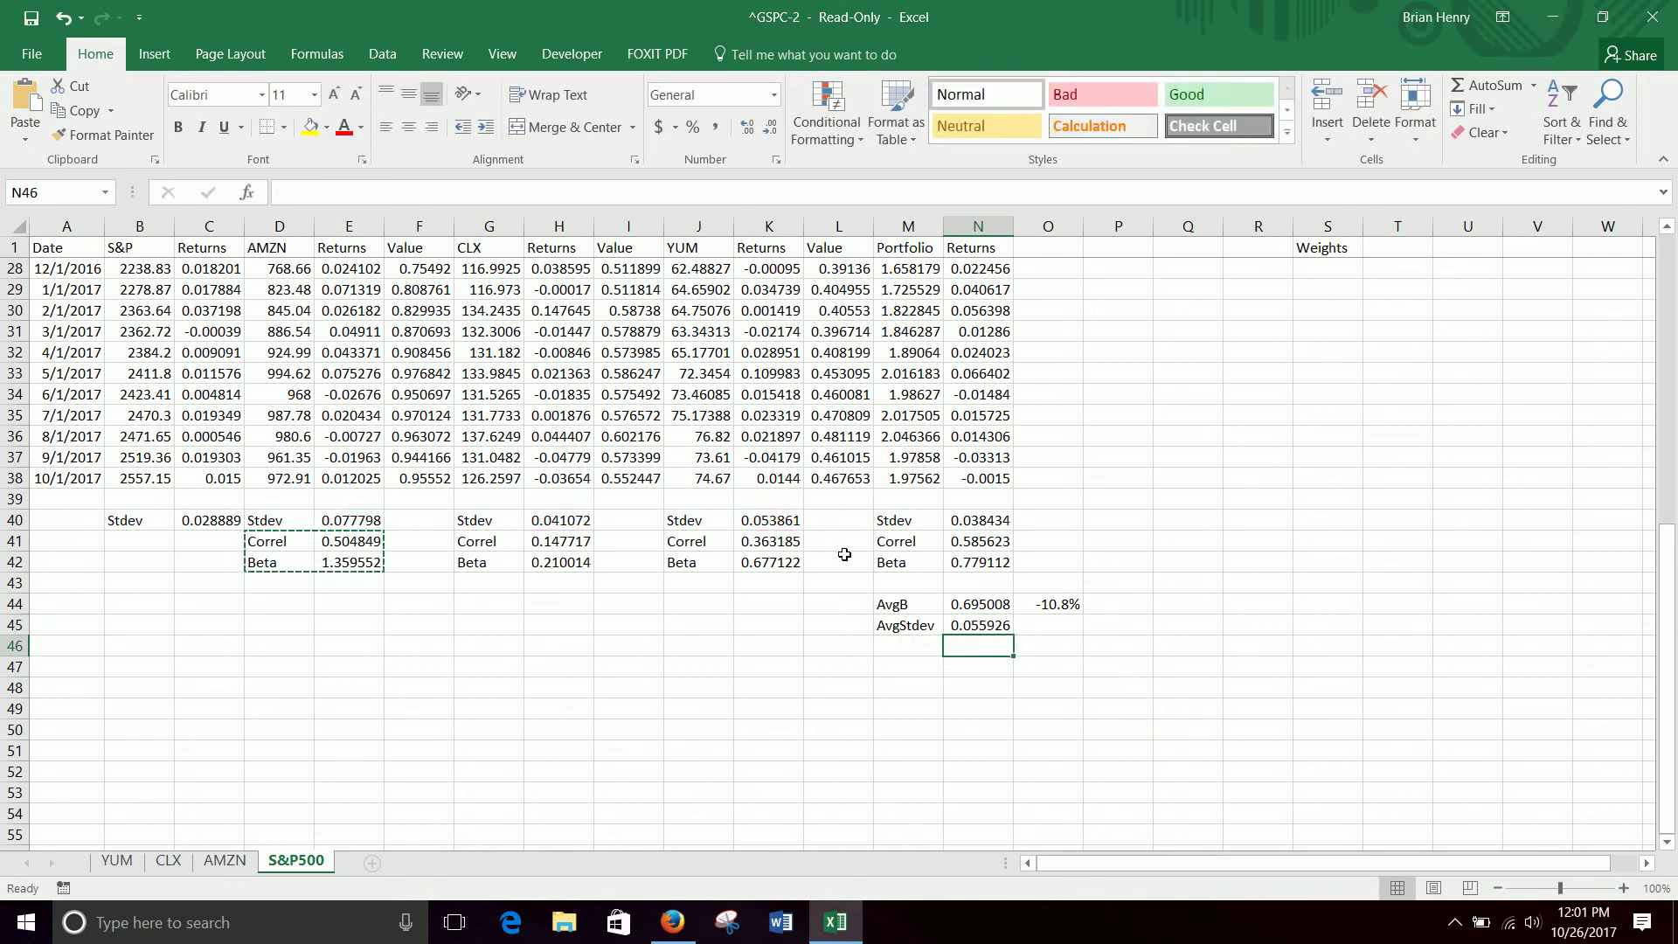
Step: Calculate the average standard deviation's percentage difference from the portfolio's in O45 with =N45/N40-1, formatted as a percentage with one decimal place
left_click(990, 628)
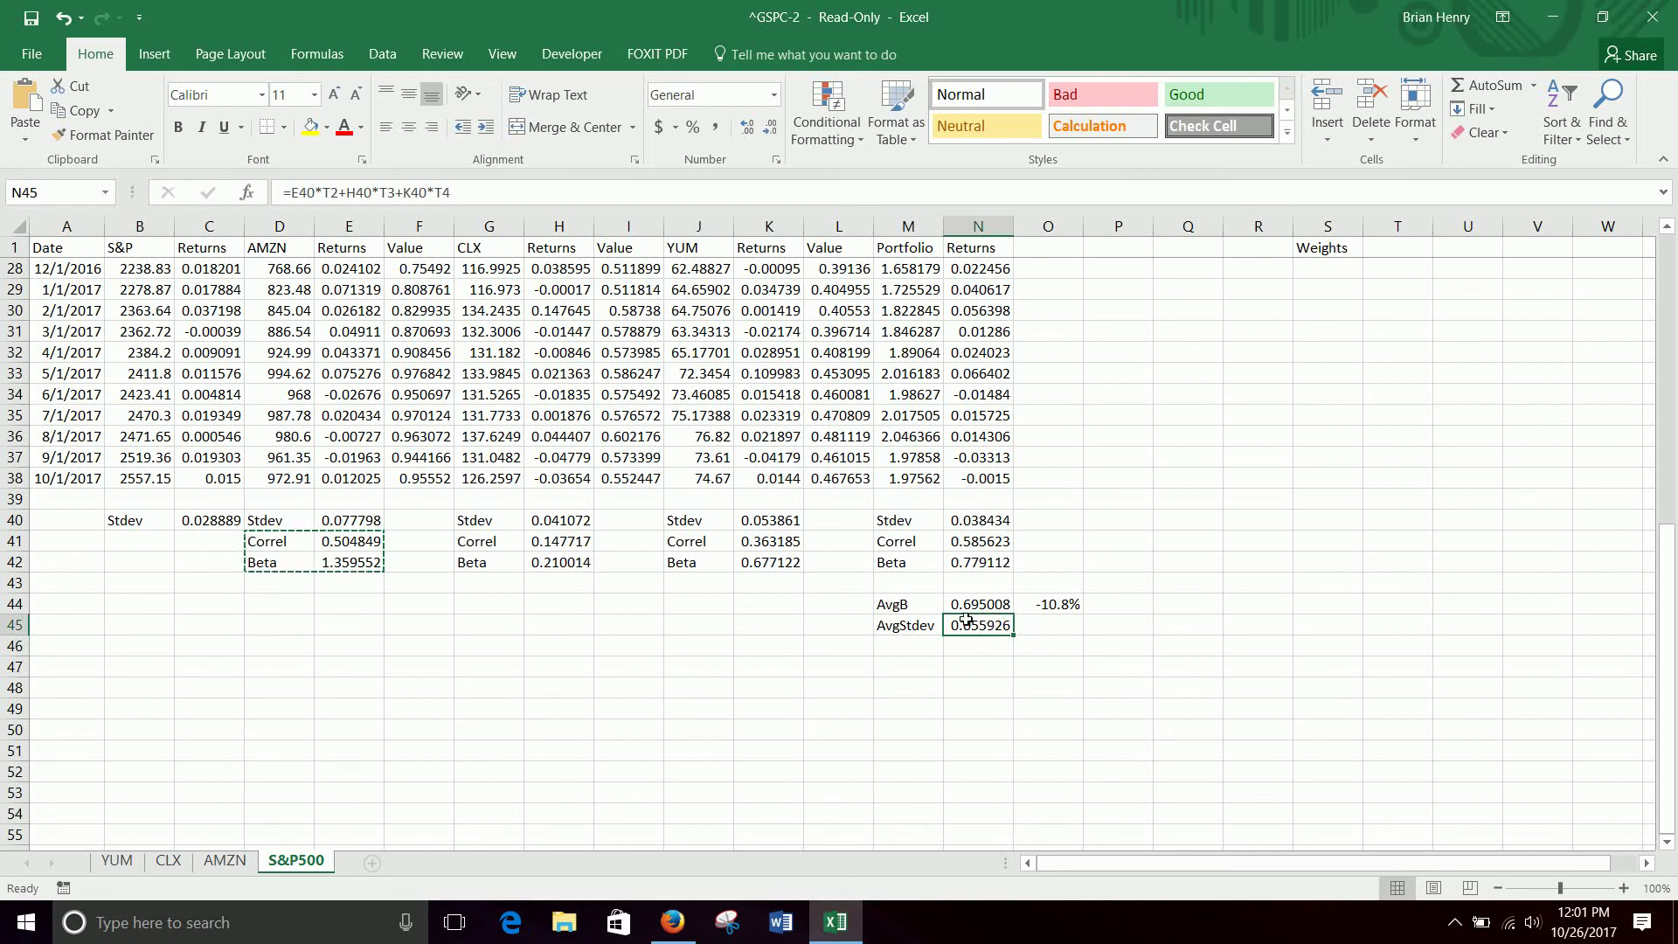
left_click(976, 522)
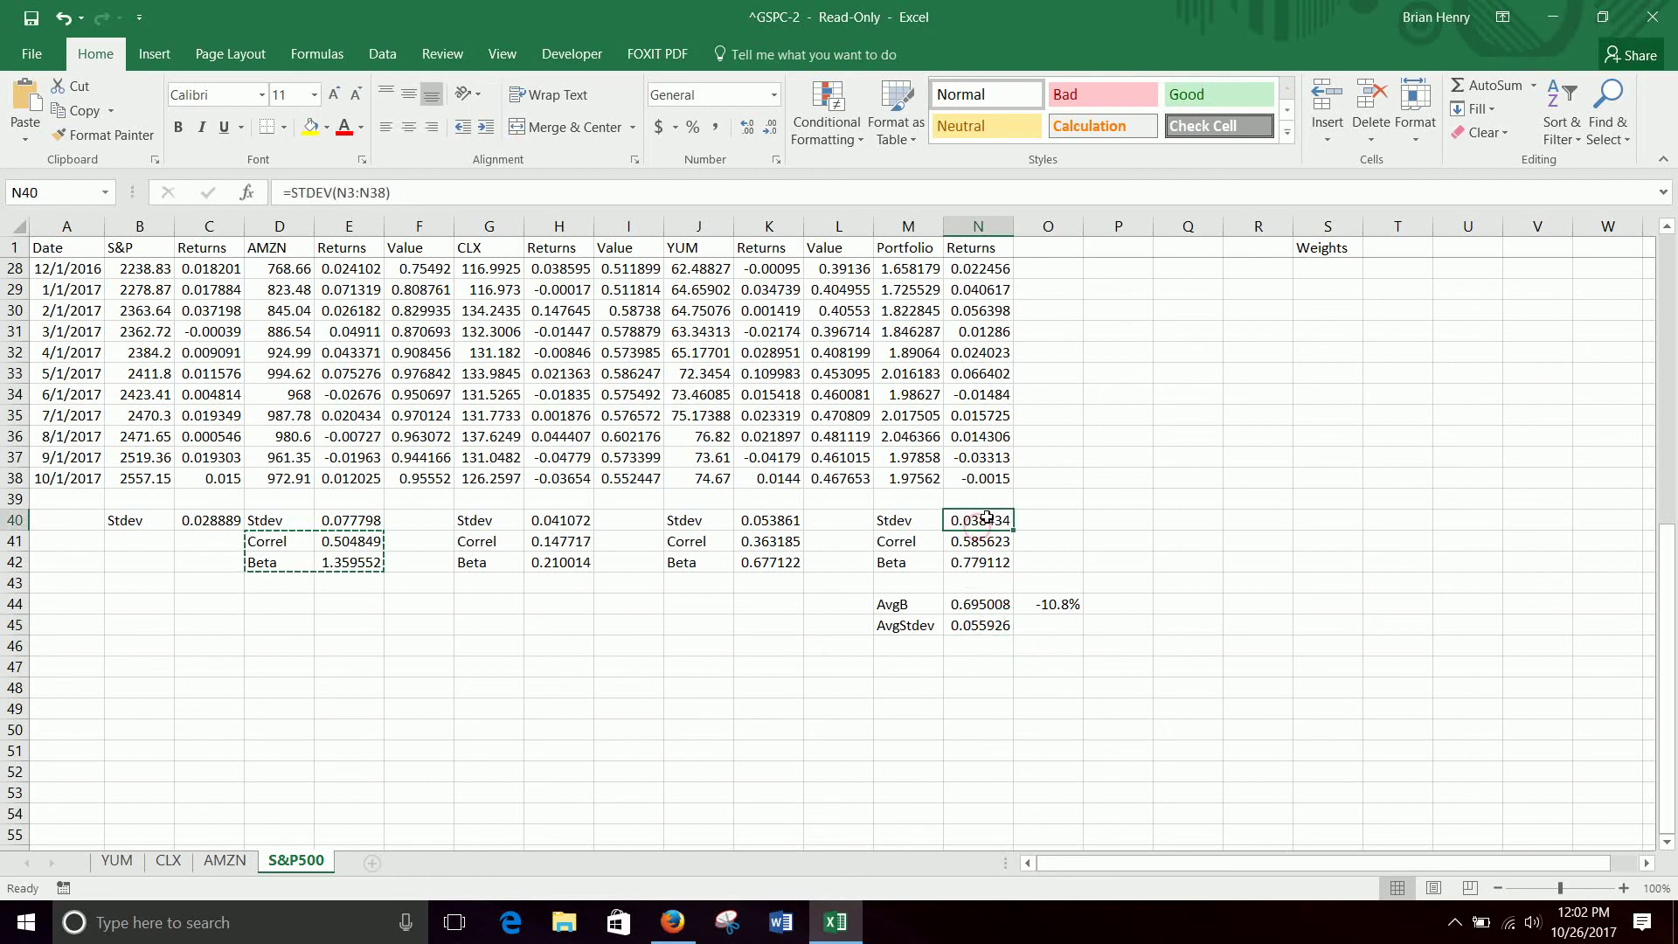
left_click(1040, 619)
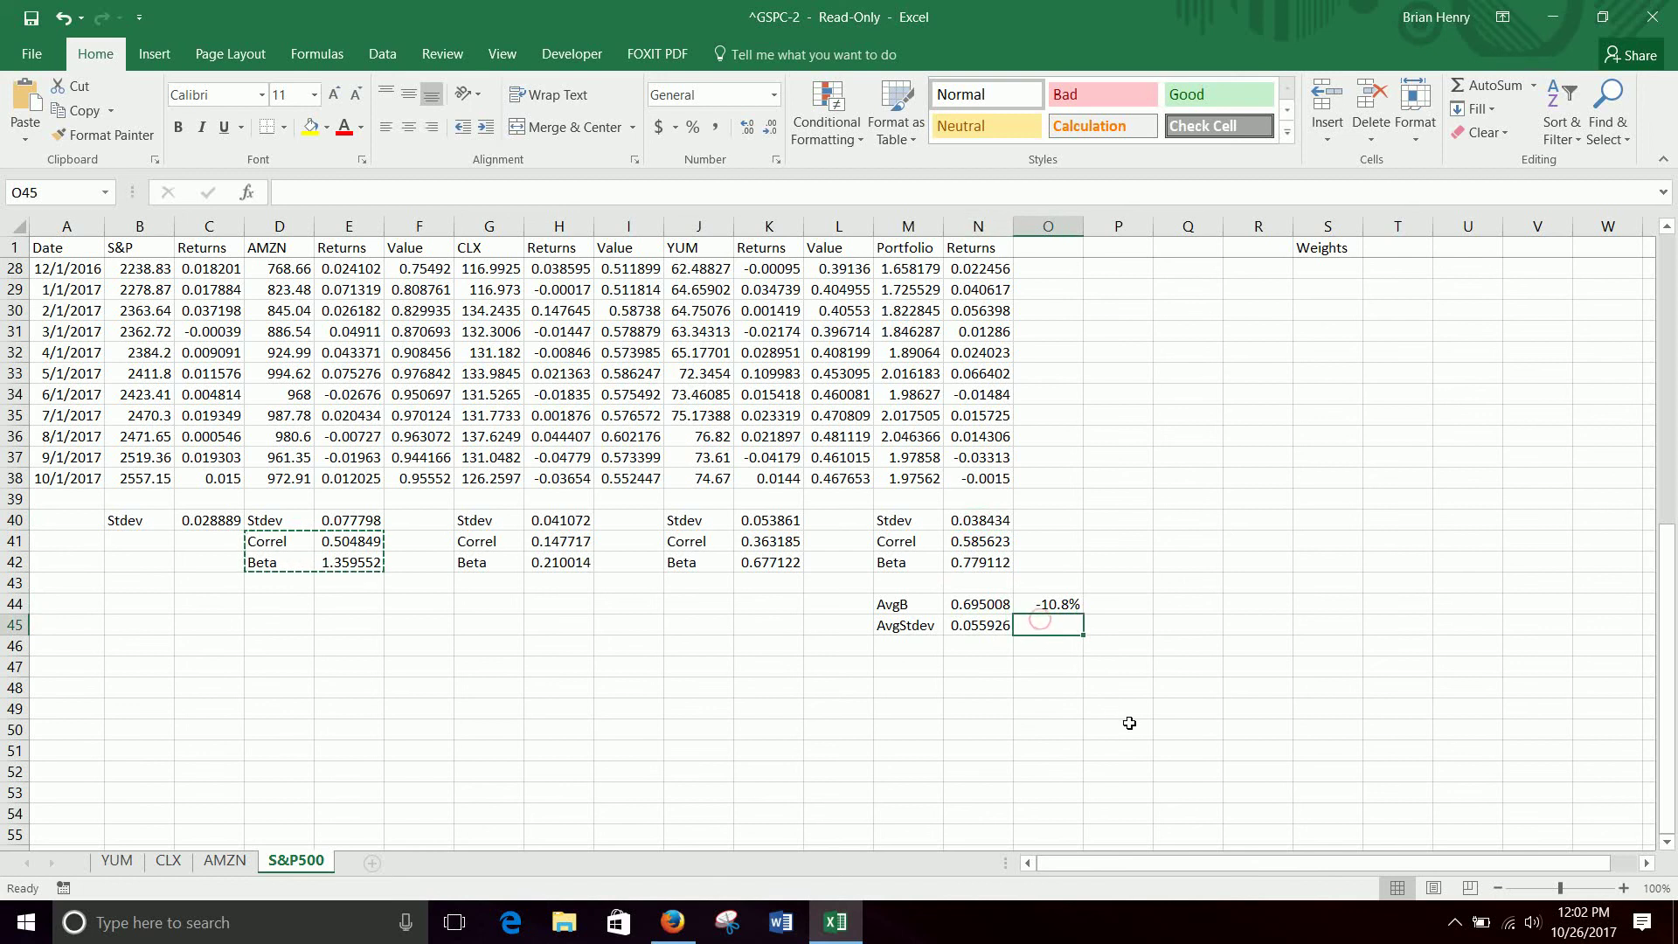
type("=")
key("Left")
type("/")
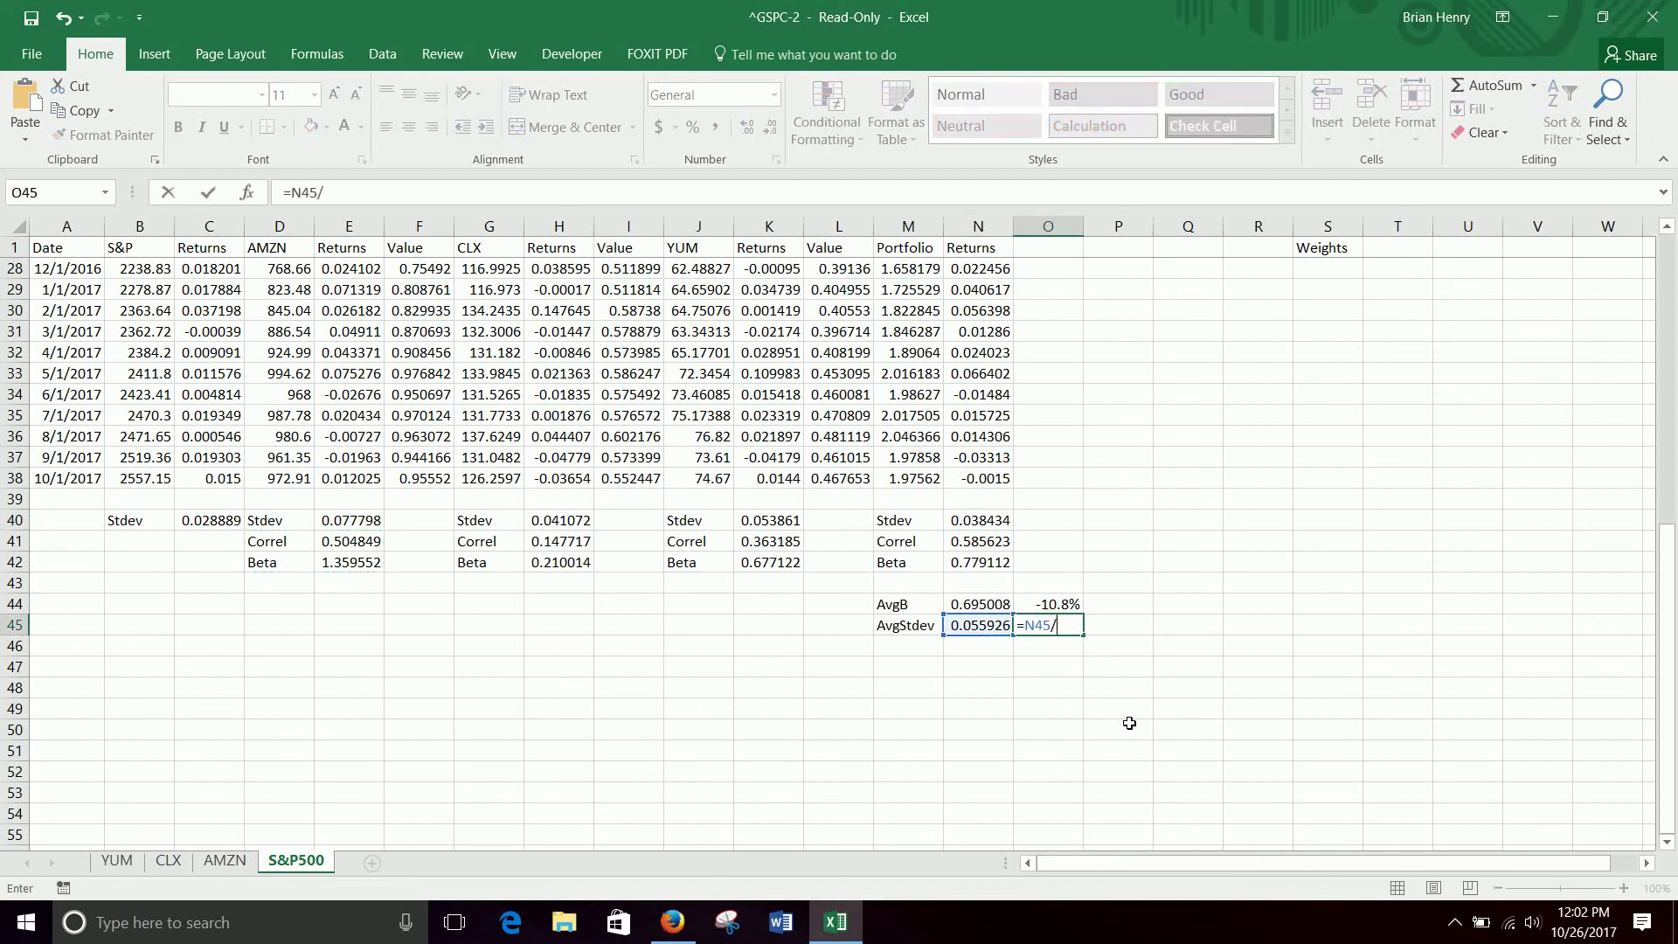
key("Left")
key("Up")
key("Up")
key("Up")
key("Up")
key("Up")
type("-1")
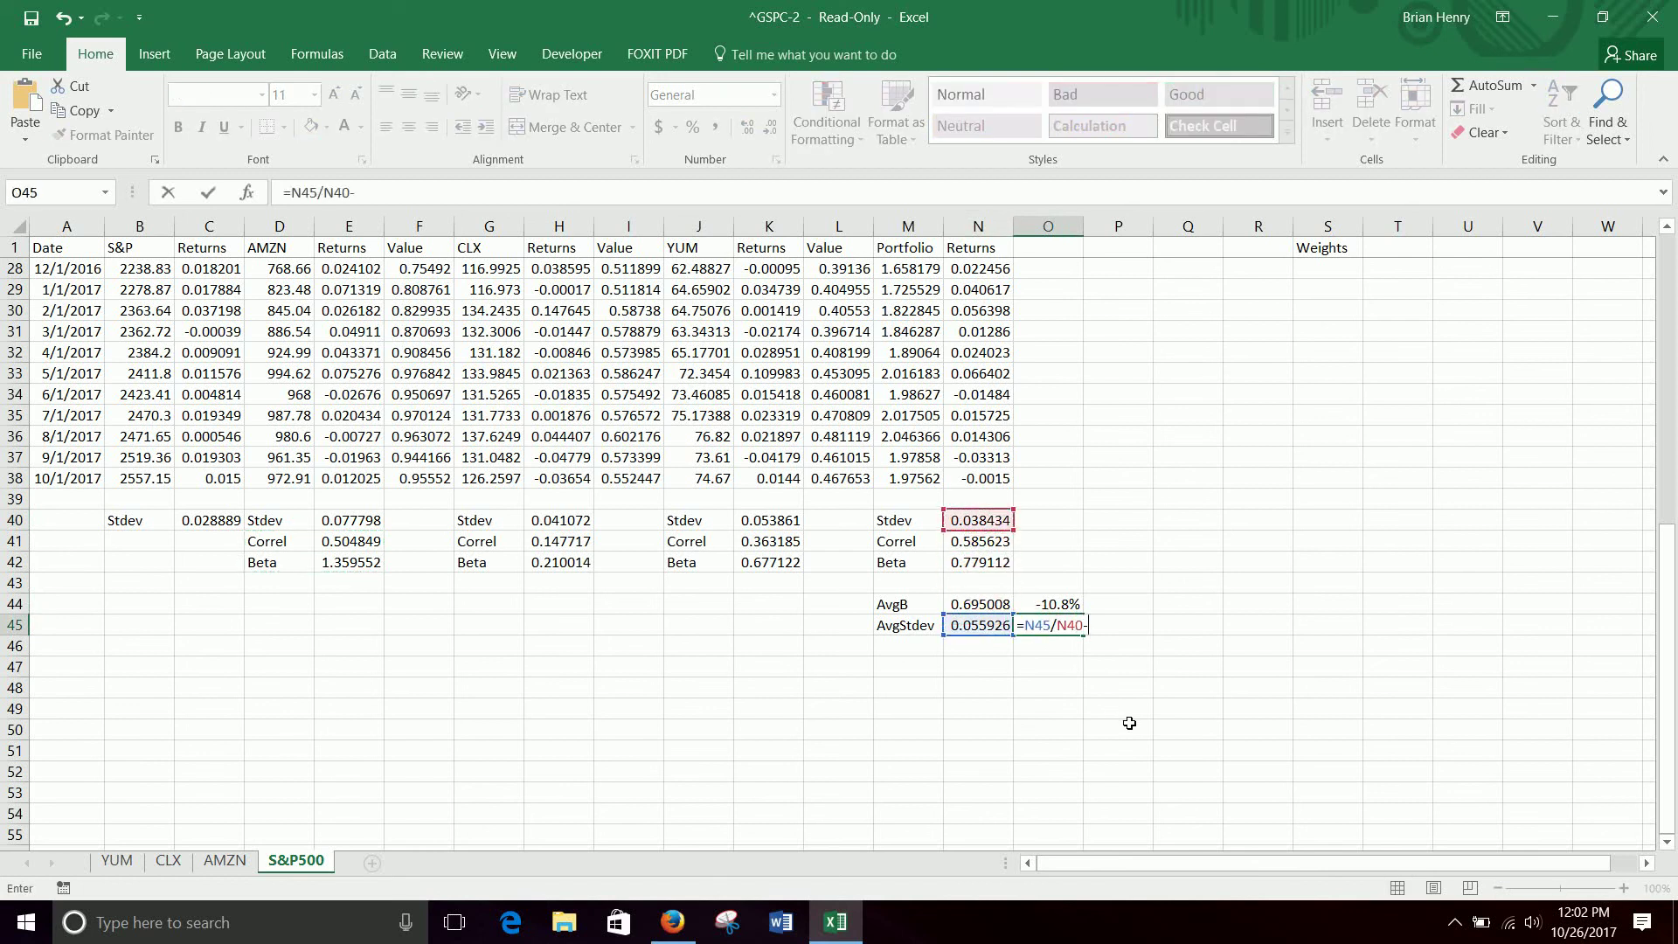
key("ctrl+Return")
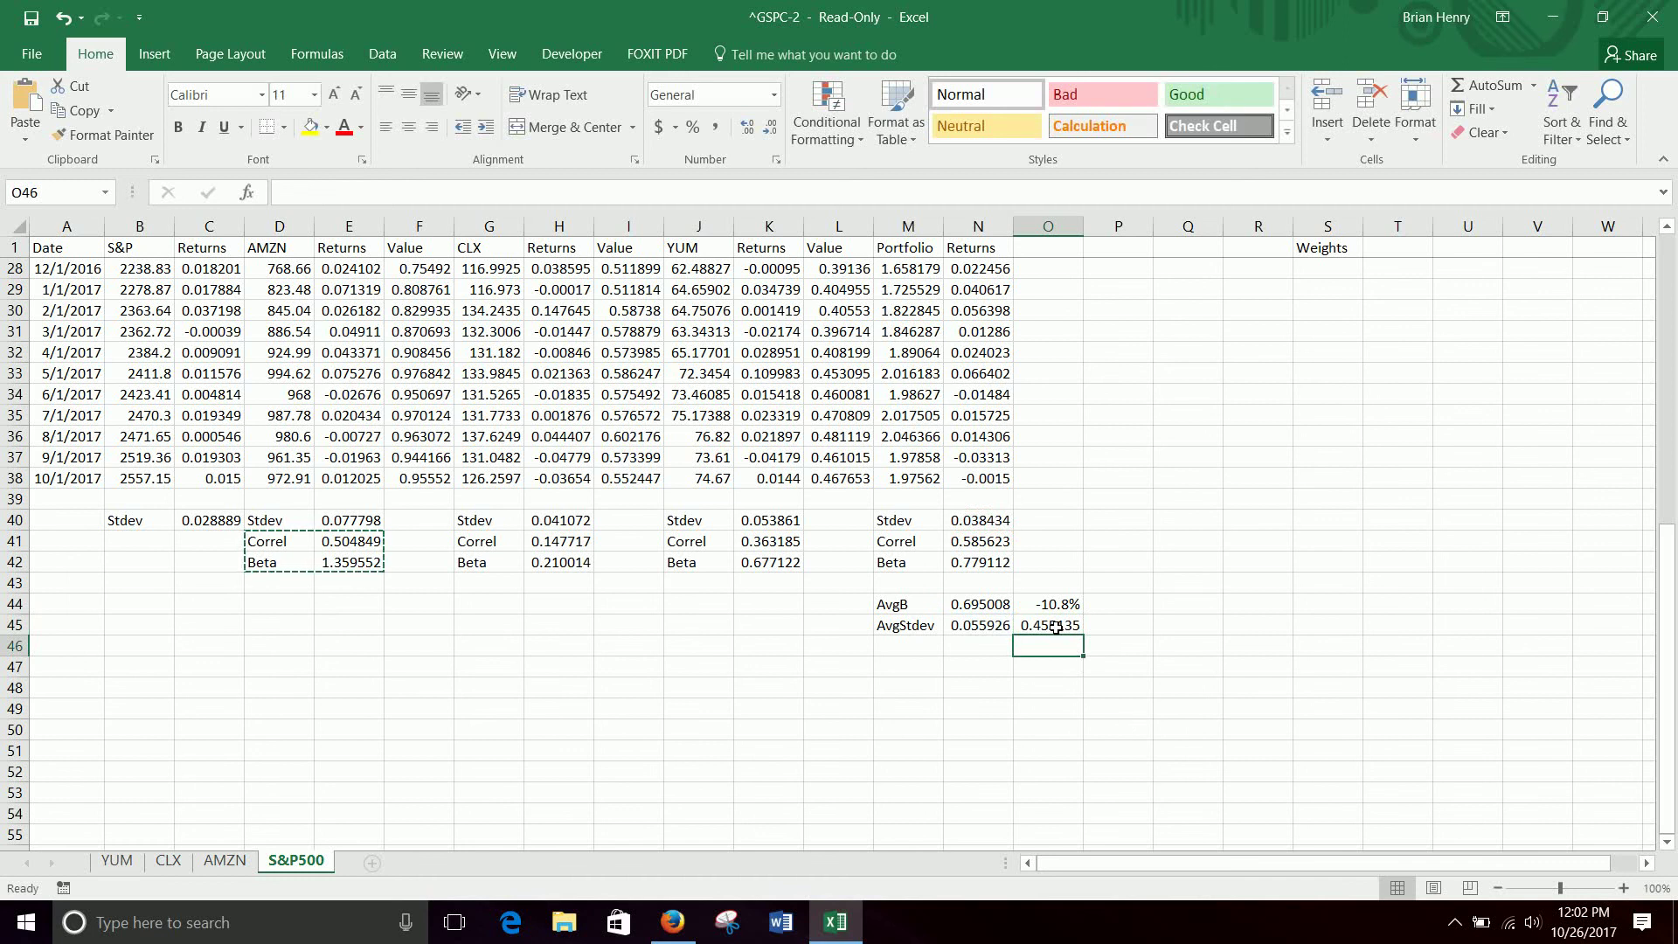
left_click(693, 126)
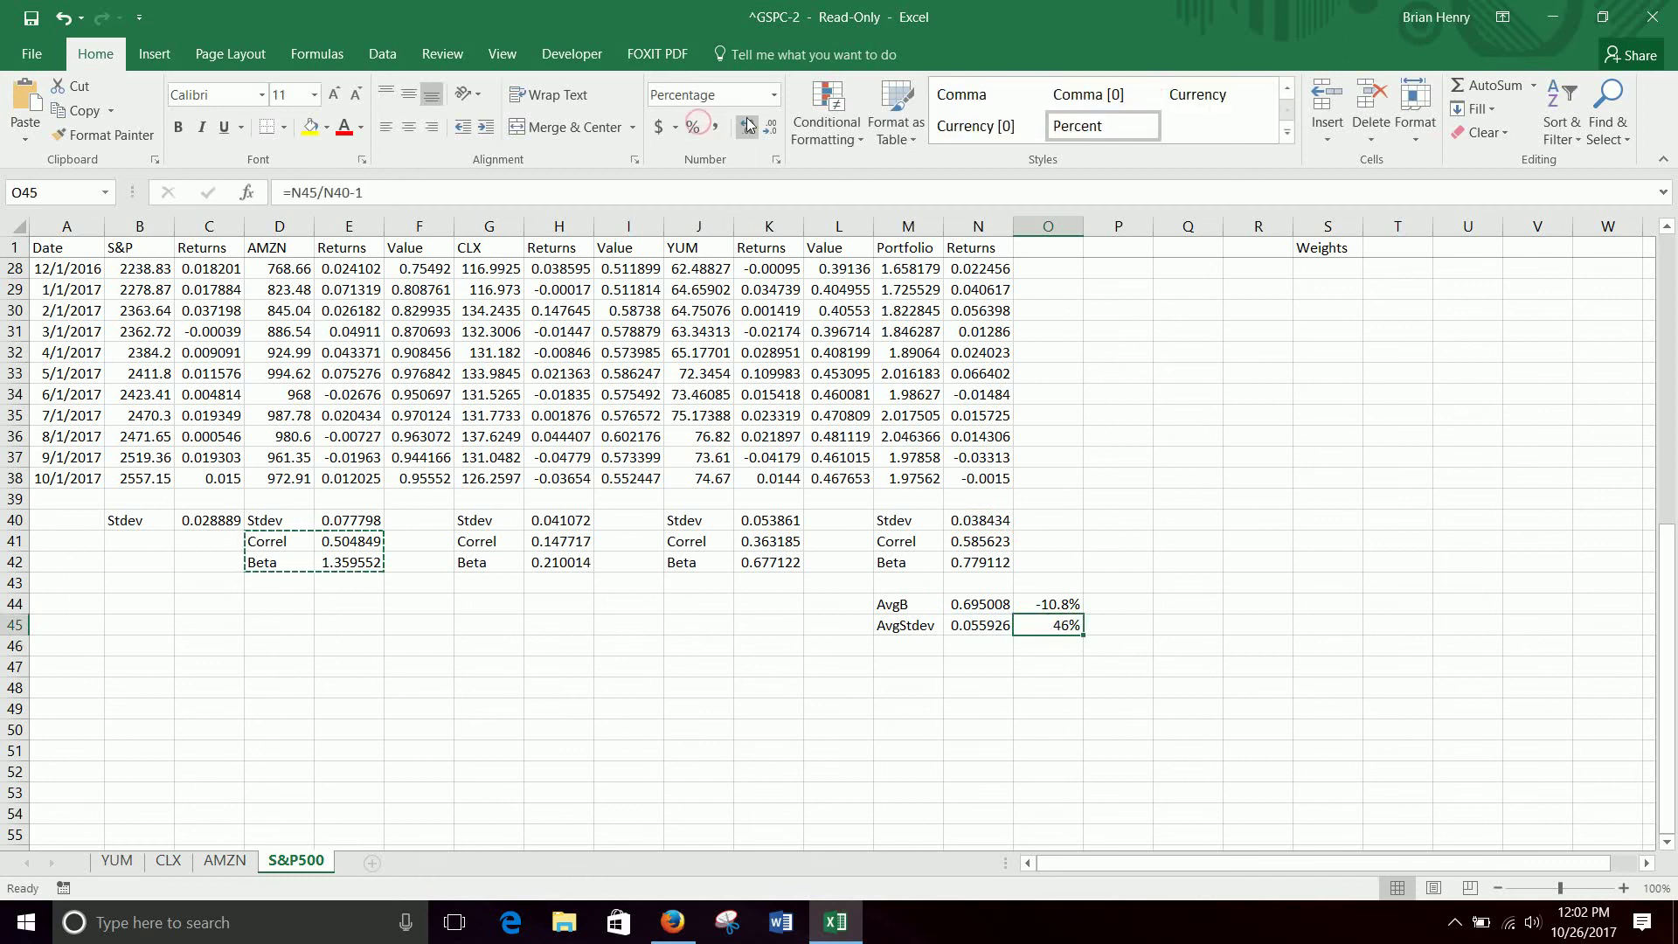
left_click(748, 126)
Step: Compare the portfolio's Stdev in M40:N40 with the AvgStdev row in M45:O45
left_click(985, 522)
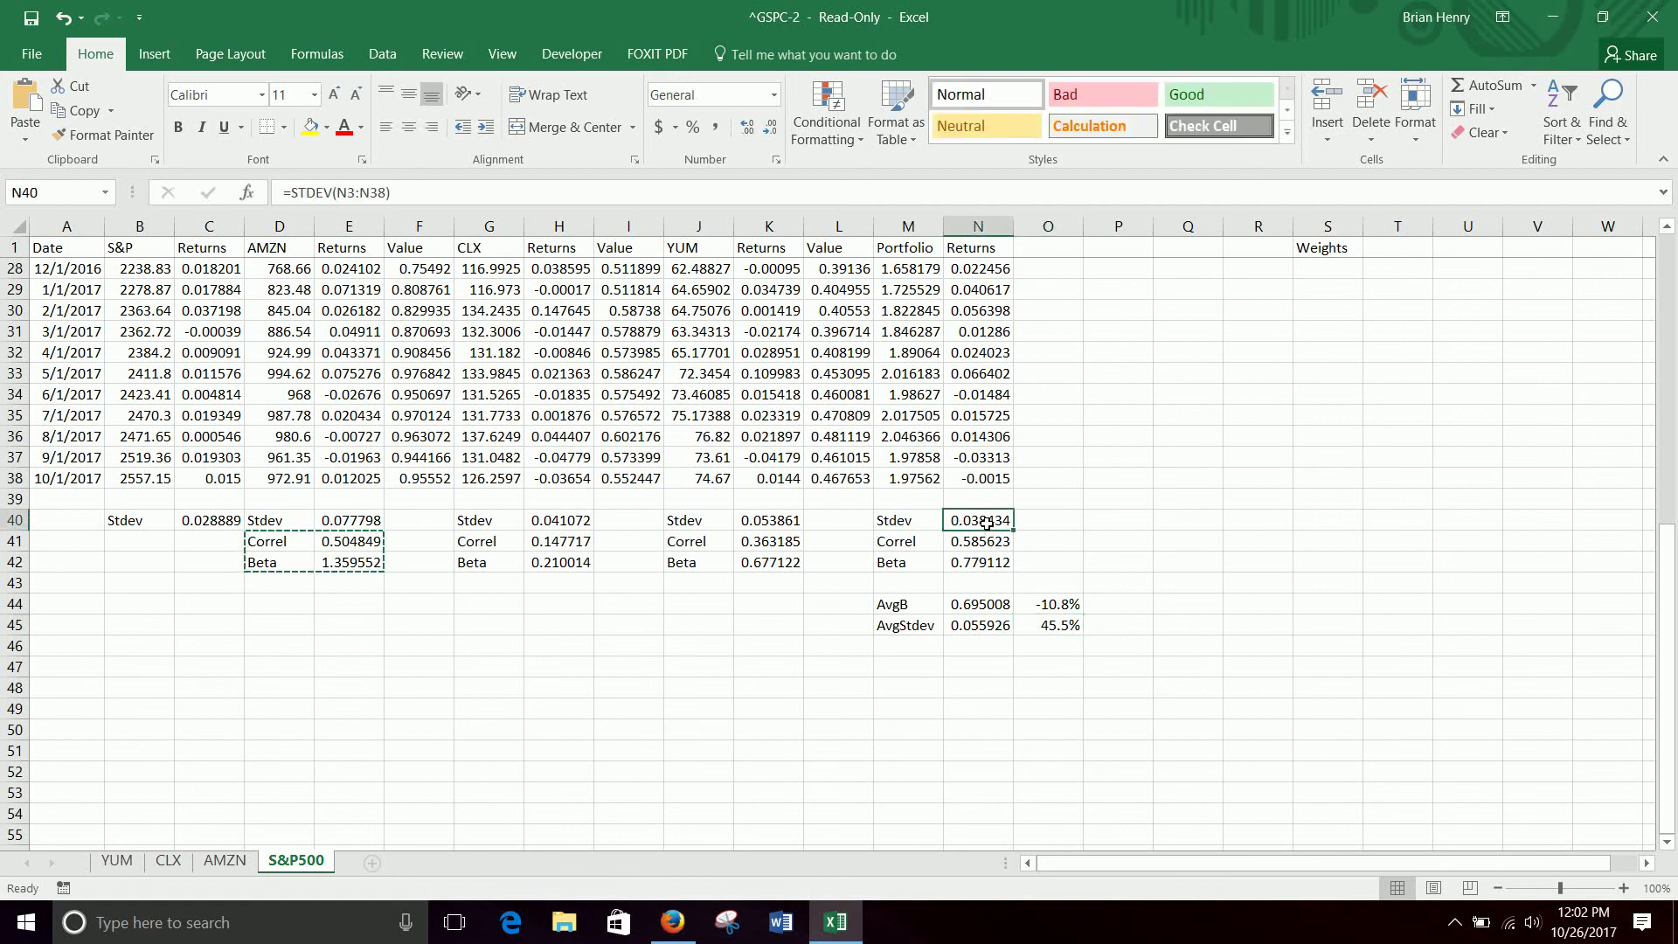
left_click_drag(912, 516, 977, 522)
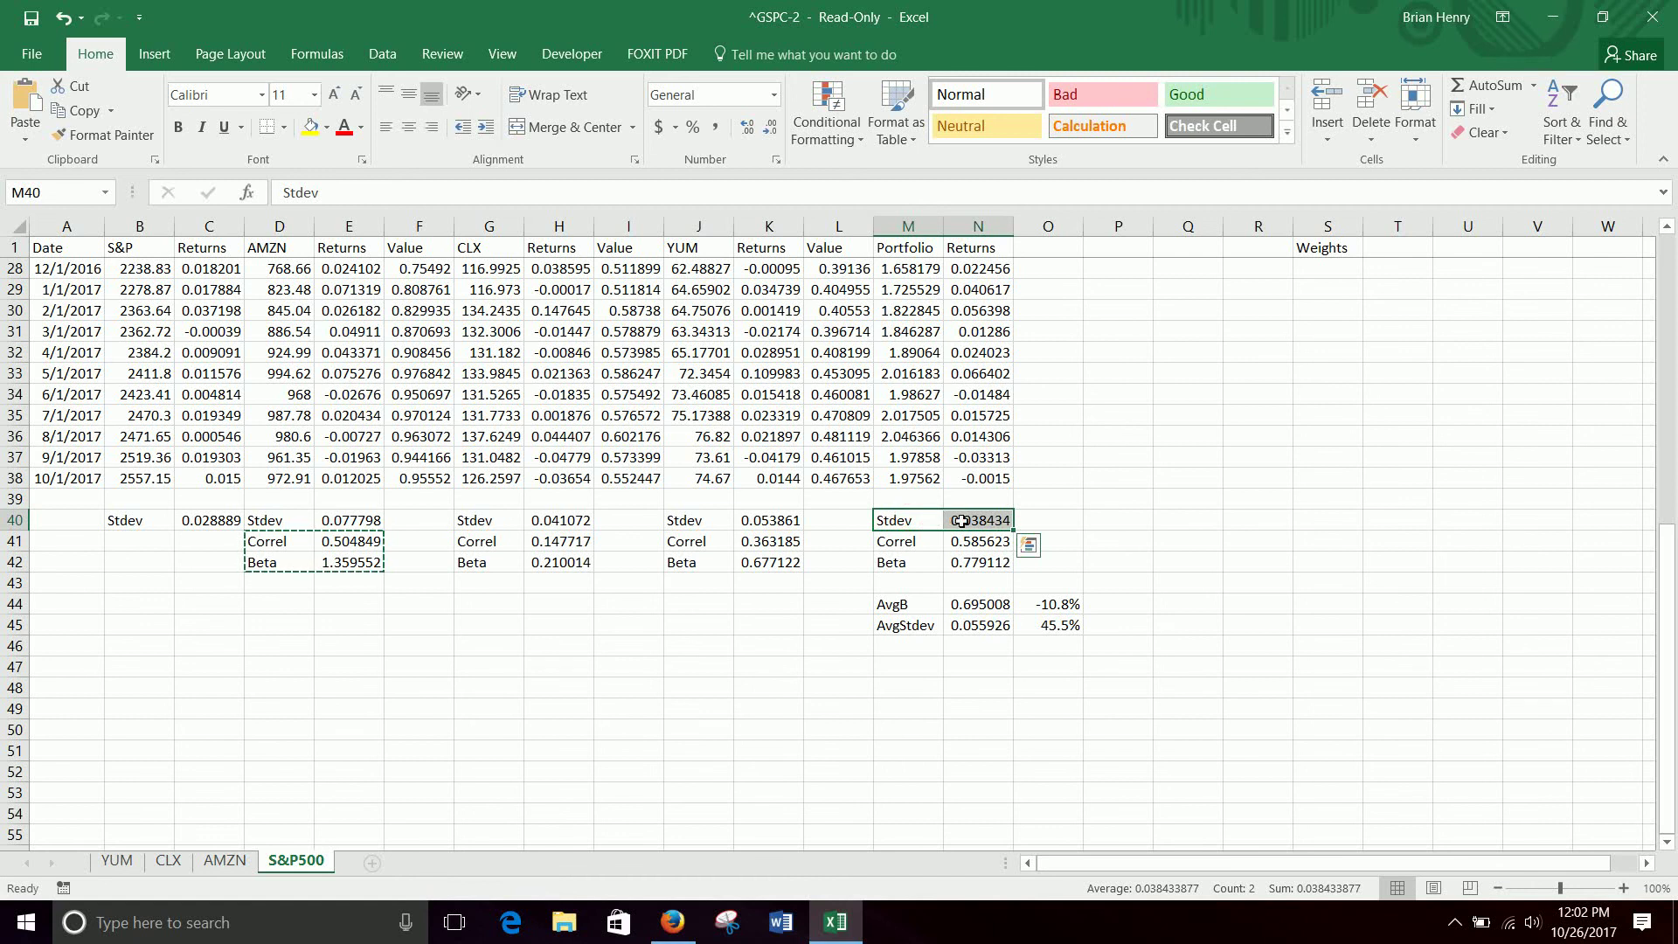
left_click(980, 625)
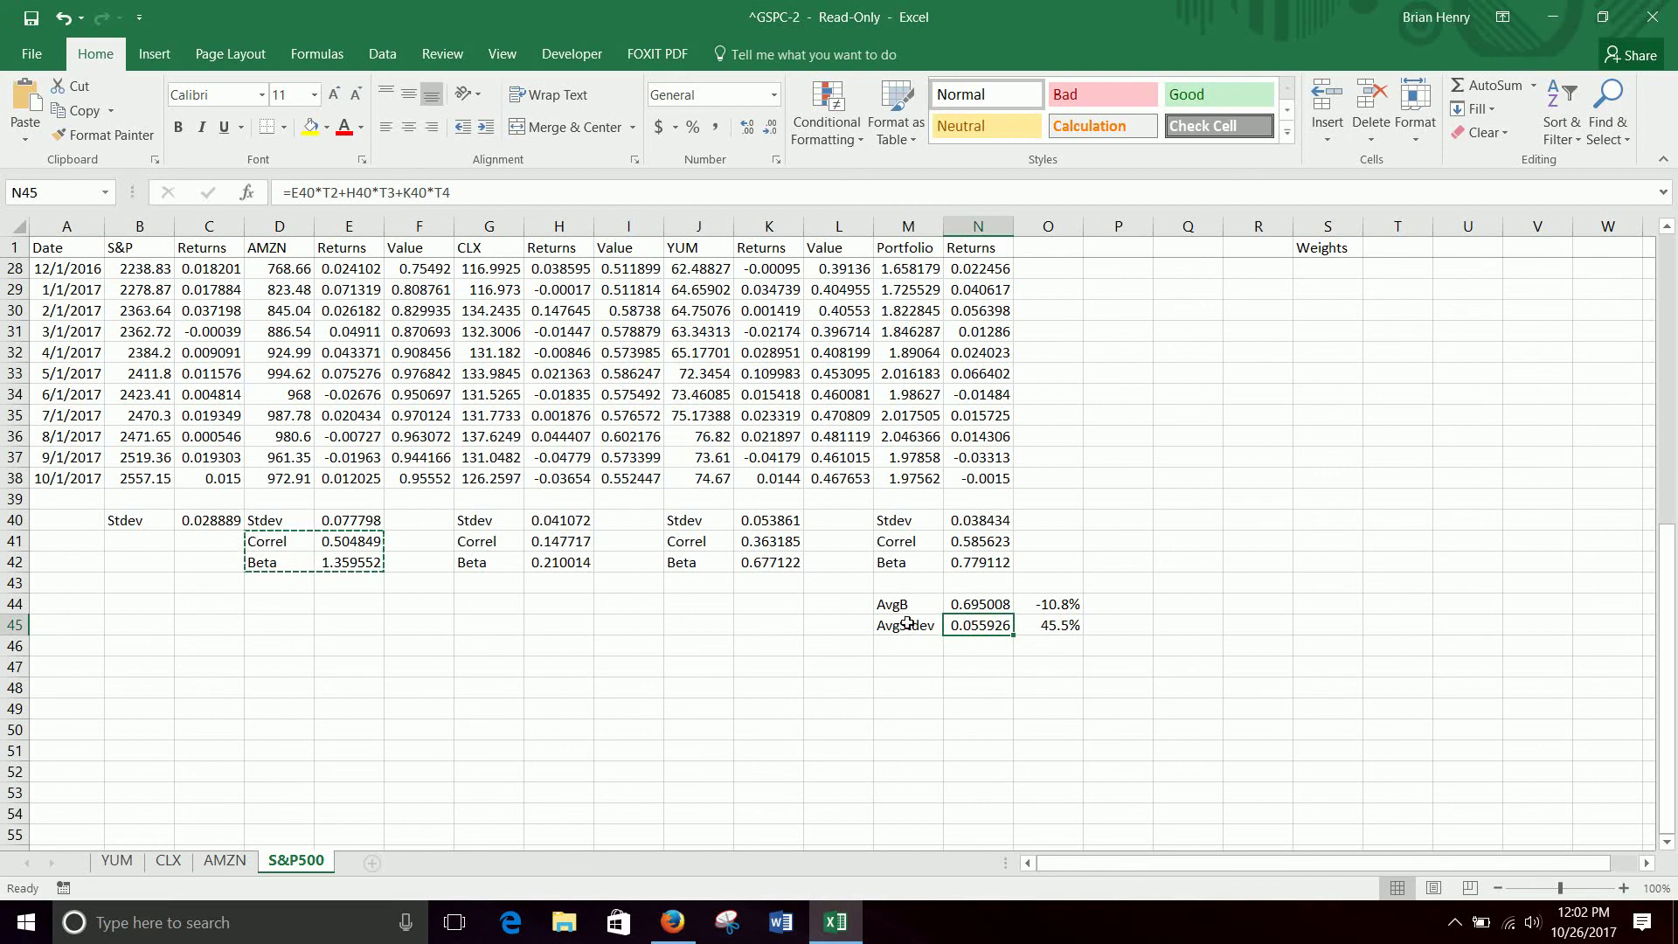
left_click_drag(908, 623, 1058, 625)
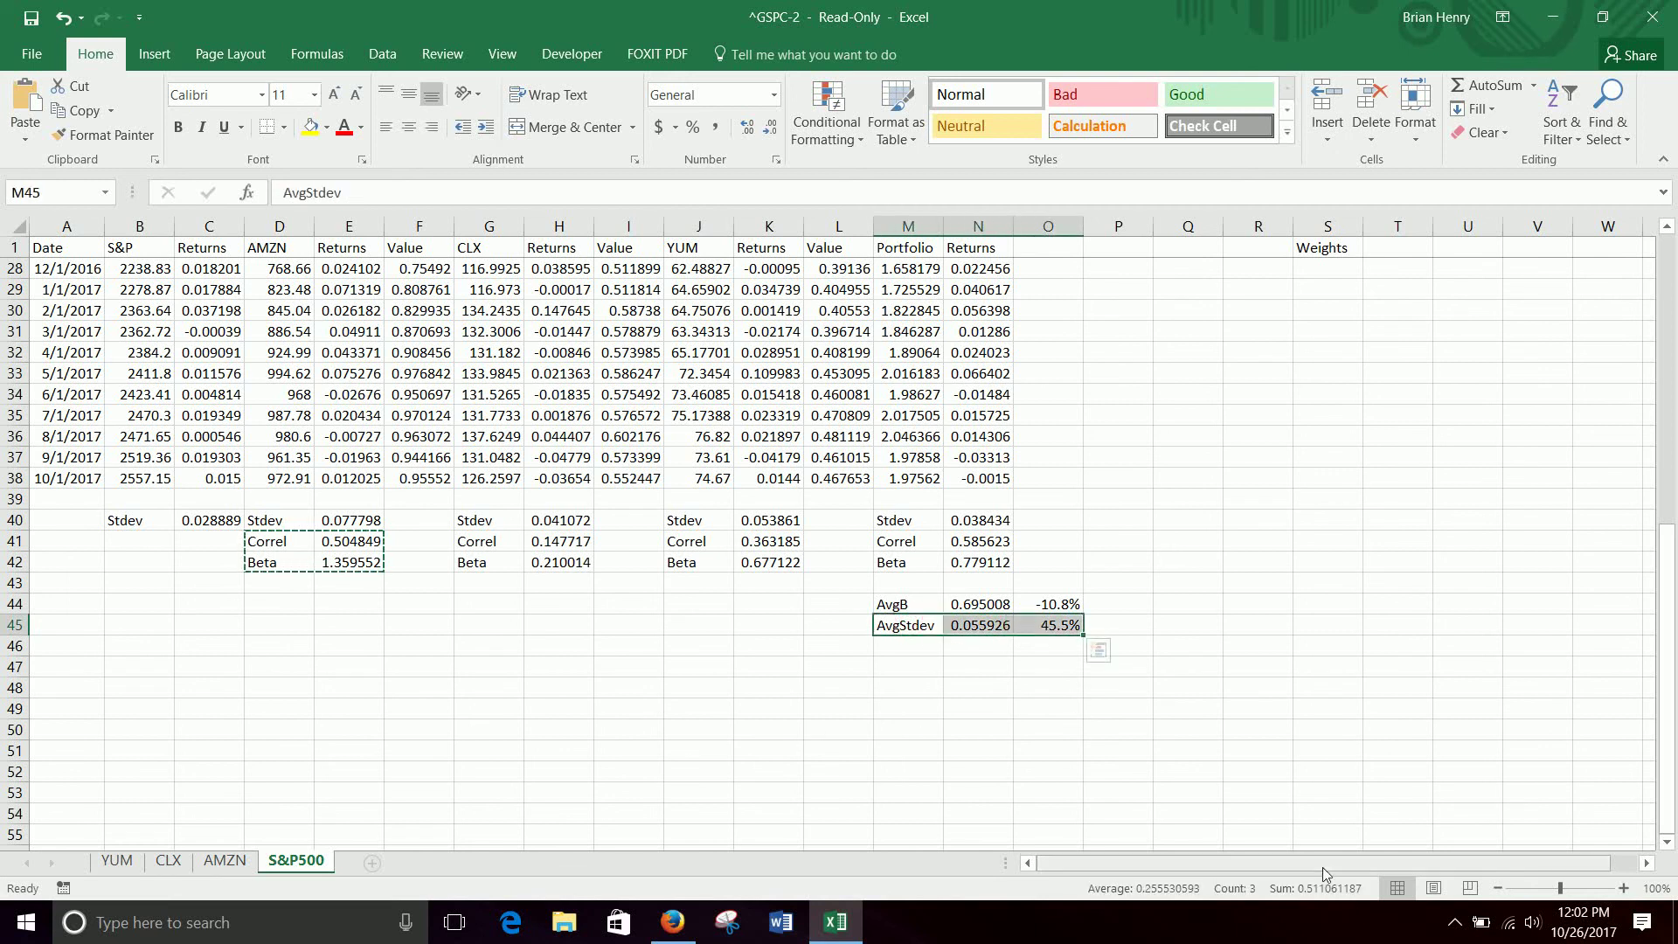
left_click(1452, 921)
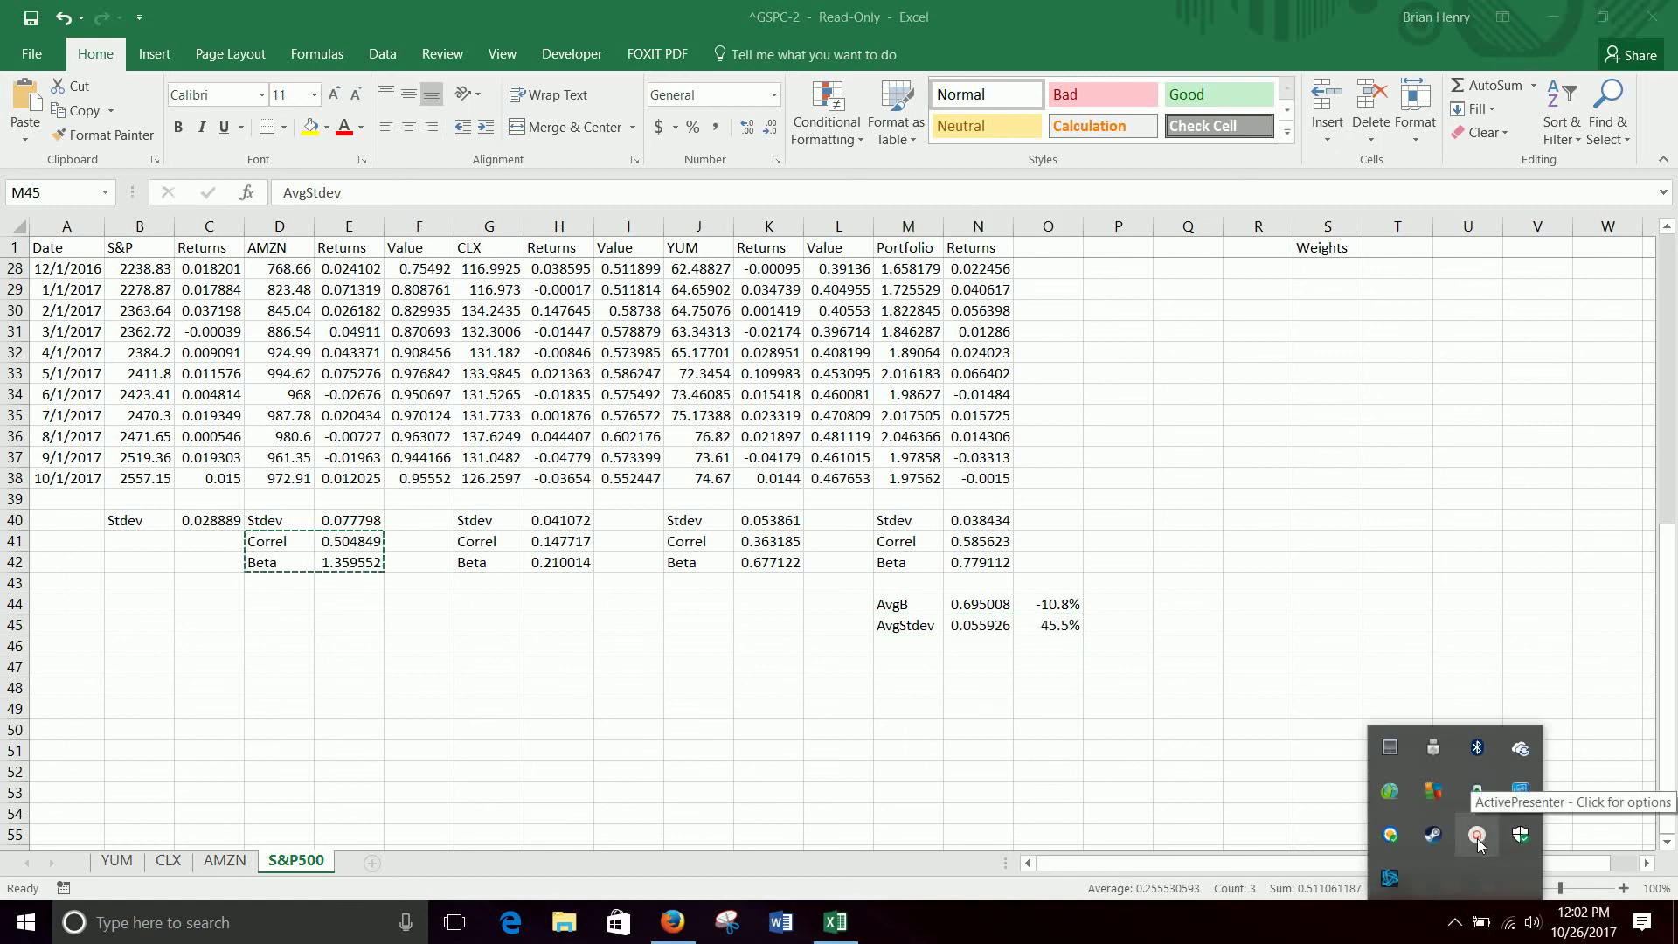
left_click(1476, 835)
left_click(1646, 872)
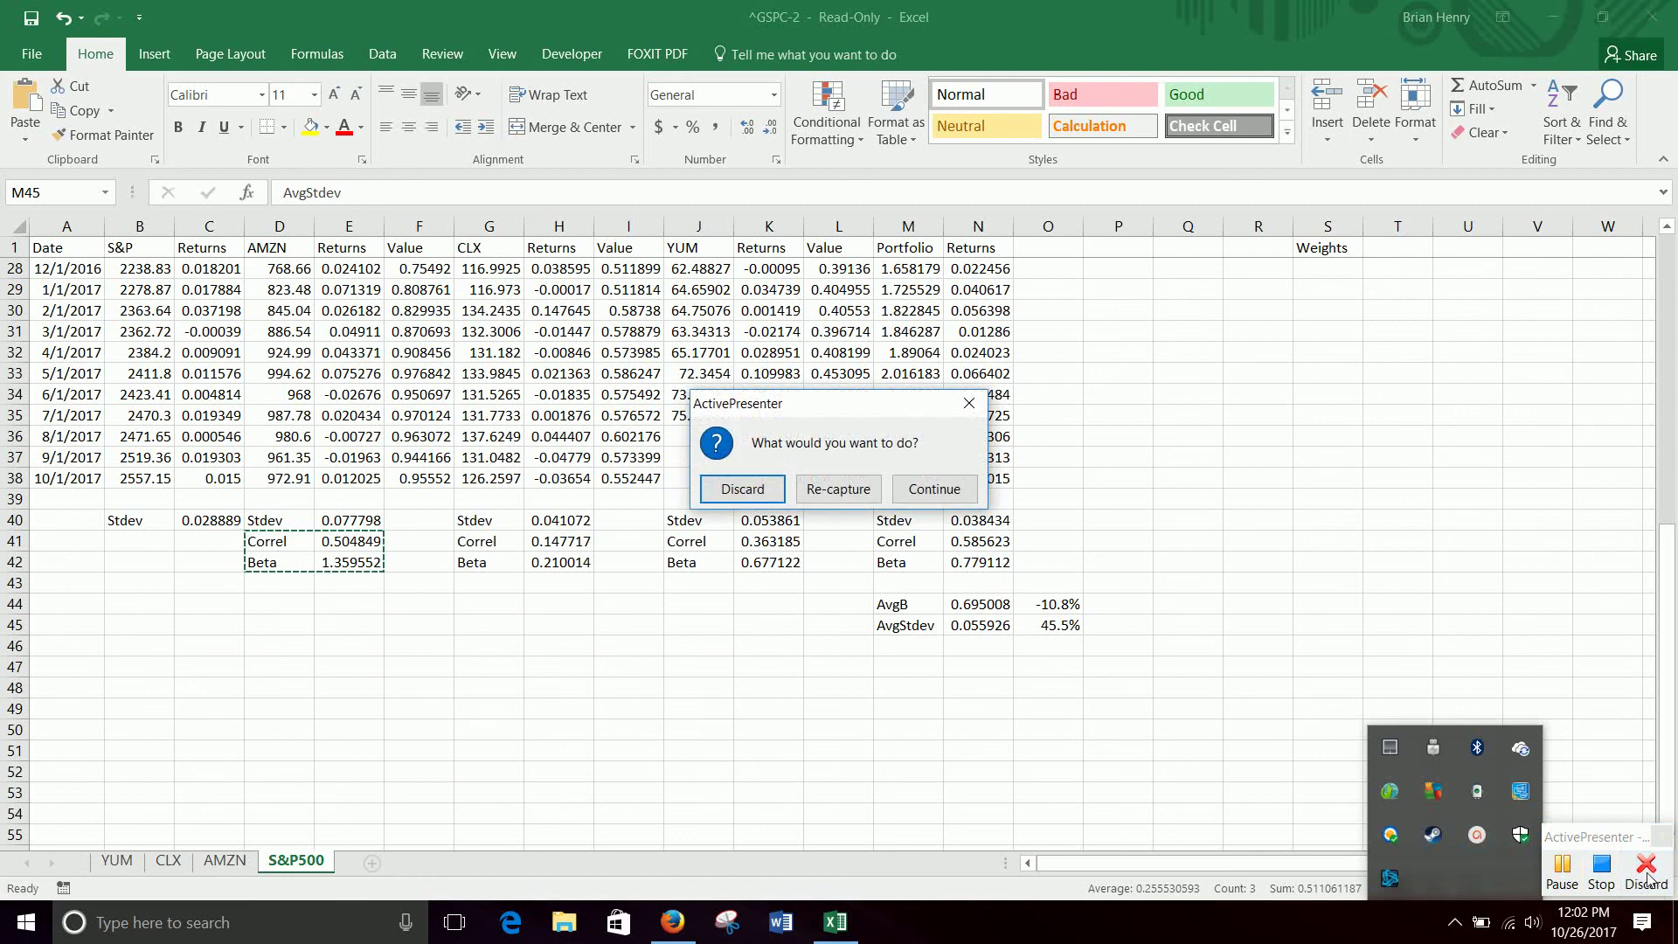